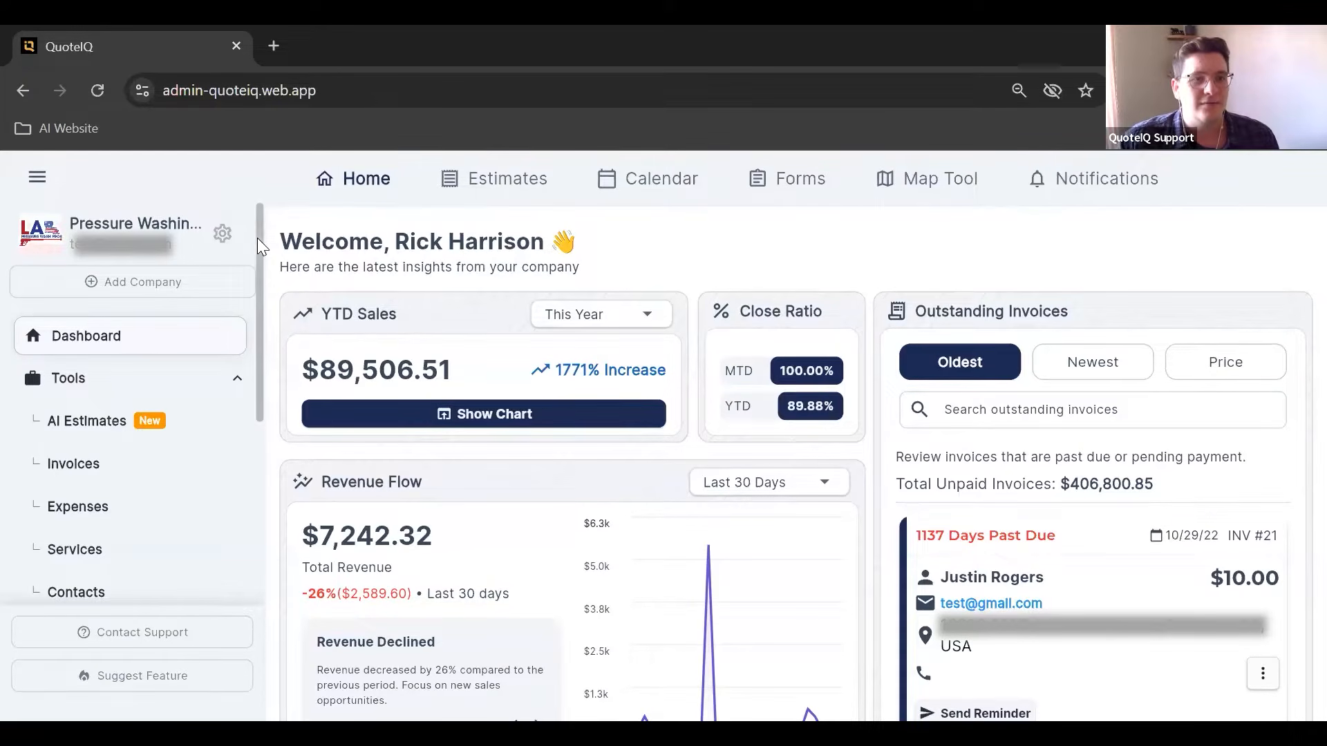
- Look through the available tools and open the deal pipelines board
scroll(138, 325, "down", 8)
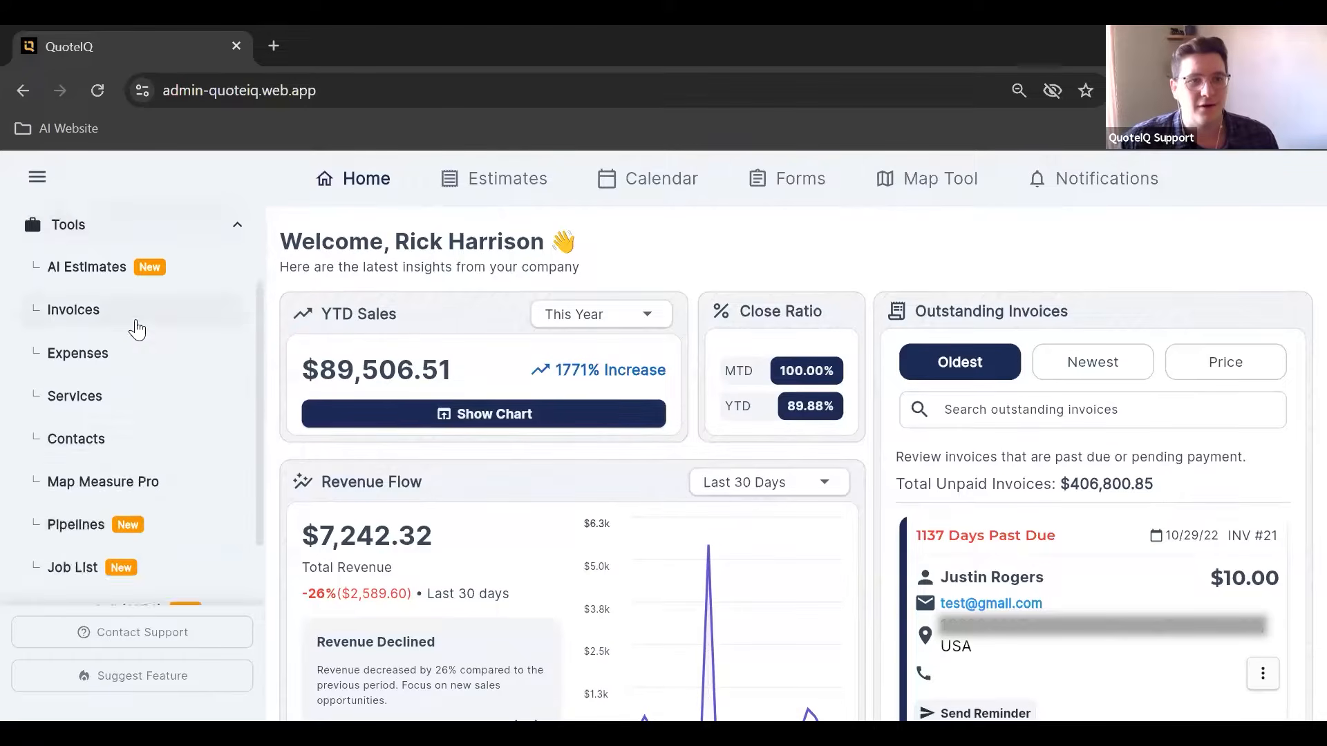
scroll(137, 388, "up", 8)
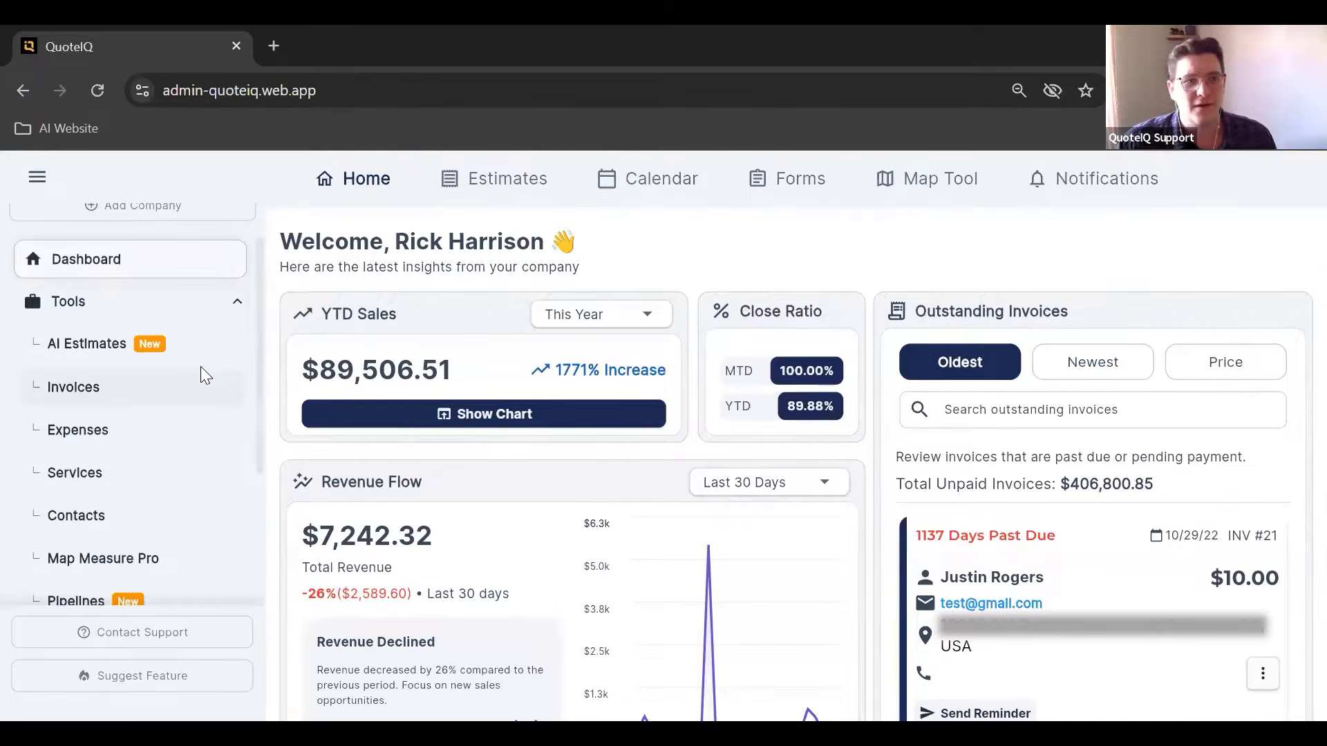
scroll(200, 366, "down", 1)
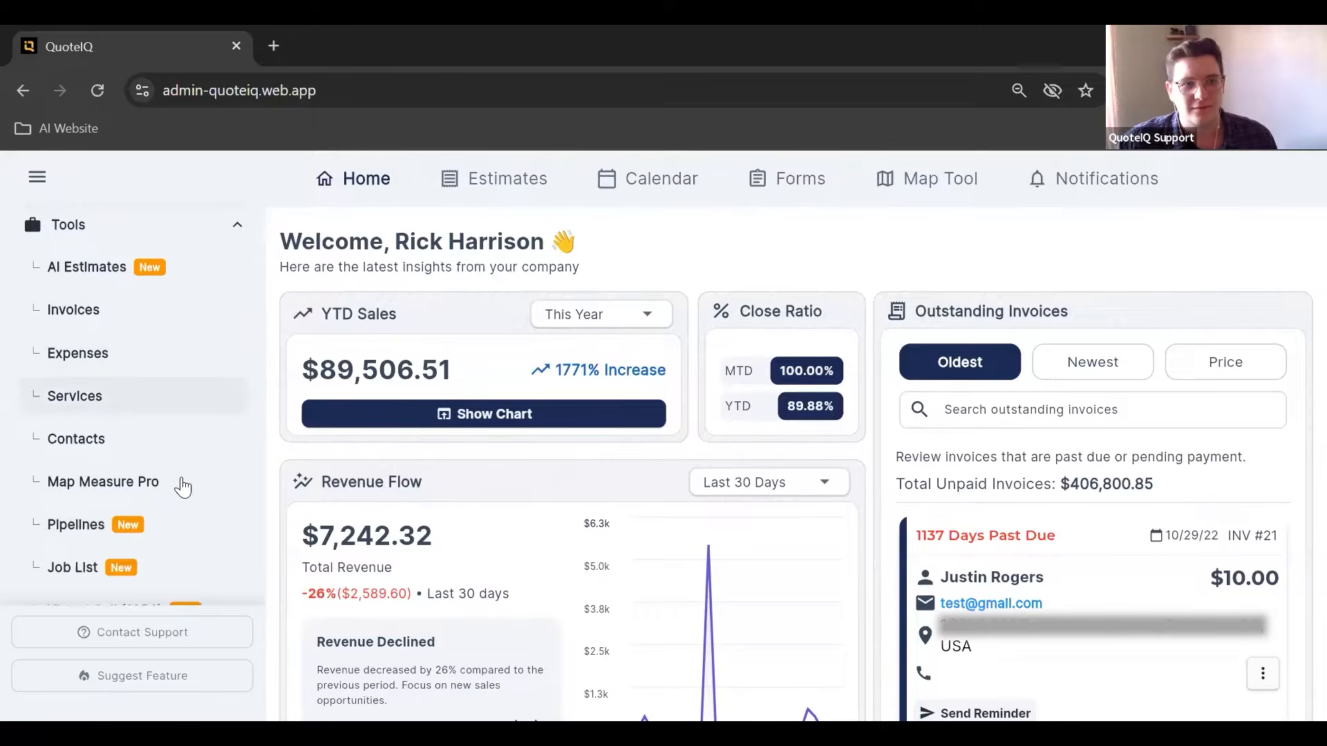
left_click(170, 534)
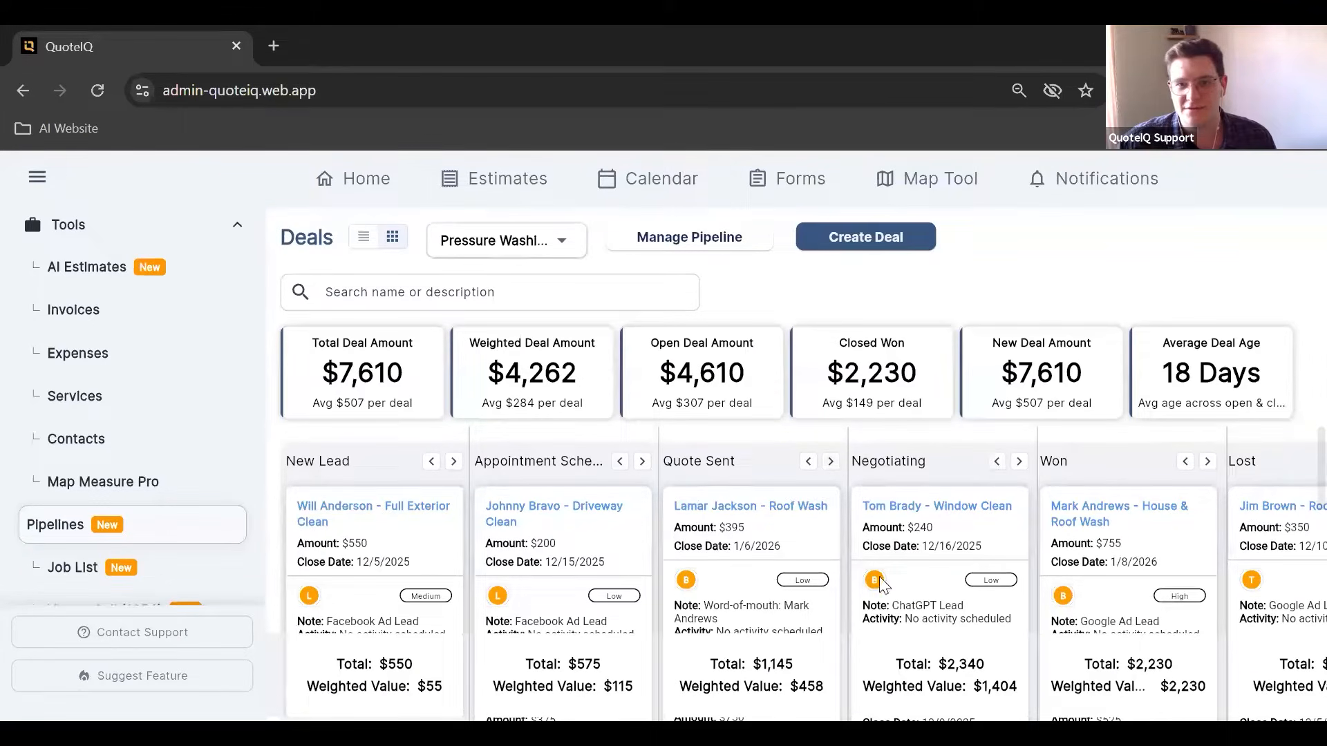
- View the Leads pipeline and return to the Pressure Washing pipeline
left_click(561, 251)
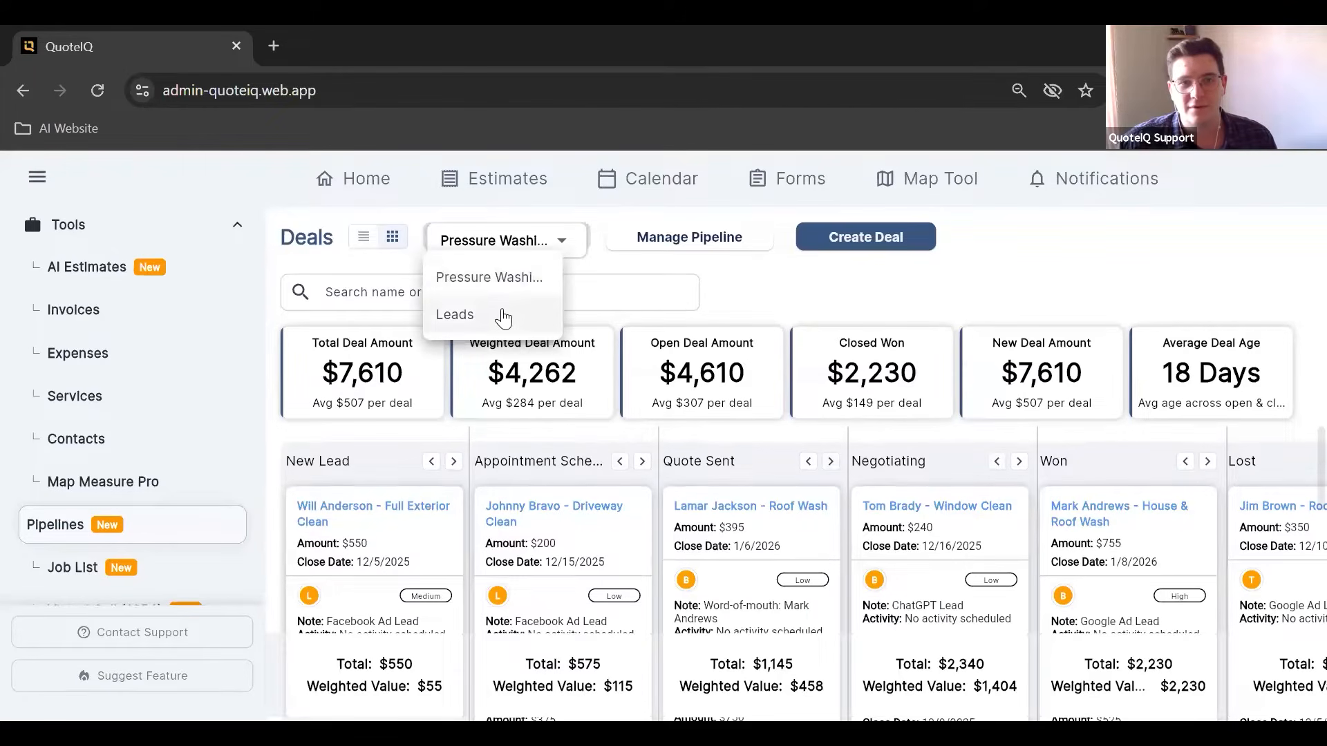
left_click(500, 317)
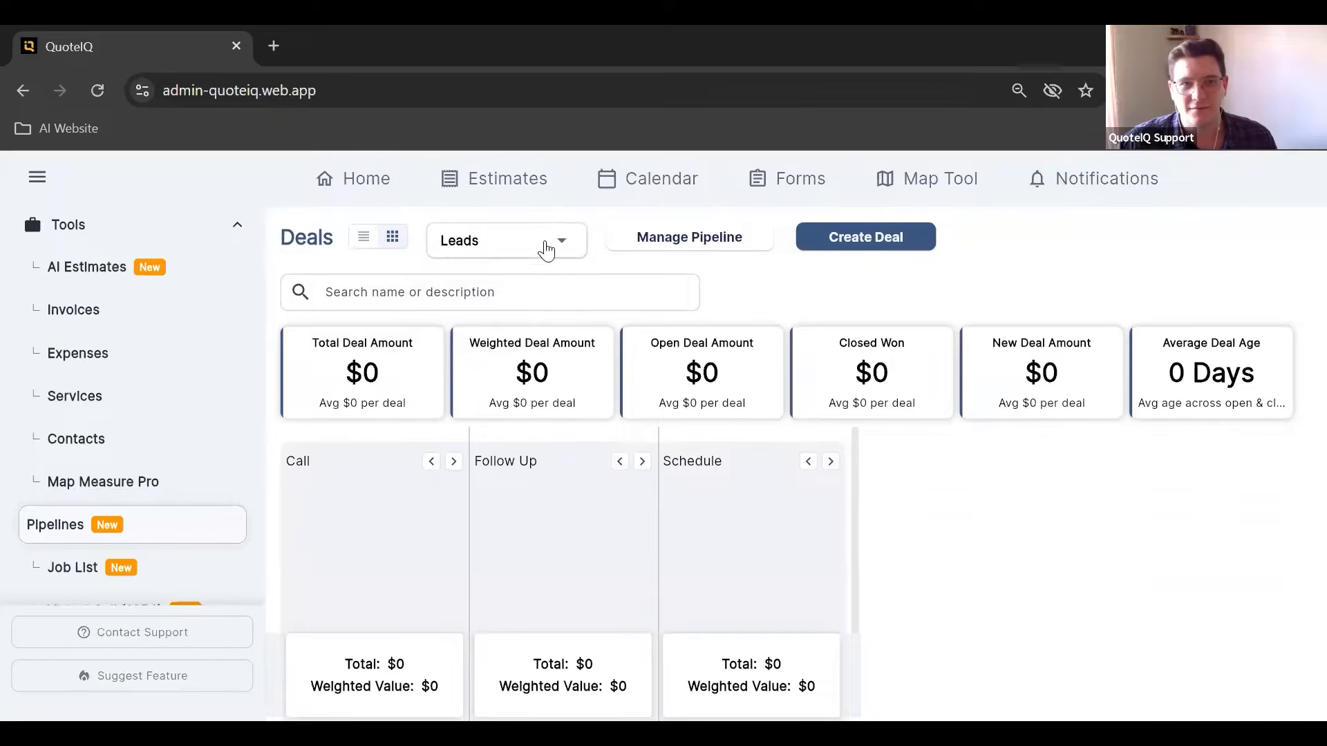
left_click(546, 250)
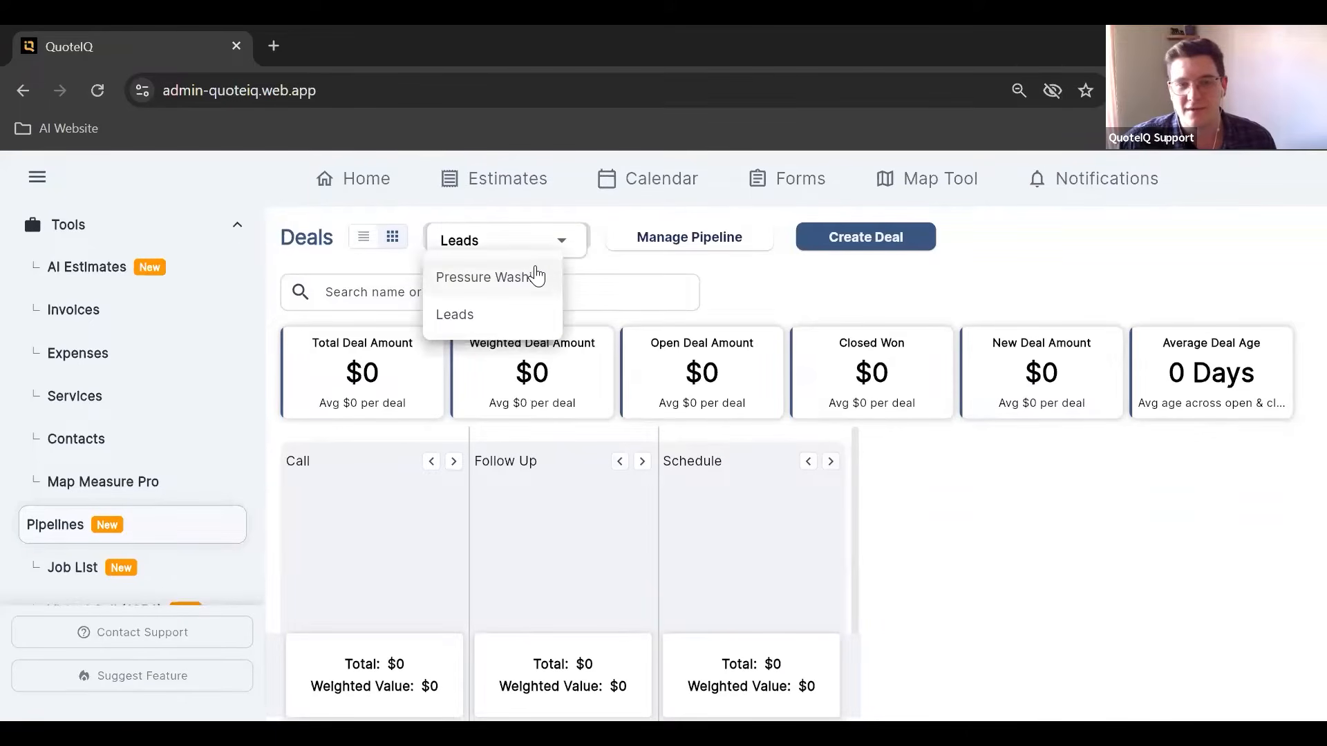
left_click(534, 279)
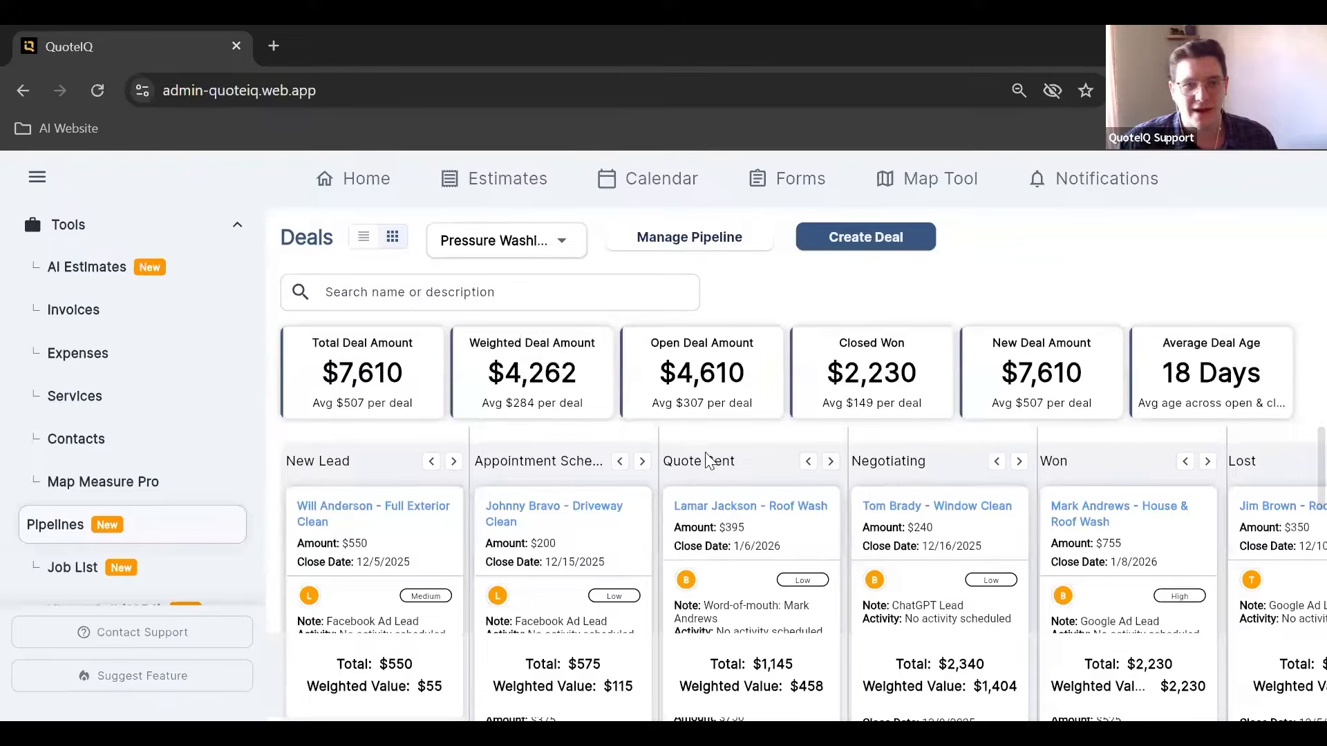
- Examine the full details of the roof wash deal in the Quote Sent stage, from overview to customer details, and close it
scroll(662, 394, "down", 1)
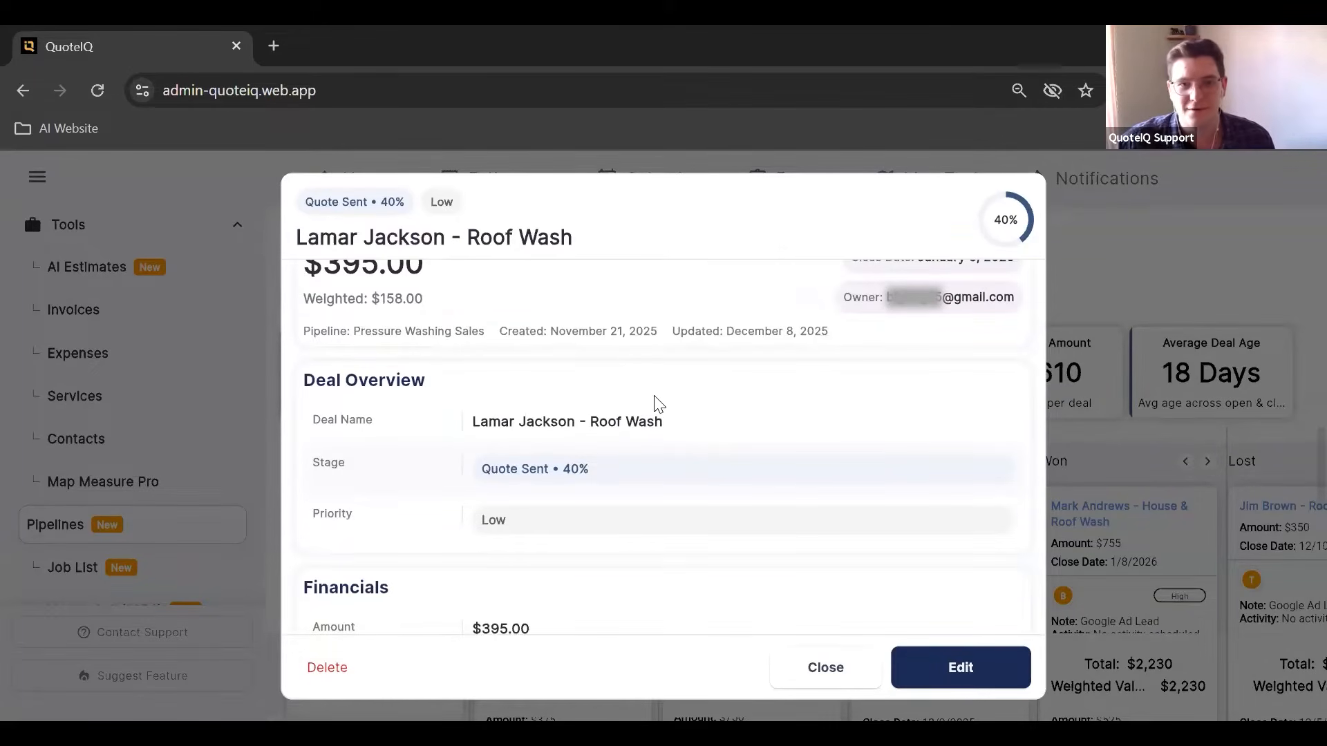
scroll(608, 364, "down", 1)
scroll(605, 369, "down", 2)
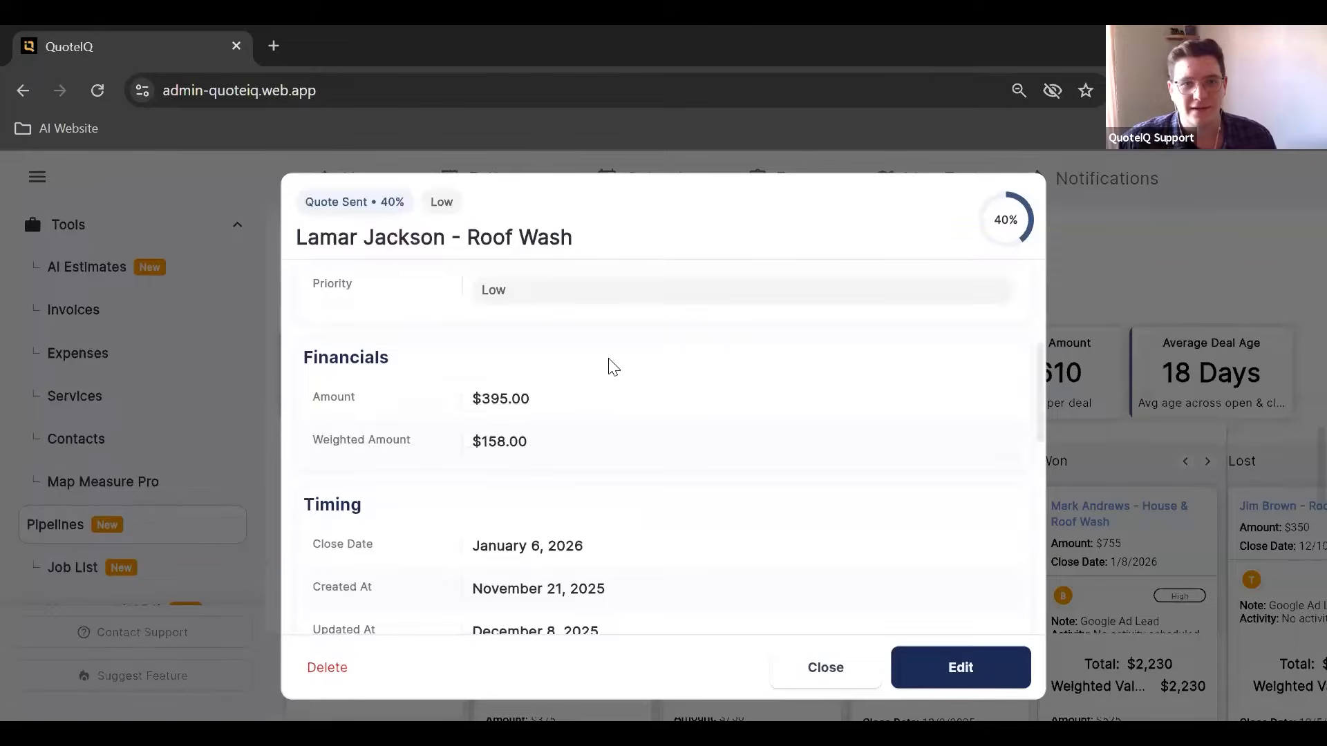
scroll(608, 367, "down", 5)
scroll(649, 373, "down", 5)
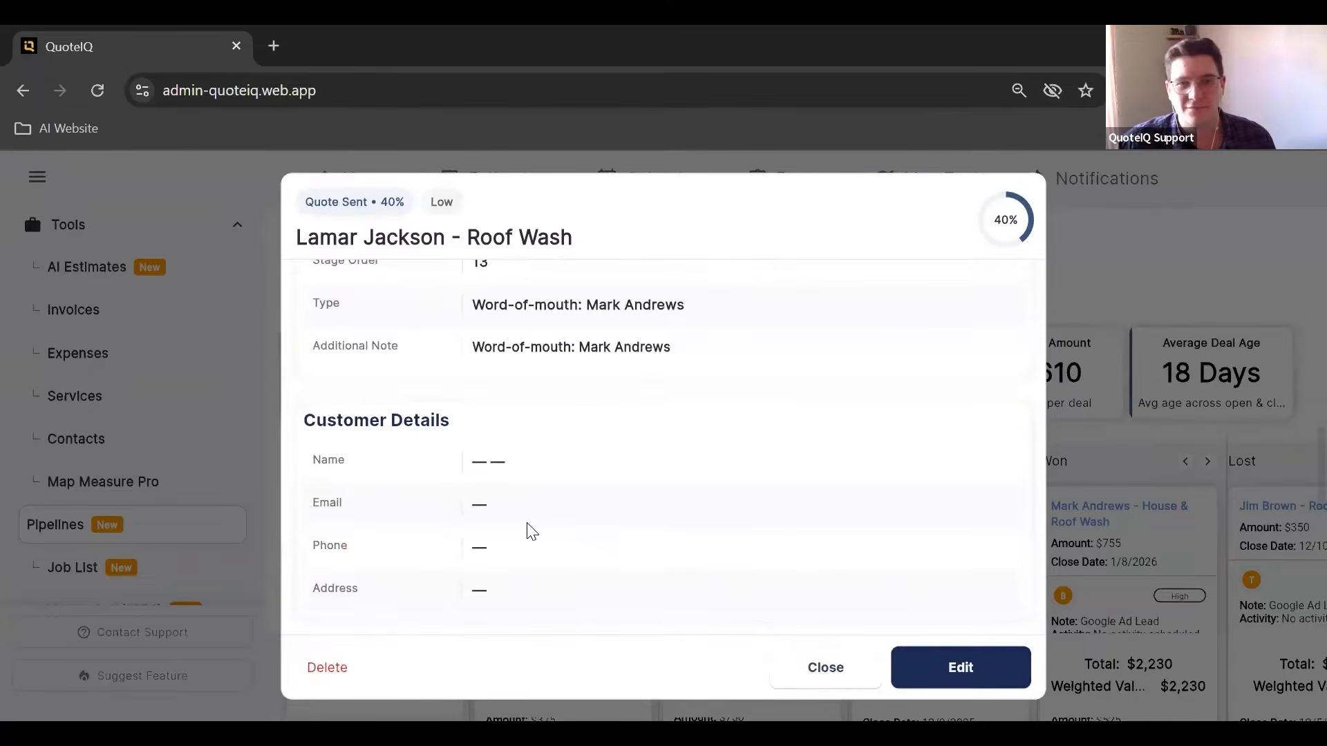
left_click(807, 668)
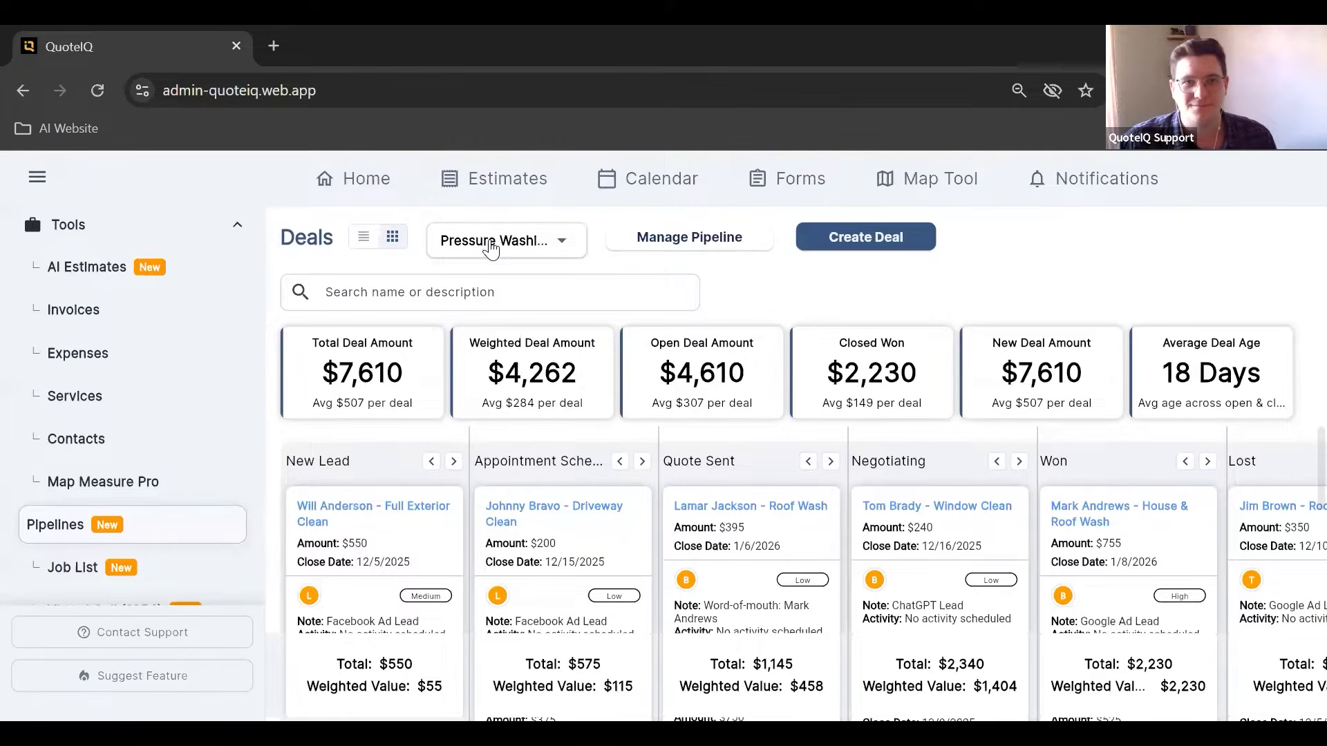
- Open the estimates list and review the accepted and scheduled estimates, including the first accepted estimate
left_click(484, 185)
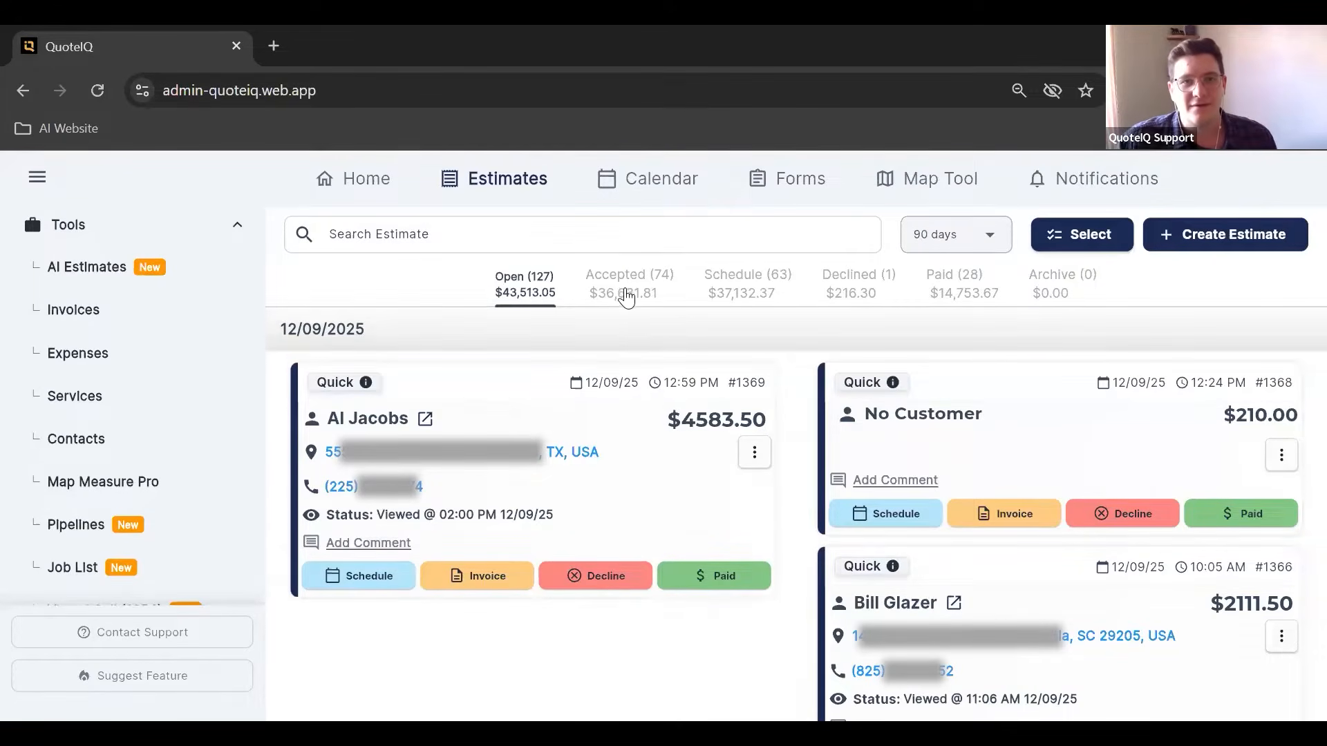
left_click(625, 297)
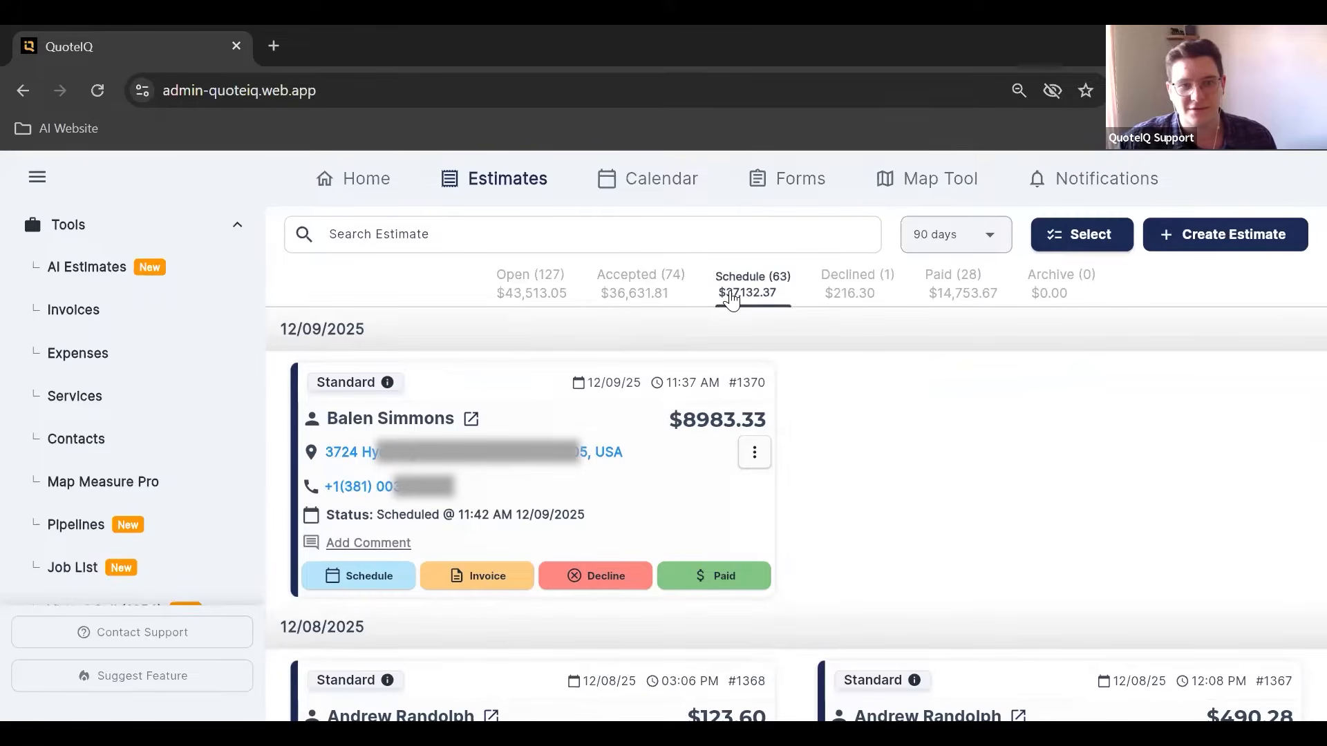
left_click(608, 295)
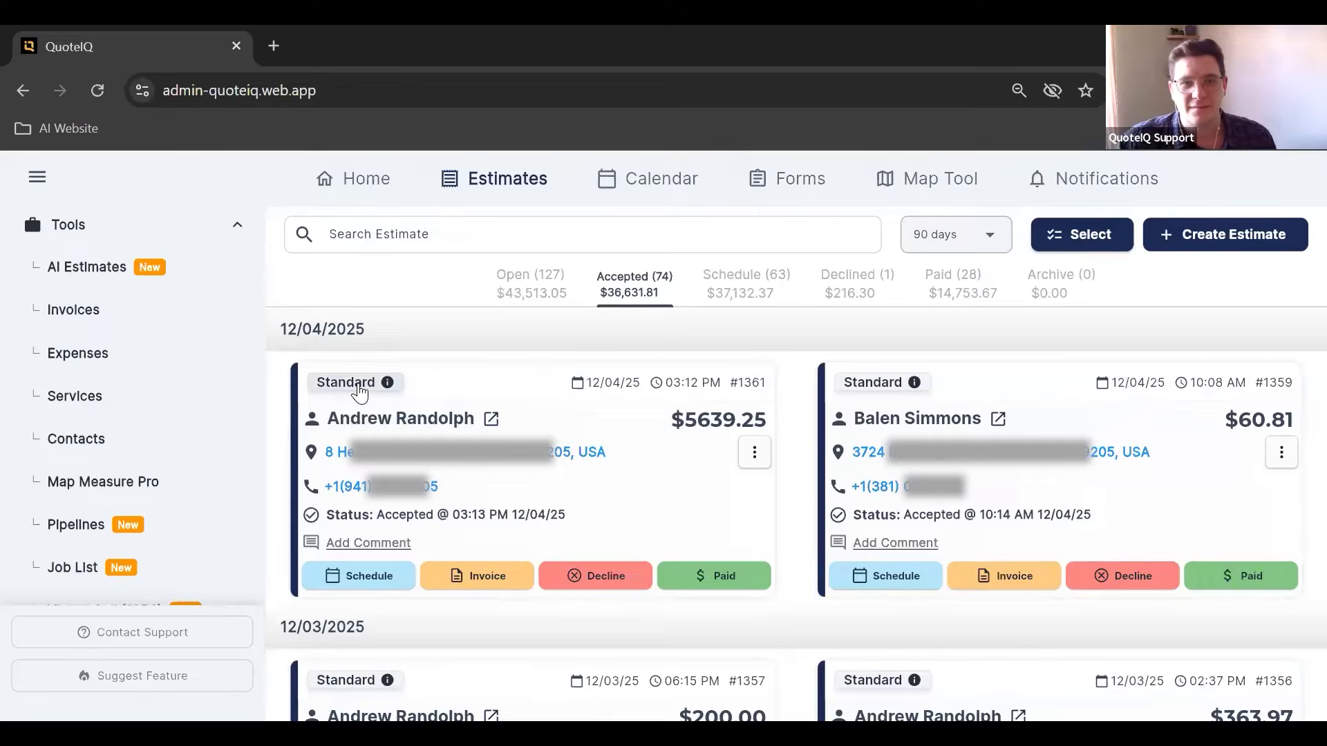
left_click(360, 390)
left_click(1206, 328)
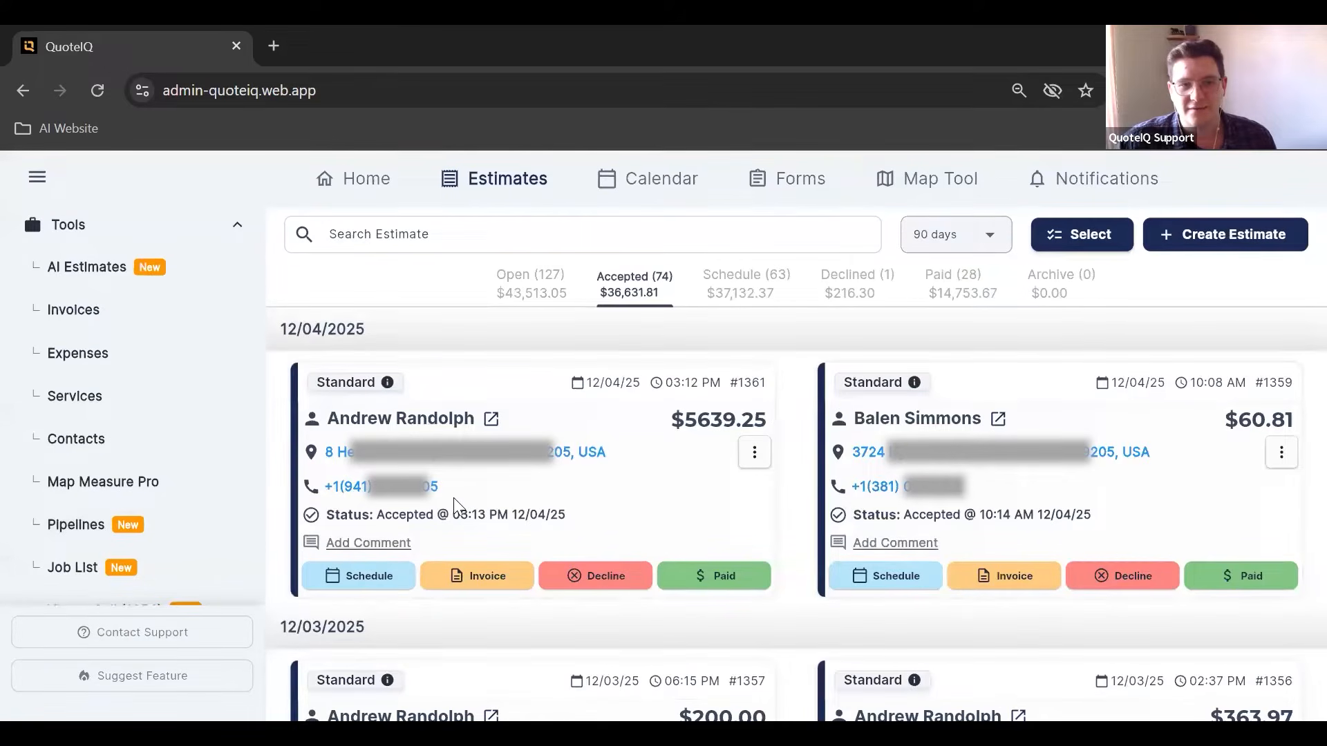
- Start a standard estimate and select an existing residential customer for it
left_click(1214, 250)
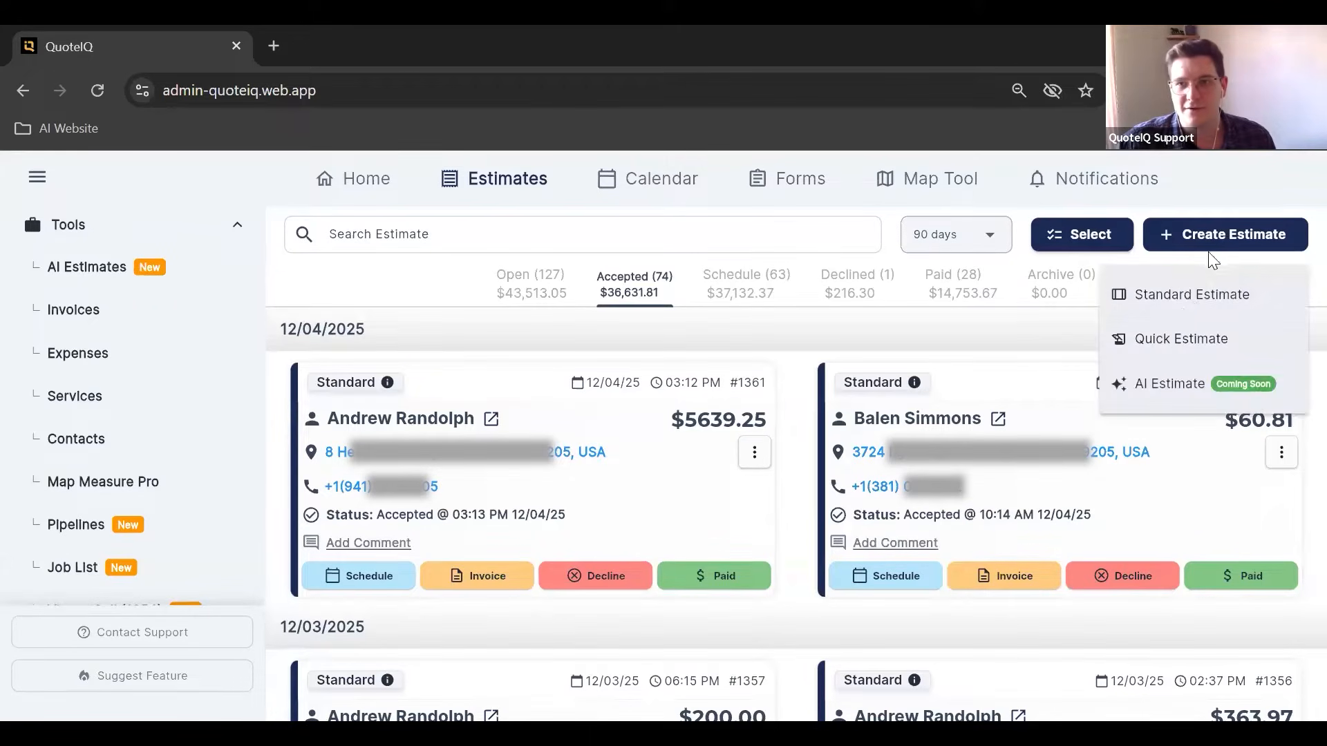
left_click(1189, 300)
left_click(516, 280)
left_click(324, 406)
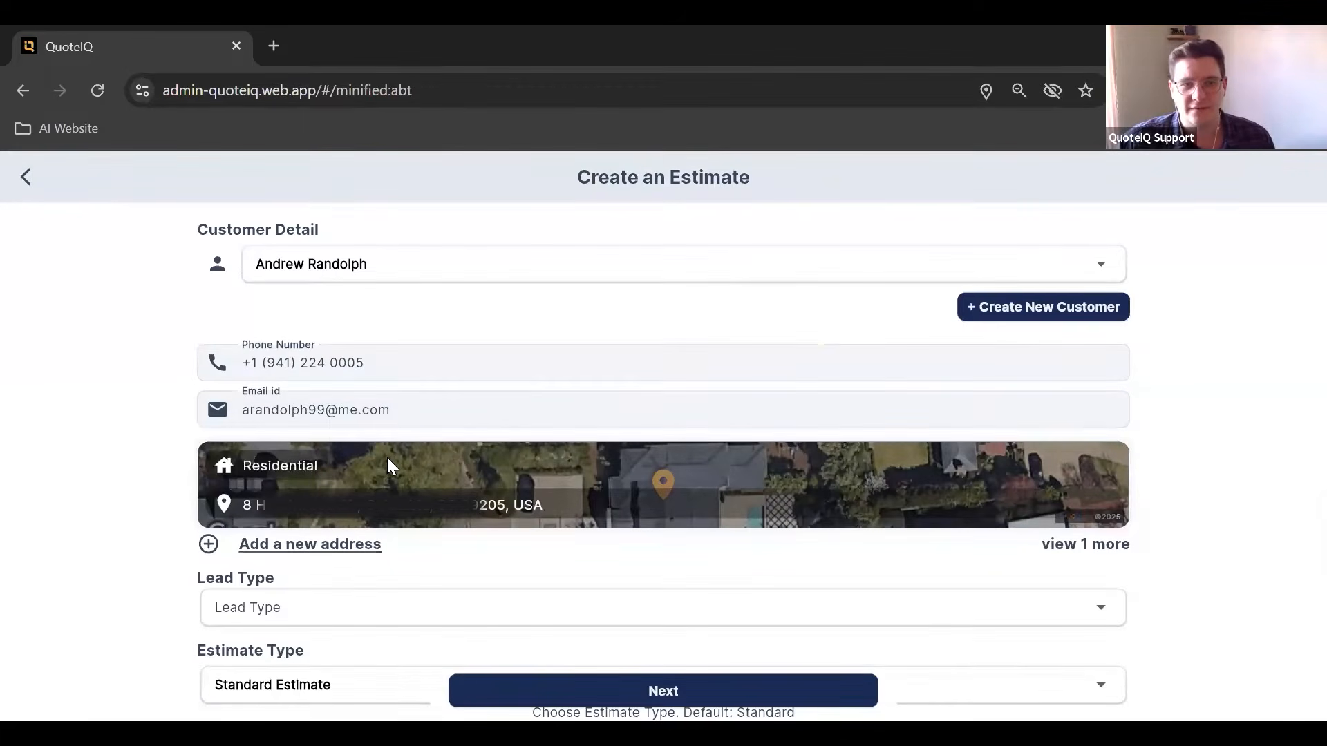
left_click(382, 267)
left_click(1191, 370)
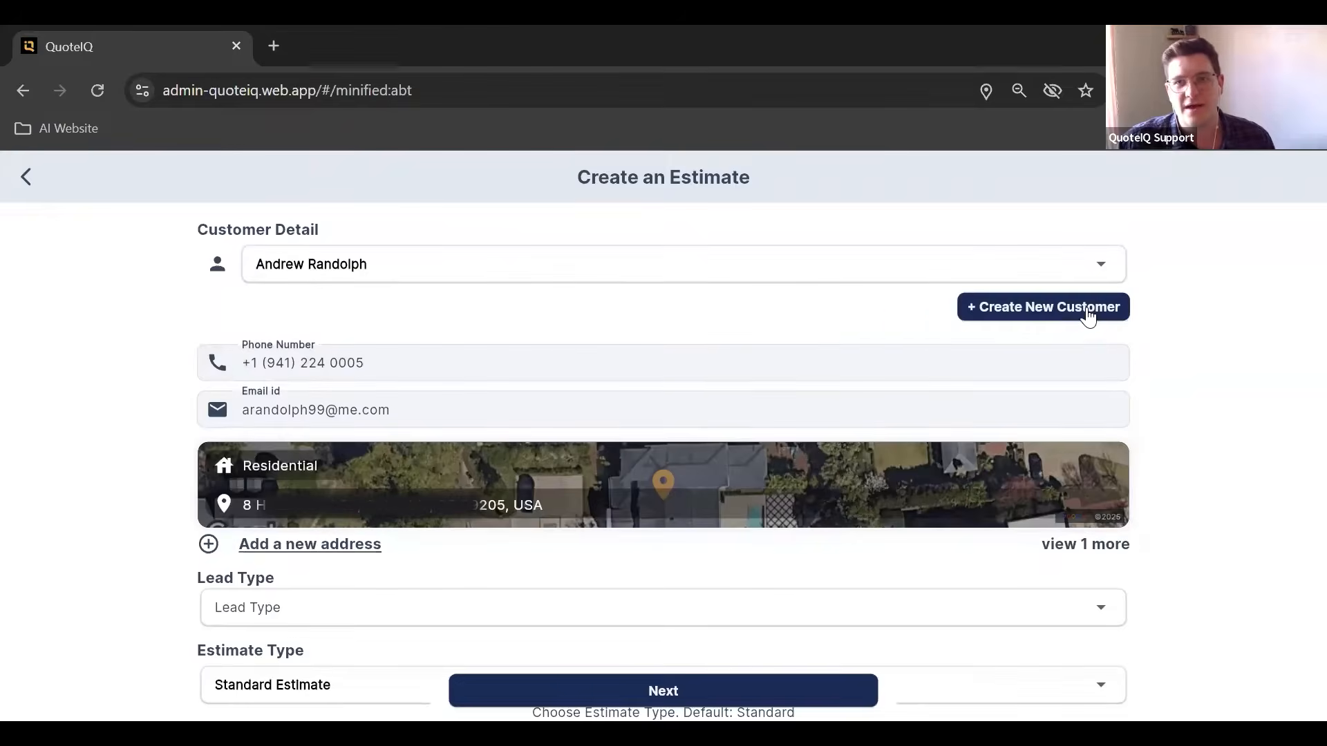
- View the form for creating a new customer, set the lead type to Facebook and leave the estimate without finishing it
left_click(1082, 309)
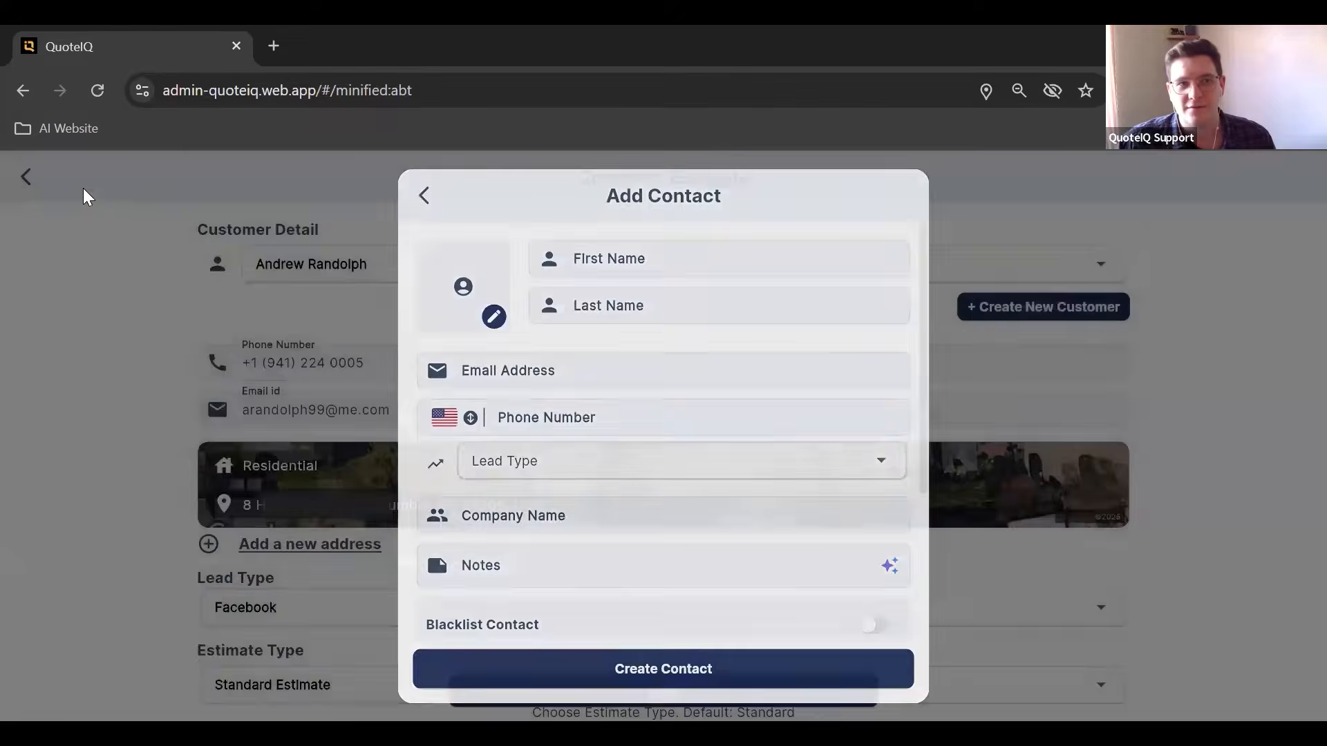
left_click(26, 177)
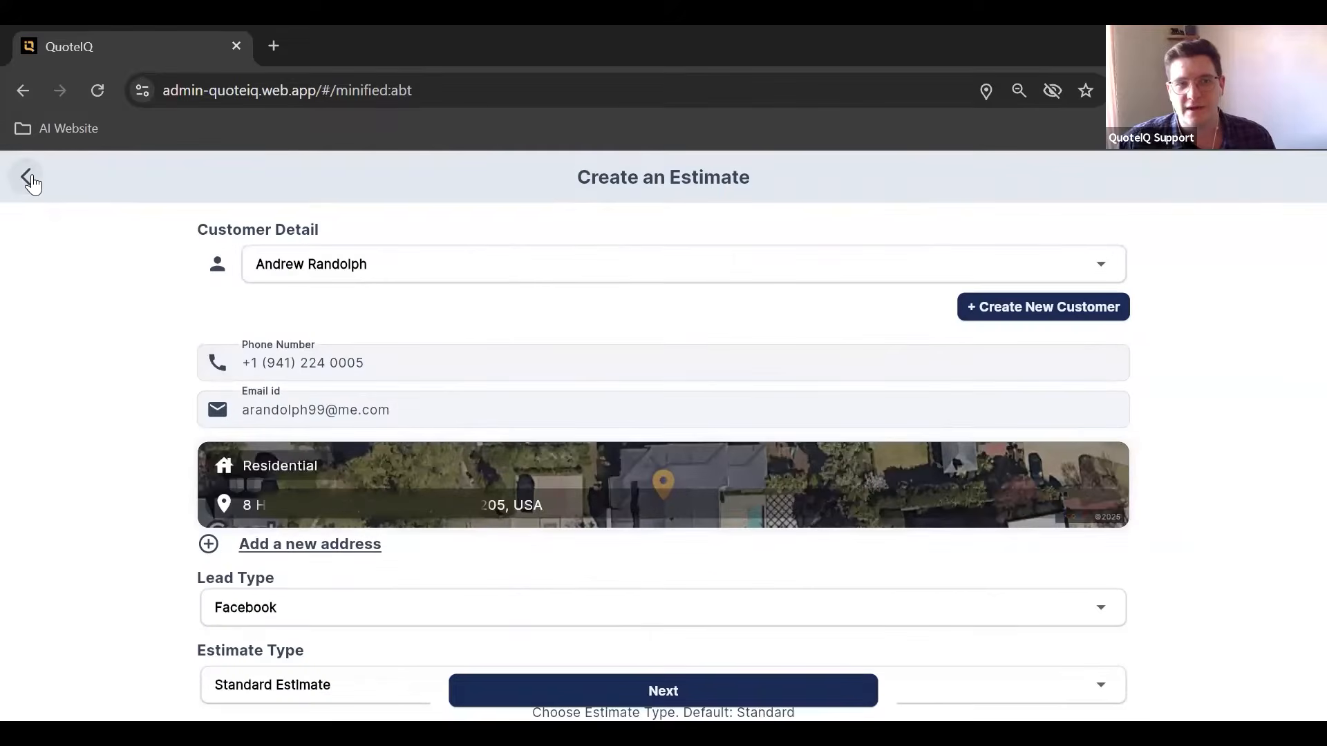
left_click(26, 177)
- Open the third customer in the contacts list and review the contact details, automation setting, tags and saved addresses
left_click(102, 450)
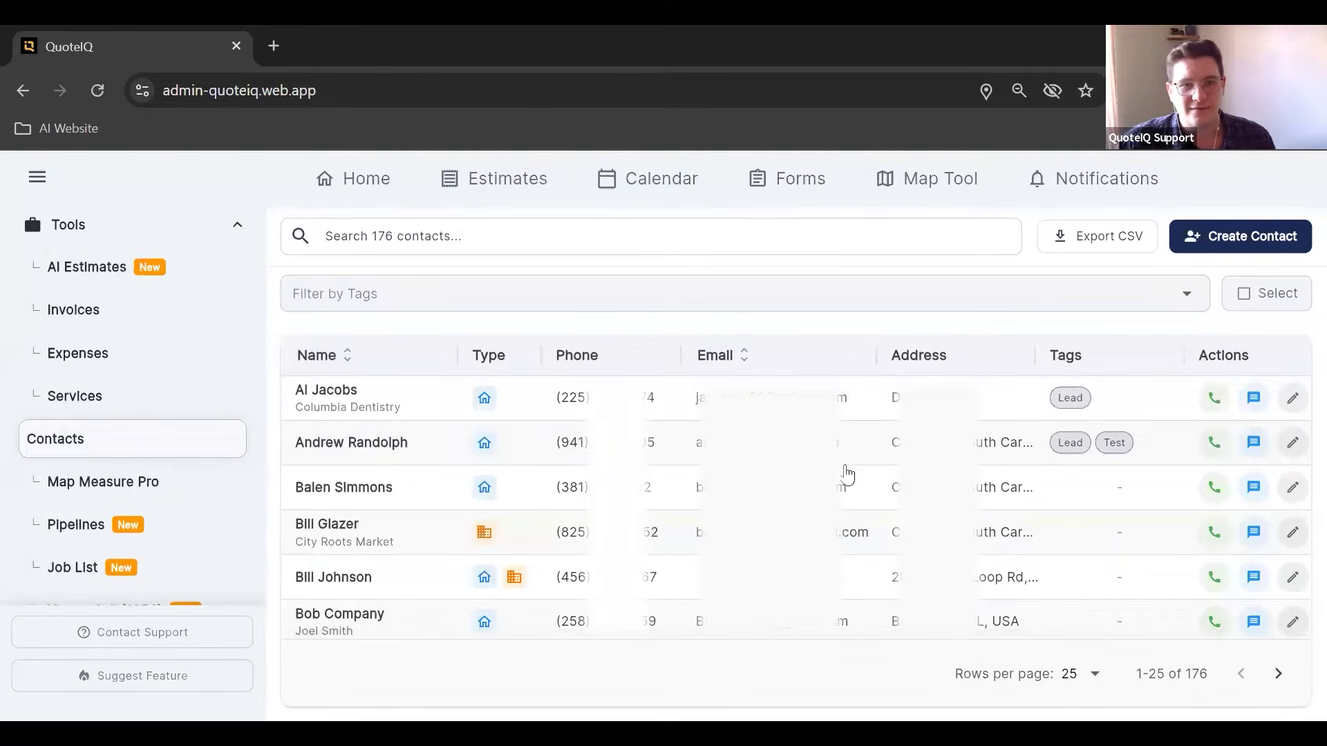
left_click(371, 497)
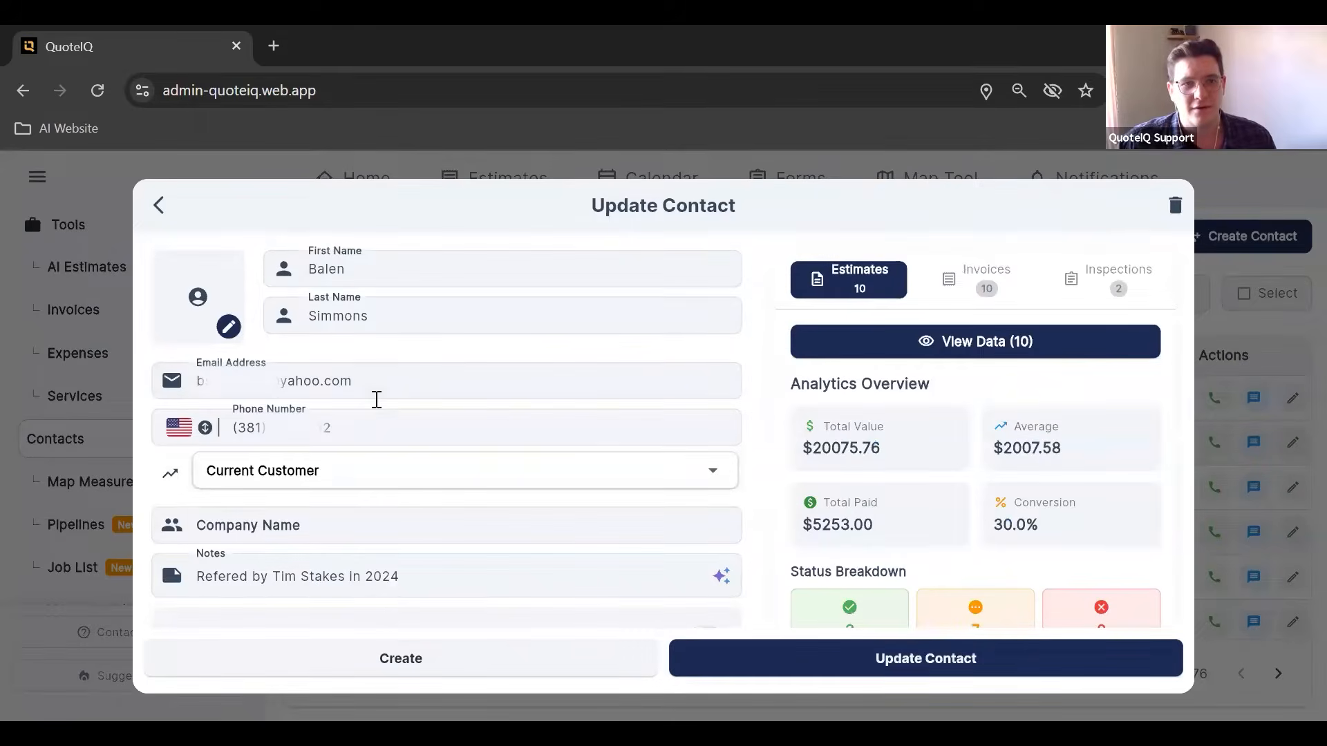
scroll(373, 403, "down", 3)
scroll(484, 456, "down", 3)
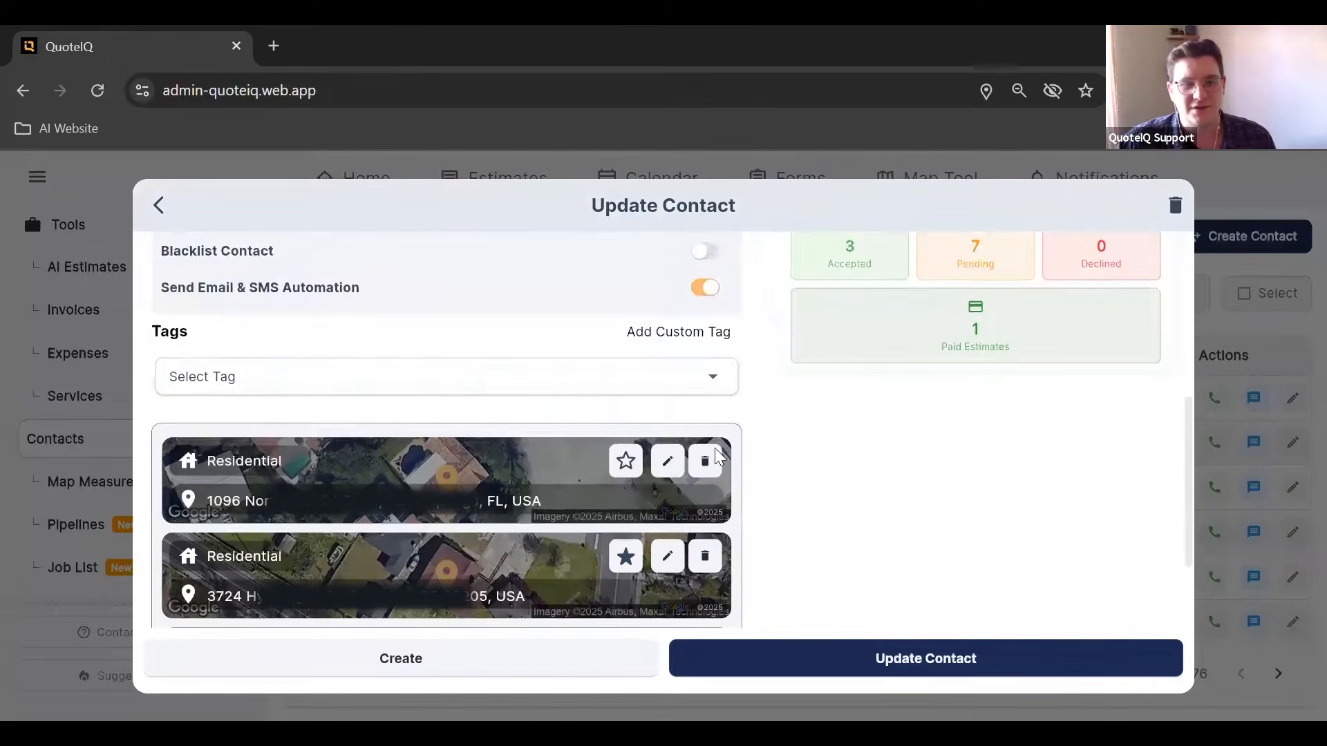
scroll(574, 491, "down", 2)
scroll(691, 453, "up", 10)
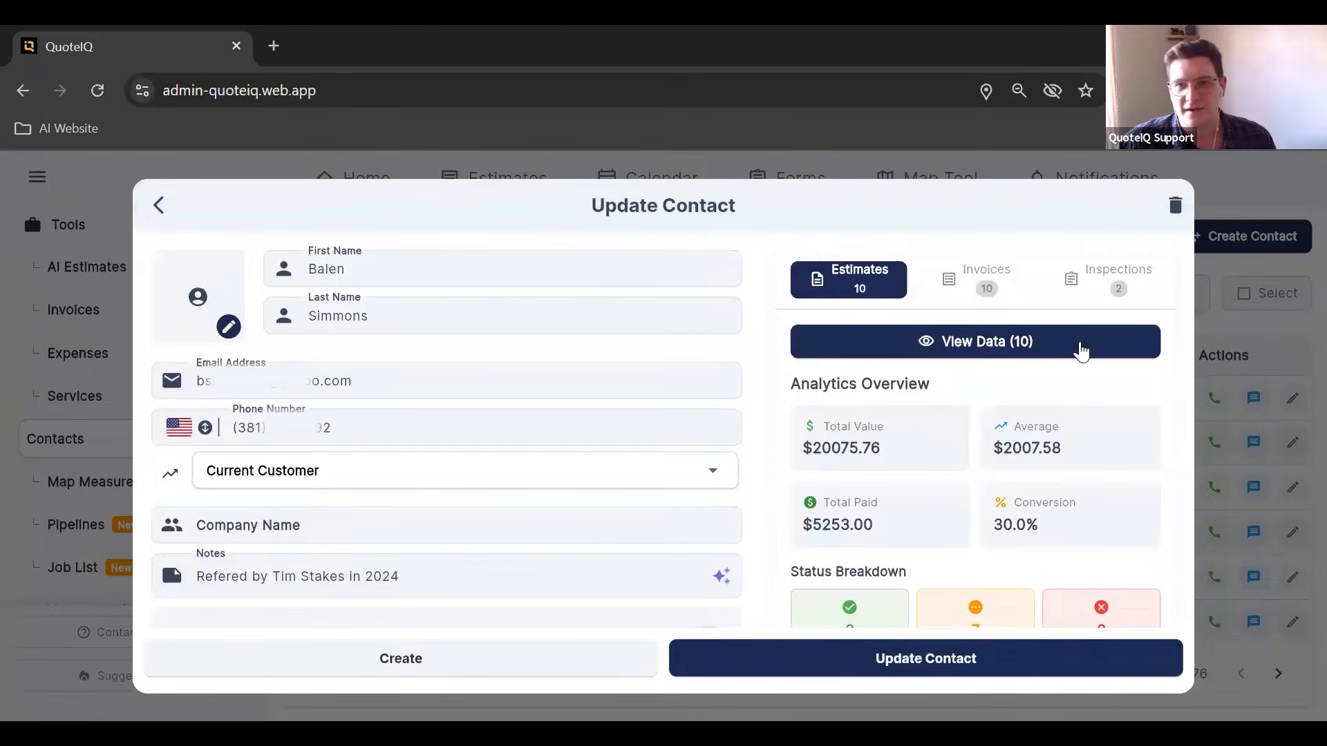
- Browse the contact's Invoices, Inspections, Before/After, Jobs and Client Hub records
left_click(981, 294)
left_click(1112, 290)
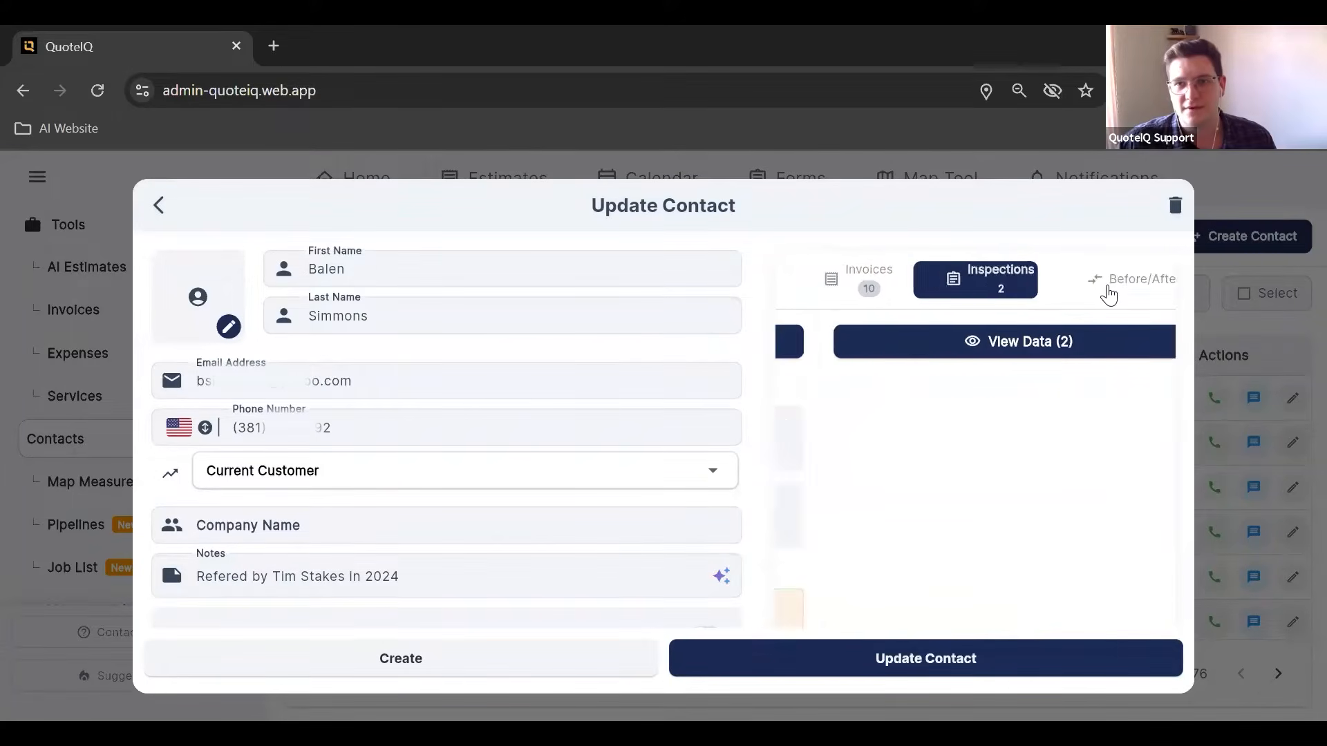
left_click(1109, 287)
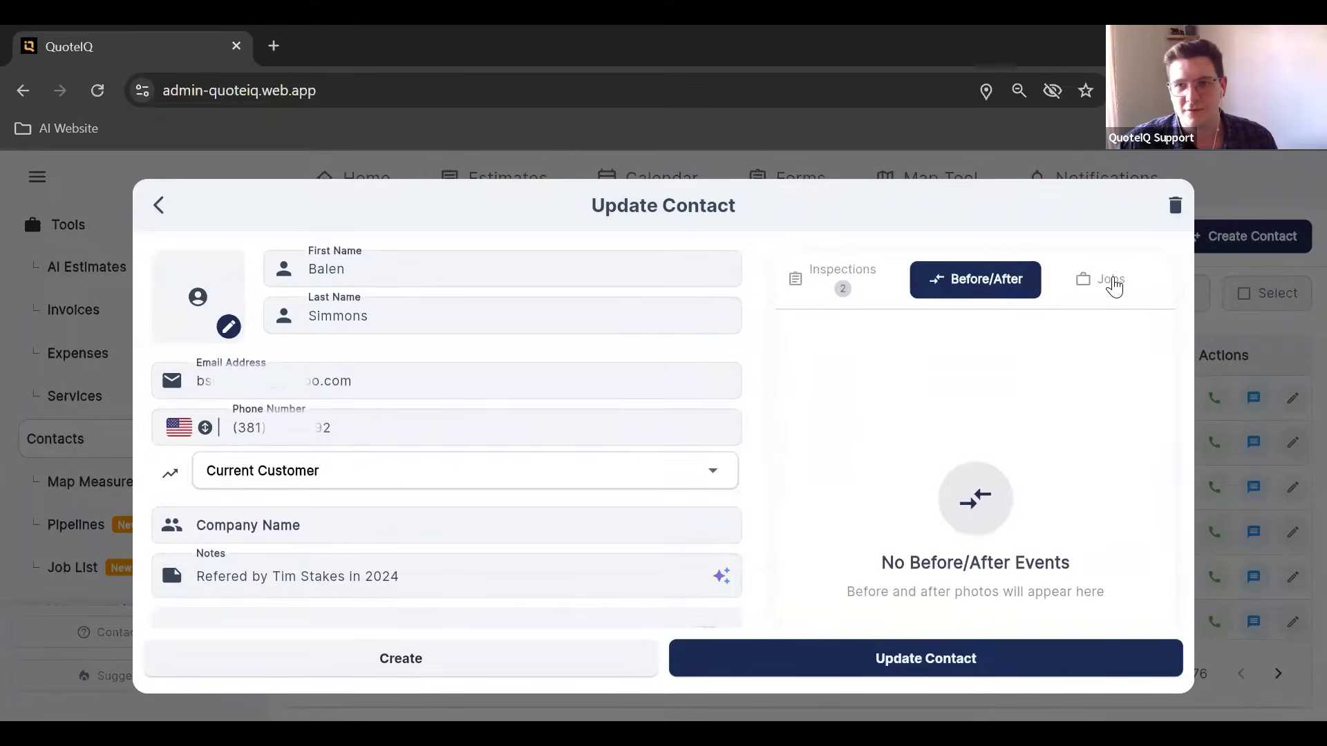
left_click(1117, 285)
left_click(1113, 283)
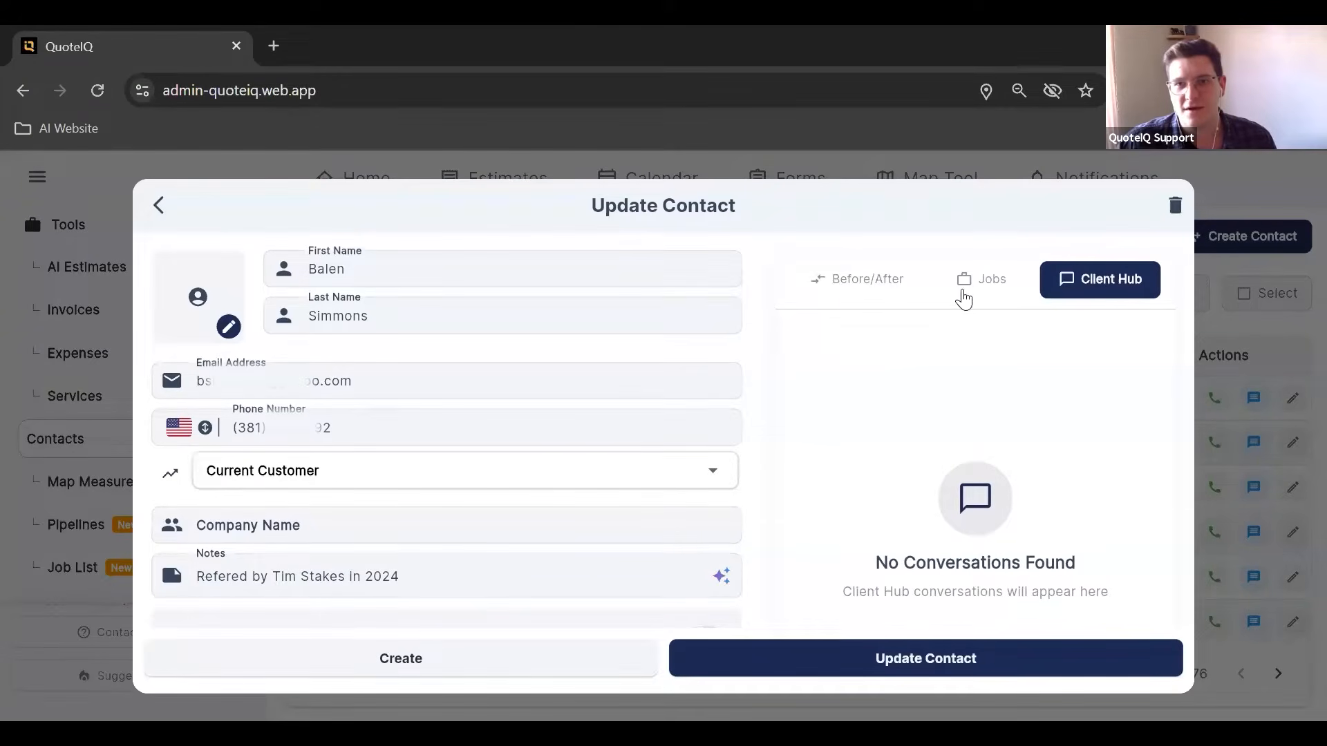
- Go back to the contact's Estimates records, view the full list of customer estimates and close it
left_click(824, 297)
left_click(819, 290)
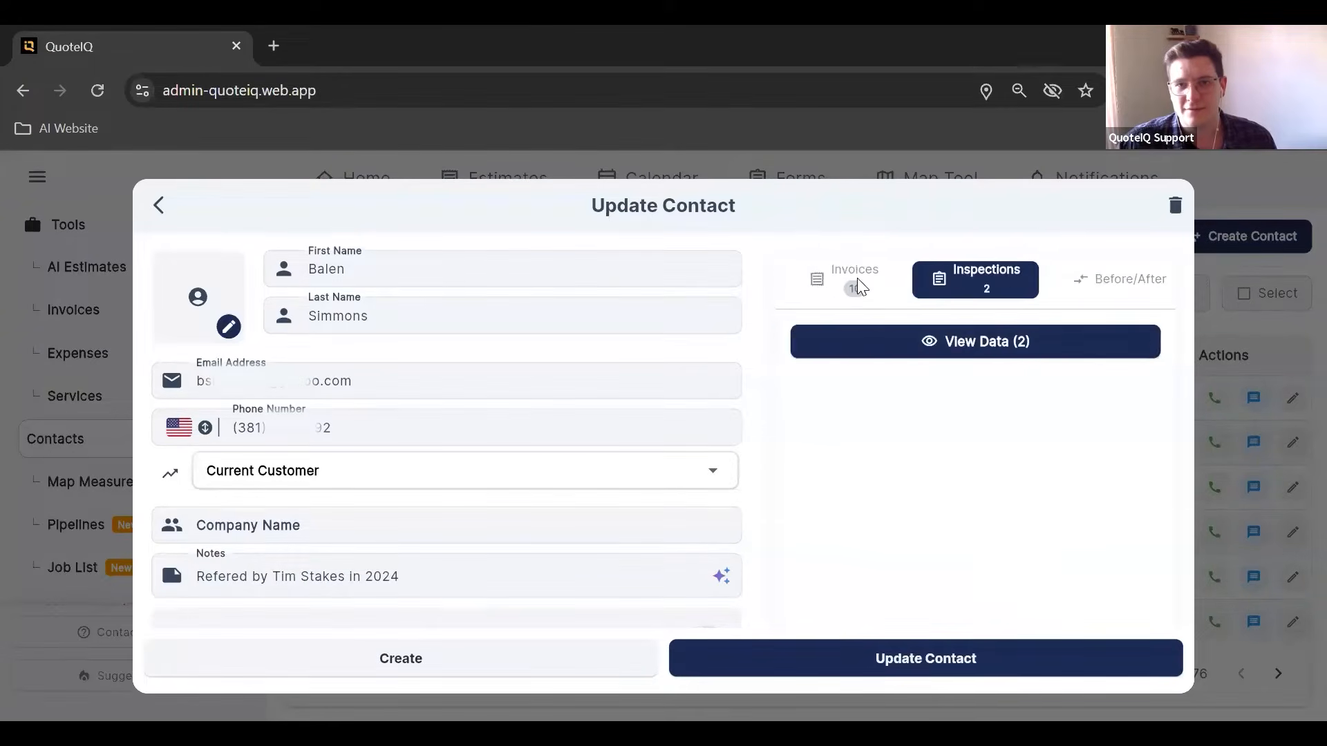
left_click(872, 294)
left_click(894, 344)
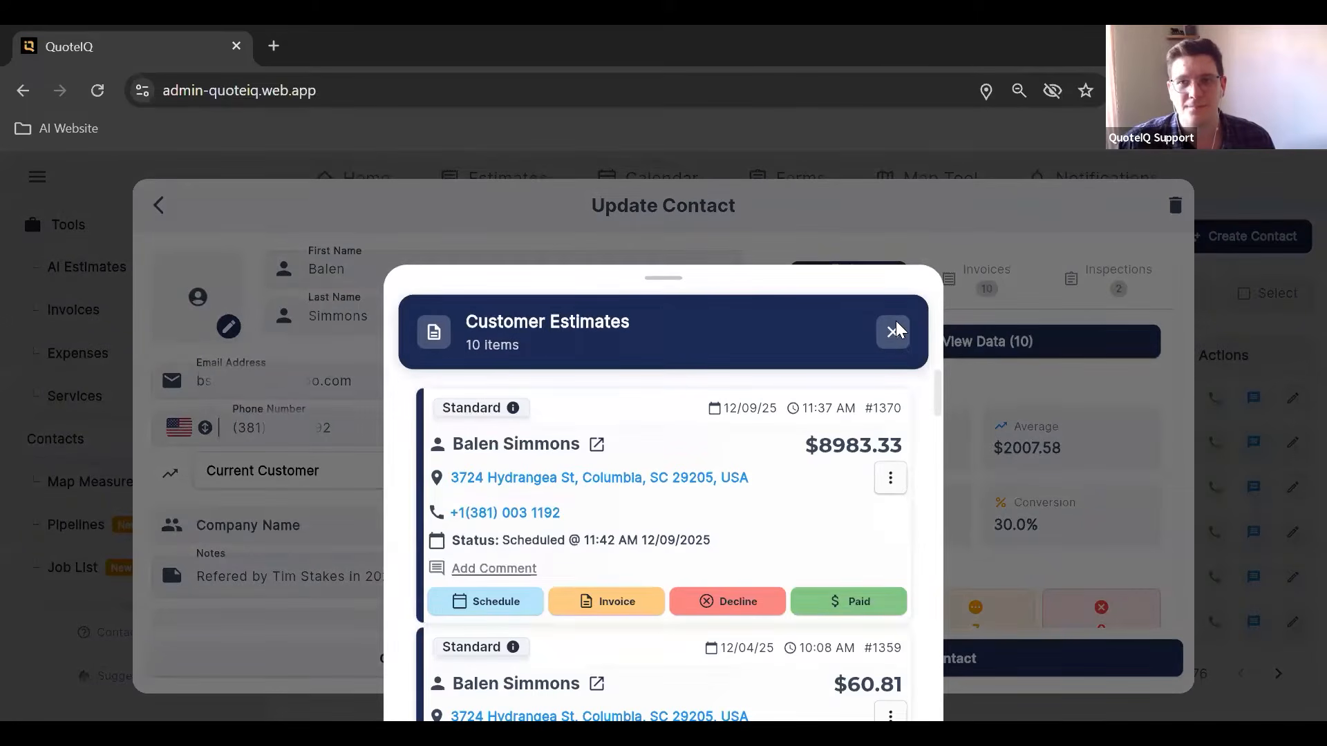
left_click(892, 333)
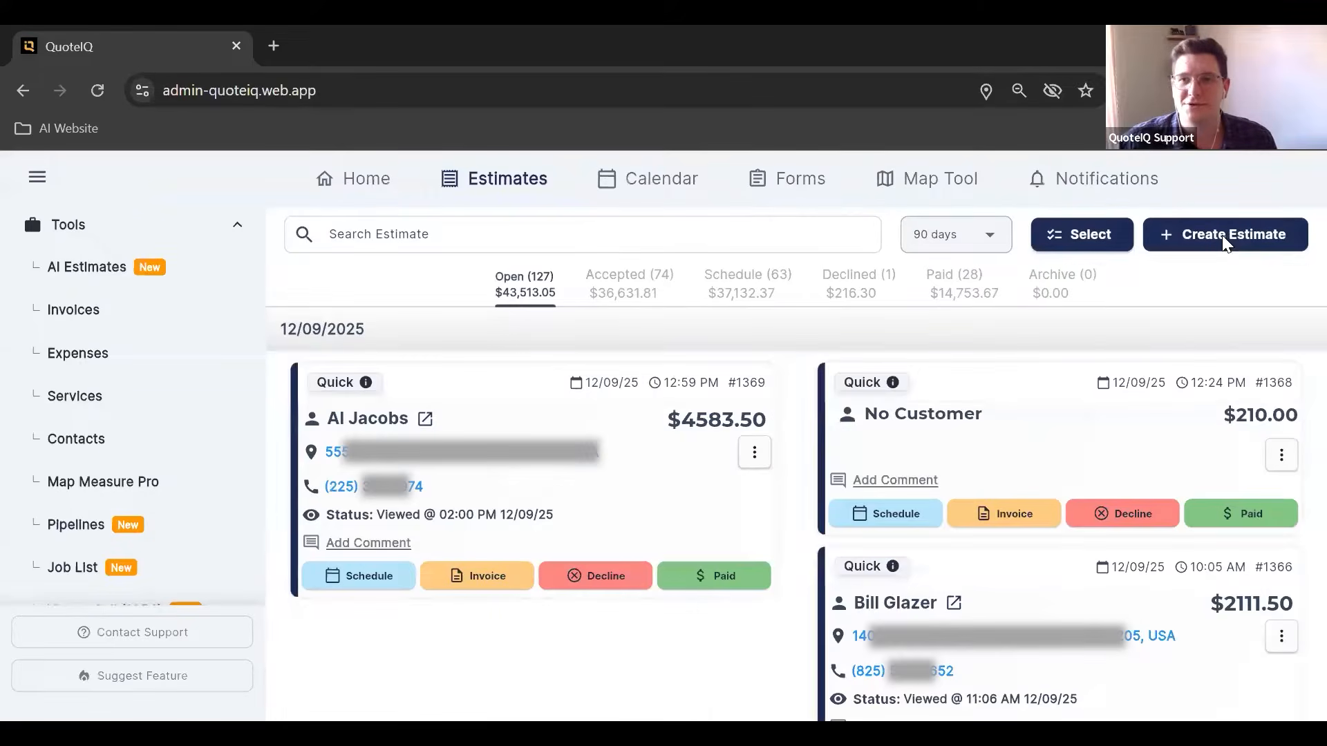
- Start a standard estimate for an existing residential customer and check the available estimate types, keeping Standard Estimate
left_click(1229, 235)
left_click(1201, 296)
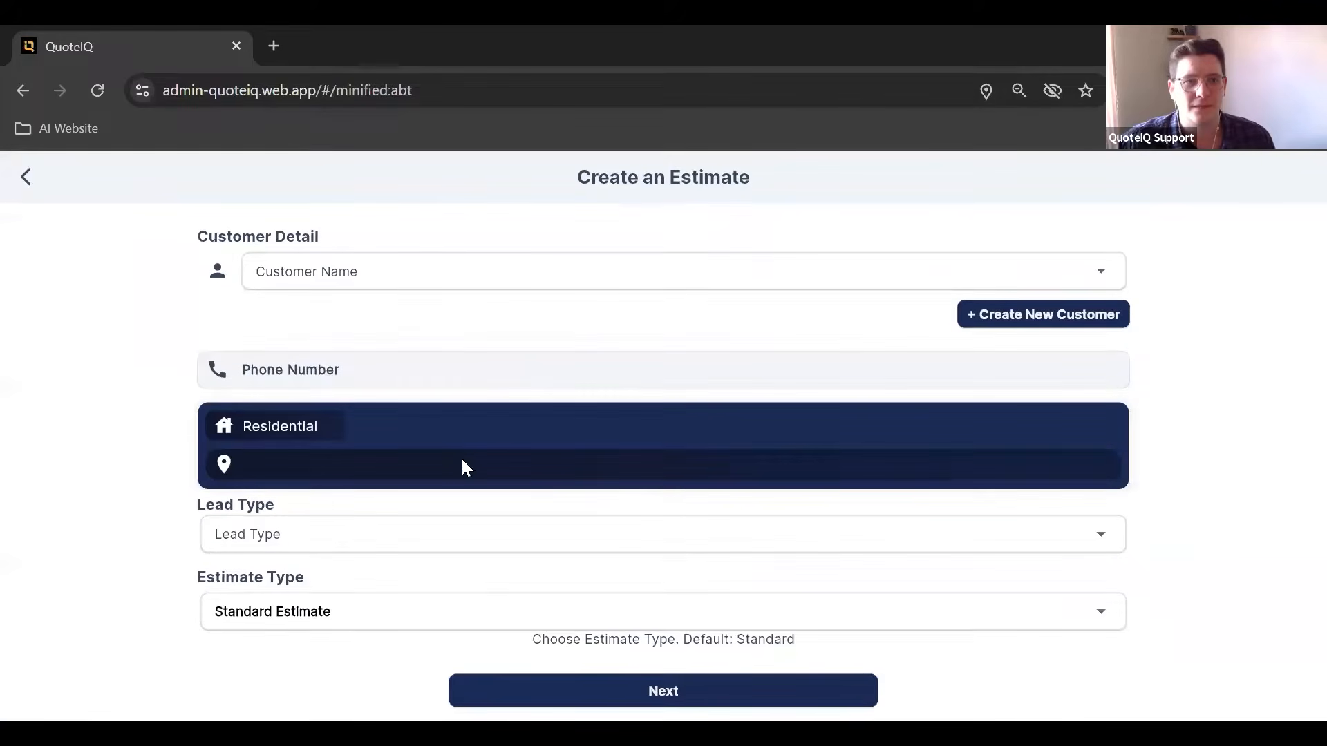
left_click(413, 284)
left_click(382, 387)
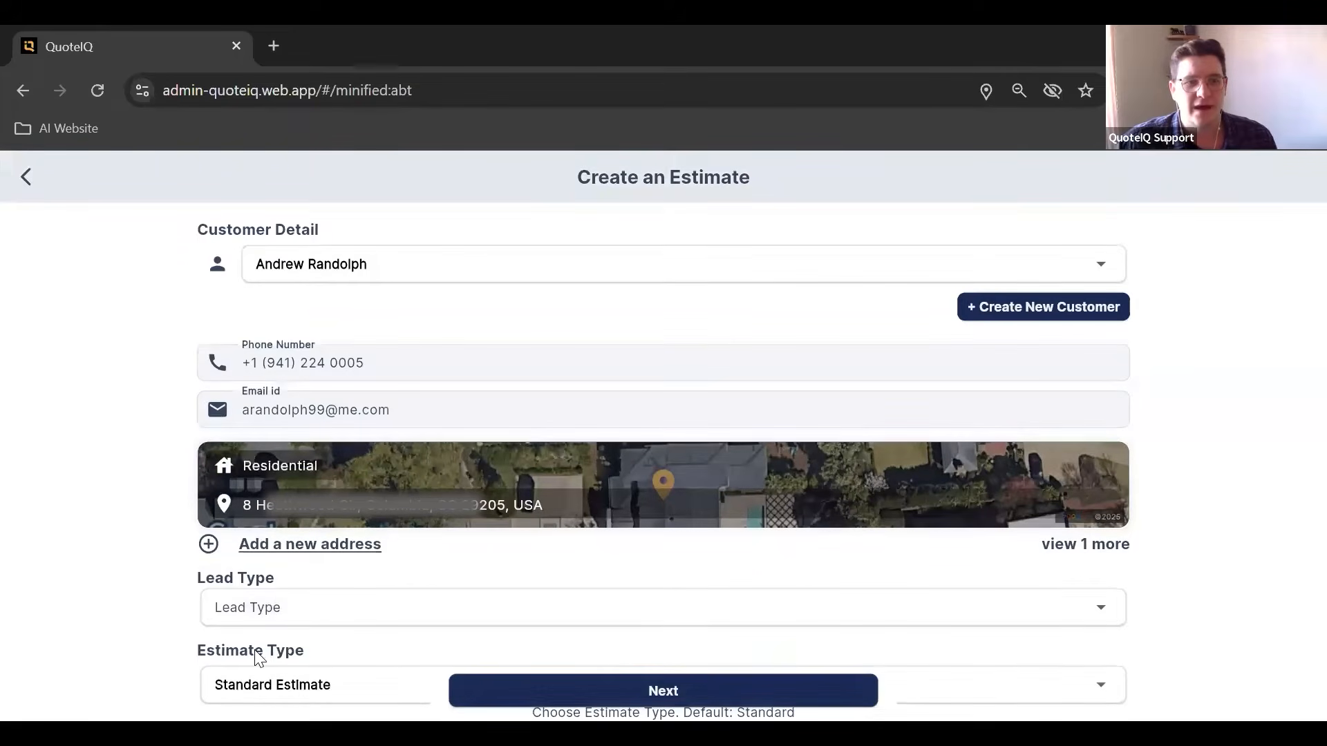
left_click(284, 687)
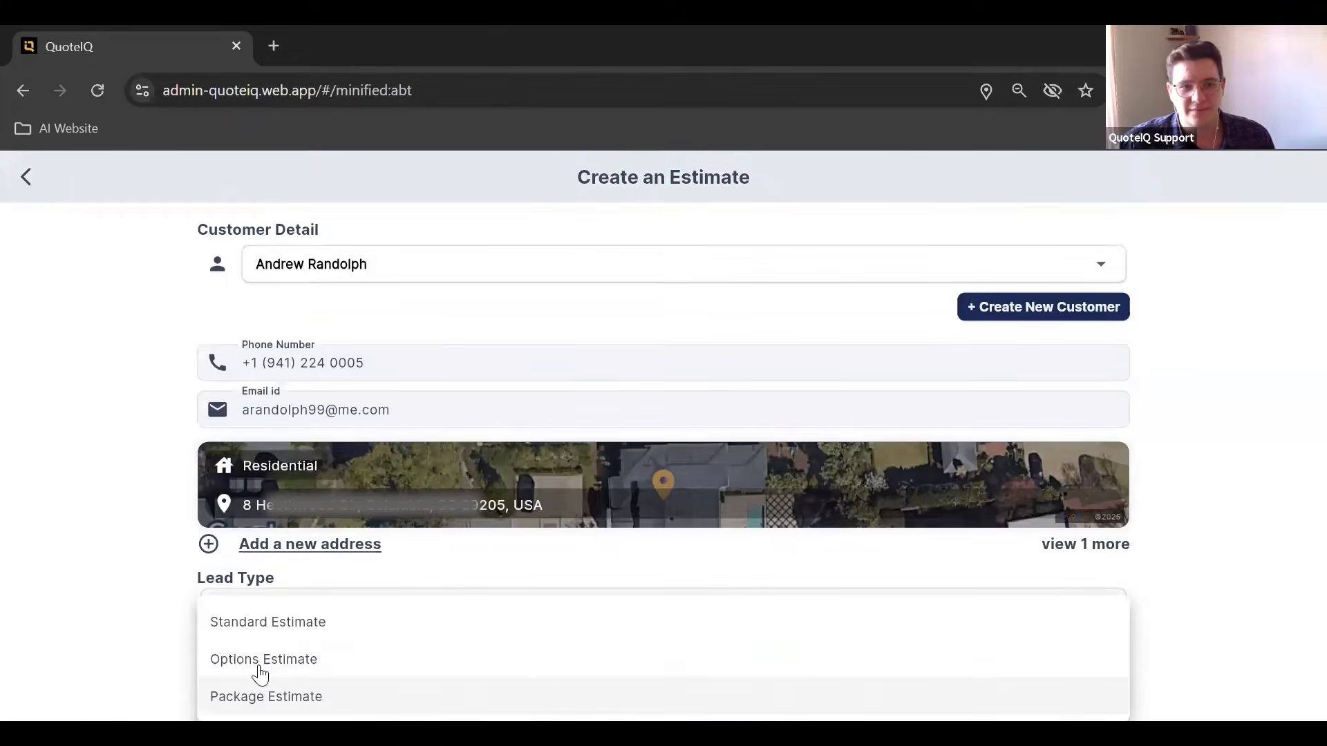
left_click(175, 620)
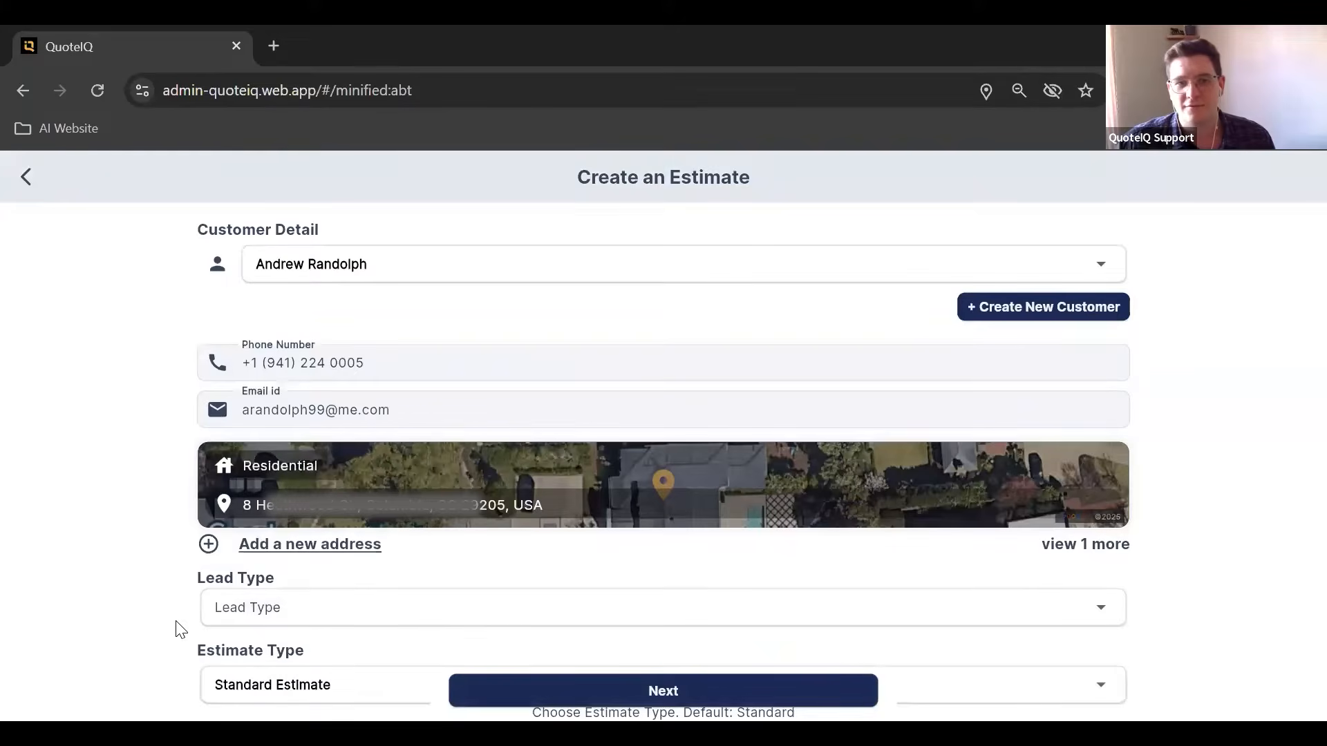
- Review the estimate type choices, keep Standard Estimate, and proceed to the service selection
left_click(234, 695)
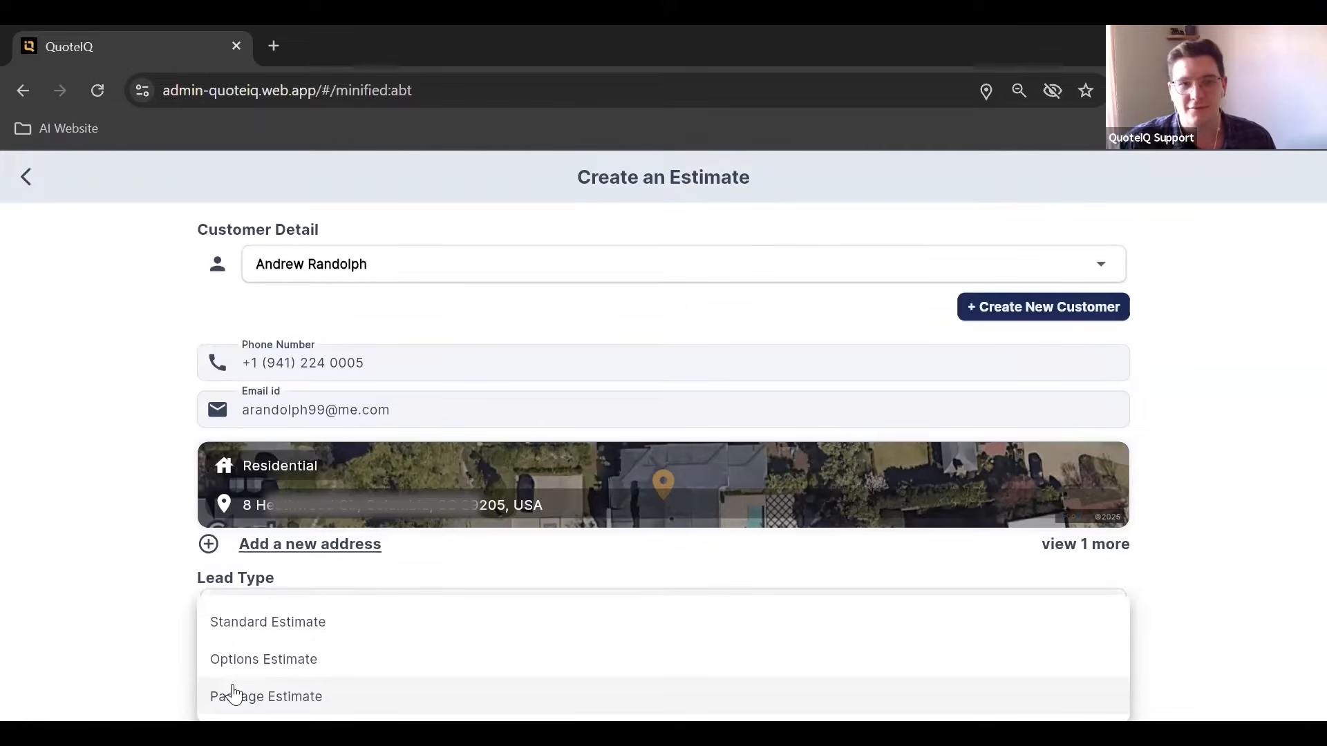
left_click(144, 573)
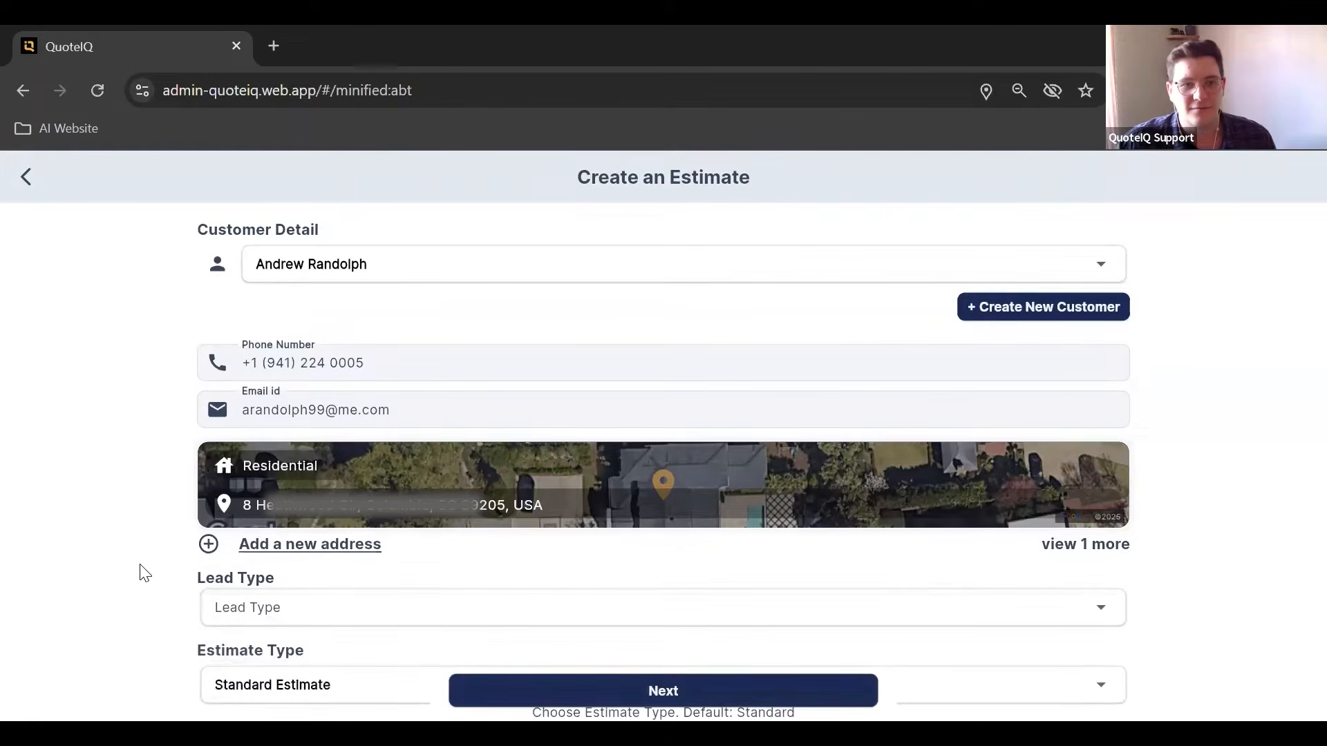
left_click(370, 684)
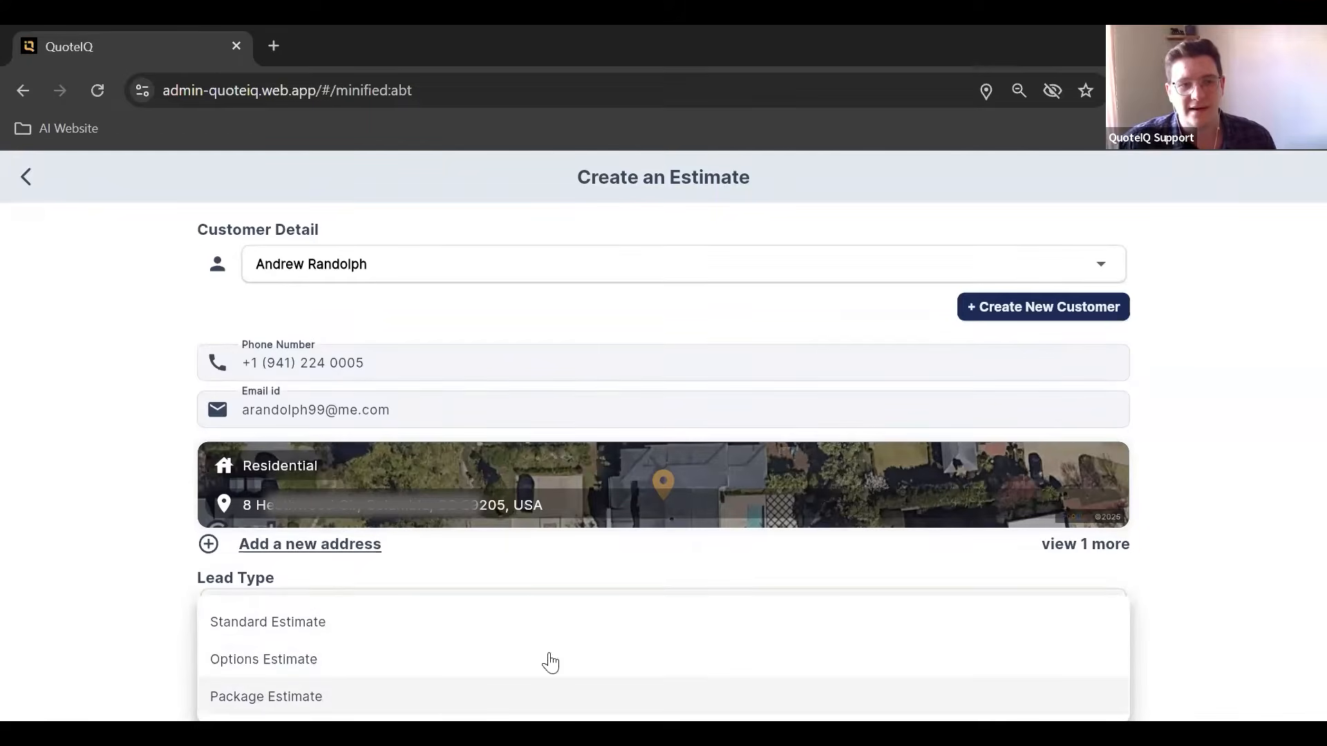
left_click(237, 627)
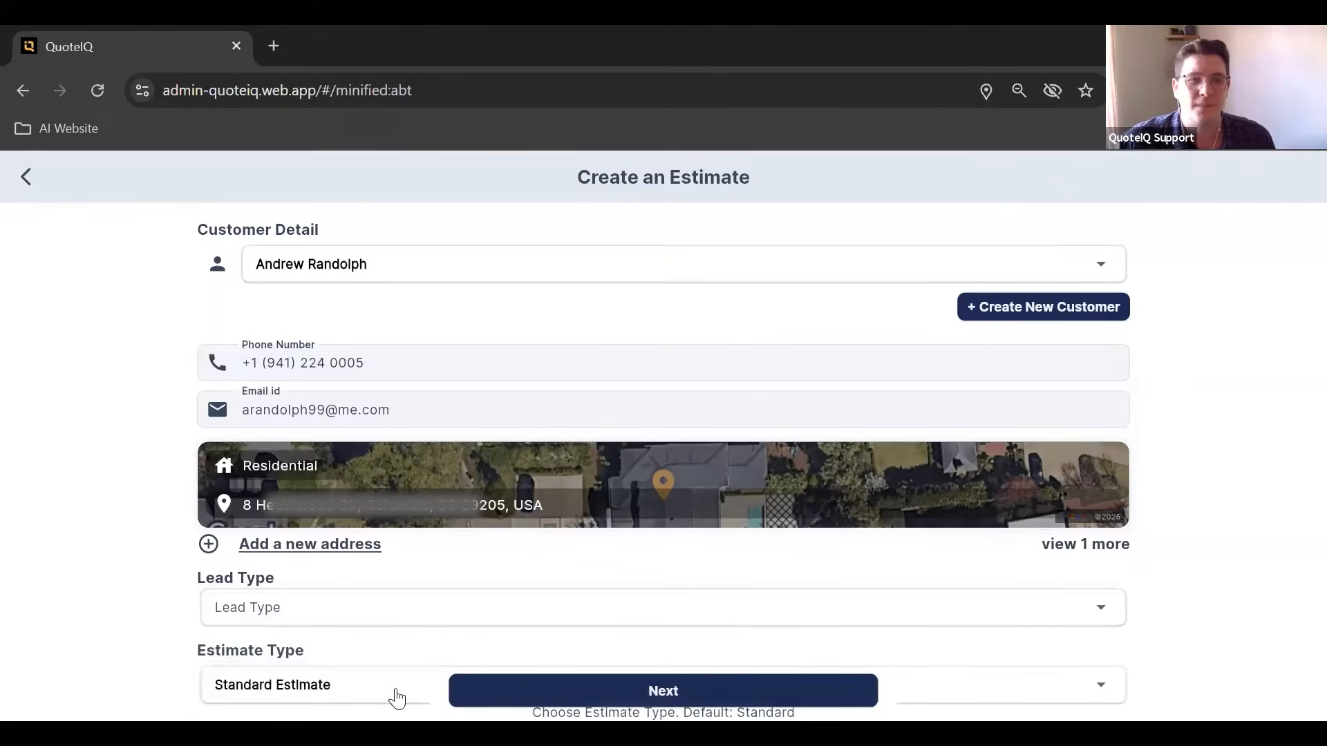
left_click(503, 694)
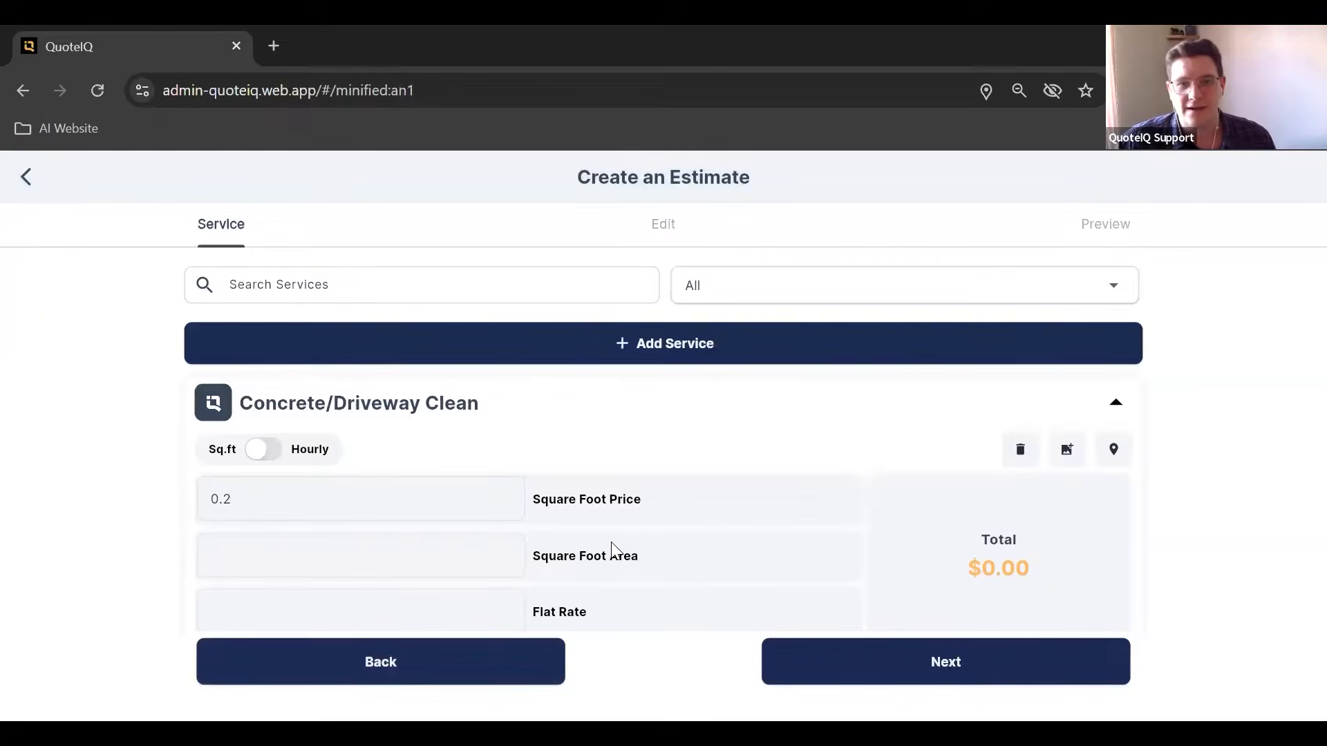
- Look through the list of available services for the estimate and return to its beginning
scroll(676, 421, "down", 5)
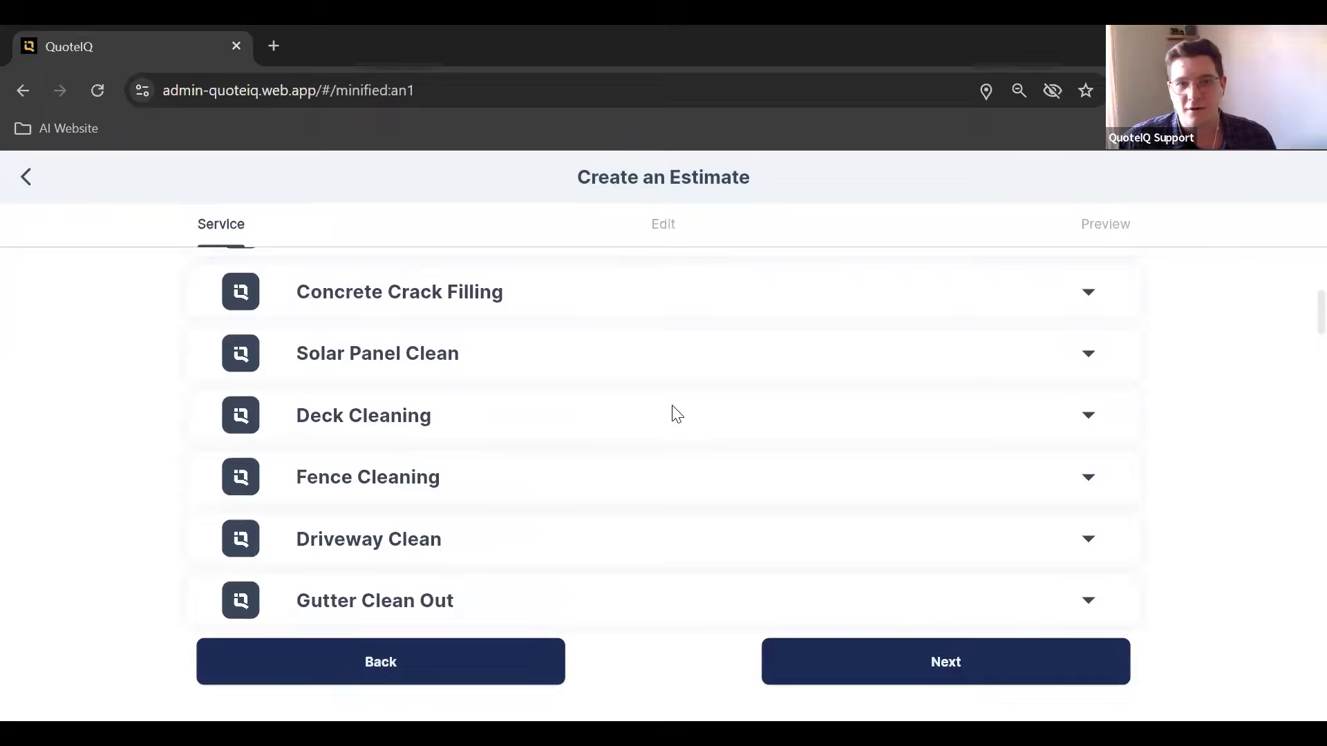
scroll(676, 414, "down", 2)
scroll(676, 407, "down", 10)
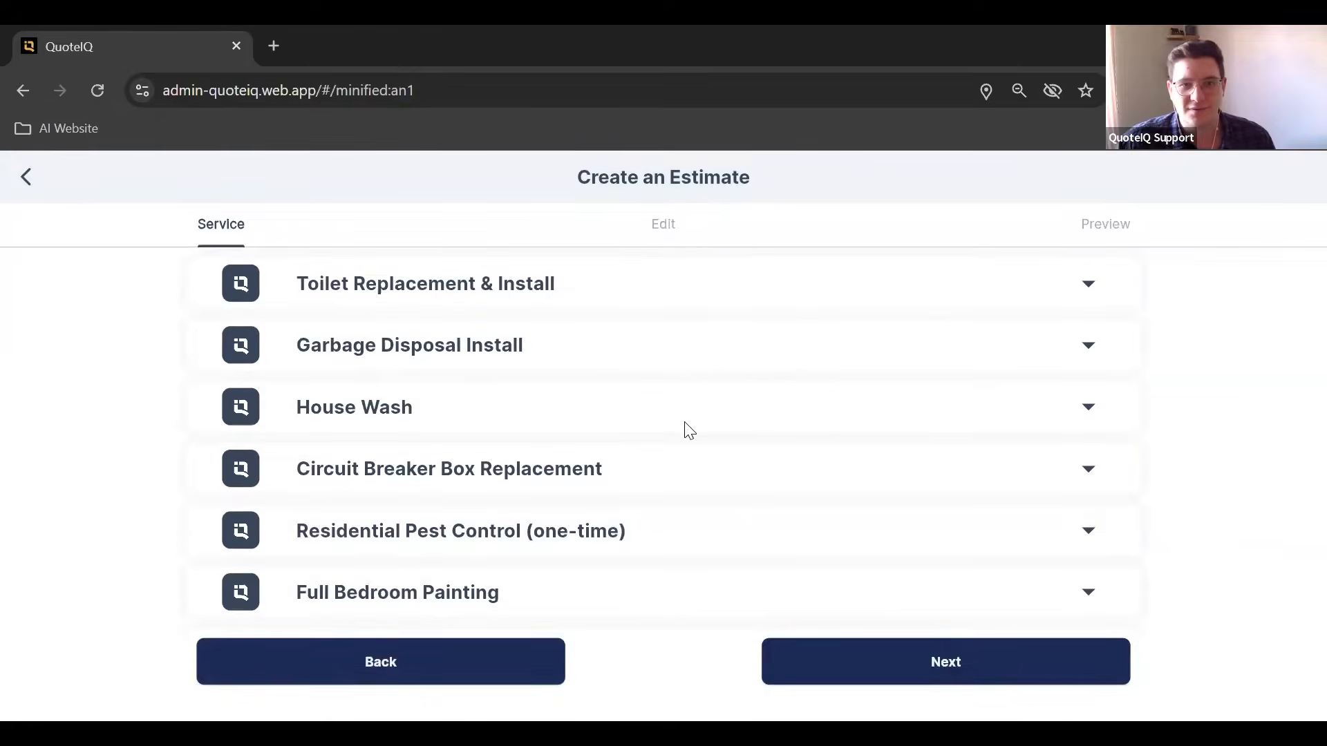
scroll(686, 432, "up", 10)
scroll(693, 447, "up", 8)
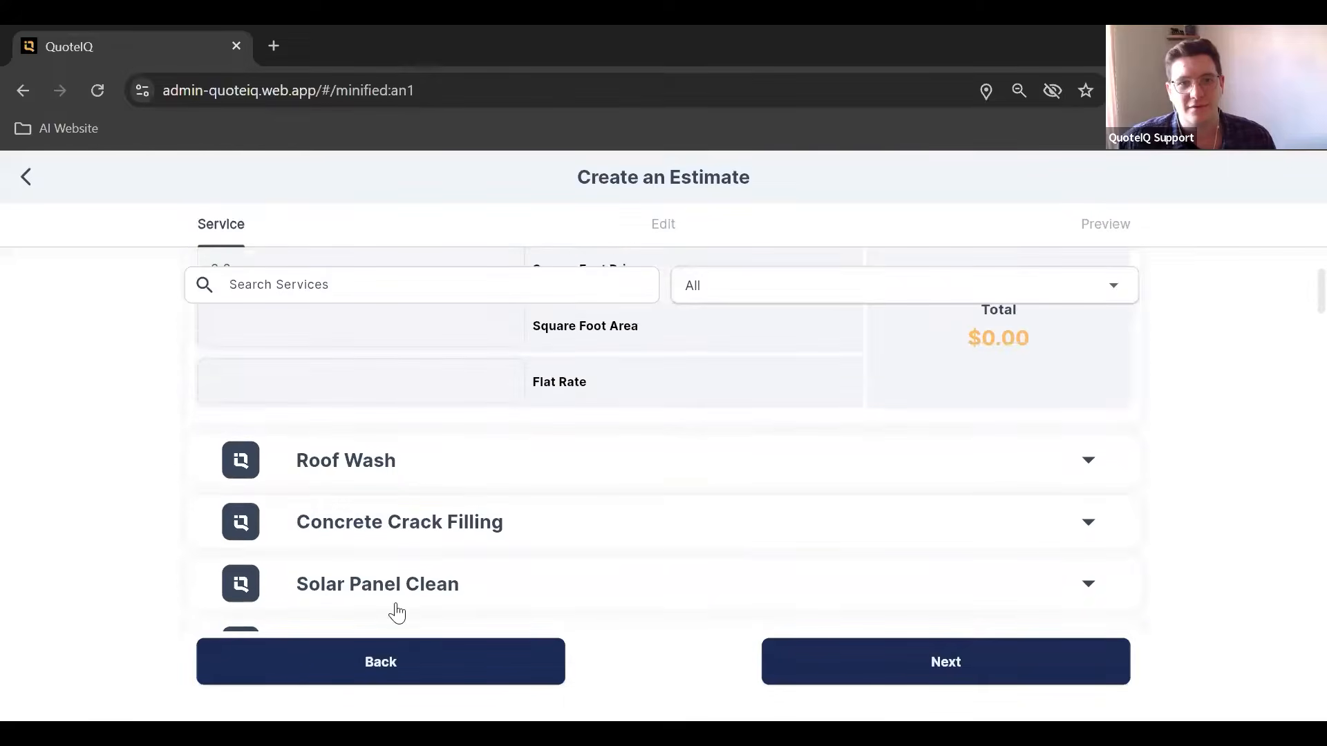
- Look over the service category choices and the blank Add Service form, closing both without making changes
left_click(763, 297)
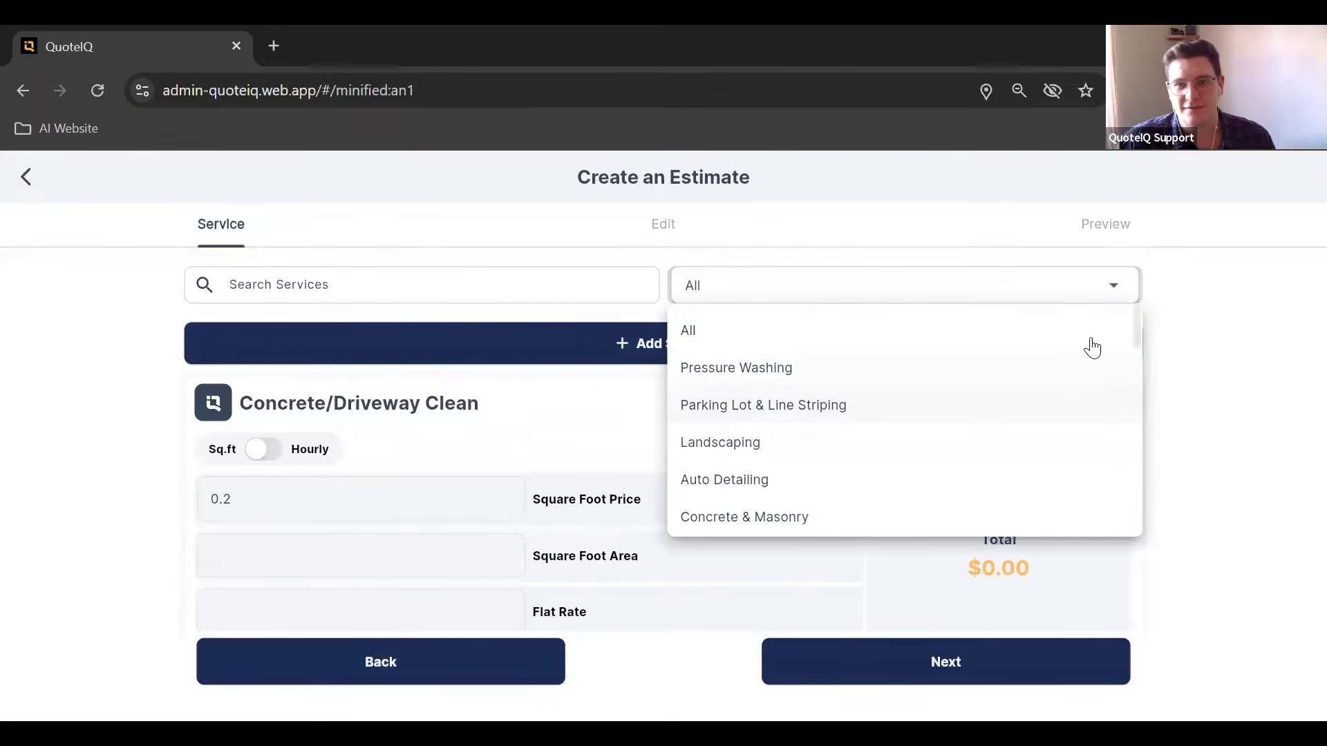
left_click_drag(1137, 328, 1153, 396)
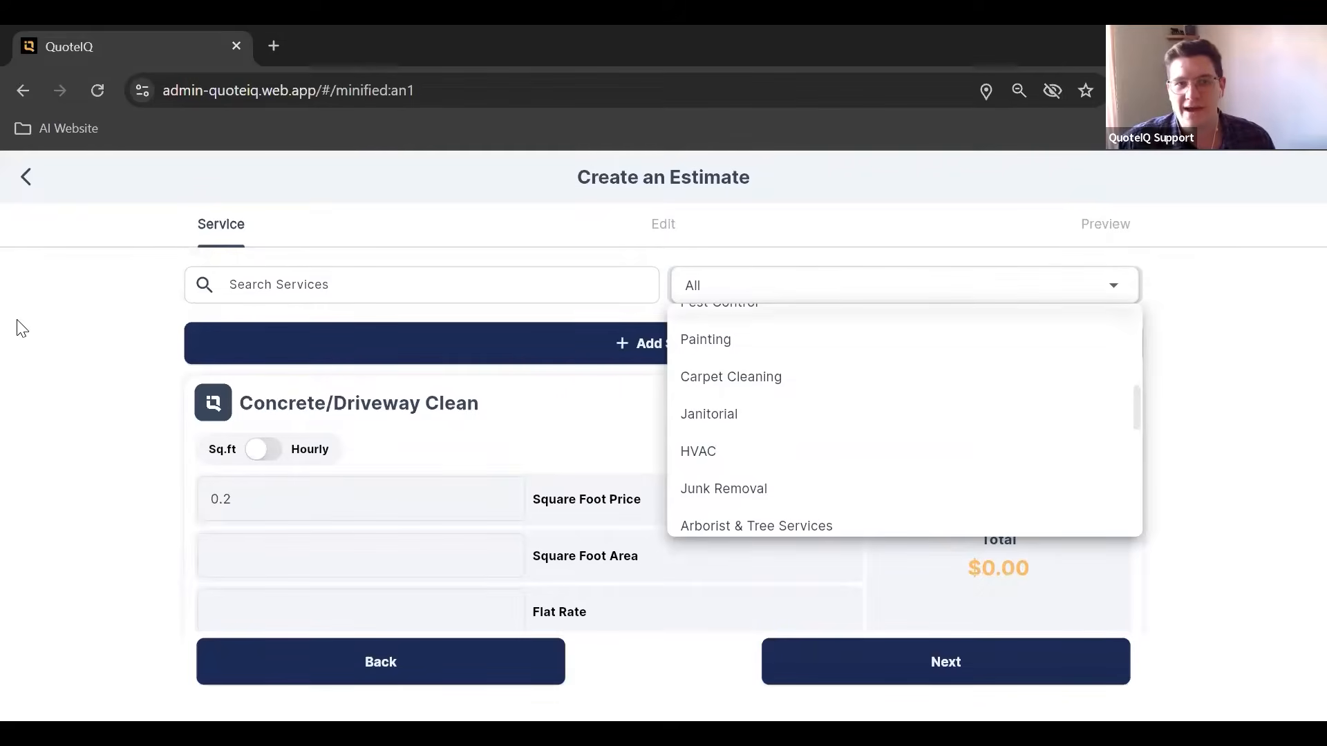
left_click(47, 371)
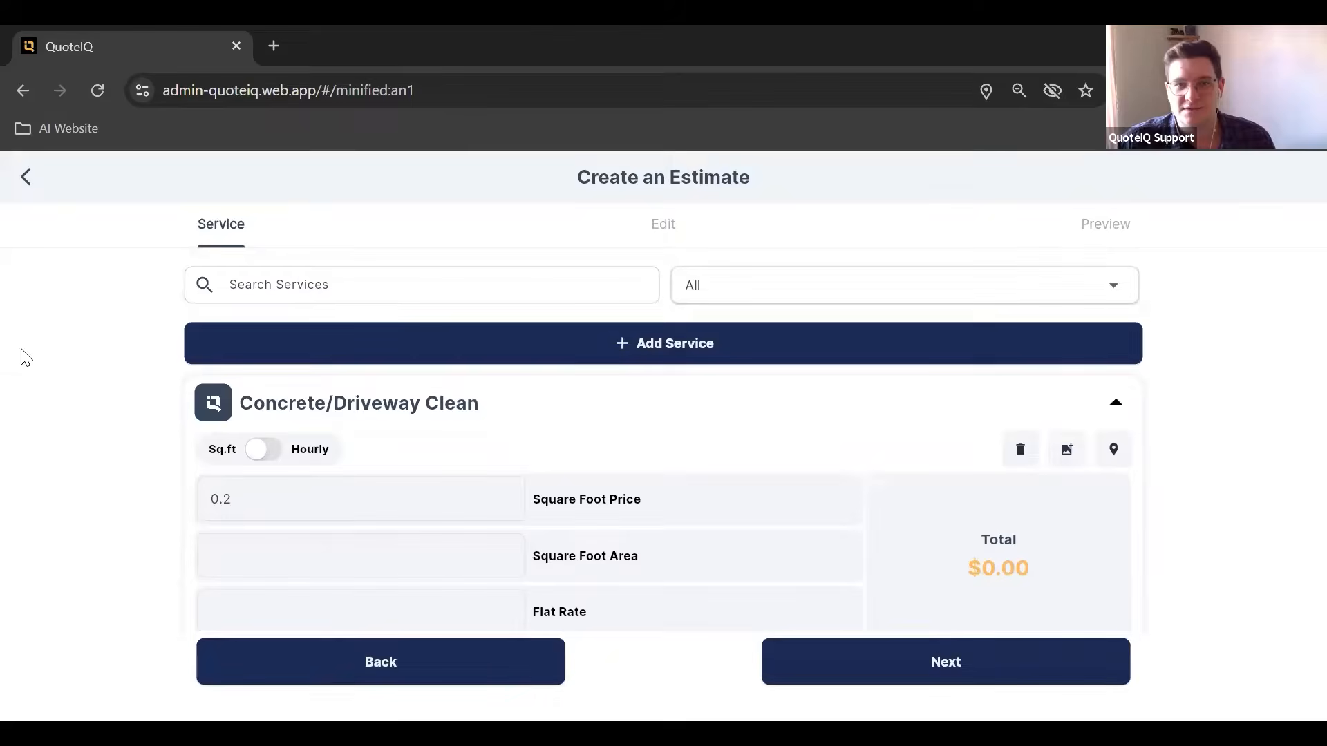
left_click(671, 343)
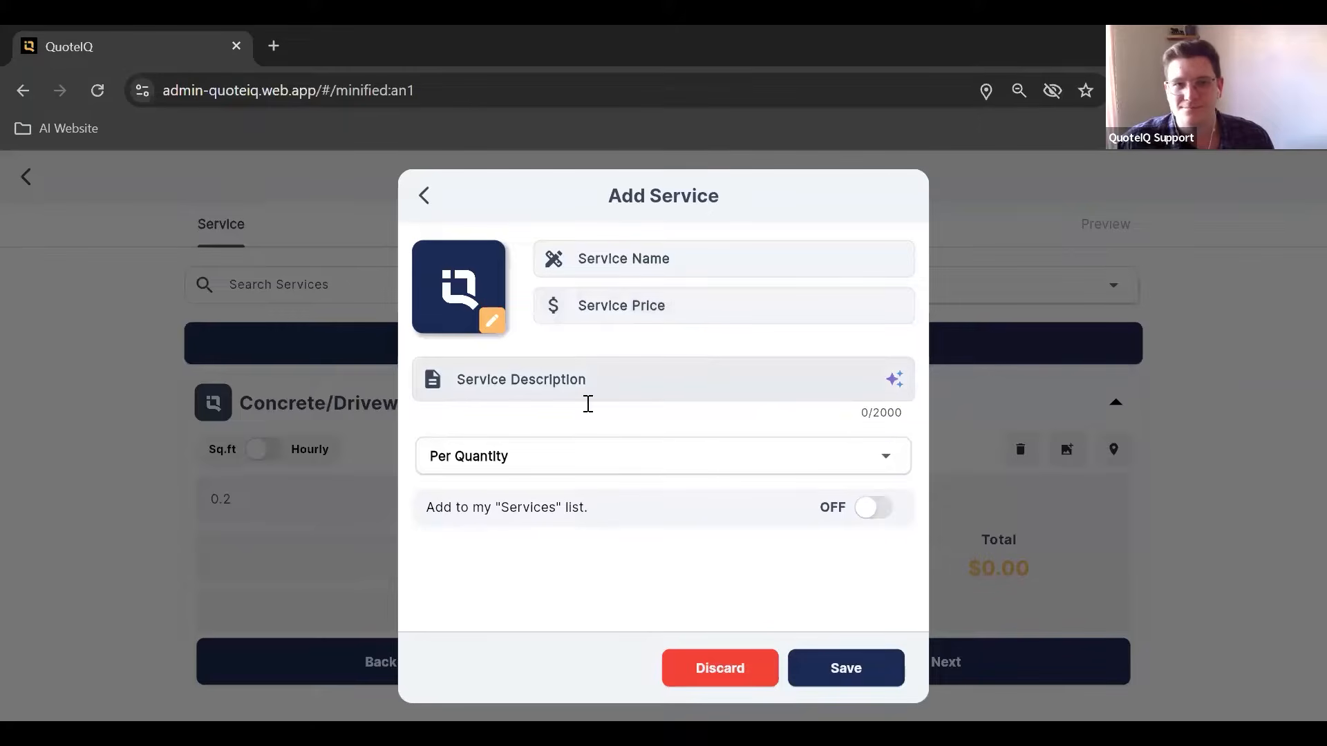
left_click(1263, 356)
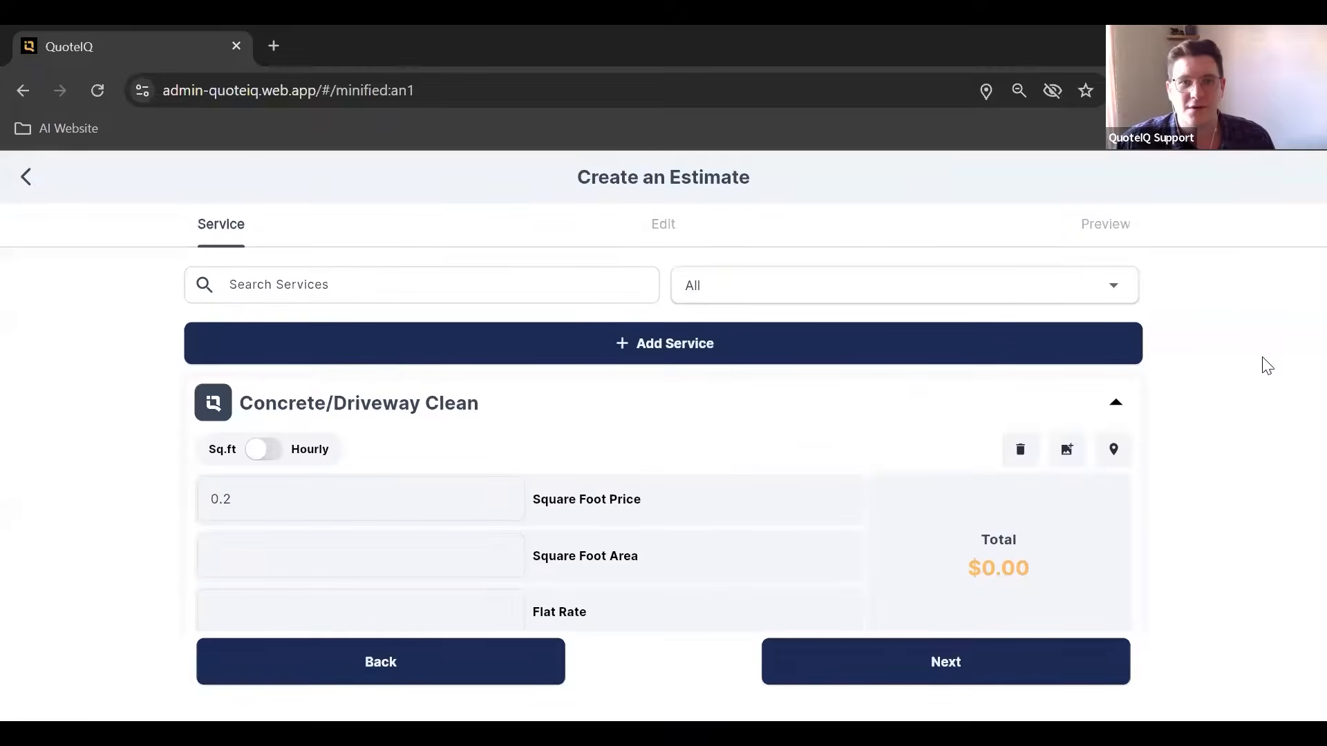
- Filter the services by the Pressure Washing category and look through the filtered list
left_click(834, 289)
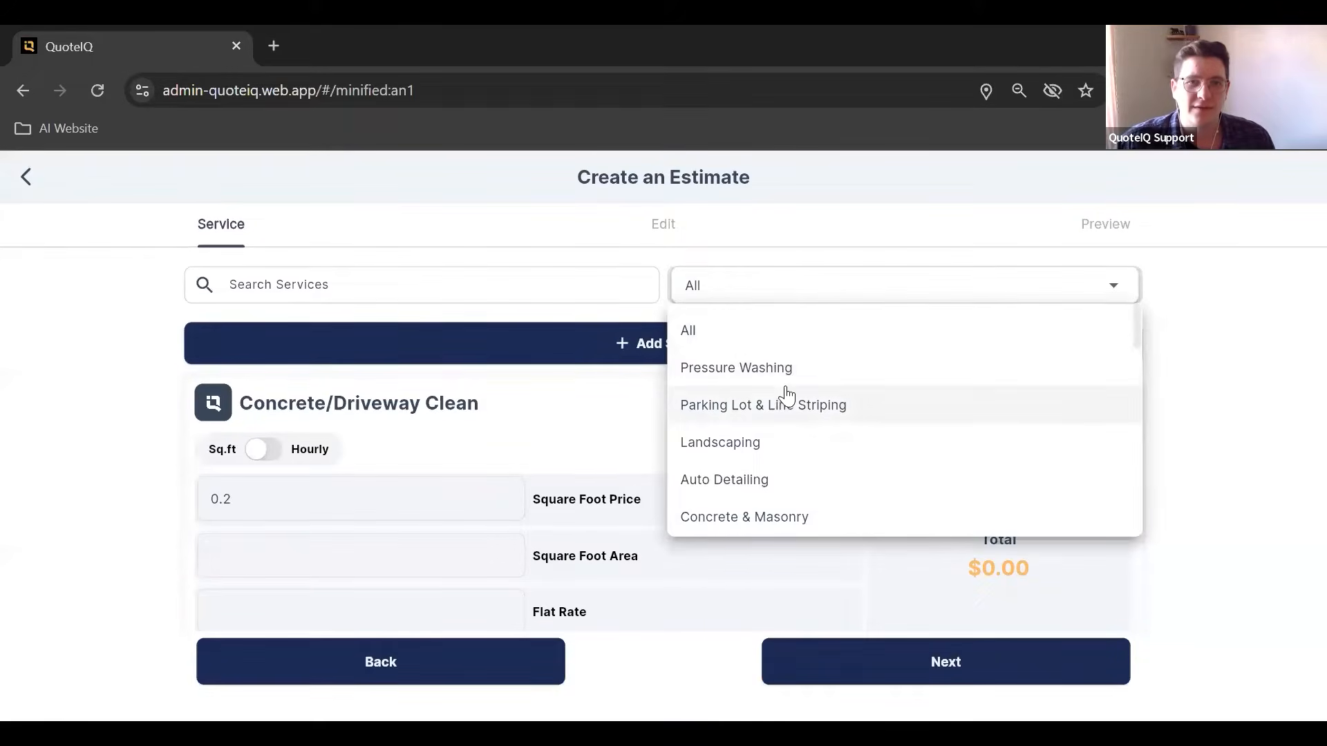
scroll(786, 368, "down", 2)
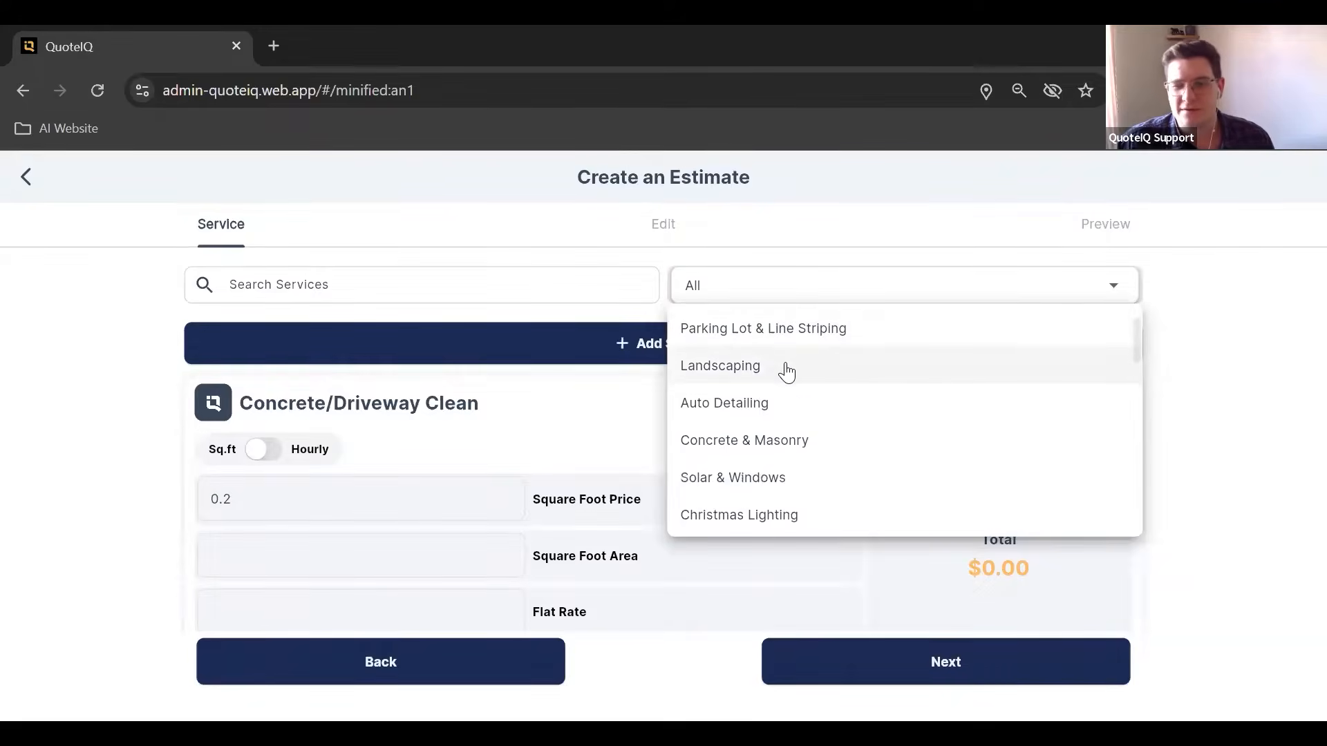
scroll(1134, 351, "up", 1)
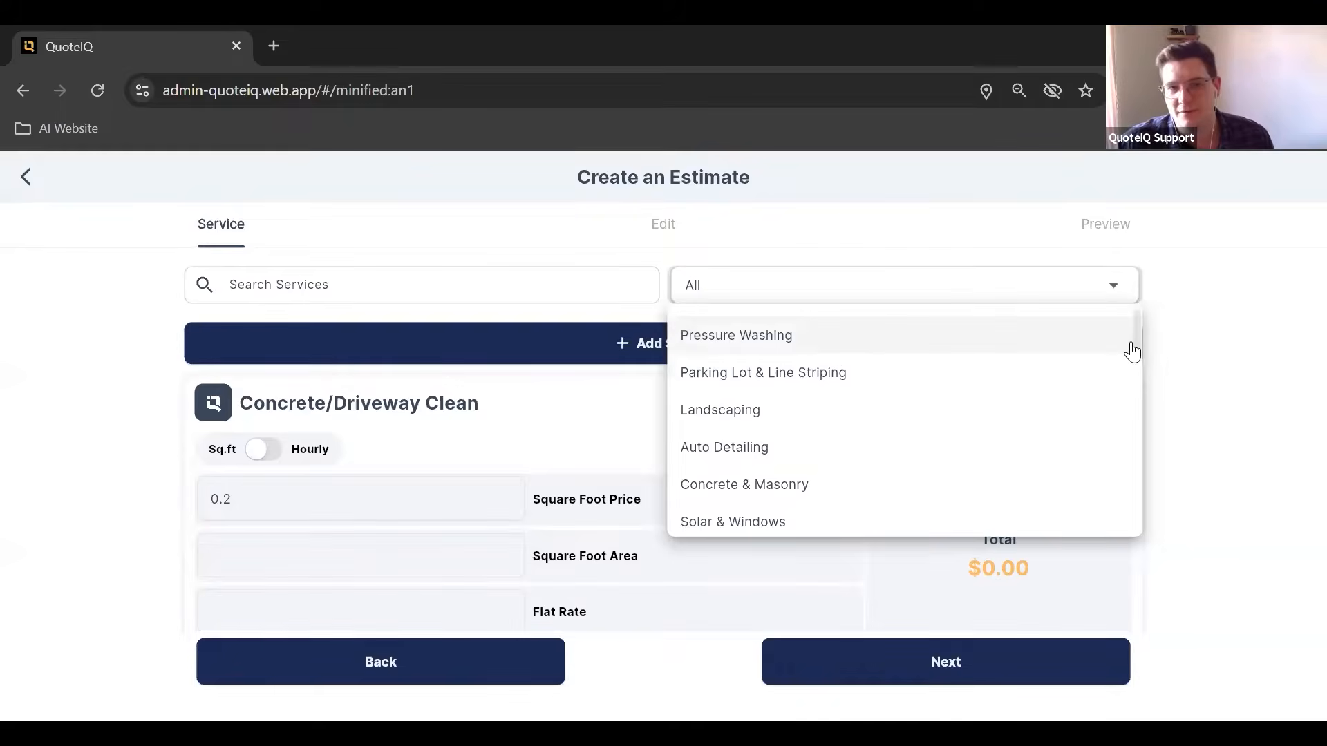
left_click(863, 343)
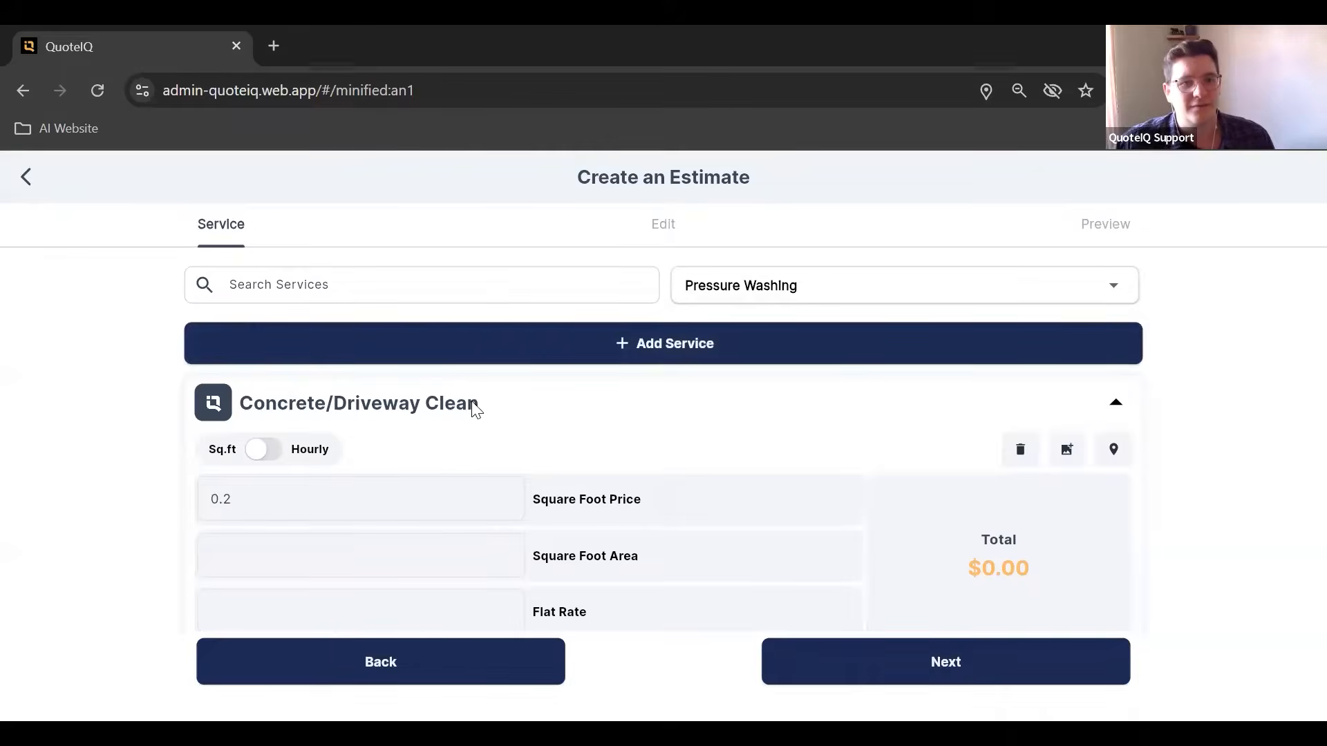
scroll(552, 414, "down", 6)
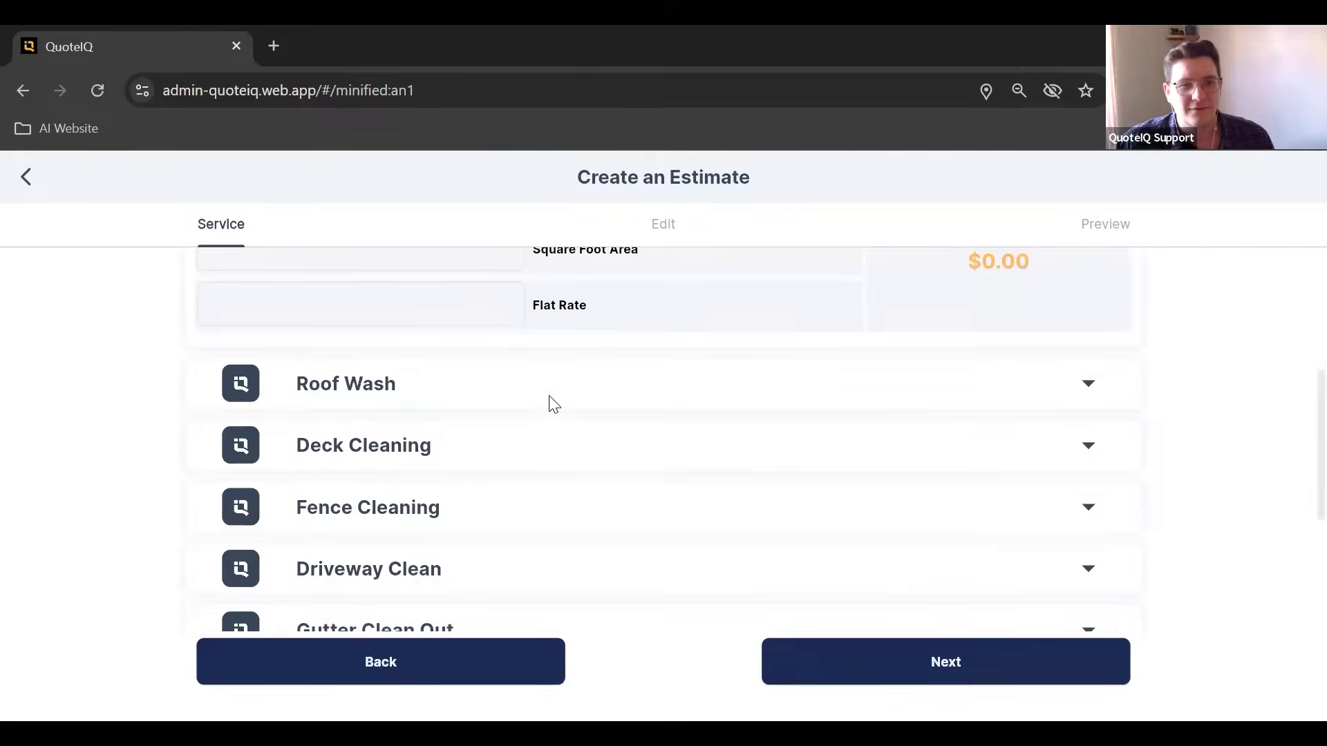
scroll(651, 470, "up", 2)
scroll(650, 477, "up", 5)
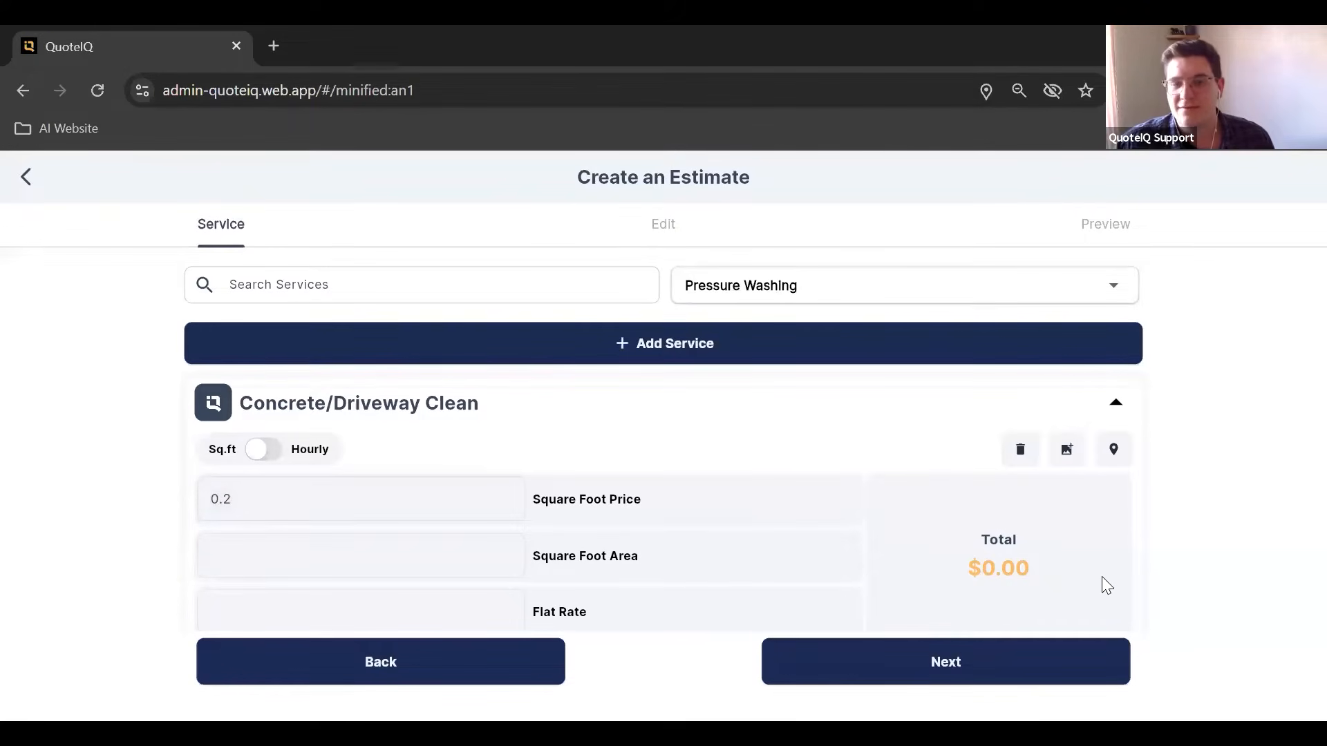
- Open the map measurement for the Concrete/Driveway Clean service and check the available area units without changing them
left_click(1114, 450)
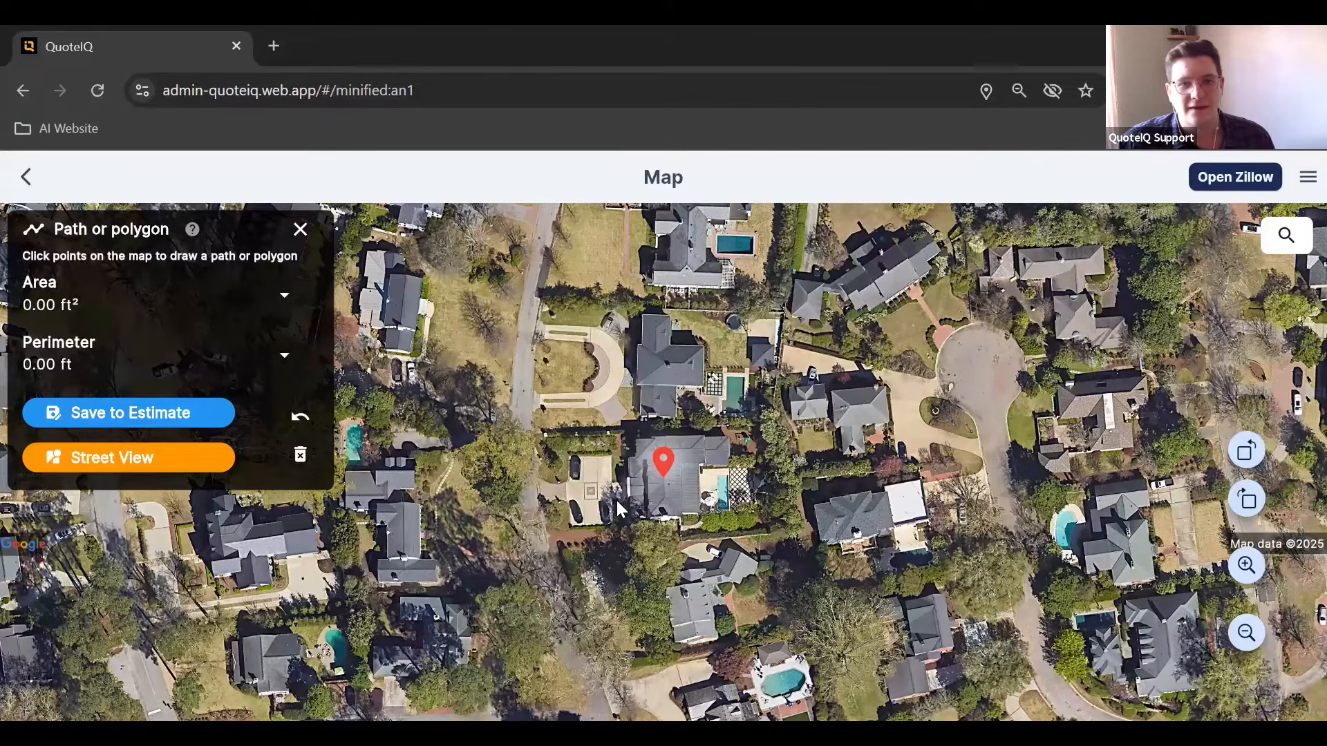
scroll(605, 515, "up", 2)
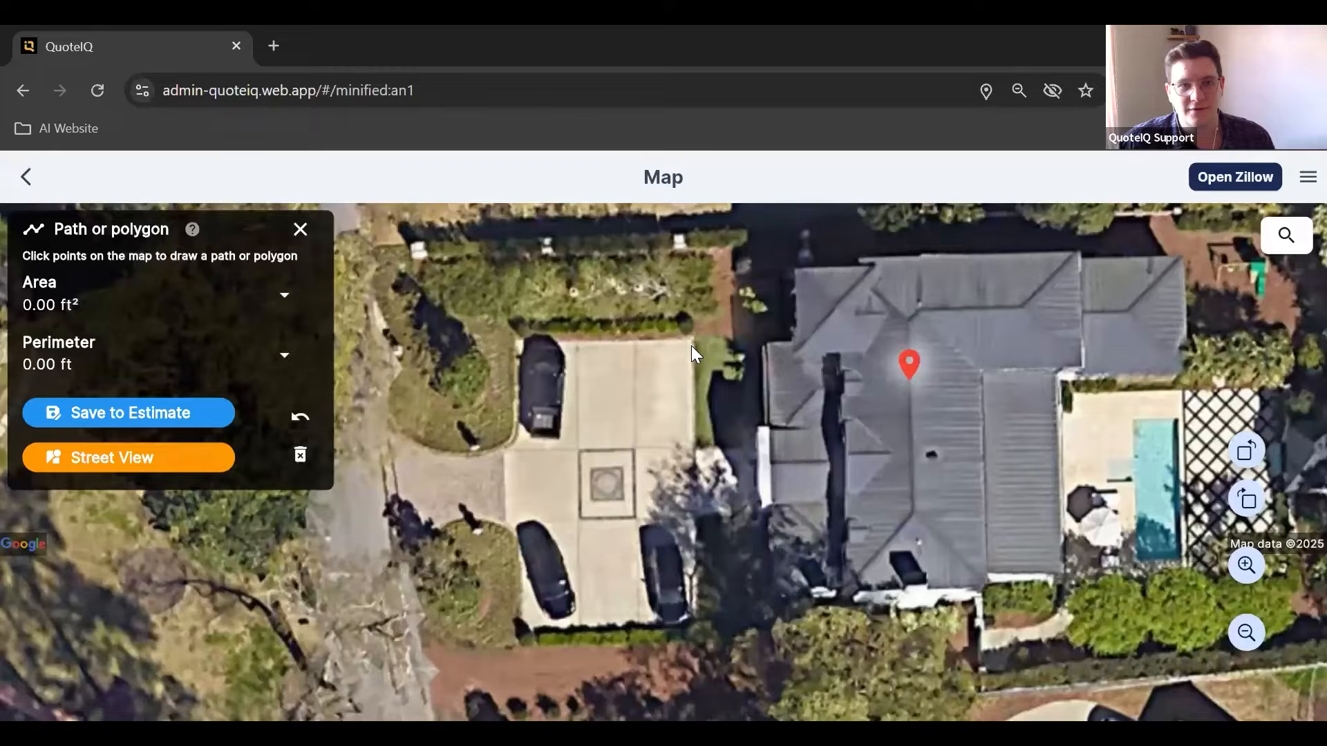
left_click(282, 296)
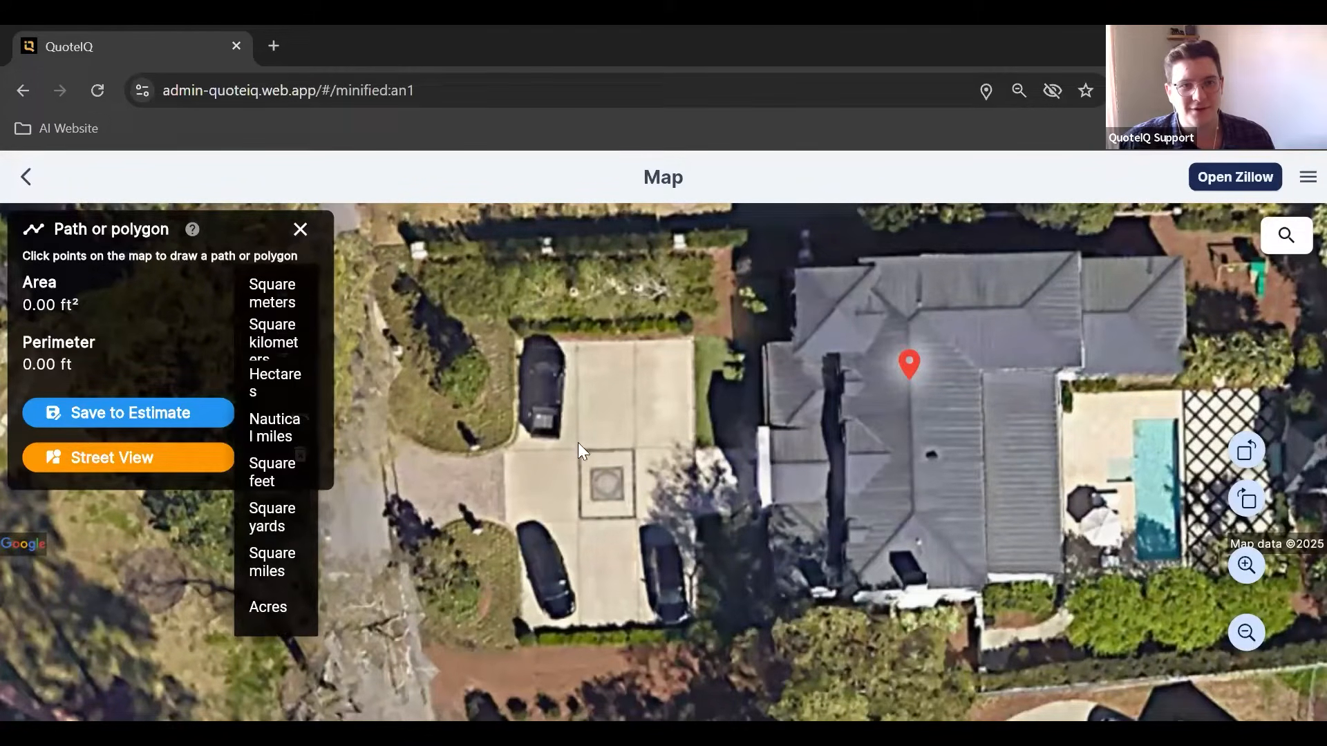
left_click(658, 443)
- Trace the concrete driveway beside the marked house as a closed polygon of about 2327 ft² and save it to the estimate
left_click(693, 339)
left_click(699, 629)
scroll(517, 640, "up", 2)
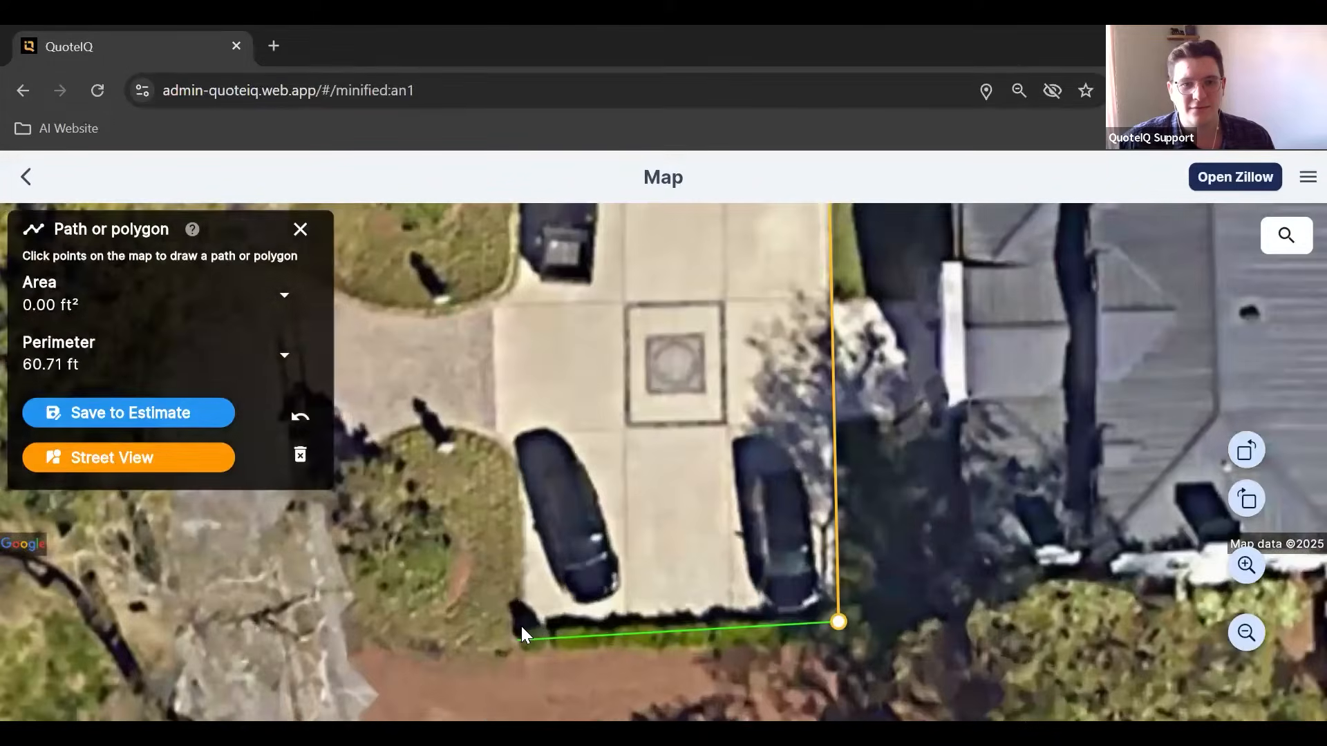
left_click(517, 635)
left_click(520, 503)
left_click(519, 470)
left_click(507, 447)
left_click(493, 438)
left_click_drag(512, 385, 513, 565)
left_click(492, 480)
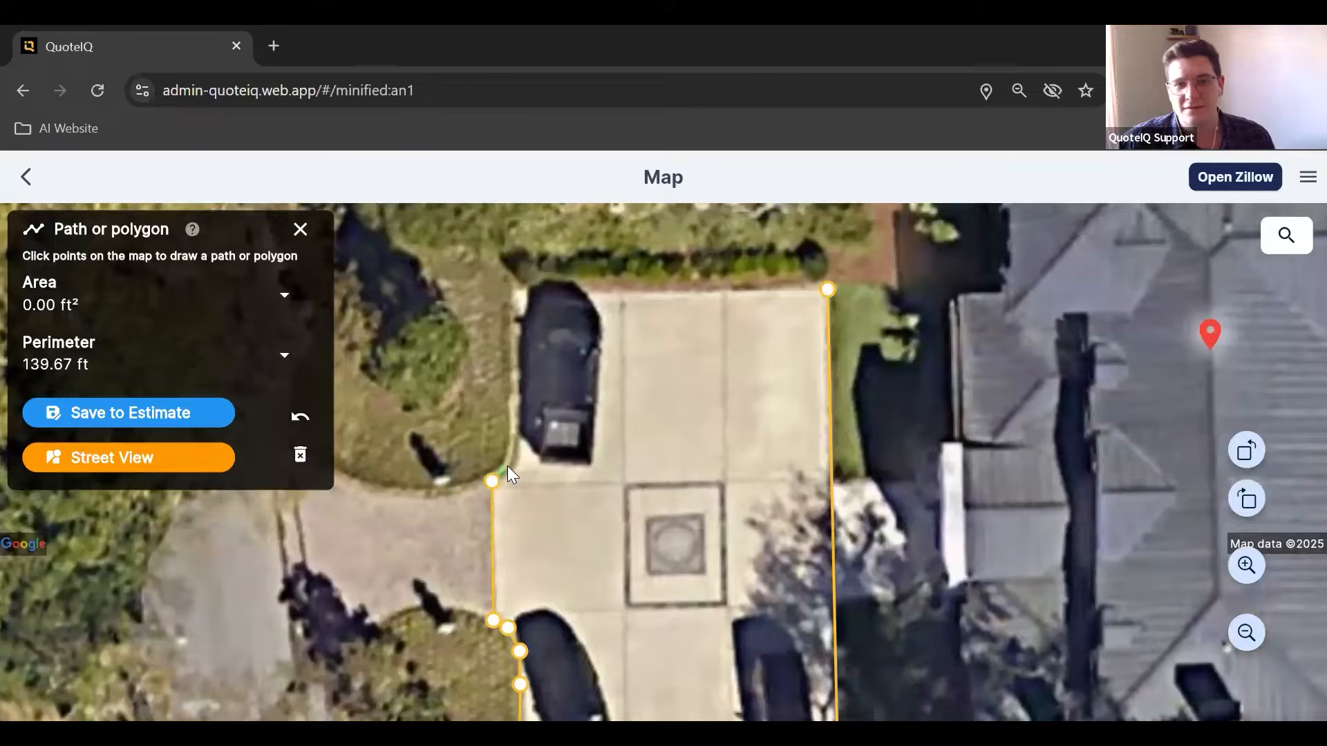
left_click(520, 437)
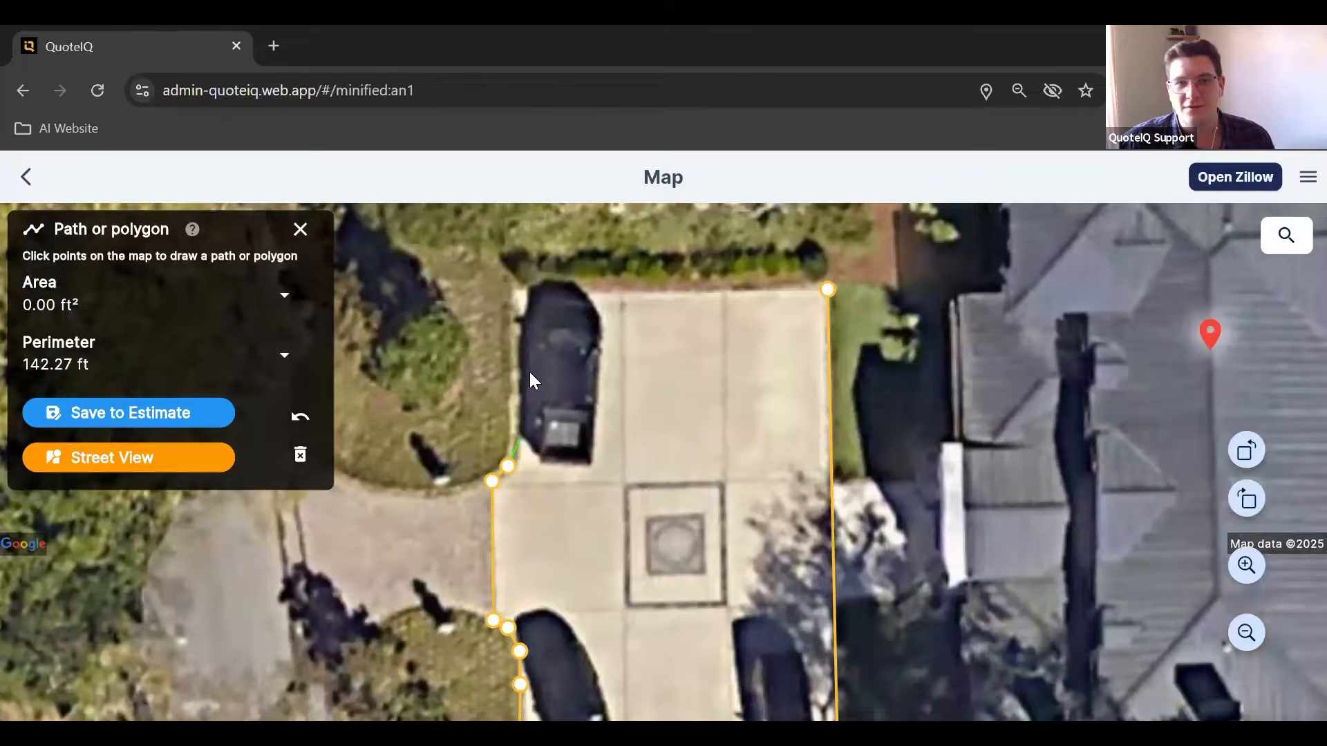
left_click(516, 296)
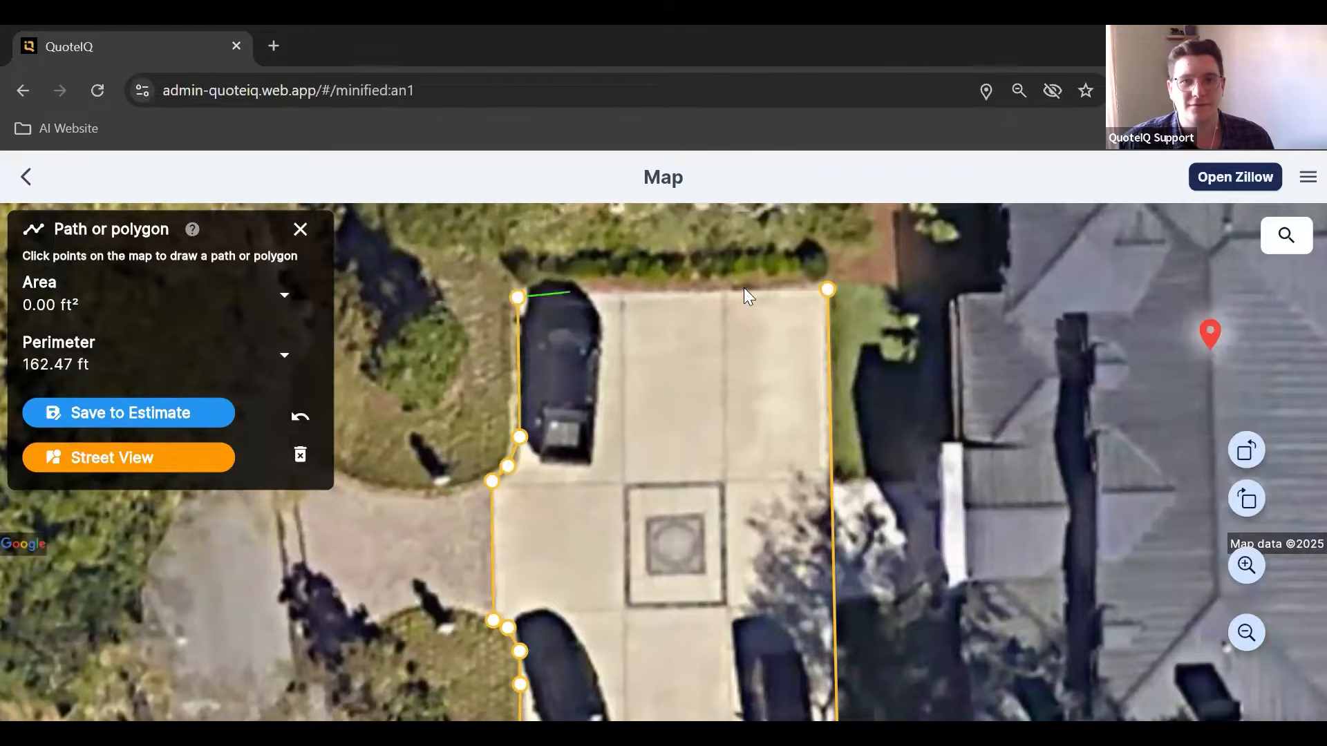
left_click(827, 290)
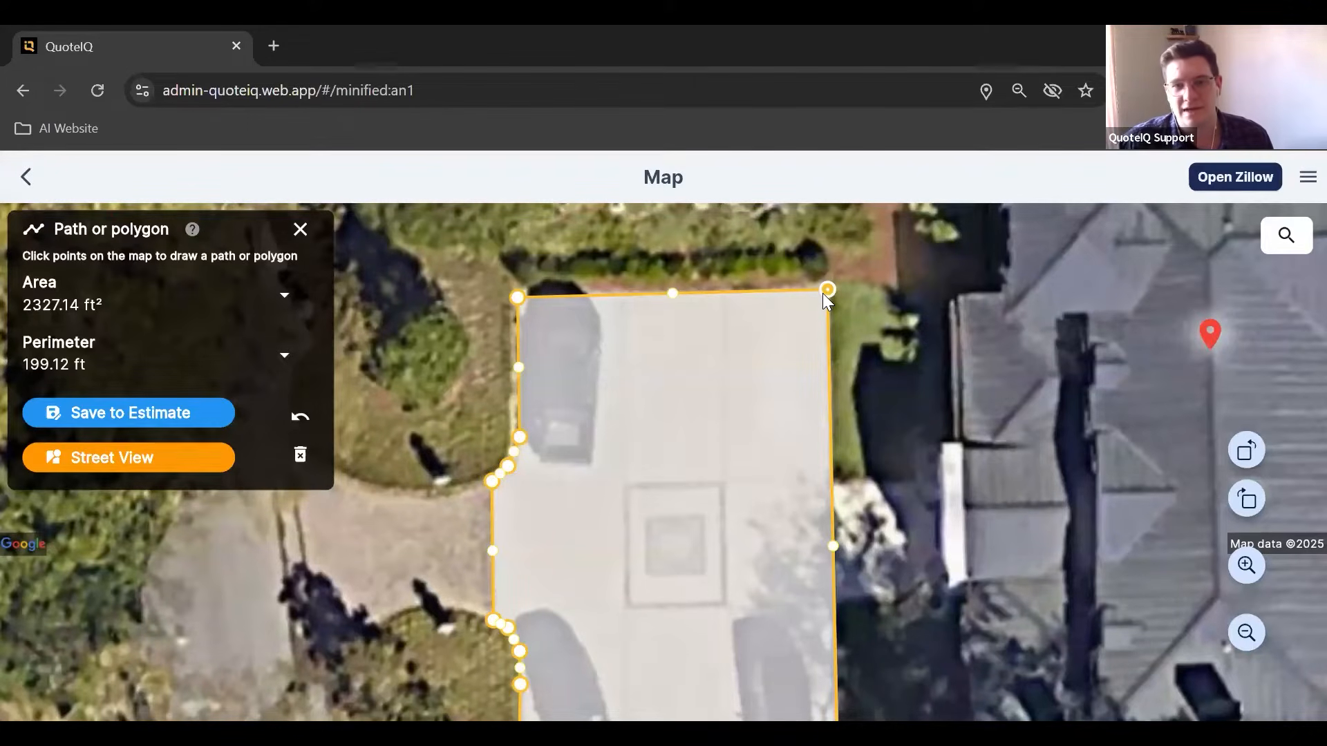
scroll(881, 405, "down", 1)
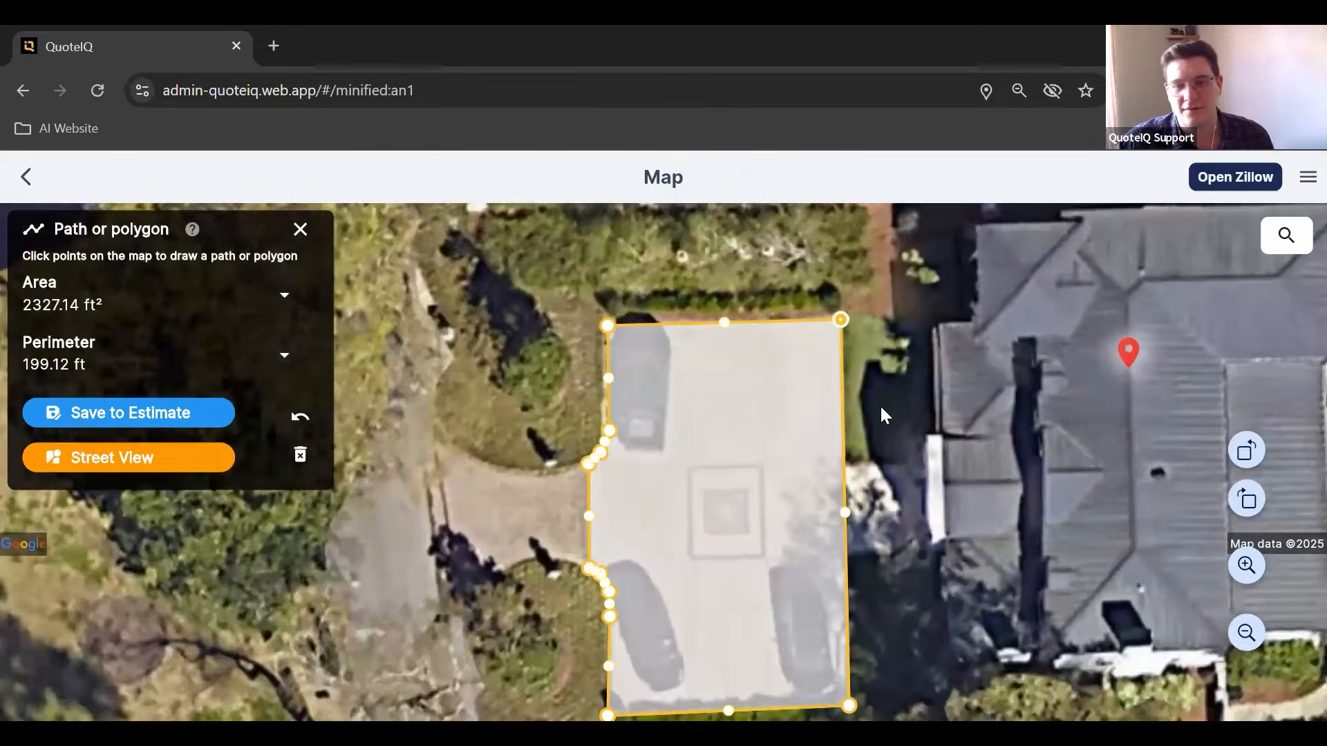
left_click_drag(881, 492, 813, 486)
scroll(833, 436, "down", 1)
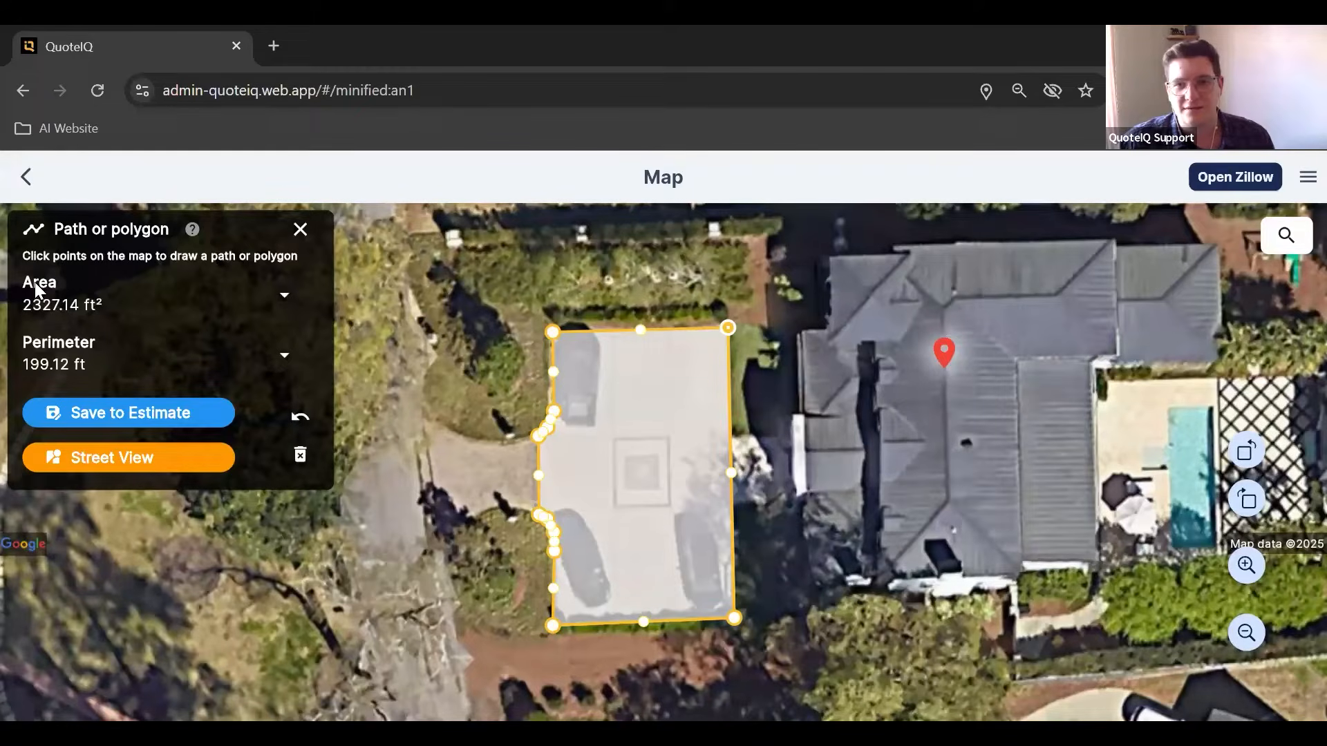
left_click(108, 414)
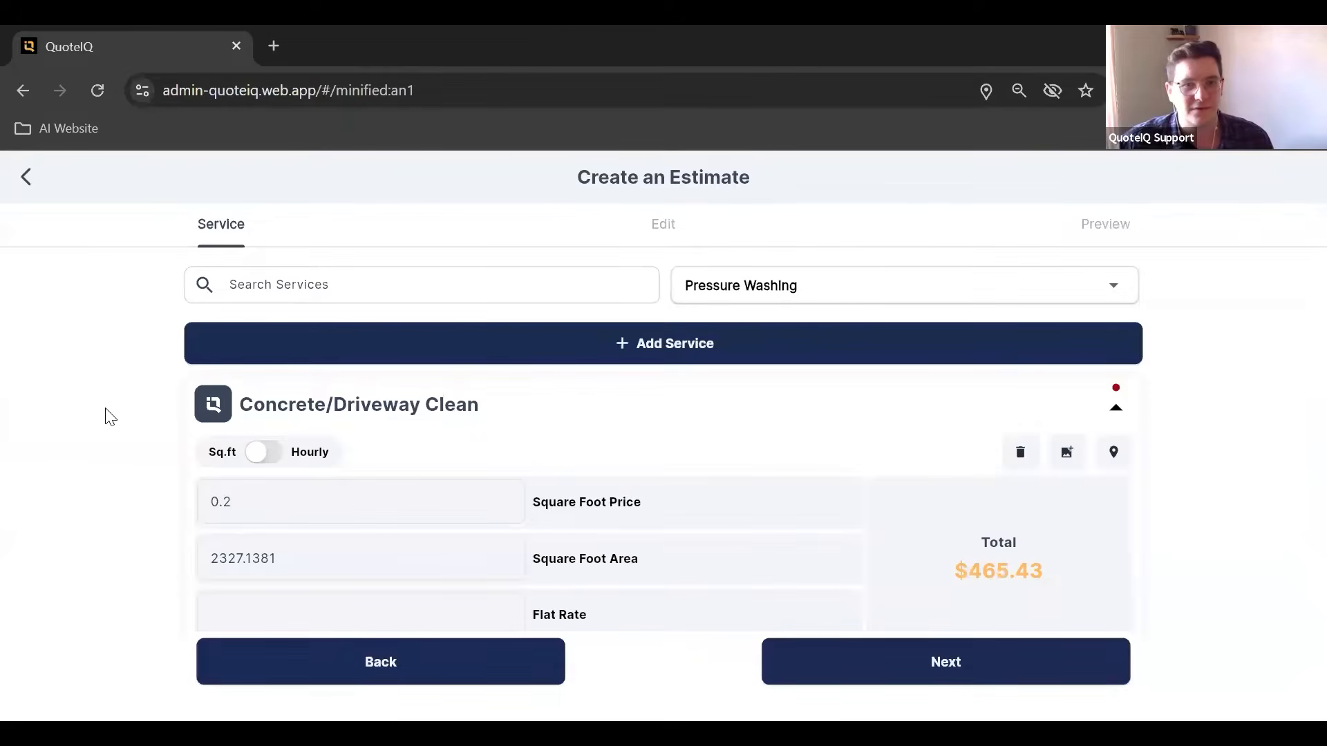
- Set the square foot price of Concrete/Driveway Clean to 0.15, leaving the flat rate empty
scroll(497, 444, "down", 1)
left_click(404, 425)
key("BackSpace")
type("15")
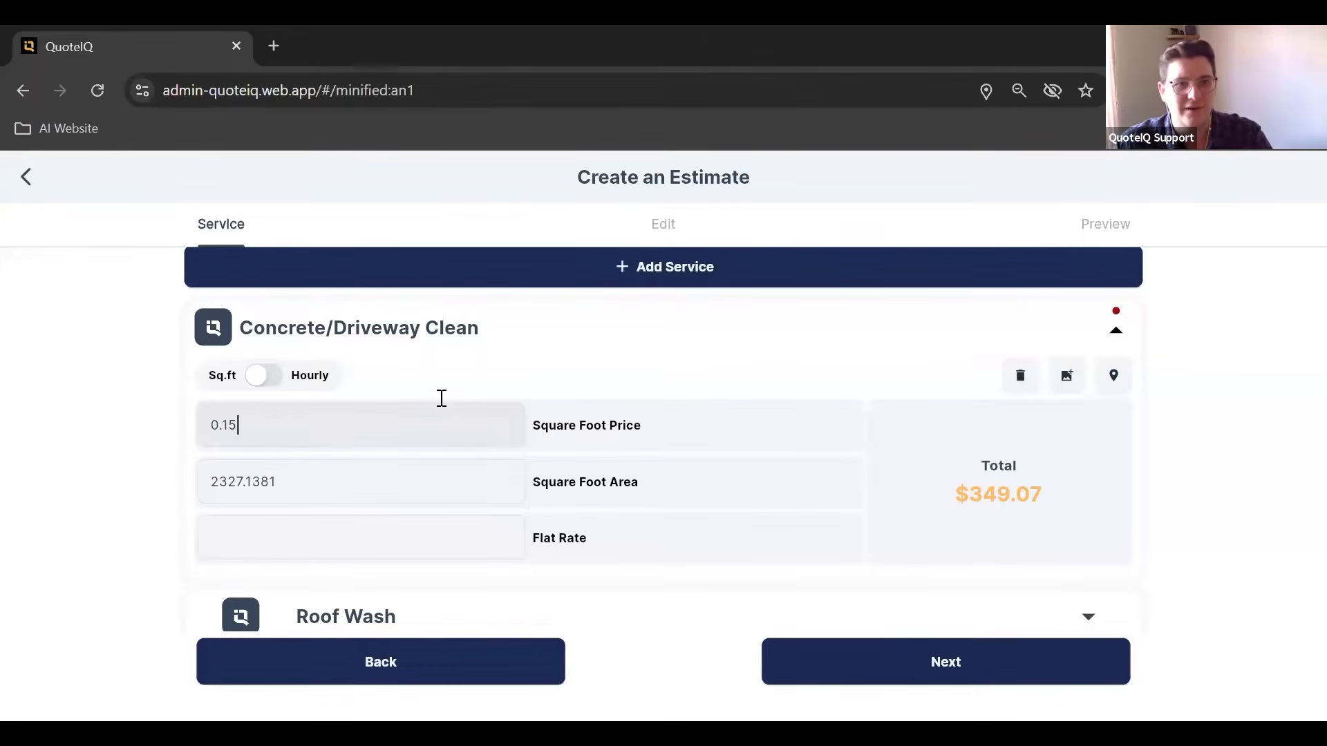
left_click(338, 545)
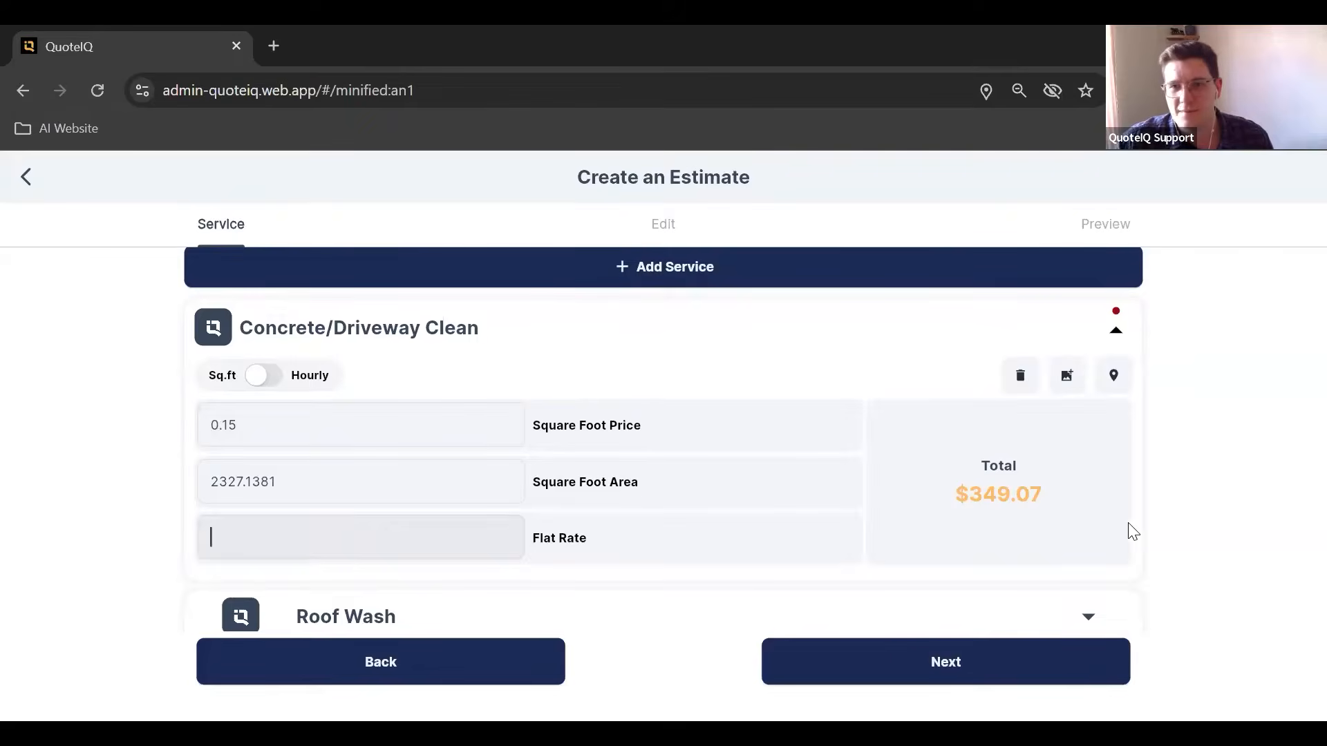
scroll(1167, 511, "up", 1)
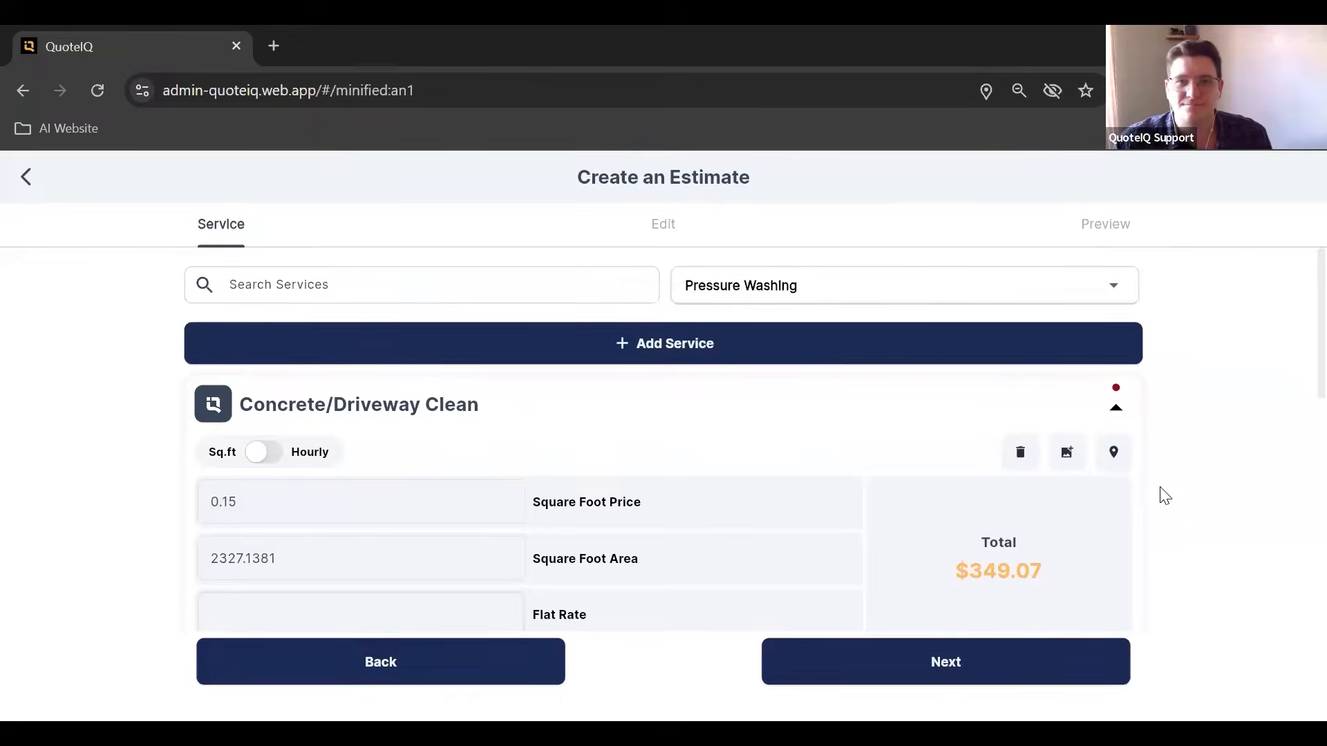
- Filter the estimate's services by the Landscaping category
left_click(717, 297)
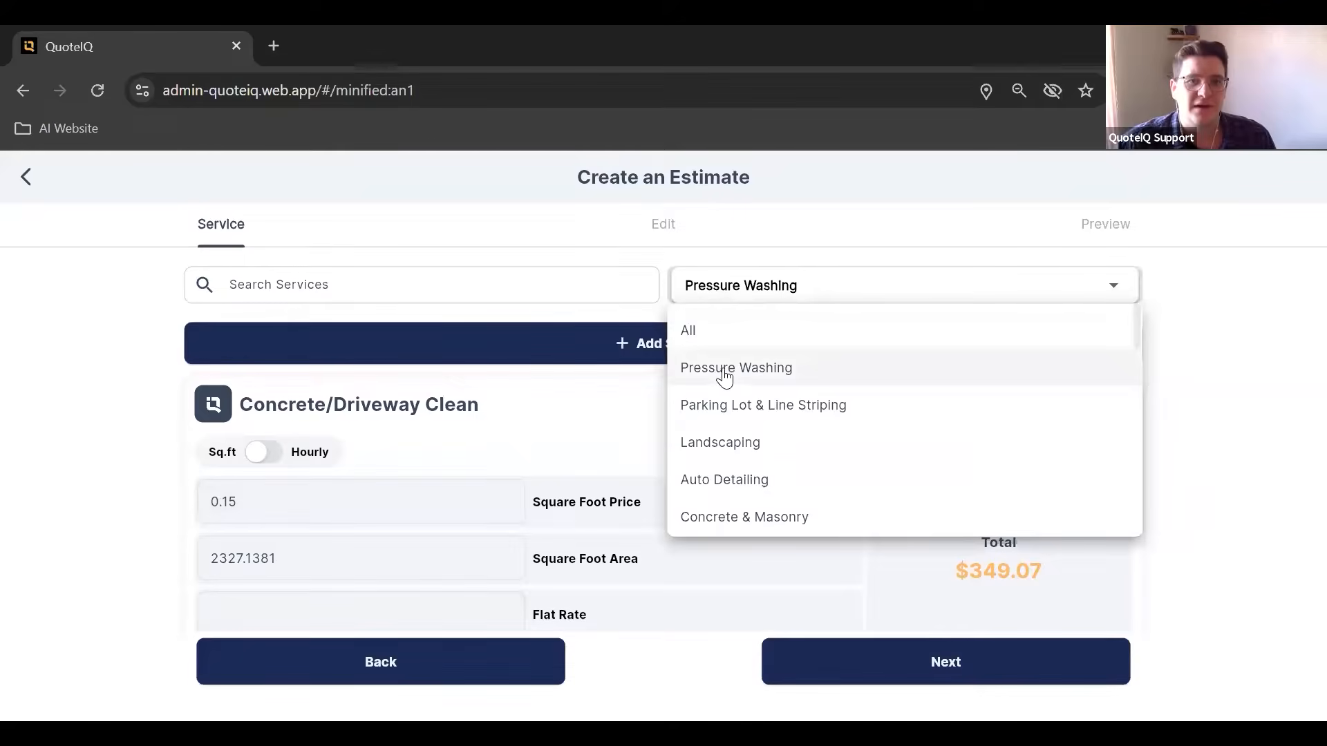
scroll(738, 422, "down", 1)
scroll(799, 417, "down", 1)
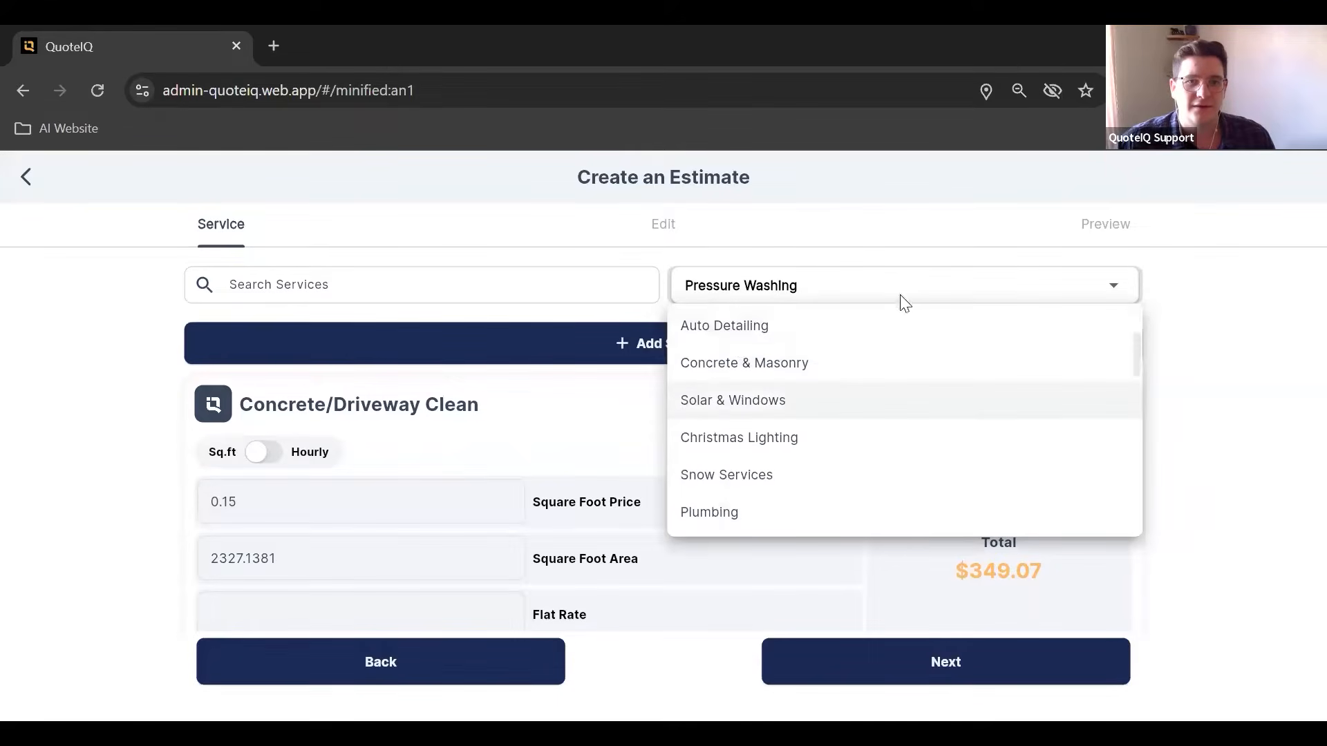
scroll(806, 411, "up", 1)
left_click(779, 364)
scroll(546, 463, "down", 1)
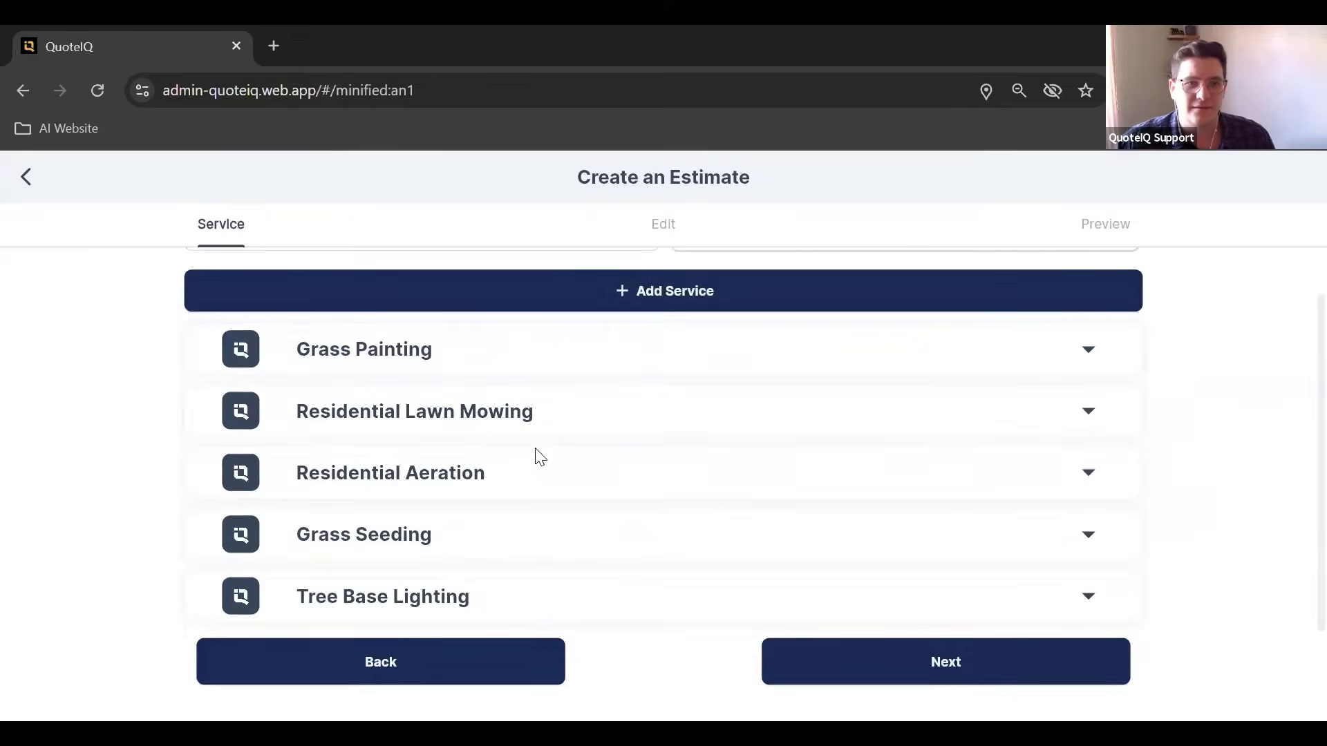
- Expand the Tree Base Lighting service and set its number of units to 10
left_click(437, 600)
scroll(495, 482, "down", 3)
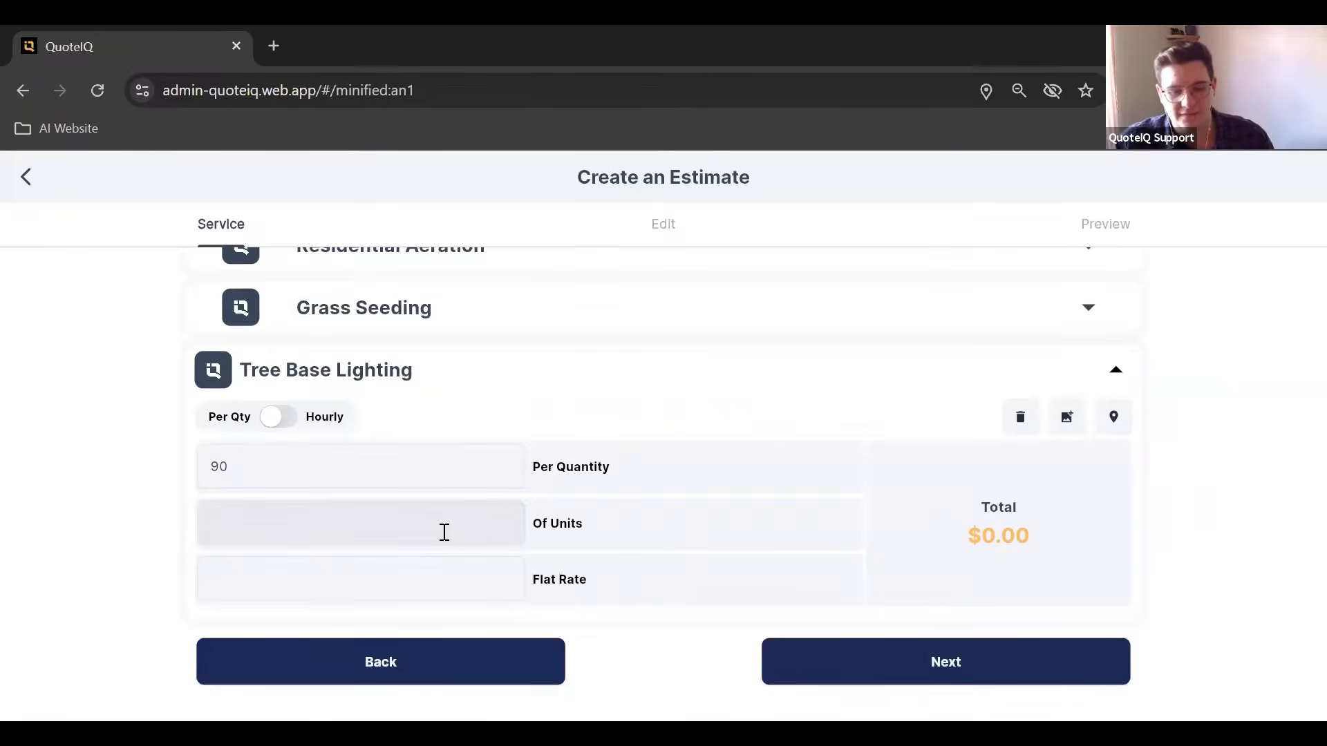
type("10")
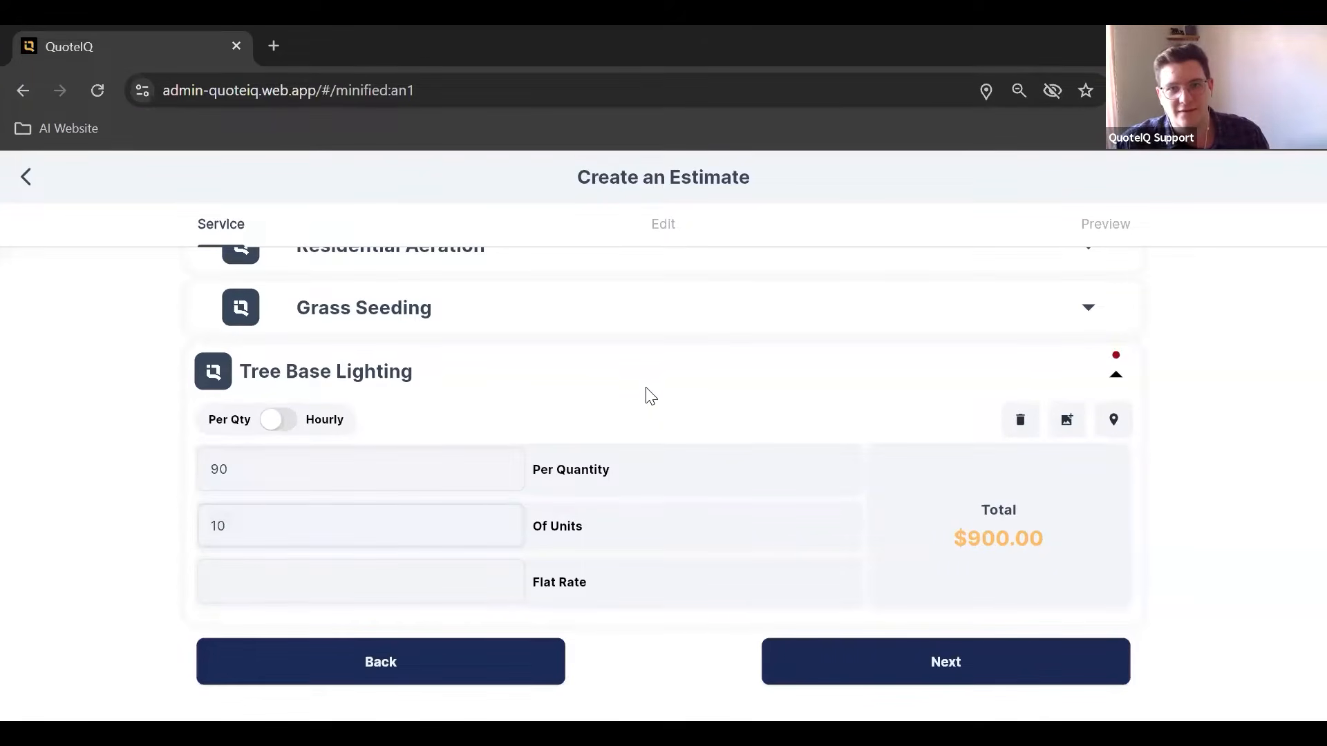
- Set the Tree Base Lighting price per quantity to 70 and continue to the estimate's edit stage
scroll(383, 474, "up", 2)
left_click(280, 377)
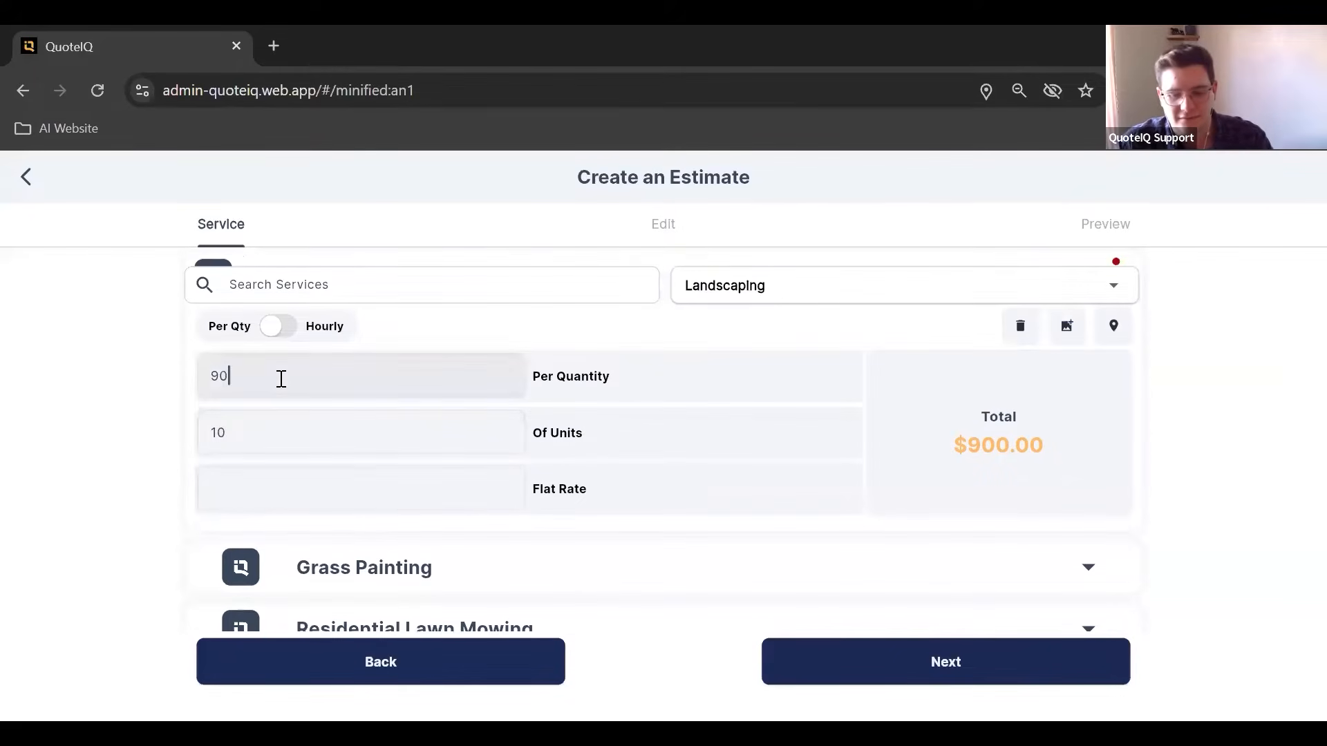
key("BackSpace")
key("BackSpace")
type("70")
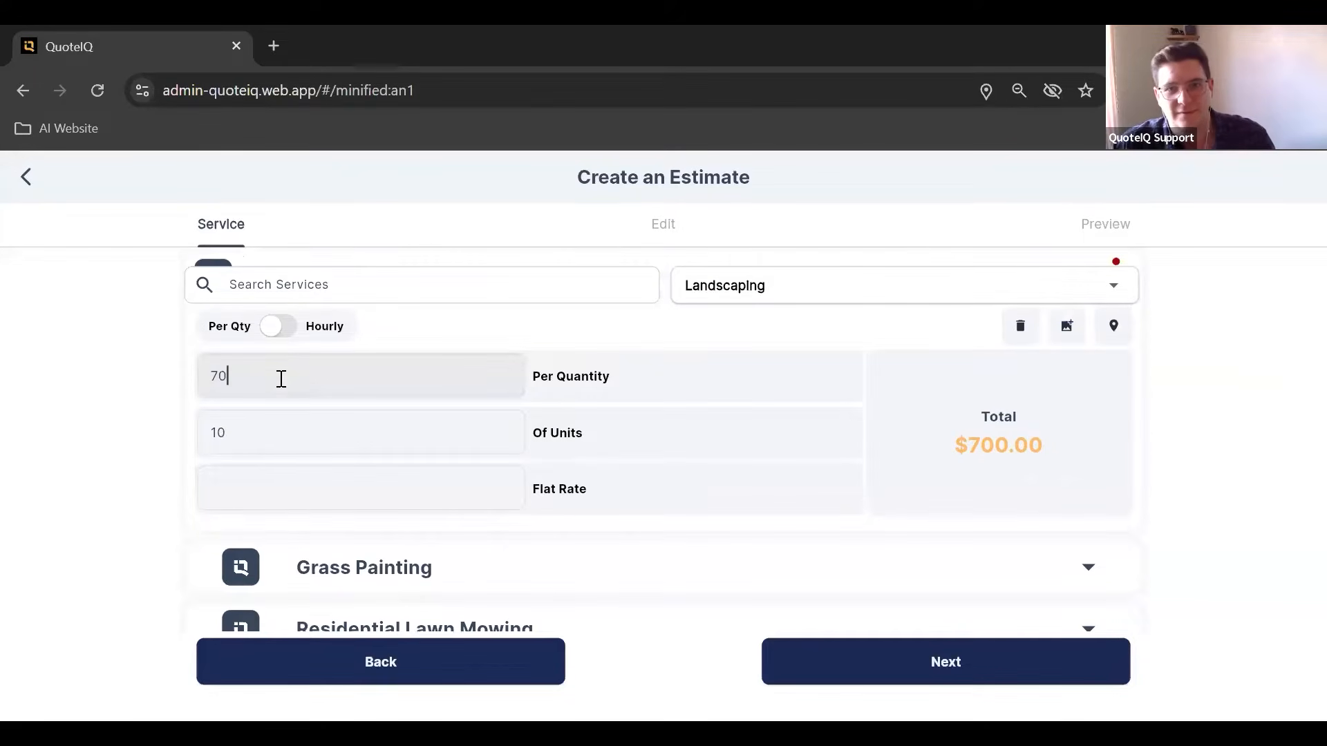
scroll(231, 504, "up", 2)
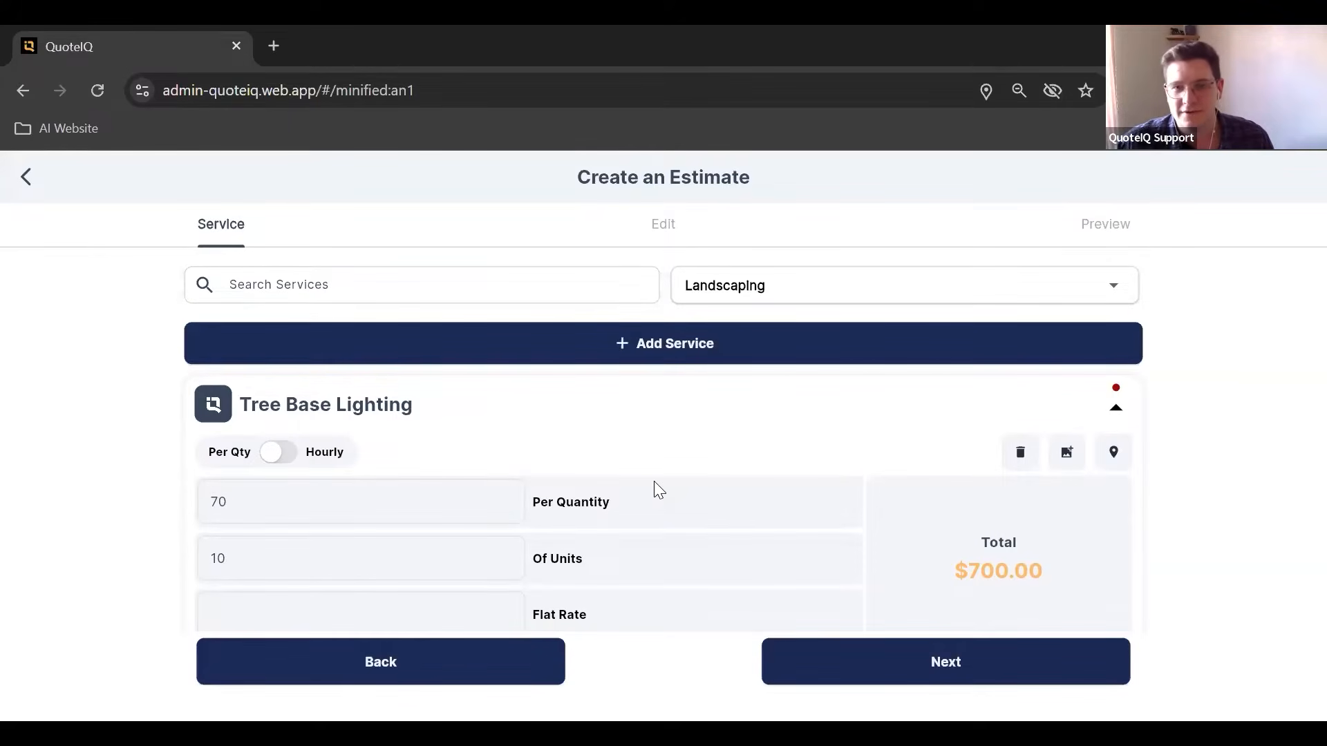
left_click(946, 663)
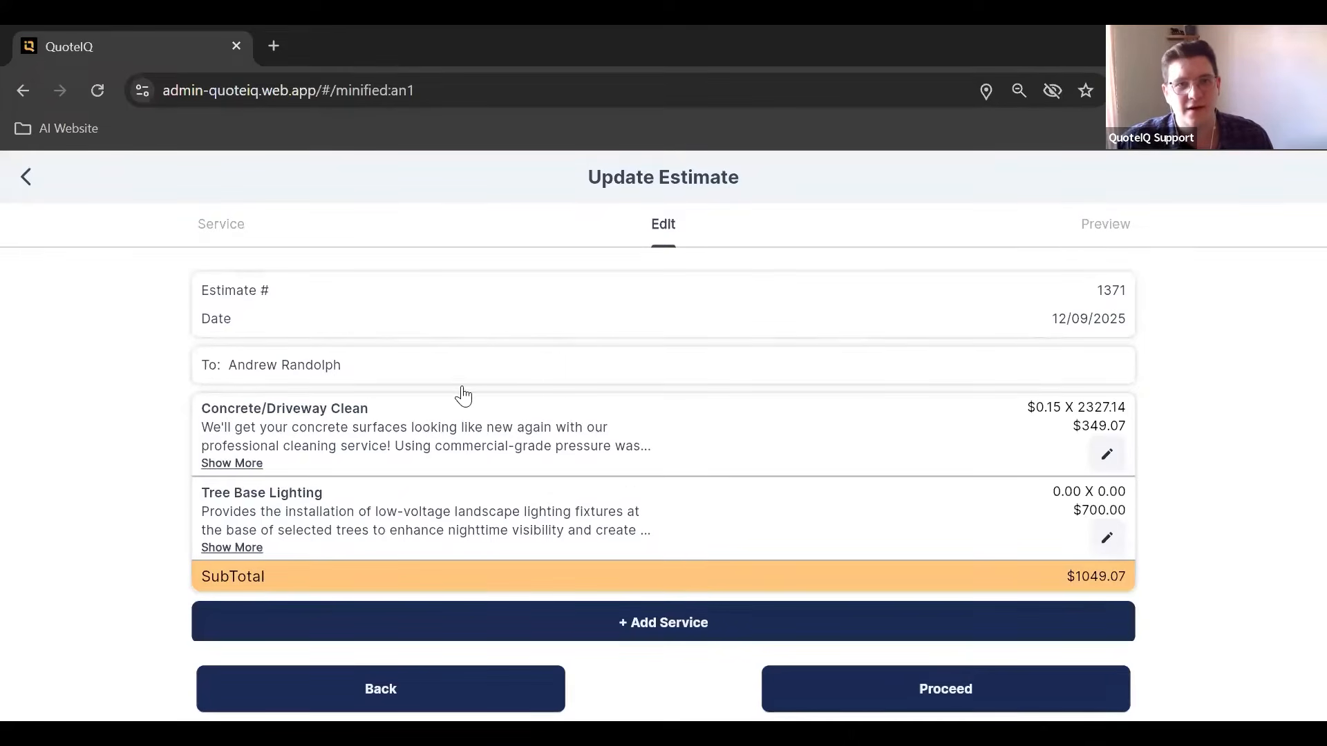
- Open the Concrete/Driveway Clean line item and its AI Writing Assistant, and close both without changing the description
scroll(442, 383, "down", 2)
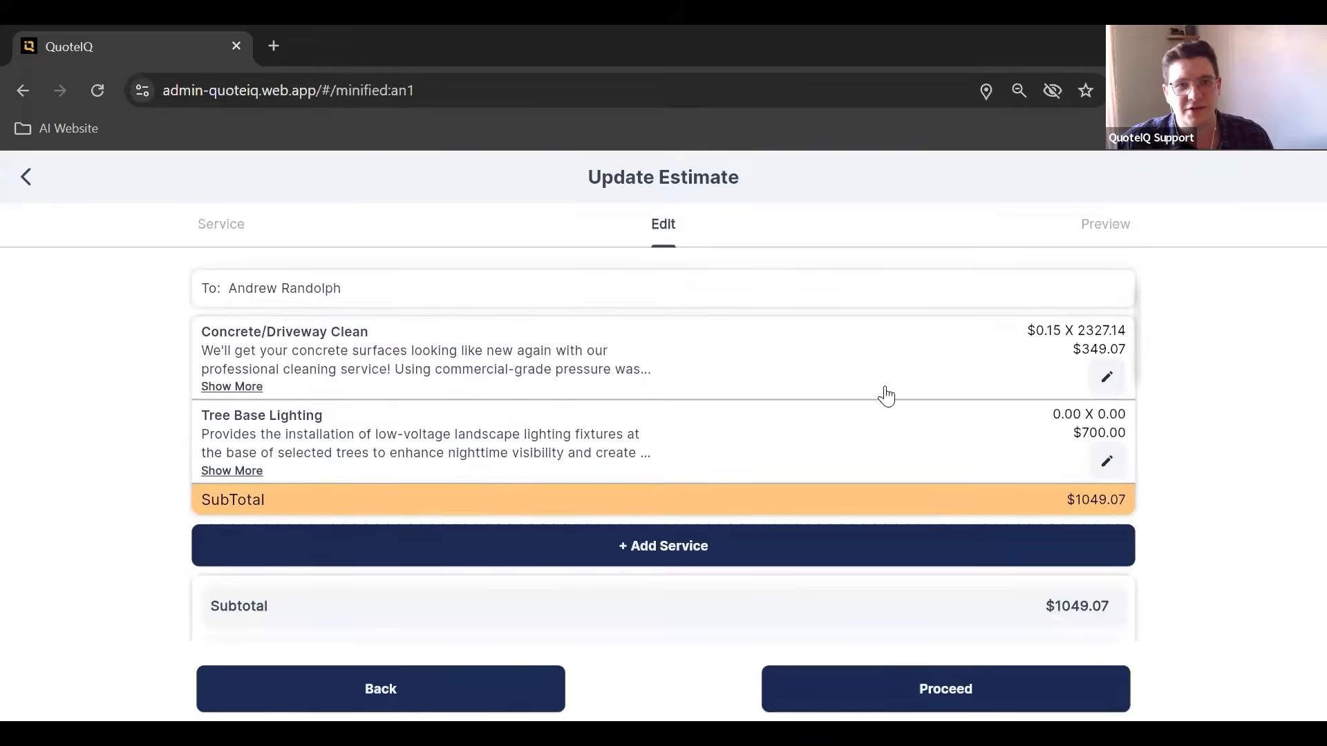
left_click(1106, 379)
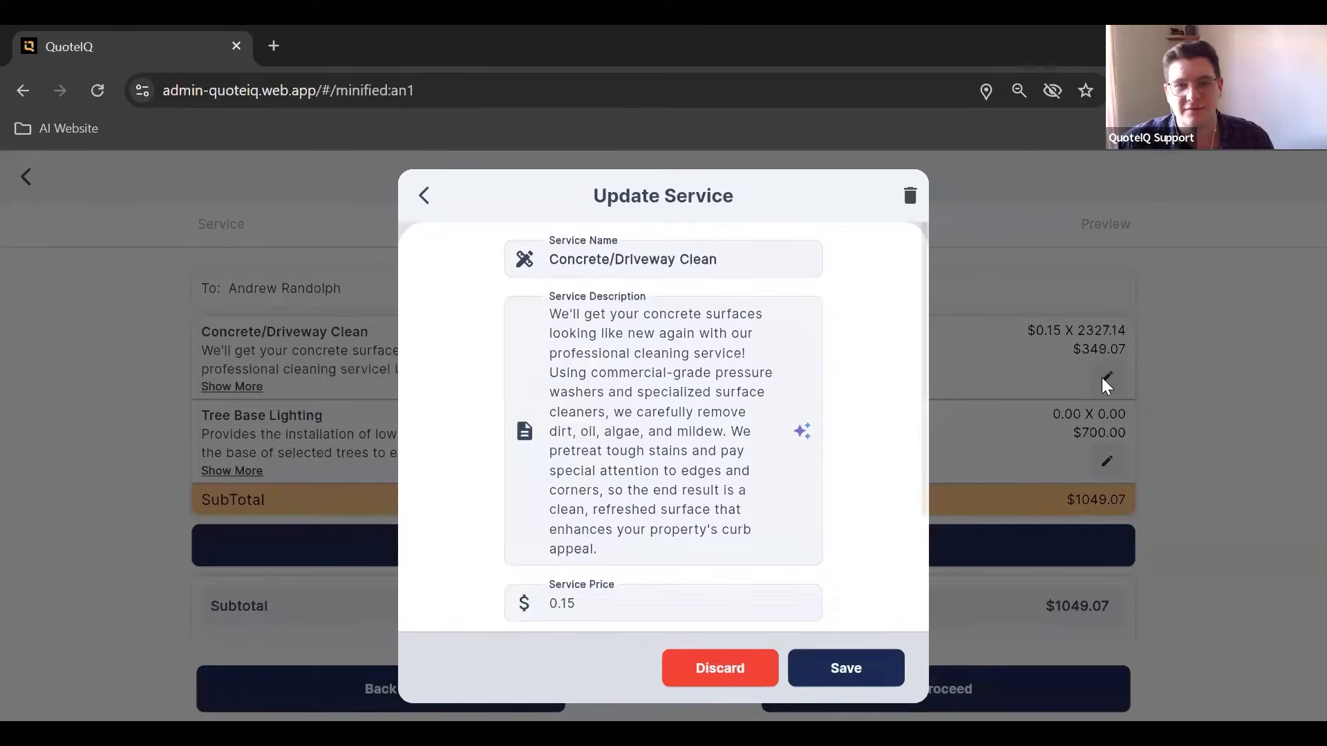
left_click(609, 502)
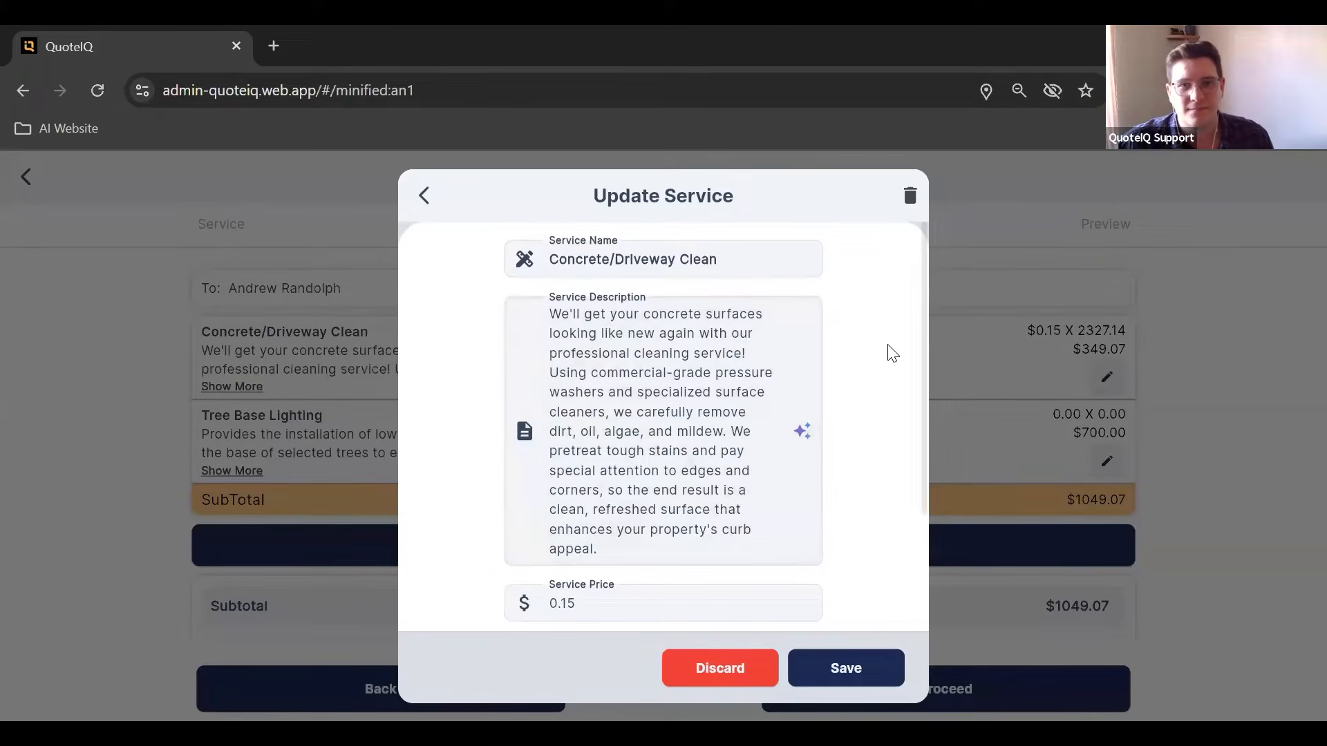
left_click(799, 435)
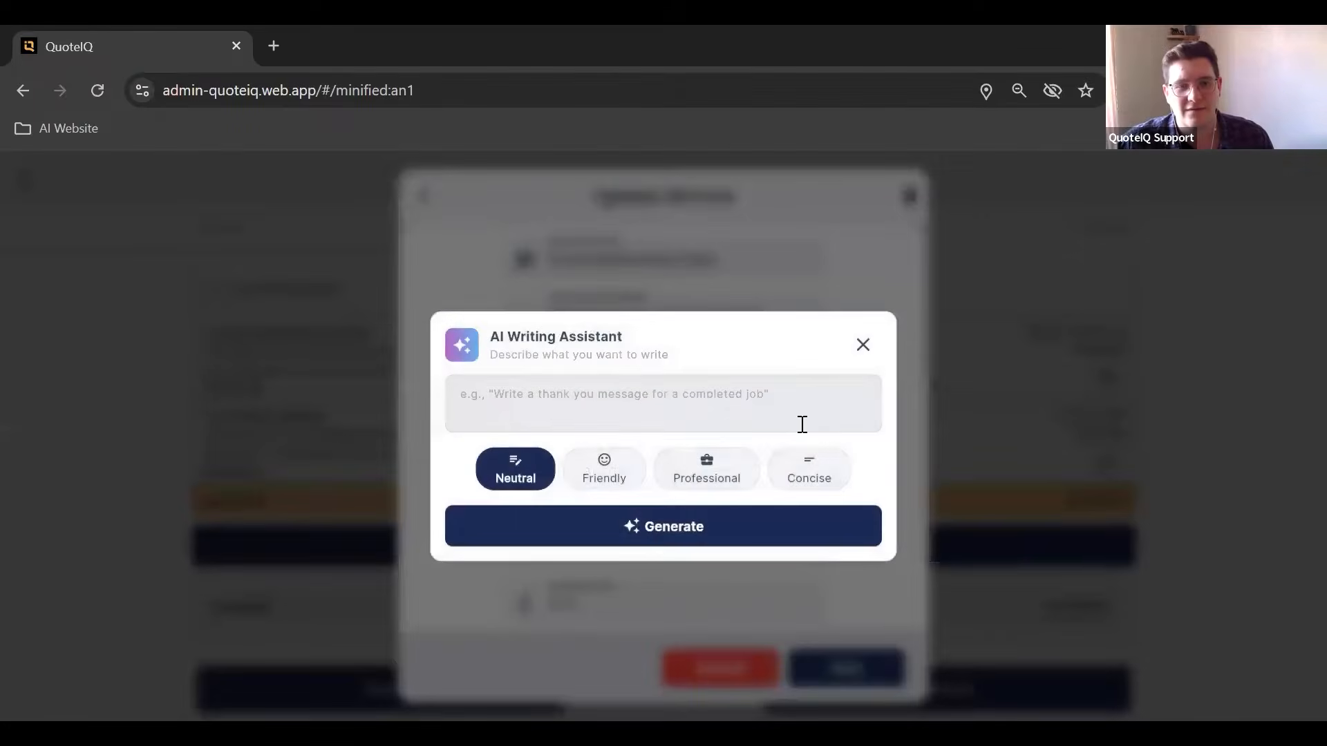
left_click(701, 282)
left_click(1135, 419)
- Switch the estimate's discount from a dollar amount to a percentage
scroll(608, 394, "down", 3)
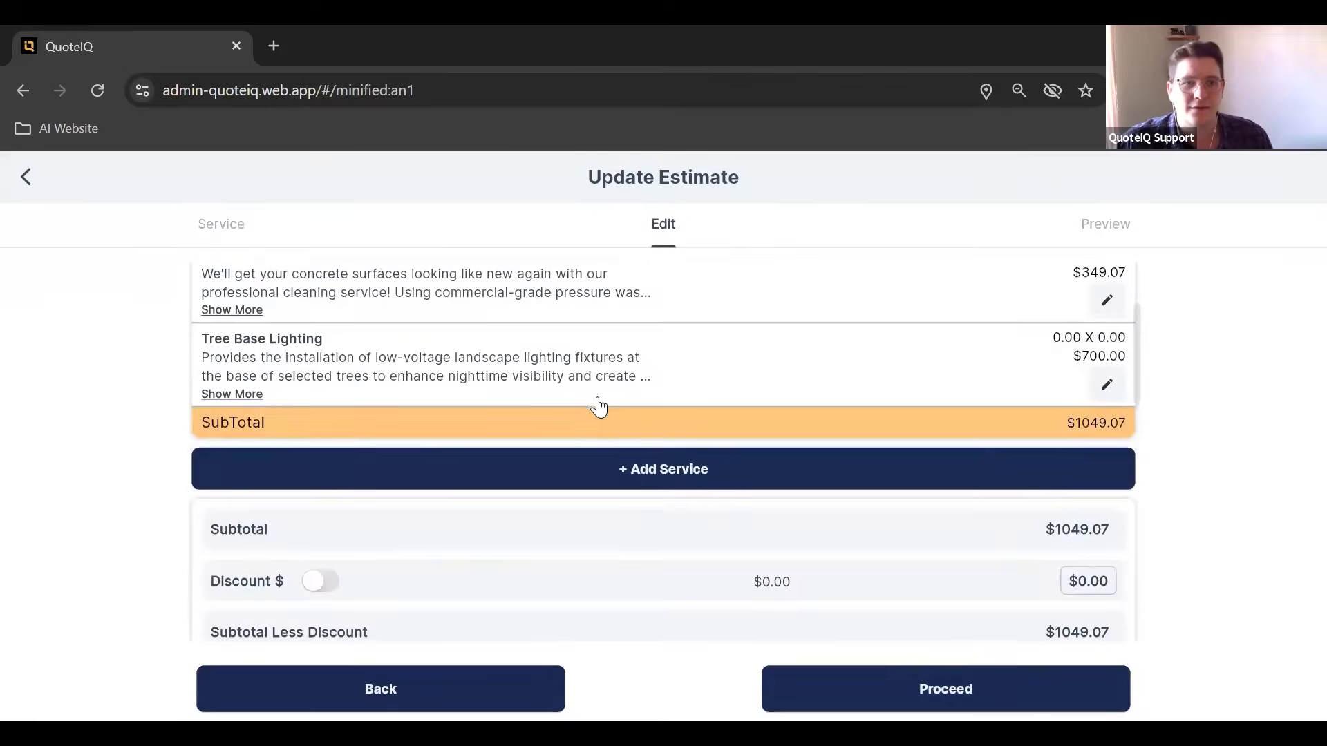
scroll(930, 442, "down", 1)
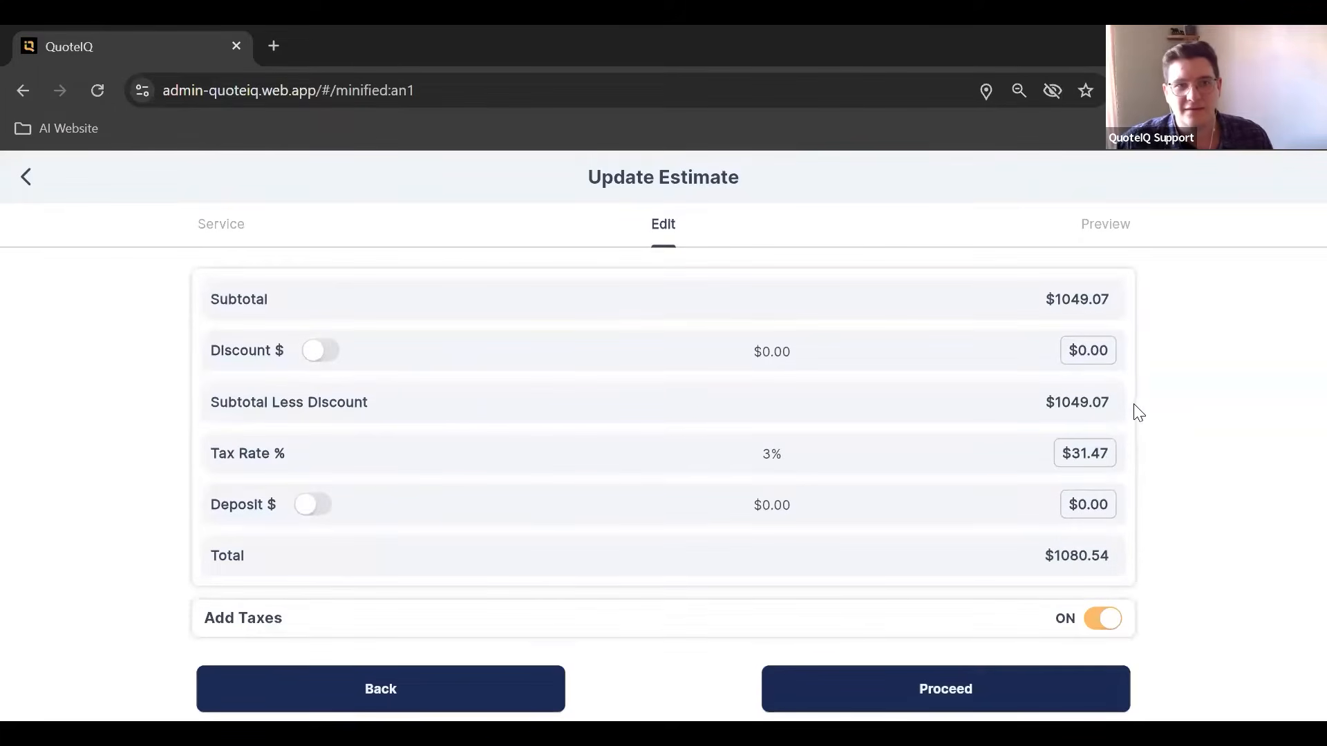
left_click(328, 351)
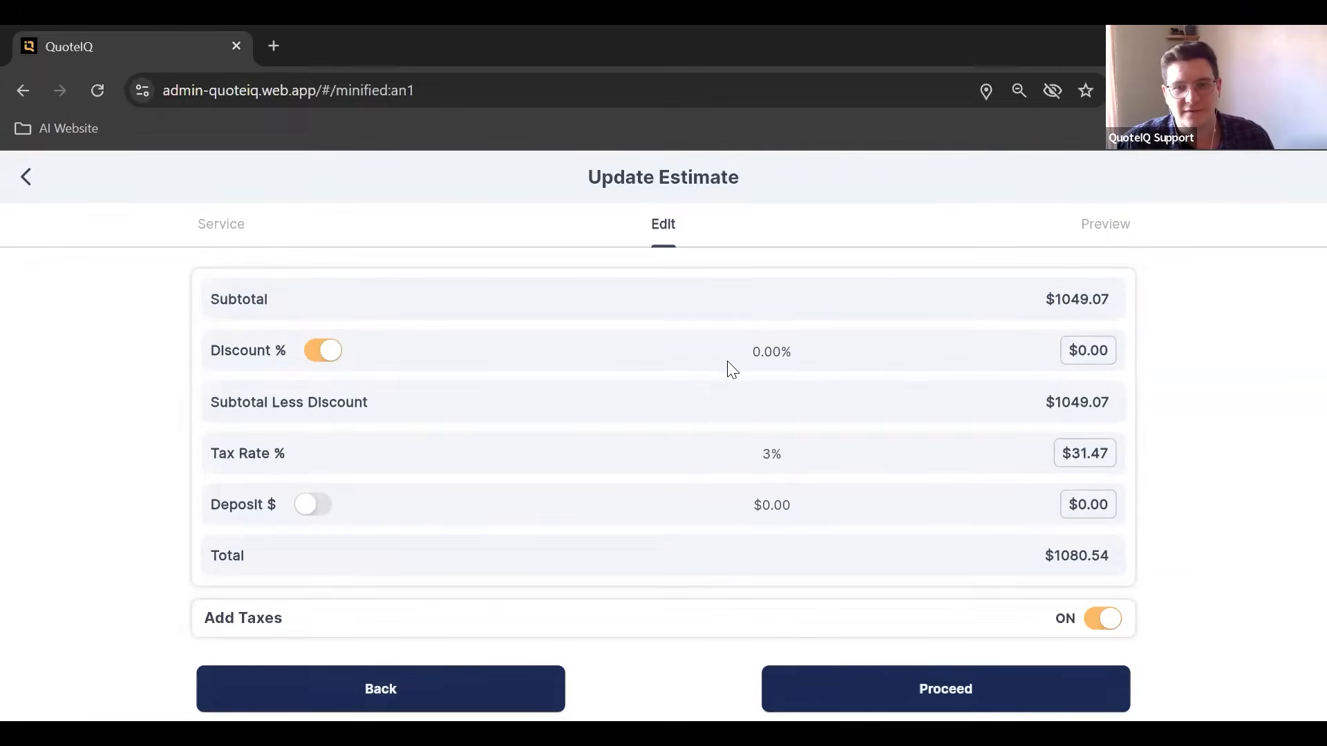
- Review the scheduling and signature options, the available terms and conditions, and the client message, photo and footer sections without changing them
scroll(731, 369, "down", 3)
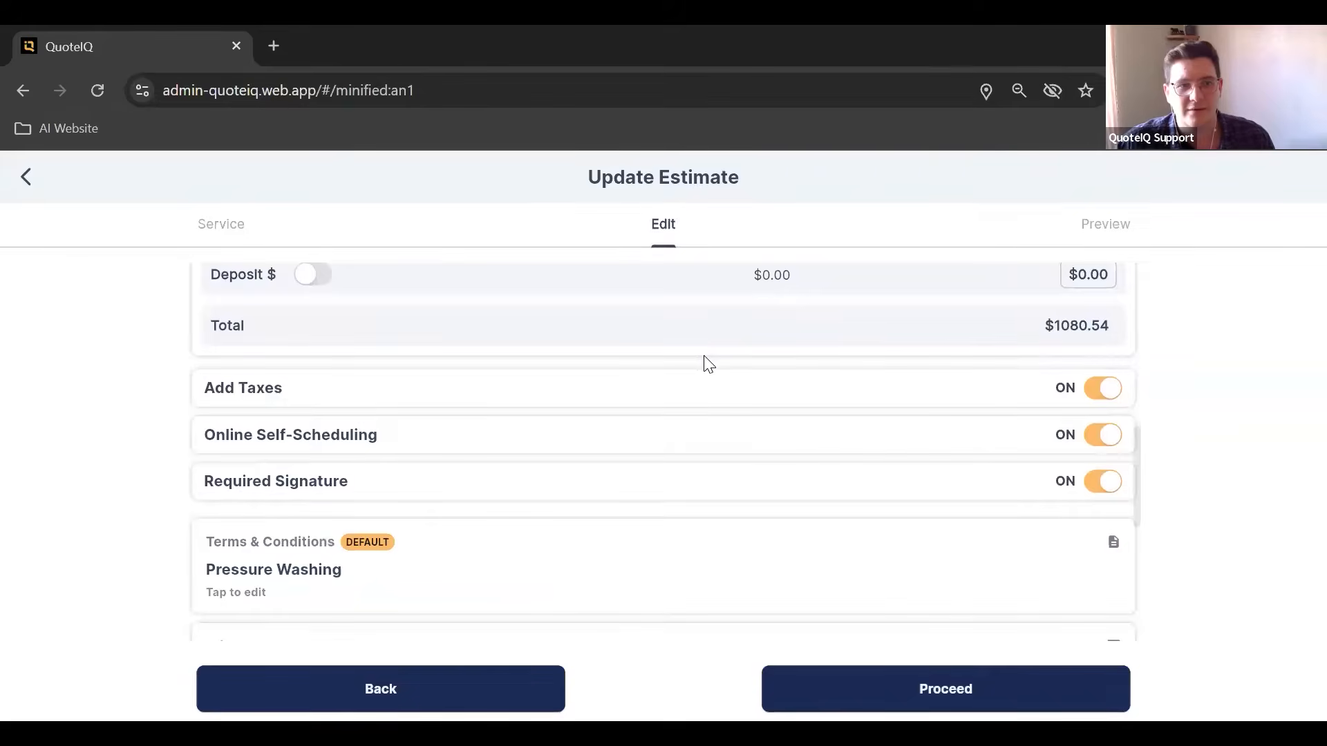
scroll(701, 360, "down", 1)
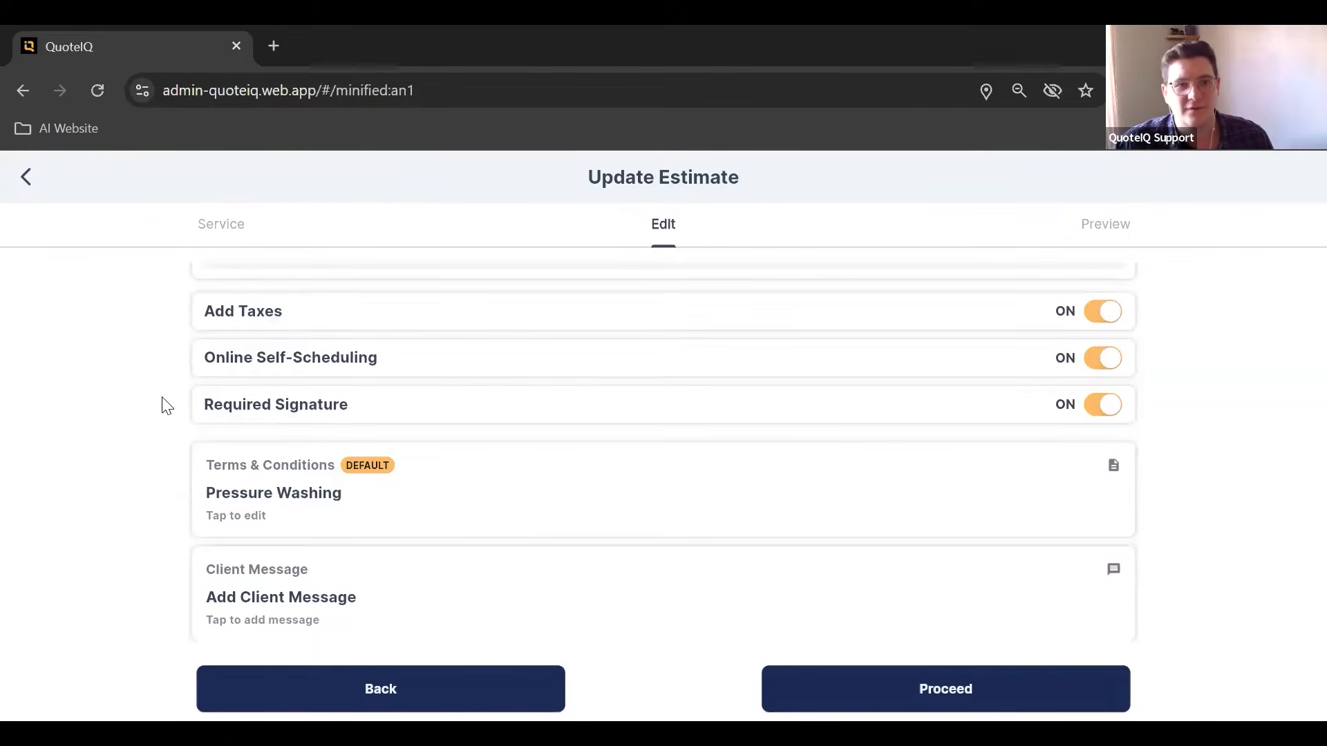
scroll(233, 460, "down", 1)
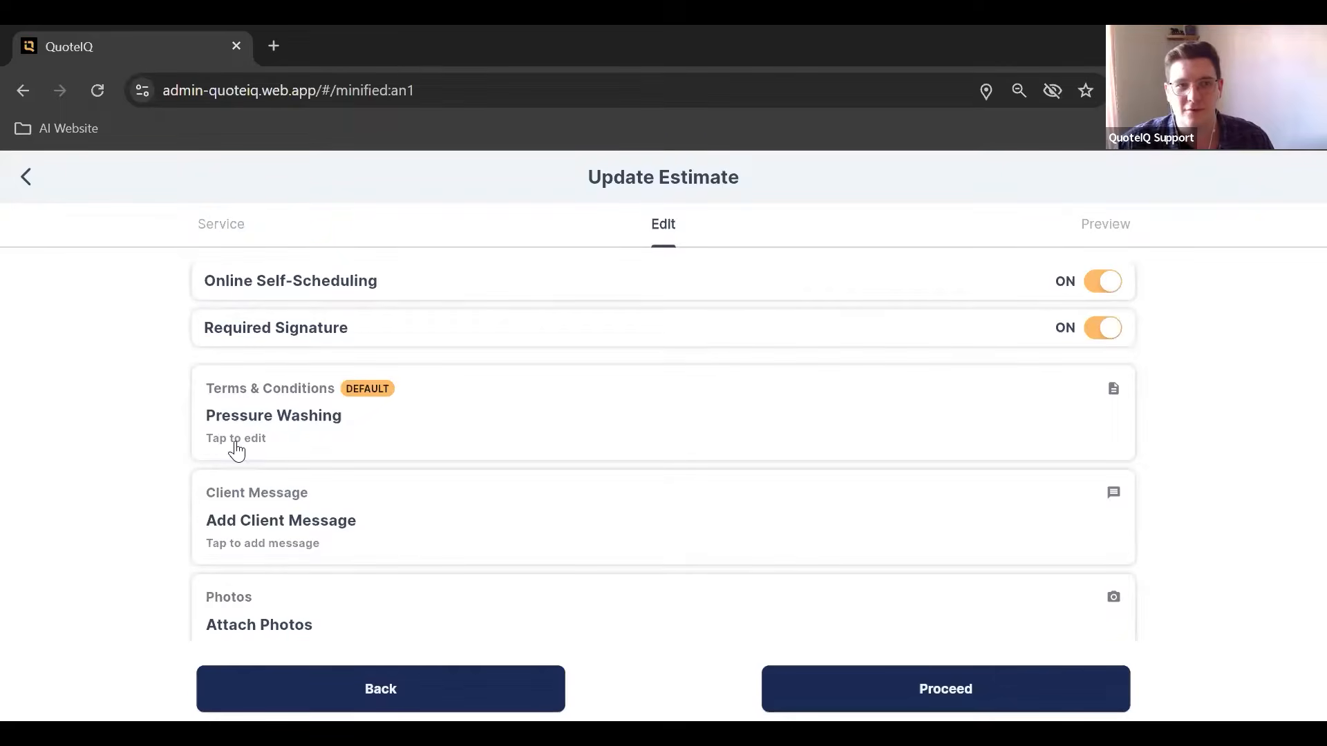
left_click(237, 451)
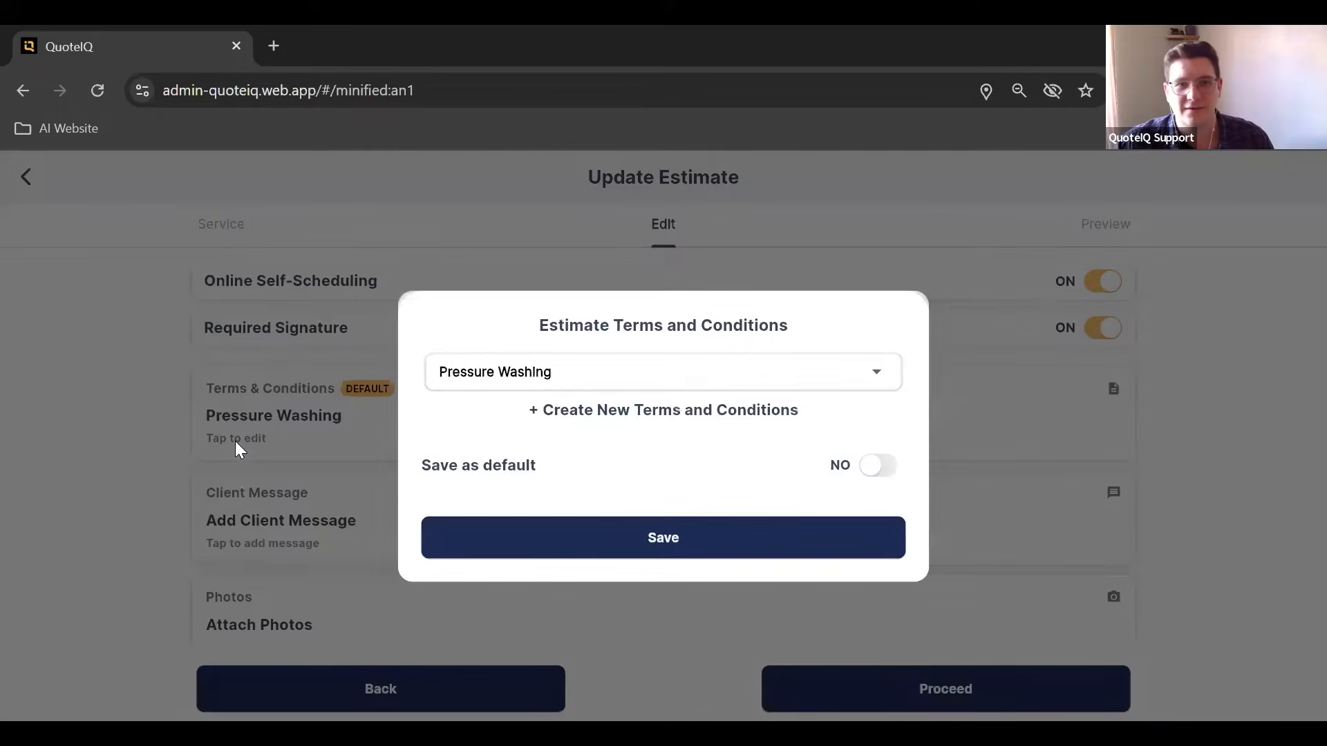
left_click(491, 385)
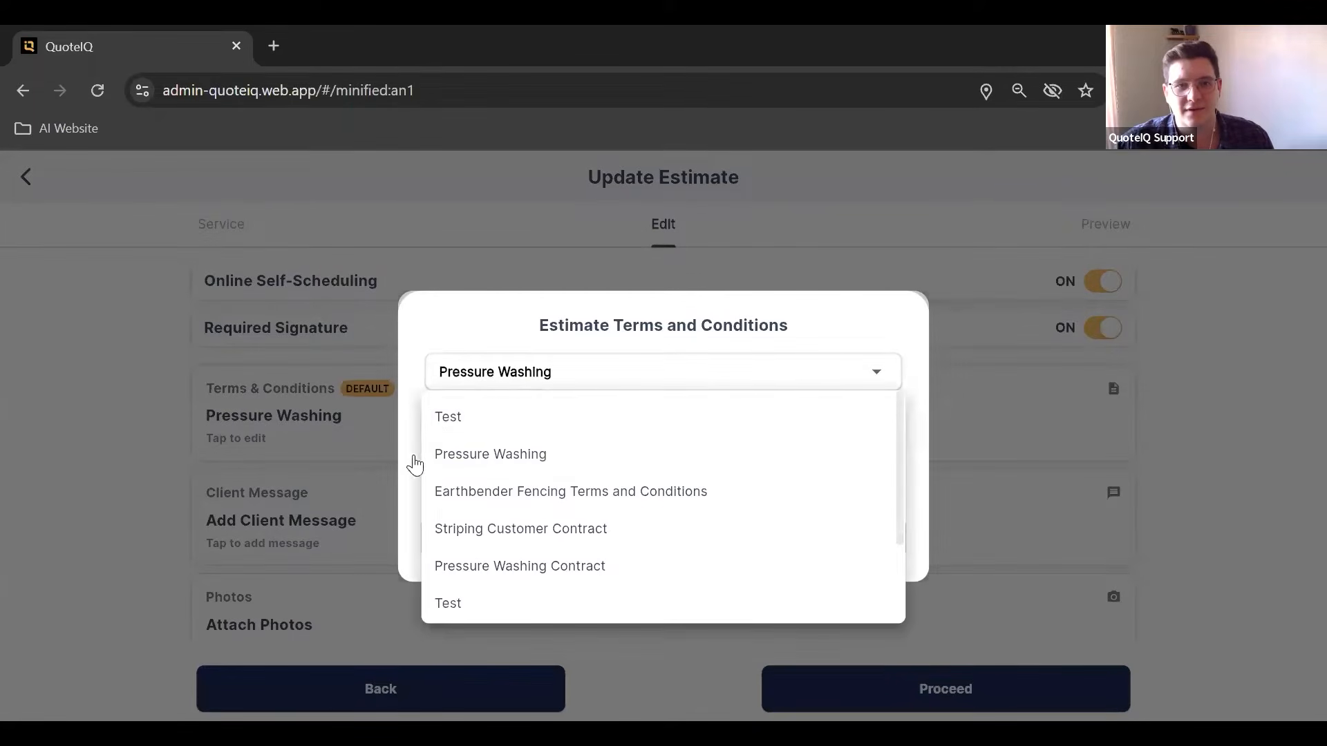
left_click(124, 422)
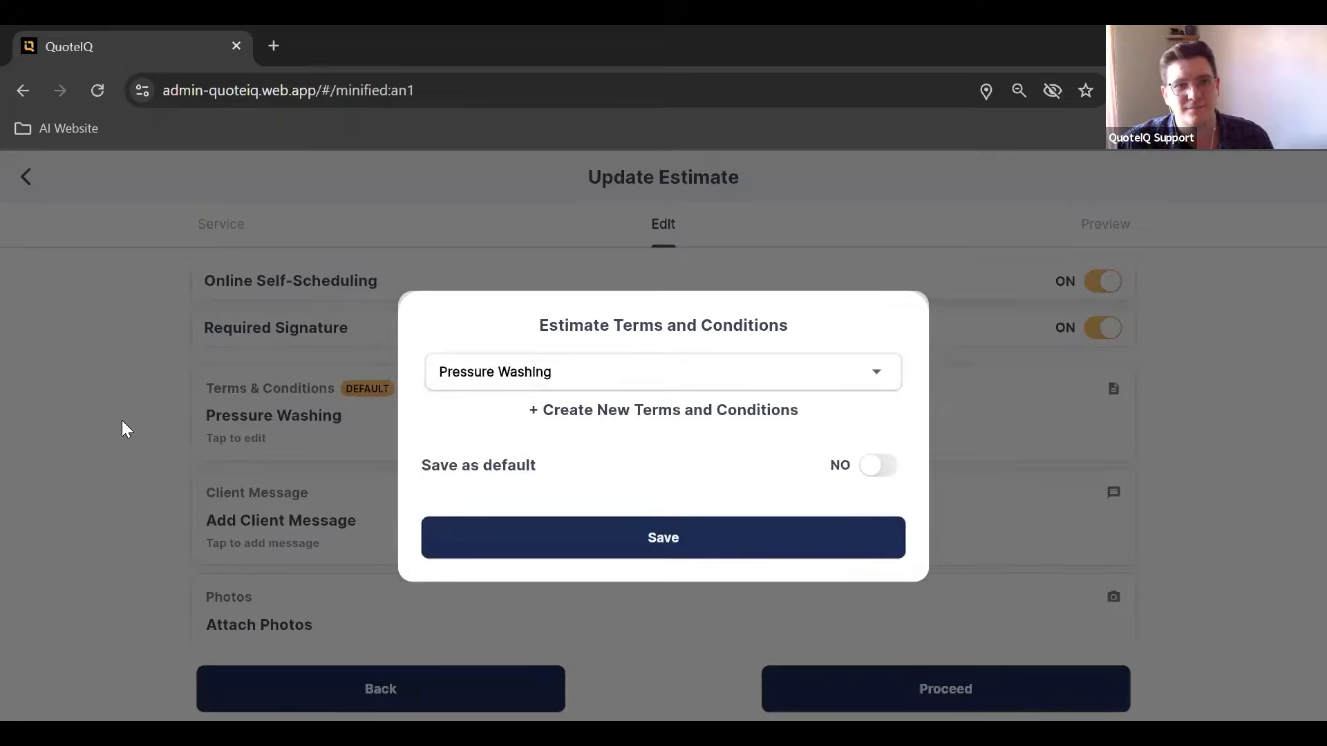
left_click(125, 422)
scroll(376, 407, "down", 2)
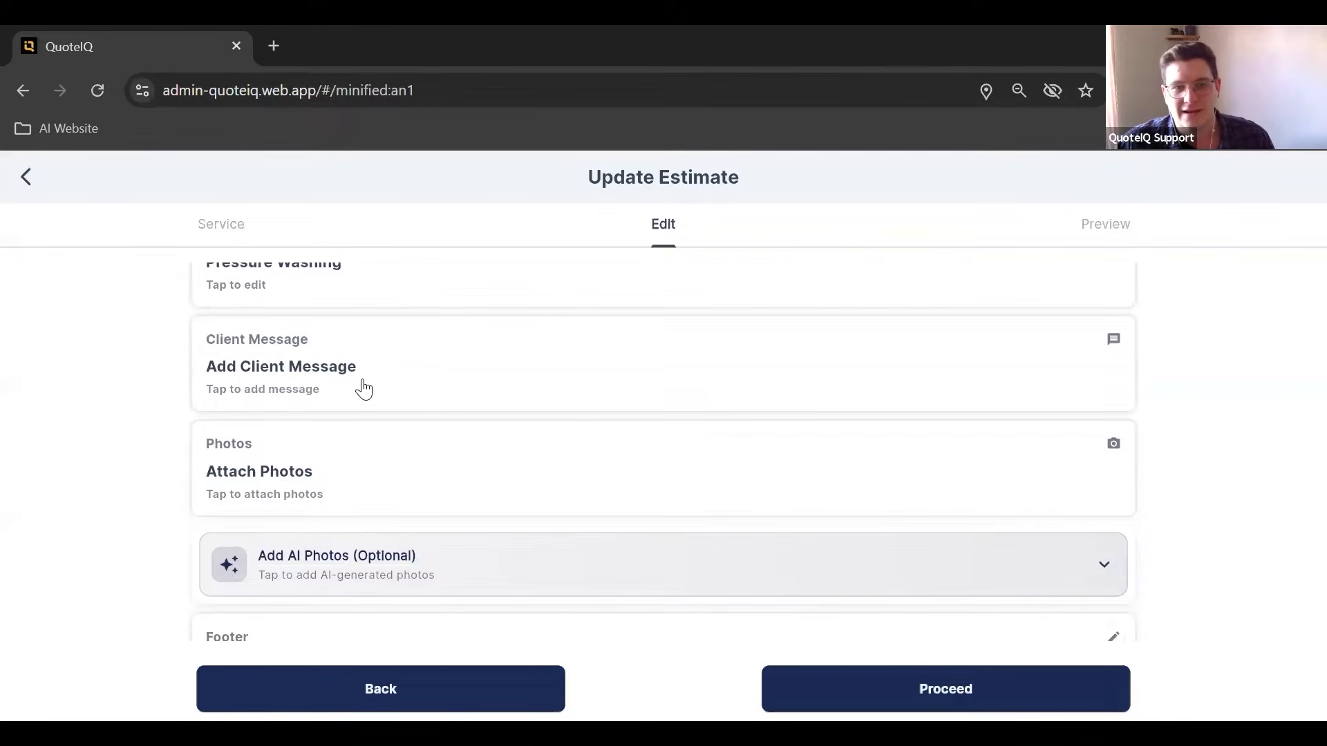
scroll(356, 388, "down", 1)
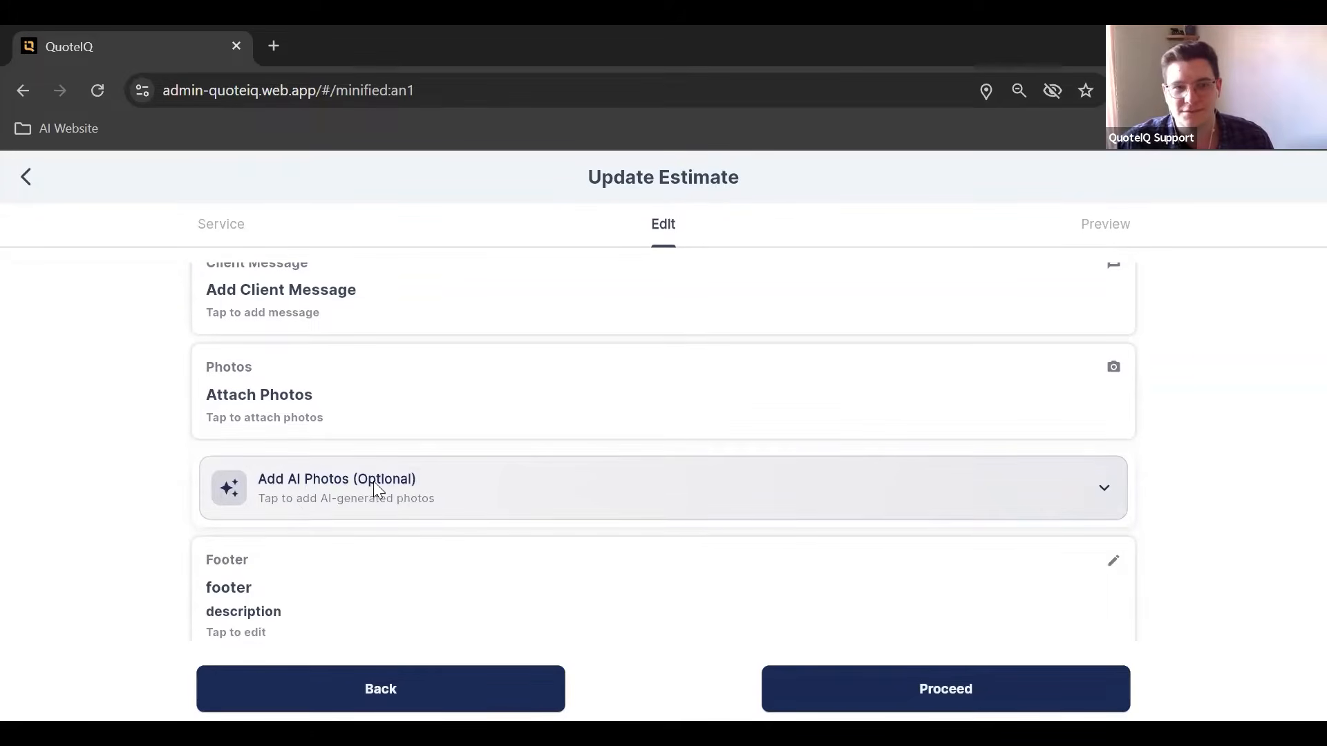
scroll(729, 501, "down", 5)
scroll(733, 491, "up", 5)
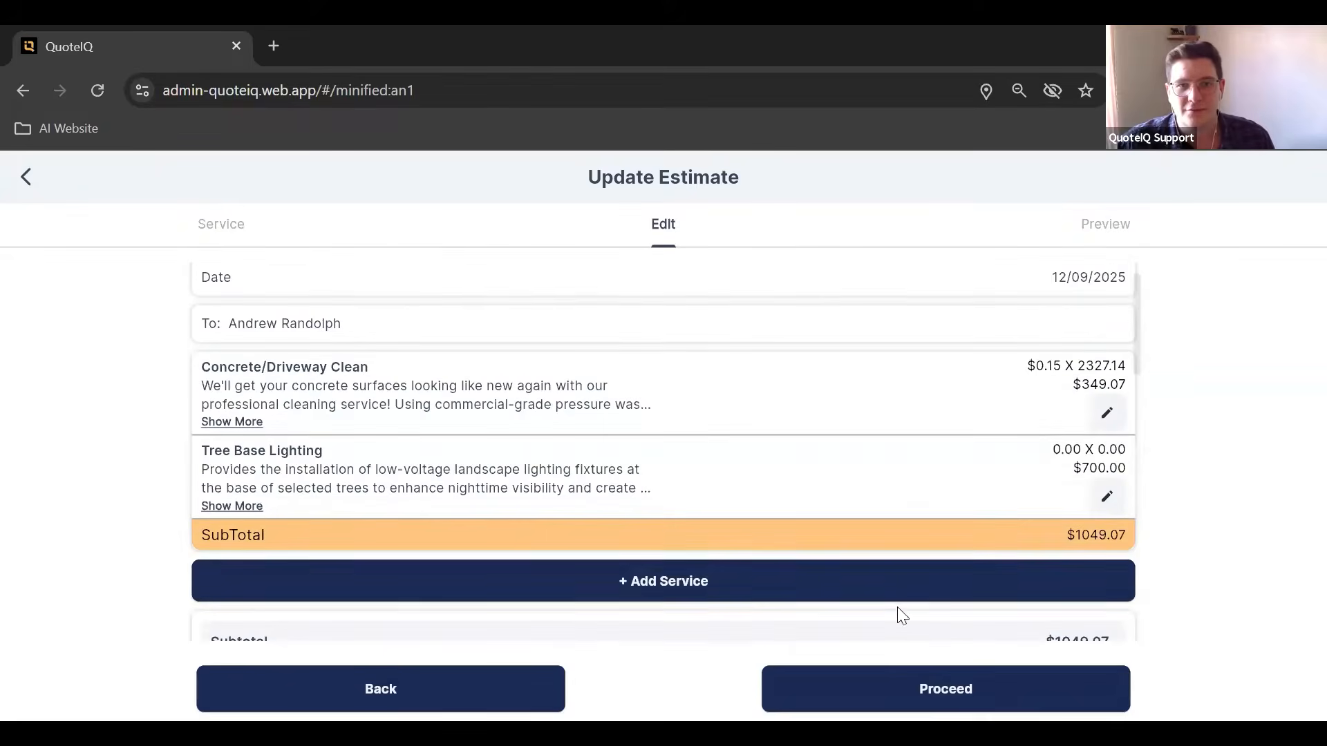
- Proceed to the estimate preview and copy the estimate's shareable link
left_click(925, 689)
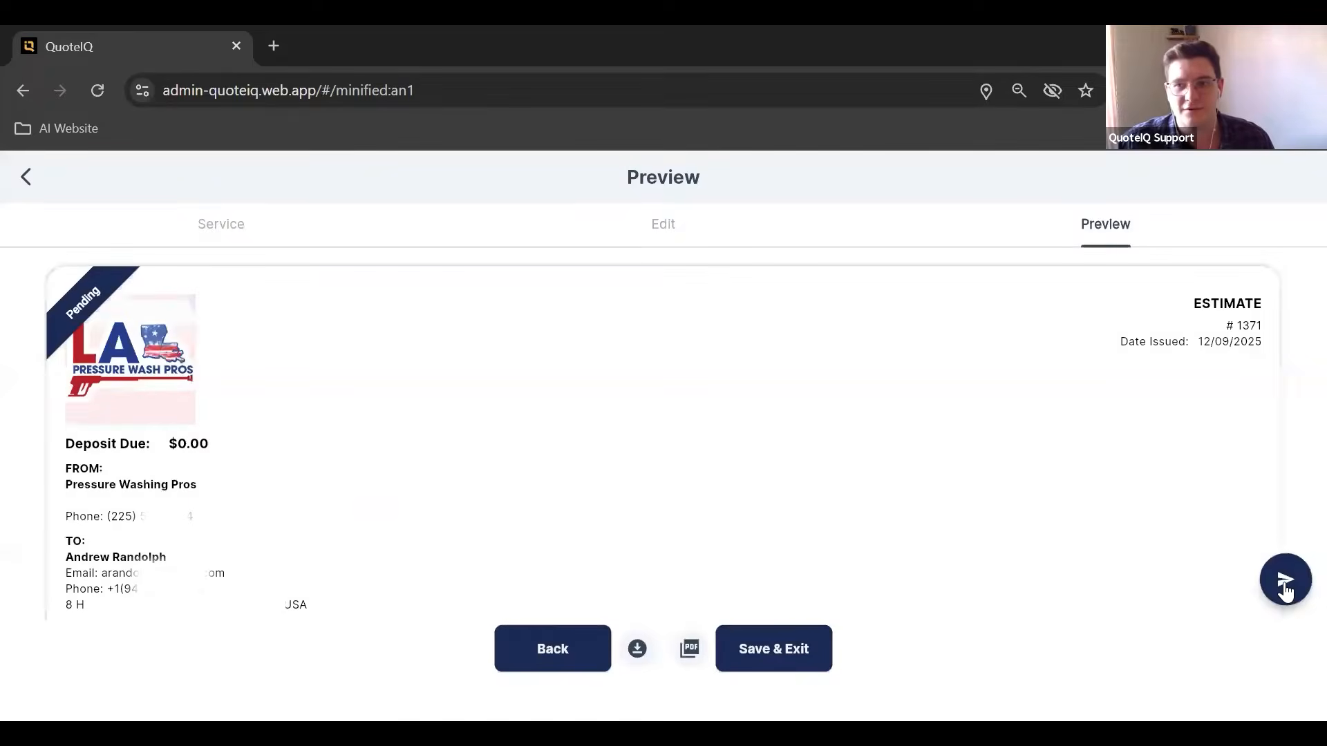
left_click(1285, 587)
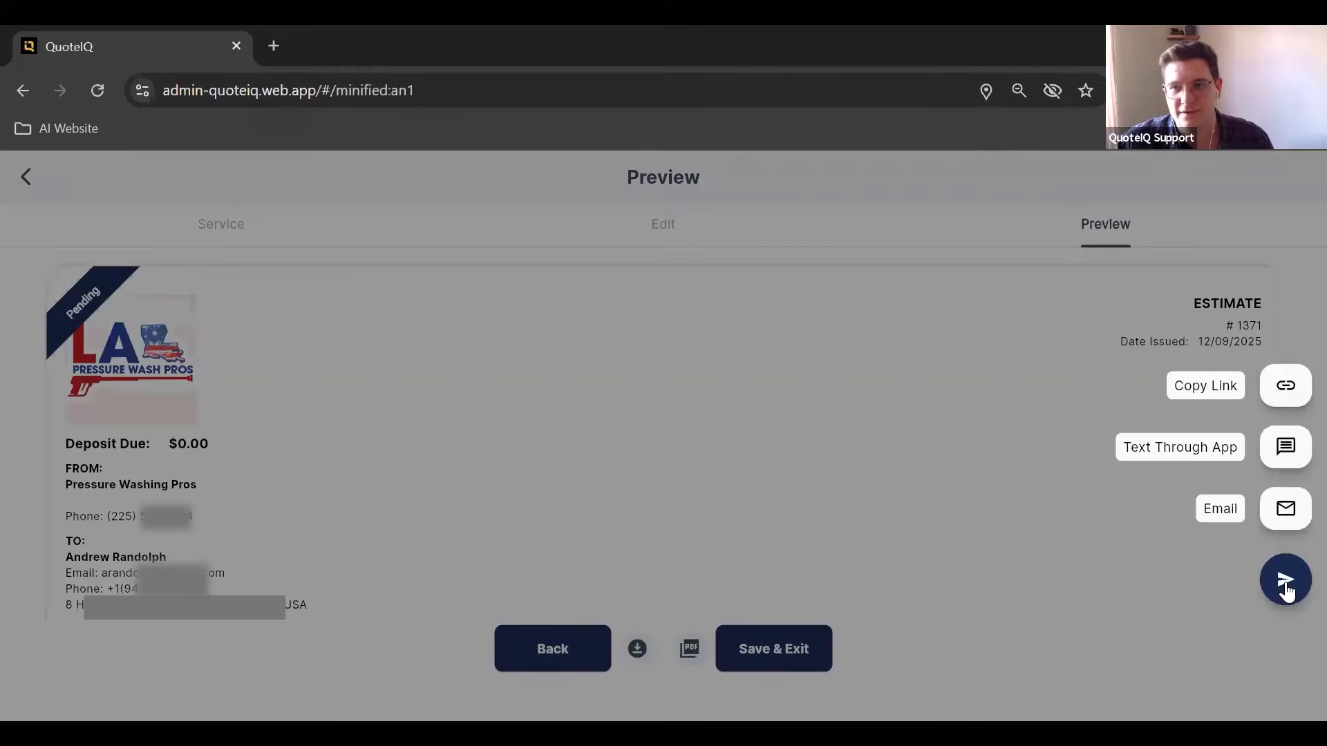
left_click(1290, 389)
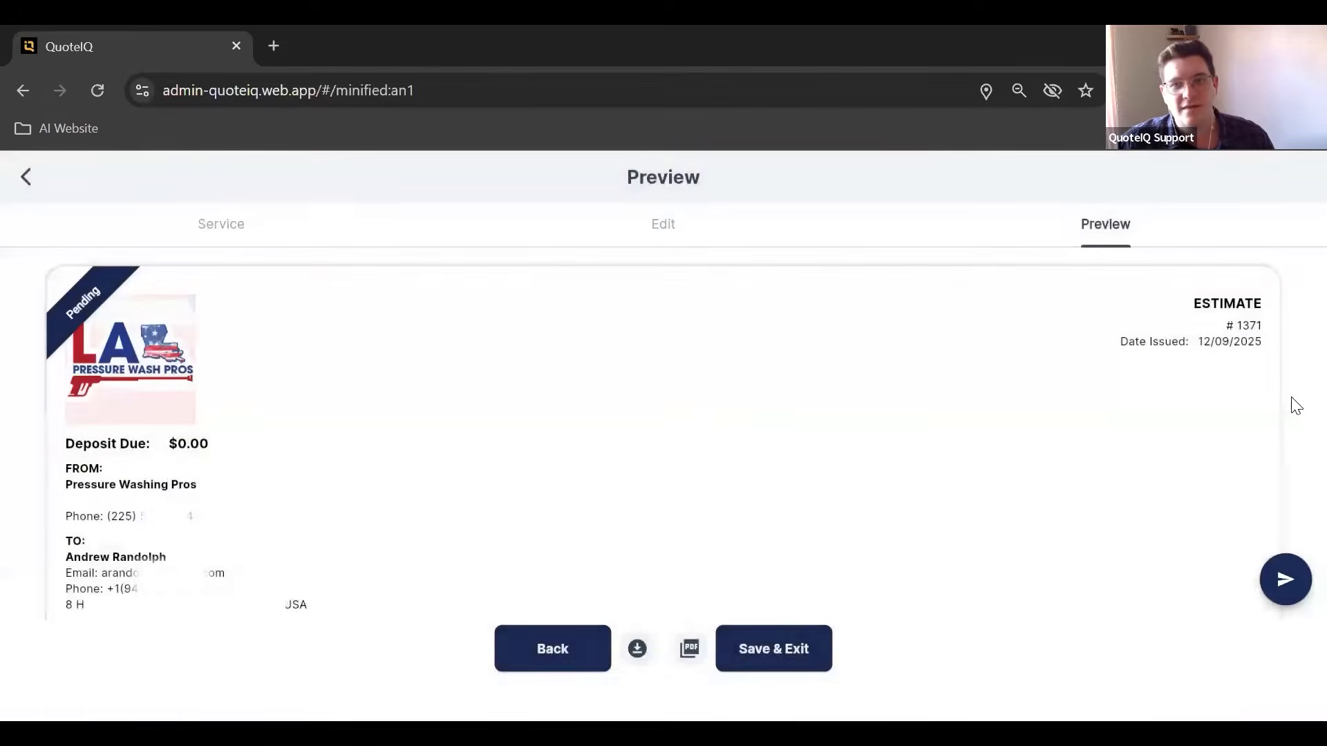
- Open the copied estimate link in a new browser tab to see the customer's view
left_click(273, 40)
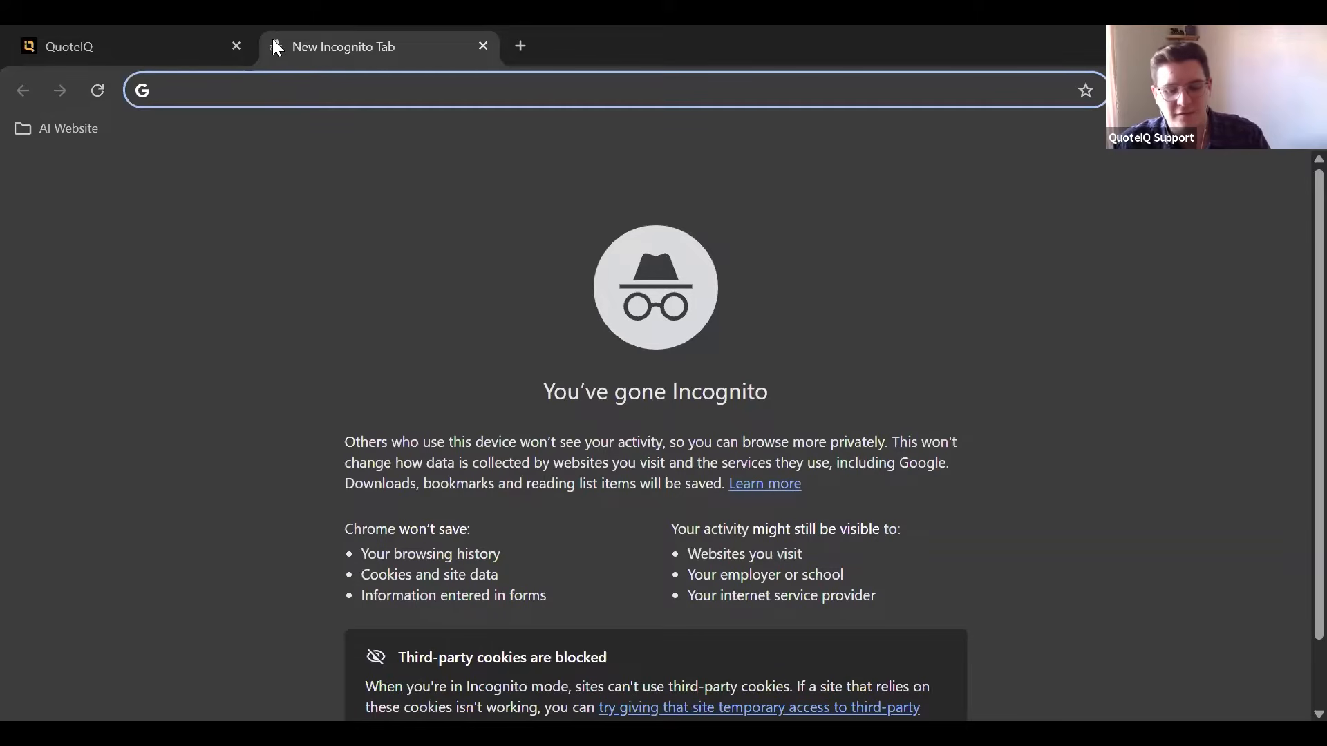
key("ctrl+v")
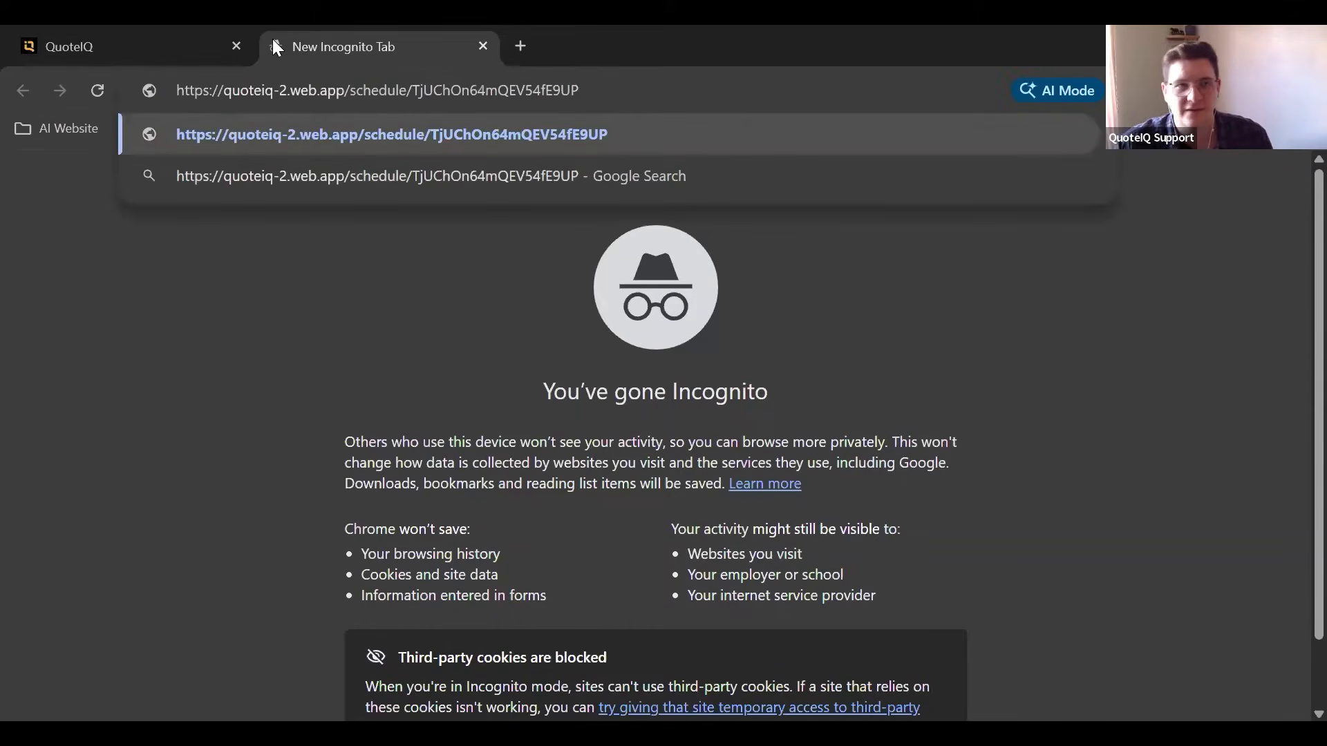
key("Return")
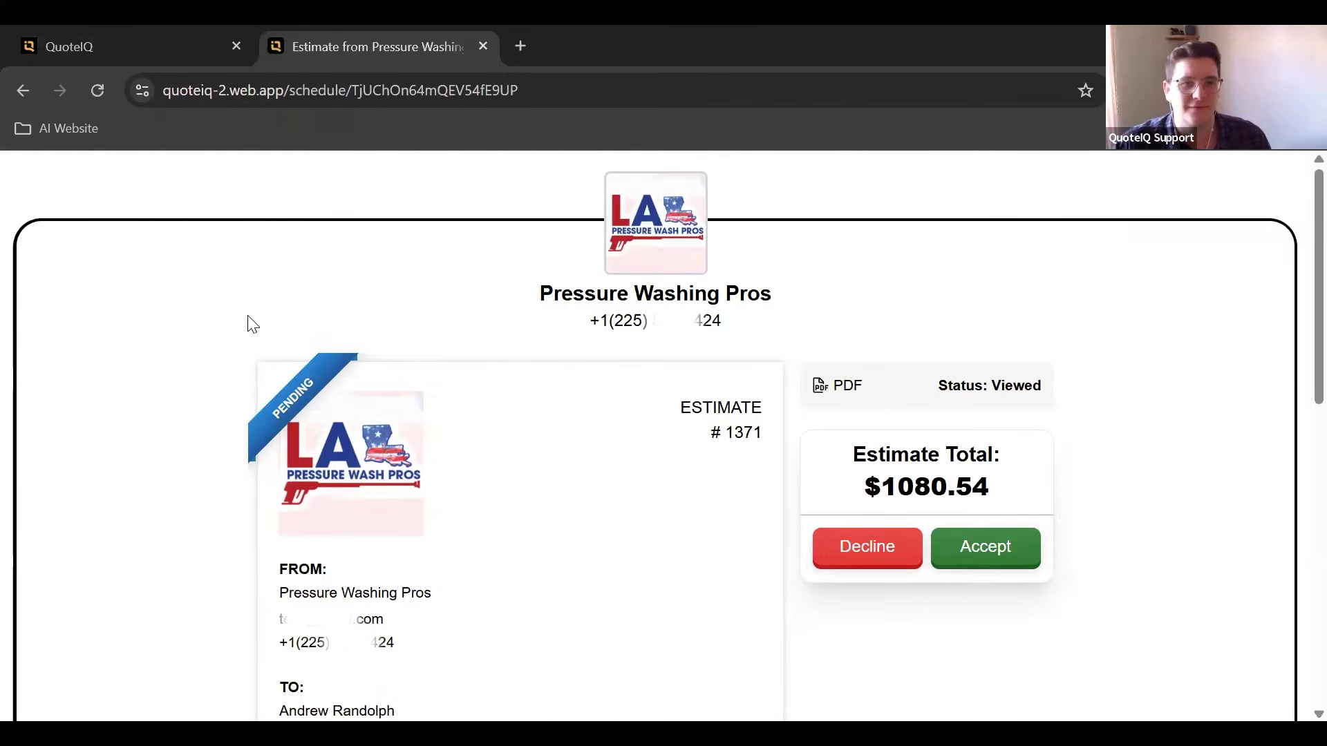
- Expand the full descriptions of Concrete/Driveway Clean and Tree Base Lighting in the customer's estimate view
scroll(249, 339, "down", 3)
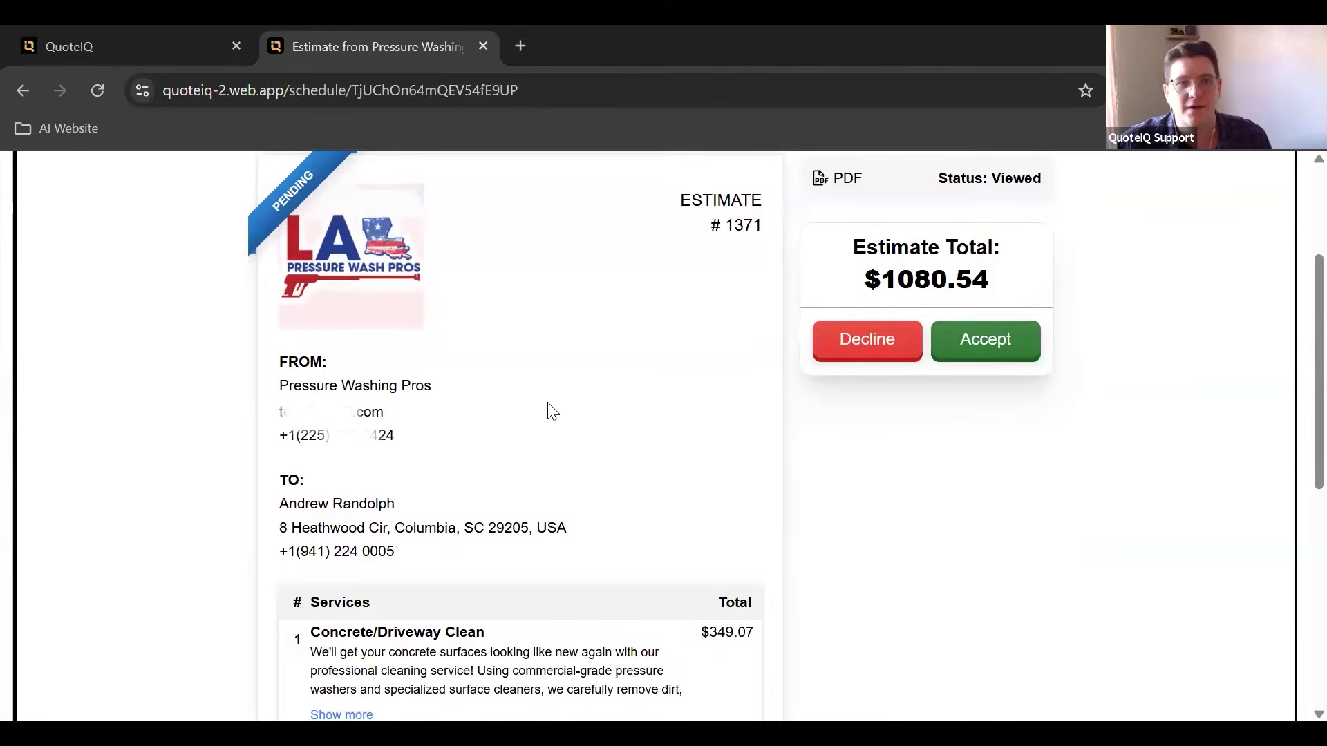
scroll(546, 407, "down", 3)
scroll(607, 395, "down", 2)
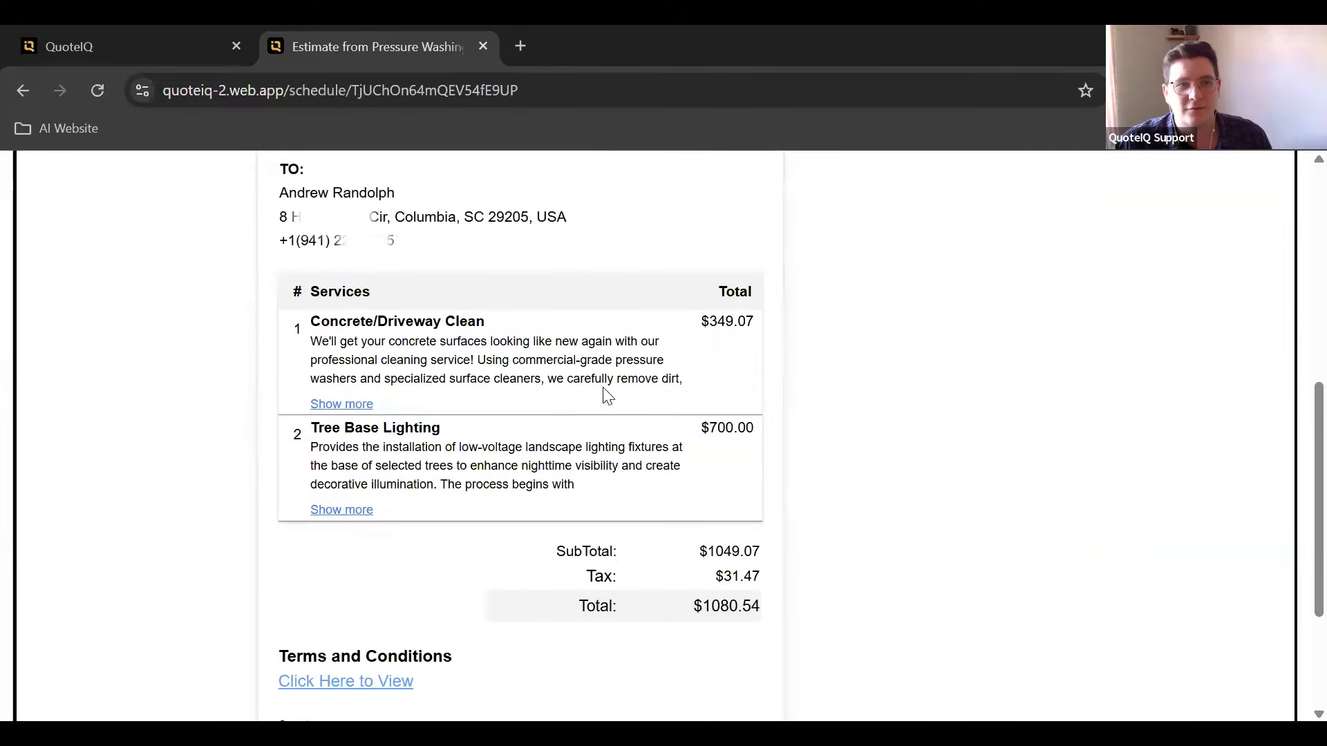
left_click(348, 407)
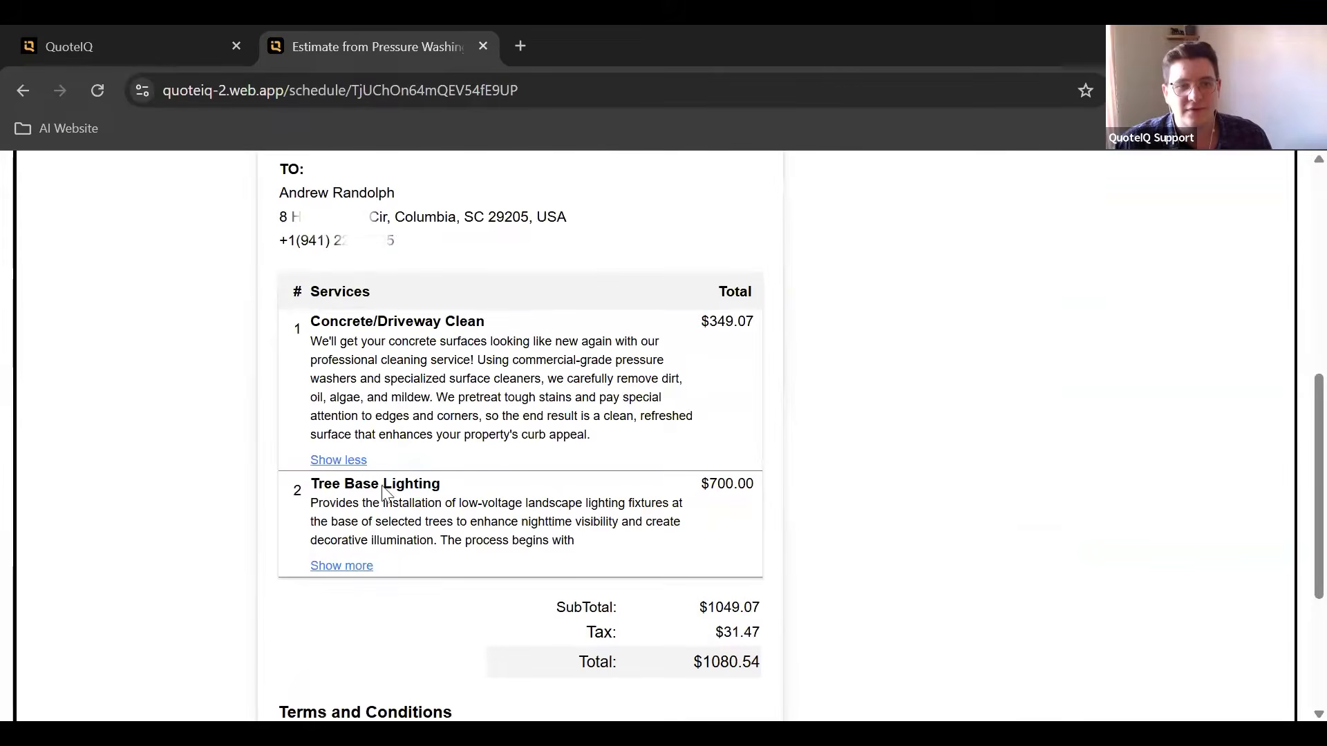
left_click(363, 566)
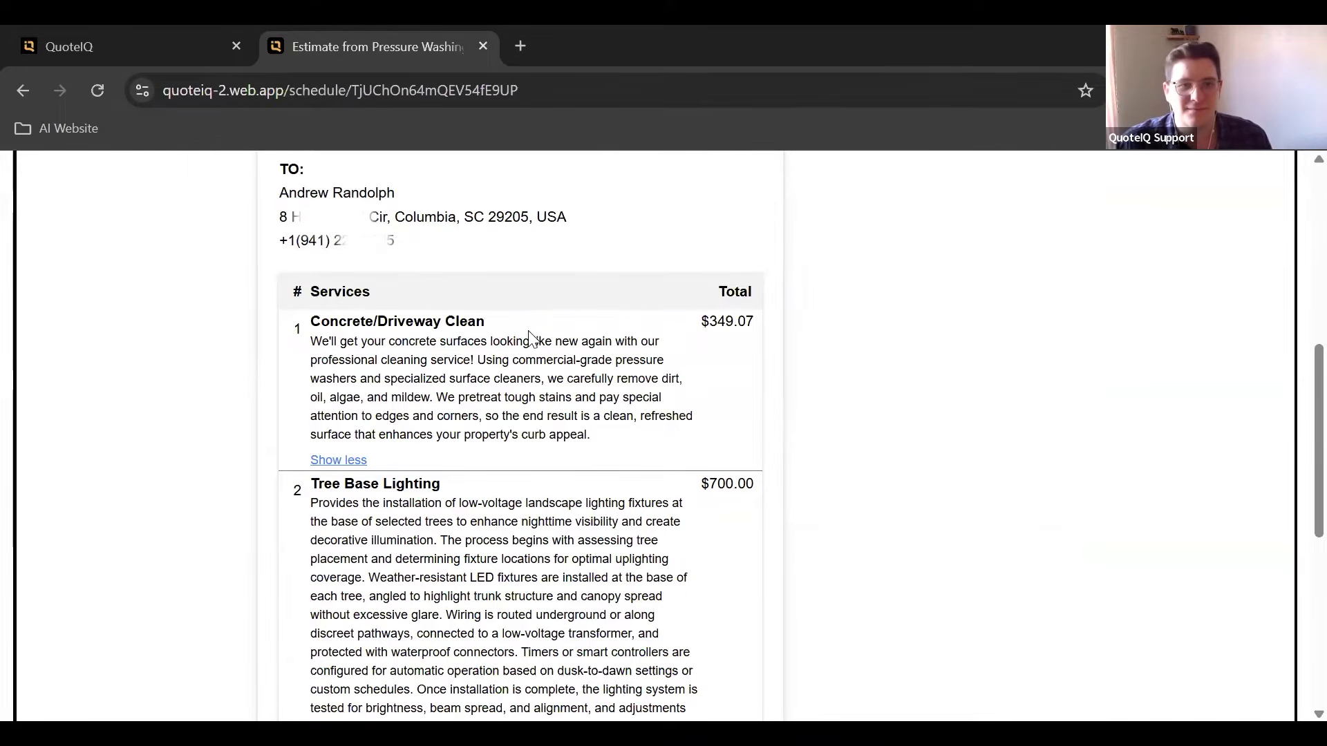
- Review the service descriptions, totals, terms link and footer in the customer's estimate view
scroll(445, 379, "down", 1)
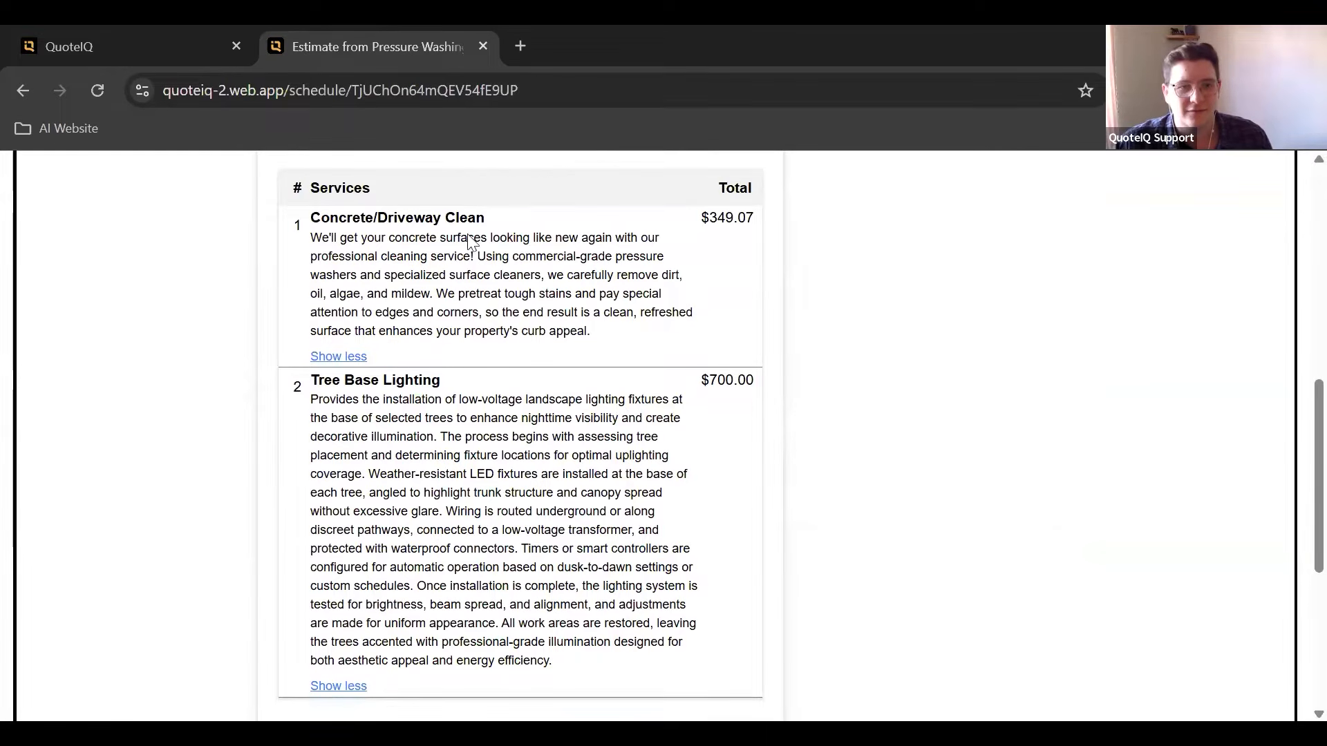
scroll(785, 339, "down", 2)
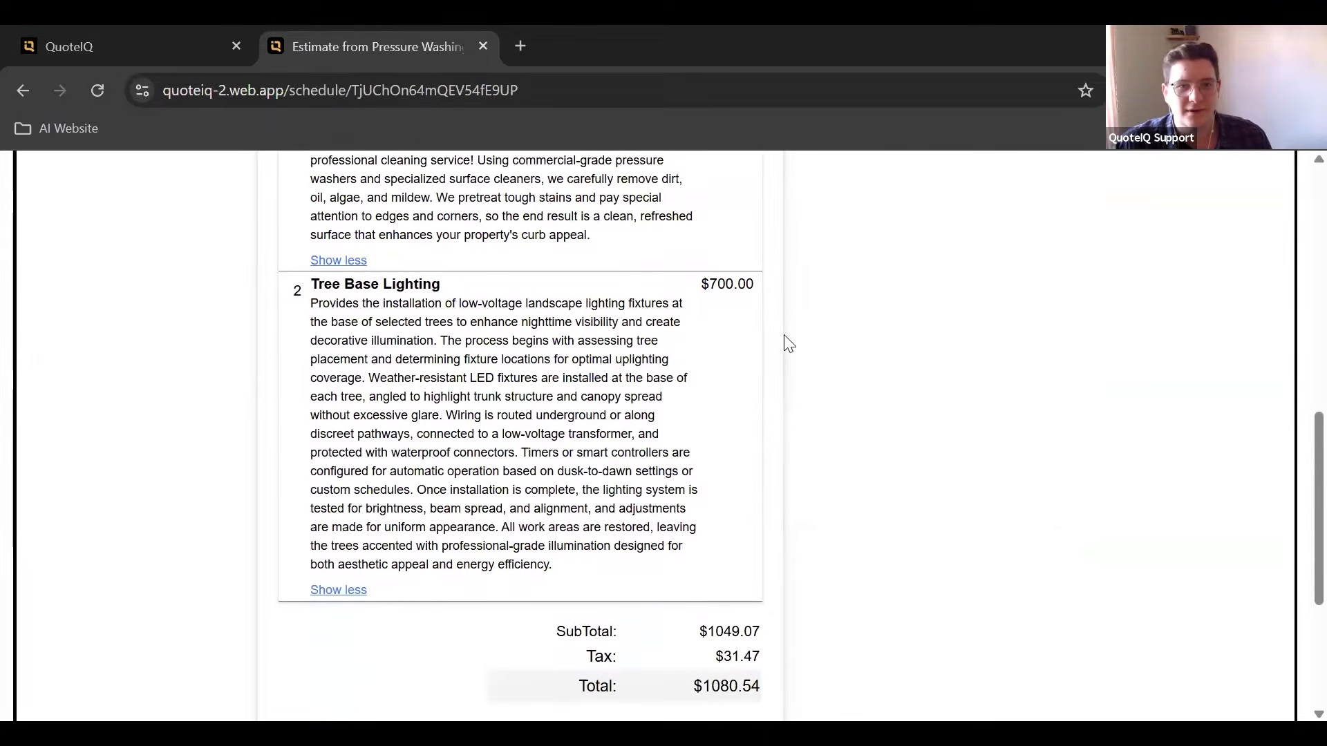
scroll(786, 341, "down", 2)
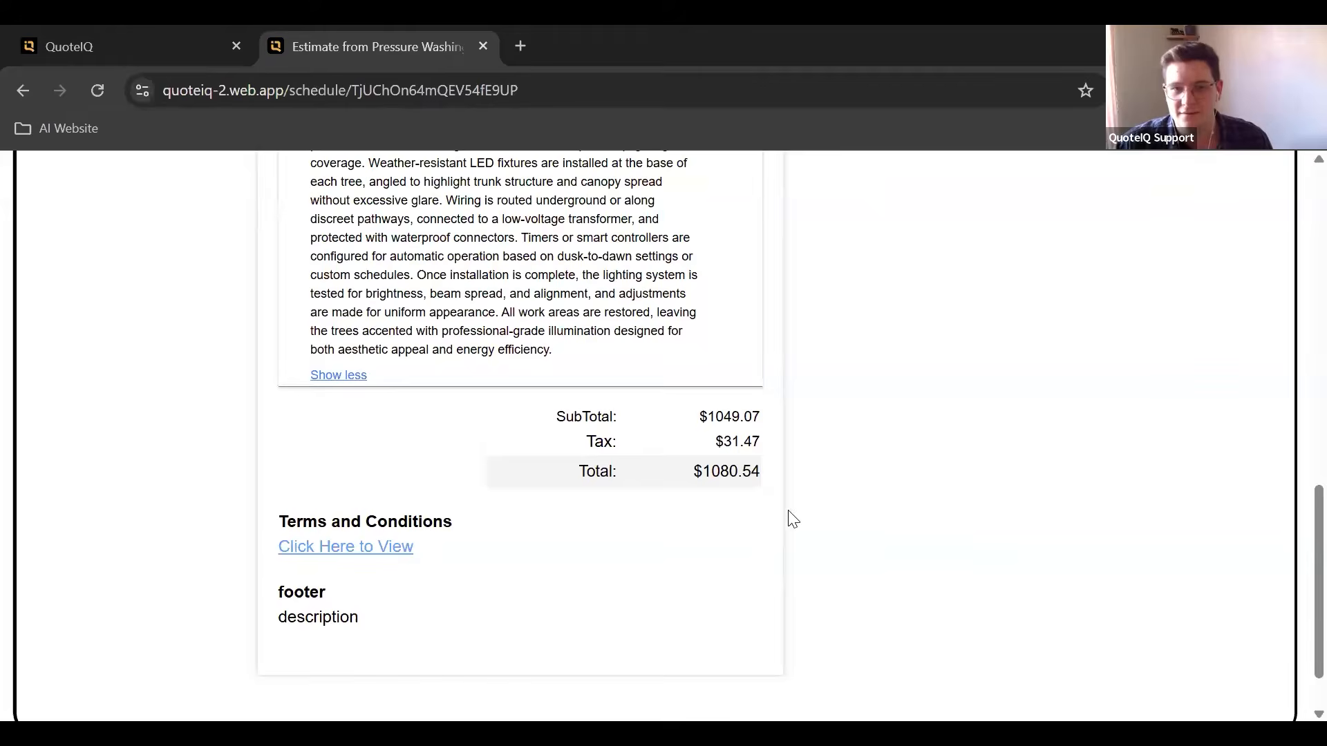
scroll(782, 524, "up", 12)
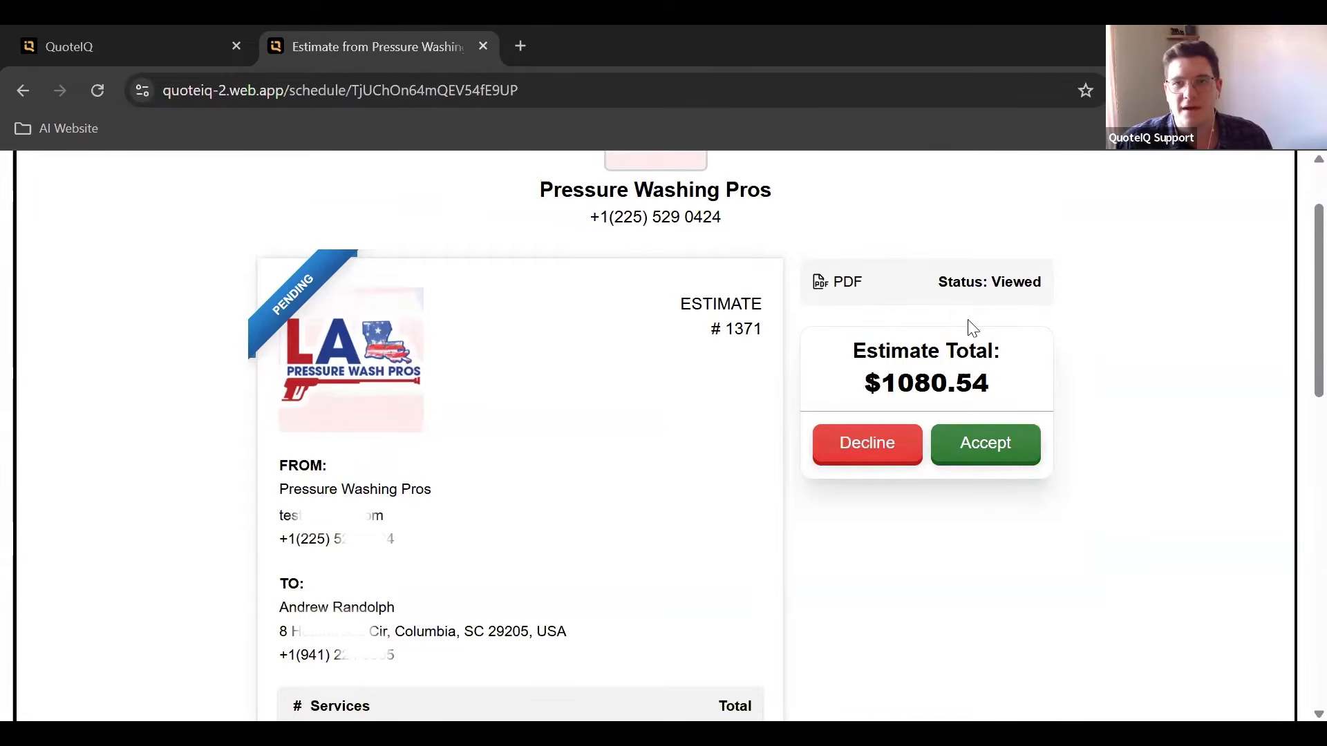
- Accept the estimate as the customer by drawing a freehand signature and agreeing to the terms and conditions
left_click(1015, 448)
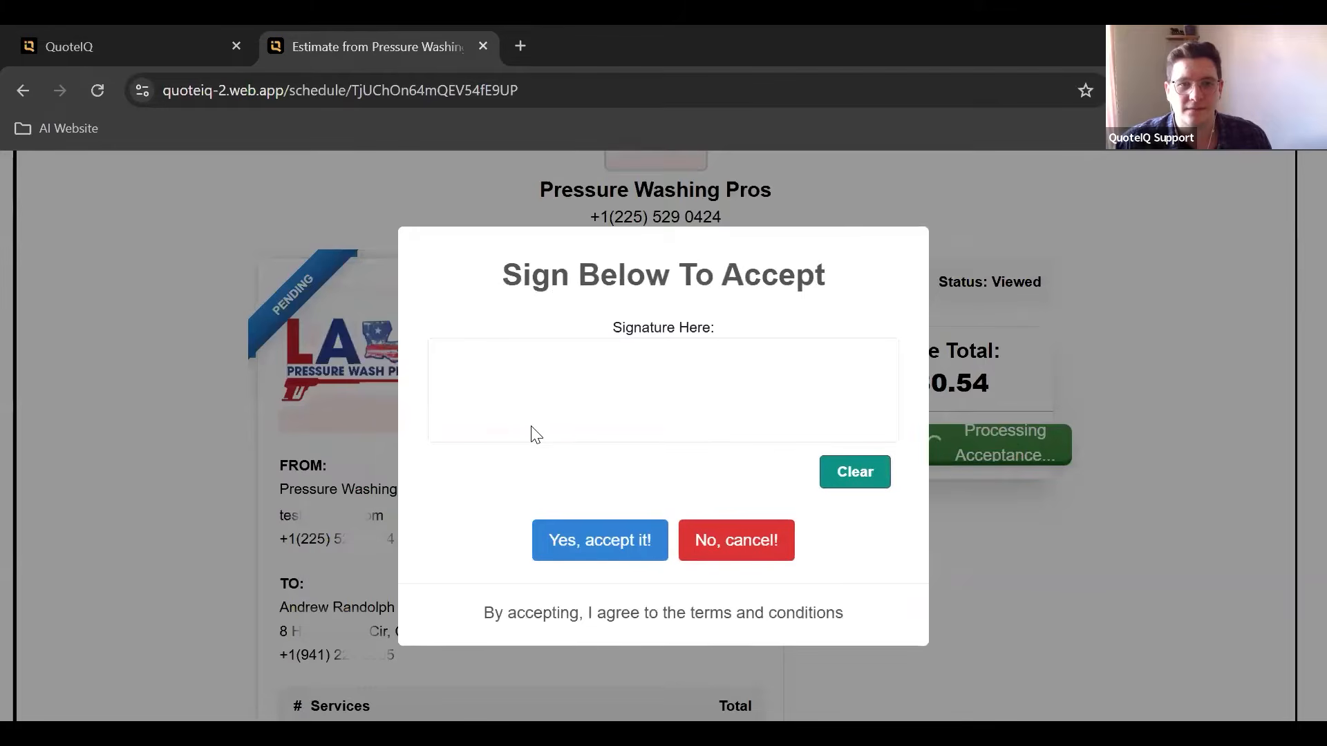
left_click_drag(532, 423, 628, 415)
left_click_drag(637, 356, 719, 435)
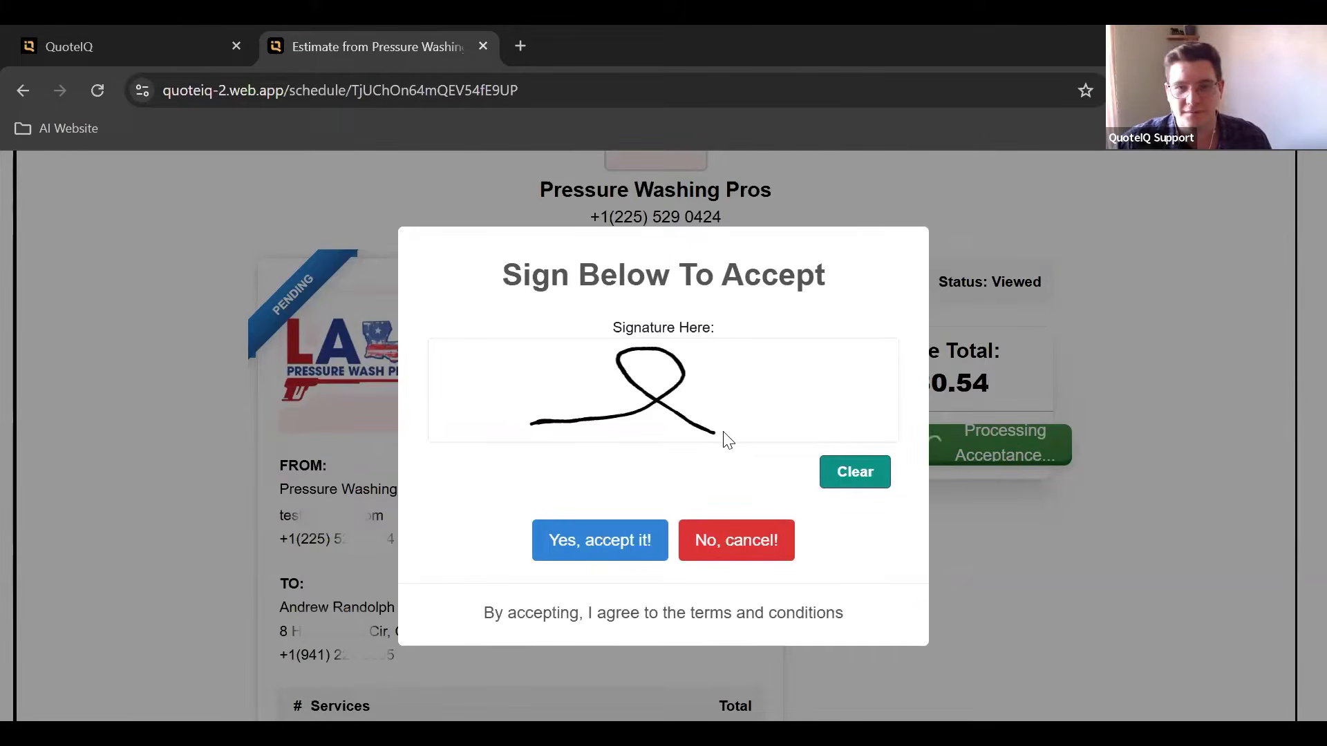
triple_click(549, 614)
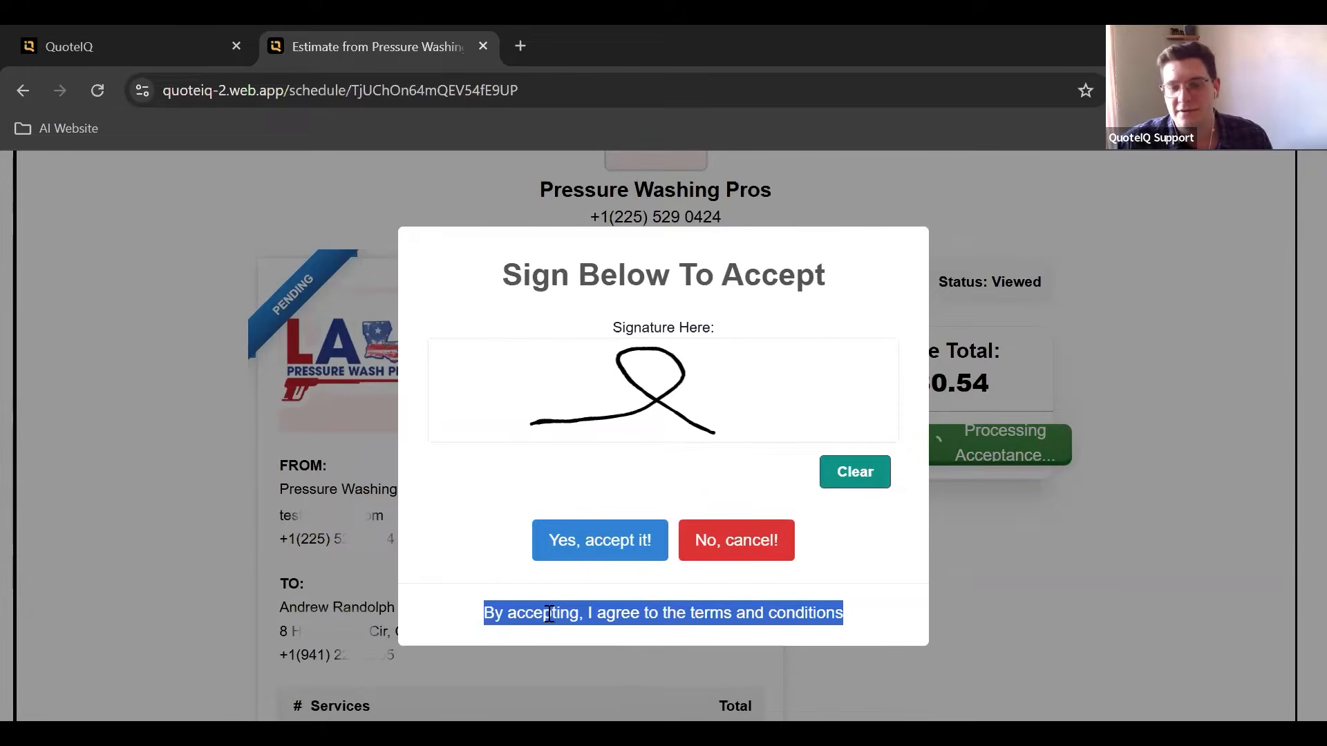
left_click(459, 562)
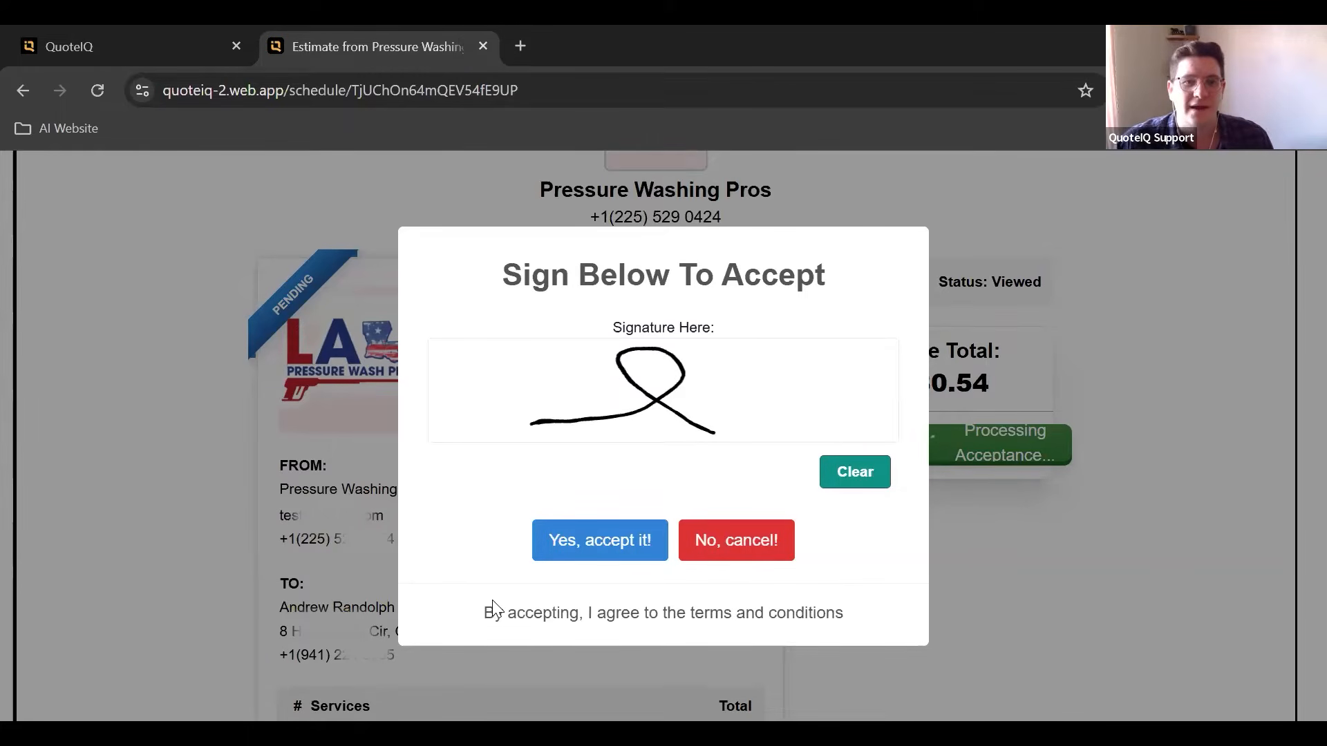
left_click(599, 546)
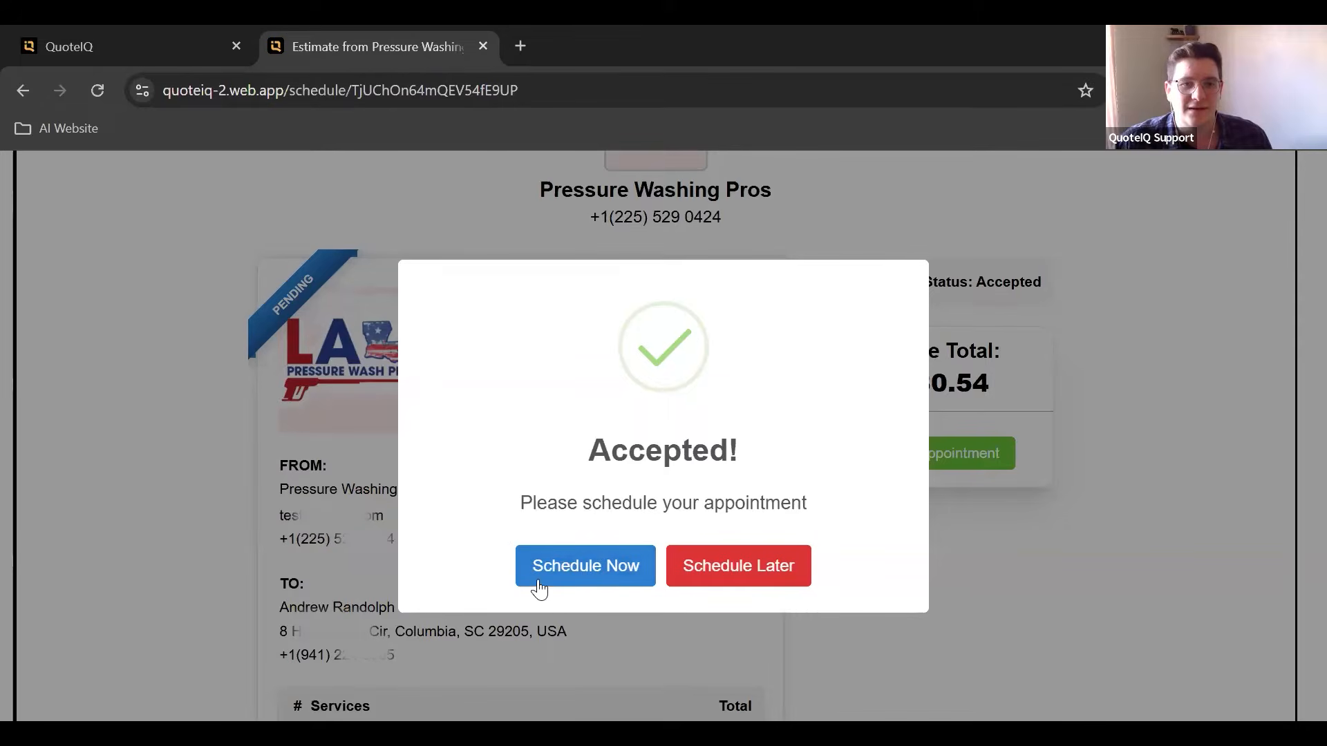
- Schedule the customer's appointment for December 10, 2025 at 8:30 AM and confirm it
left_click(563, 574)
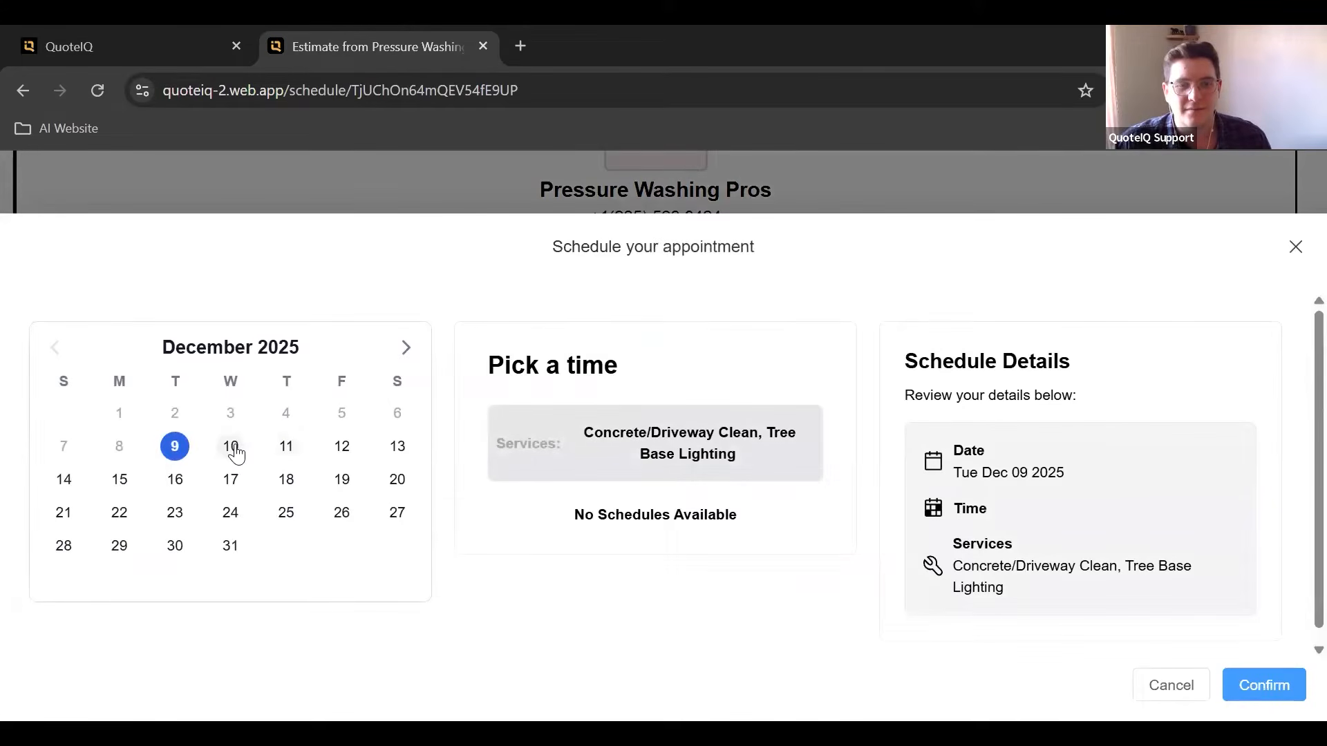
left_click(233, 448)
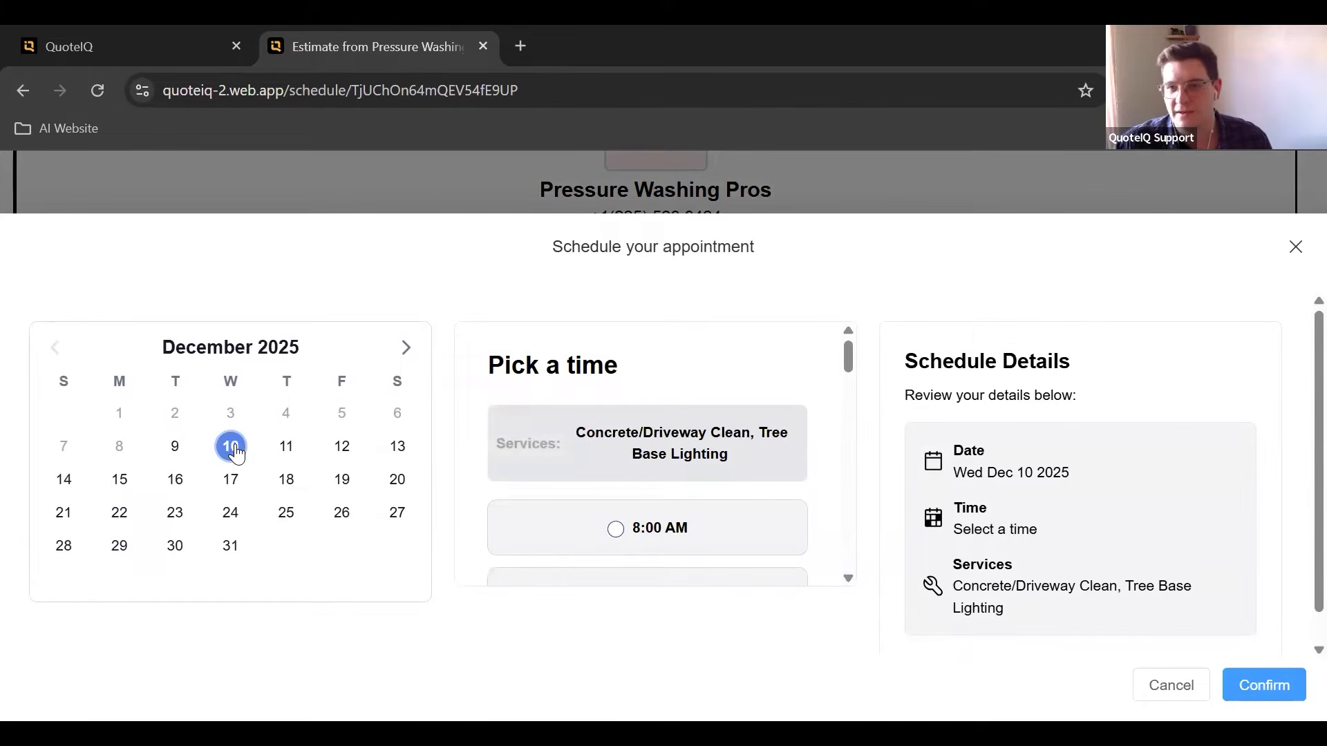
scroll(647, 432, "down", 2)
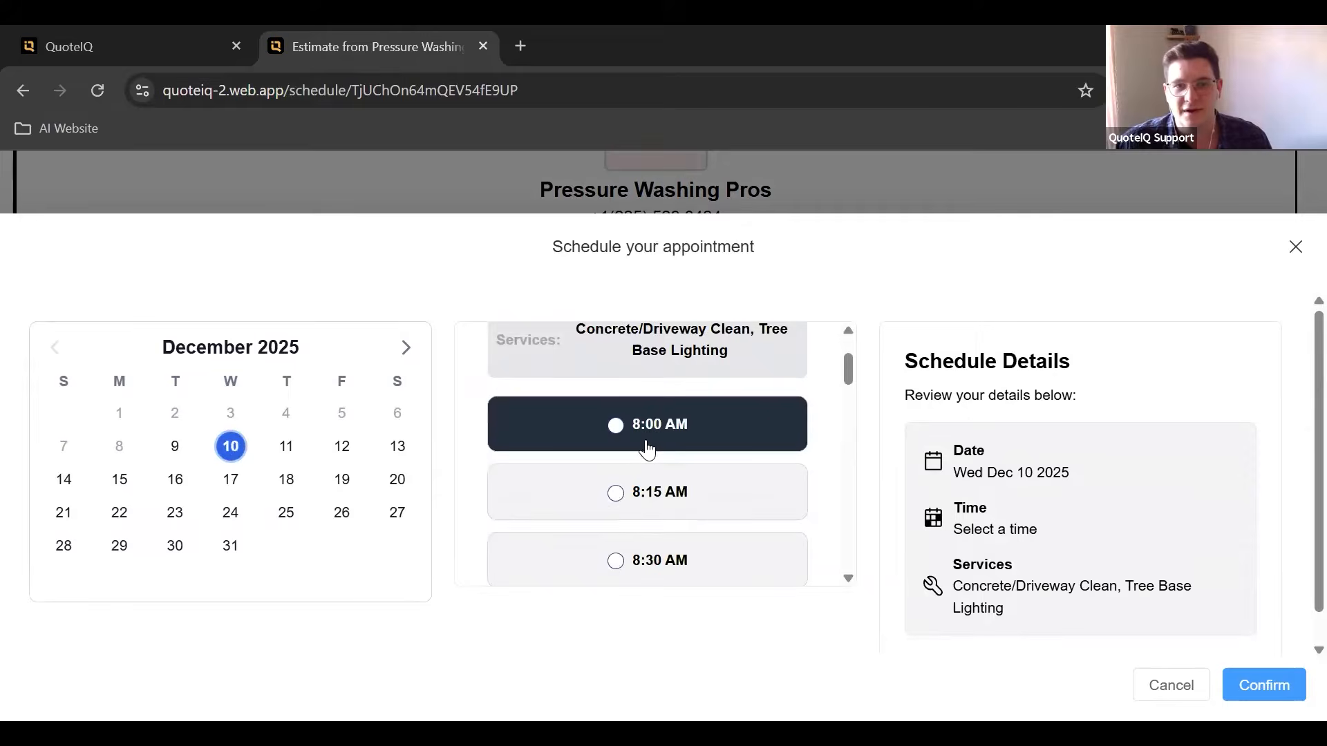
left_click(657, 459)
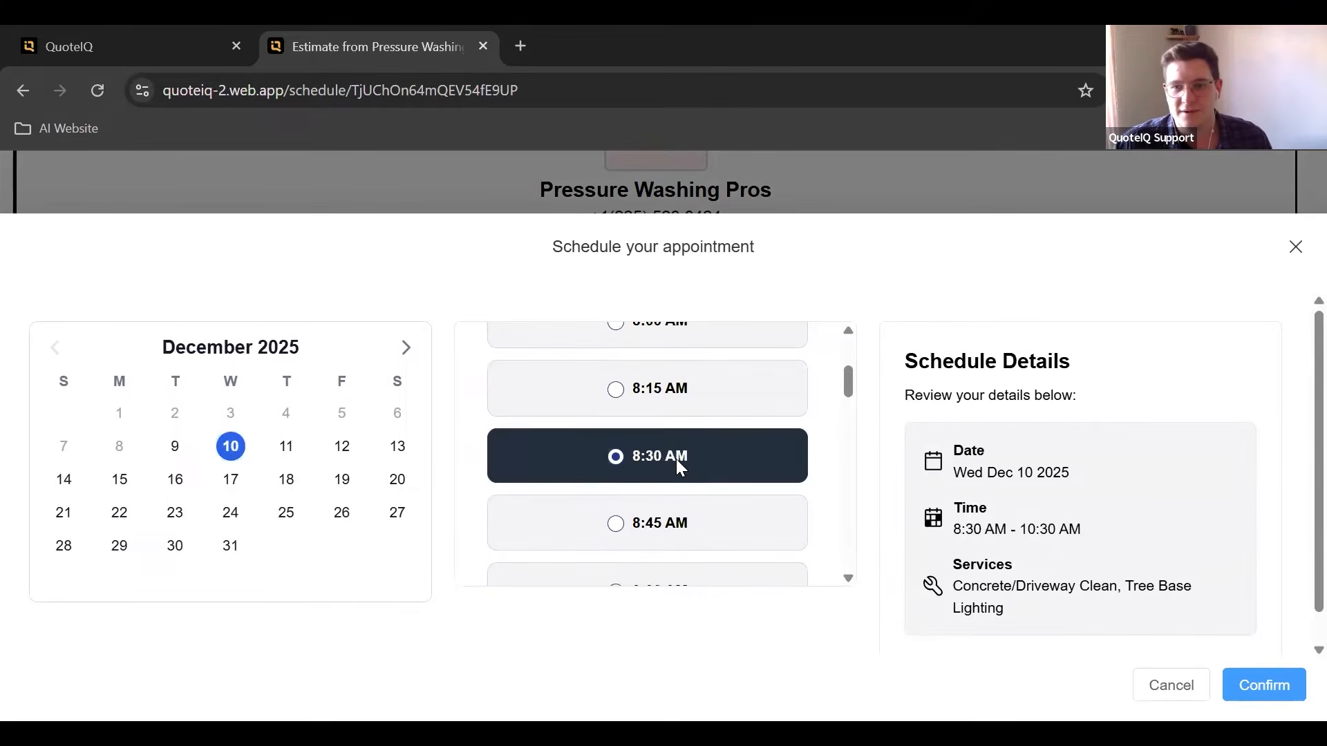
left_click(1254, 685)
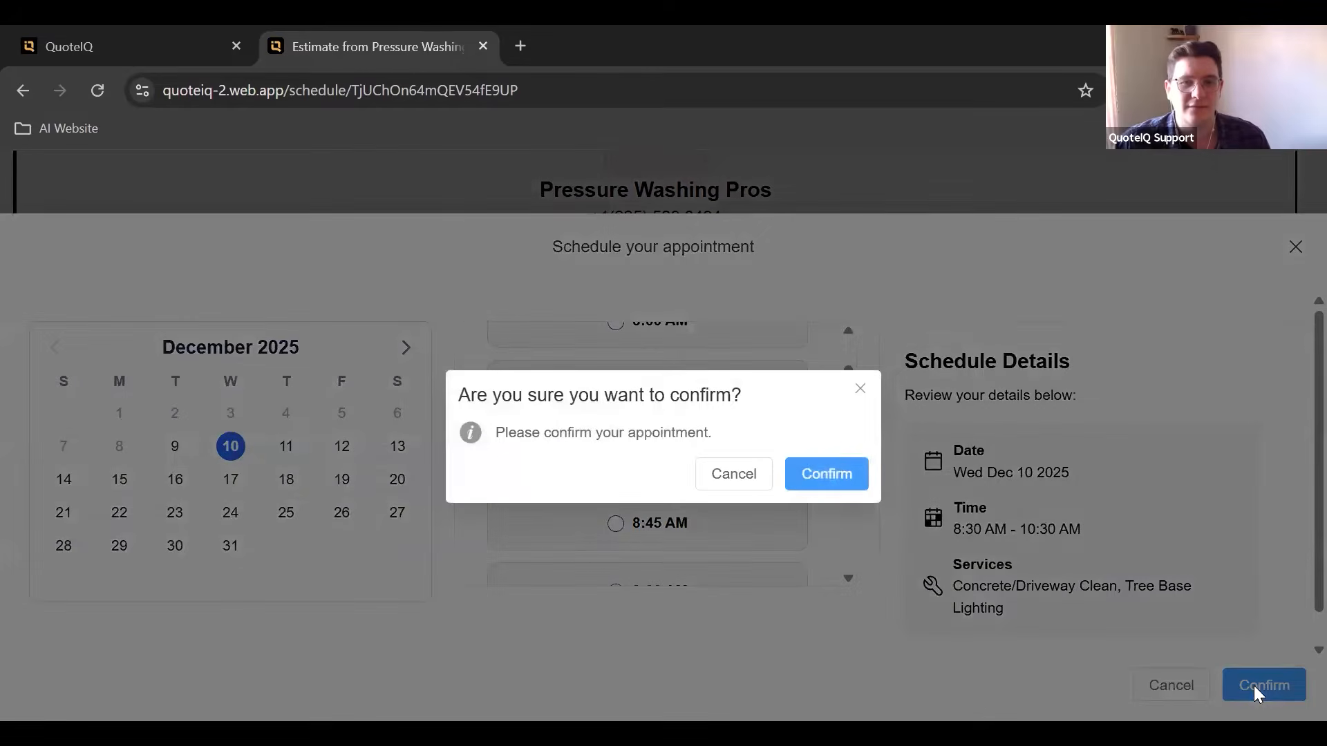
left_click(827, 473)
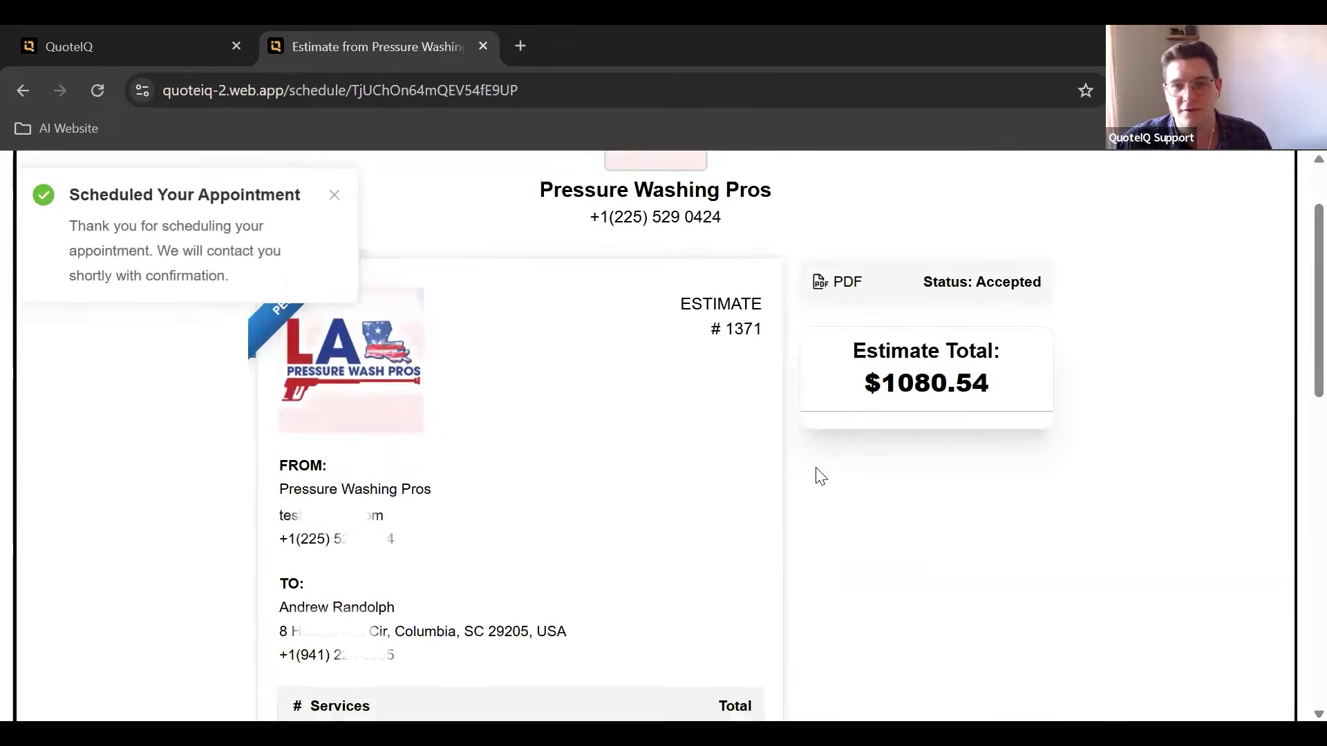
- Switch back to the QuoteIQ admin page, then save and exit the estimate preview
left_click(76, 44)
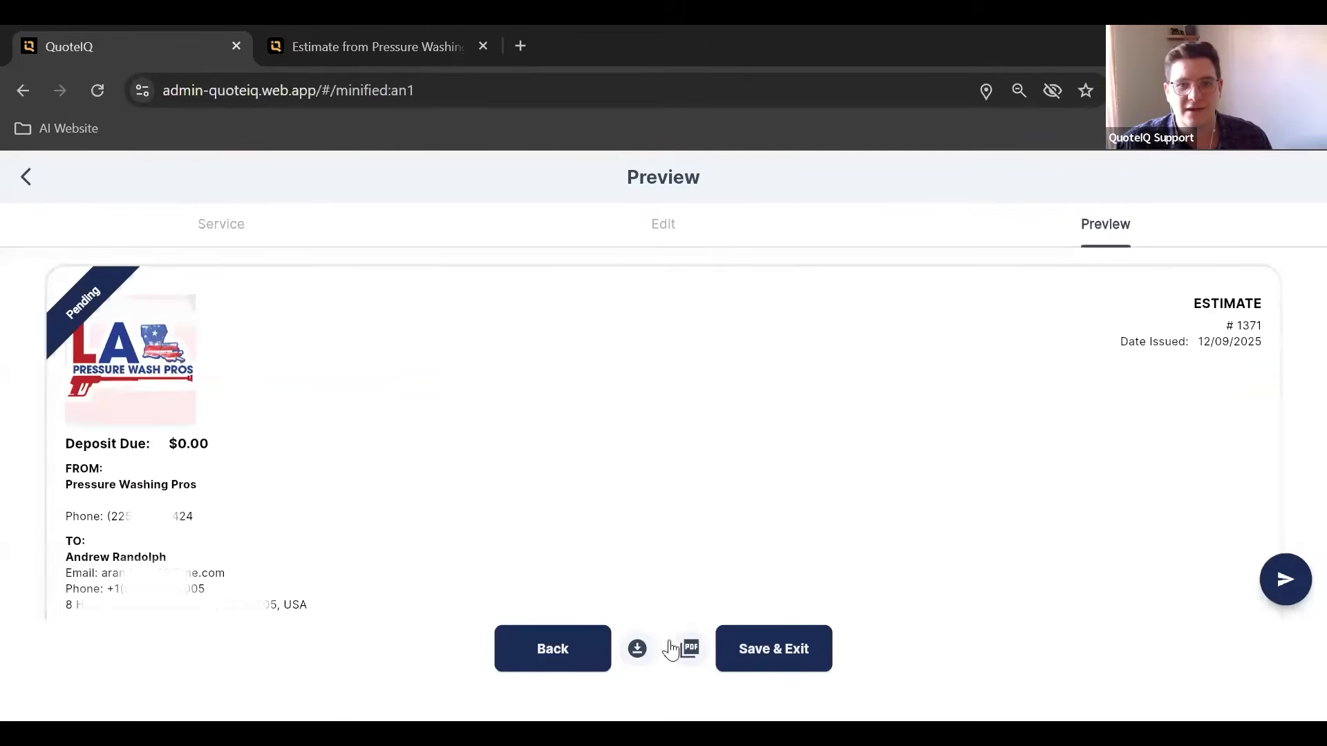
left_click(764, 647)
- Open the inbox's schedule requests and view the reschedule options of the 12/10/25 request without changing them
scroll(124, 404, "down", 4)
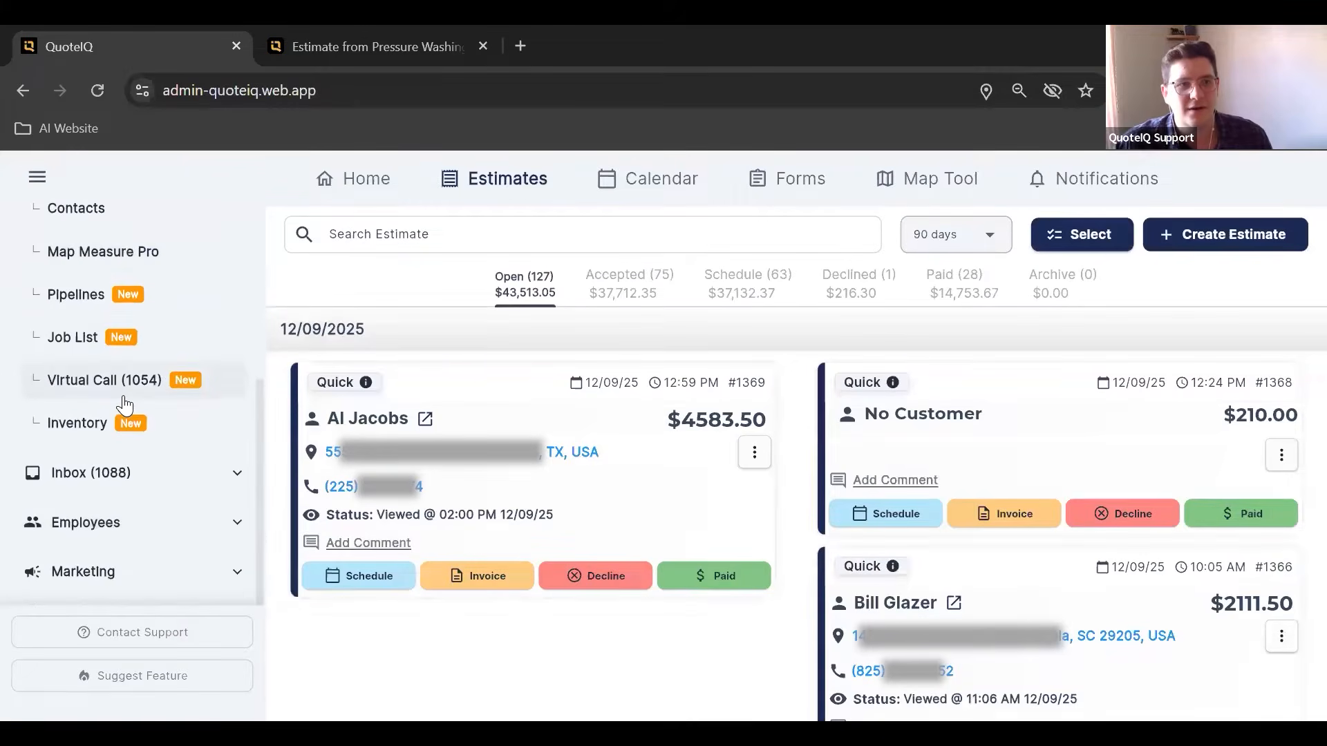
left_click(118, 395)
scroll(109, 383, "down", 1)
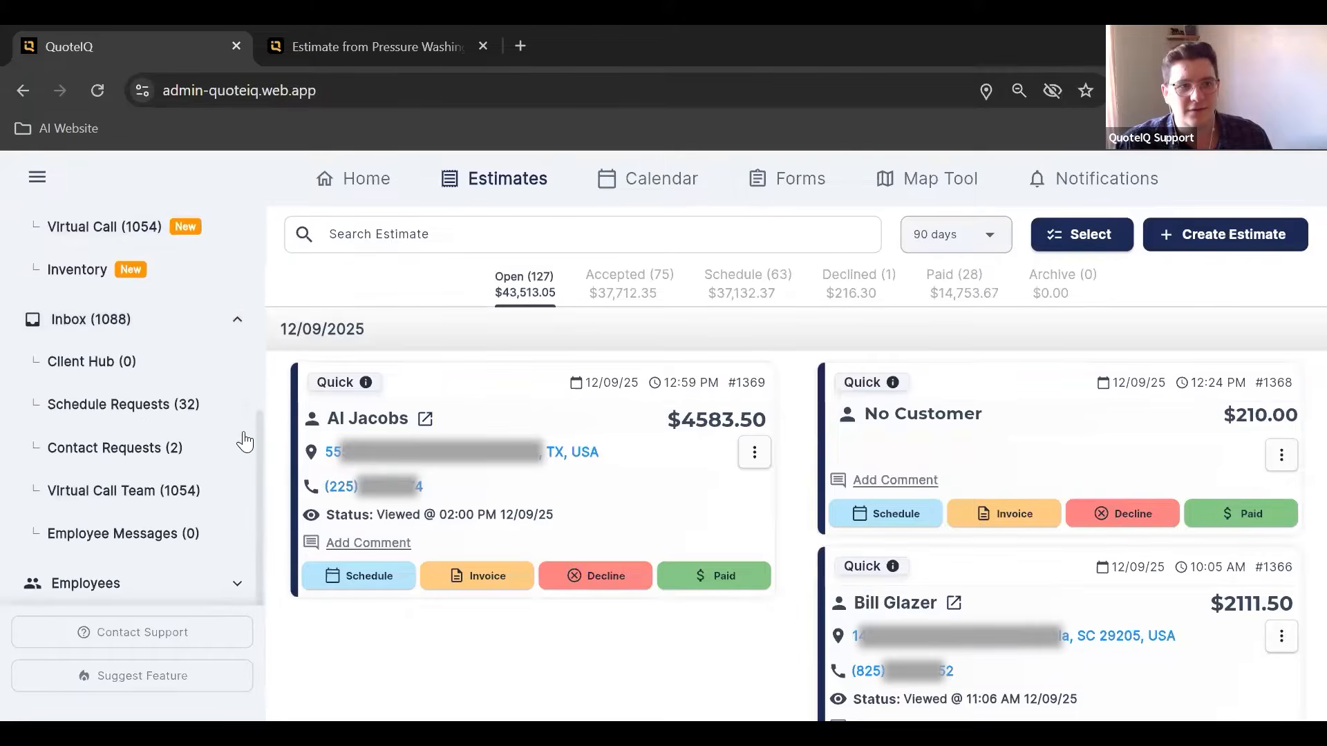
left_click(162, 413)
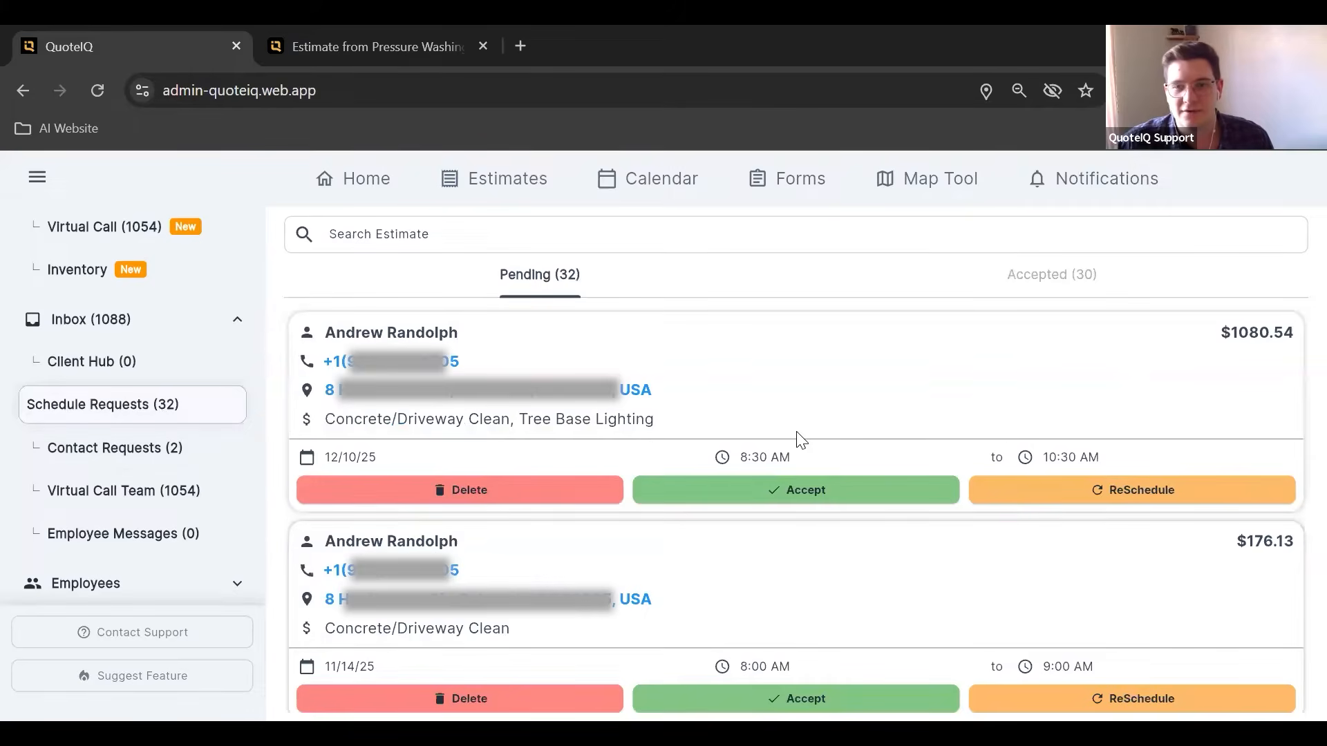
left_click(1072, 503)
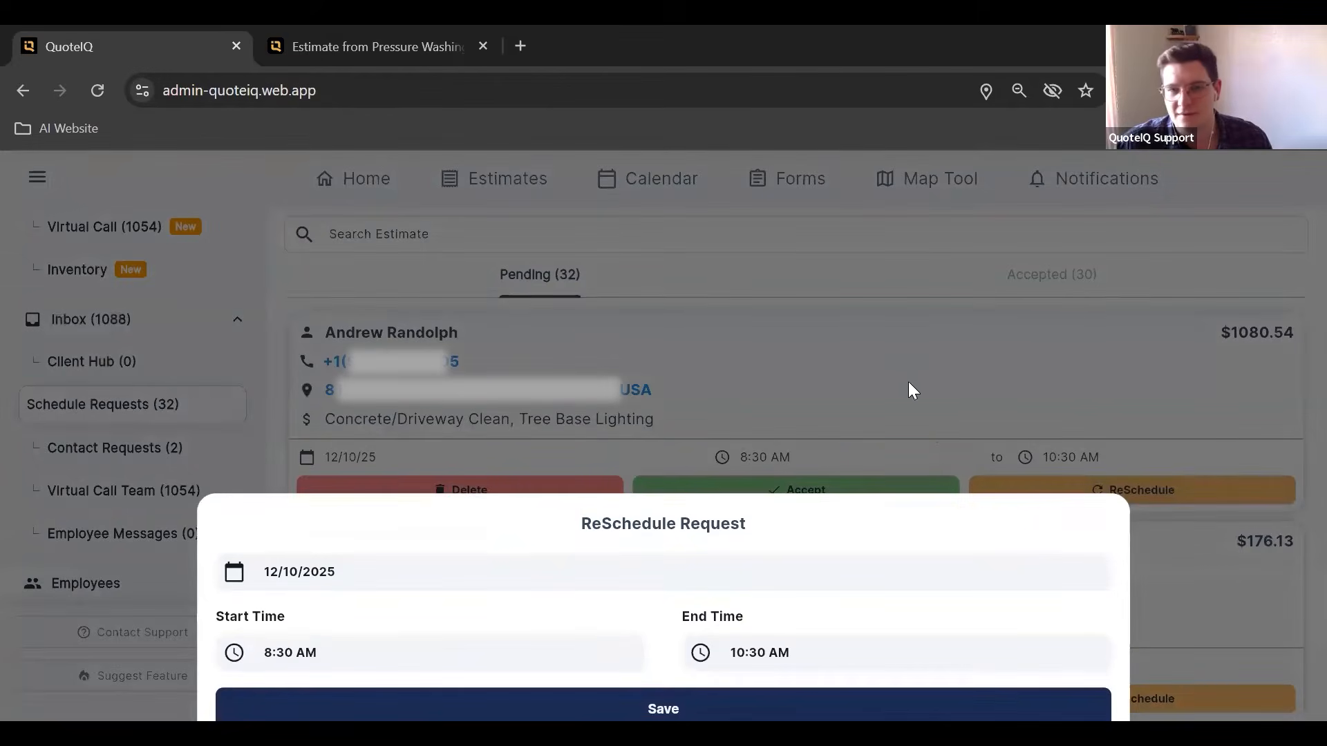
left_click(879, 307)
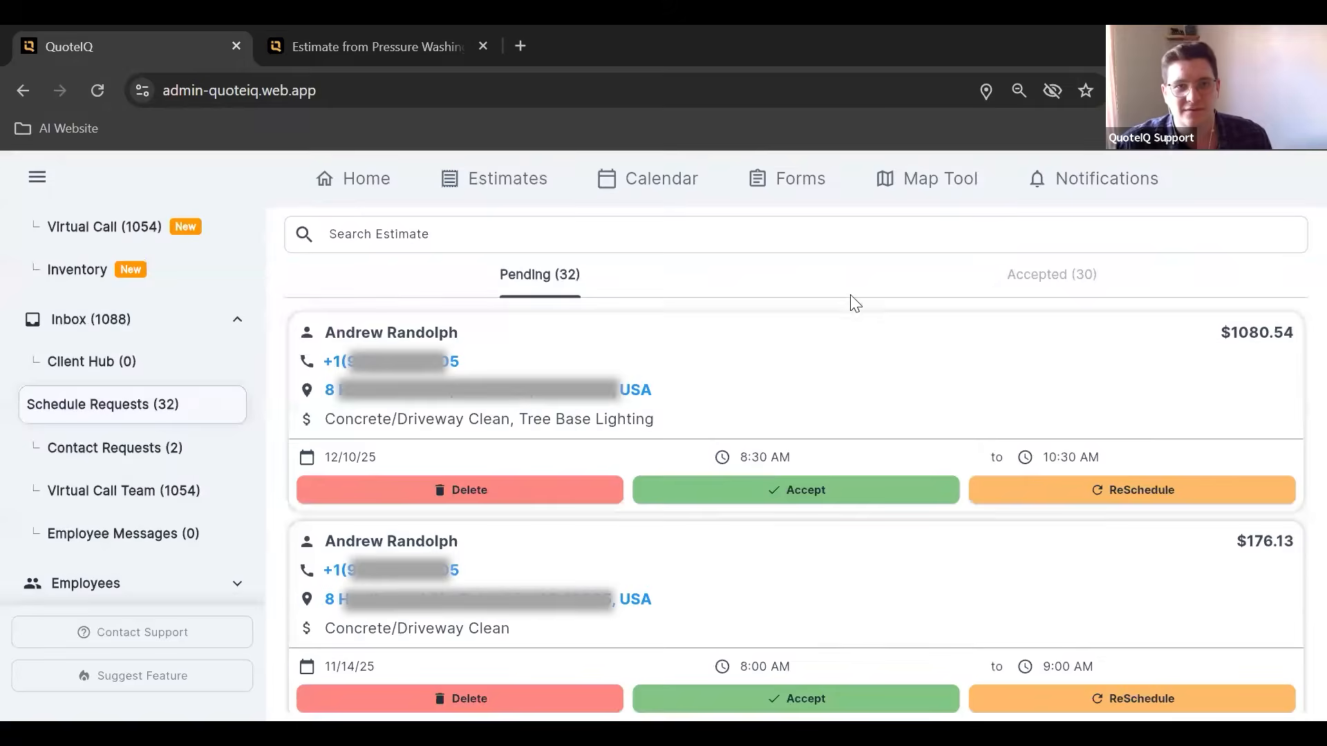
- Show the accepted estimates and view the service details of the $1080.54 standard estimate
left_click(510, 193)
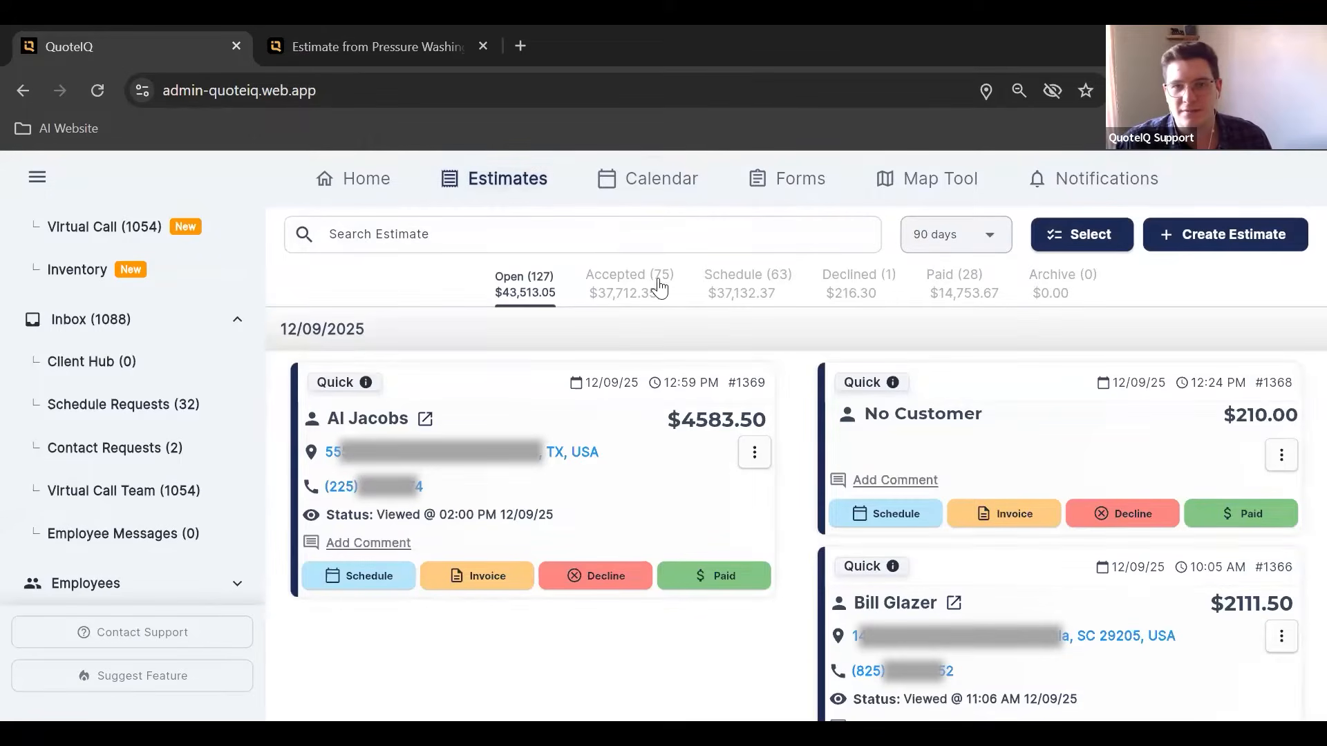
left_click(618, 301)
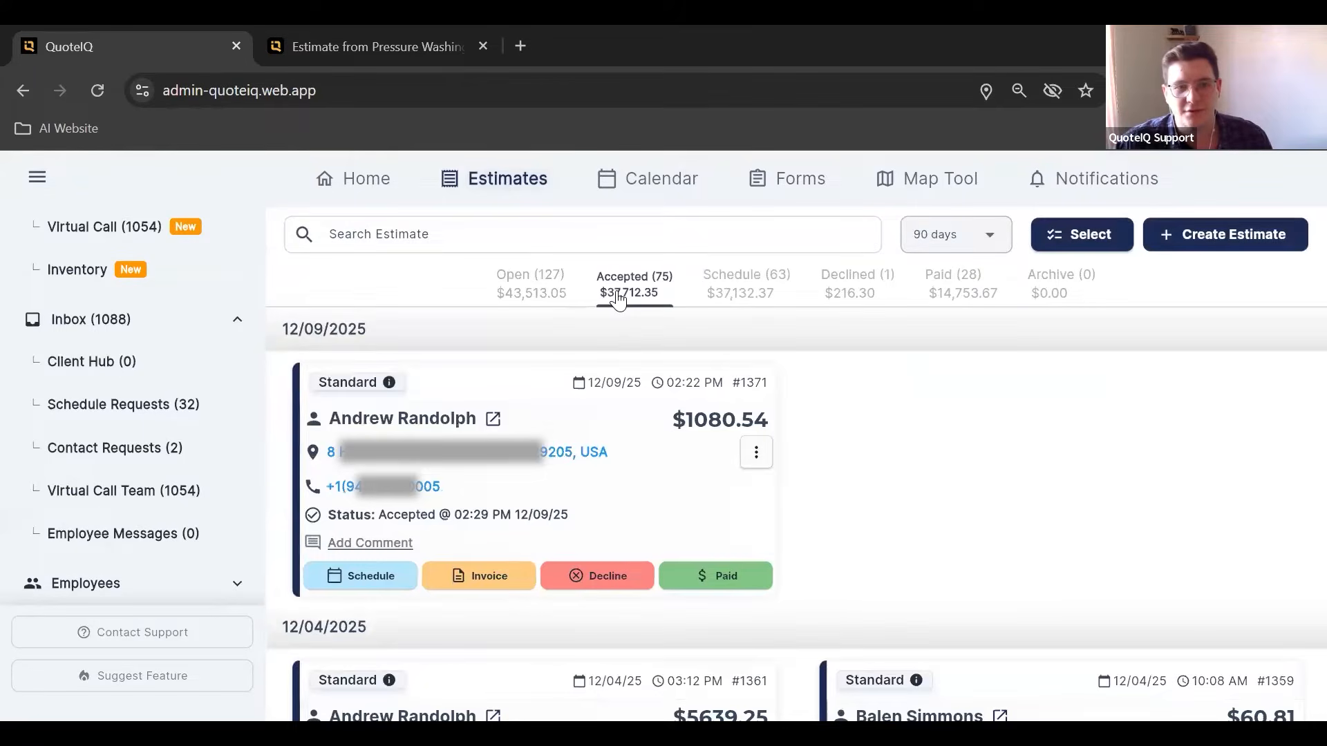
left_click(370, 382)
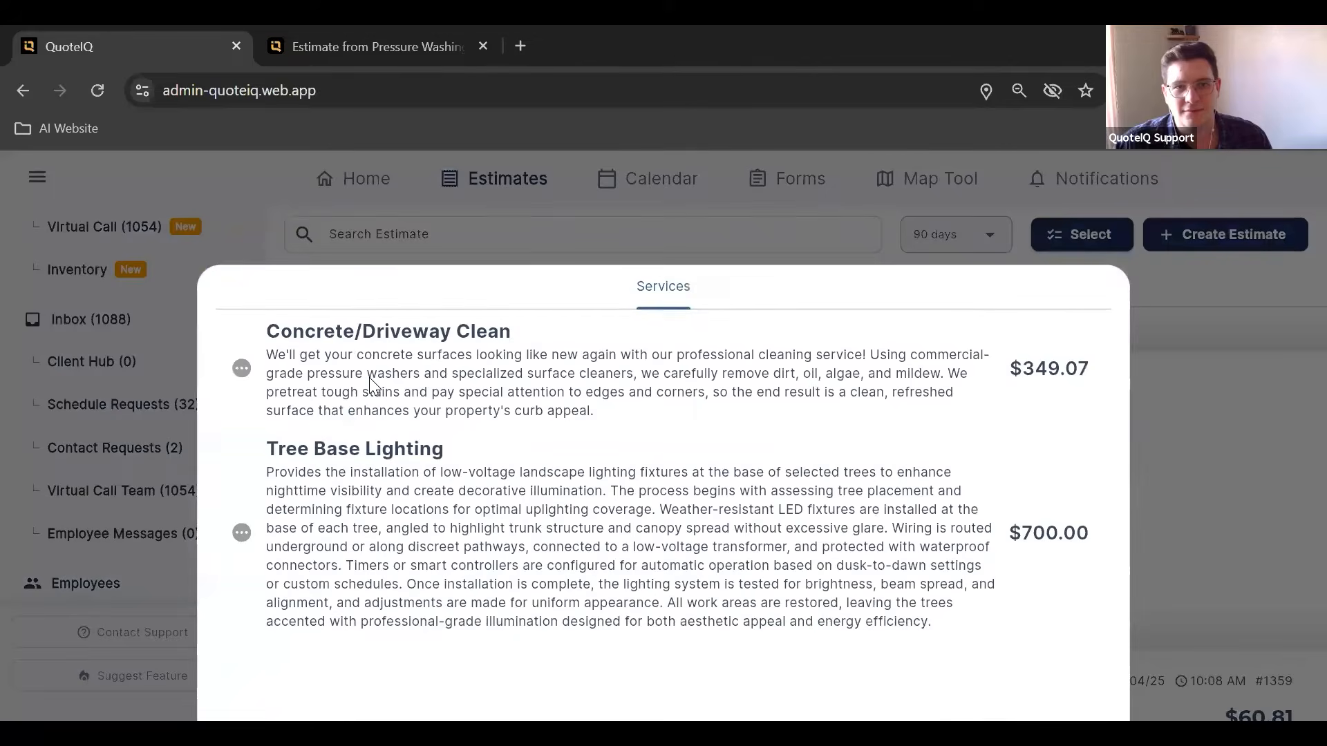
left_click(1198, 330)
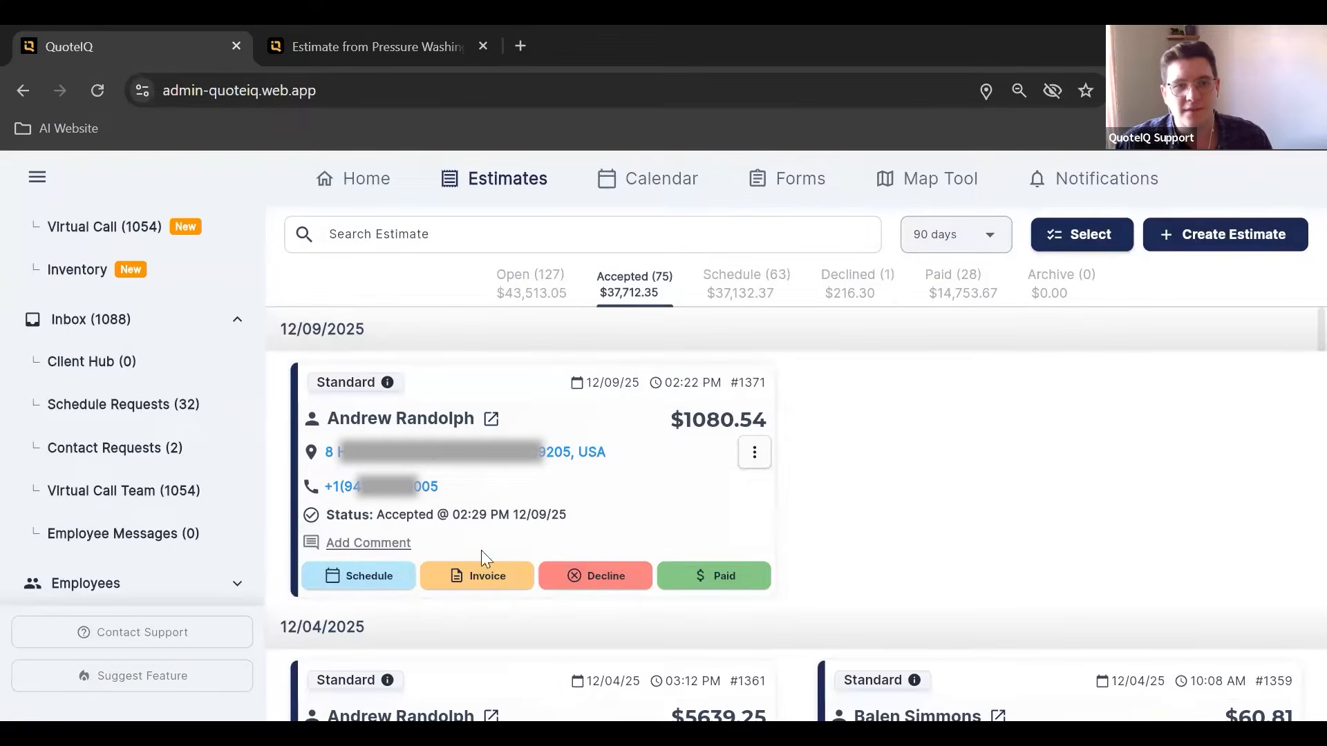
- Start scheduling the accepted $1080.54 estimate for 12/09/2025, from 2:31 PM to 4:31 PM
left_click(377, 583)
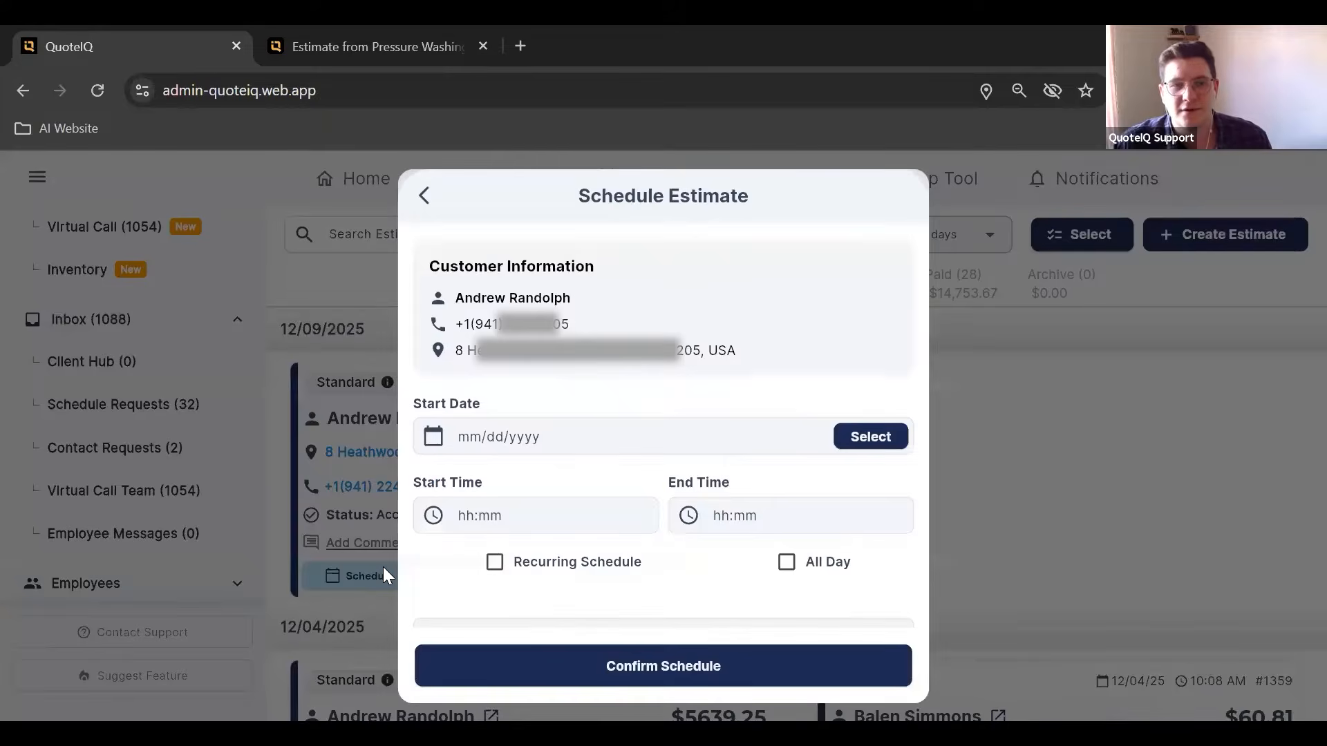
scroll(642, 304, "down", 1)
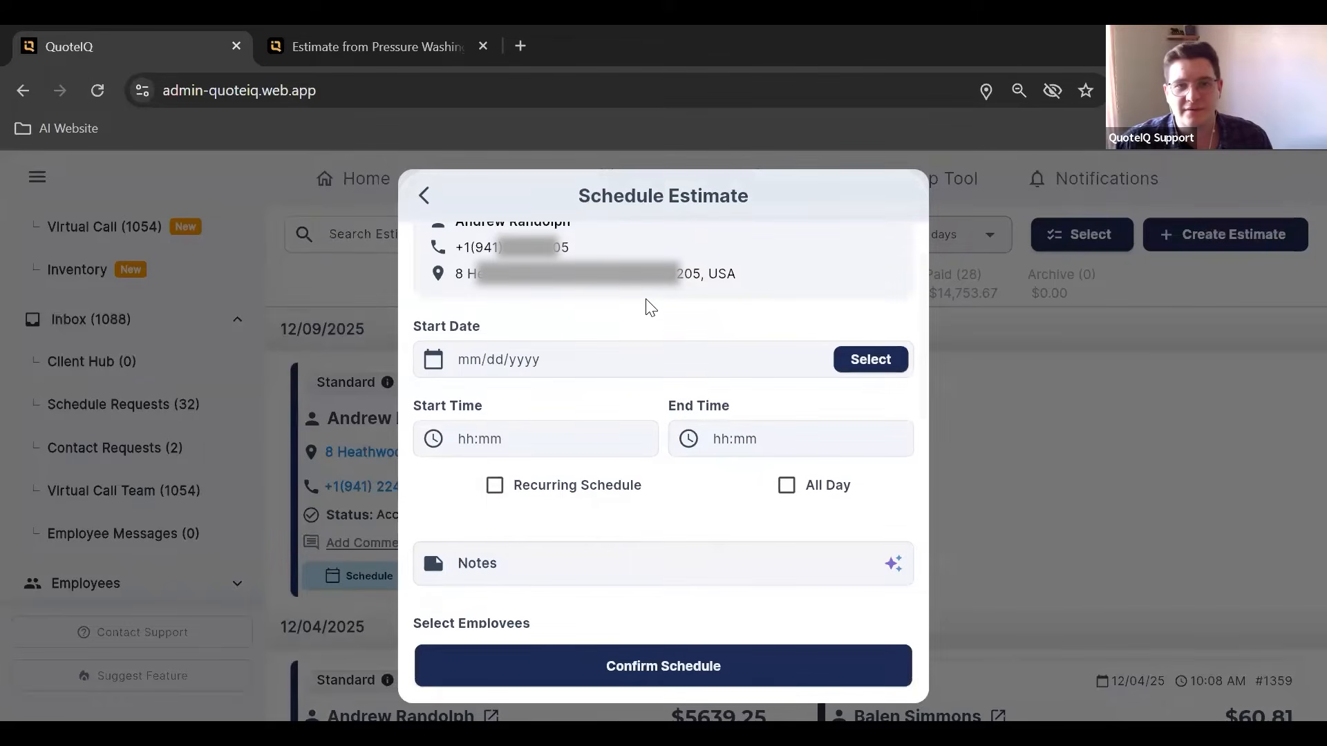
left_click(865, 359)
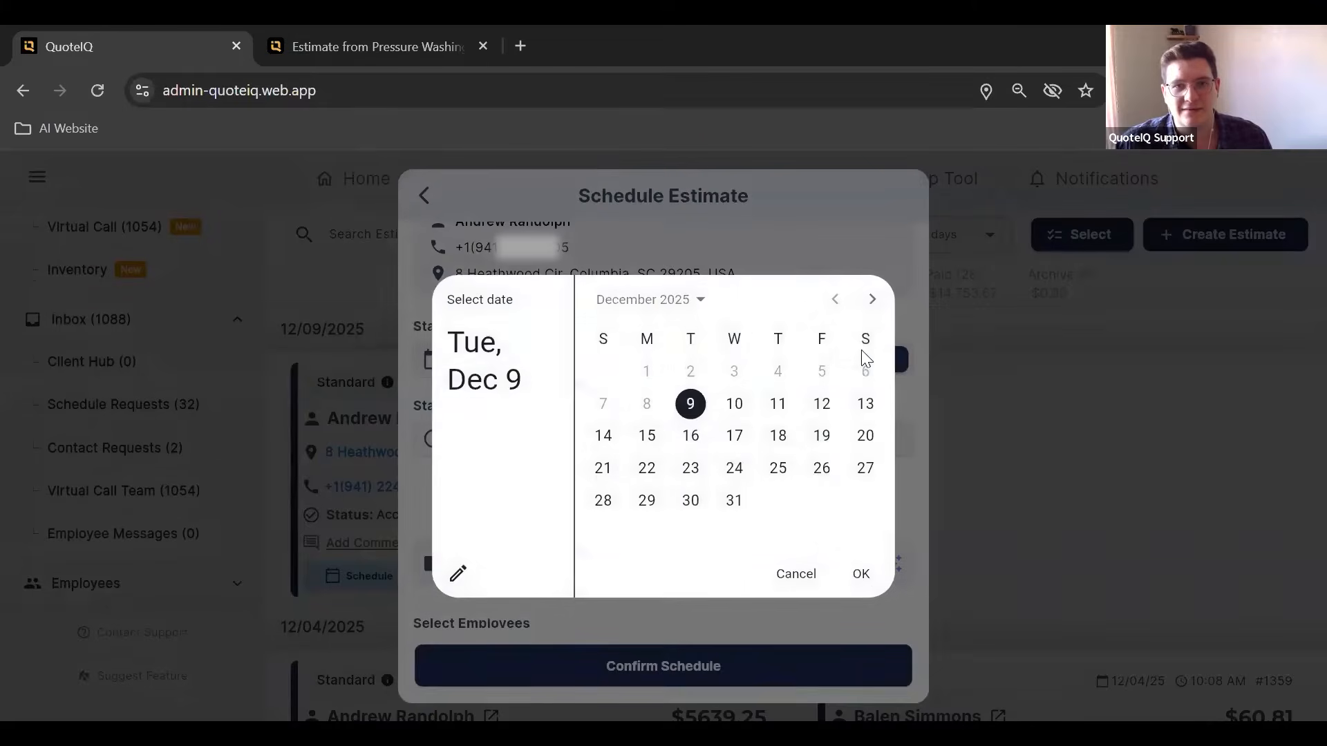
left_click(863, 572)
left_click(727, 451)
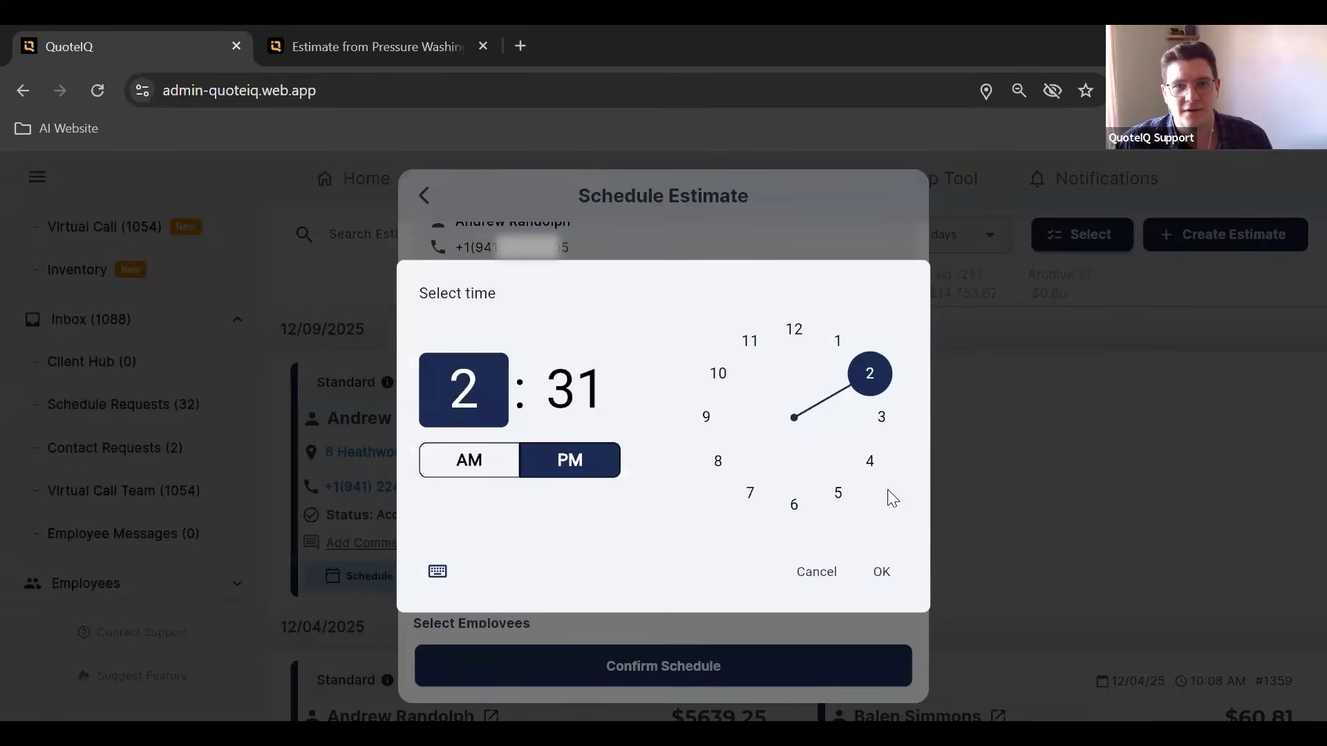
left_click(891, 572)
left_click(823, 435)
left_click(879, 423)
left_click(872, 461)
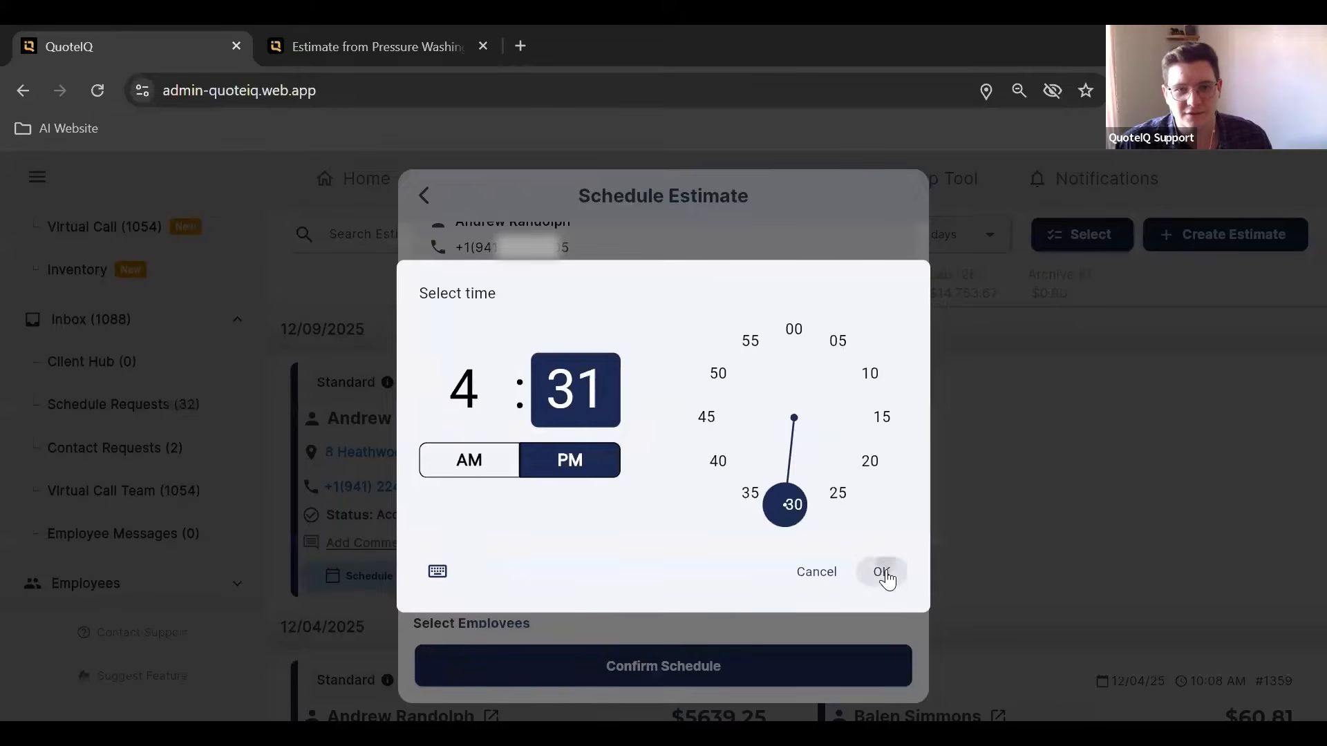
left_click(882, 571)
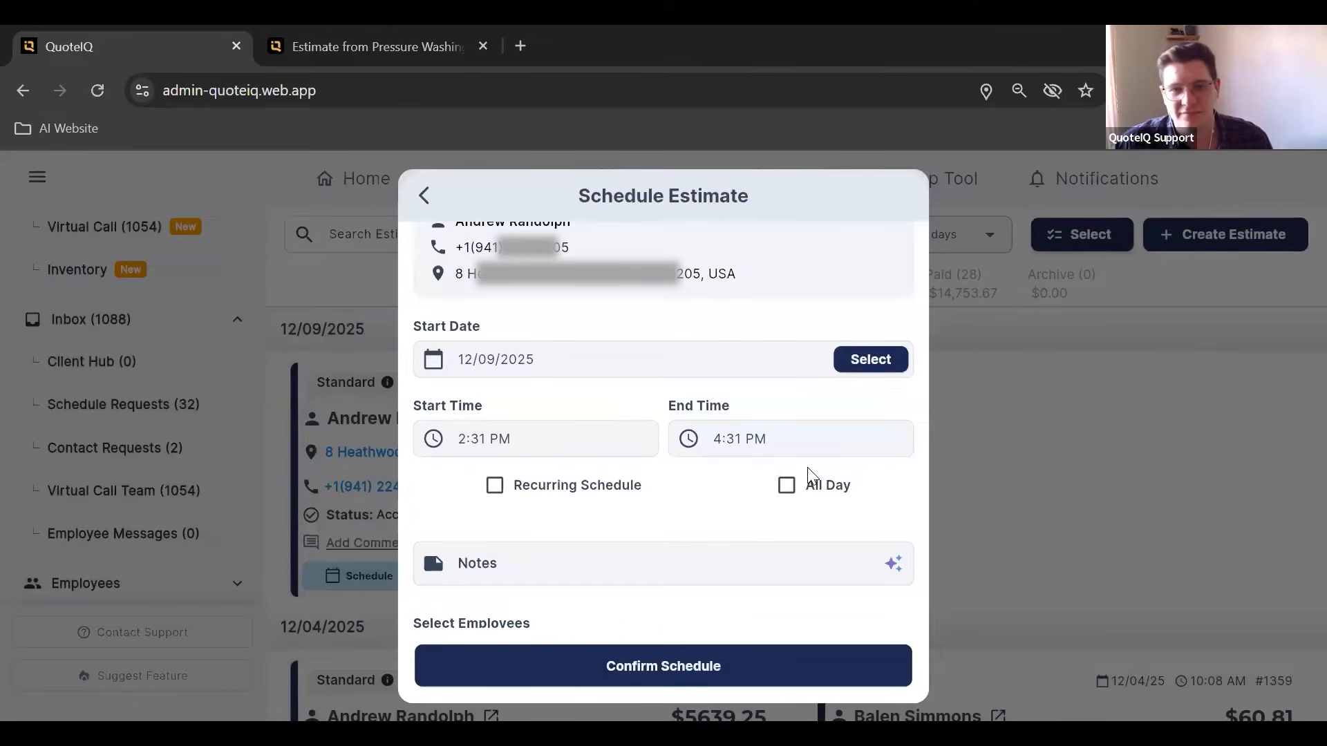
- Try weekly and monthly custom recurrence settings for the scheduled job, cancel them, and turn the recurring schedule back off
left_click(490, 493)
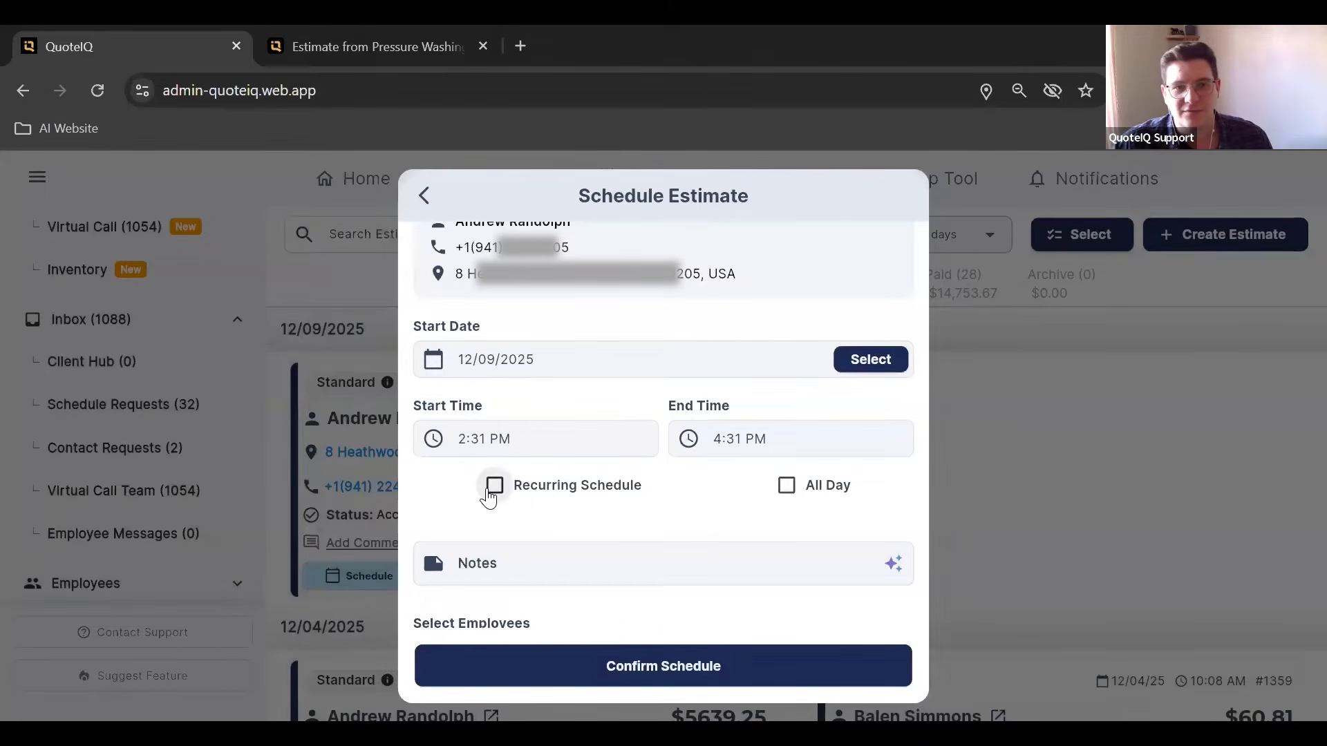
scroll(529, 442, "down", 1)
left_click(543, 489)
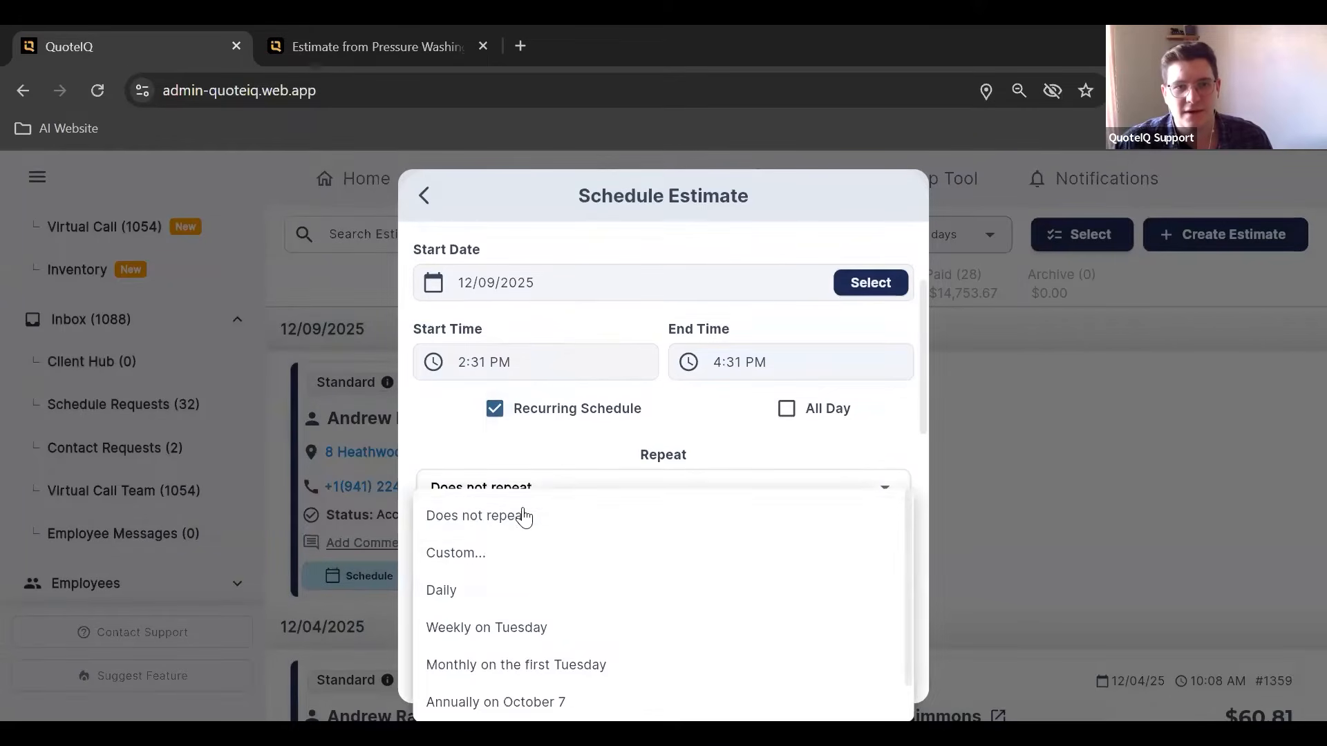
left_click(498, 554)
left_click(557, 405)
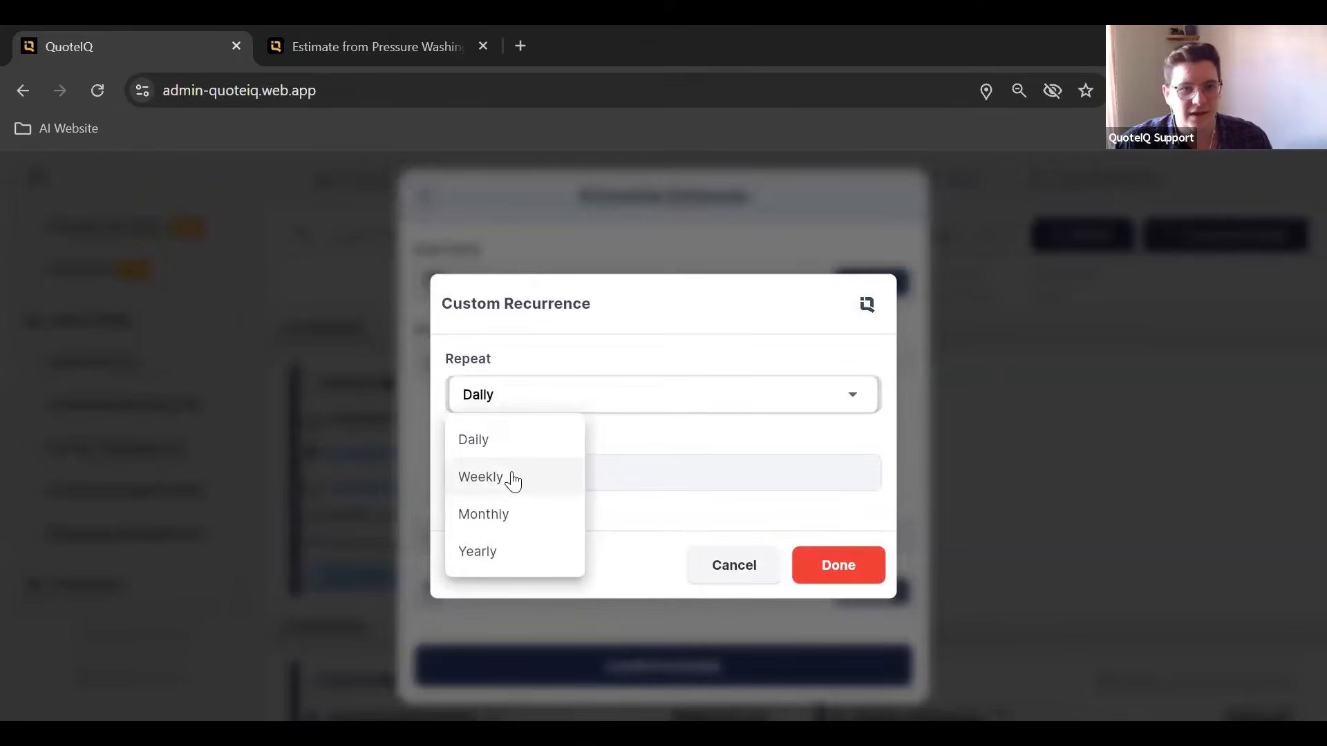
left_click(511, 476)
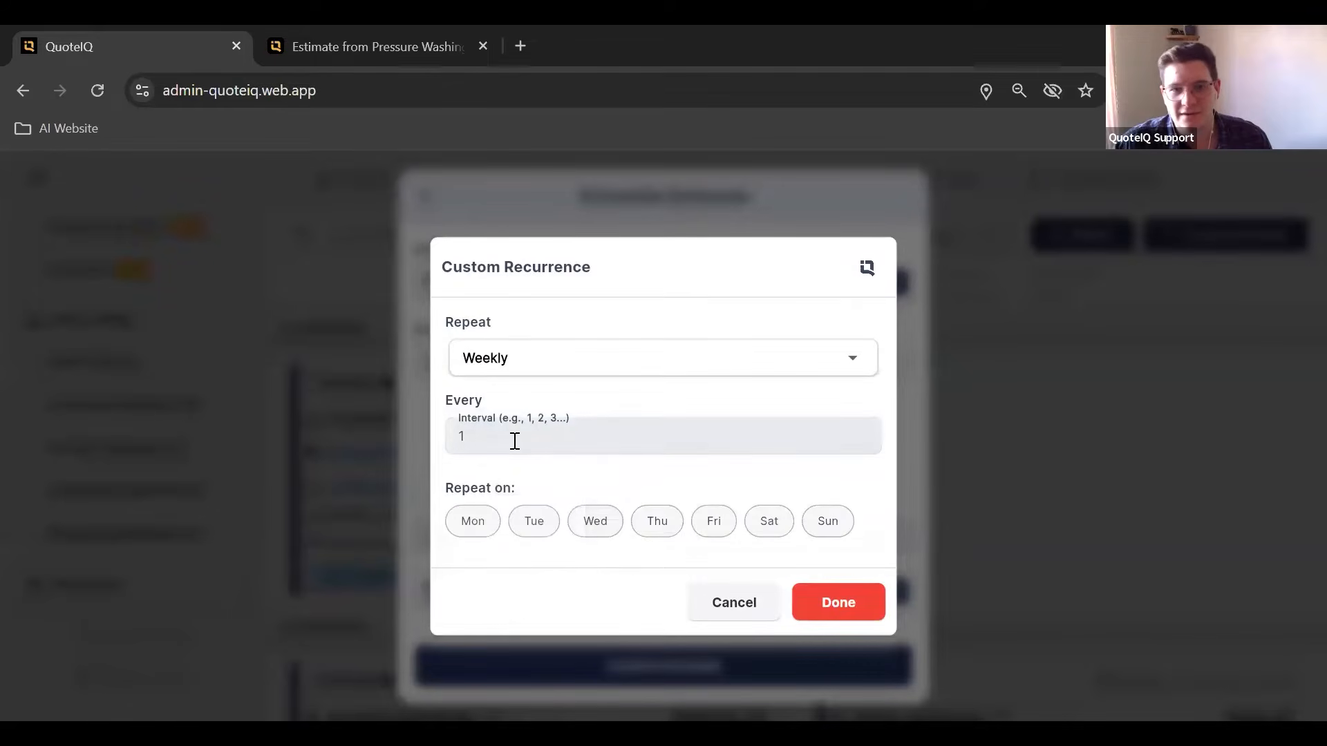
left_click(554, 358)
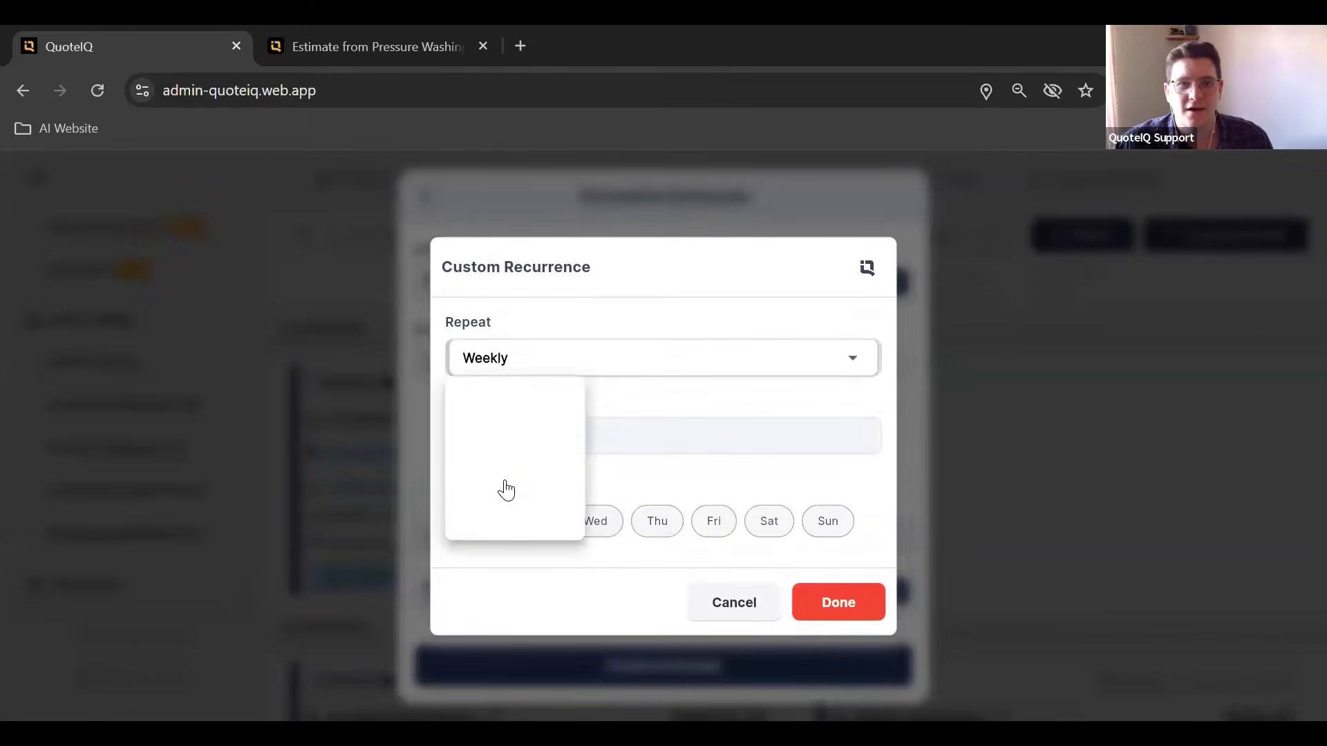
left_click(508, 480)
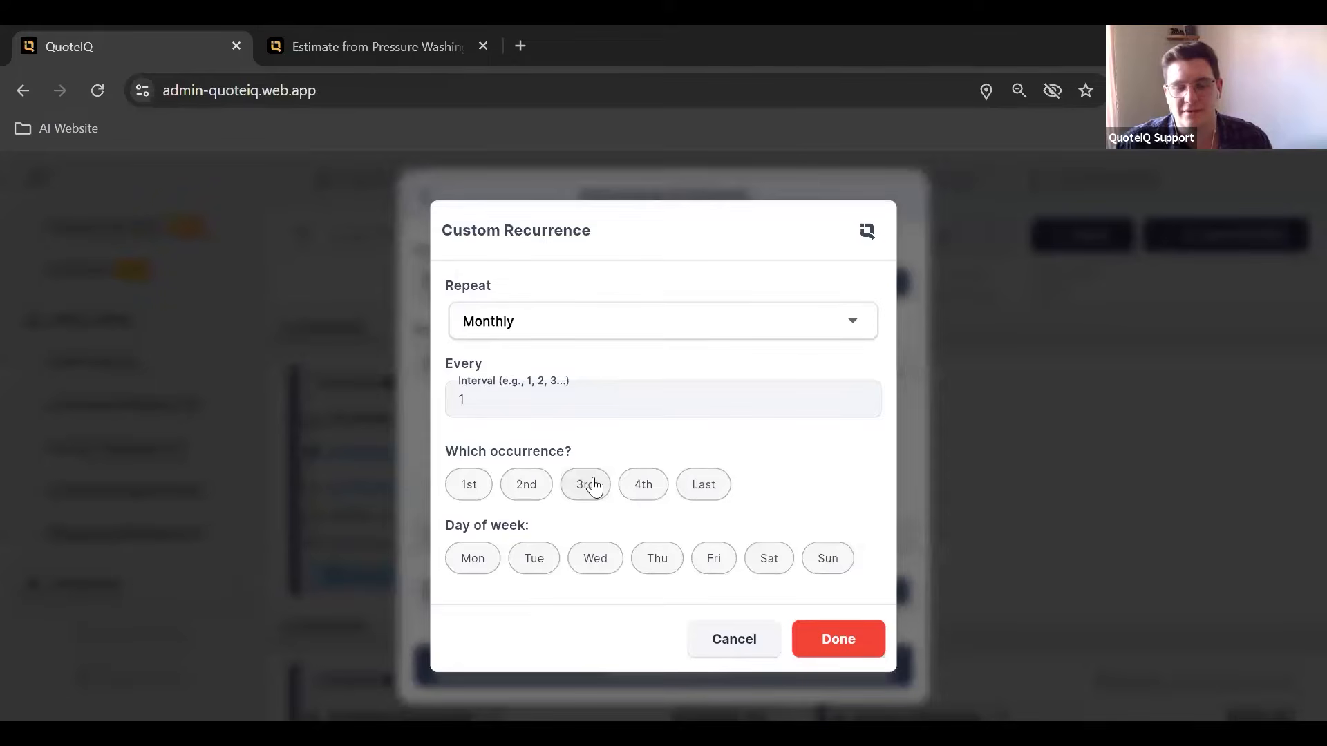
left_click(761, 631)
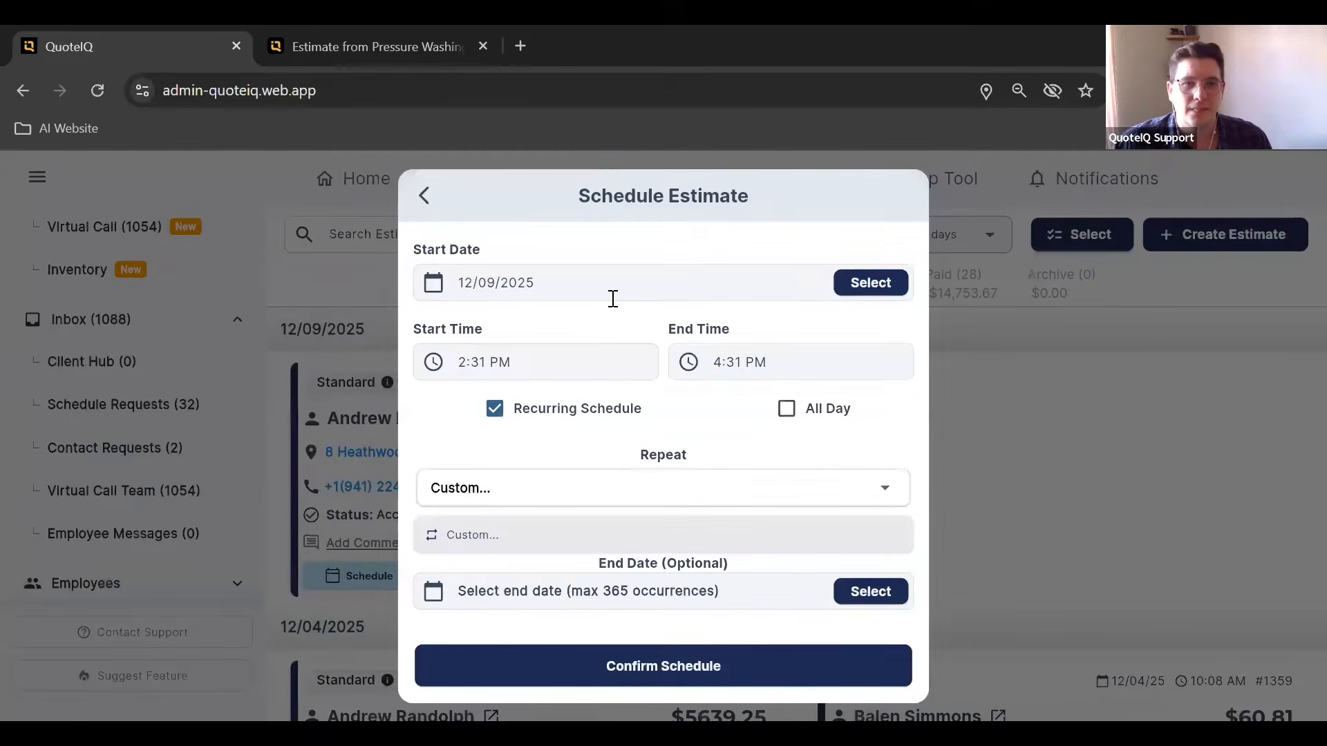
scroll(625, 304, "down", 2)
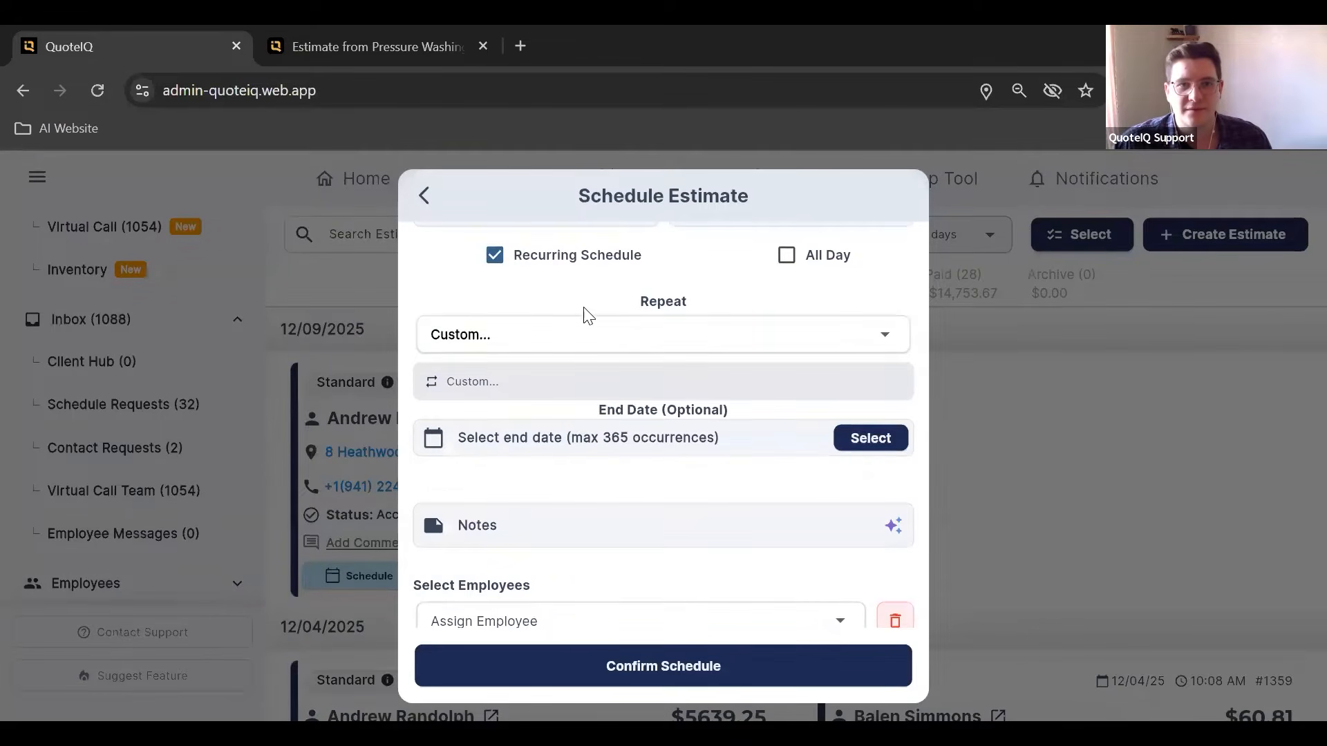
scroll(584, 318, "up", 2)
left_click(495, 408)
- Assign two employees to the scheduled job, the one with the blue marker and the one with the teal marker, leaving its notes empty
scroll(614, 328, "down", 1)
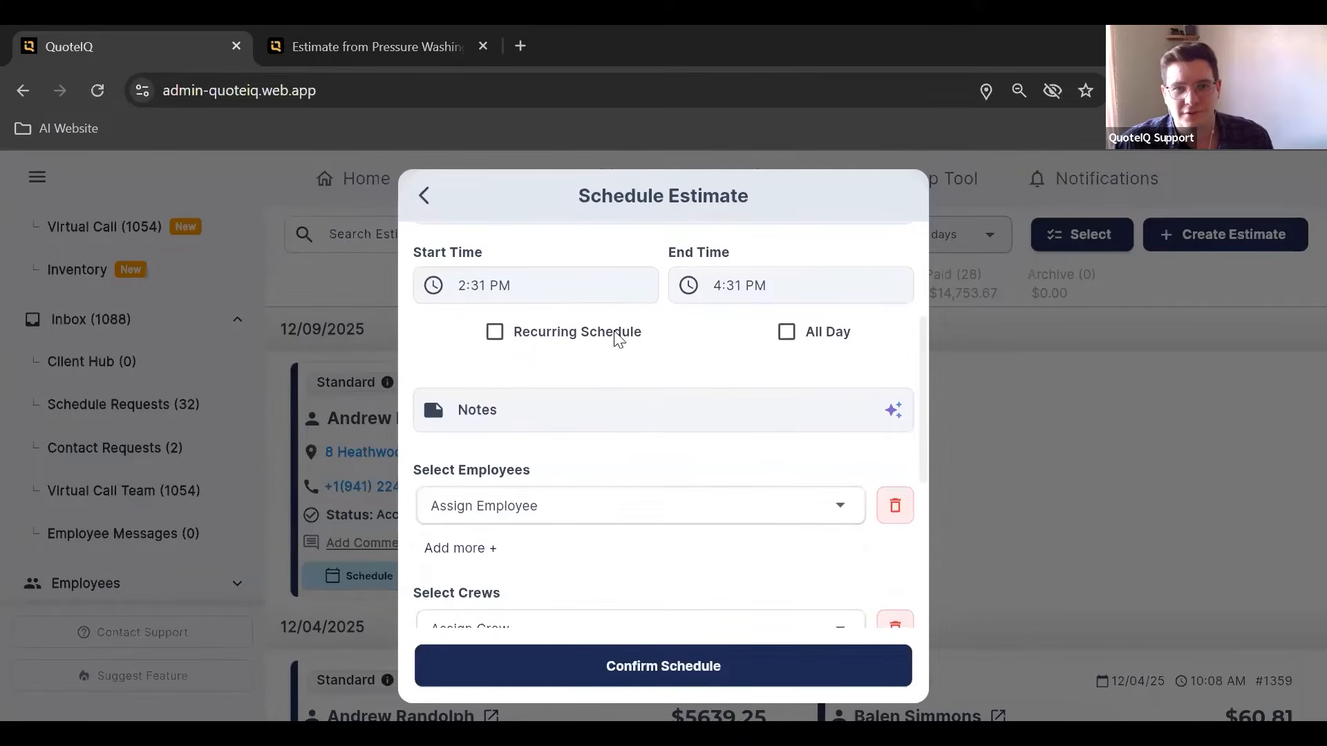
scroll(611, 315, "down", 1)
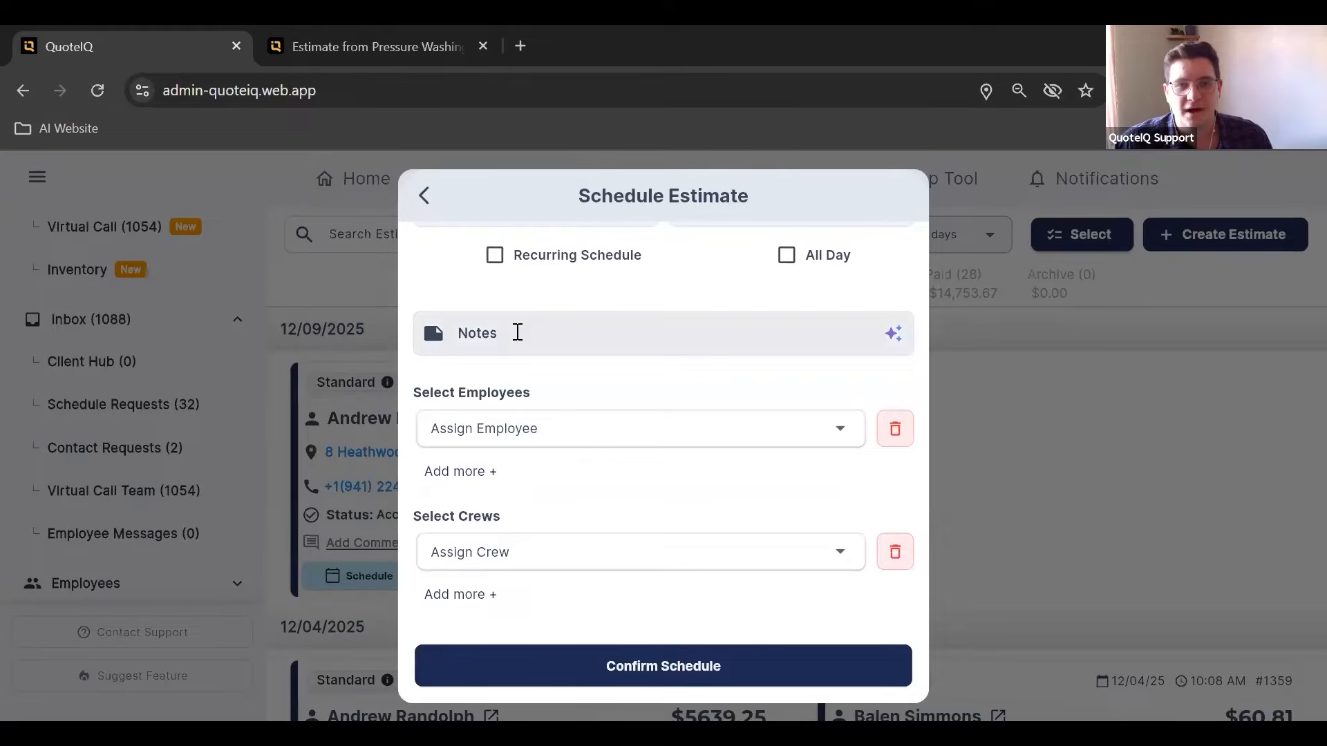
left_click(518, 331)
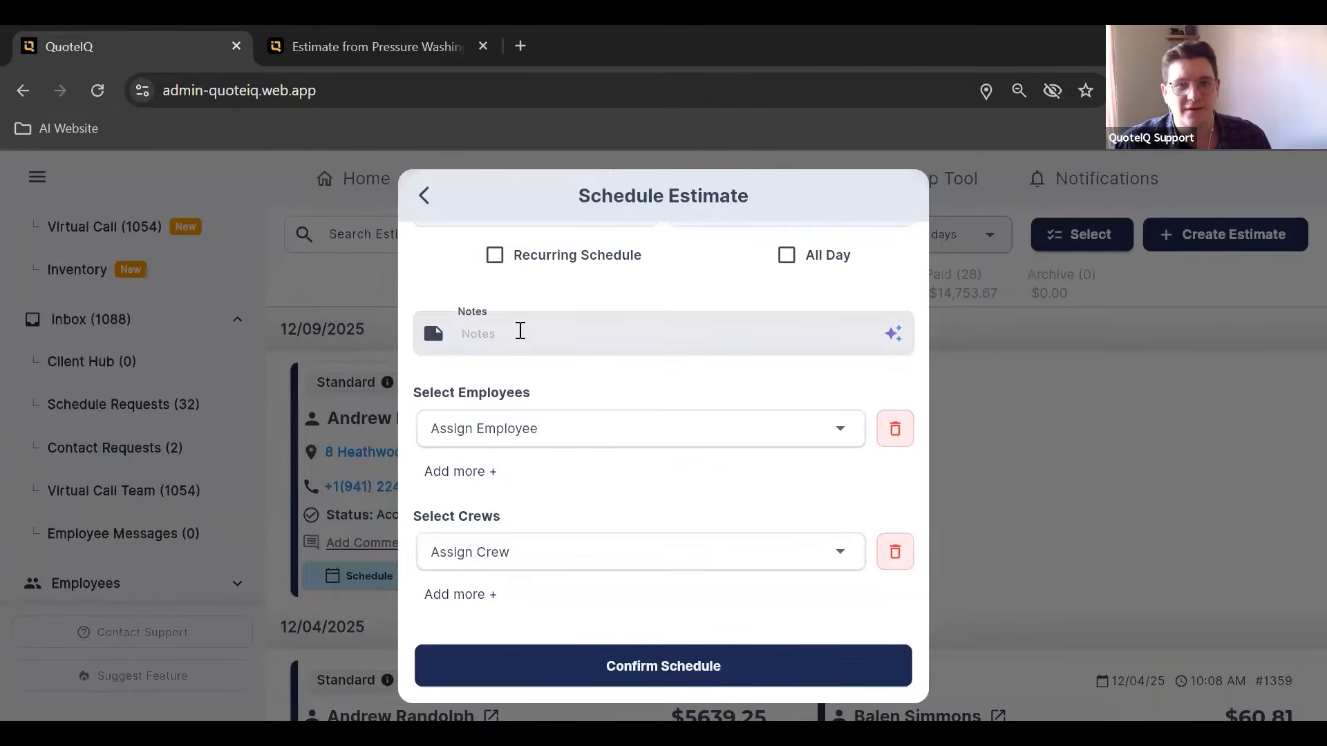
scroll(511, 345, "down", 1)
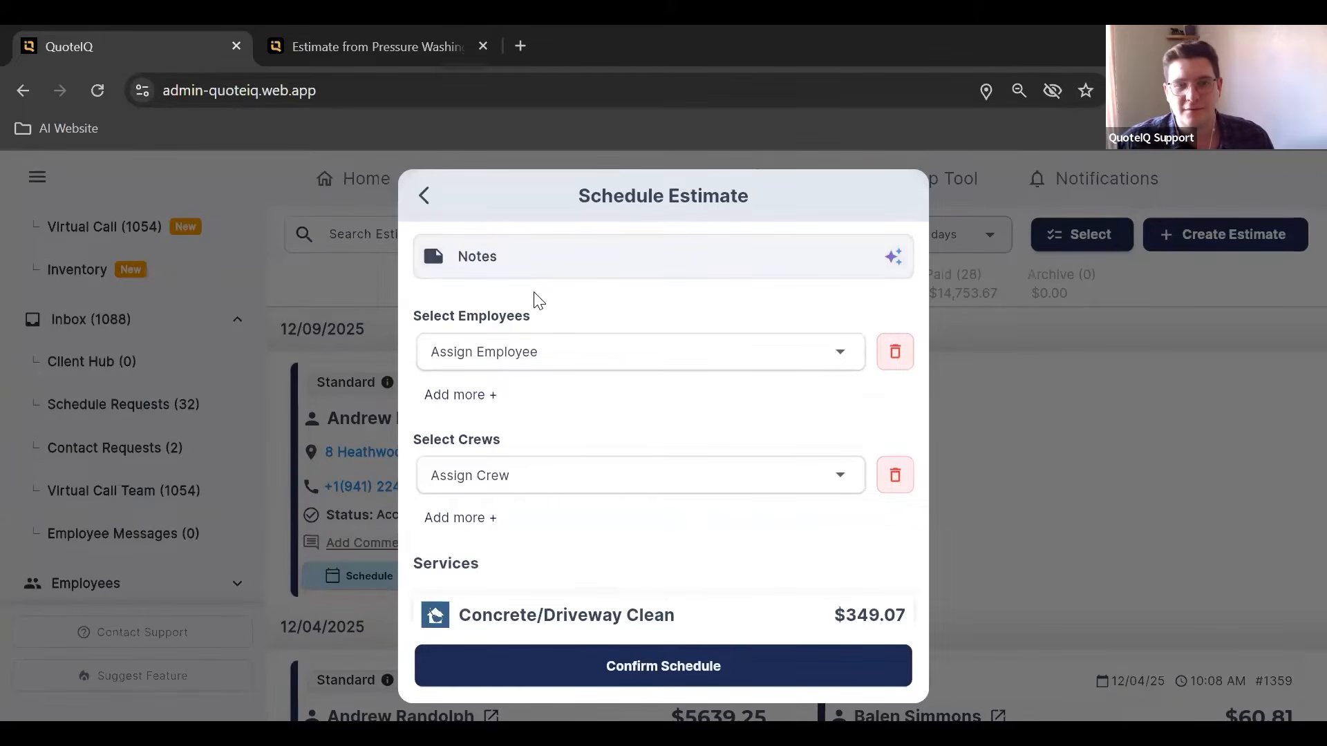
left_click(611, 353)
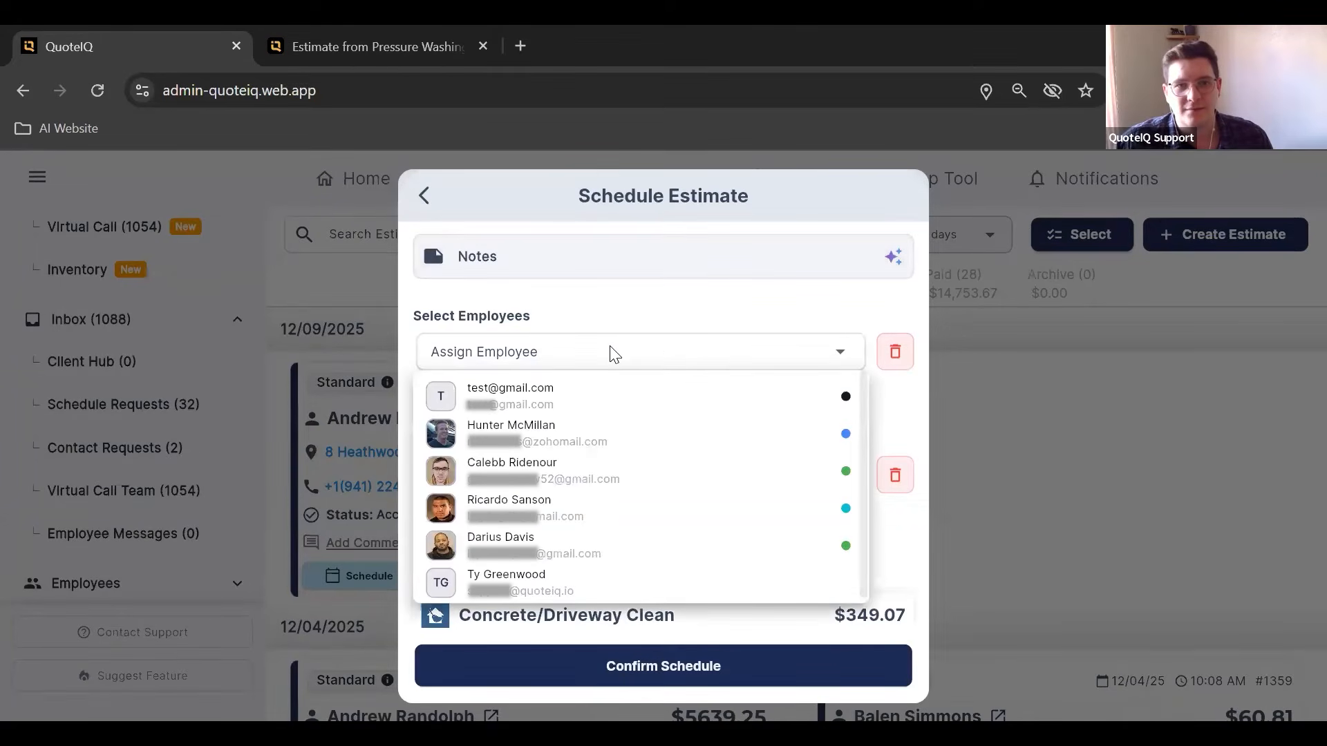
left_click(531, 446)
left_click(483, 394)
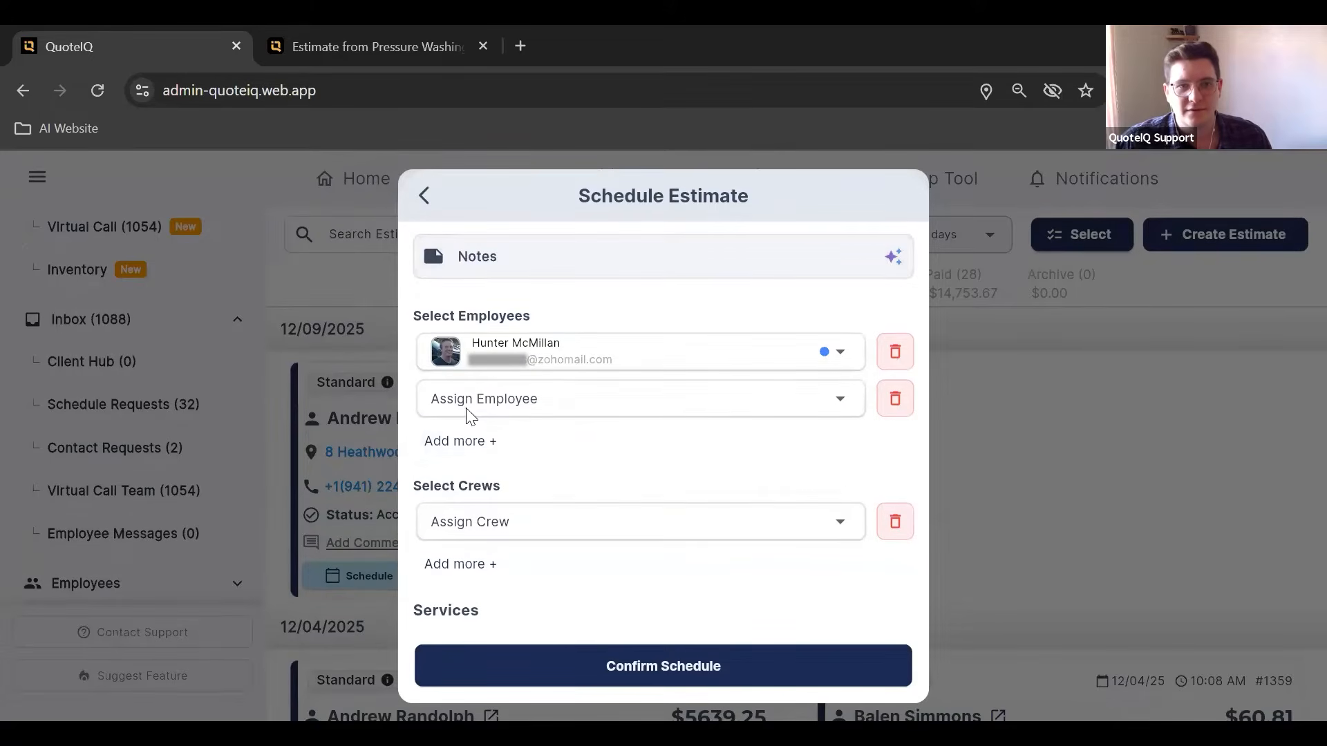
left_click(467, 411)
left_click(508, 522)
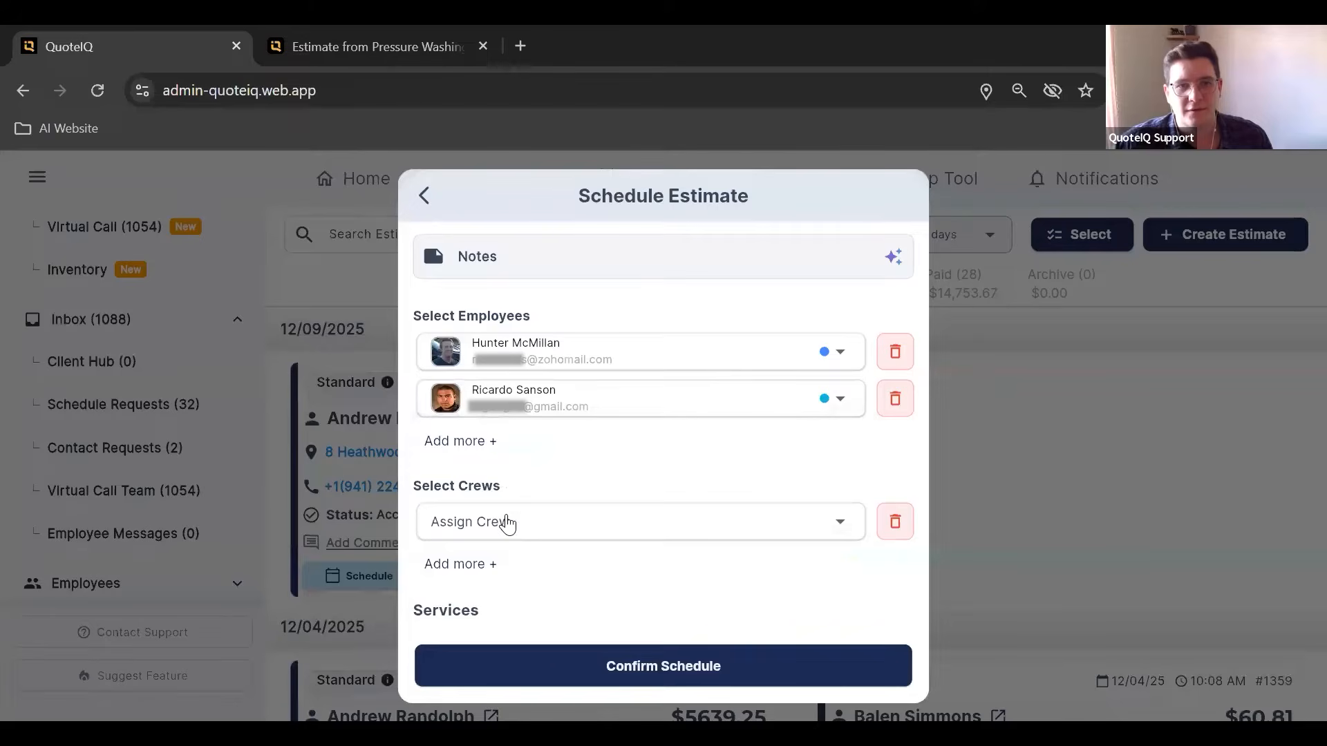
- View the available crews without assigning one, and confirm the schedule for the estimate
scroll(639, 439, "down", 1)
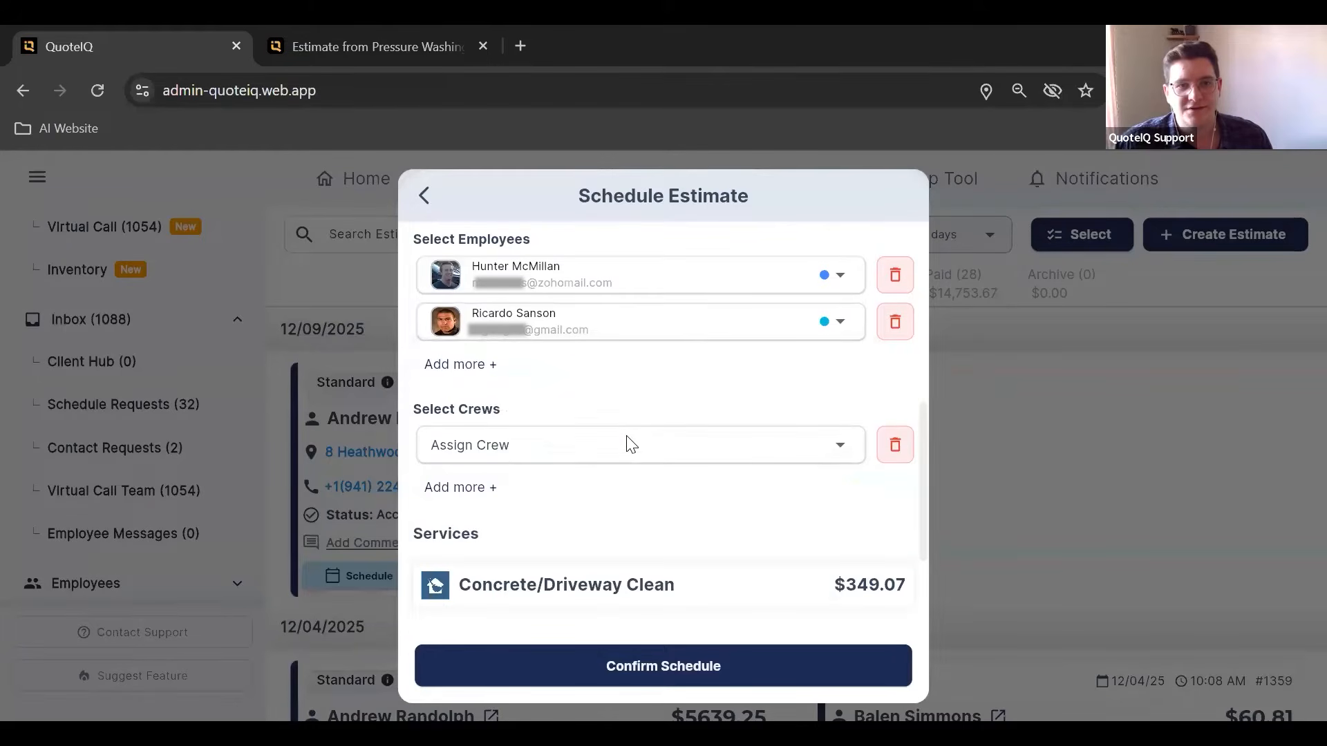
left_click(631, 444)
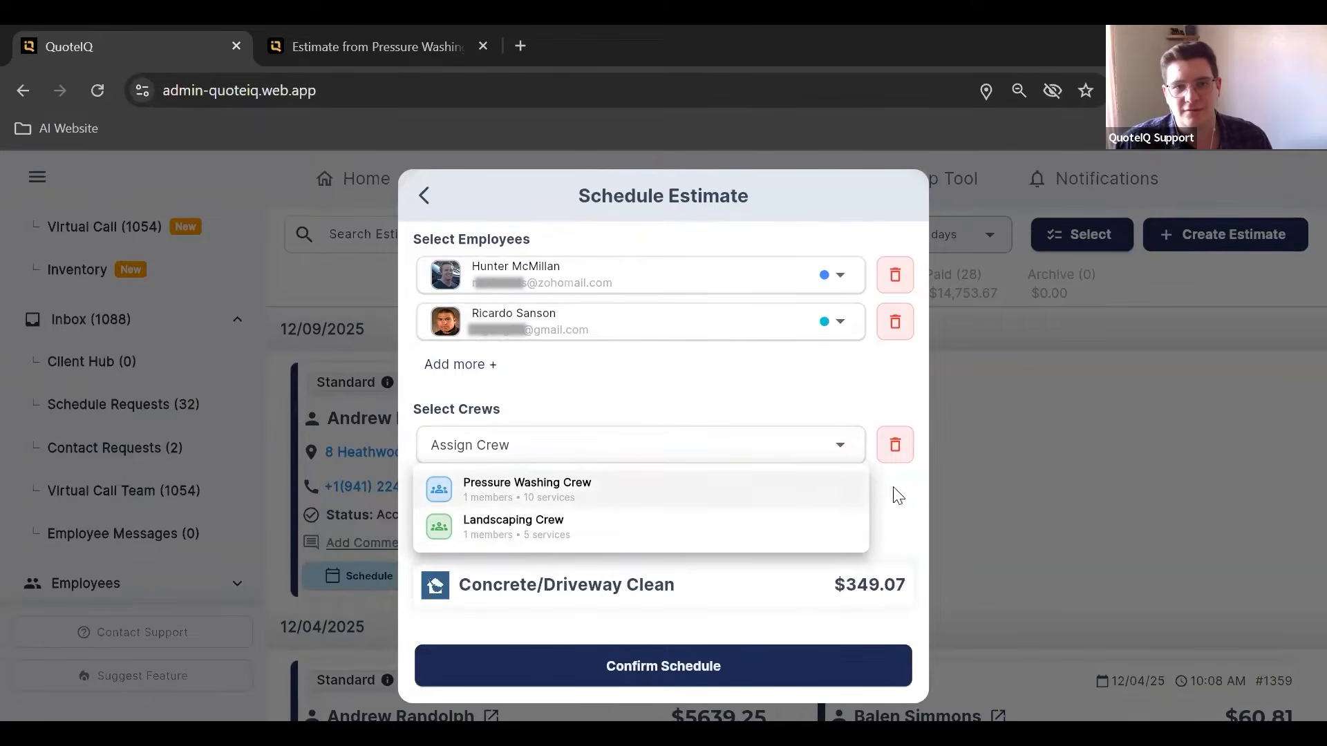
left_click(695, 384)
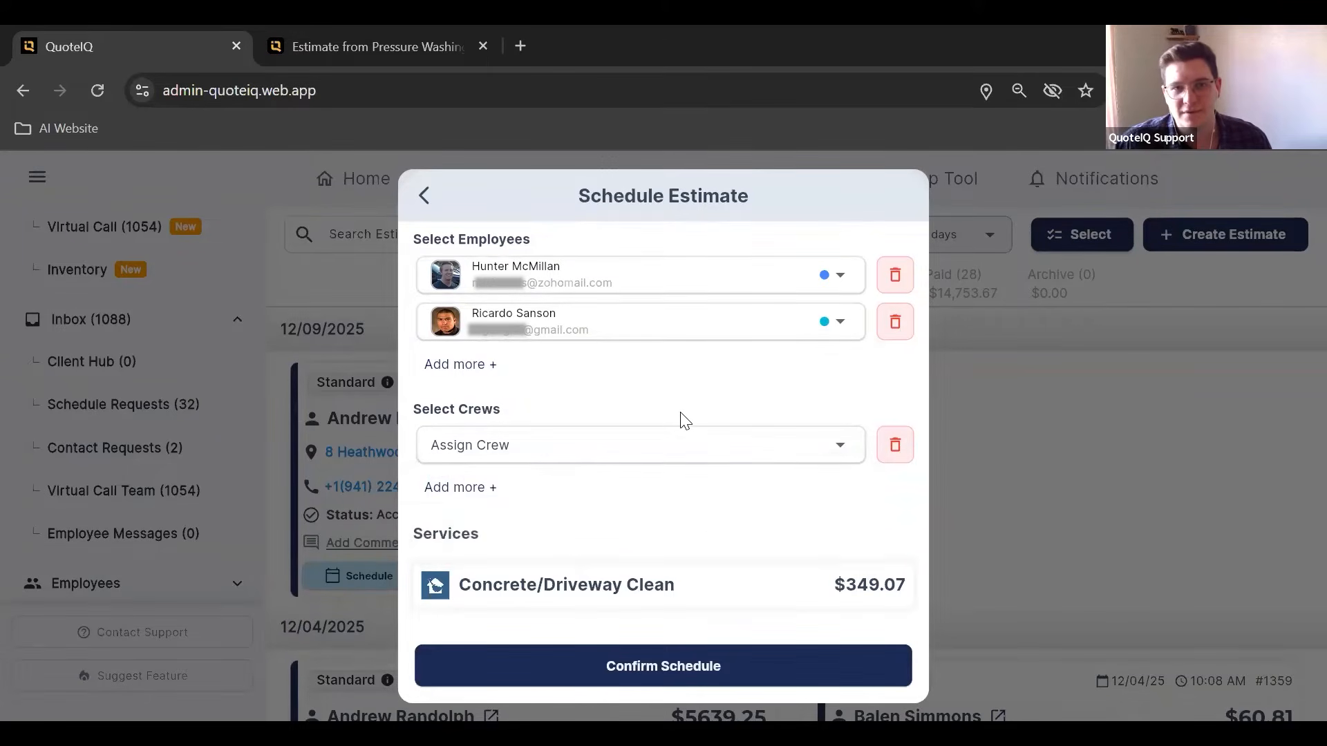
scroll(649, 425, "up", 3)
scroll(652, 388, "down", 5)
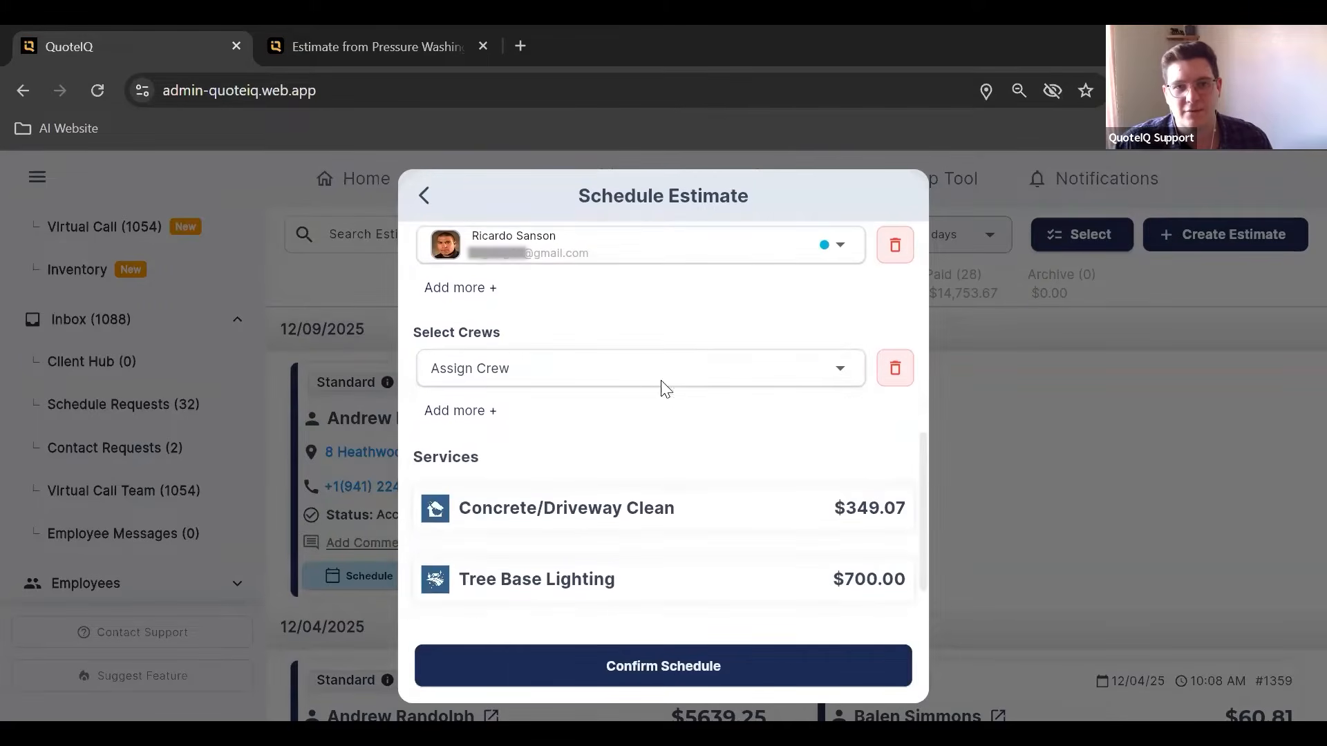
left_click(709, 678)
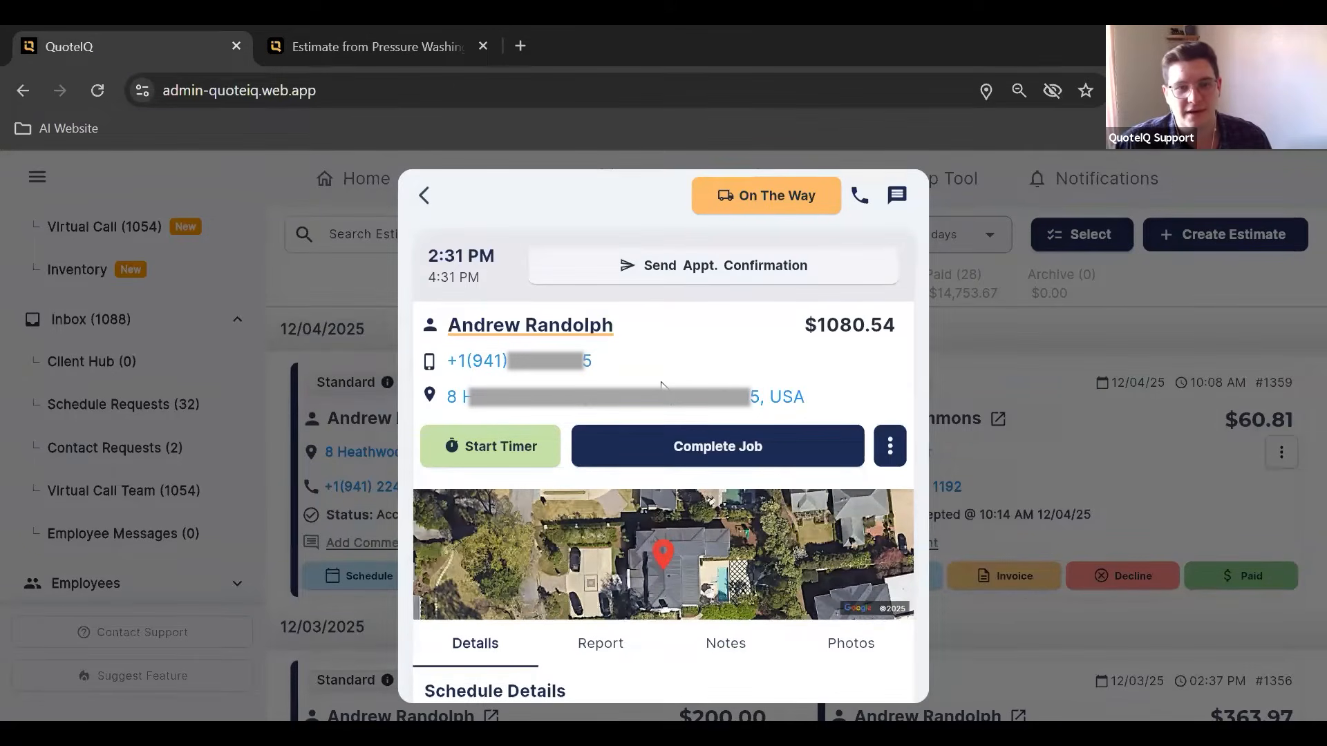
- Look over the scheduled $1080.54 job's summary and close it
scroll(701, 318, "down", 1)
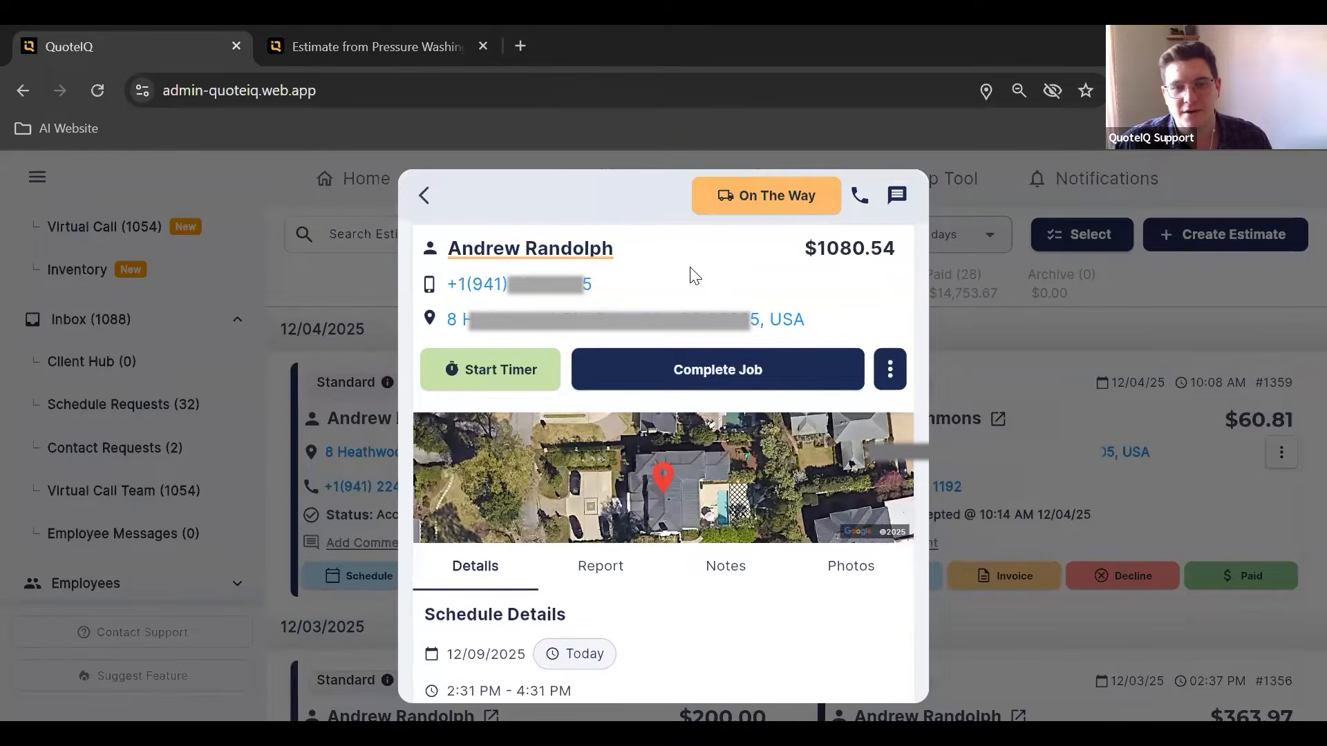
scroll(915, 308, "up", 1)
left_click(937, 331)
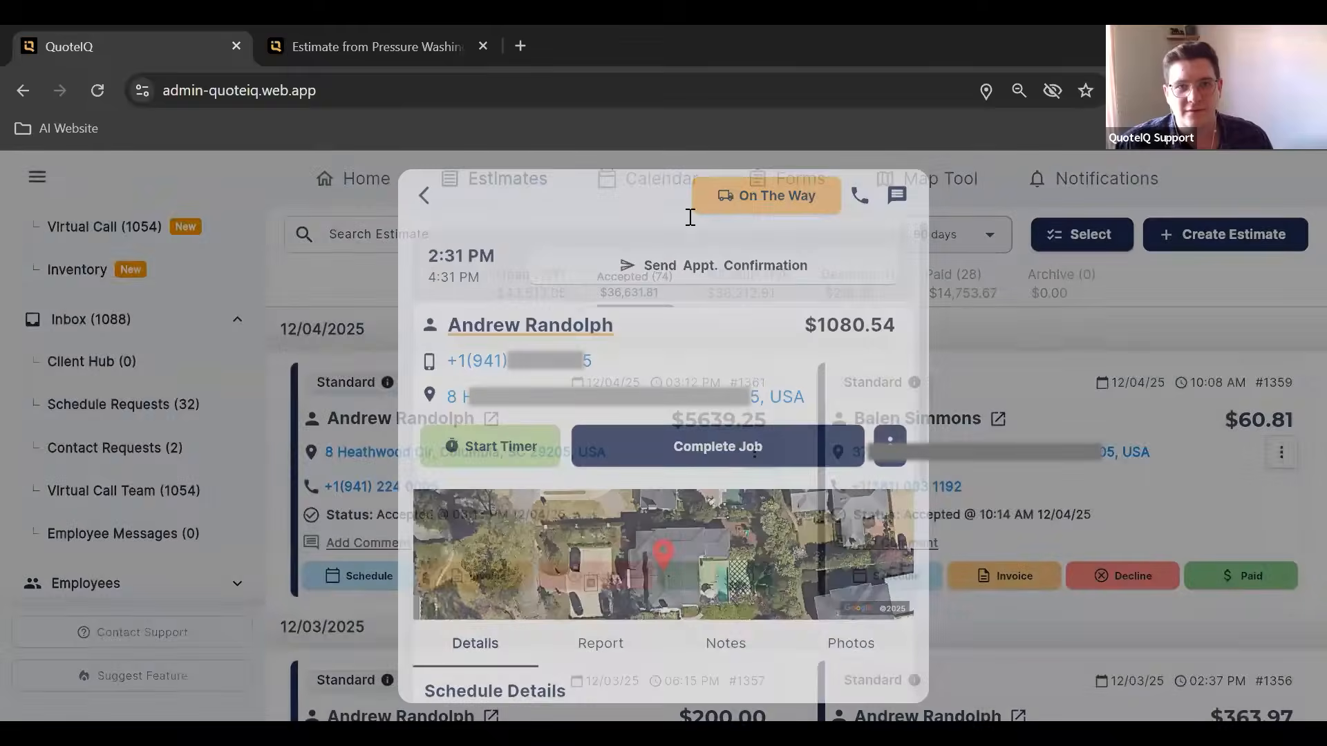
- Browse the Job List's status filter options and view the details of the $900.95 Pest Control job
scroll(164, 431, "up", 3)
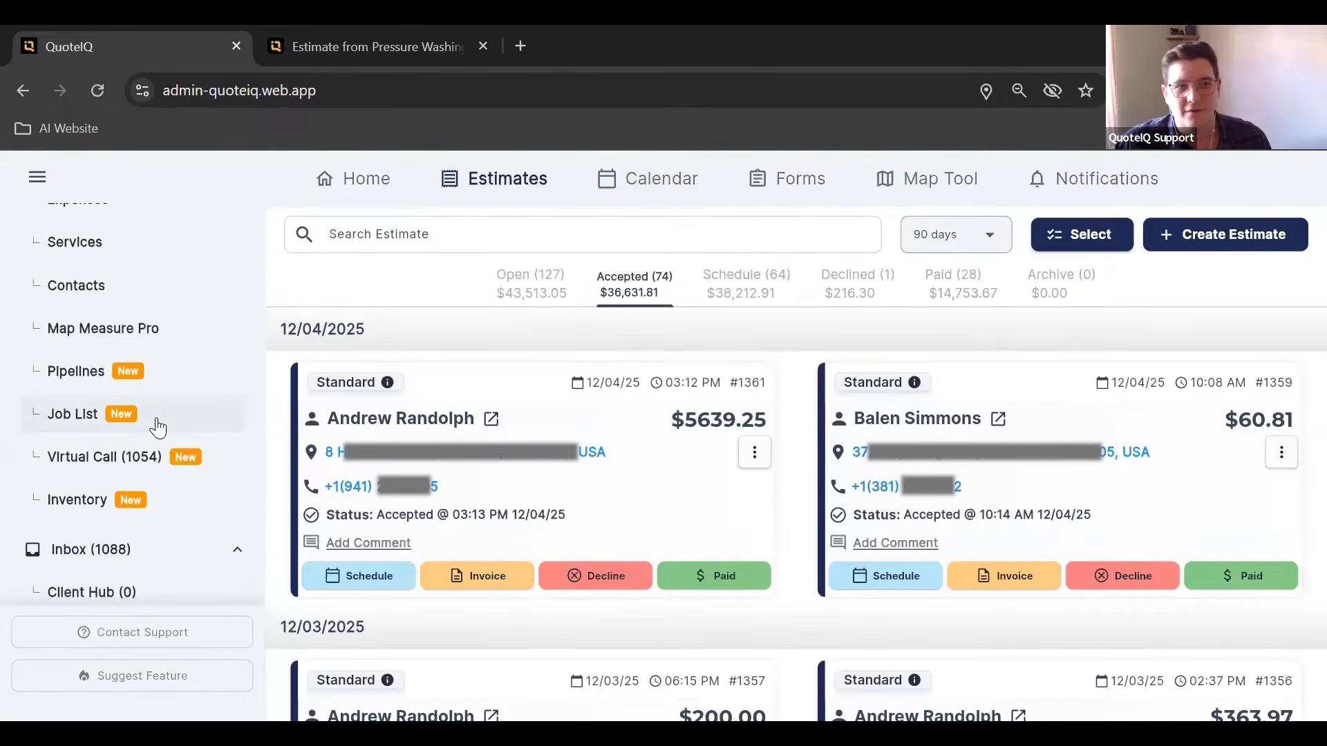
left_click(161, 421)
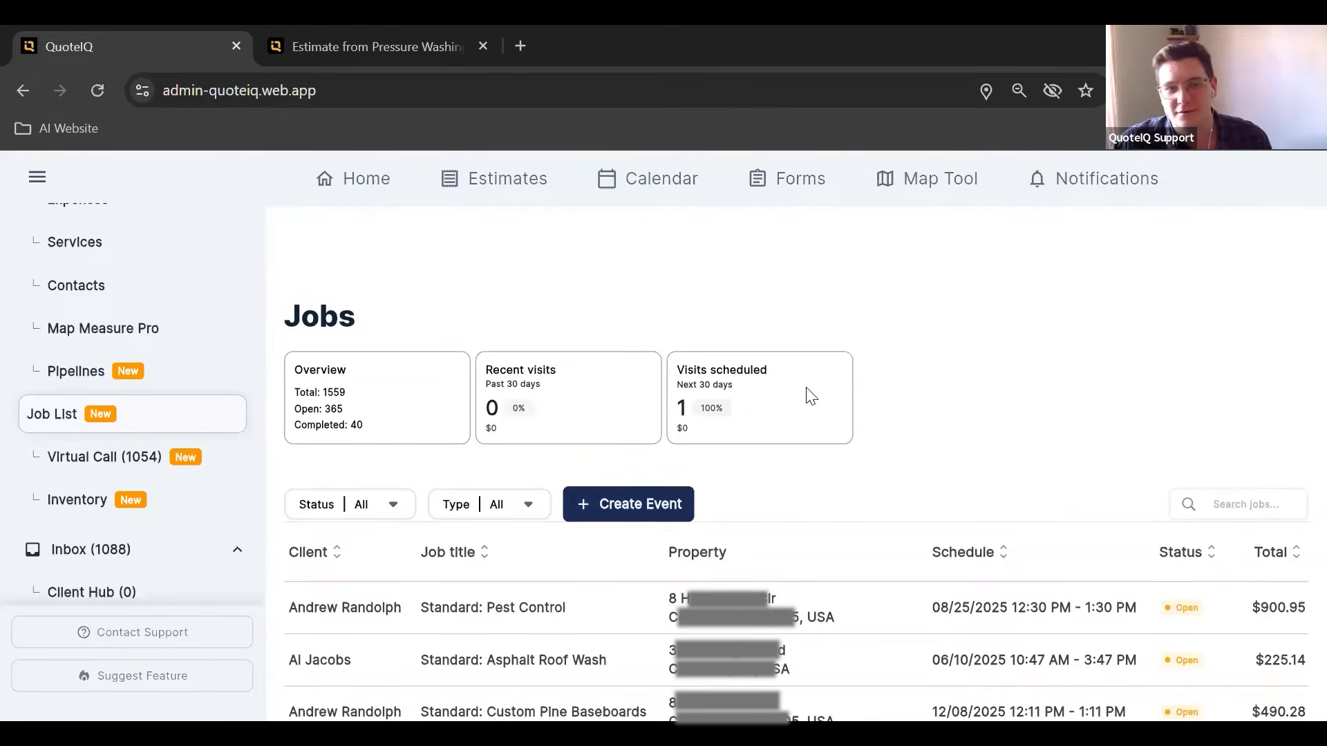
left_click(334, 509)
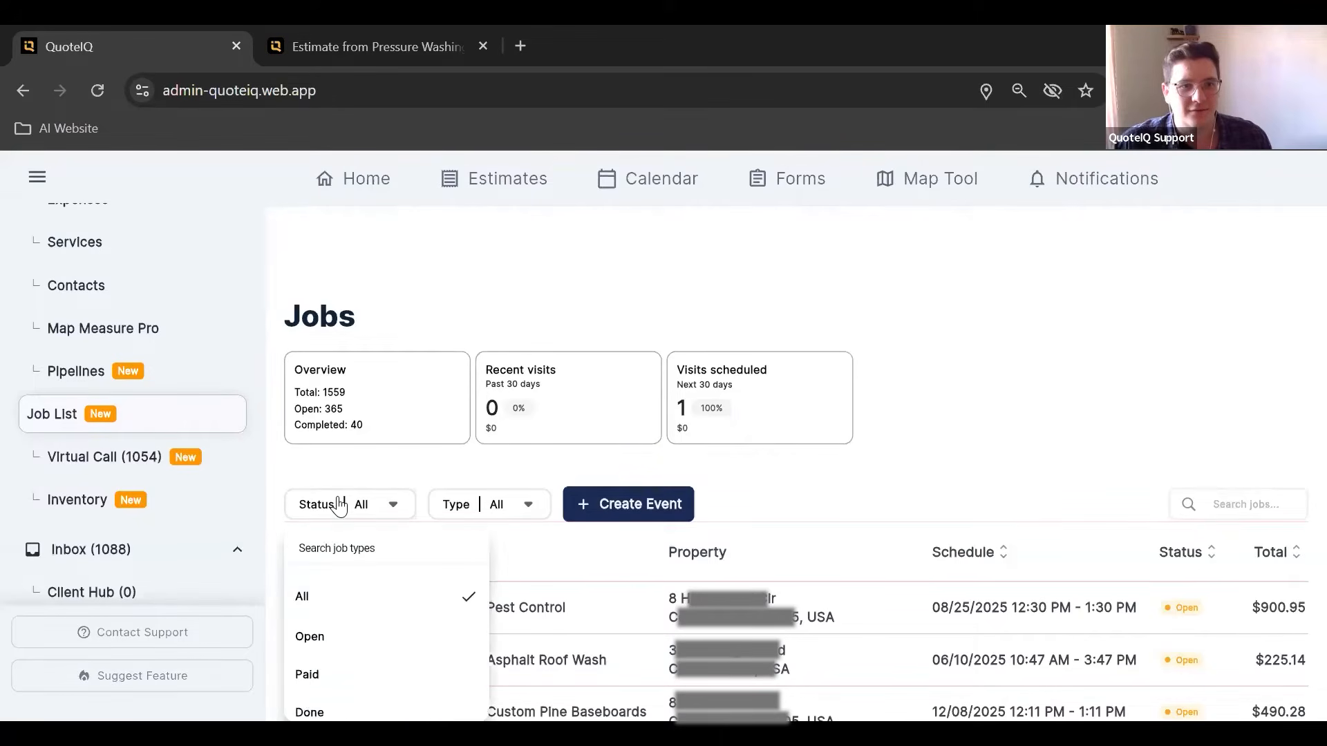
left_click(504, 506)
scroll(843, 409, "down", 1)
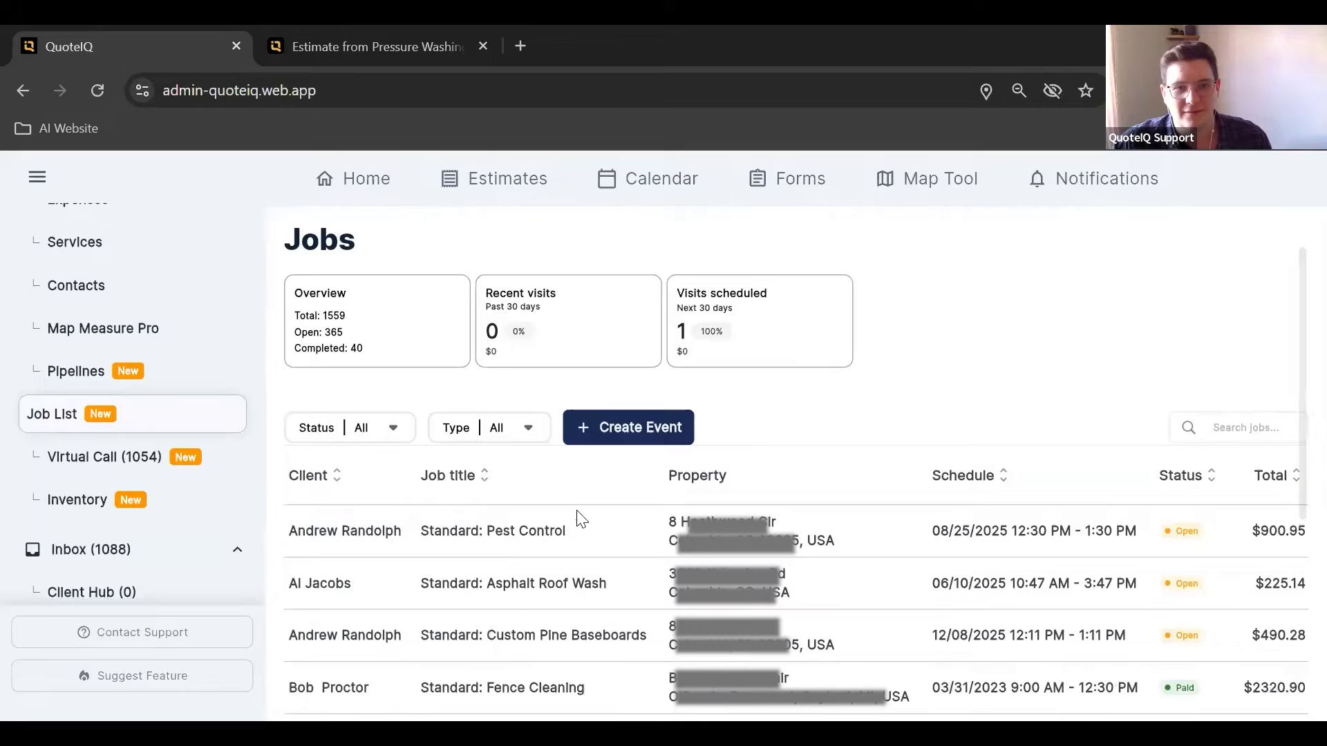
left_click(333, 532)
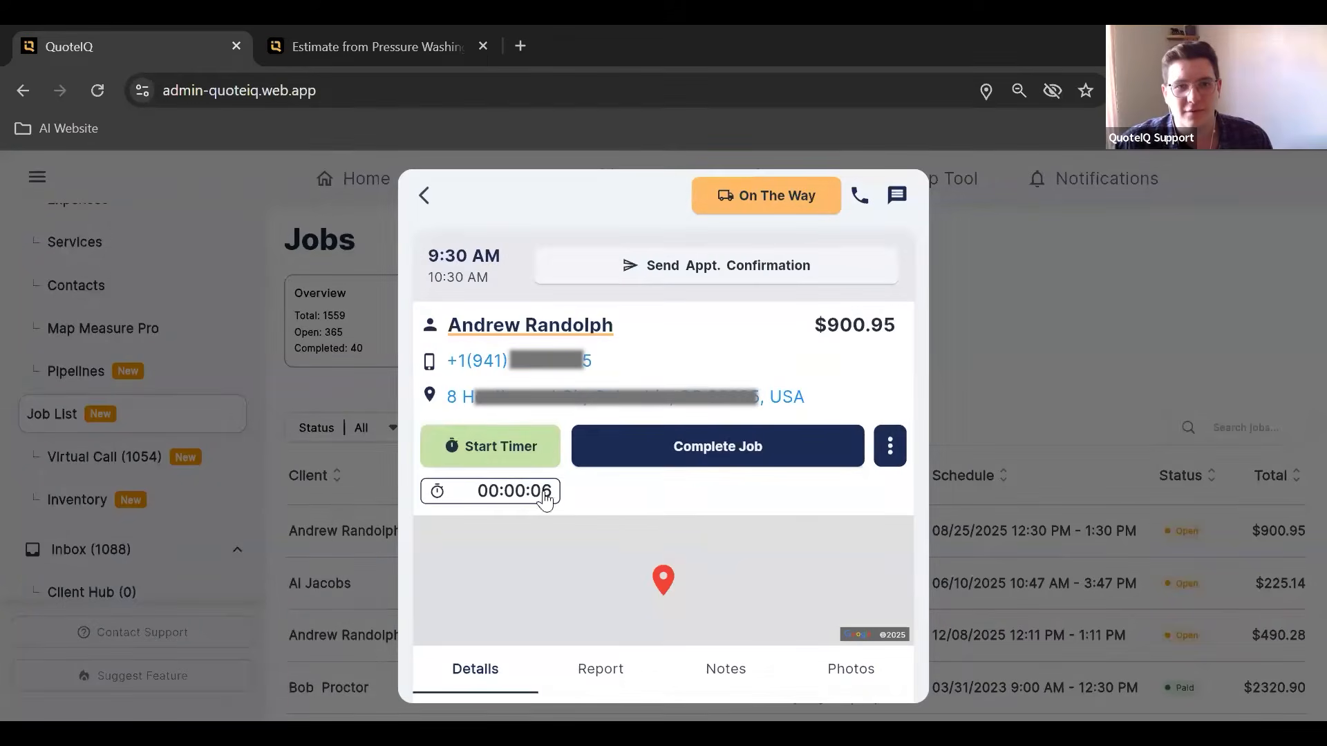
left_click(1019, 380)
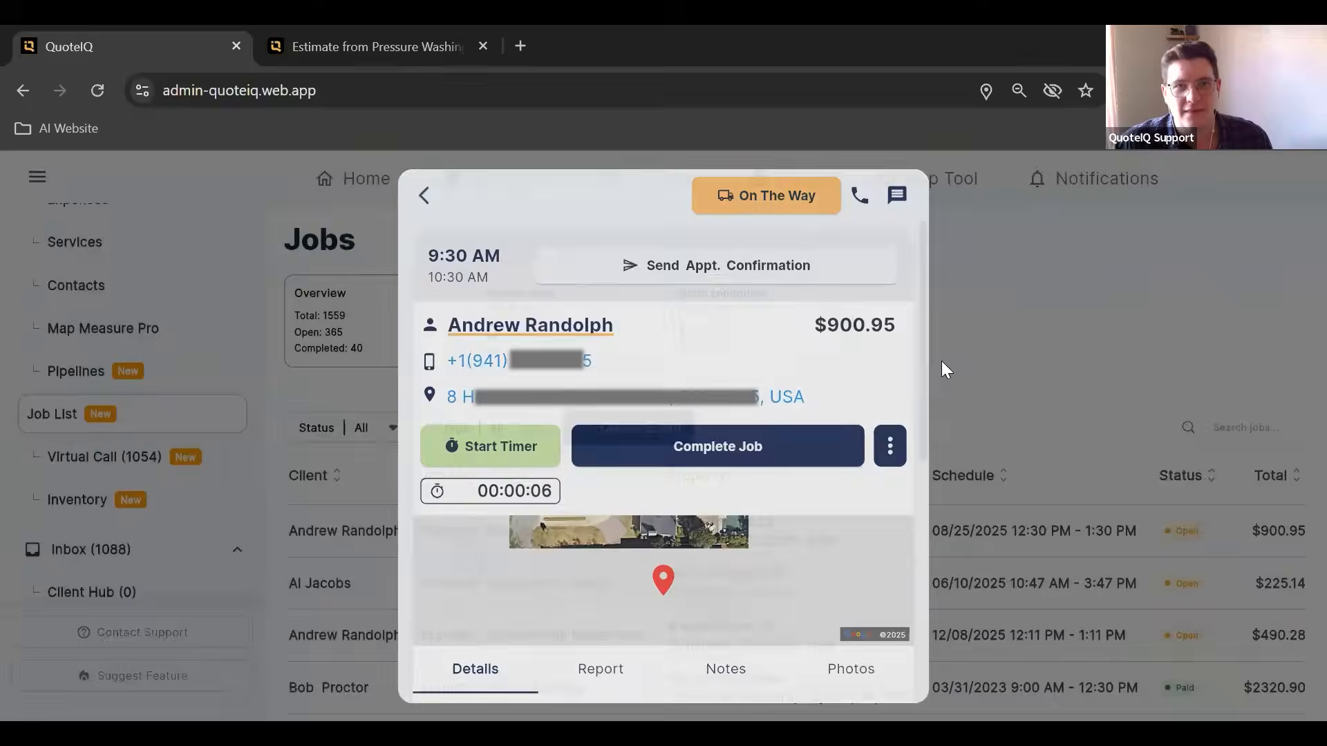
- Open the calendar and view the schedule details and services of the 2:31 PM job on December 9, 2025
left_click(651, 190)
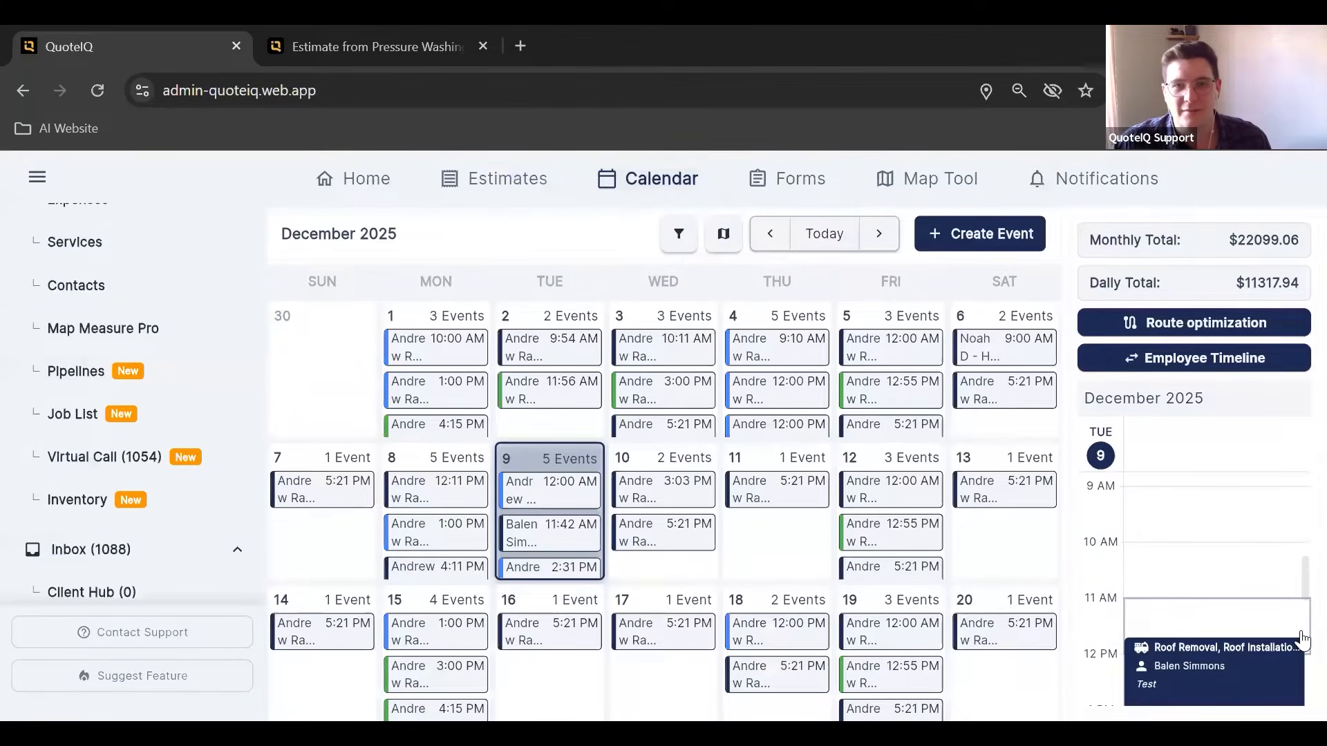
scroll(1134, 525, "down", 3)
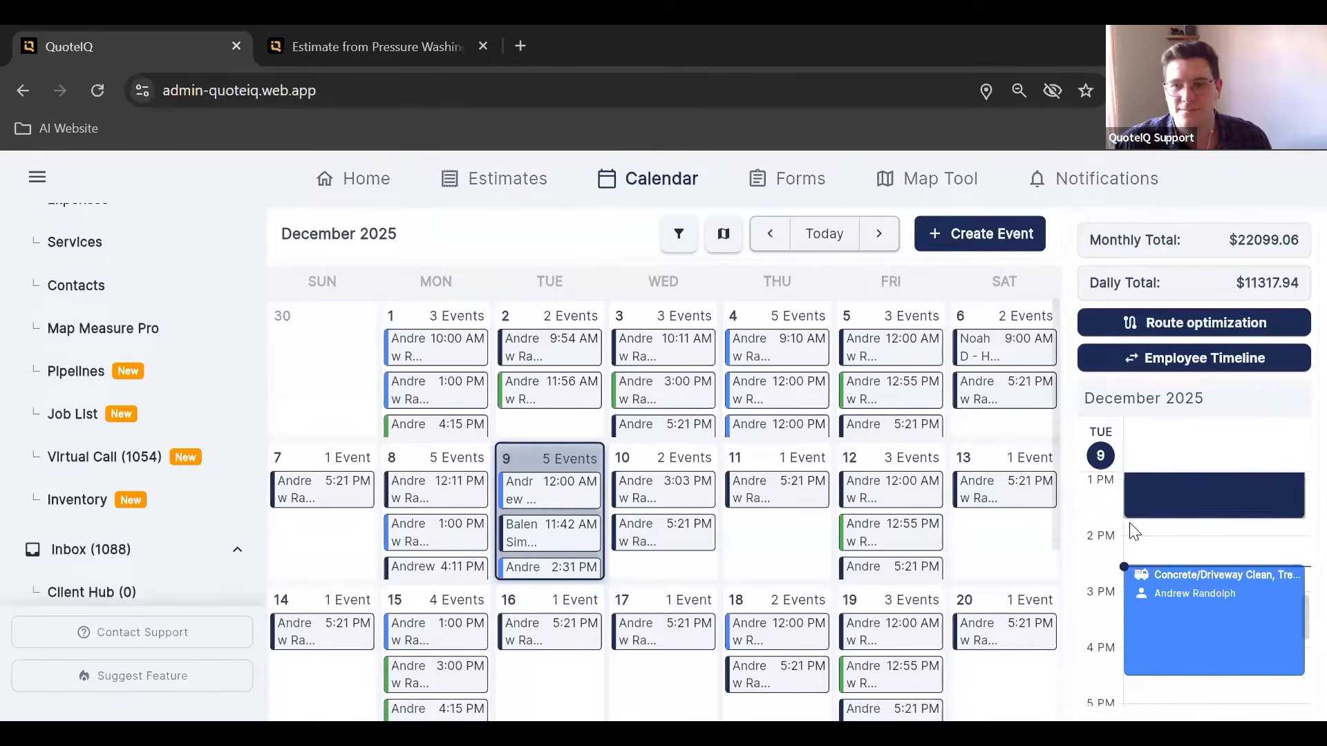
left_click(1223, 624)
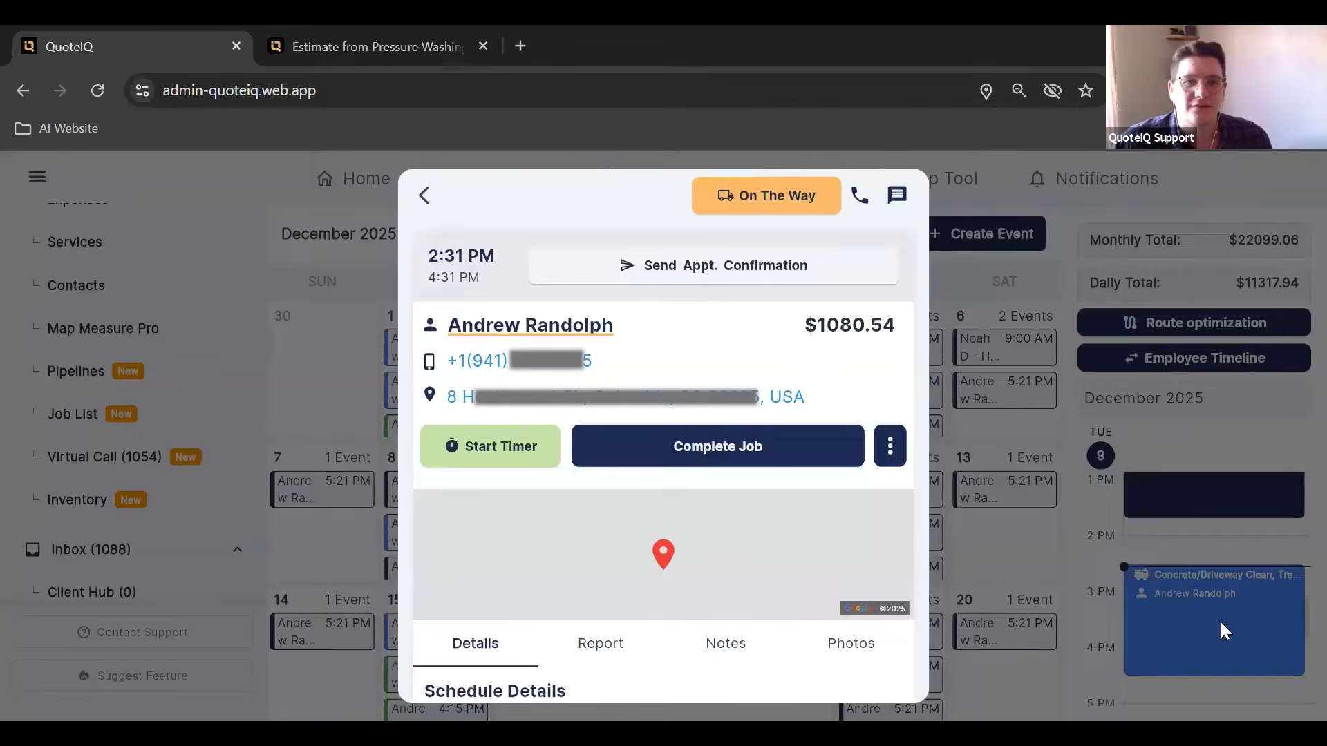
scroll(731, 373, "down", 3)
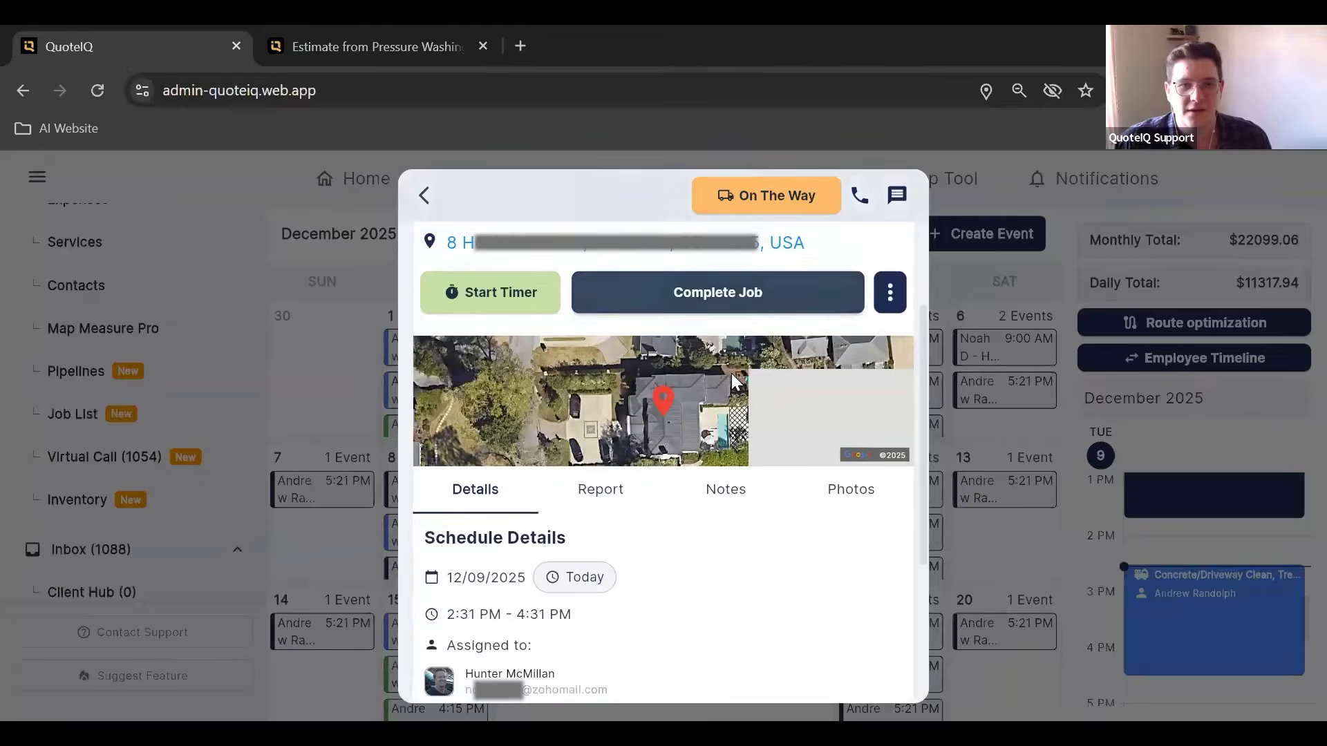
scroll(726, 380, "down", 2)
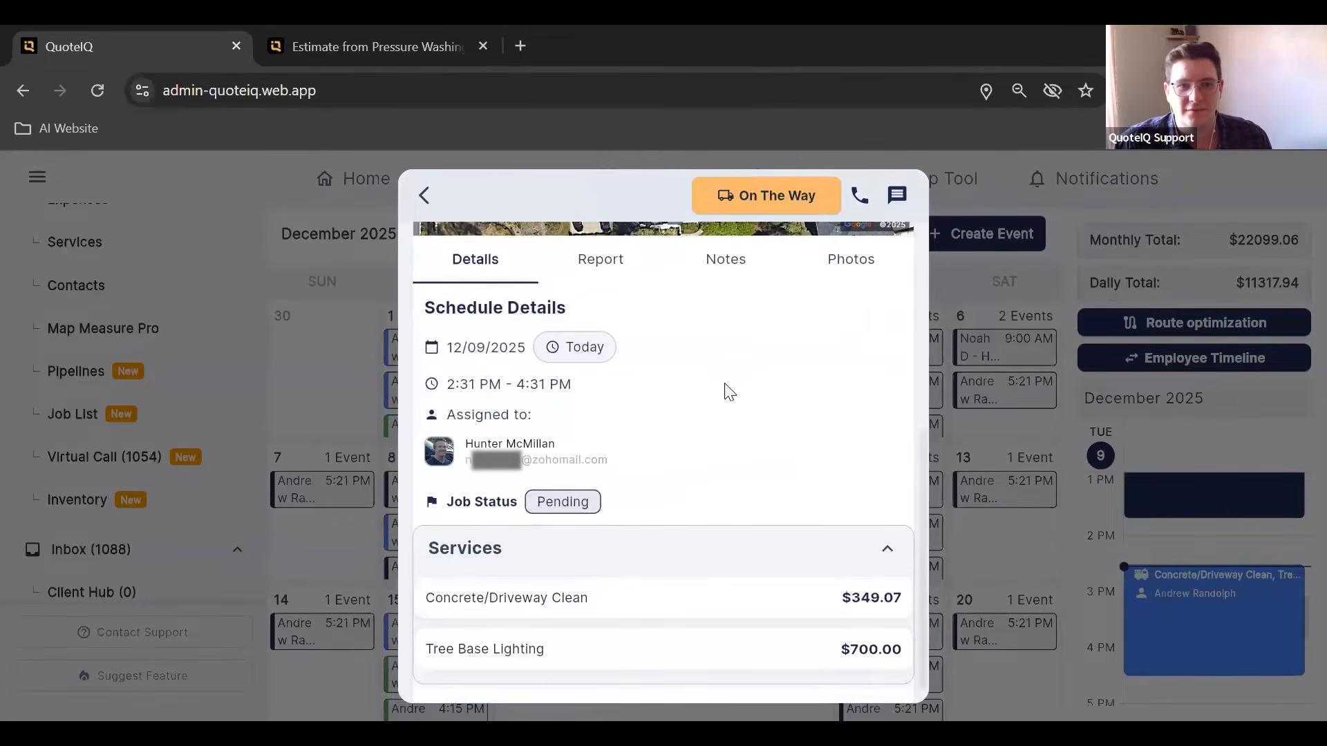
- View the notes and photos sections of the 2:31 PM calendar job
scroll(716, 400, "up", 1)
left_click(730, 349)
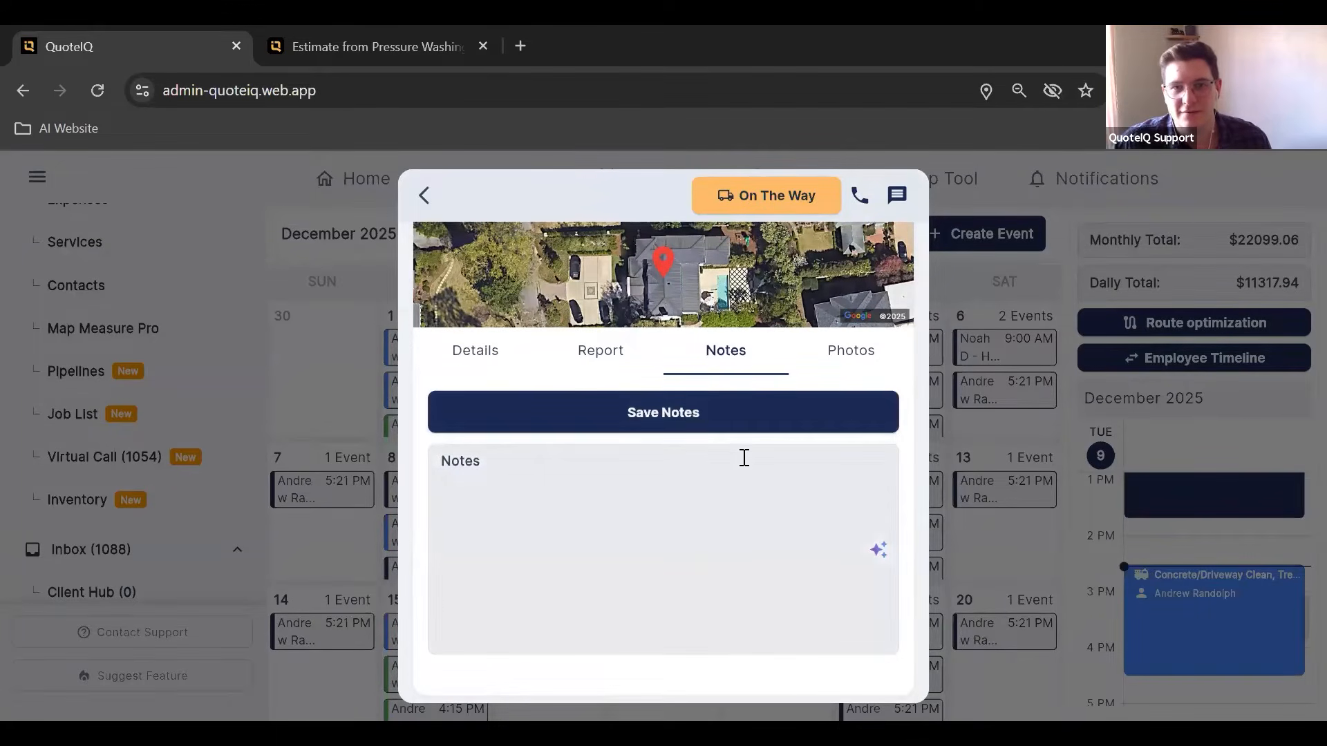
left_click(850, 351)
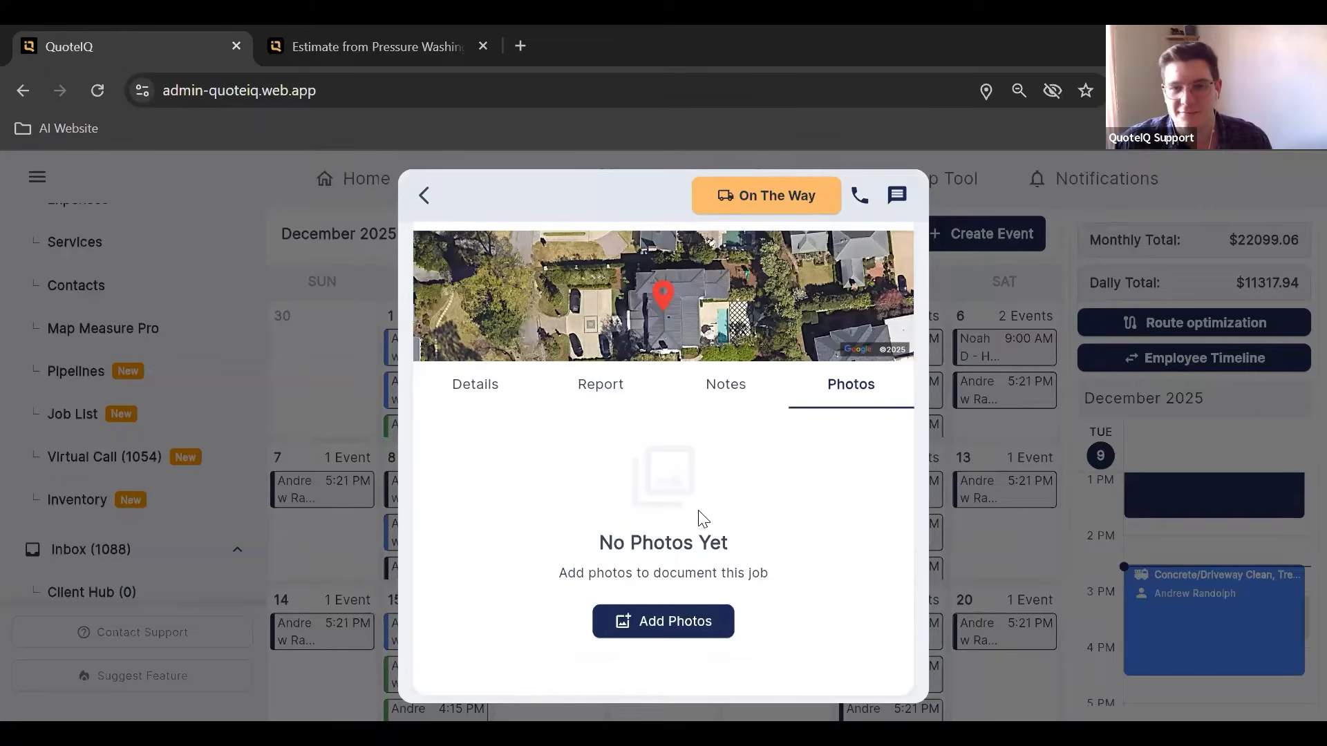
- View the calendar job's report, examining its profit margin, line items and labor entries
left_click(593, 385)
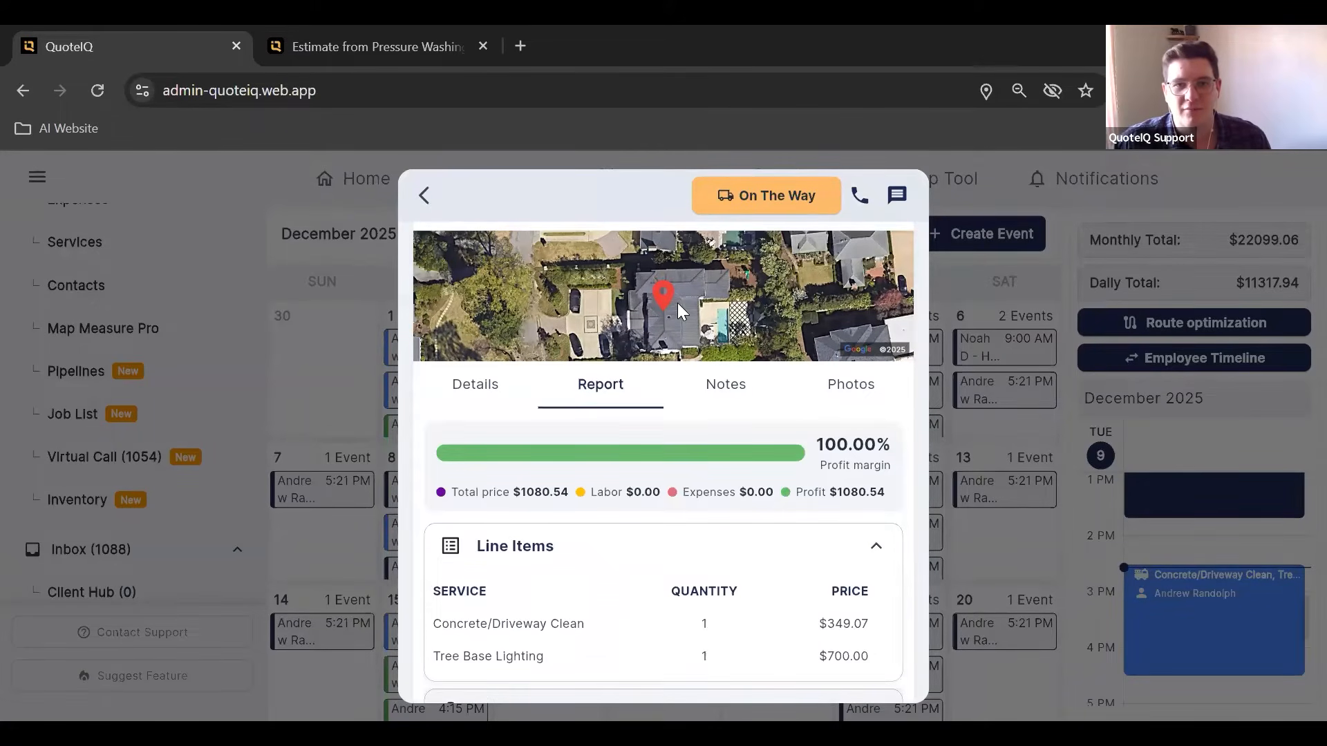
scroll(681, 311, "down", 1)
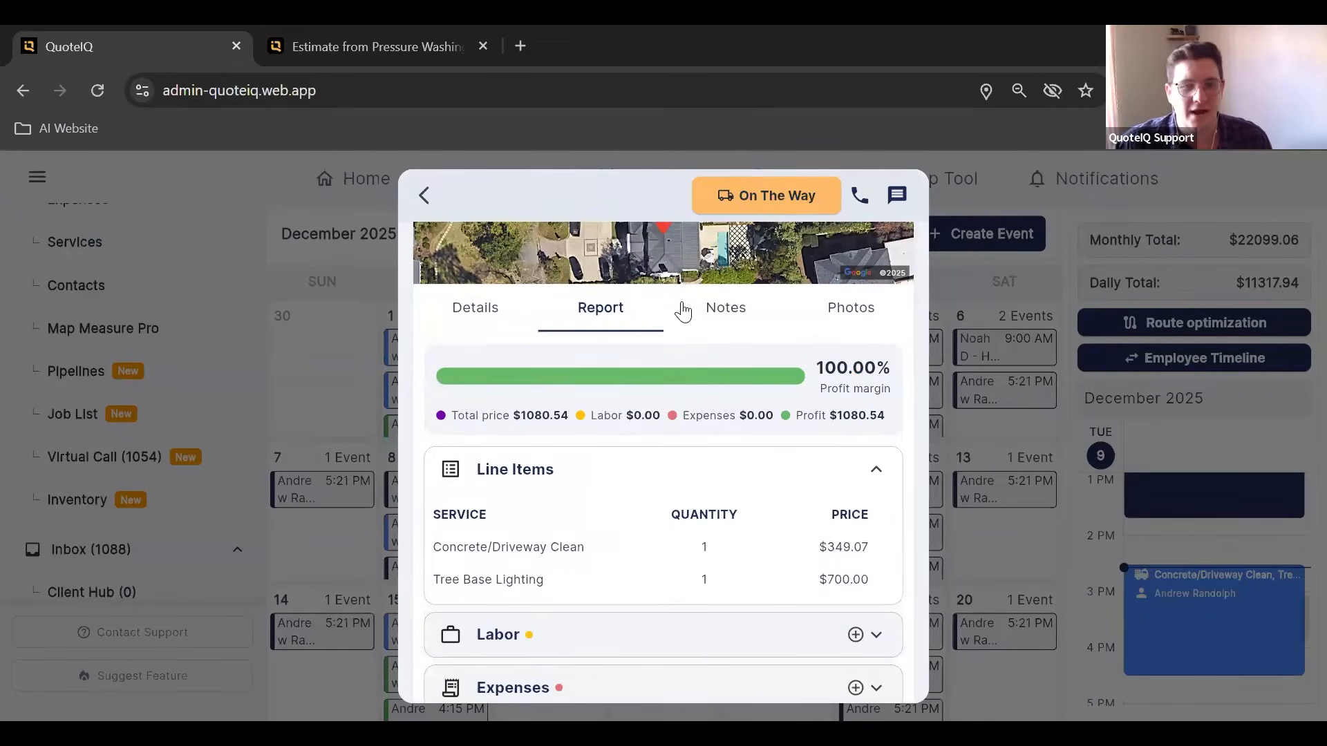
scroll(578, 474, "down", 1)
left_click(568, 584)
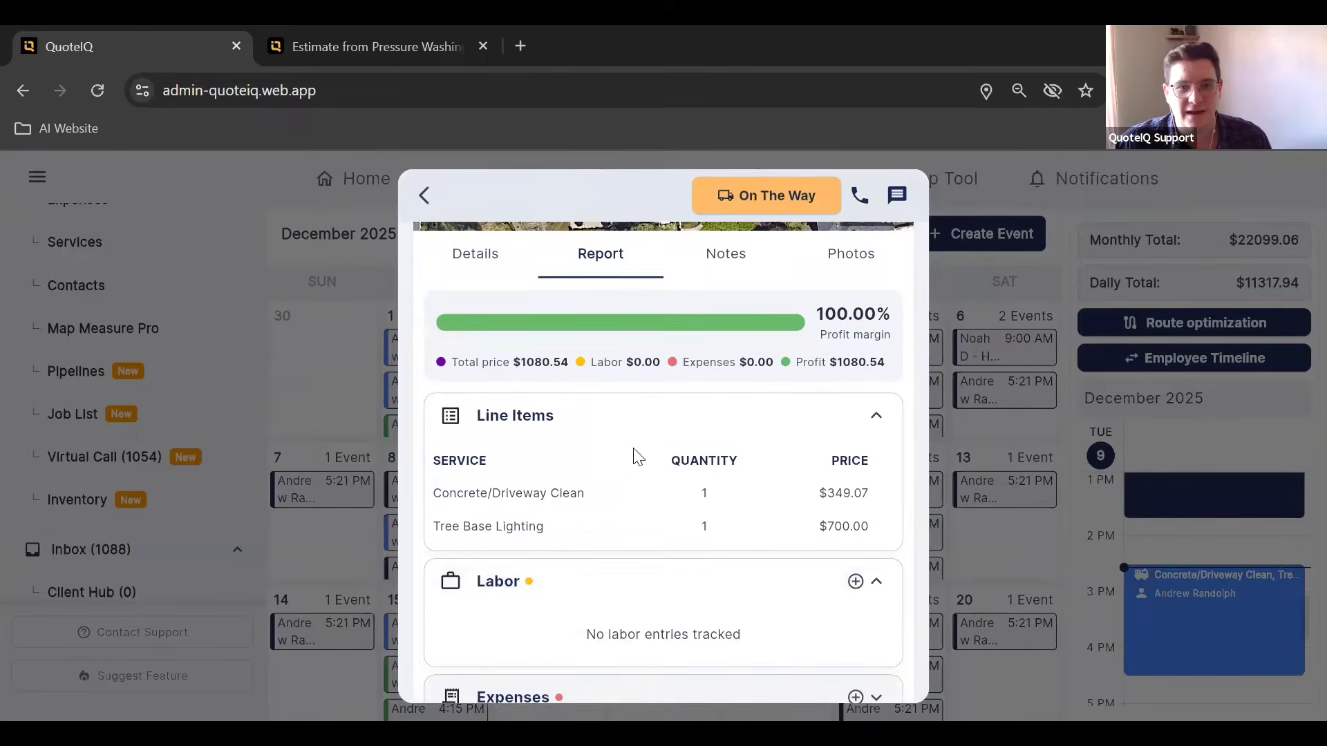
- Open a new labor time entry for the job and choose the second employee listed
scroll(630, 453, "down", 1)
left_click(856, 517)
scroll(630, 473, "down", 1)
scroll(630, 473, "up", 1)
left_click(553, 404)
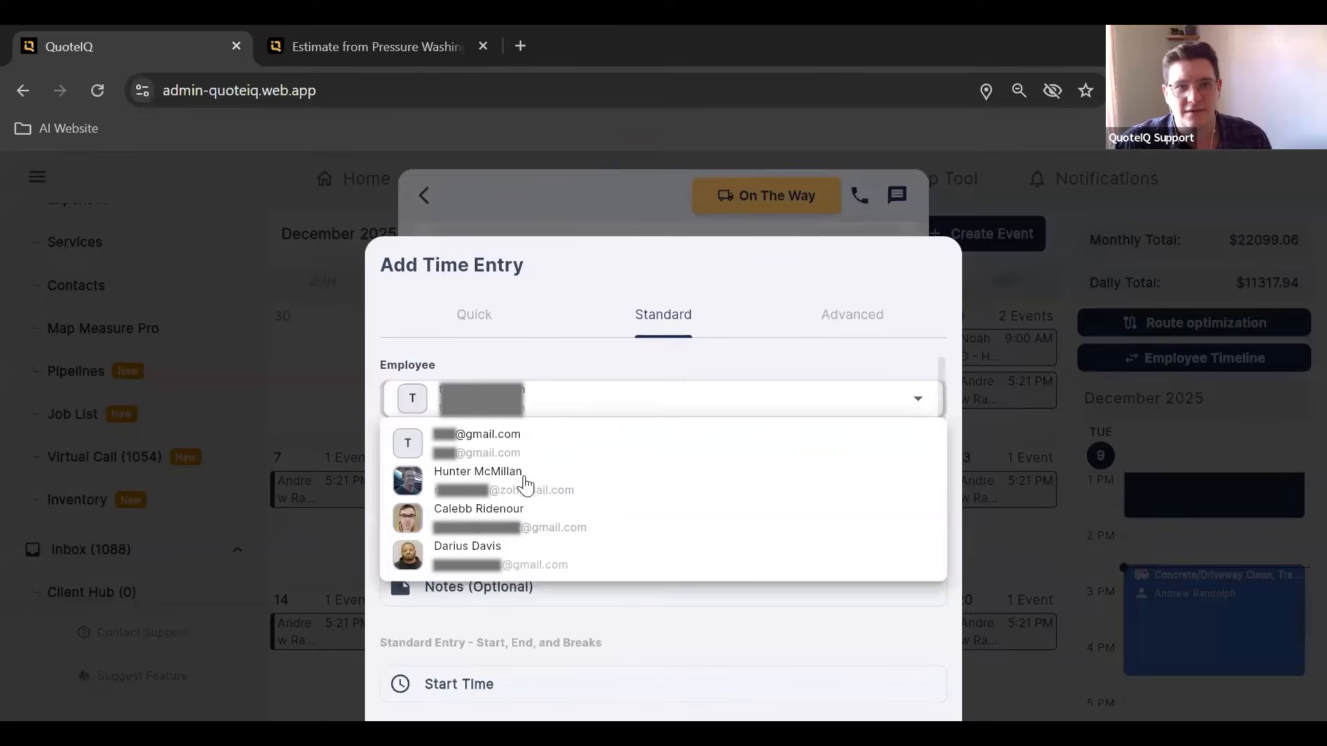
left_click(527, 482)
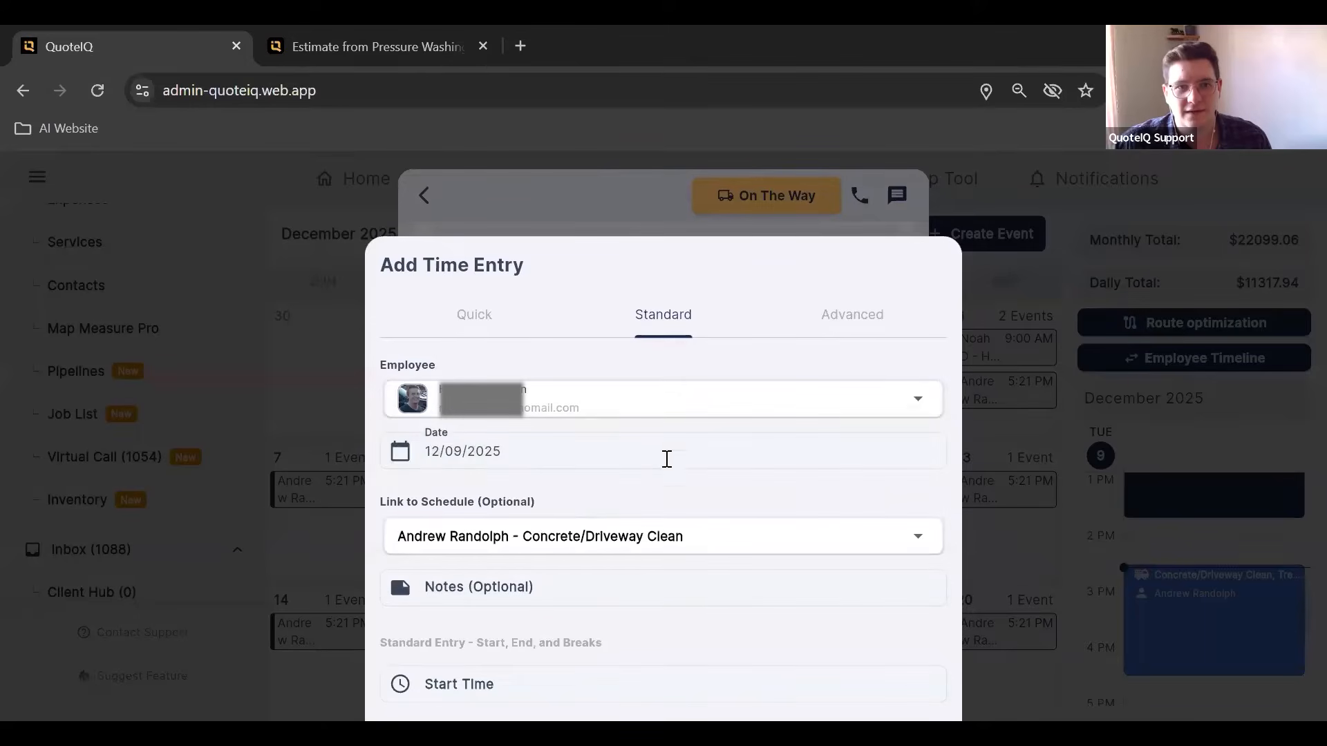
- Examine the Advanced time entry option for multiple work periods and close the entry without saving
left_click(824, 325)
scroll(677, 453, "down", 3)
scroll(664, 449, "up", 1)
scroll(651, 456, "down", 4)
scroll(649, 463, "up", 1)
scroll(650, 470, "up", 5)
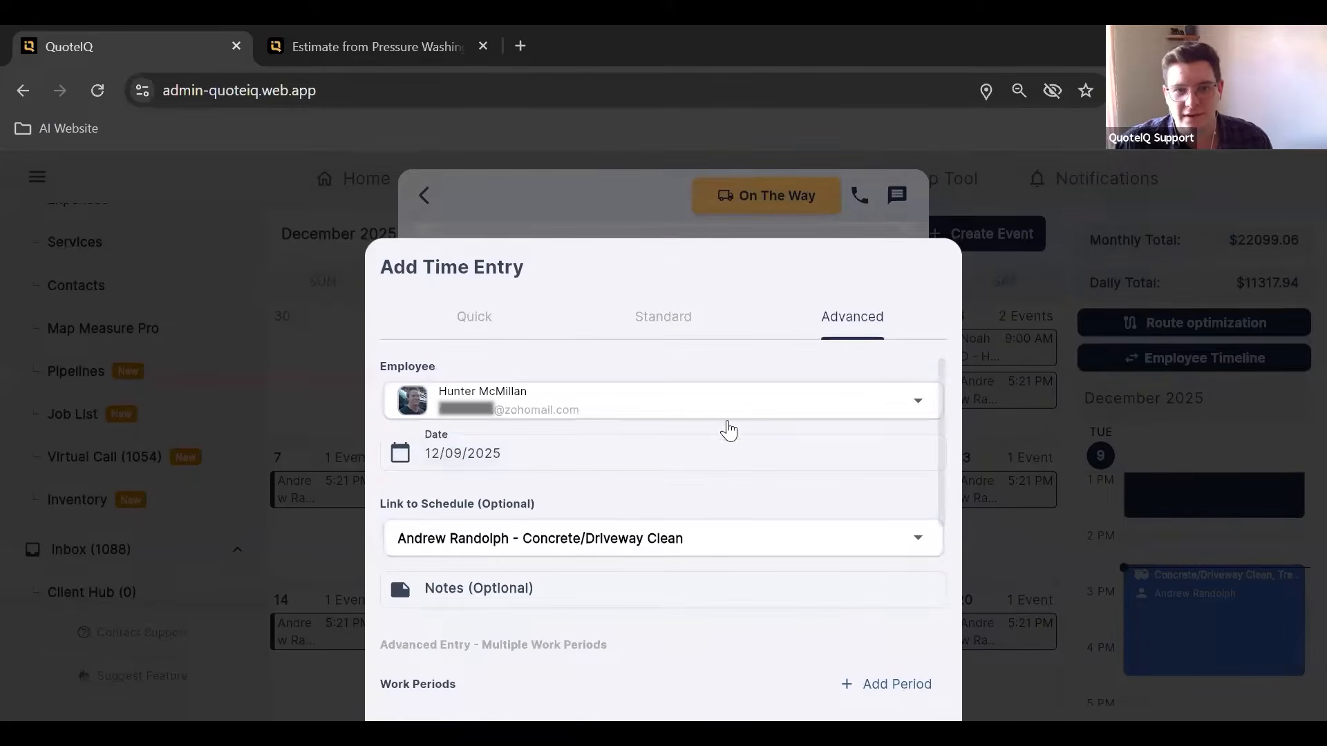
key("Escape")
- Expand the report's Expenses section, look over the new expense form and close it unsaved
left_click(835, 645)
scroll(715, 484, "down", 1)
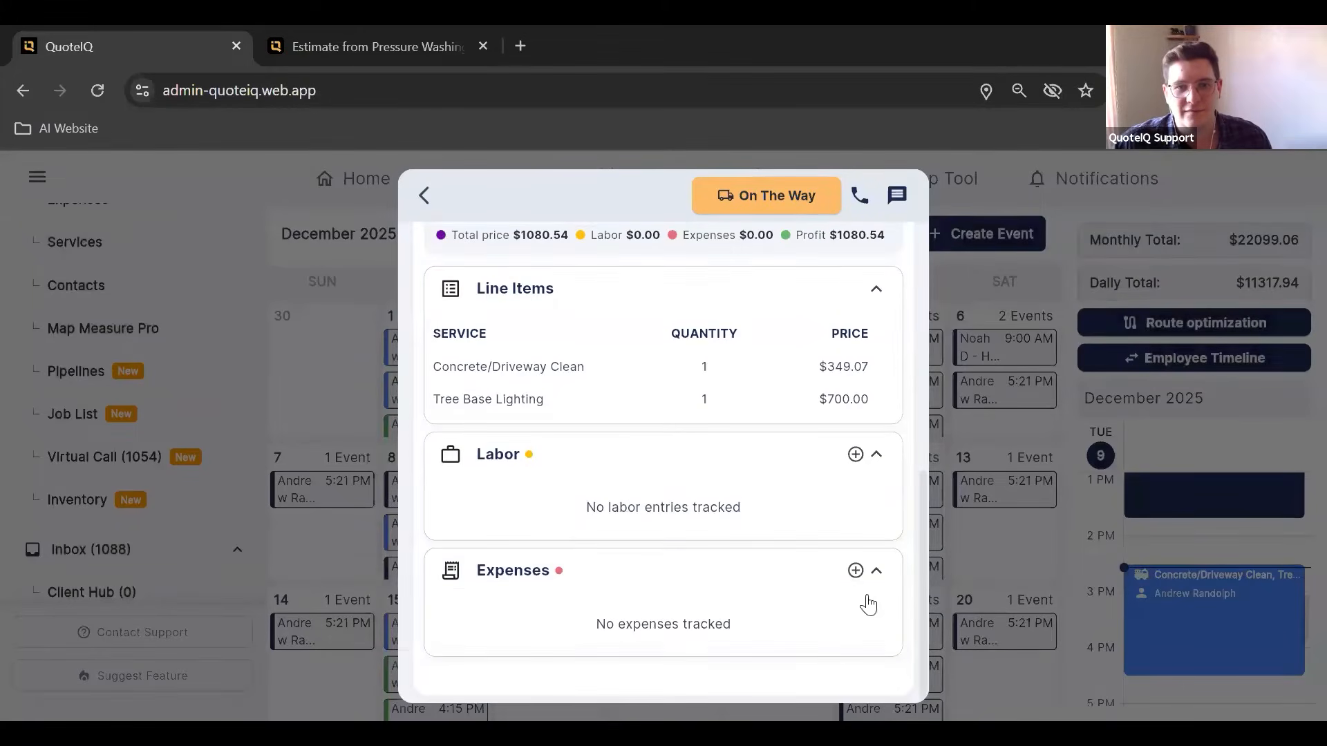
left_click(856, 569)
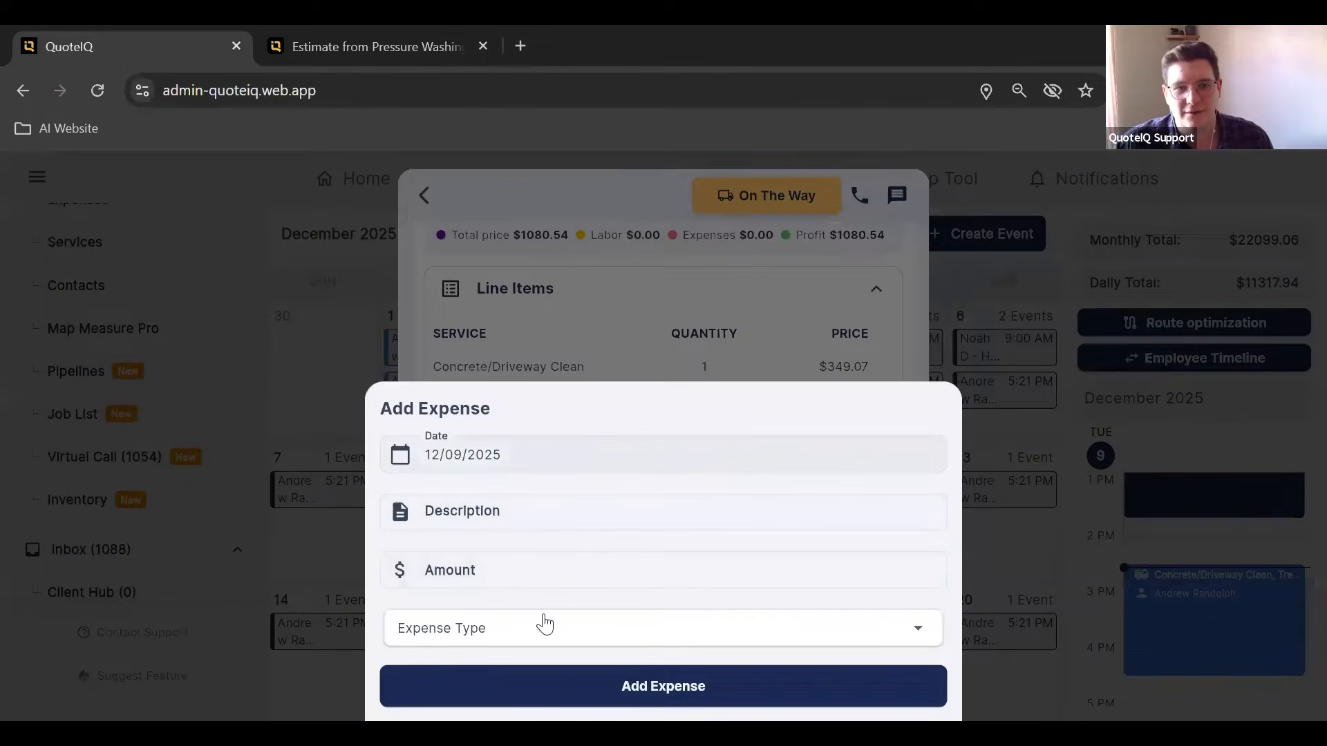
left_click(681, 320)
- Return to the job's details and start its job timer
scroll(670, 557, "up", 1)
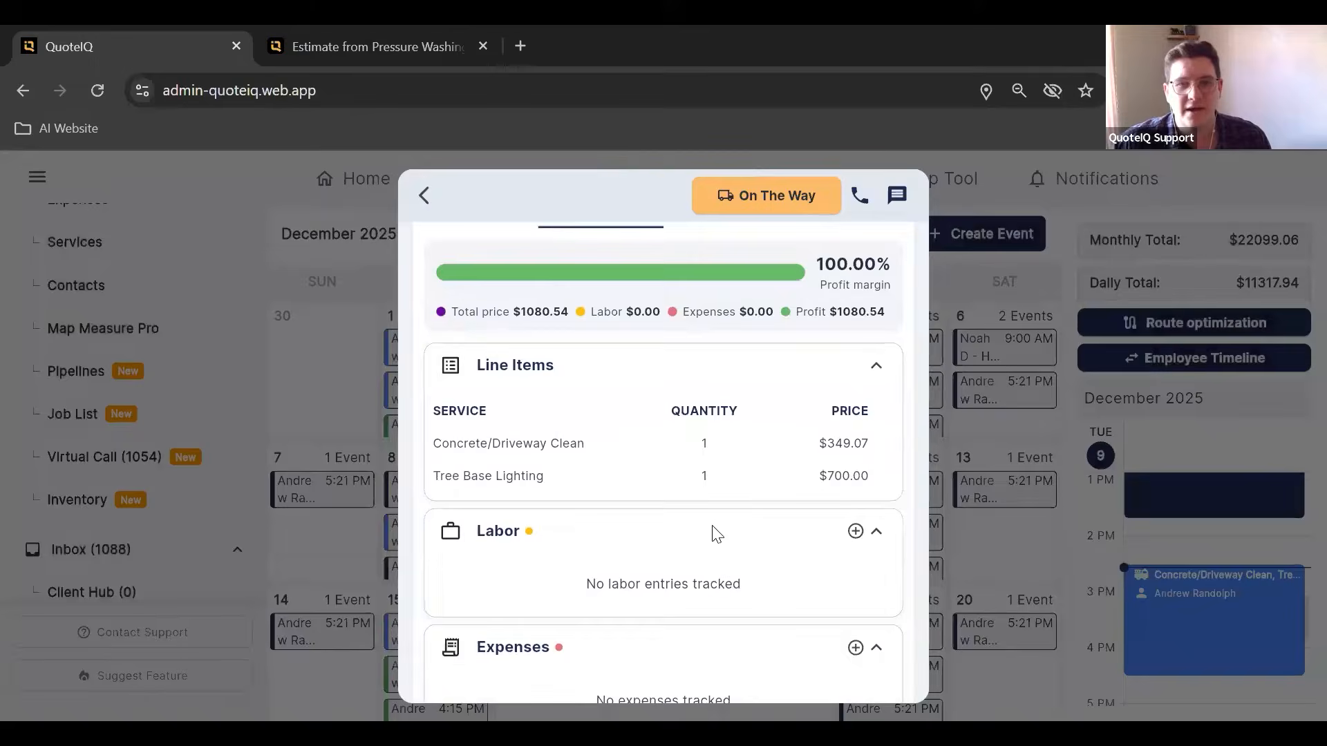
scroll(718, 529, "up", 1)
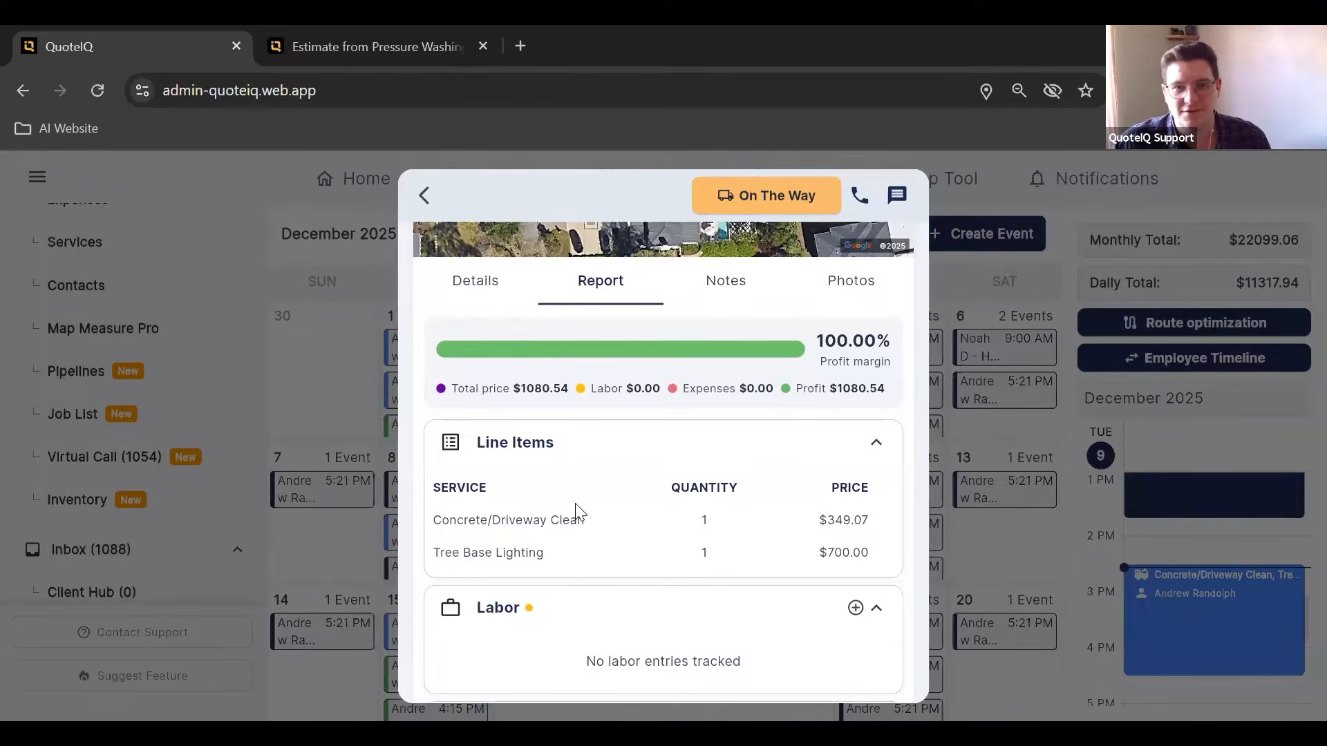
scroll(664, 484, "up", 2)
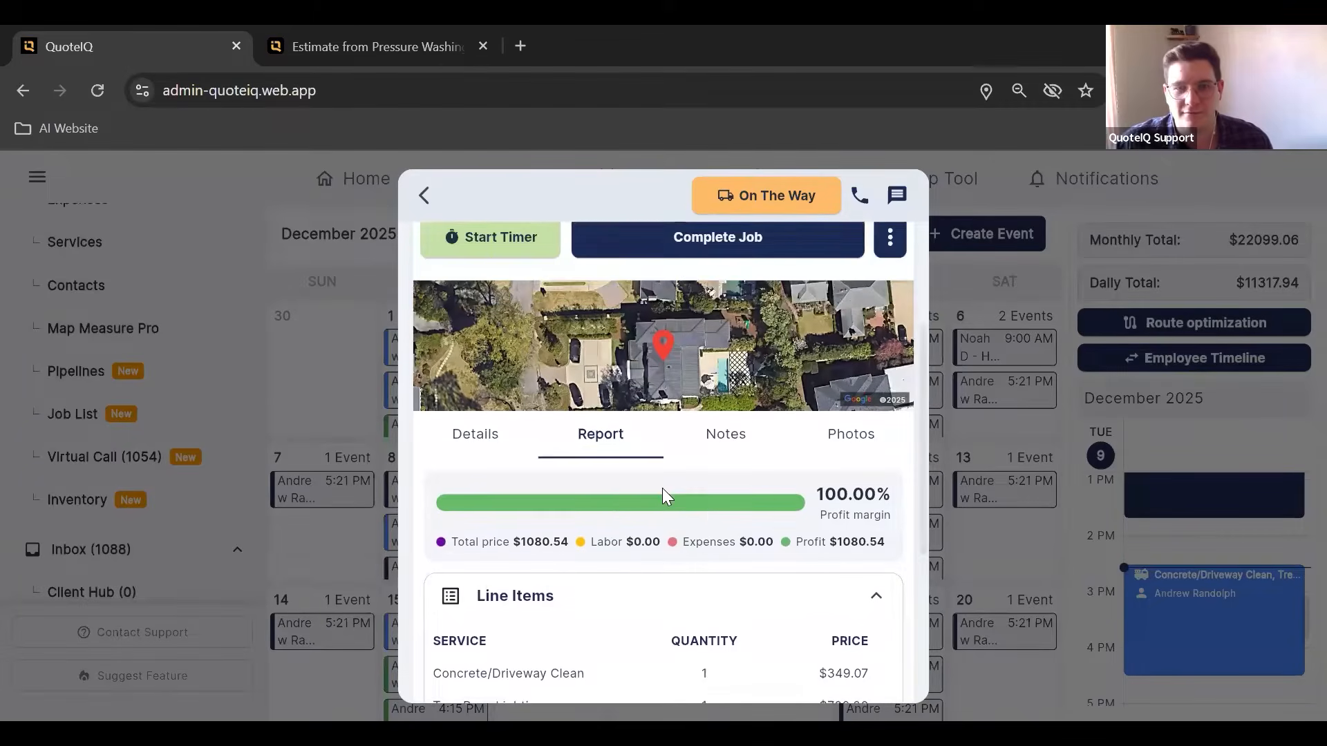
scroll(702, 503, "up", 1)
scroll(643, 522, "up", 1)
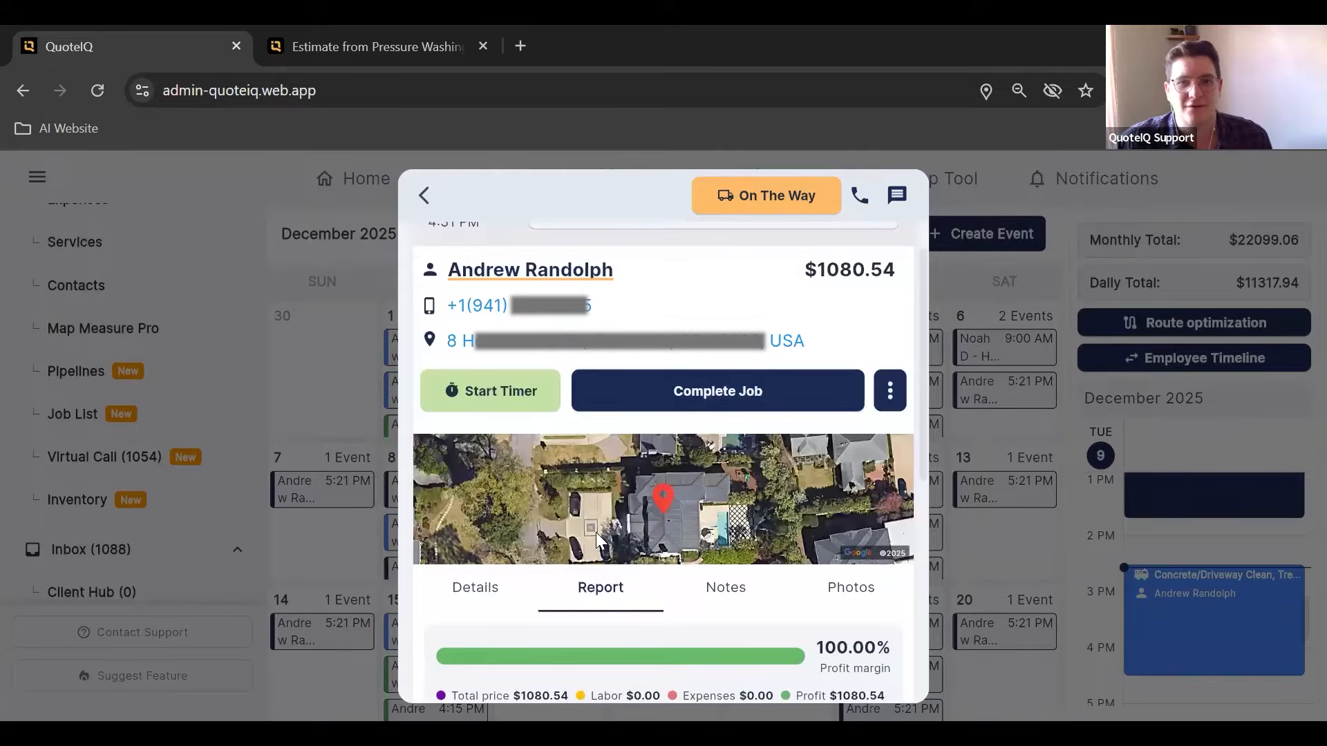
left_click(504, 588)
scroll(721, 470, "up", 1)
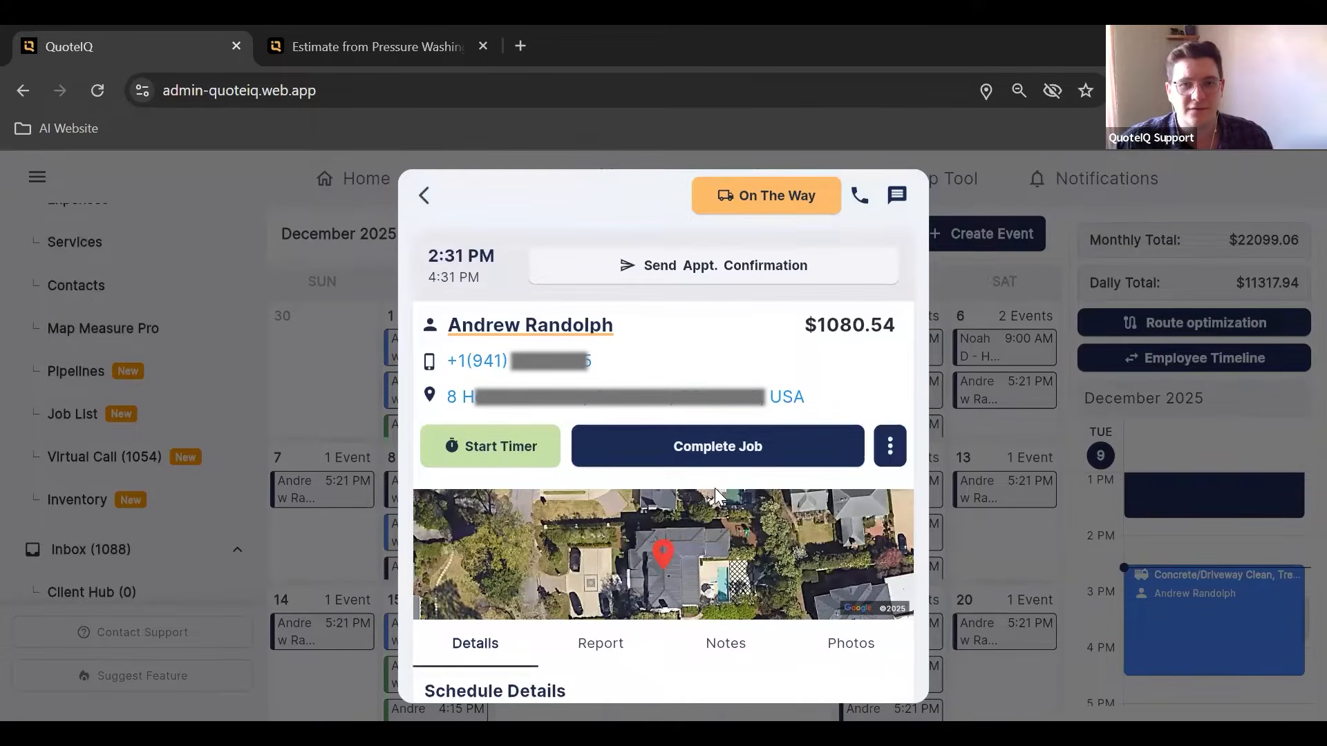
left_click(498, 455)
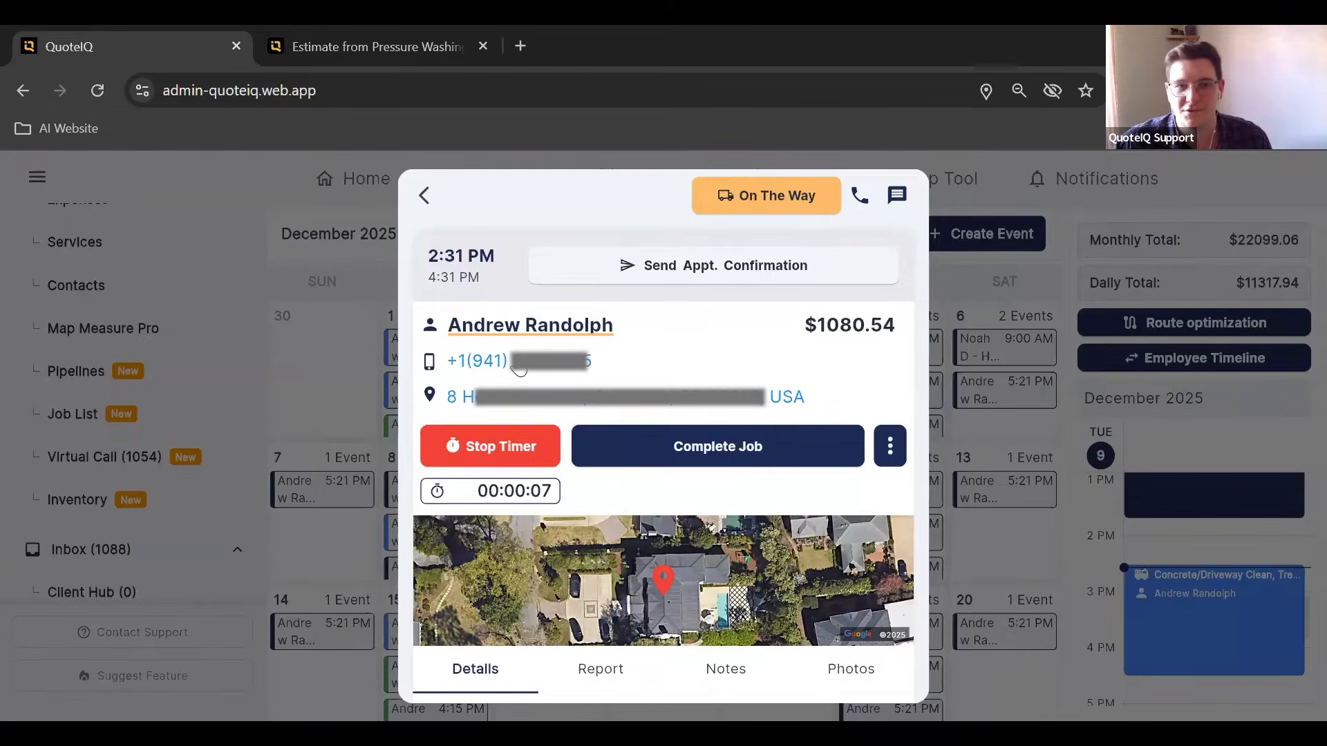
- Review the appointment confirmation email's recipient, subject and body, and close the form without sending
left_click(674, 271)
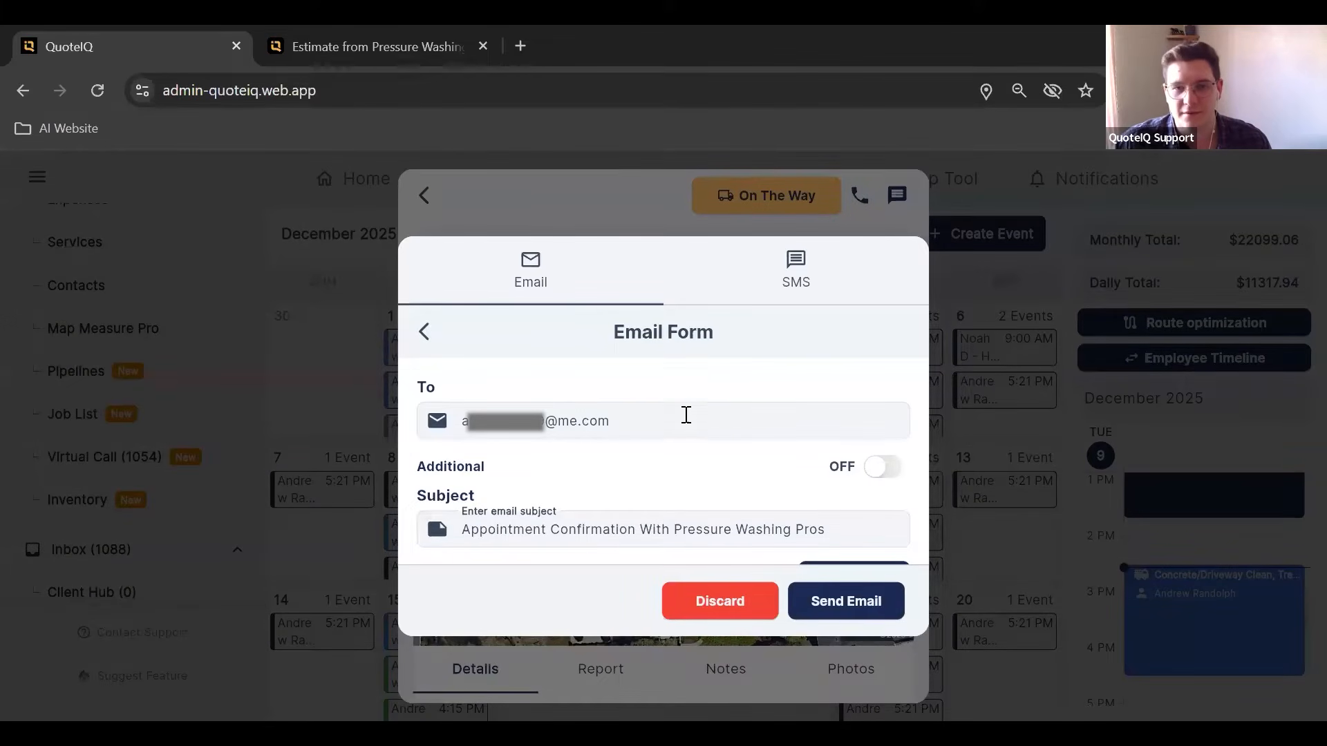
scroll(683, 405, "down", 3)
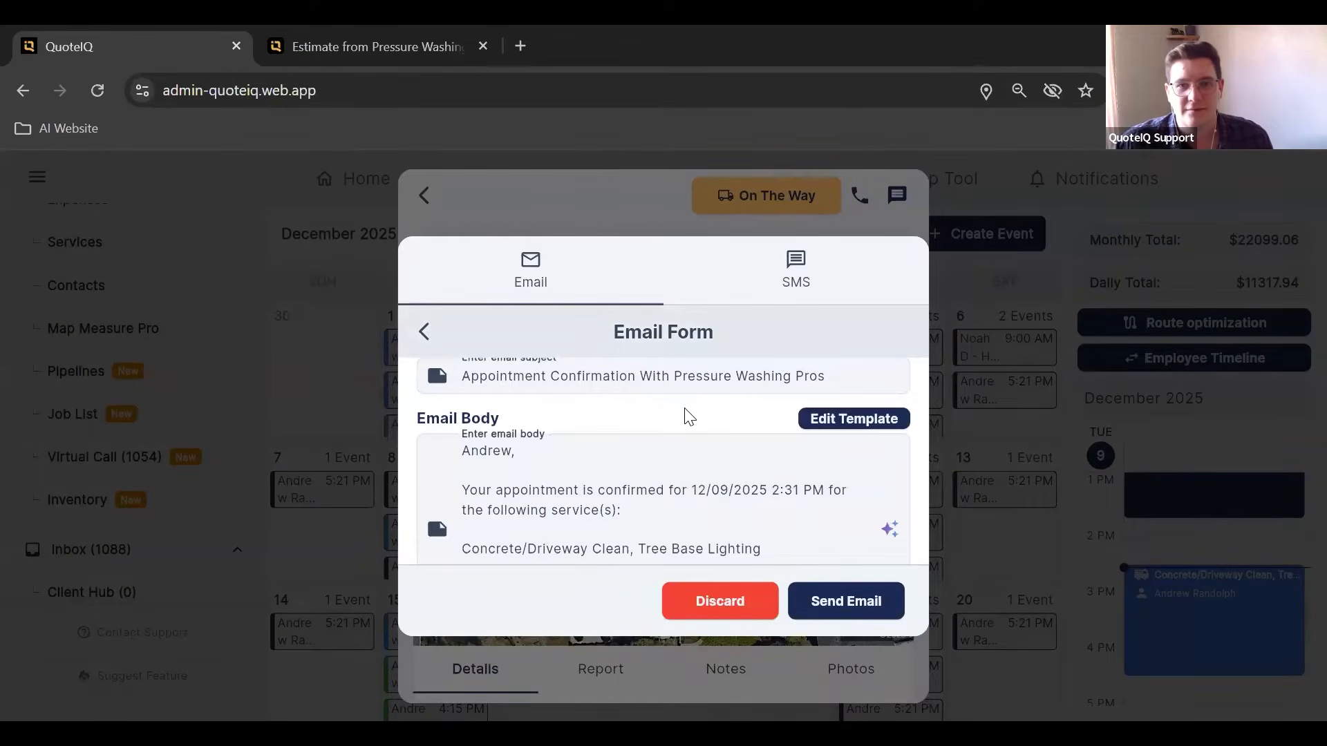
scroll(684, 411, "down", 1)
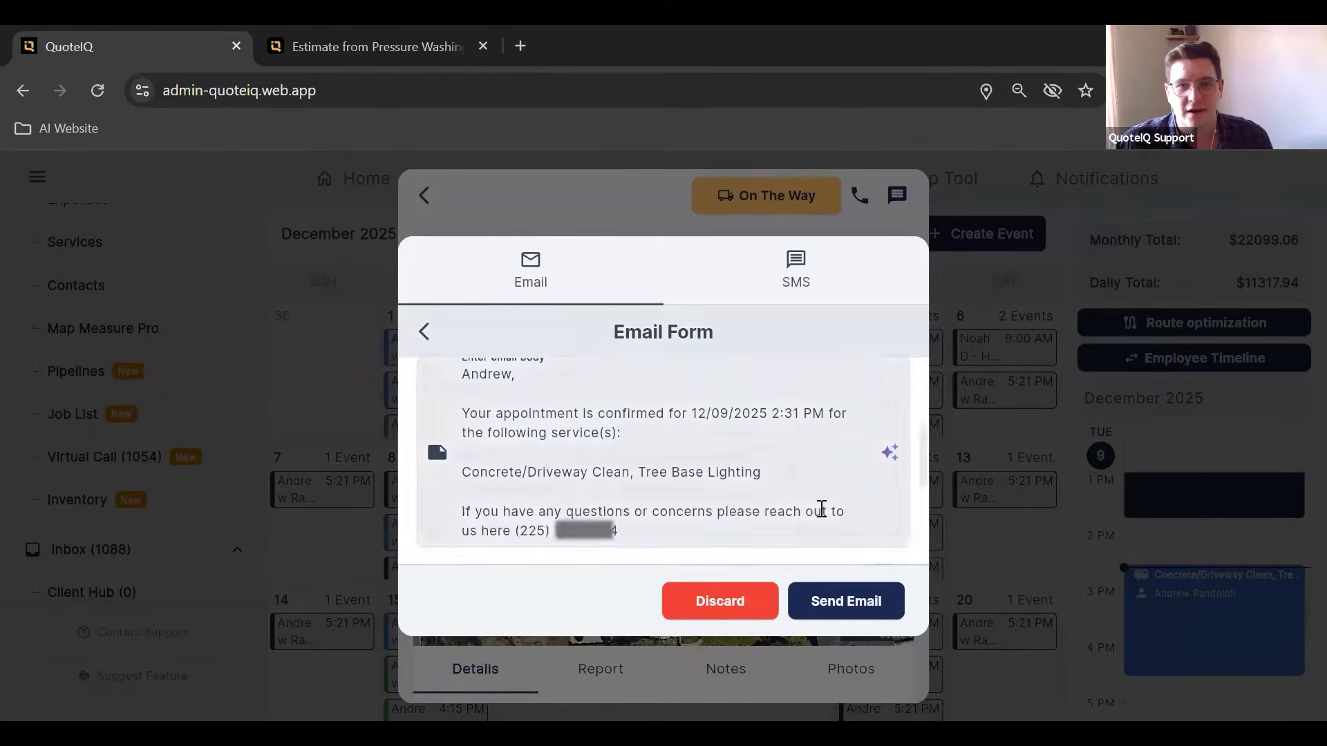
left_click(888, 454)
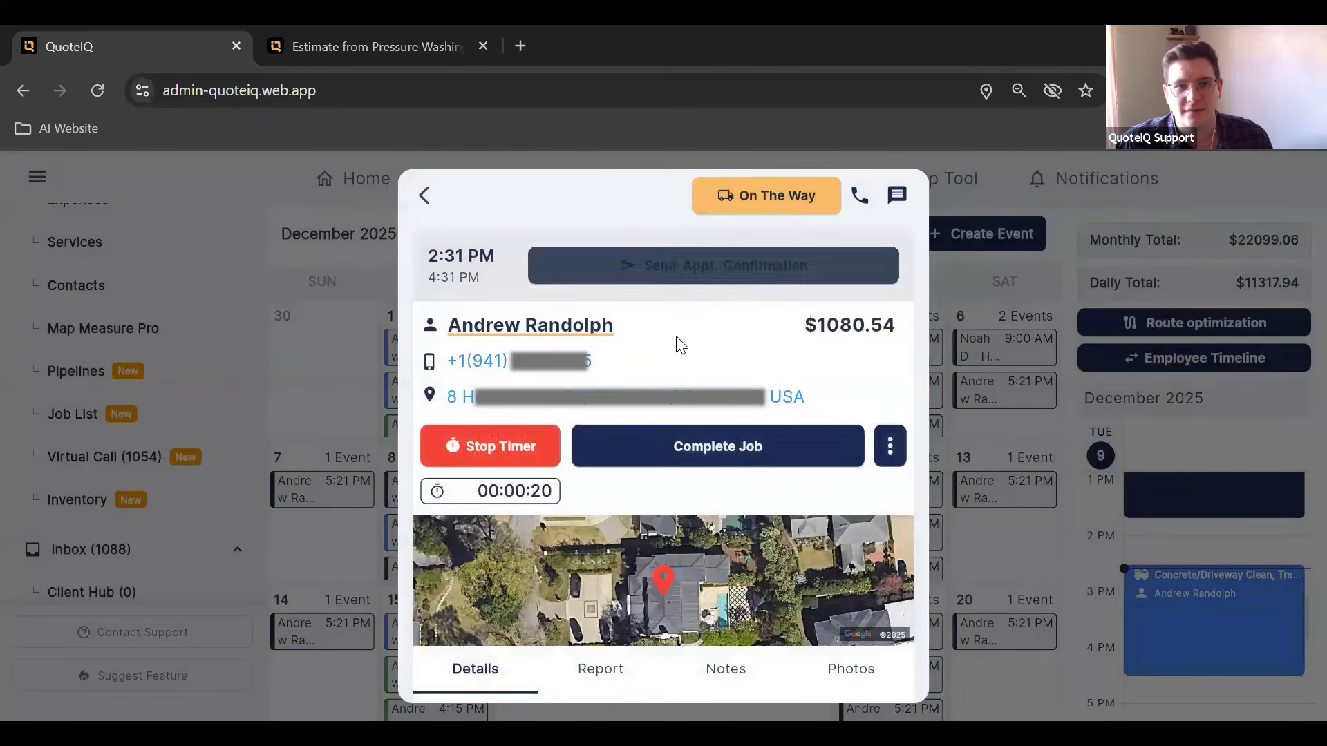
- Preview the on-my-way text with an arrival time of 45 minutes and close it without sending
left_click(789, 207)
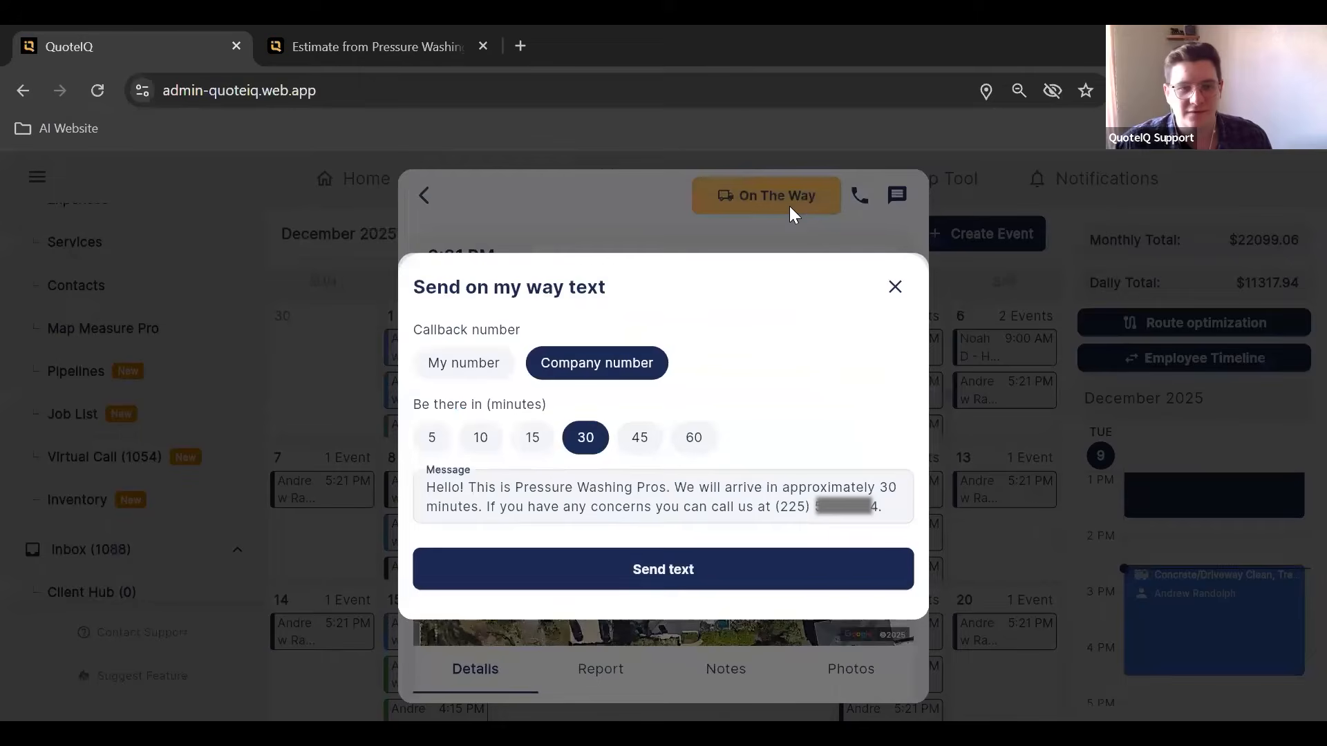
left_click(644, 436)
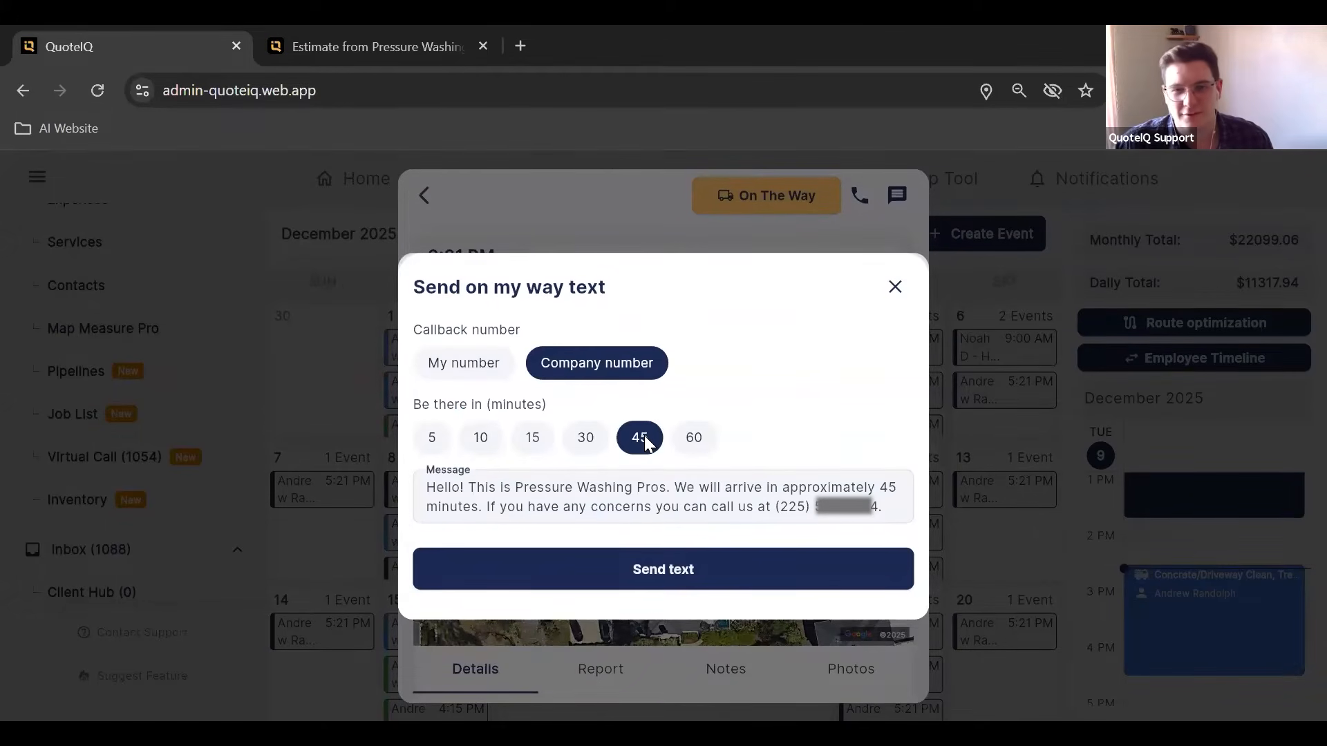
left_click(897, 289)
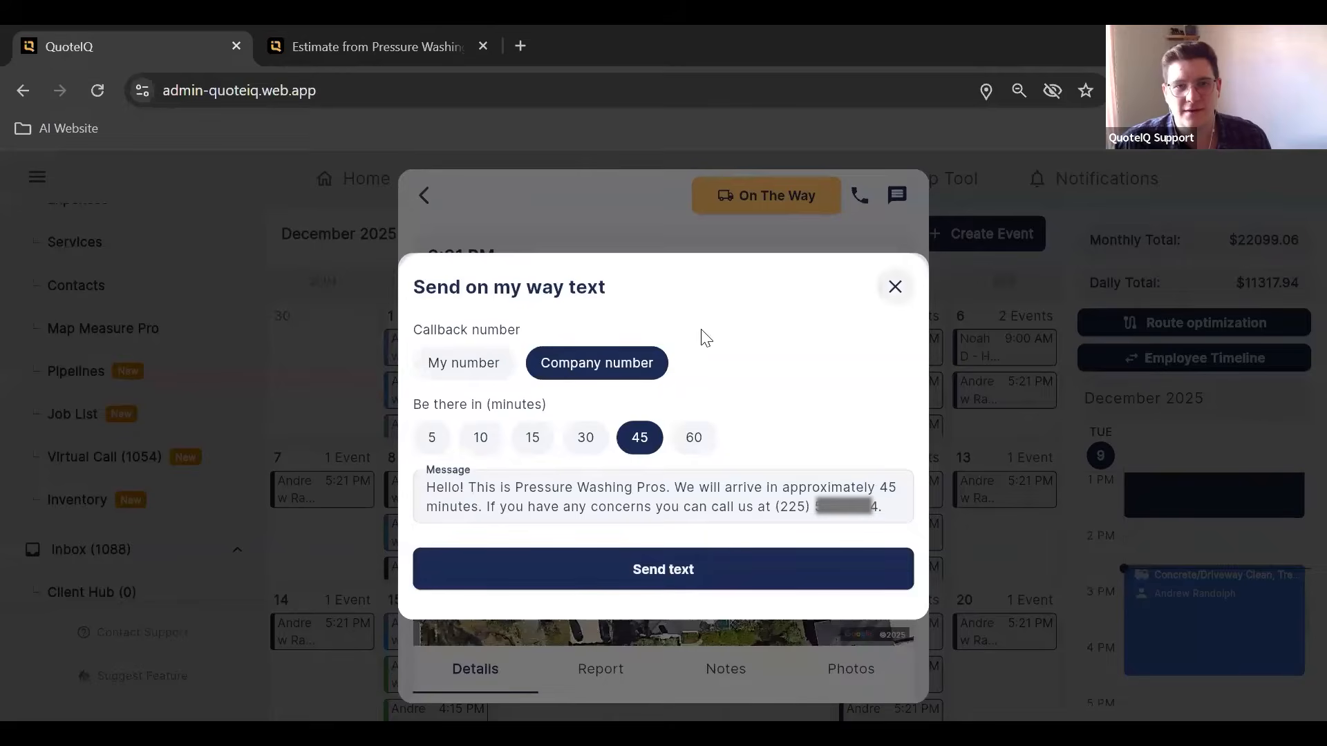
- Stop the running job timer and close the job's details
left_click(529, 453)
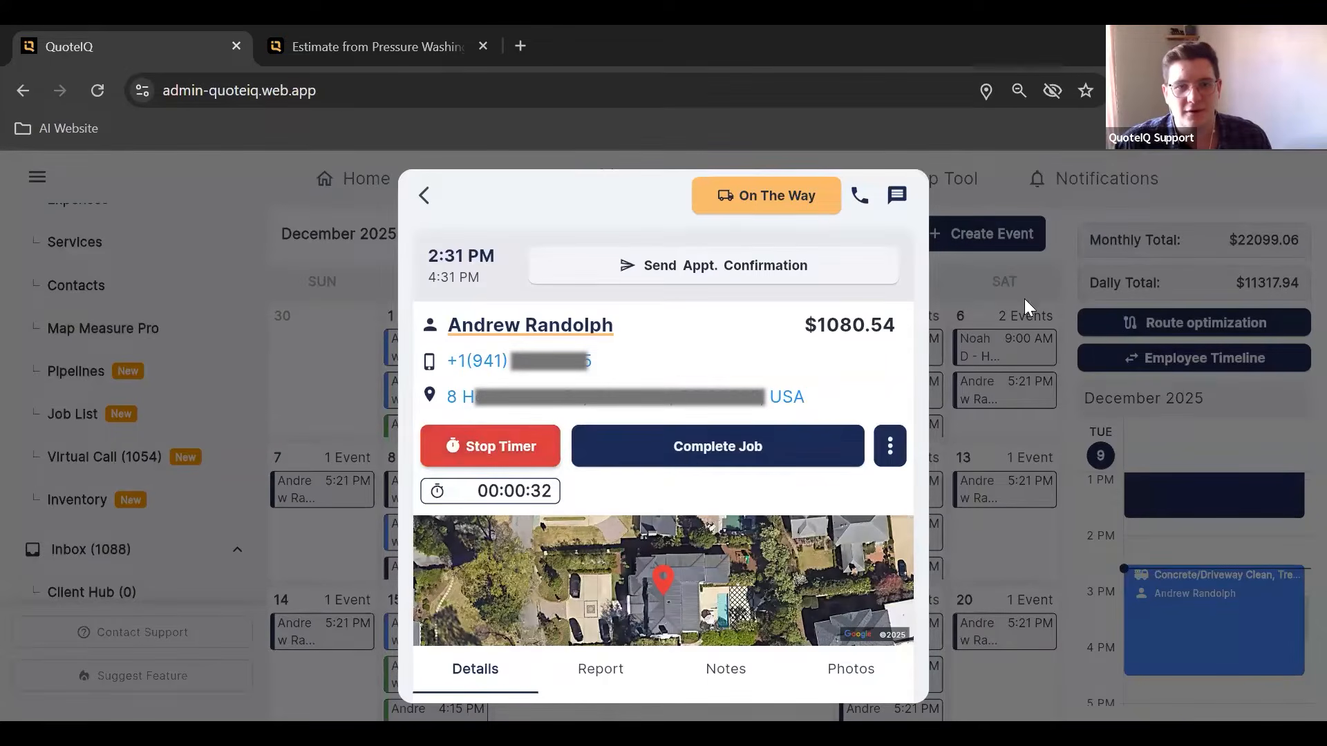
left_click(1067, 242)
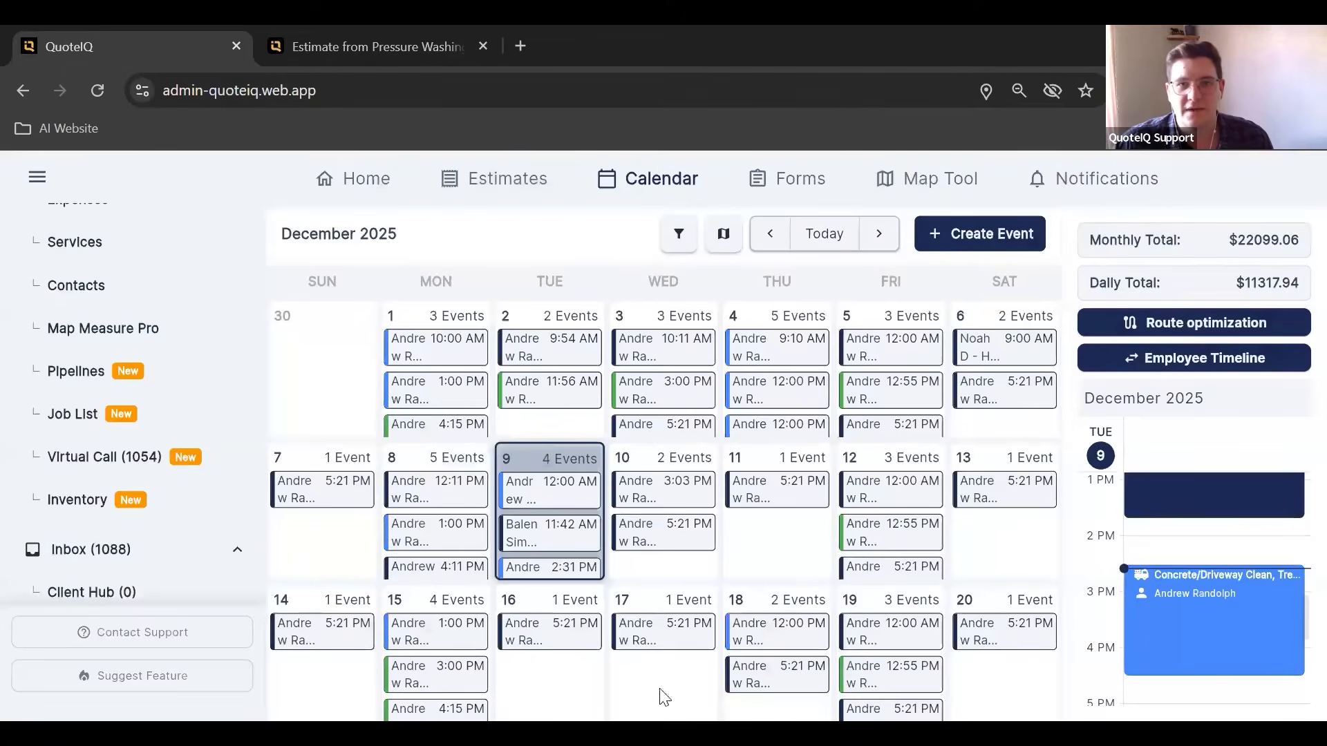
- Filter the calendar to the first employee in the list
left_click(681, 236)
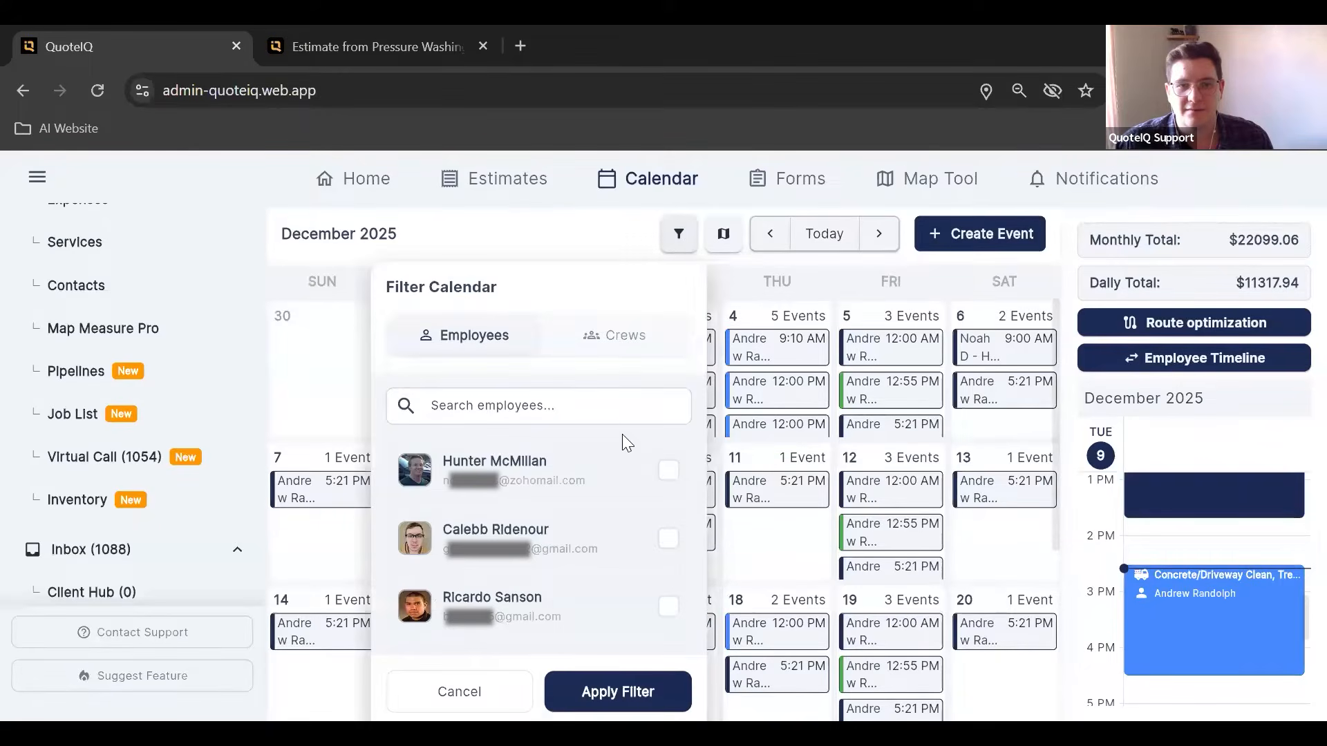
left_click(671, 469)
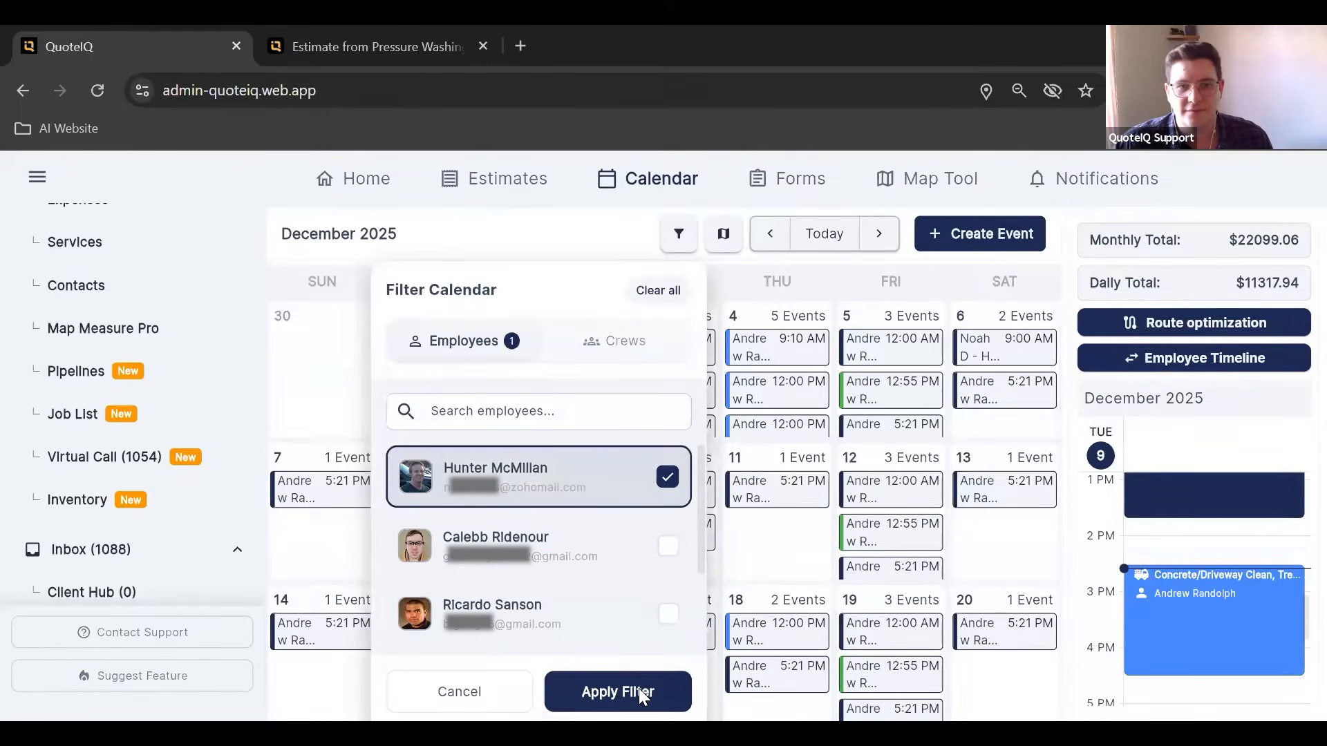
left_click(637, 691)
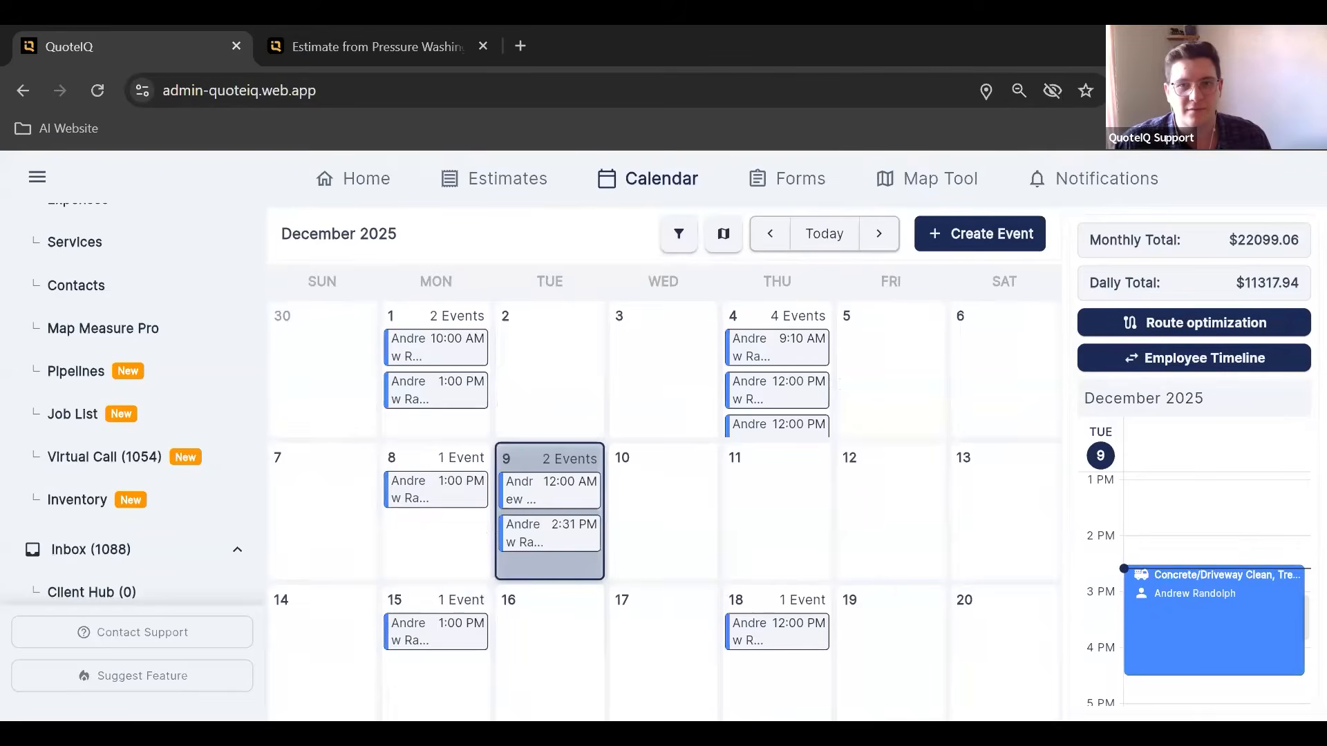
- Filter the calendar by the Pressure Washing Crew
left_click(679, 239)
left_click(603, 341)
left_click(667, 476)
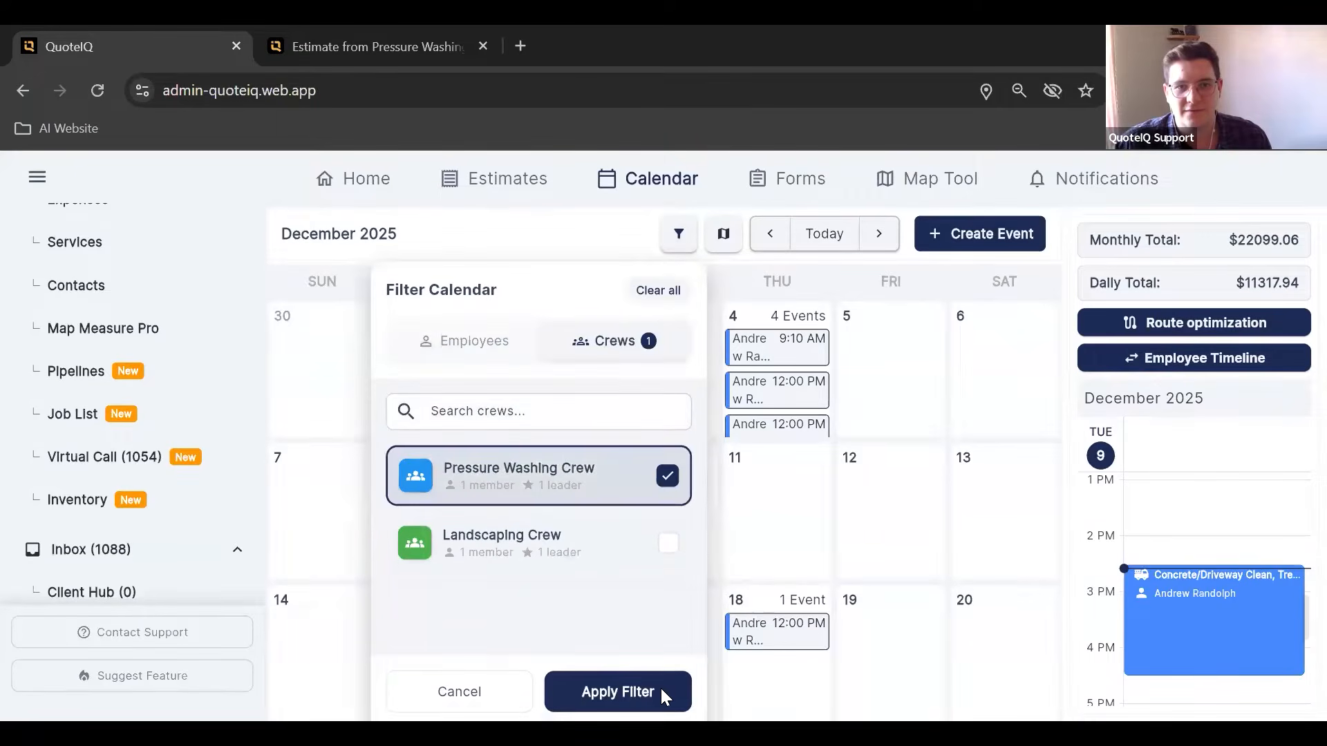
left_click(660, 692)
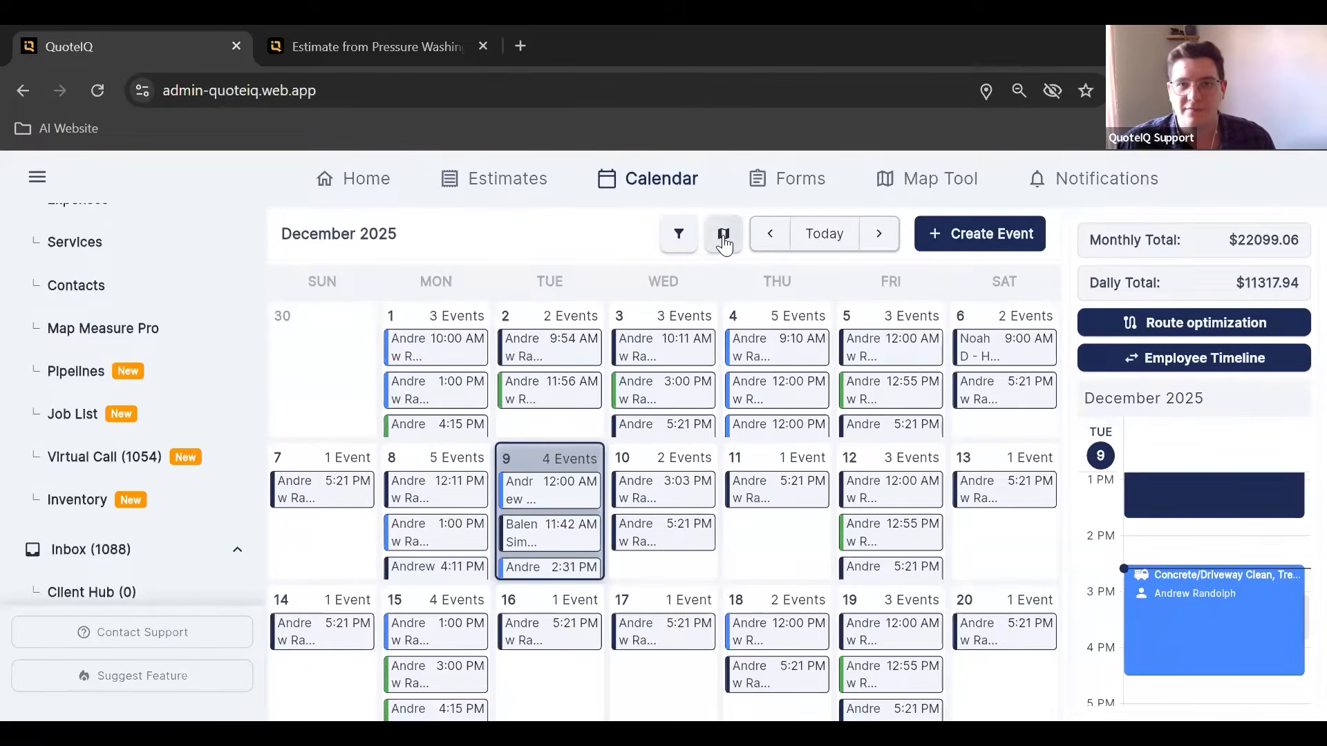
- View the scheduled jobs on the calendar's map, limit them to Week, and close the map
left_click(723, 238)
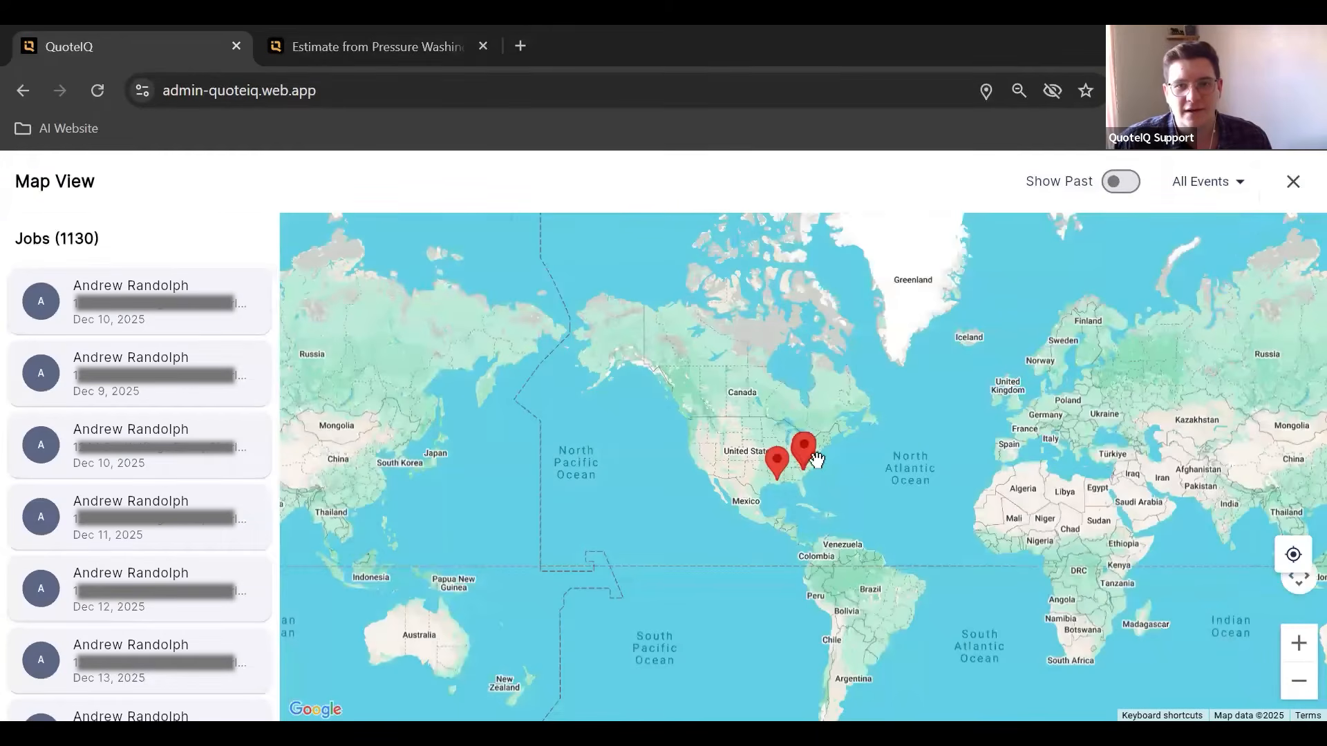
scroll(770, 504, "up", 4)
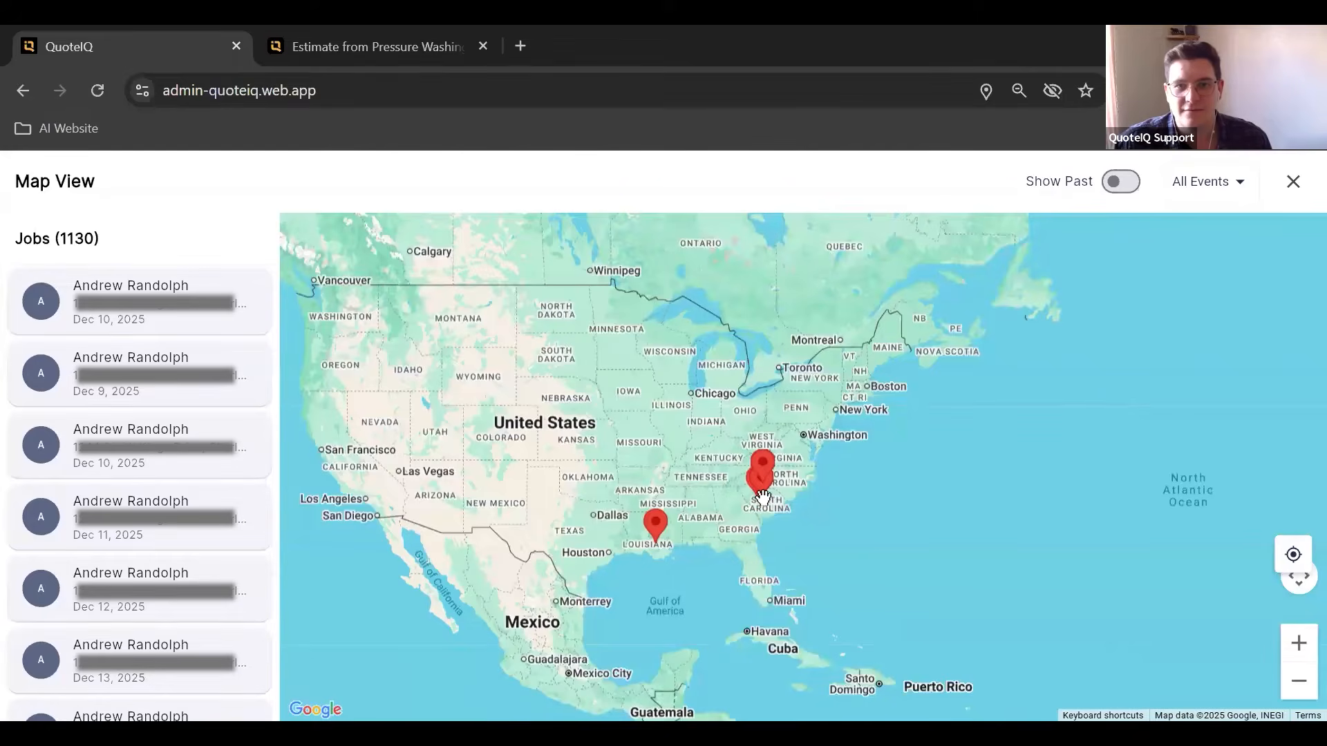
scroll(763, 508, "up", 1)
scroll(763, 512, "up", 3)
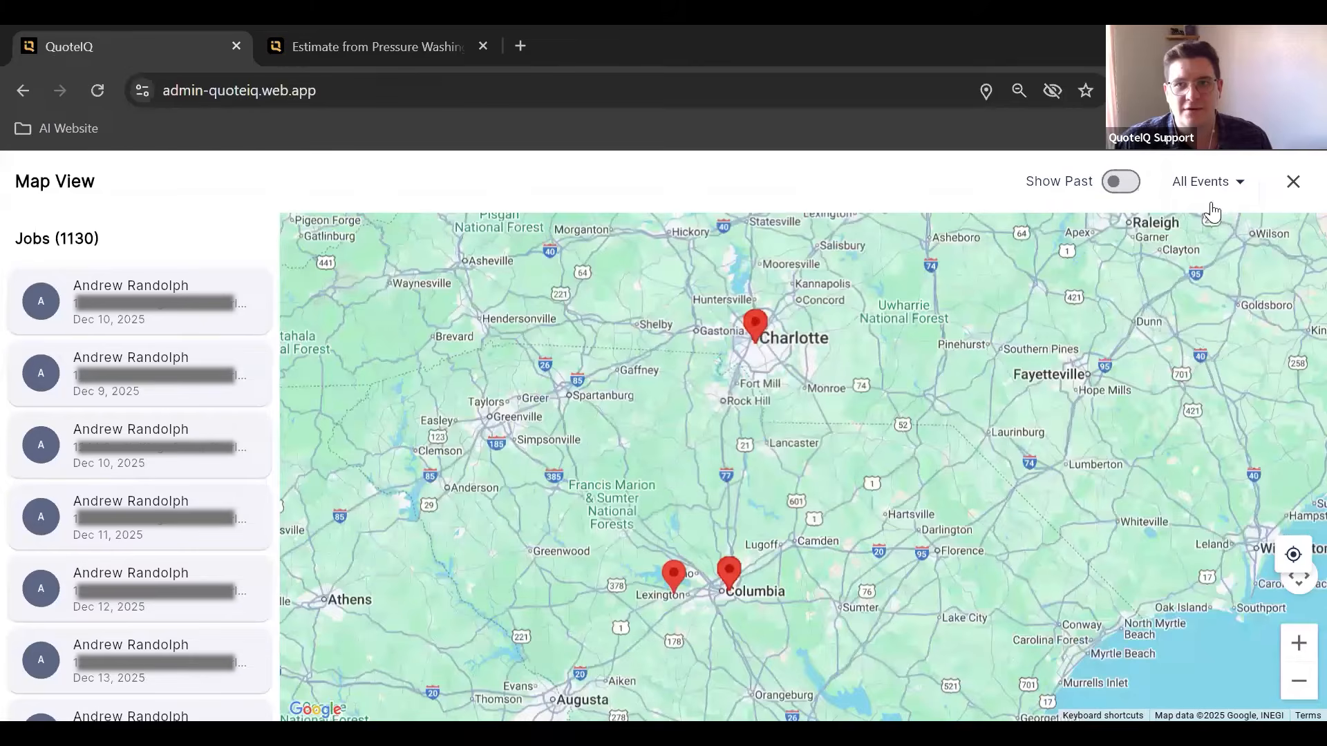
left_click(1212, 206)
left_click(1195, 271)
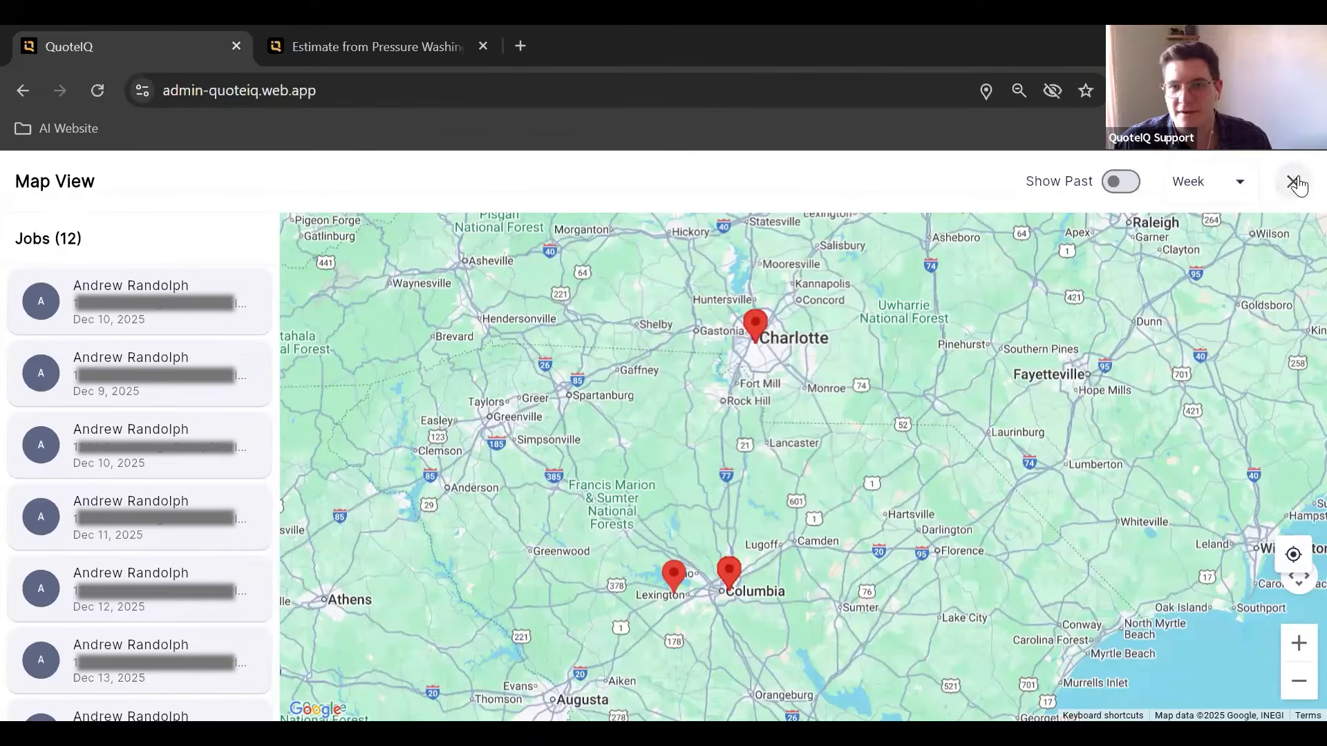
left_click(1294, 182)
- Open a new scheduled job from the calendar, look through its customer, date, time and service fields, and close it
mouse_move(1001, 231)
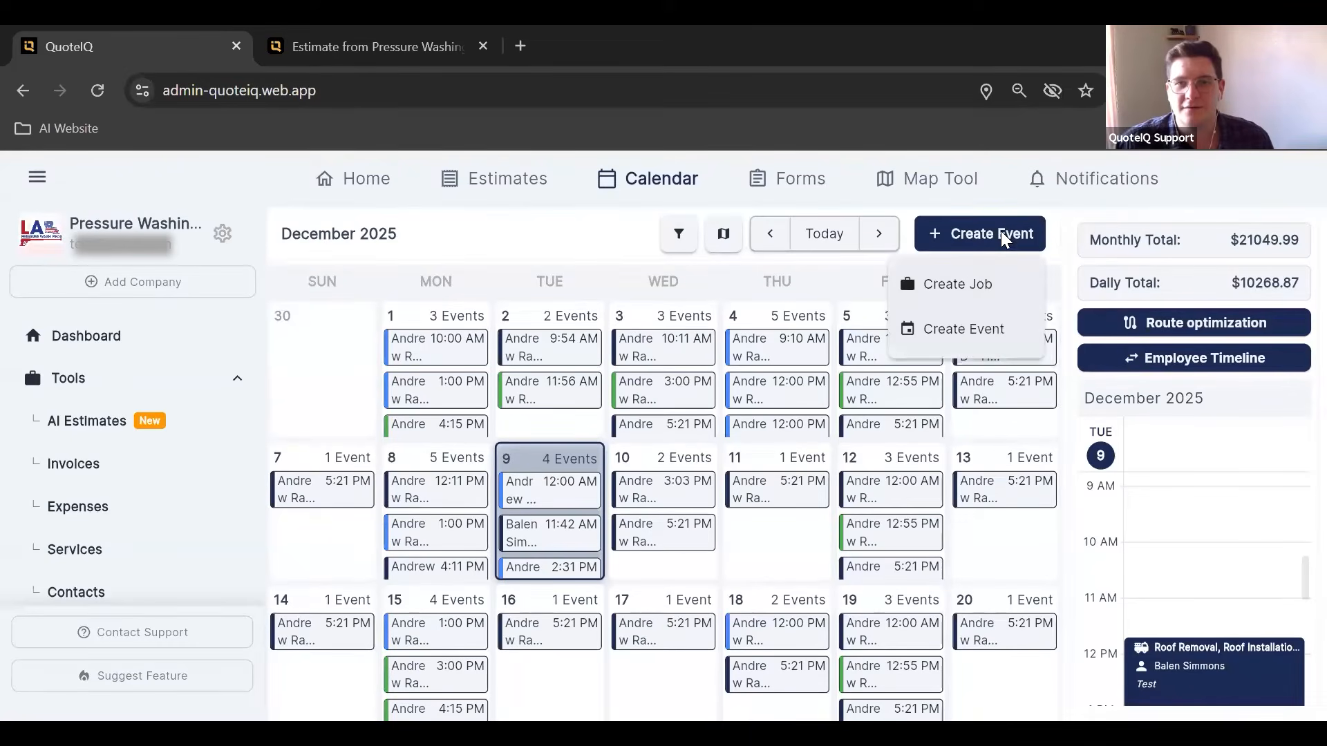
left_click(981, 286)
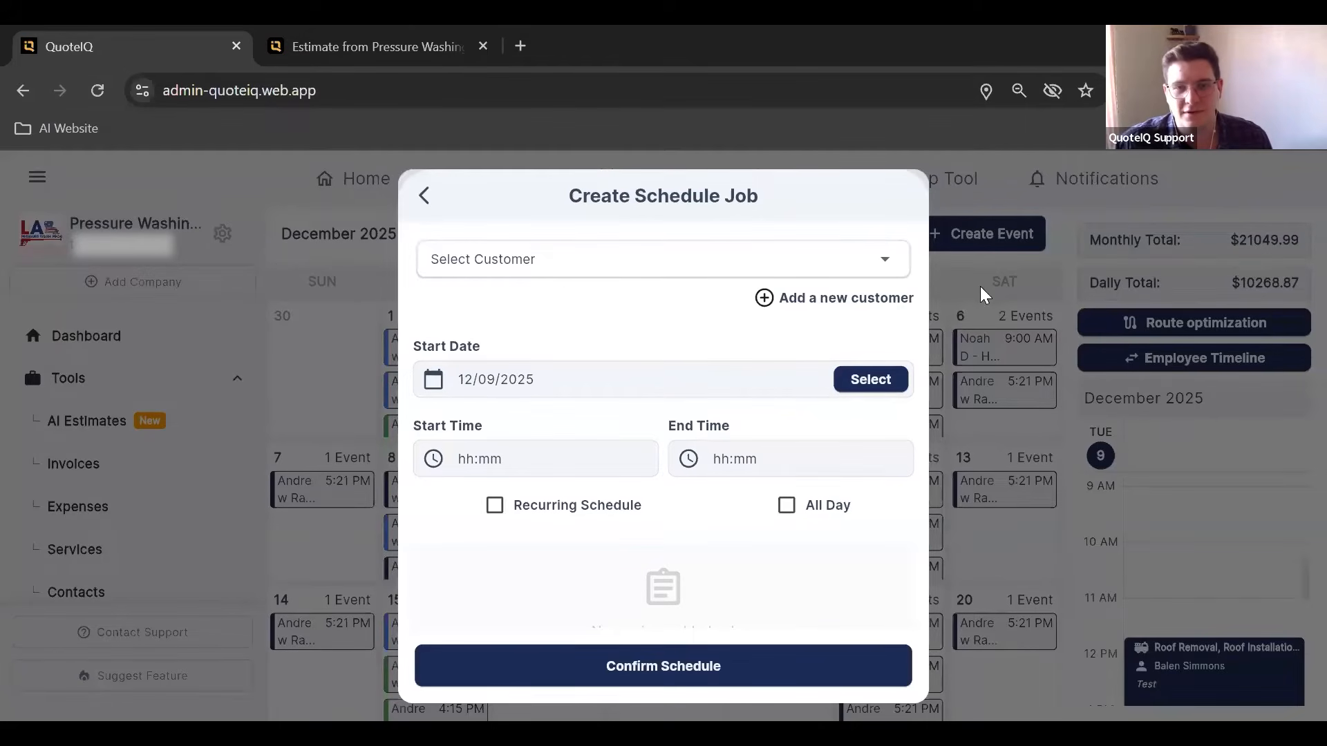
scroll(660, 329, "down", 3)
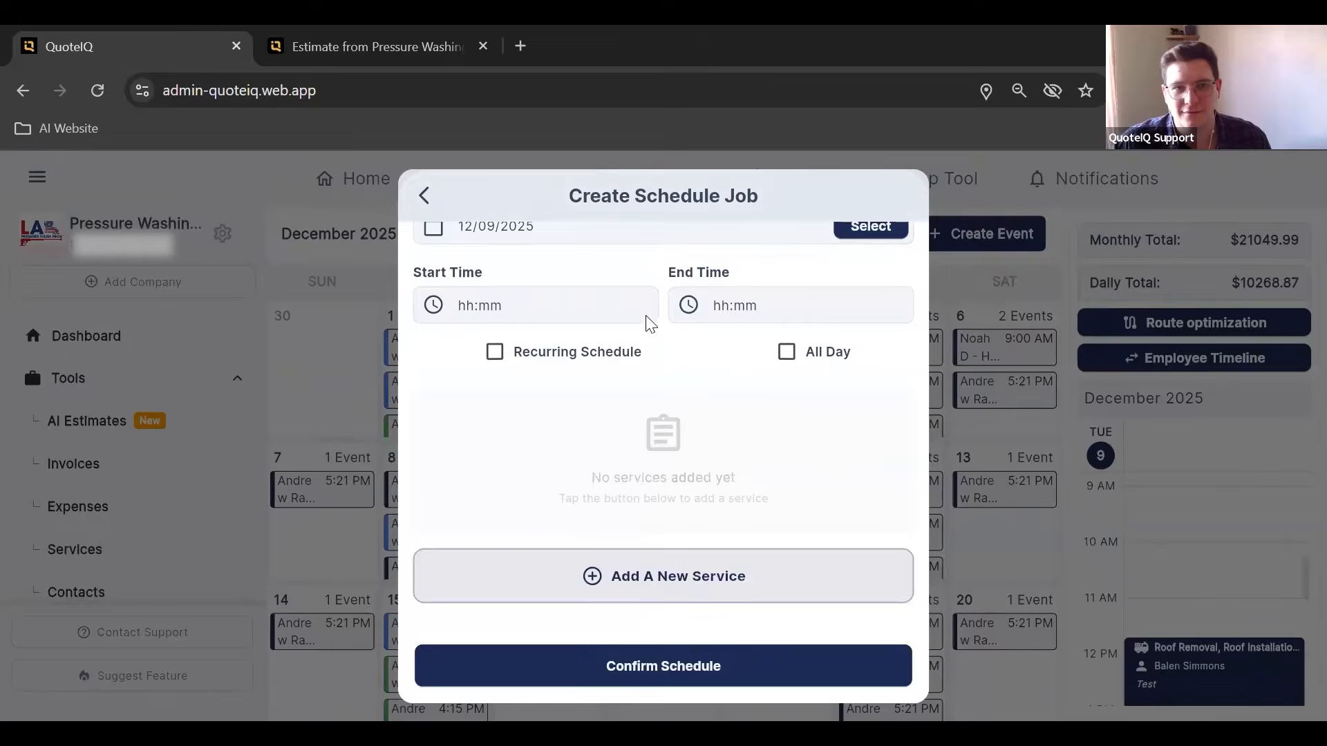
left_click(983, 238)
- Open a new calendar event, examine its title, schedule, notes, employee and crew fields, and close it without saving
left_click(982, 238)
left_click(961, 342)
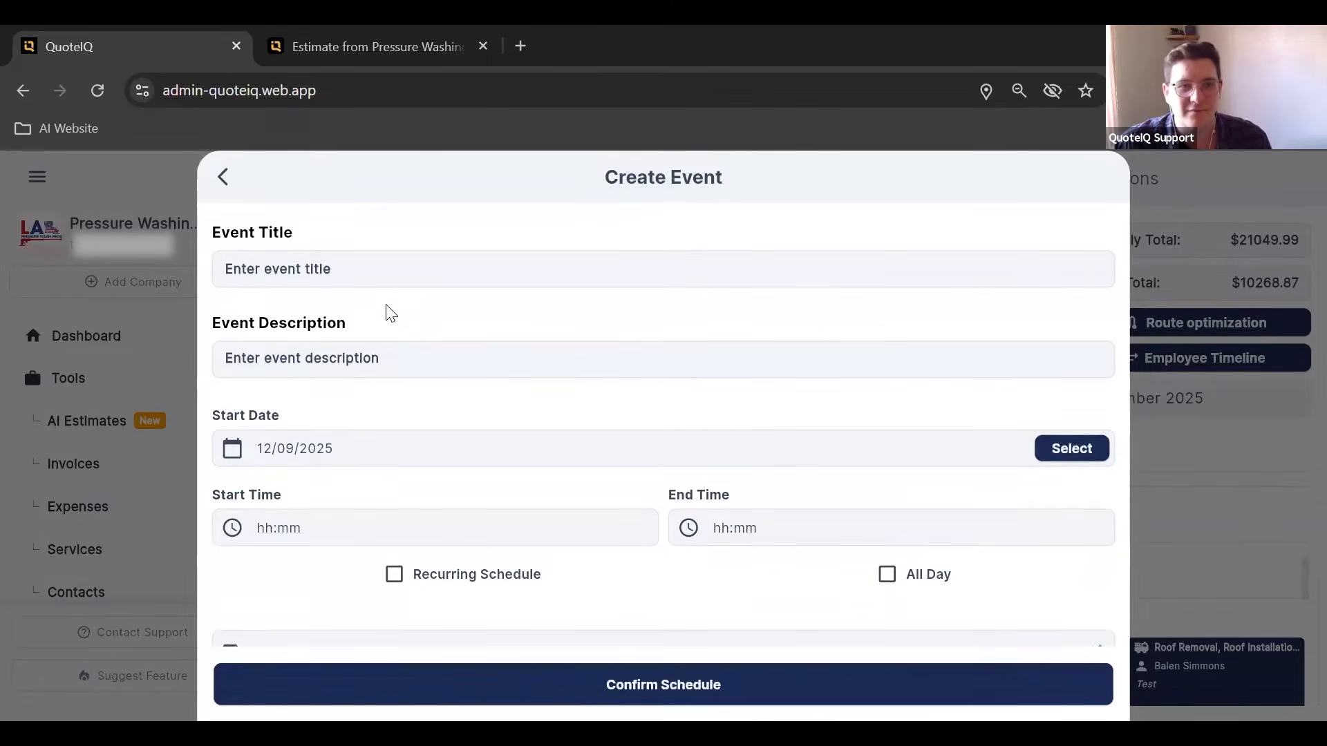
scroll(346, 332, "down", 1)
scroll(348, 339, "down", 4)
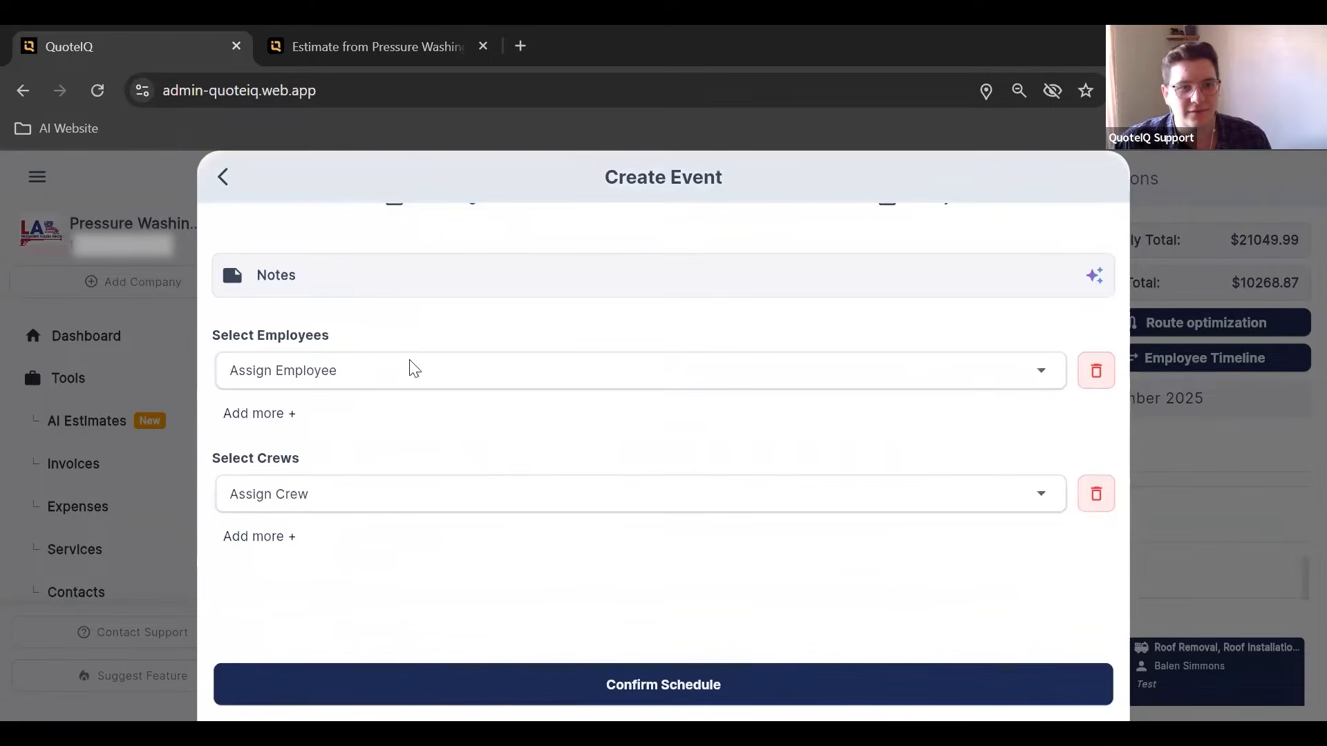
scroll(323, 449, "up", 2)
scroll(329, 434, "up", 2)
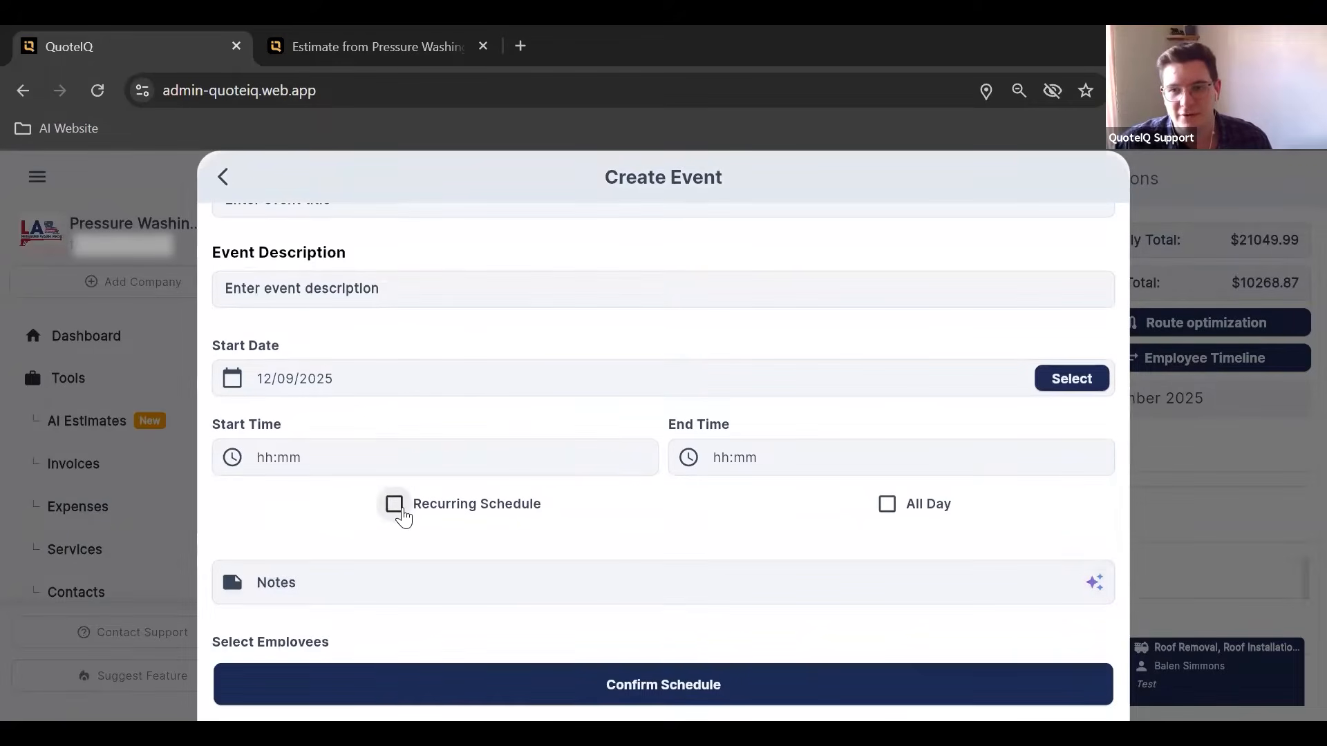
left_click(179, 277)
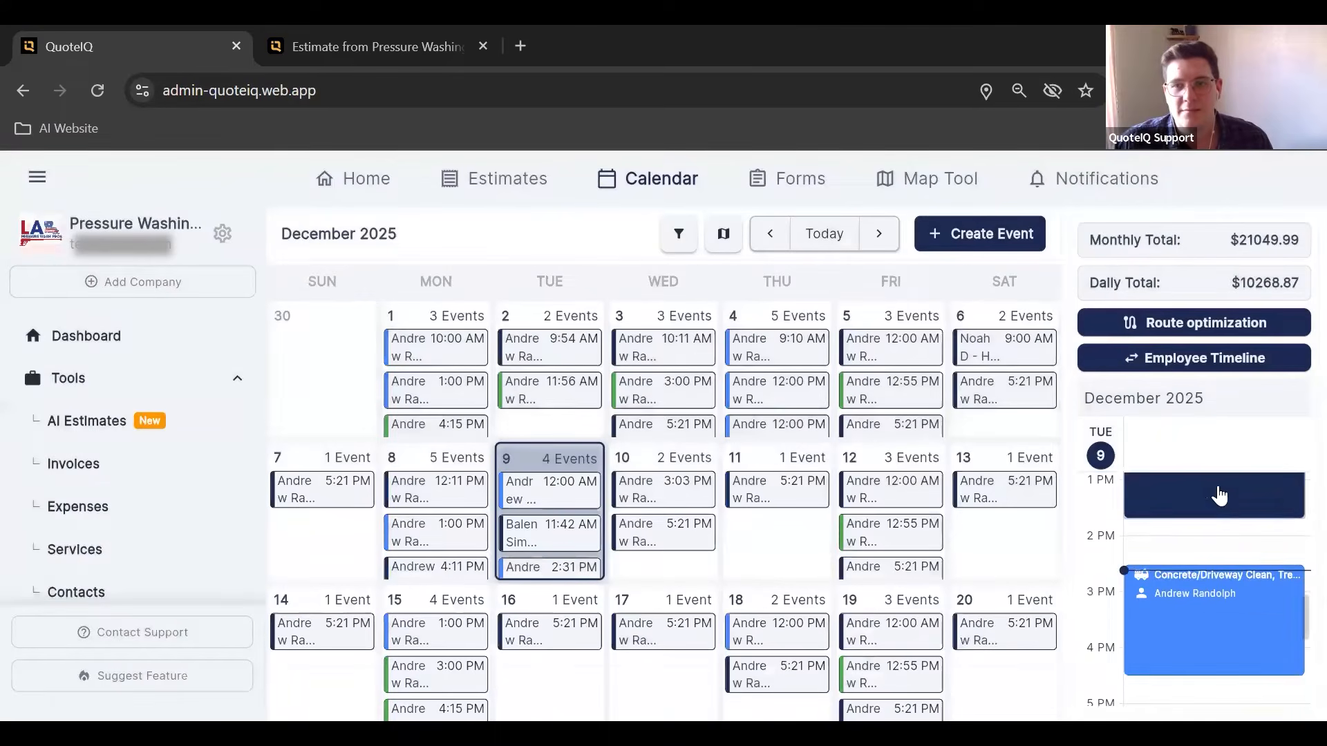
- Open route optimization for the December 9 jobs, auto-optimize the stop order, and return to the calendar
scroll(1224, 518, "up", 3)
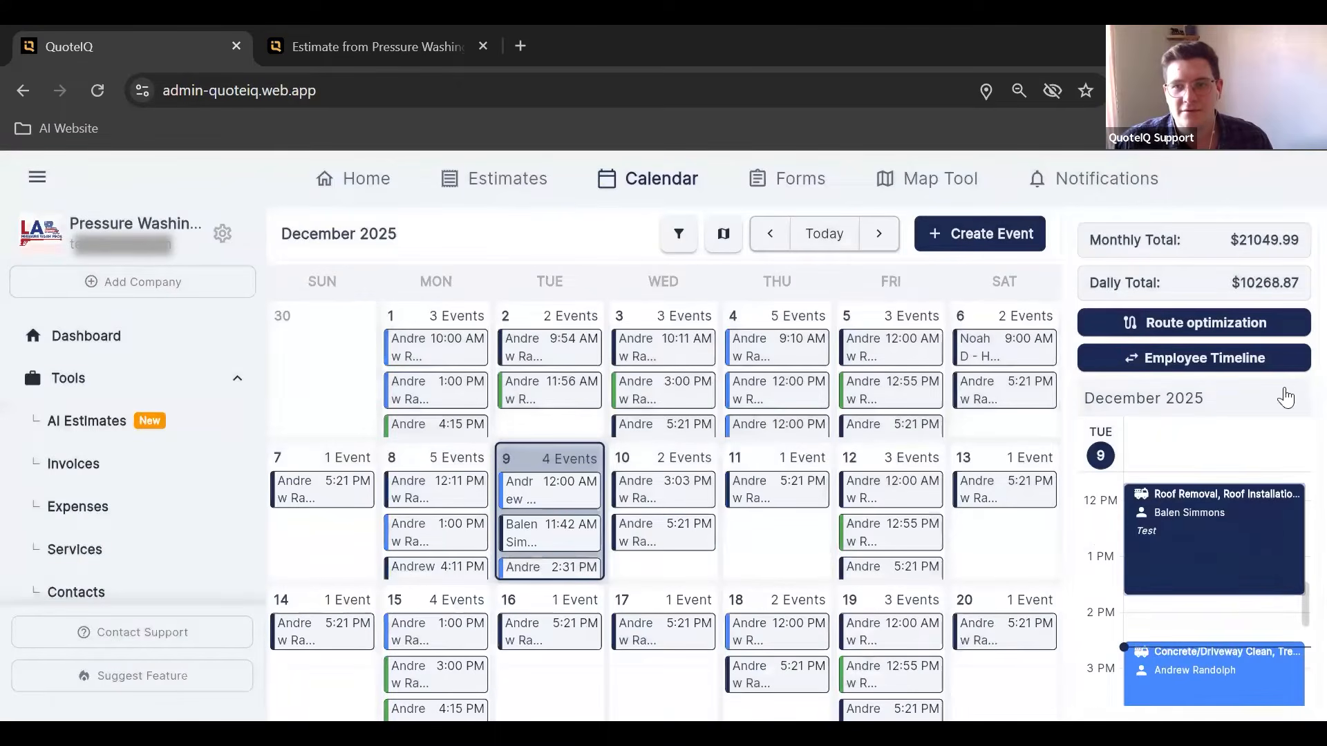
left_click(1234, 322)
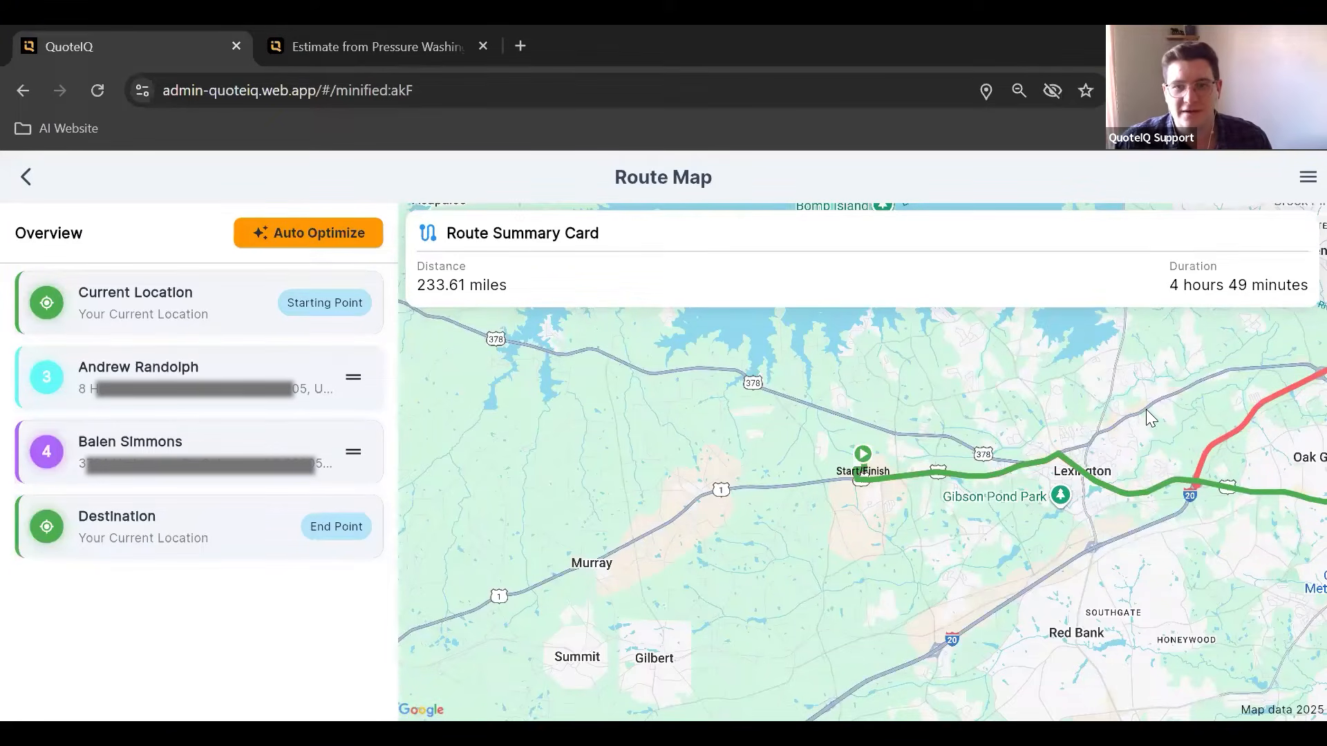
left_click_drag(1110, 391, 1039, 415)
left_click(264, 237)
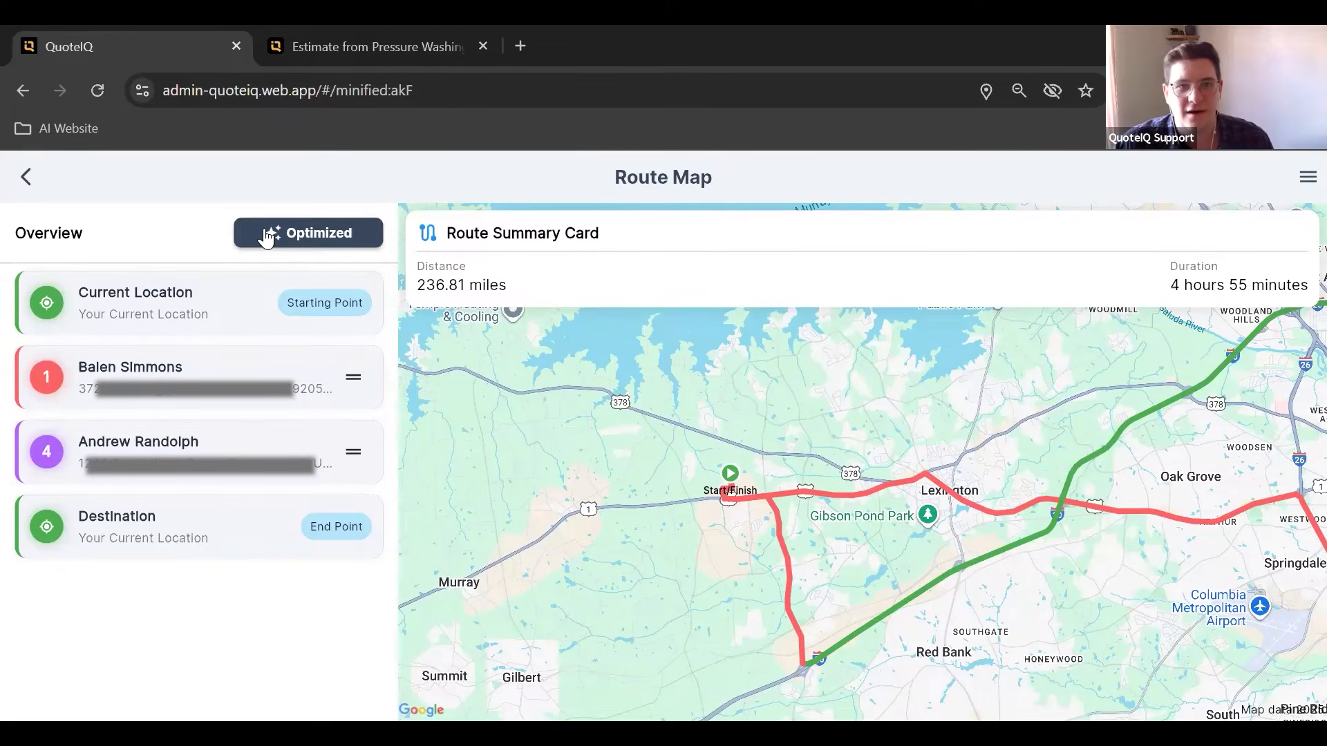
left_click(268, 235)
left_click(26, 177)
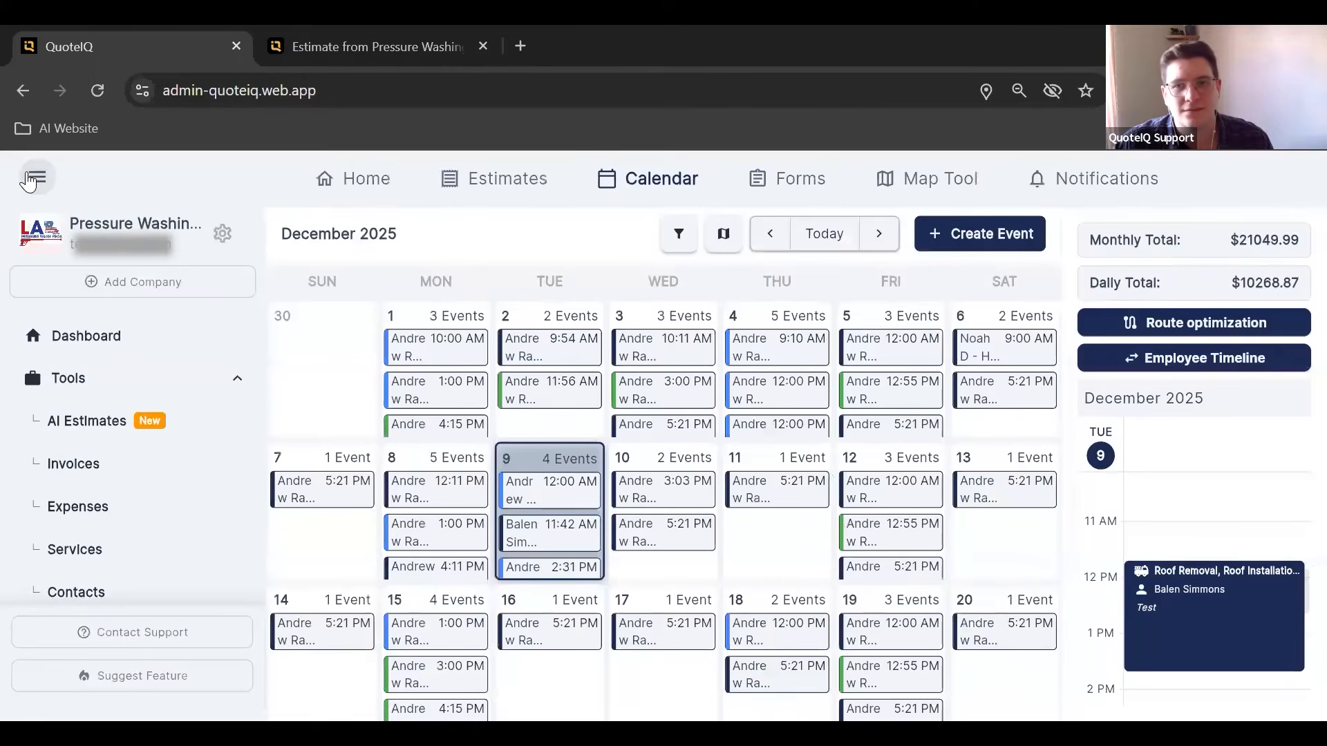
- View the Employee Timeline for December 9, including the unassigned jobs, and close it
left_click(1248, 362)
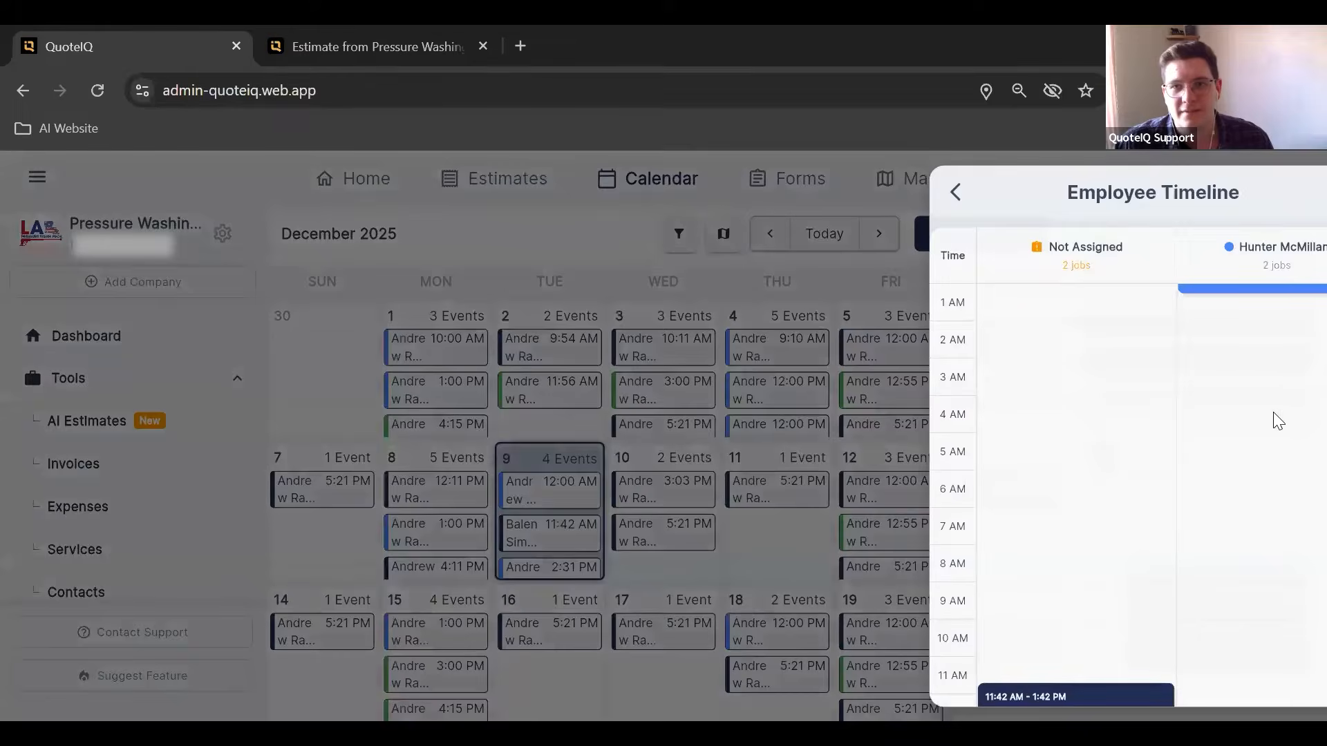
scroll(1161, 389, "down", 3)
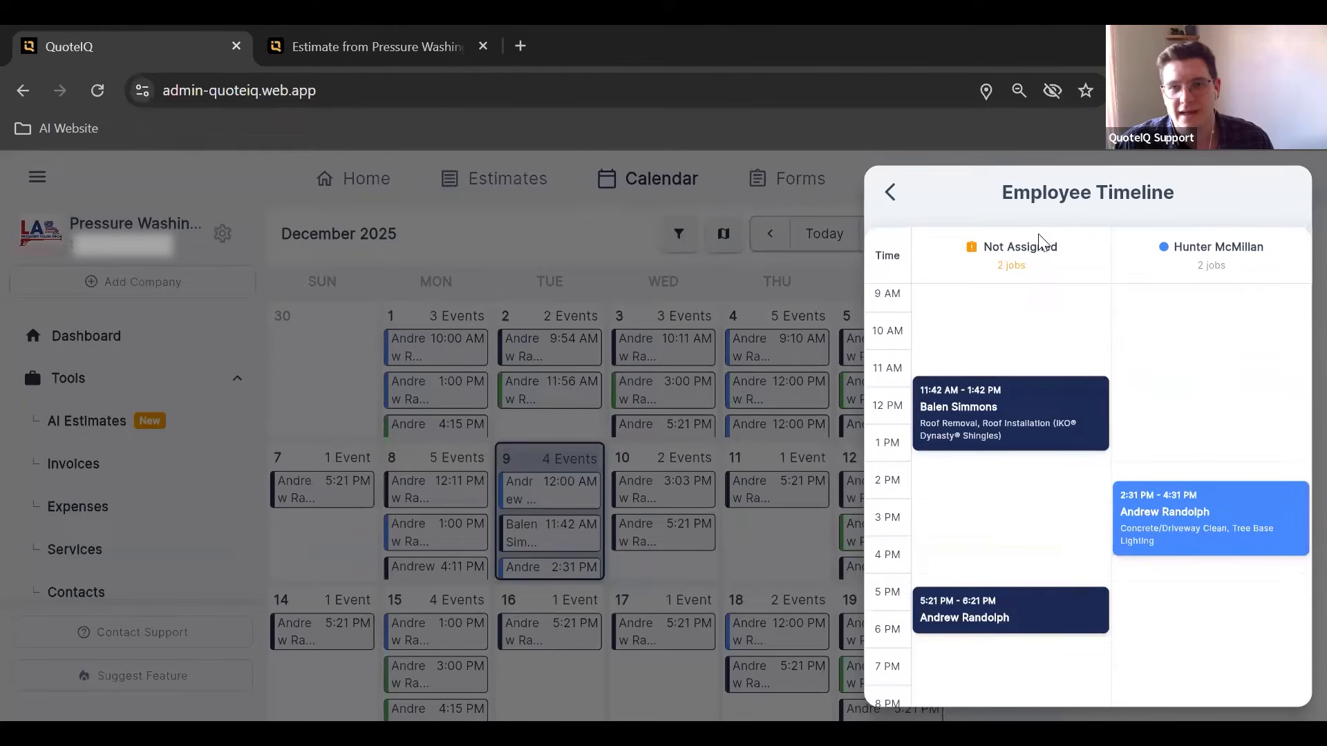
left_click(891, 192)
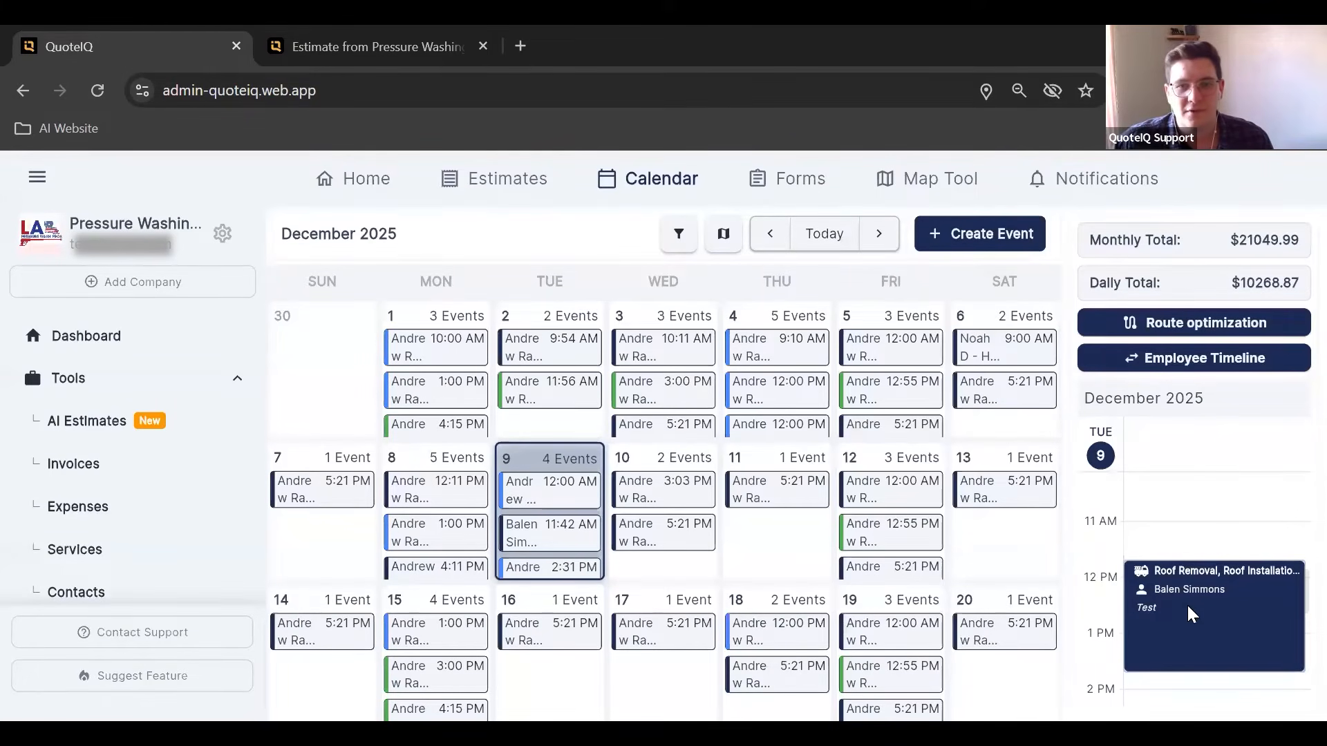
- Complete the 2:31 PM Concrete/Driveway Clean job on December 9 by marking it as done
scroll(1170, 574, "down", 4)
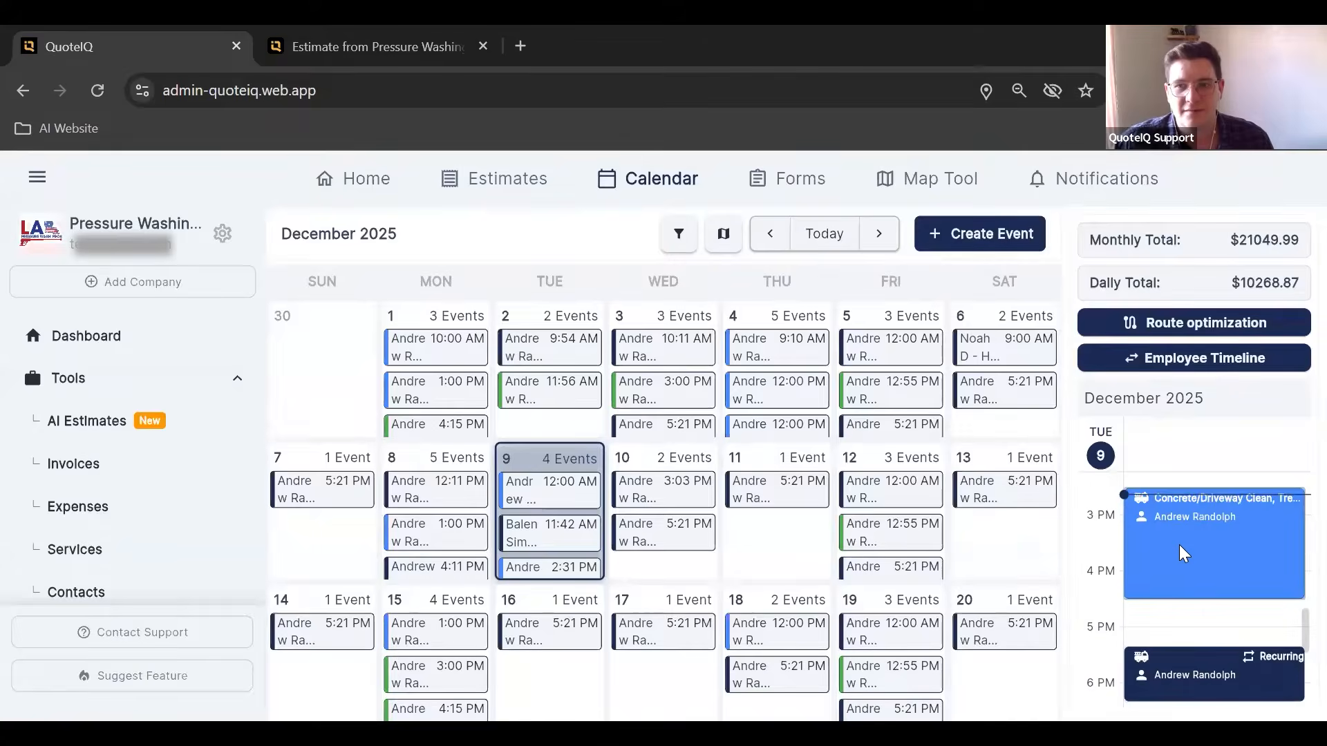
left_click(1180, 545)
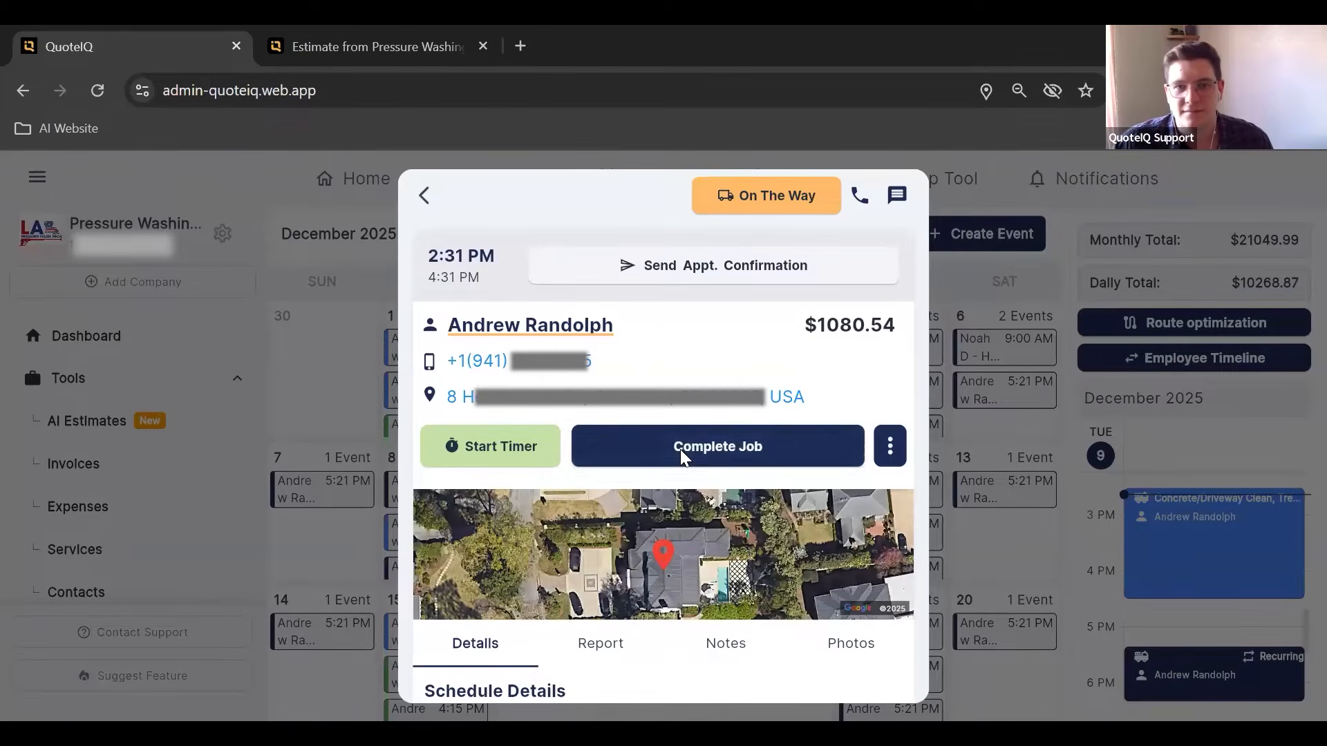
left_click(660, 456)
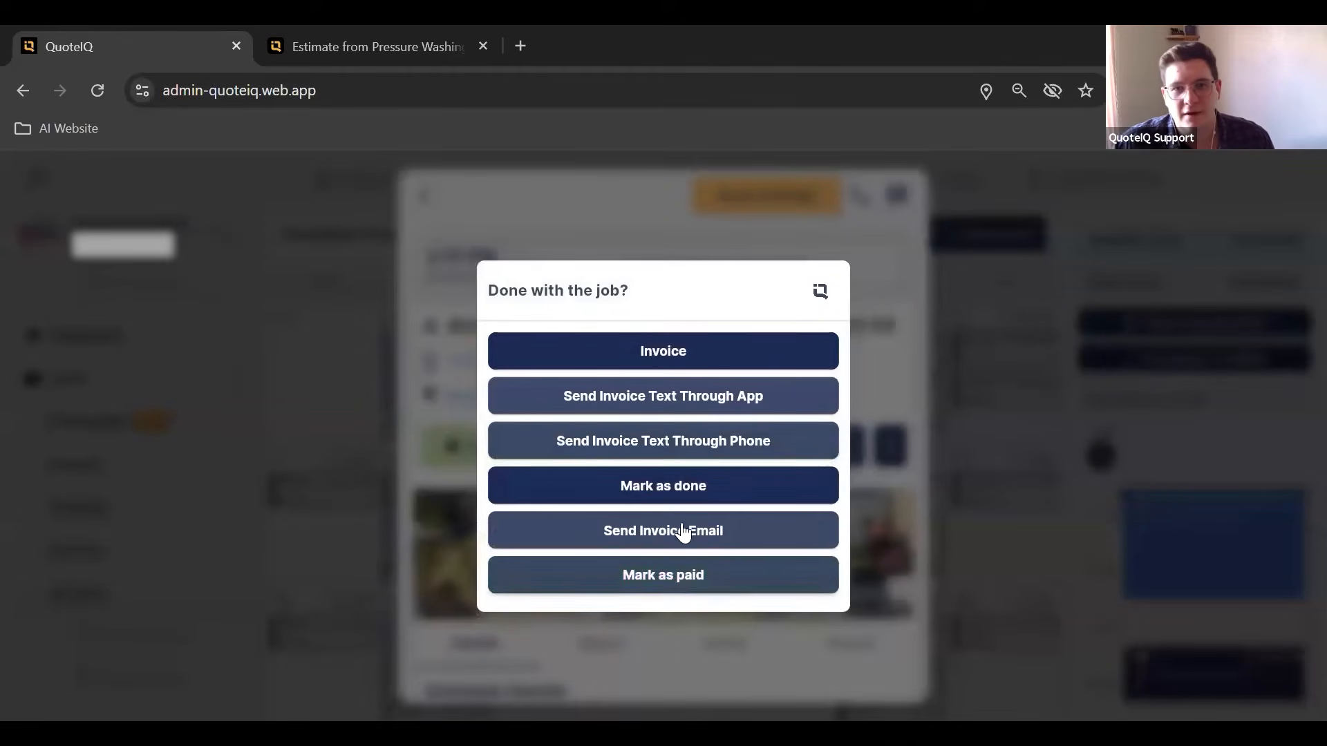
left_click(682, 495)
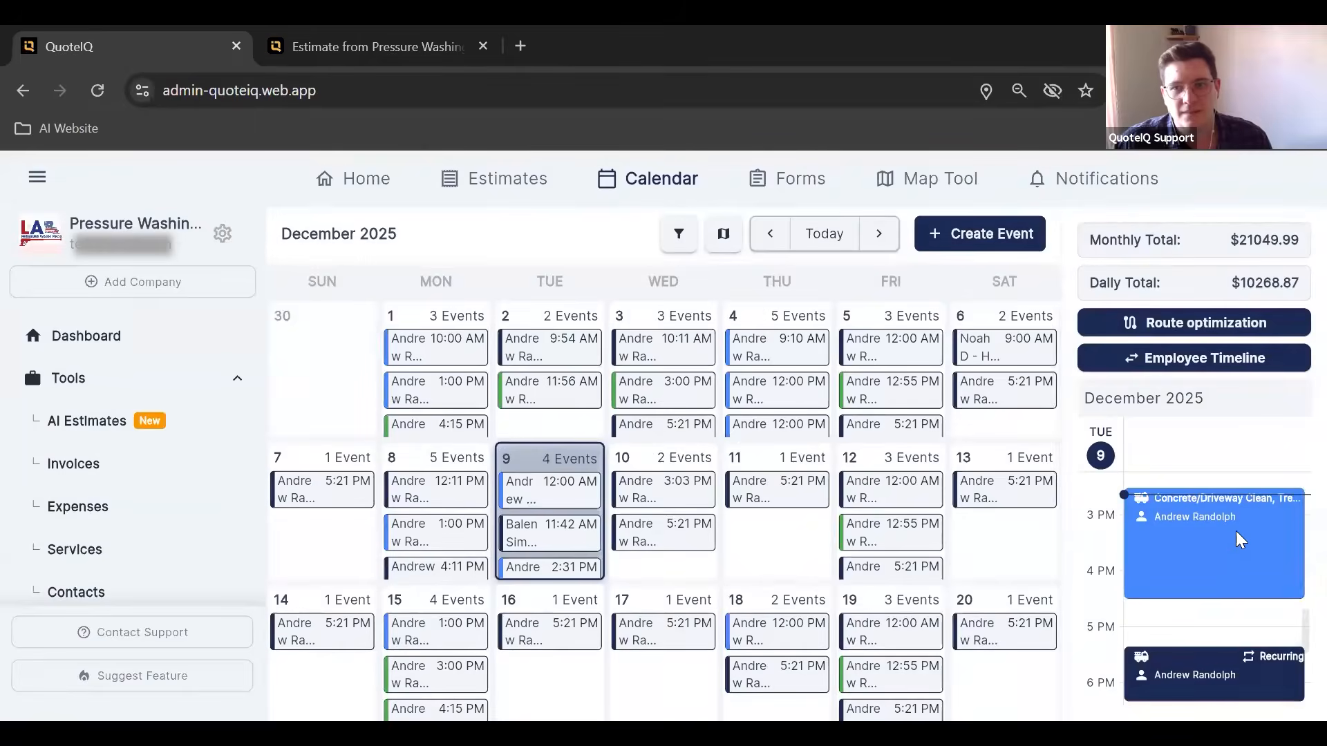
- Open the invoice for the 2:31 PM job from its completion options and review the customer and invoice details
left_click(1237, 539)
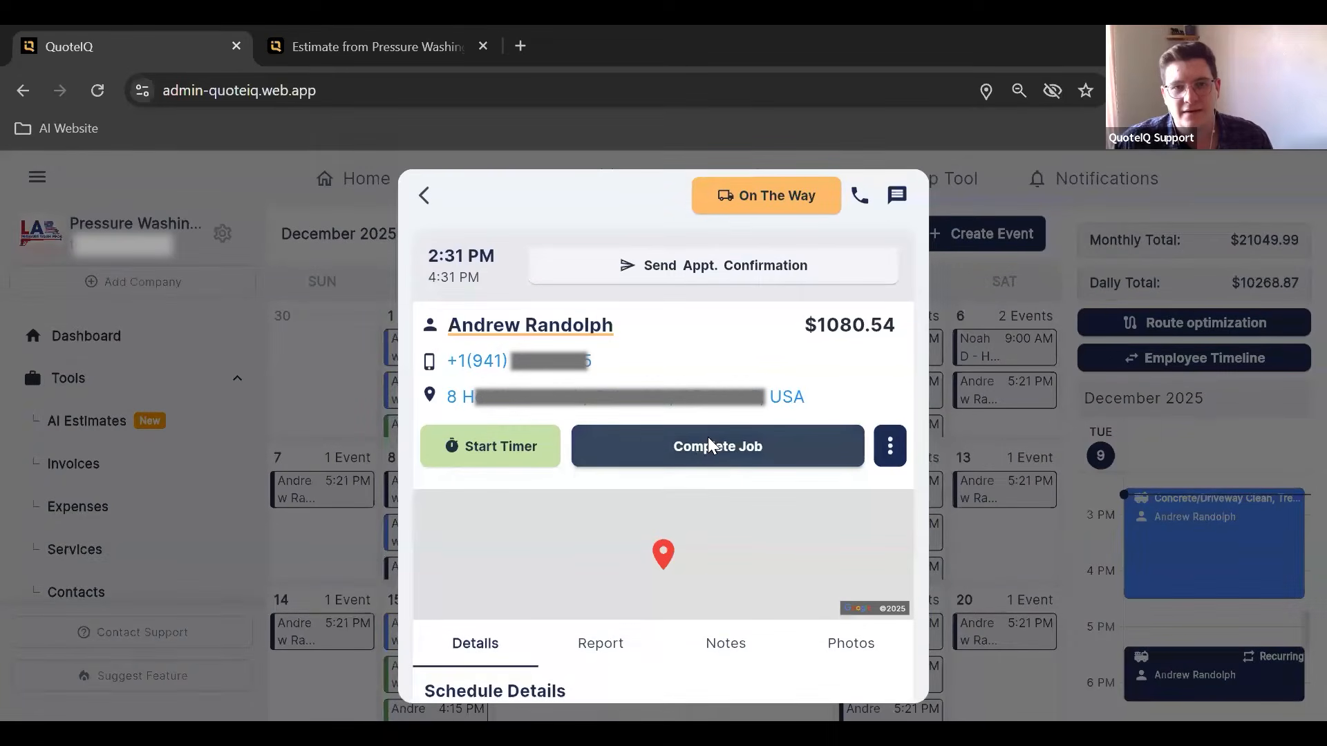
left_click(707, 445)
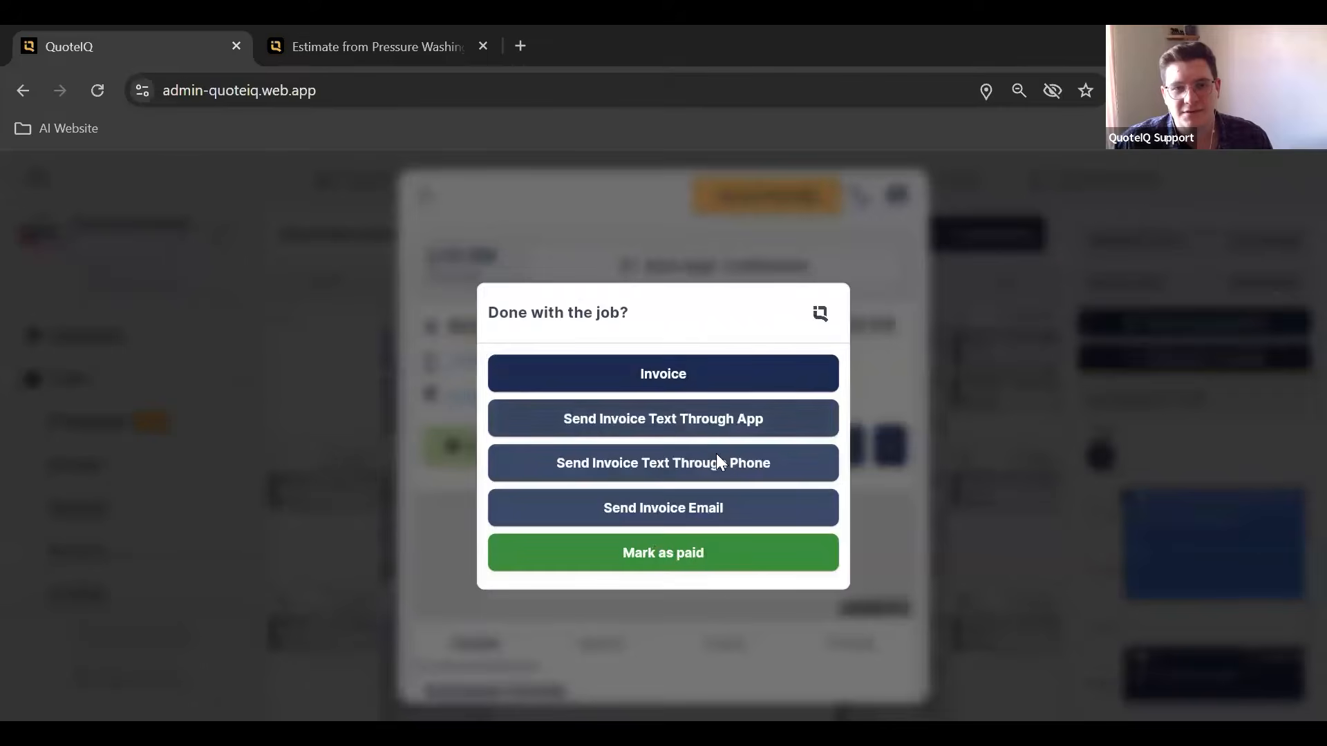
left_click(685, 377)
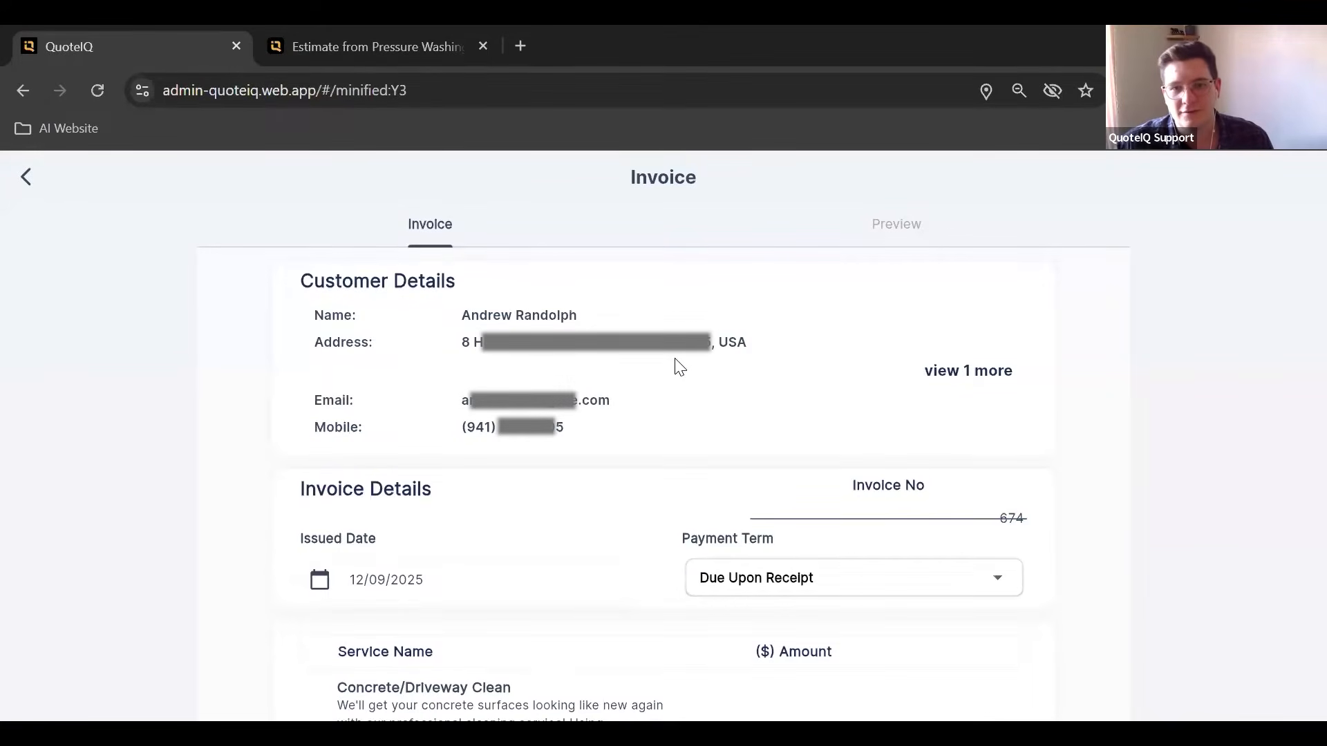
scroll(703, 378, "down", 2)
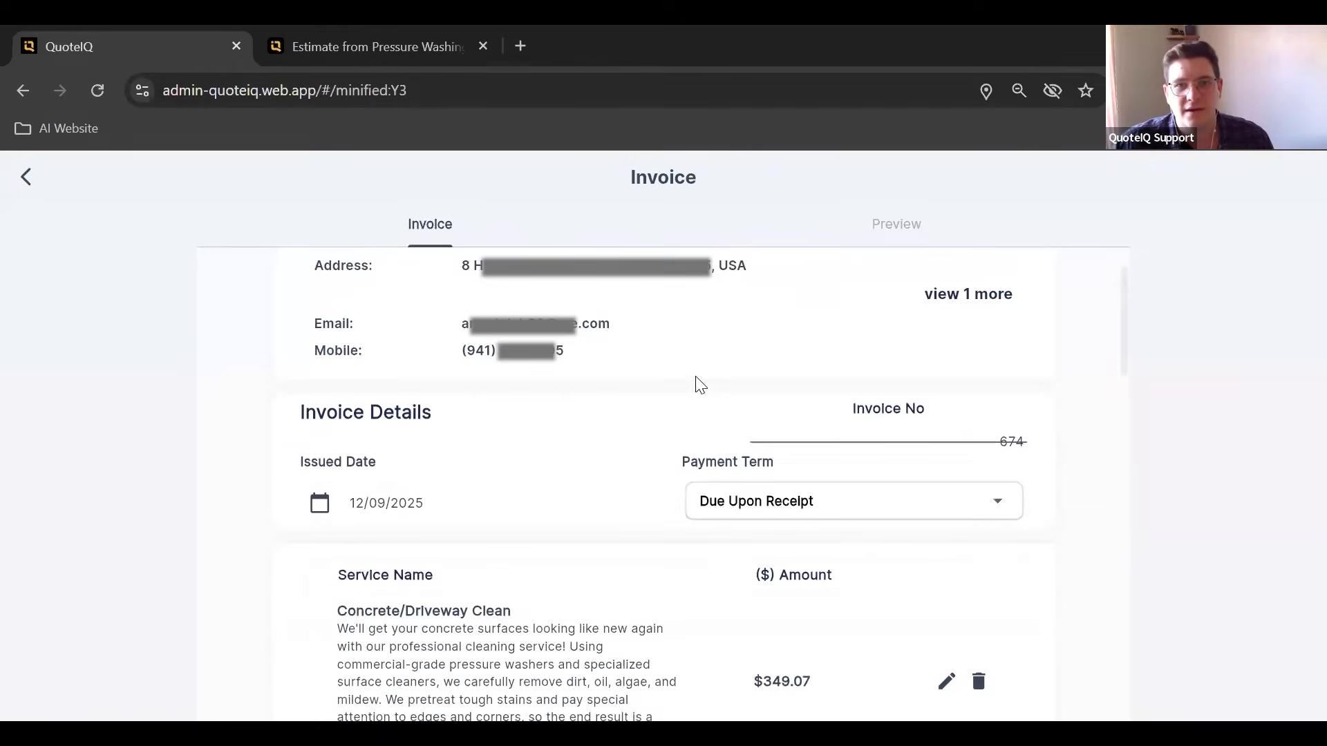
scroll(702, 377, "down", 1)
scroll(901, 538, "down", 1)
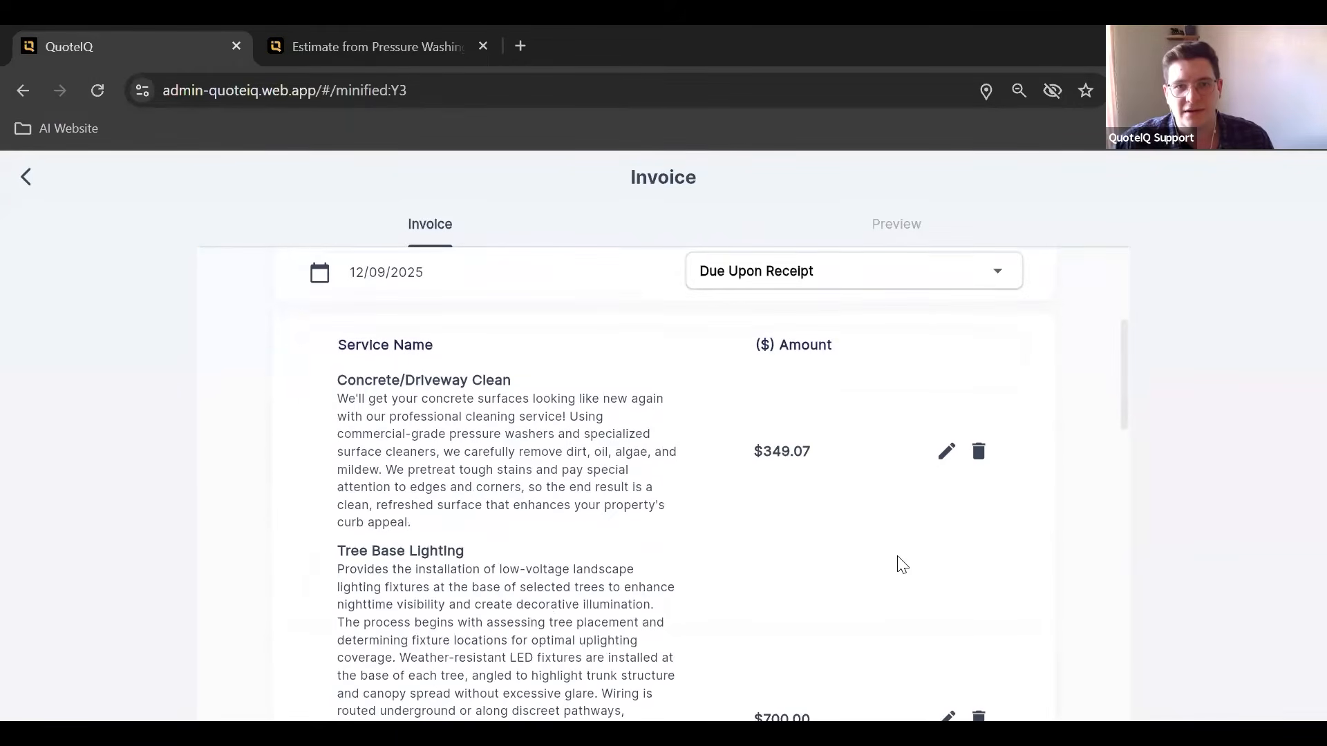
- Inspect the invoice's editing options for the Concrete/Driveway Clean service and for adding a service, leaving the services unchanged
scroll(945, 344, "down", 2)
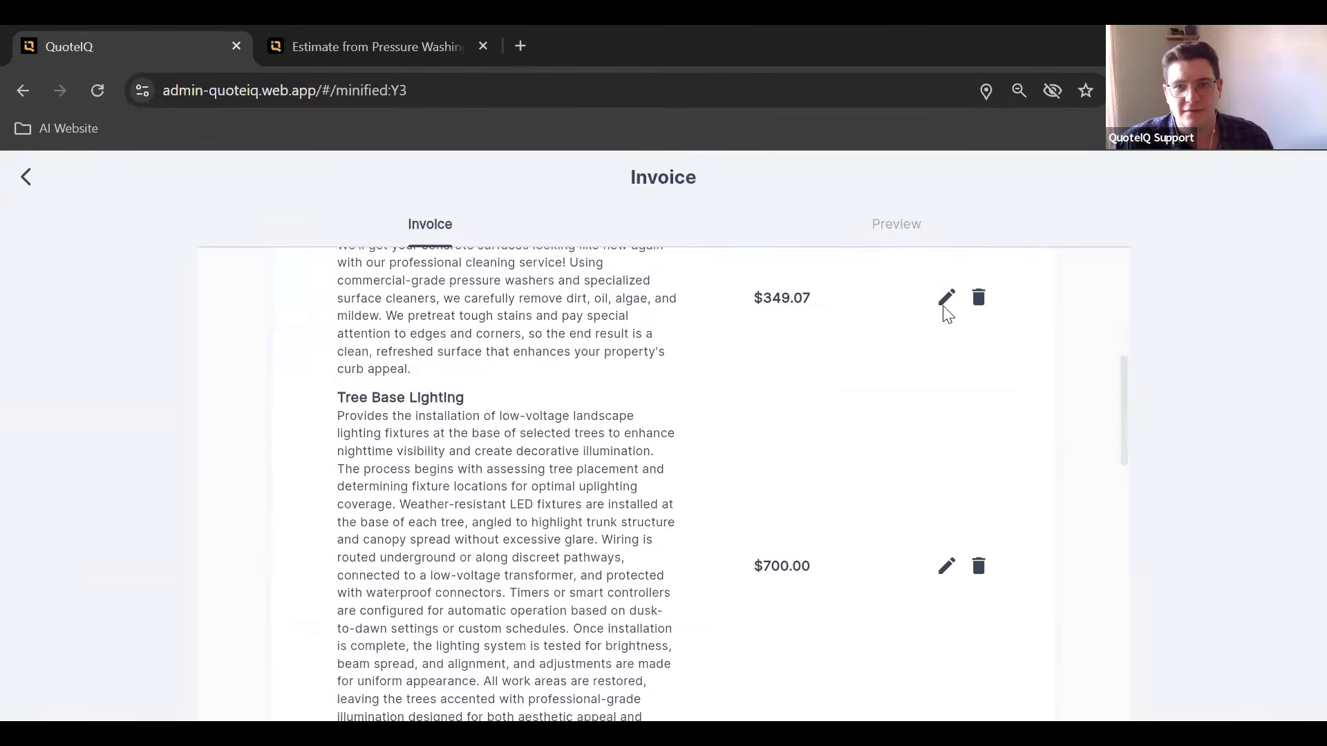
left_click(946, 299)
left_click(568, 604)
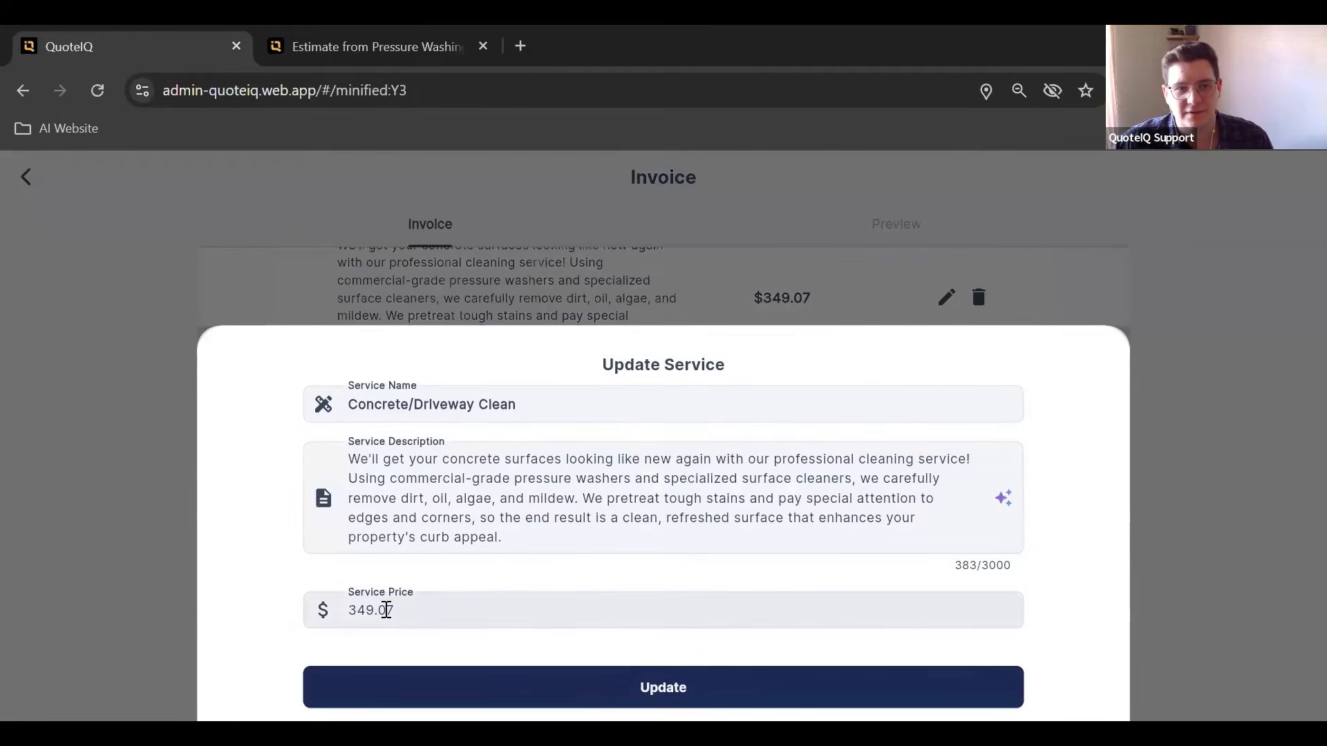
left_click(568, 518)
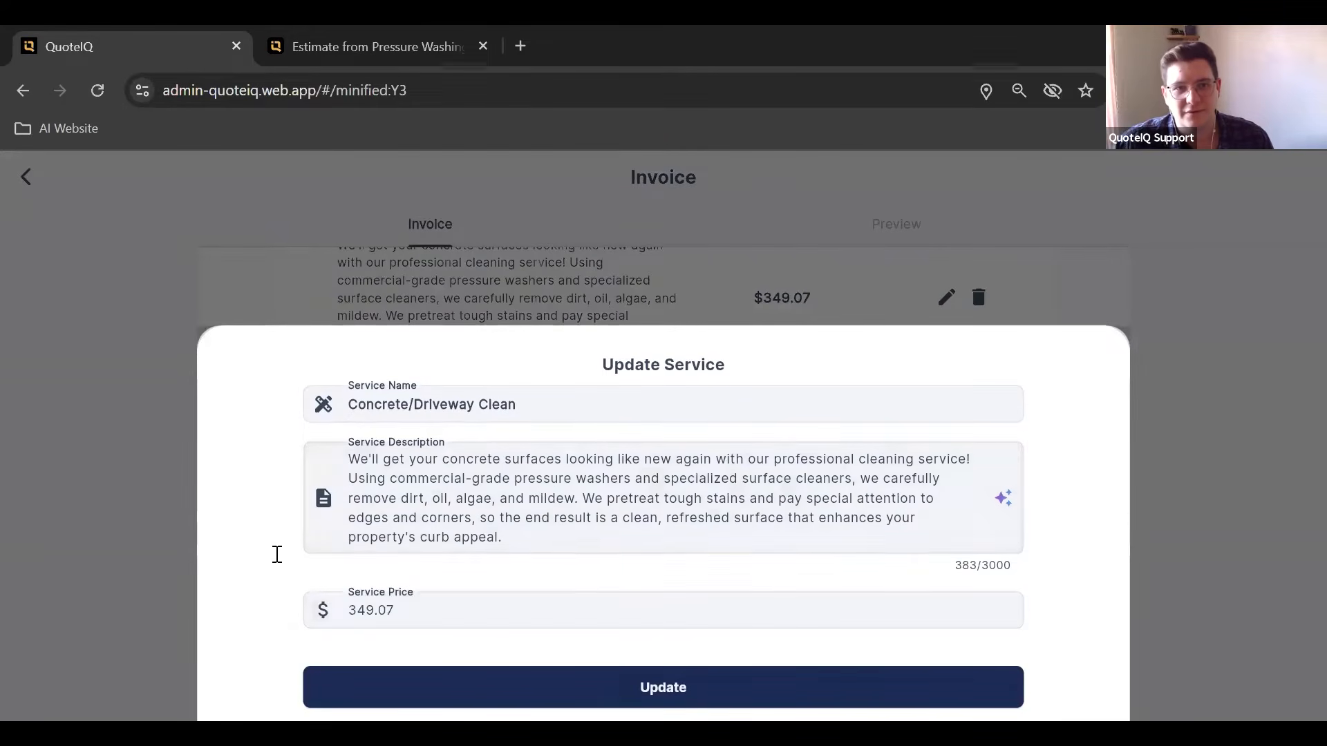
left_click(661, 279)
scroll(646, 324, "down", 5)
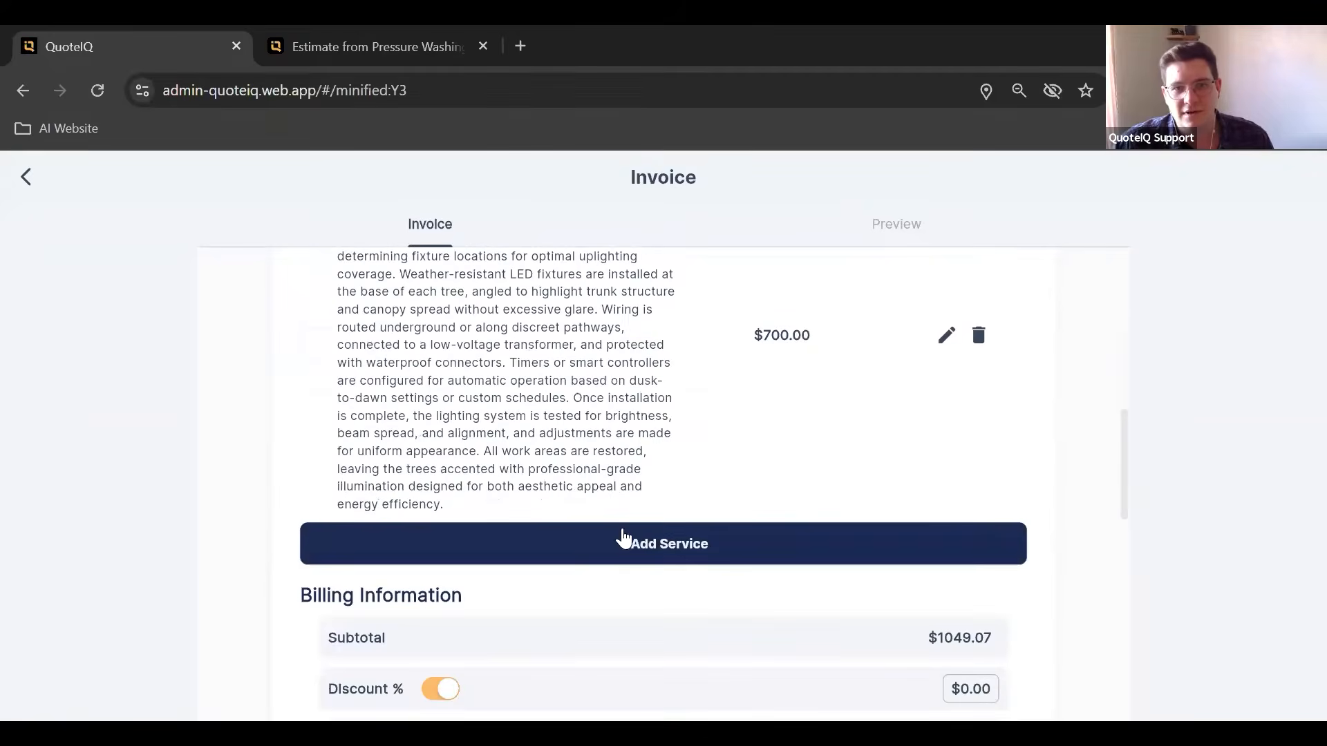
left_click(625, 538)
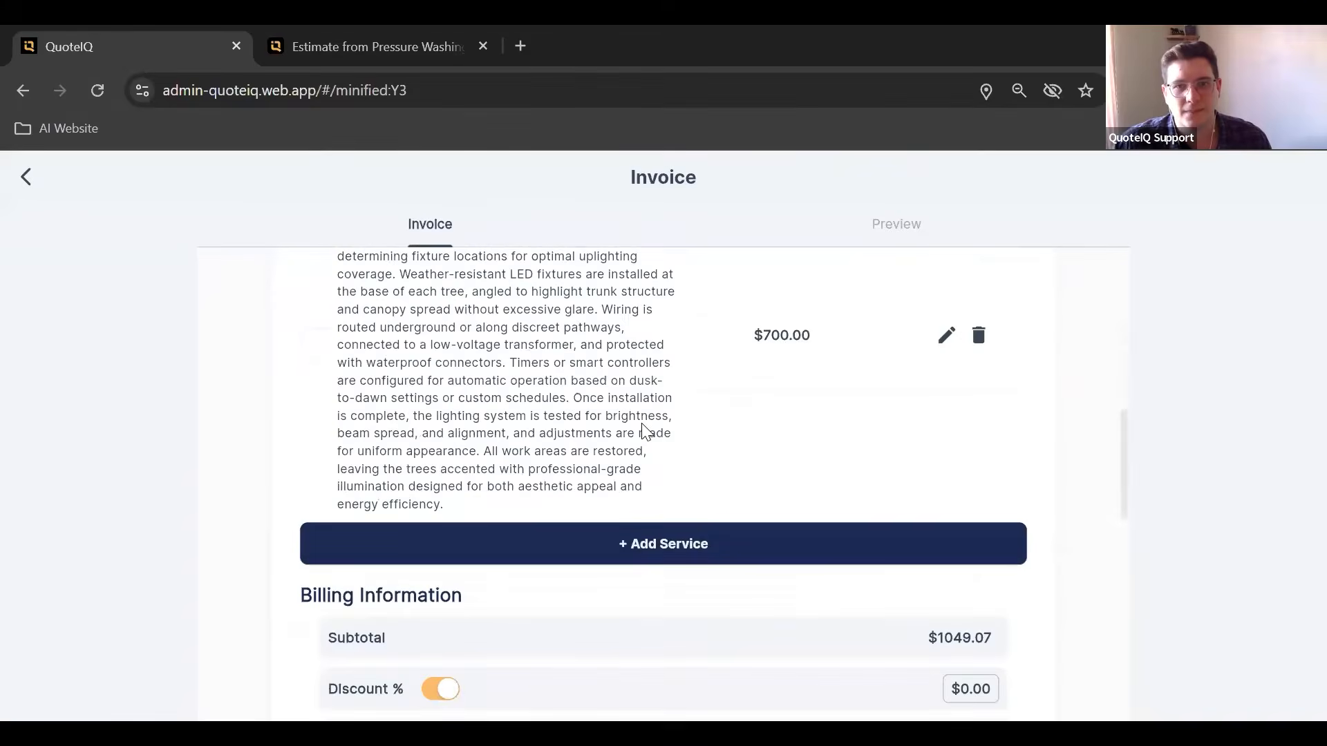
- Review the invoice's billing, client message, signature and payment method sections, and return to the calendar without sending it
scroll(824, 606, "down", 3)
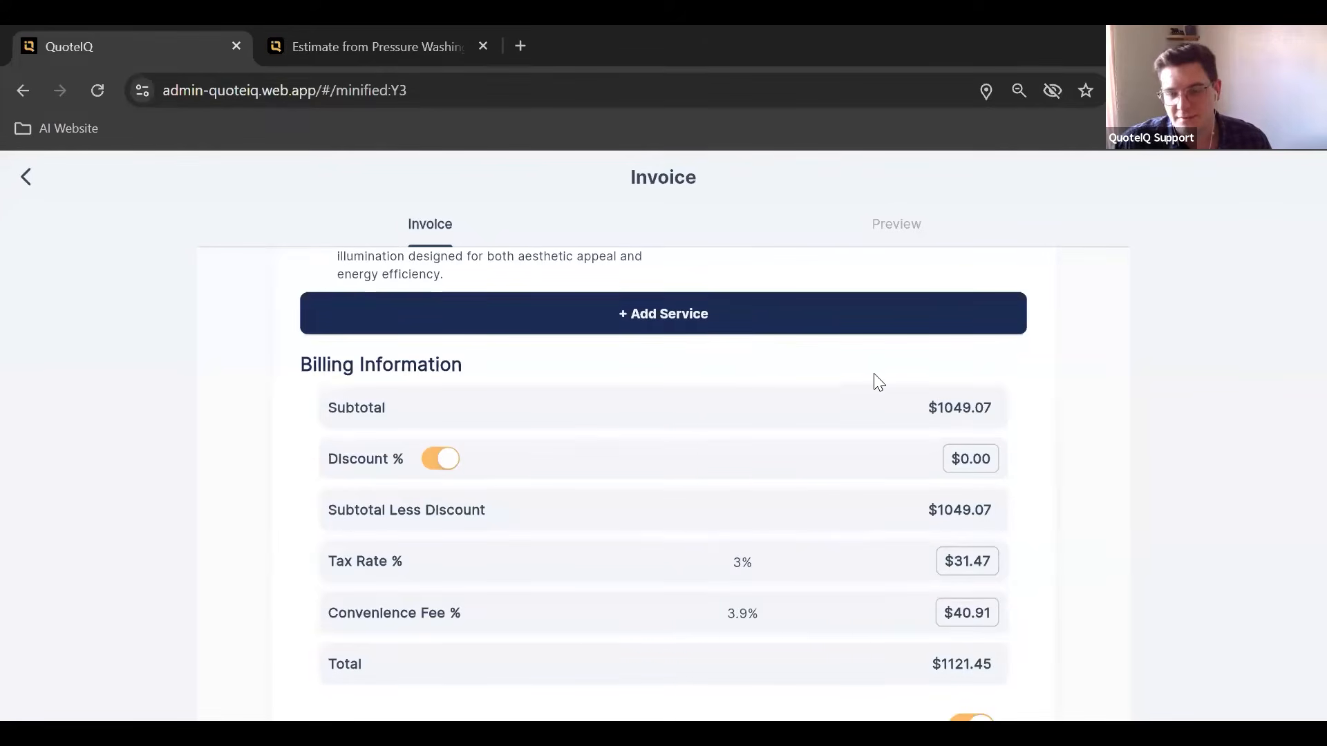
scroll(718, 373, "down", 3)
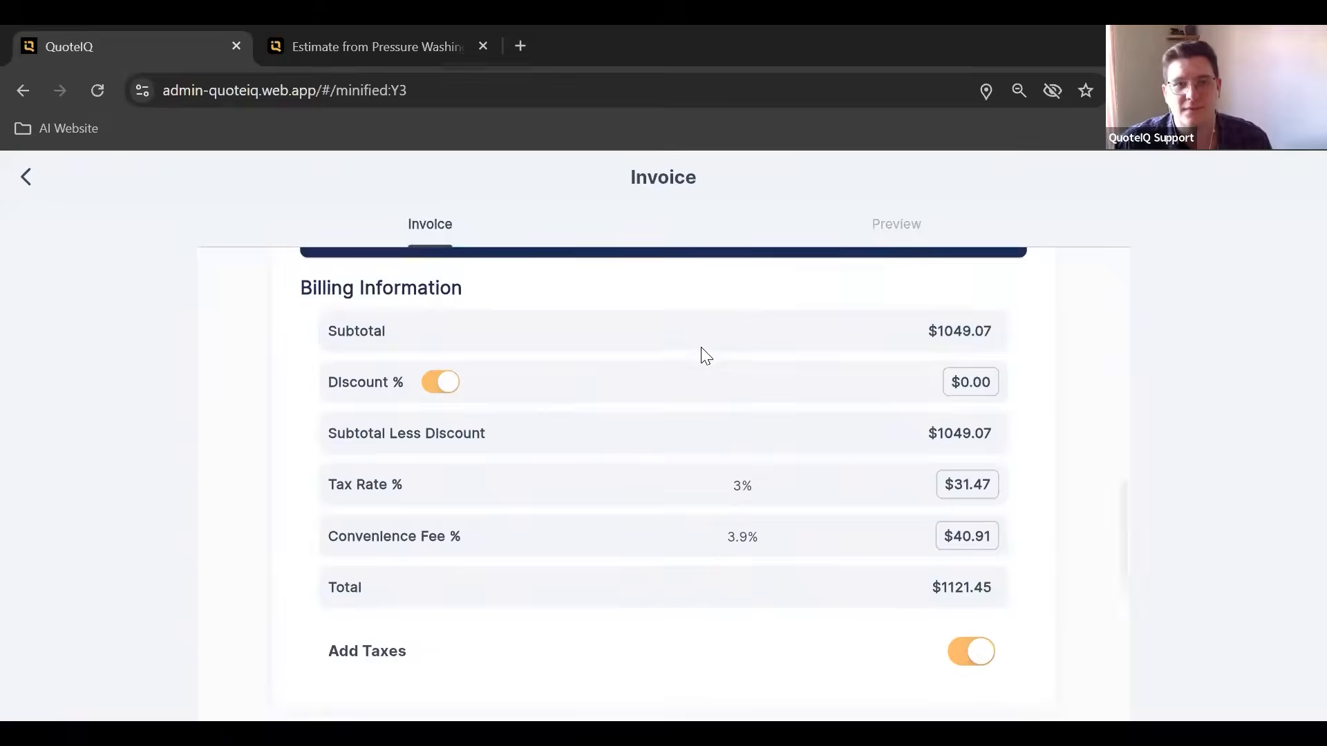
scroll(684, 342, "down", 2)
scroll(711, 356, "down", 2)
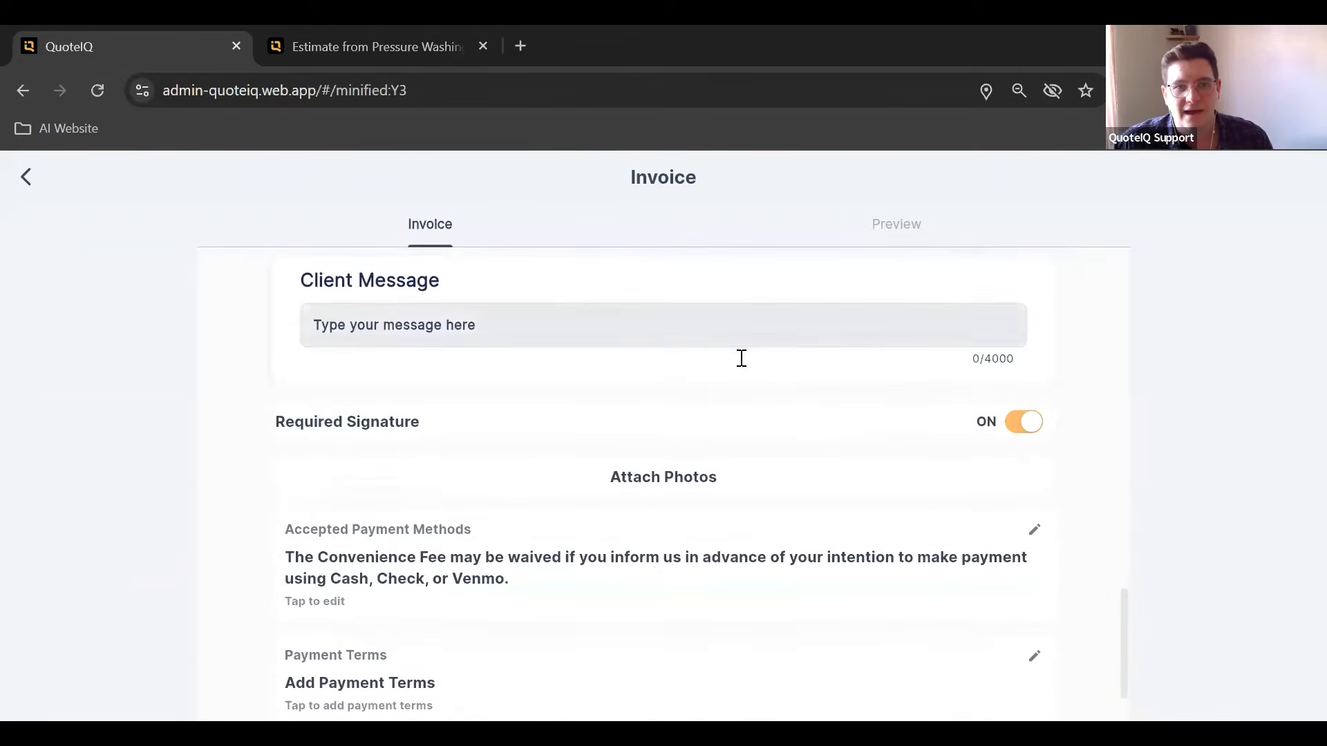
scroll(526, 532, "down", 1)
scroll(614, 539, "up", 1)
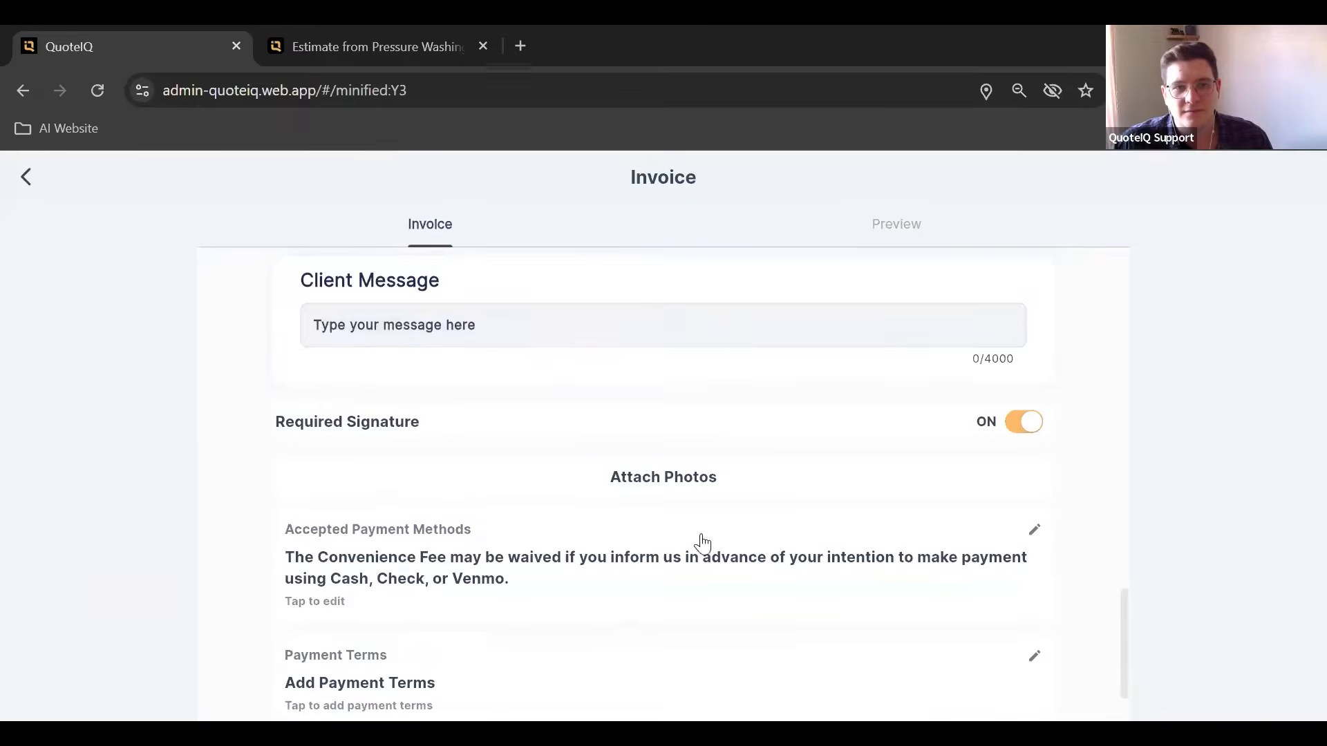
scroll(511, 574, "up", 1)
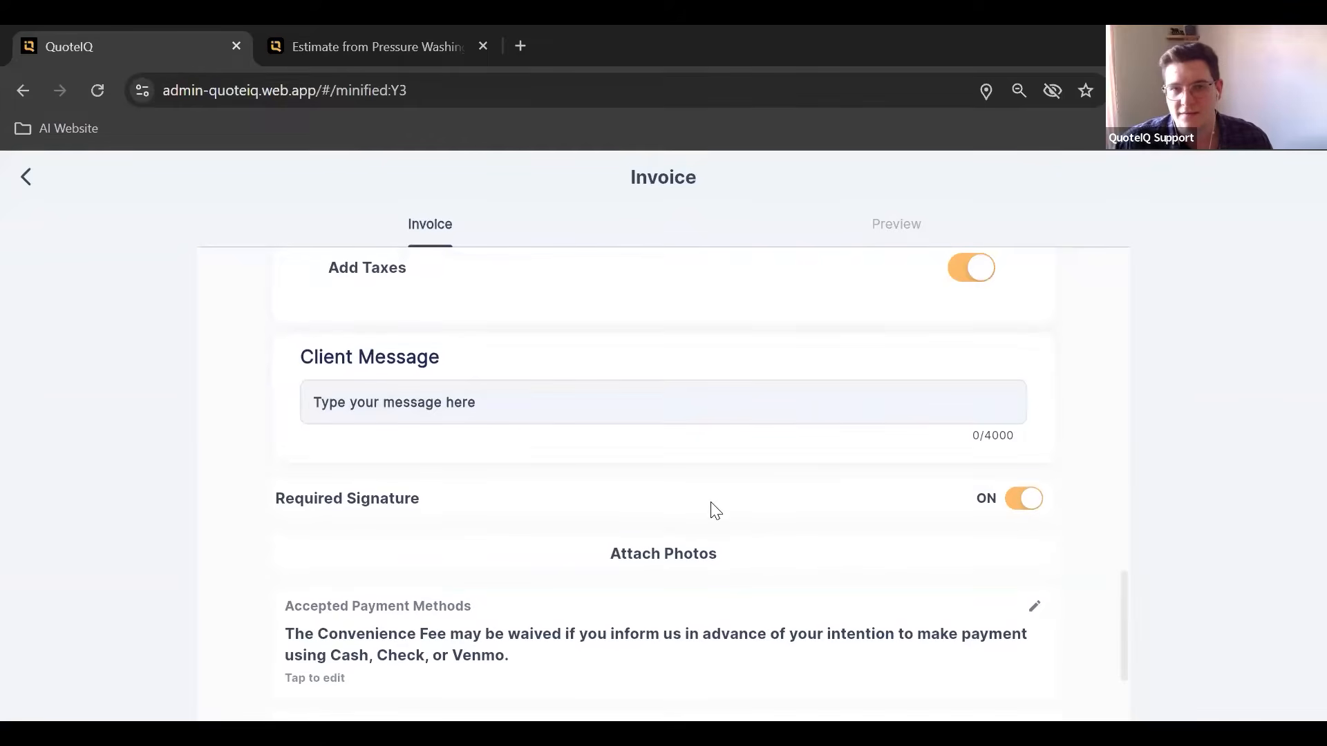
left_click(34, 187)
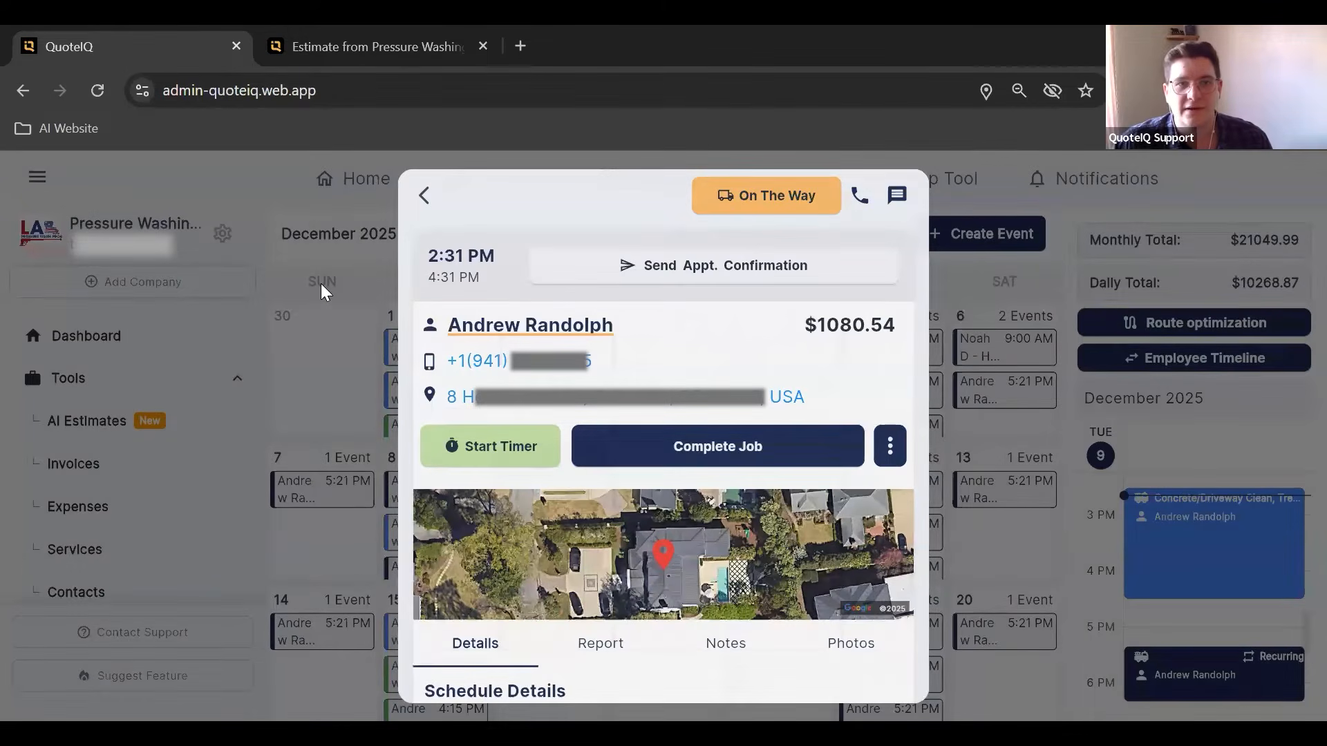
left_click(320, 290)
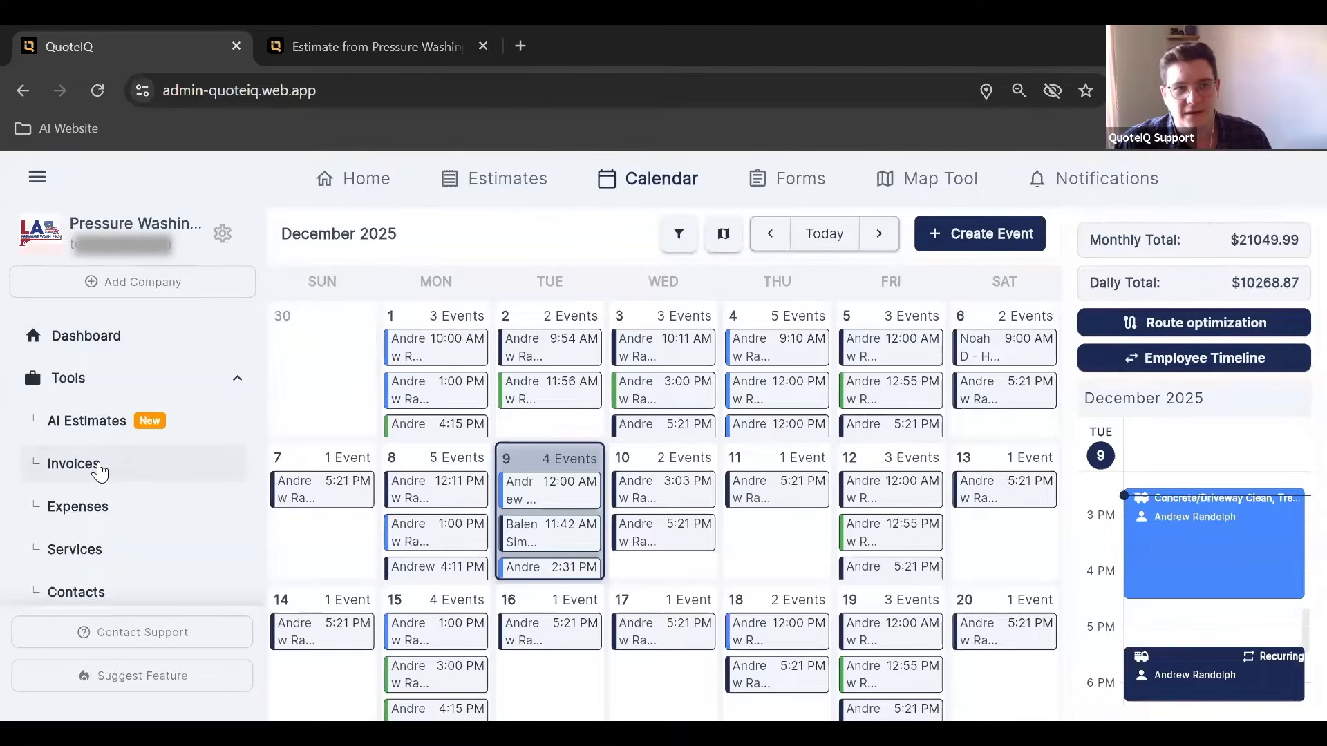
- View the invoices list, check the bank account connection under QuoteIQ Payments in the account settings, and return to the settings
left_click(101, 466)
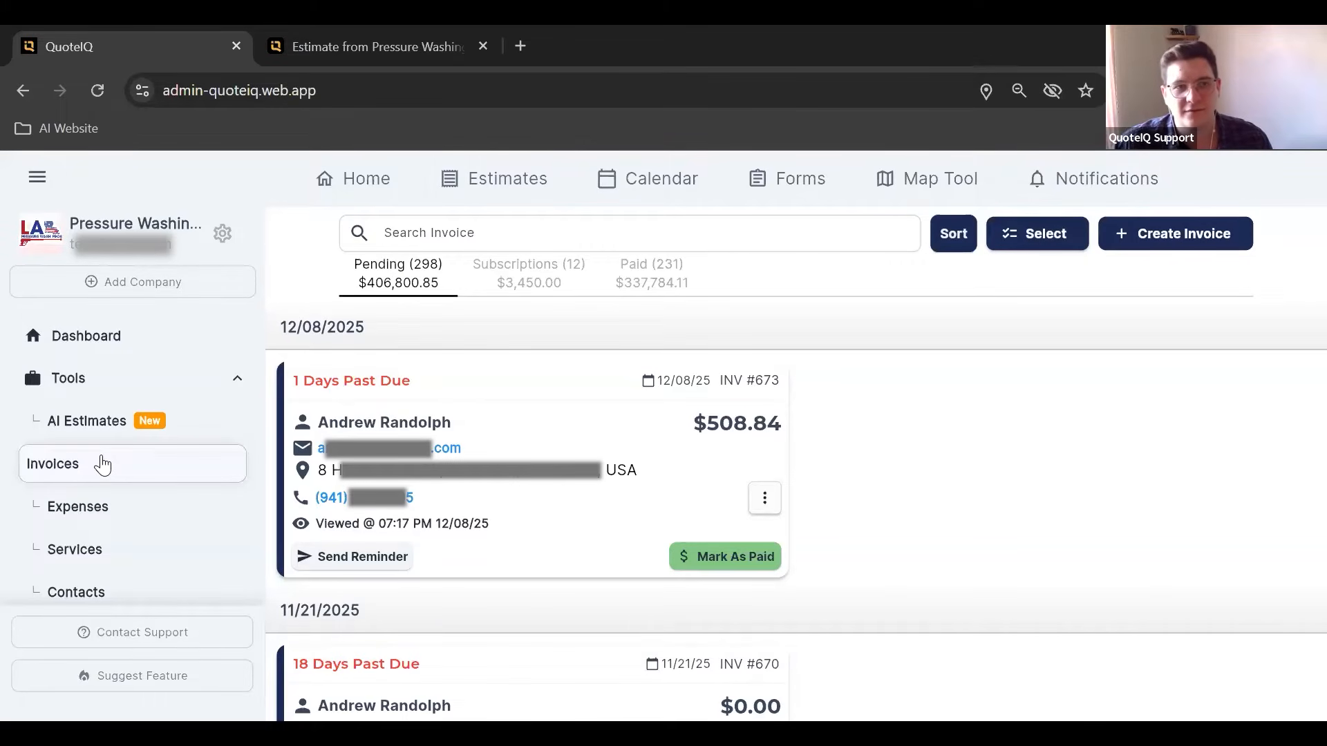
scroll(96, 462, "down", 5)
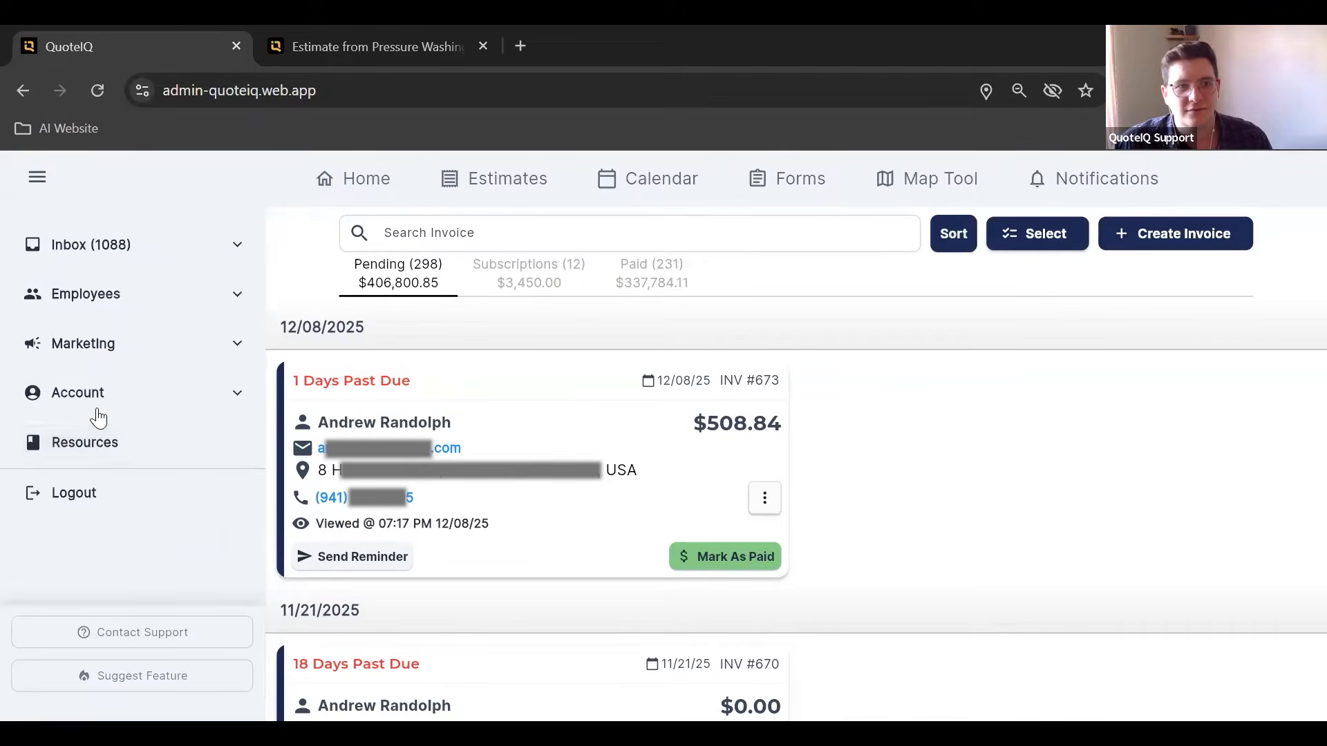
left_click(98, 416)
left_click(98, 438)
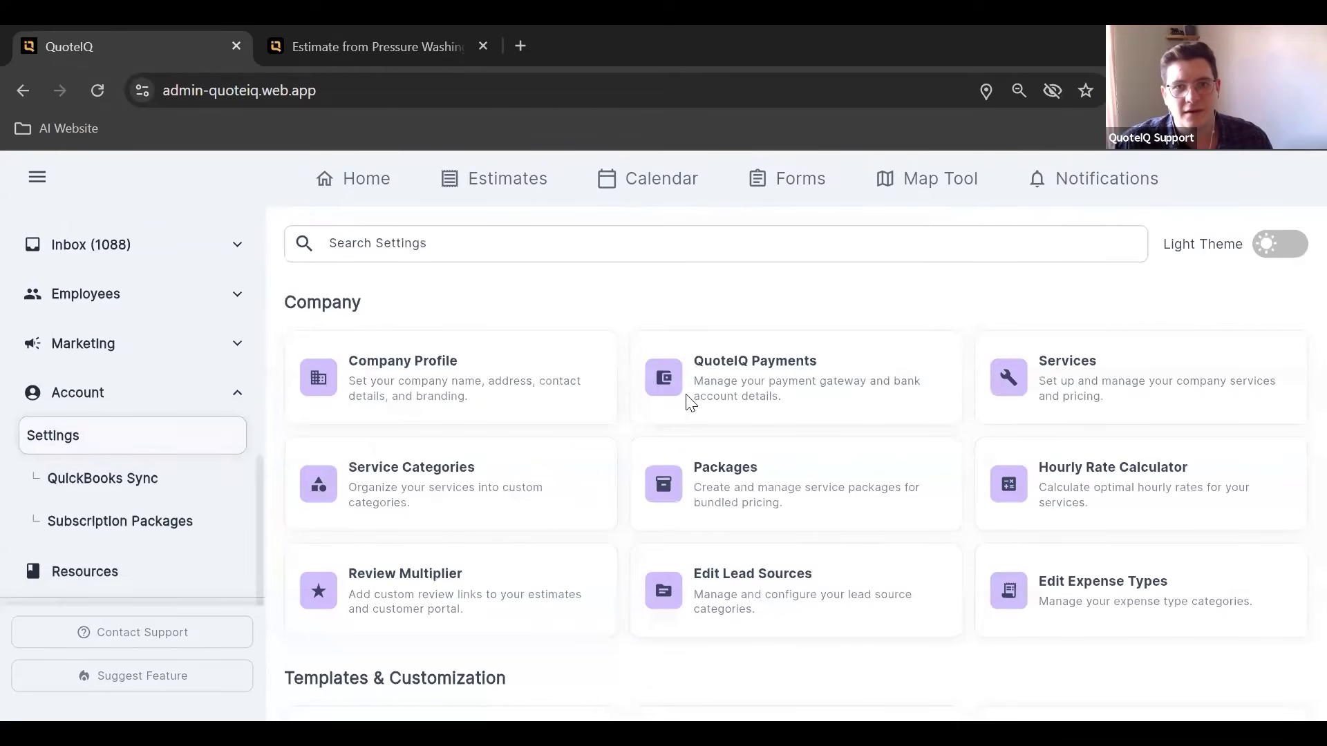
left_click(760, 370)
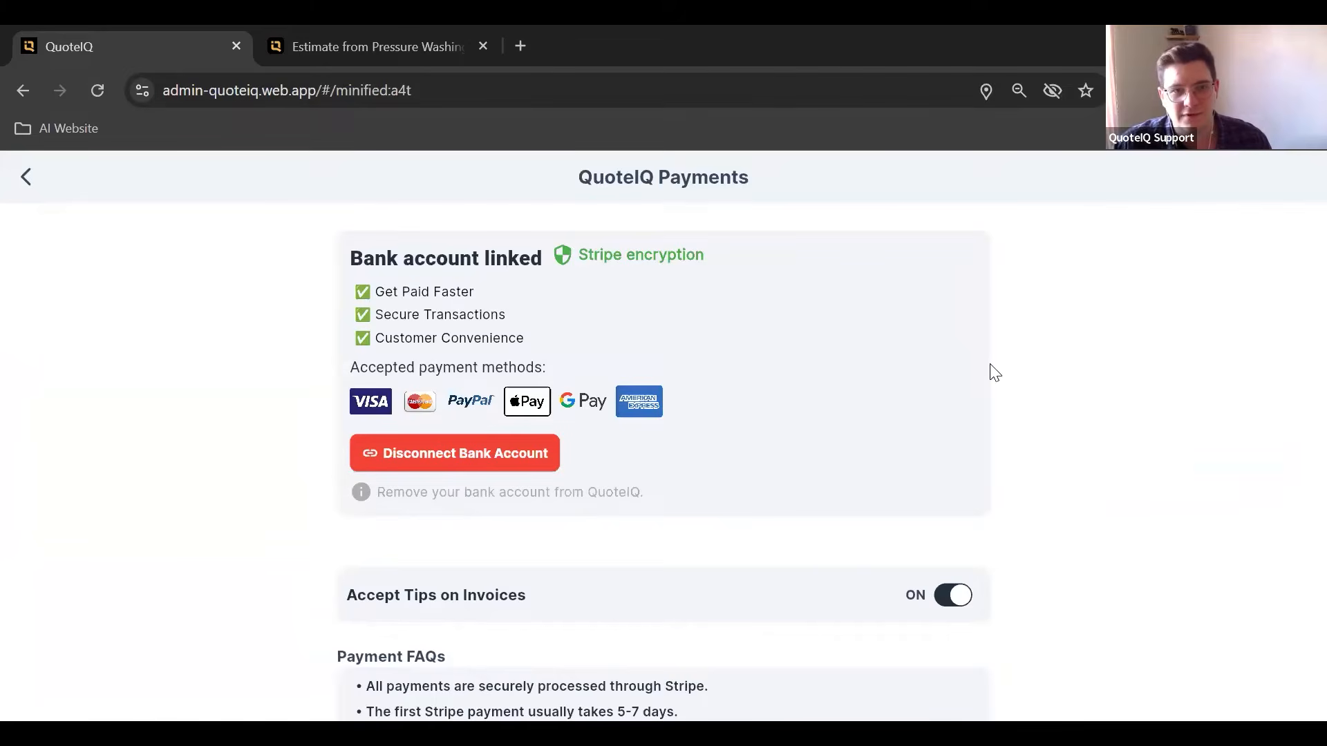
left_click(24, 181)
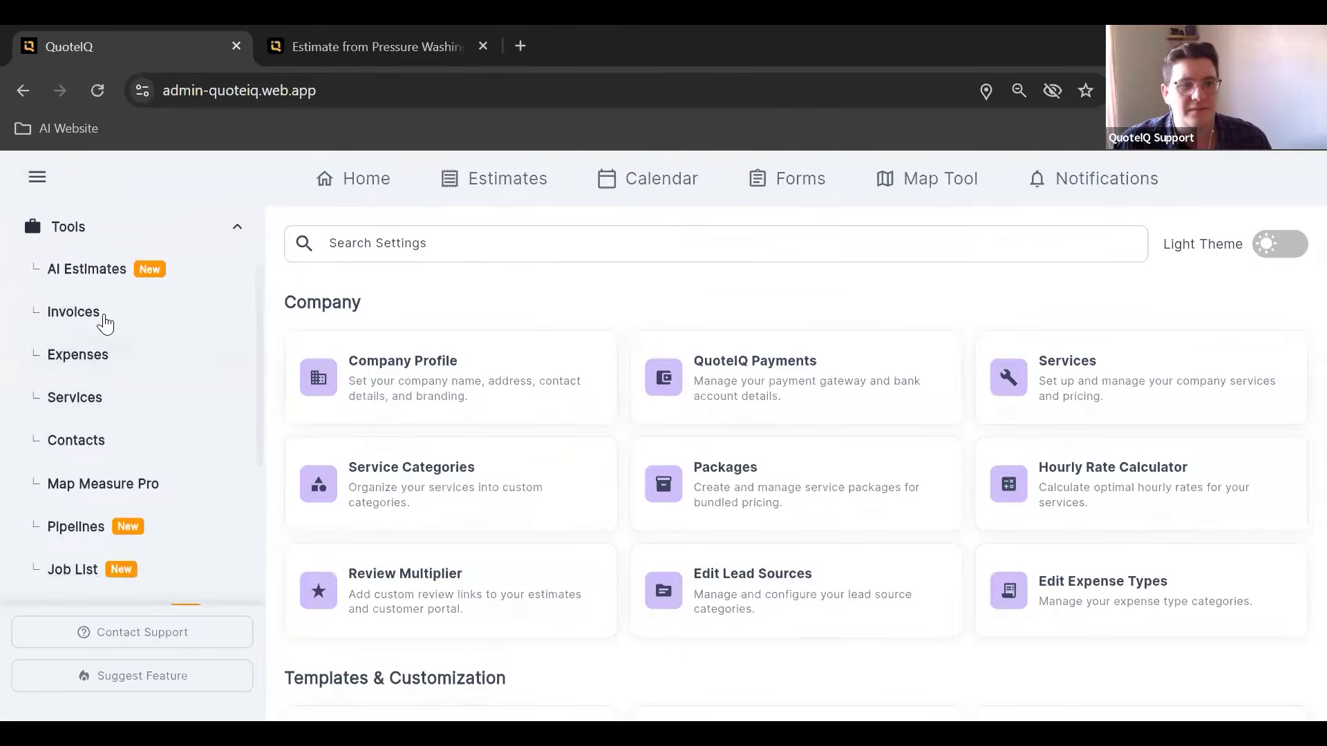
- Start marking the 12/08/2025 pending invoice as paid and set its payment date to 12/08/2025
left_click(103, 321)
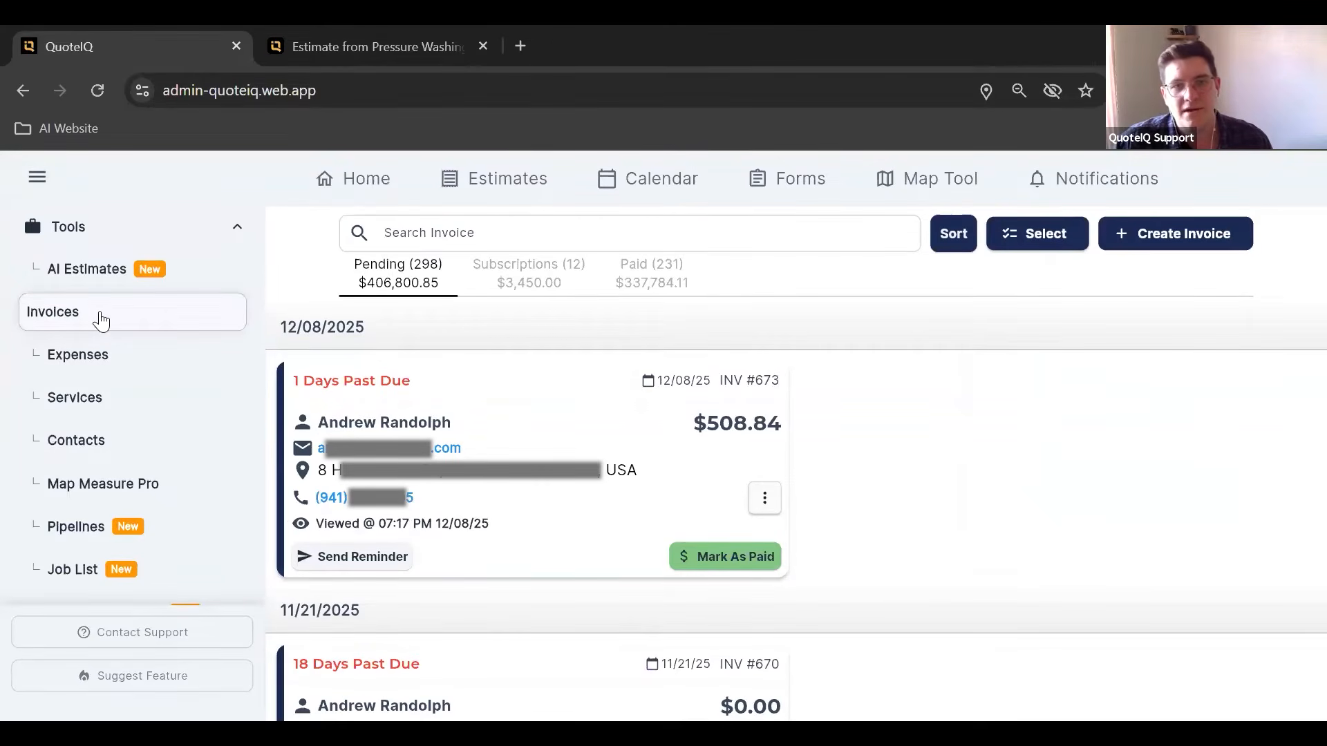
left_click(737, 557)
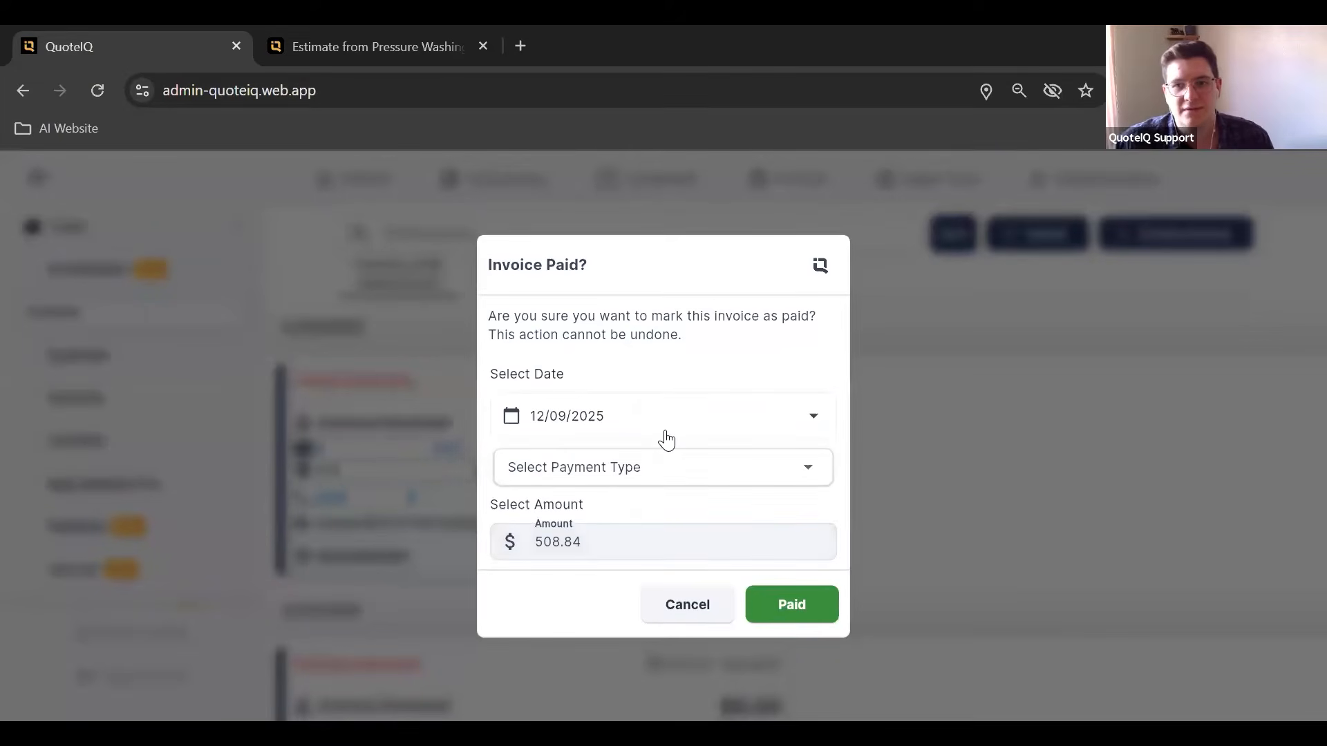
left_click(675, 430)
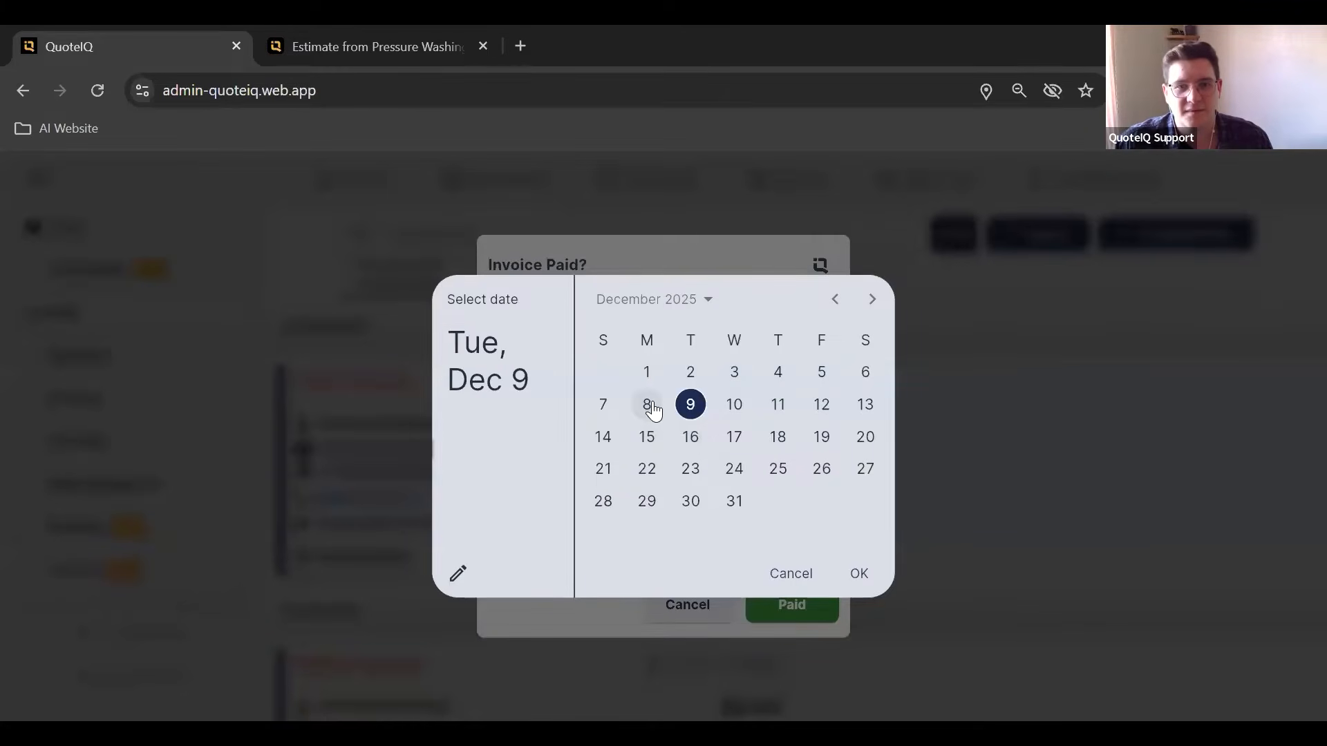
left_click(648, 406)
left_click(856, 575)
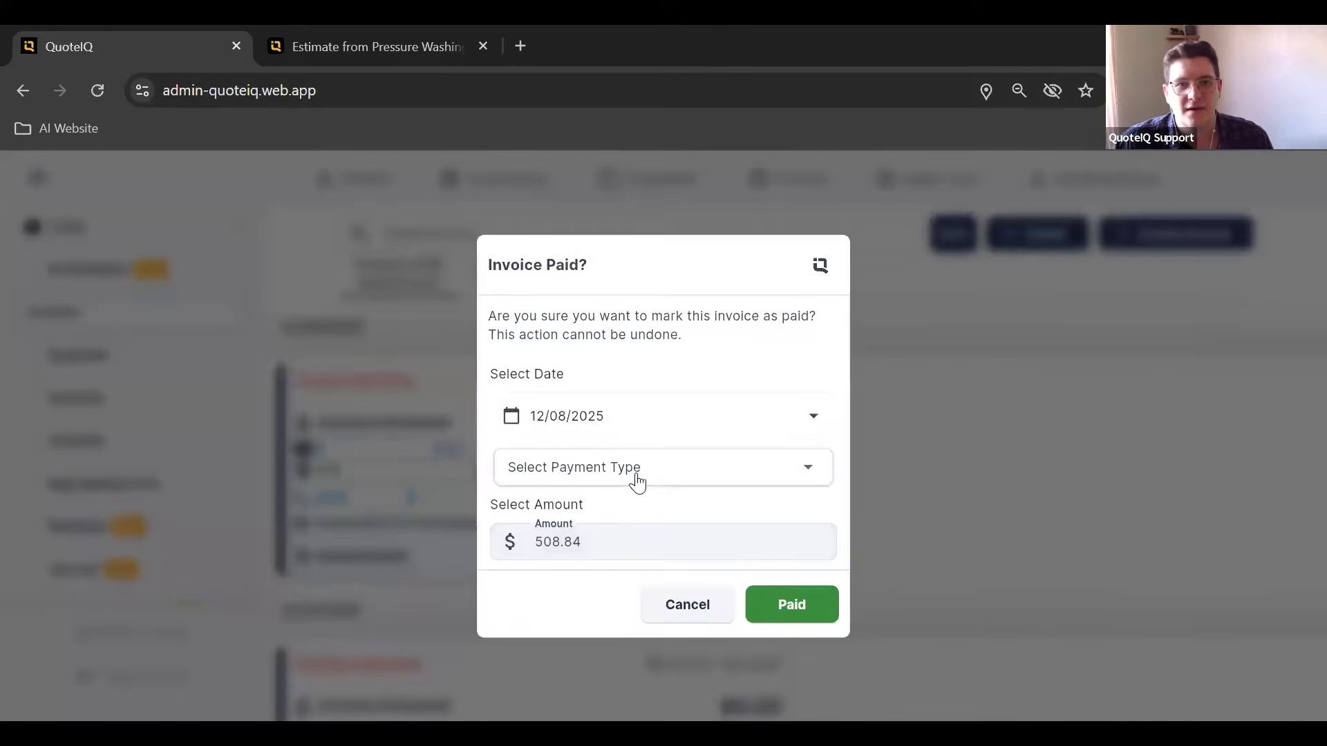
- Set the paid amount to $530.00 with payment type Check and mark the invoice as paid
left_click_drag(577, 541, 543, 542)
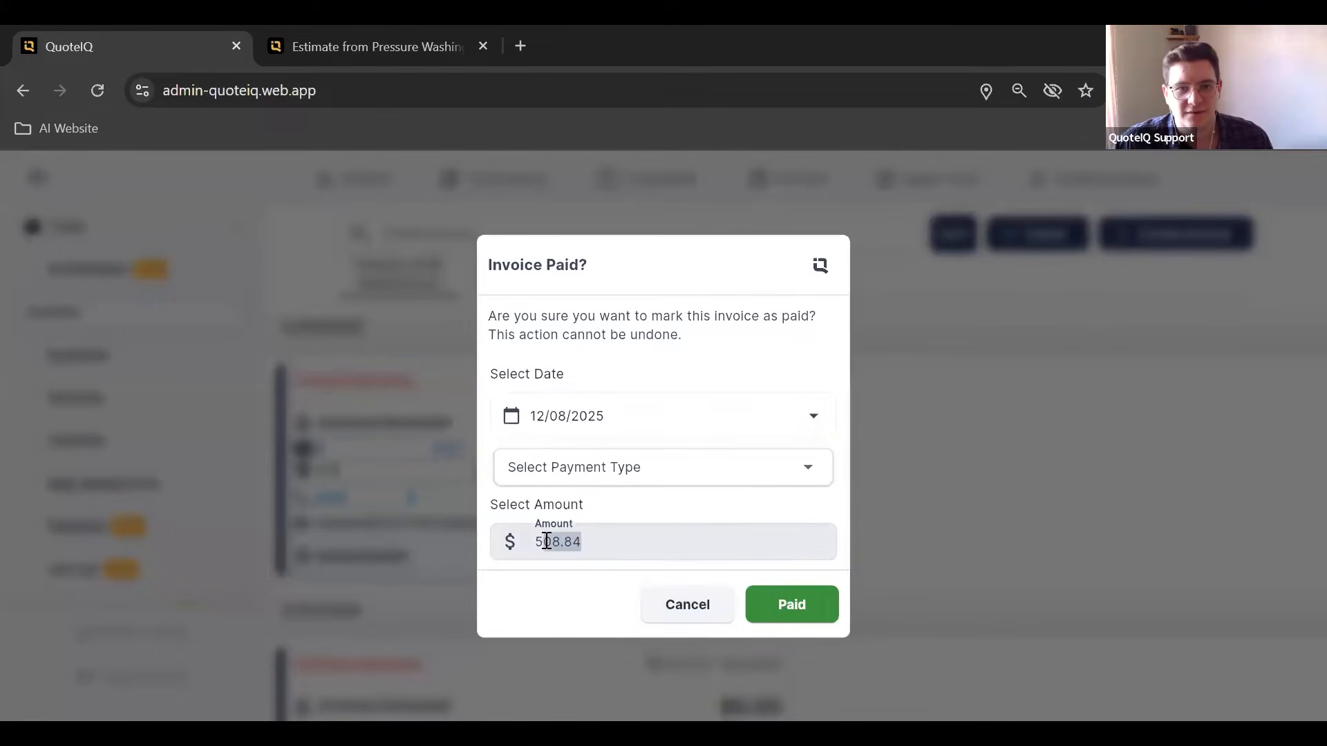
type("30.00")
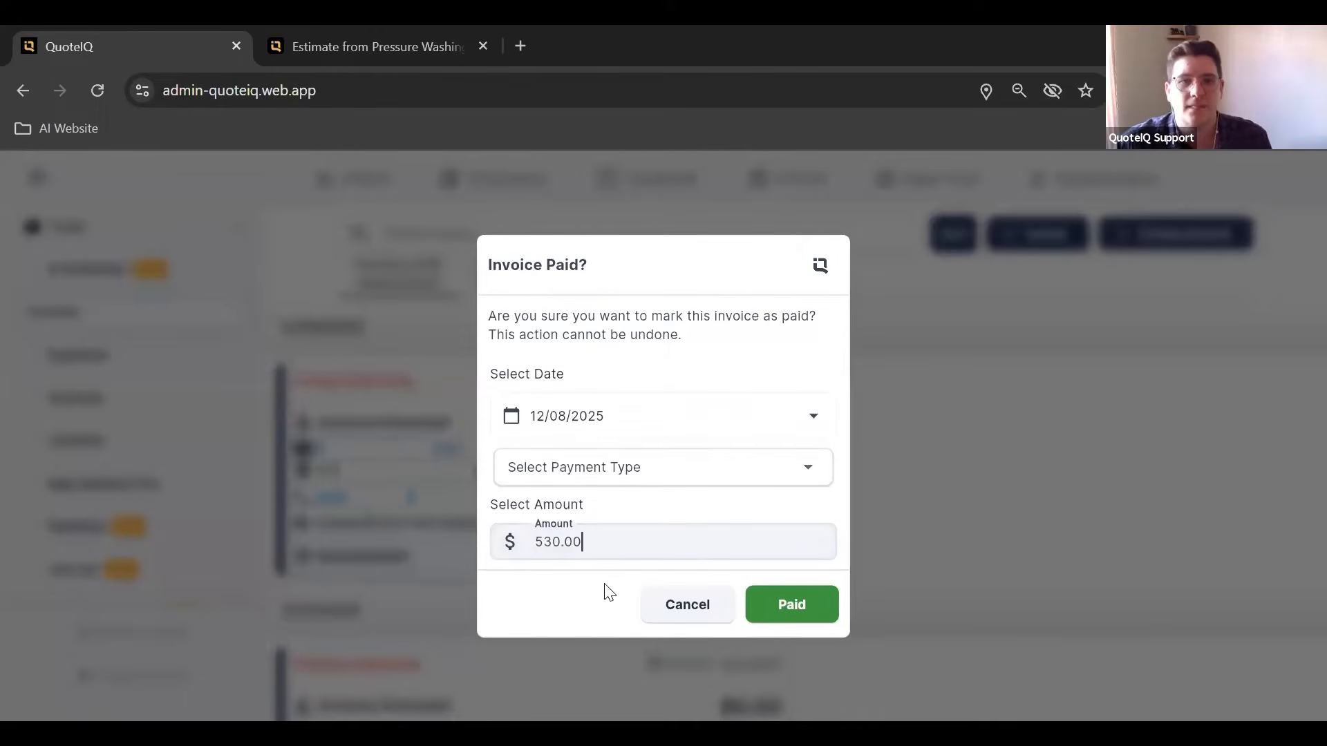
left_click(674, 464)
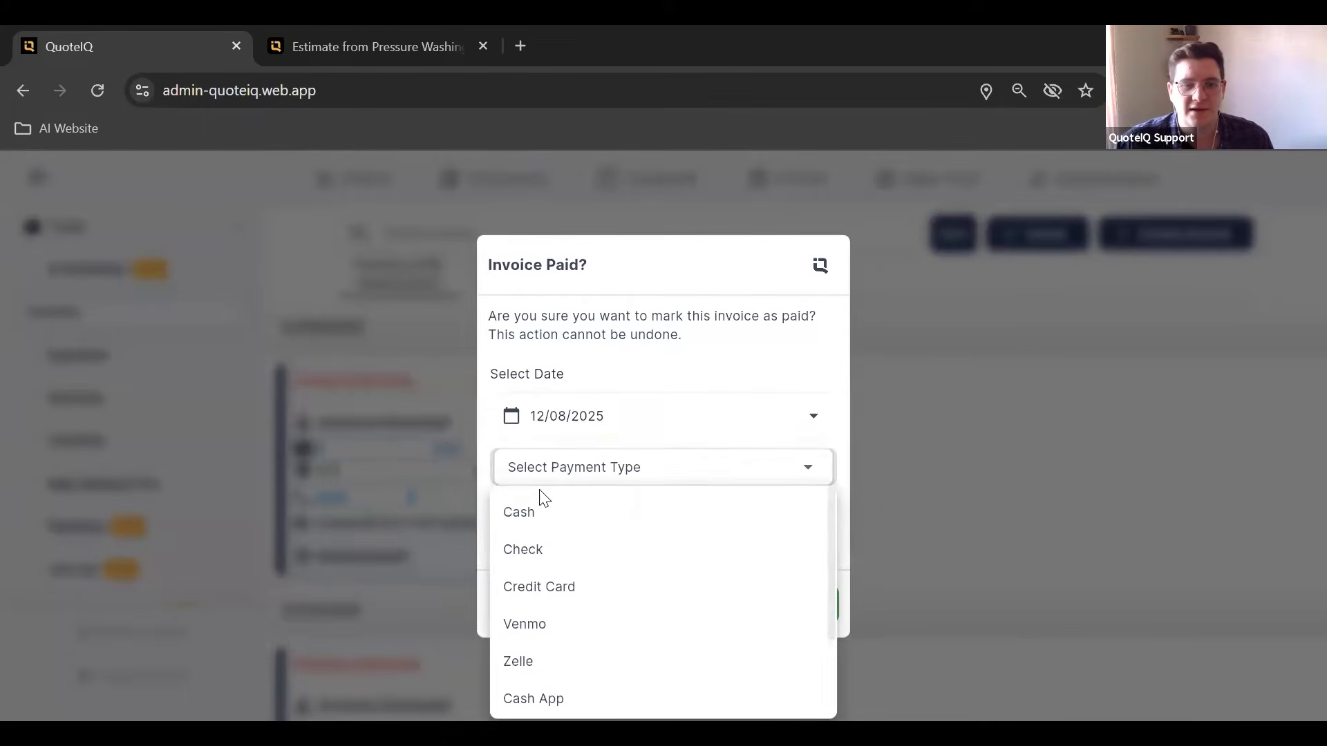
left_click(541, 561)
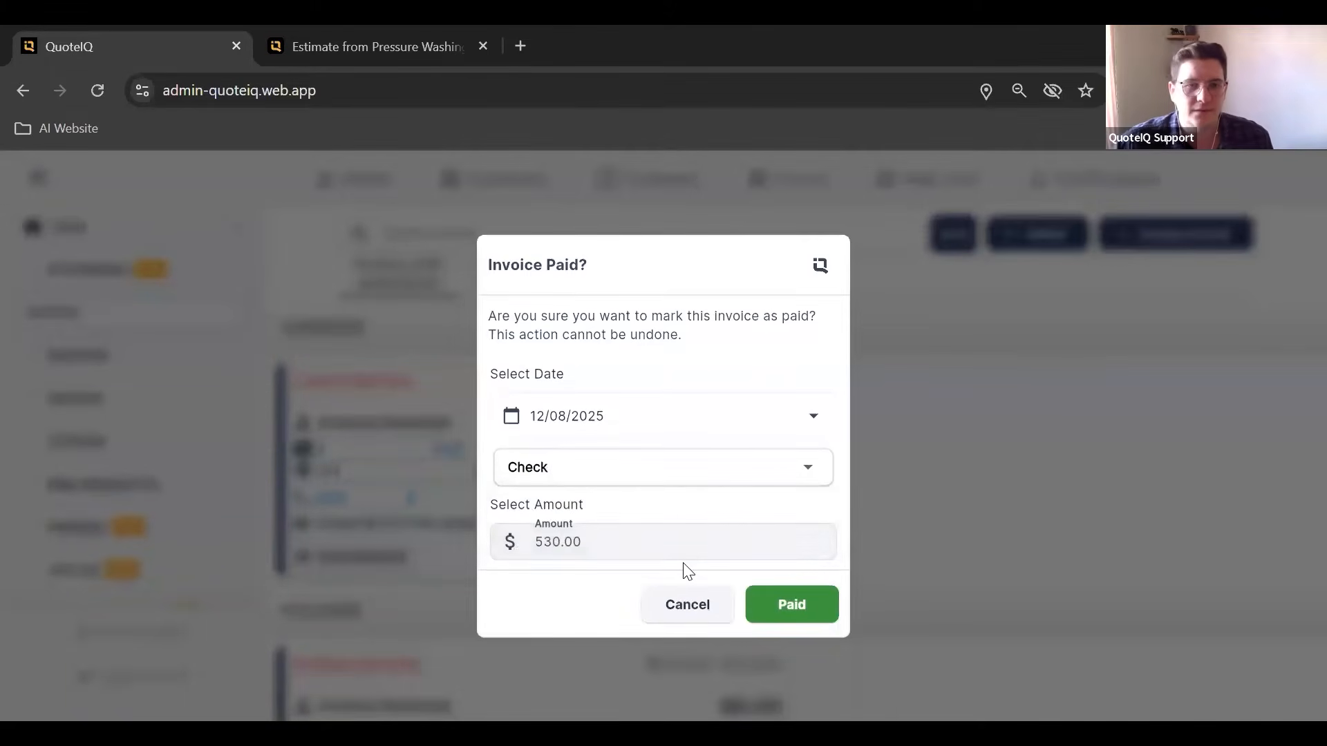
left_click(800, 606)
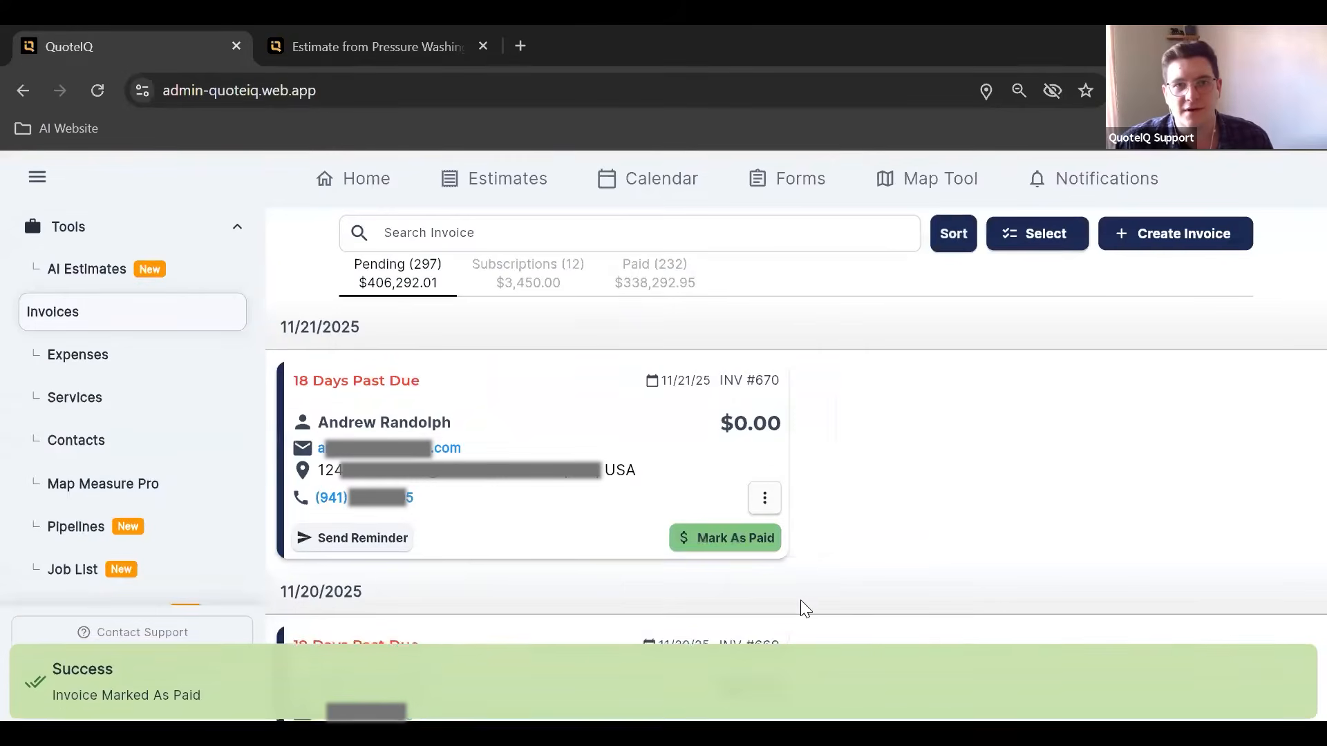
- Review the list of paid invoices and the list of invoice subscriptions
left_click(657, 284)
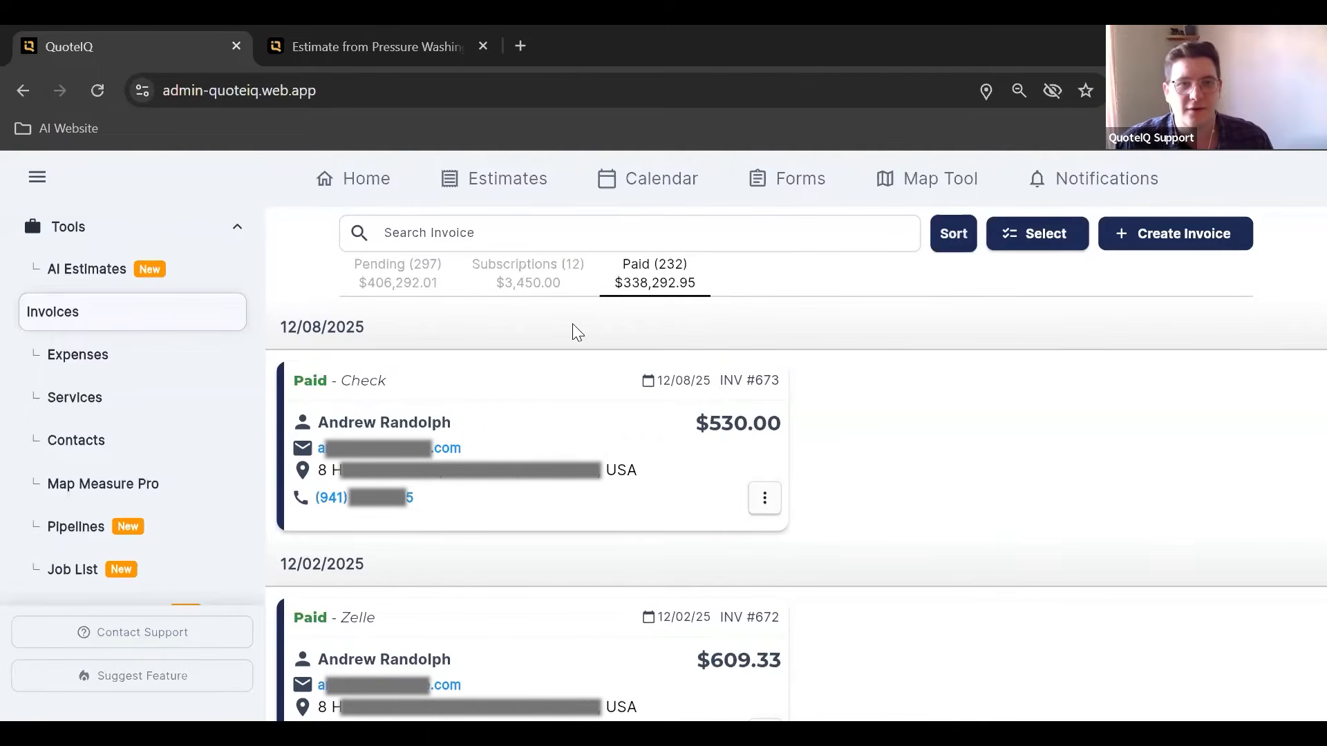
left_click(523, 286)
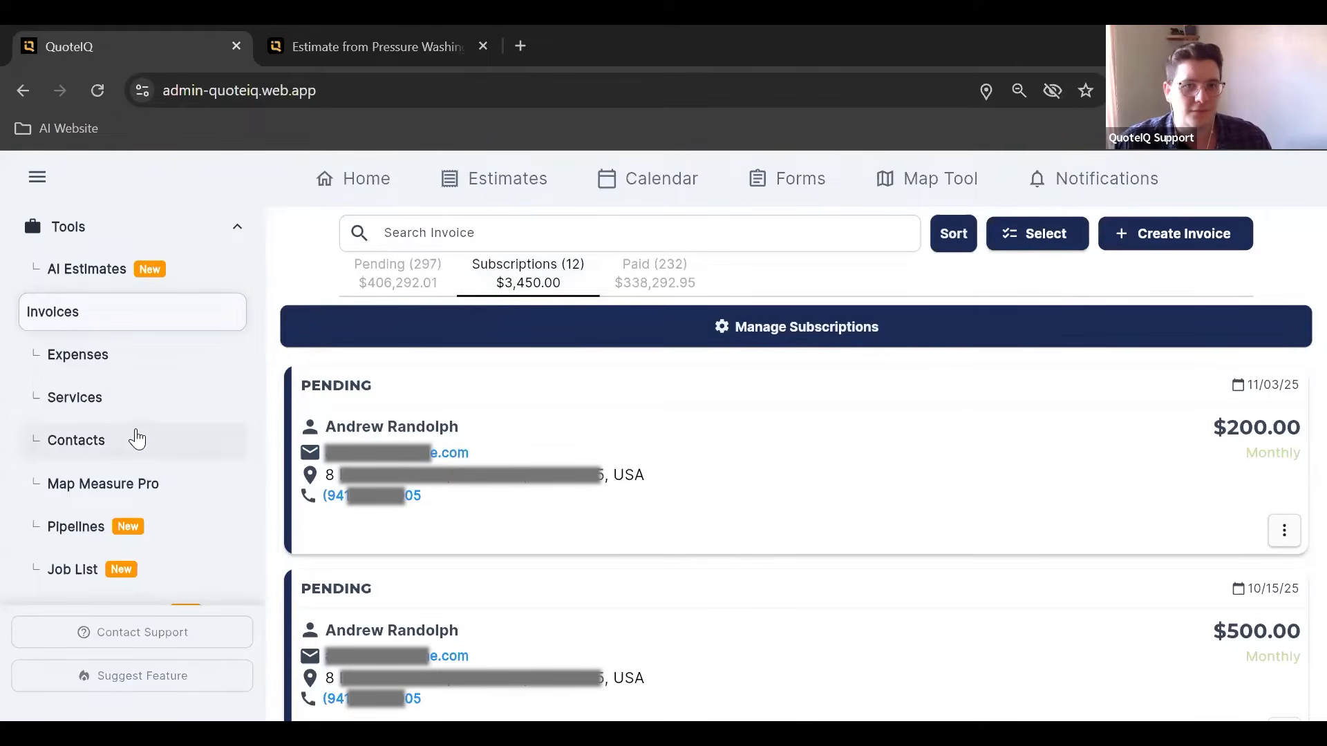
- View the $10 Vehicle expense and its file attachment options, leaving the expense without updating it
scroll(107, 350, "up", 1)
scroll(111, 401, "down", 2)
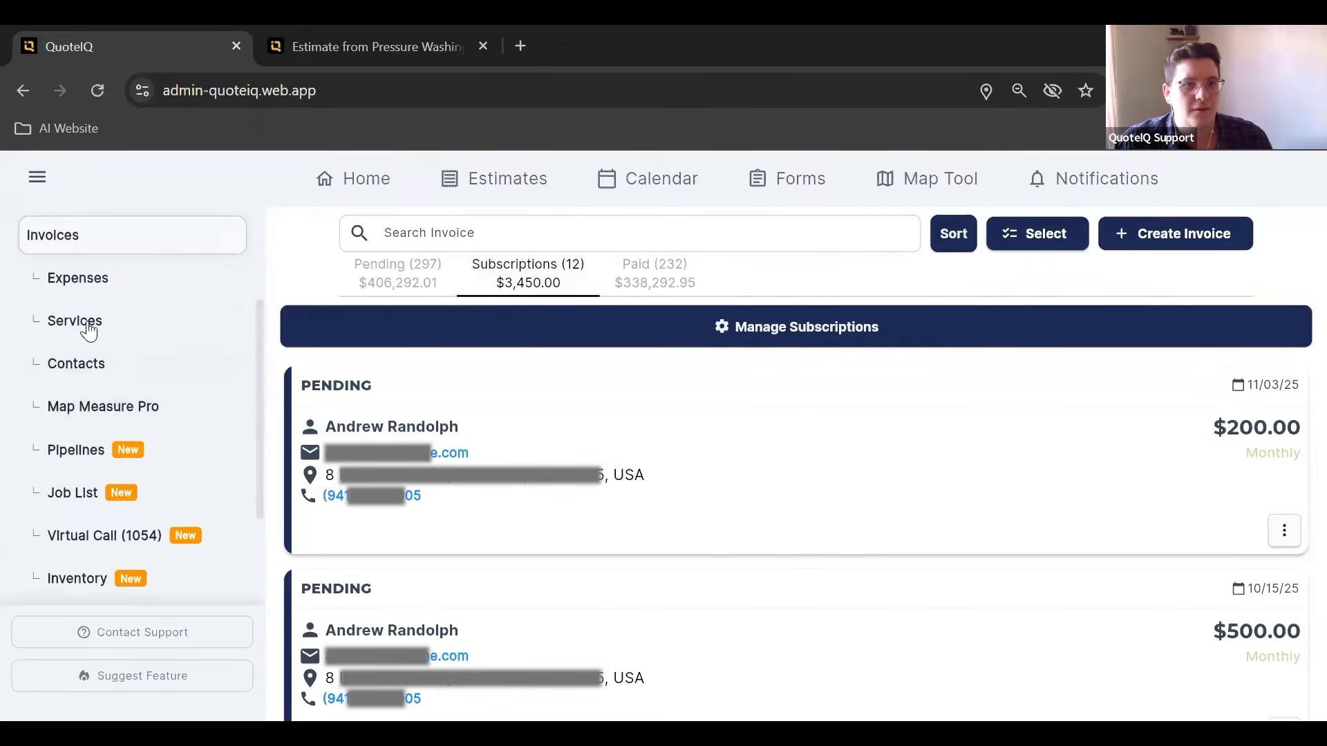
left_click(93, 296)
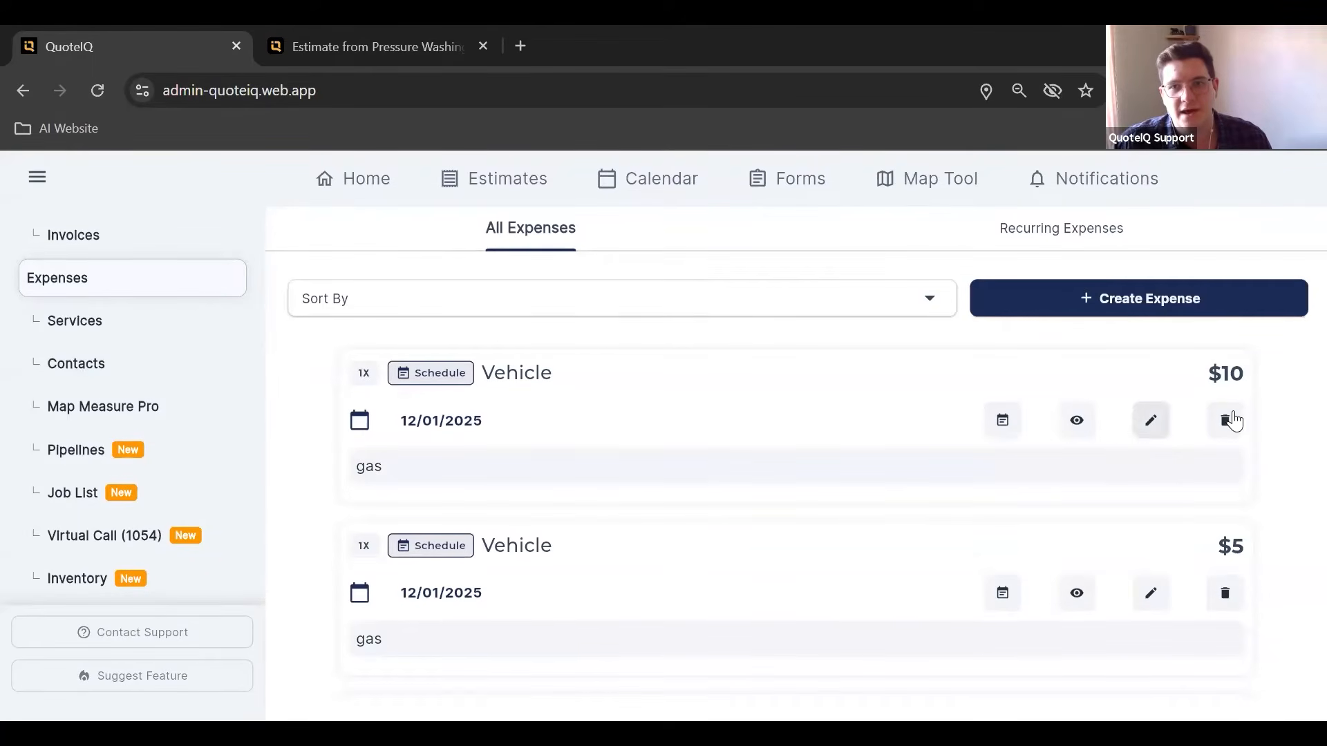
left_click(1147, 421)
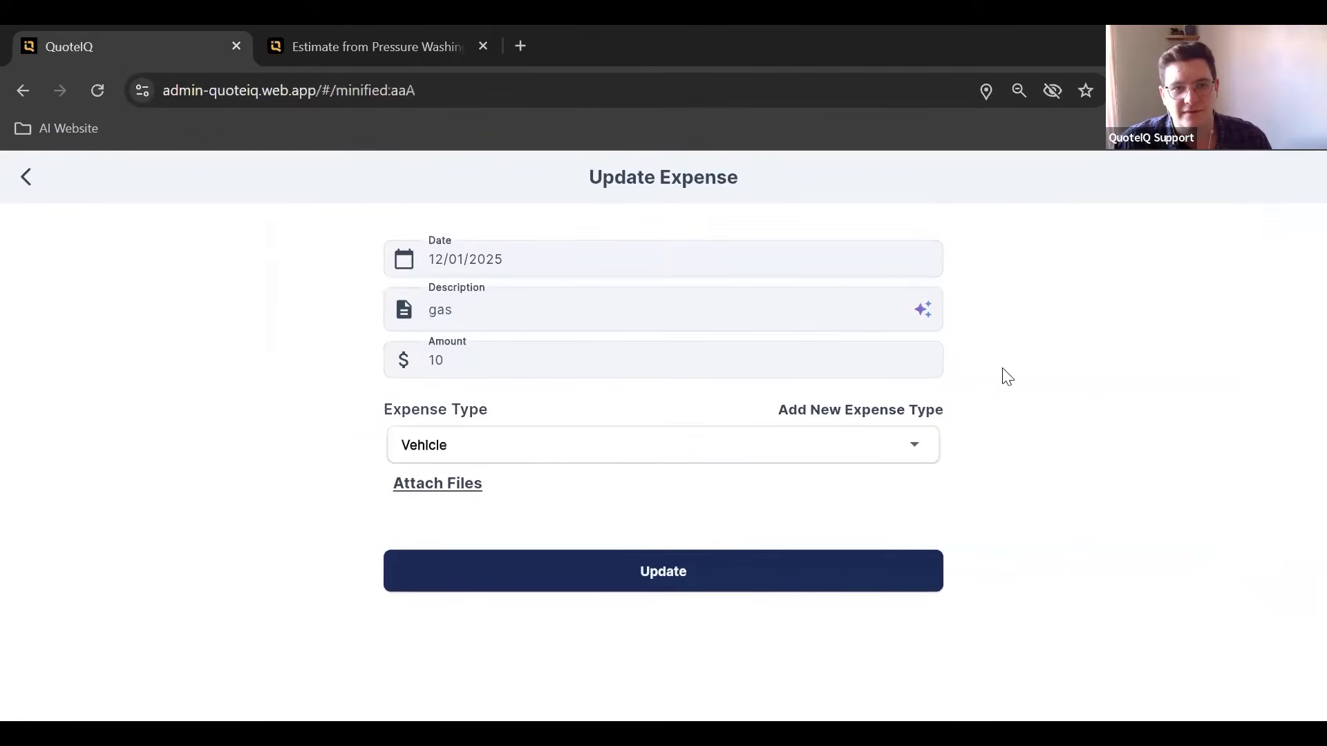
left_click(469, 484)
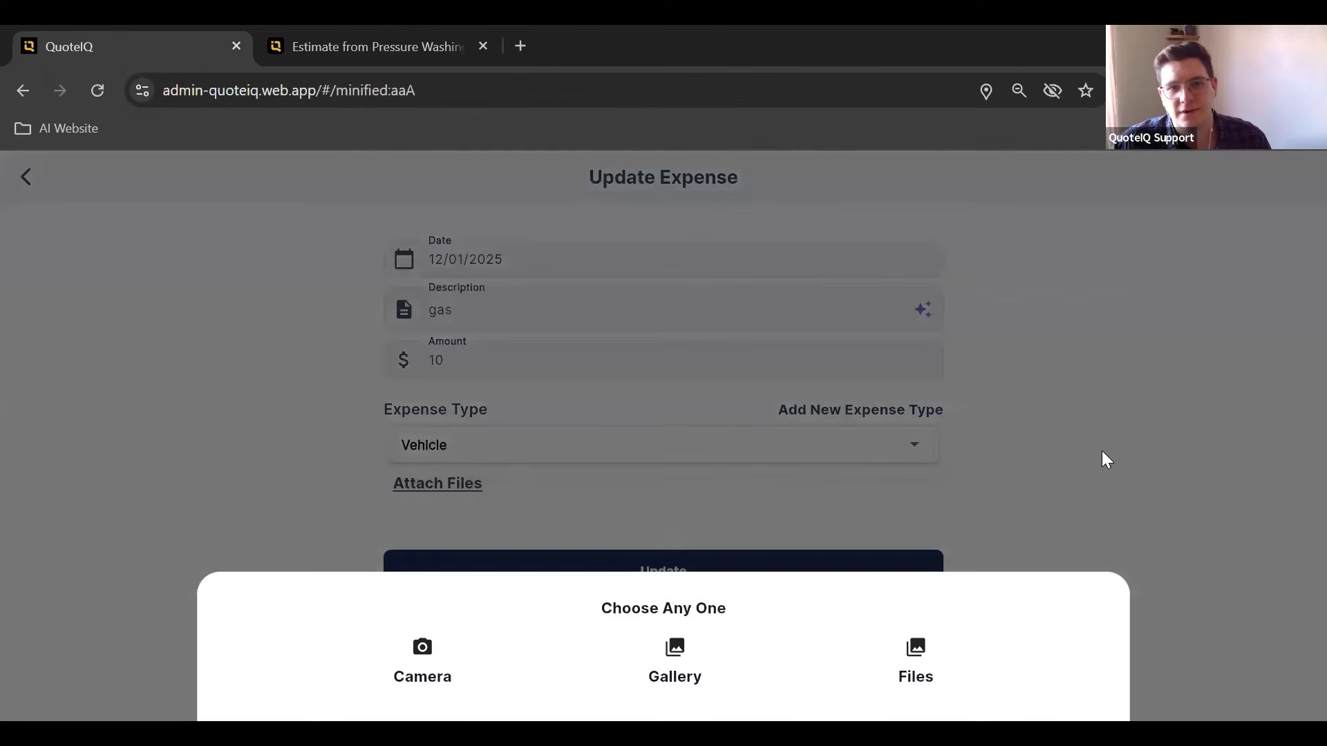
left_click(1043, 428)
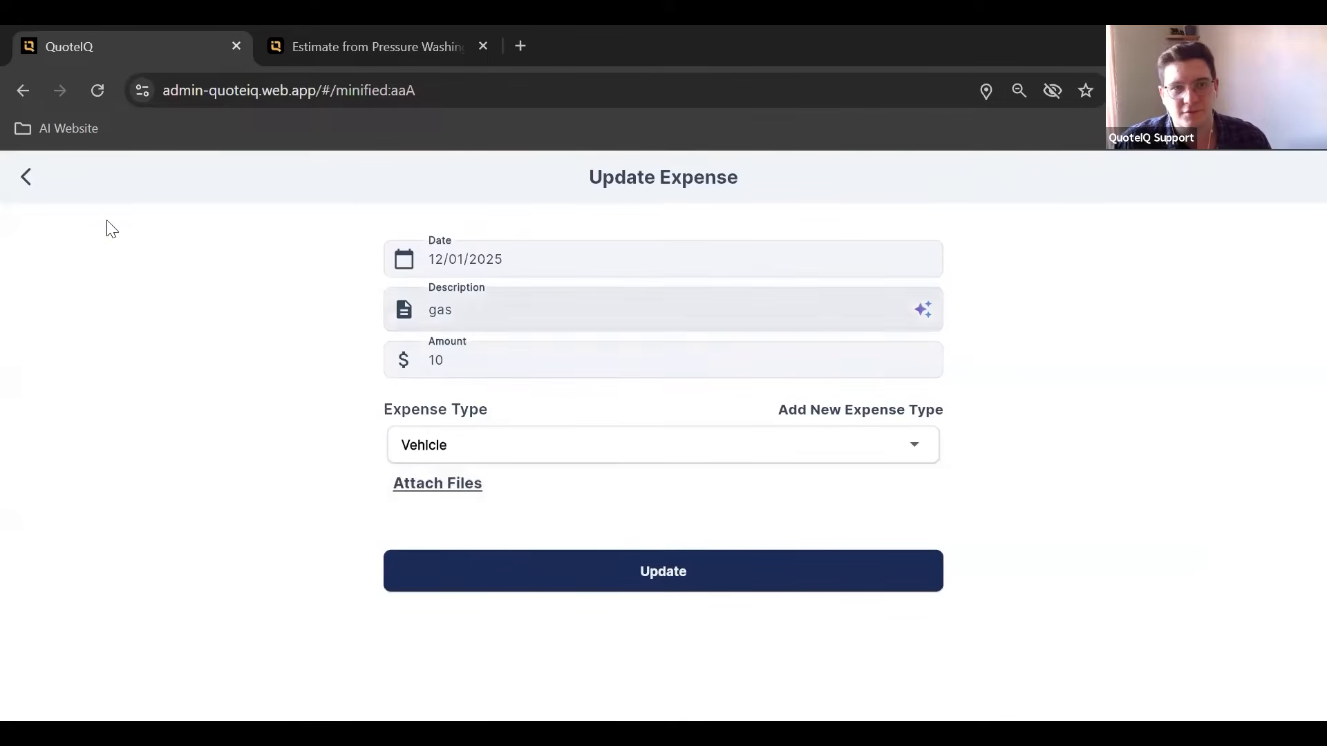
left_click(26, 178)
- Look through the inventory's products, locations, suppliers, orders and transactions, ending on the orders
left_click(221, 494)
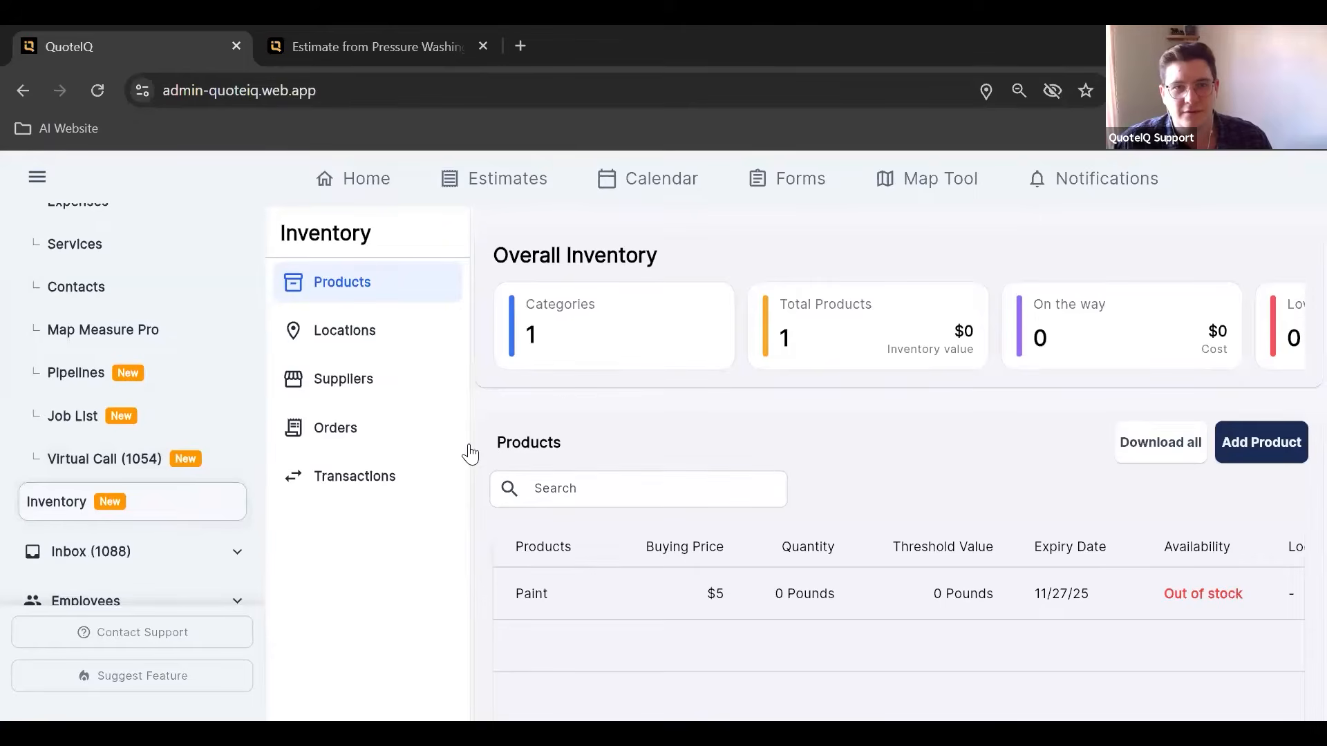
left_click(383, 340)
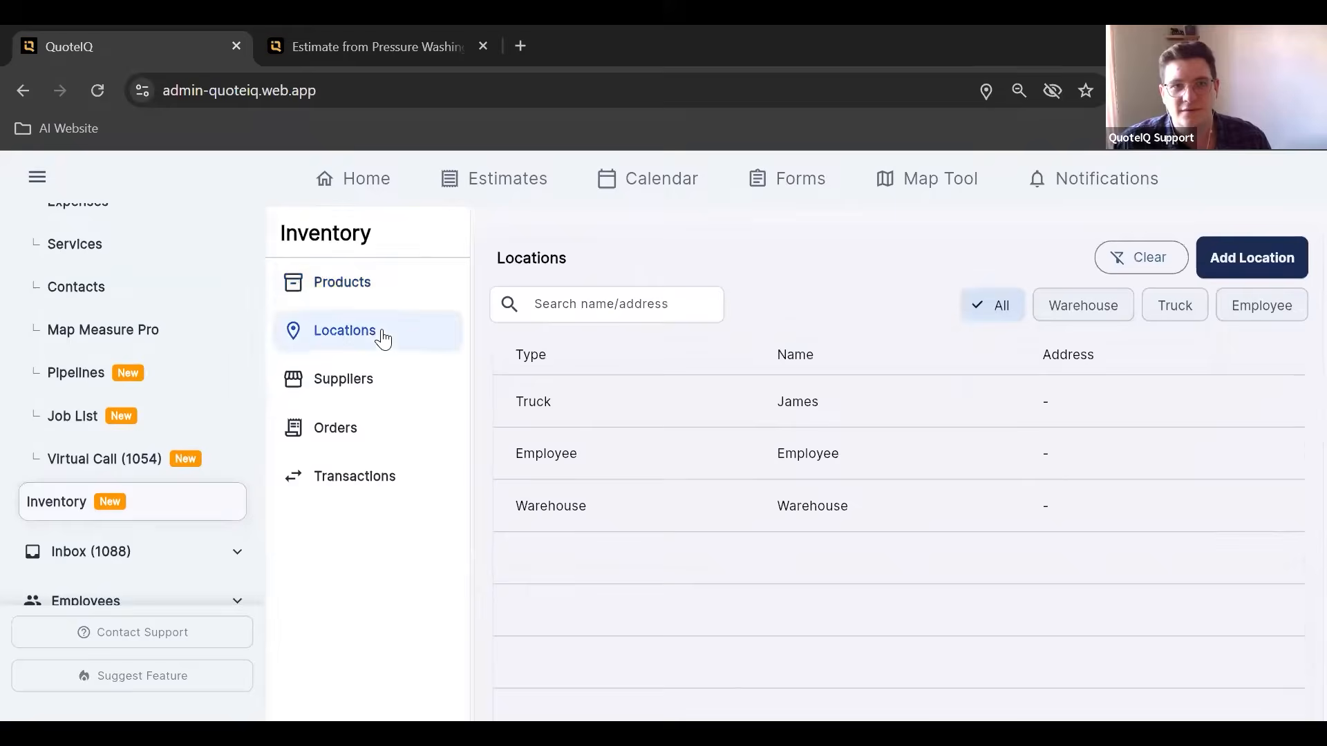
left_click(345, 389)
left_click(361, 434)
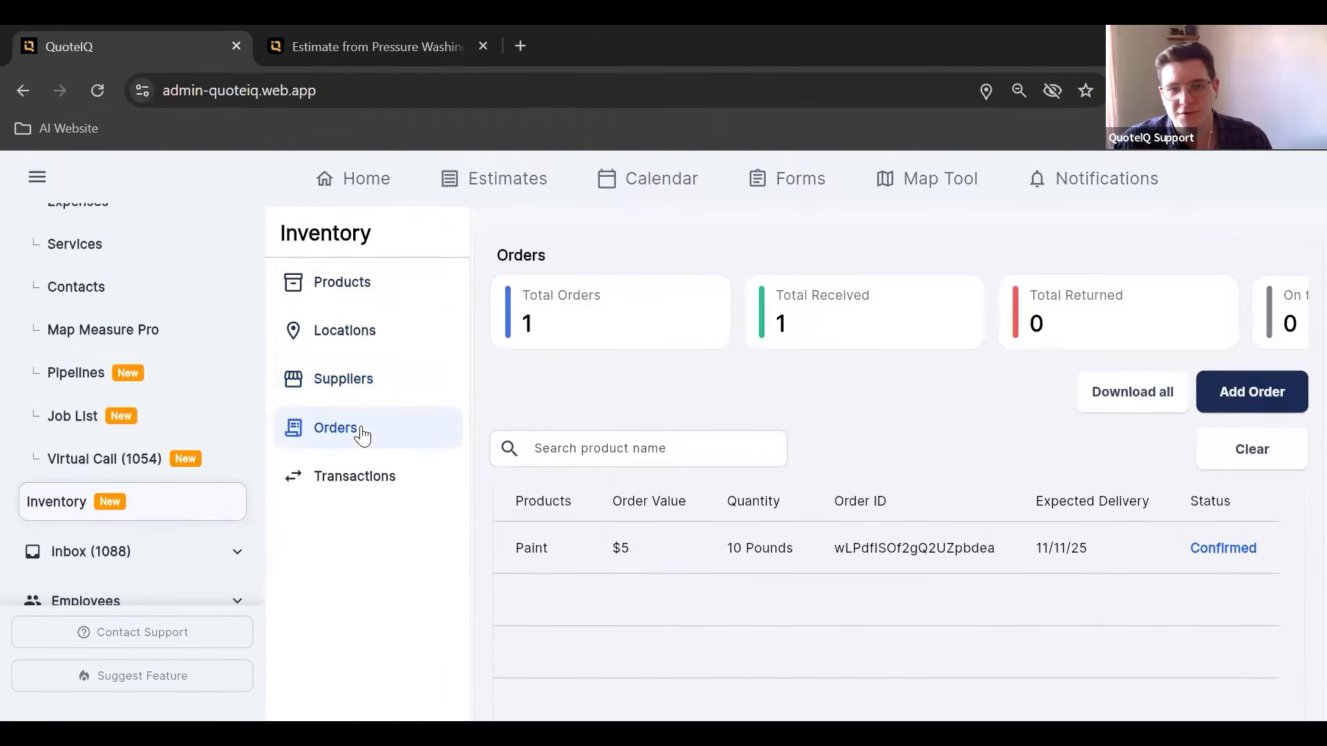
left_click(368, 481)
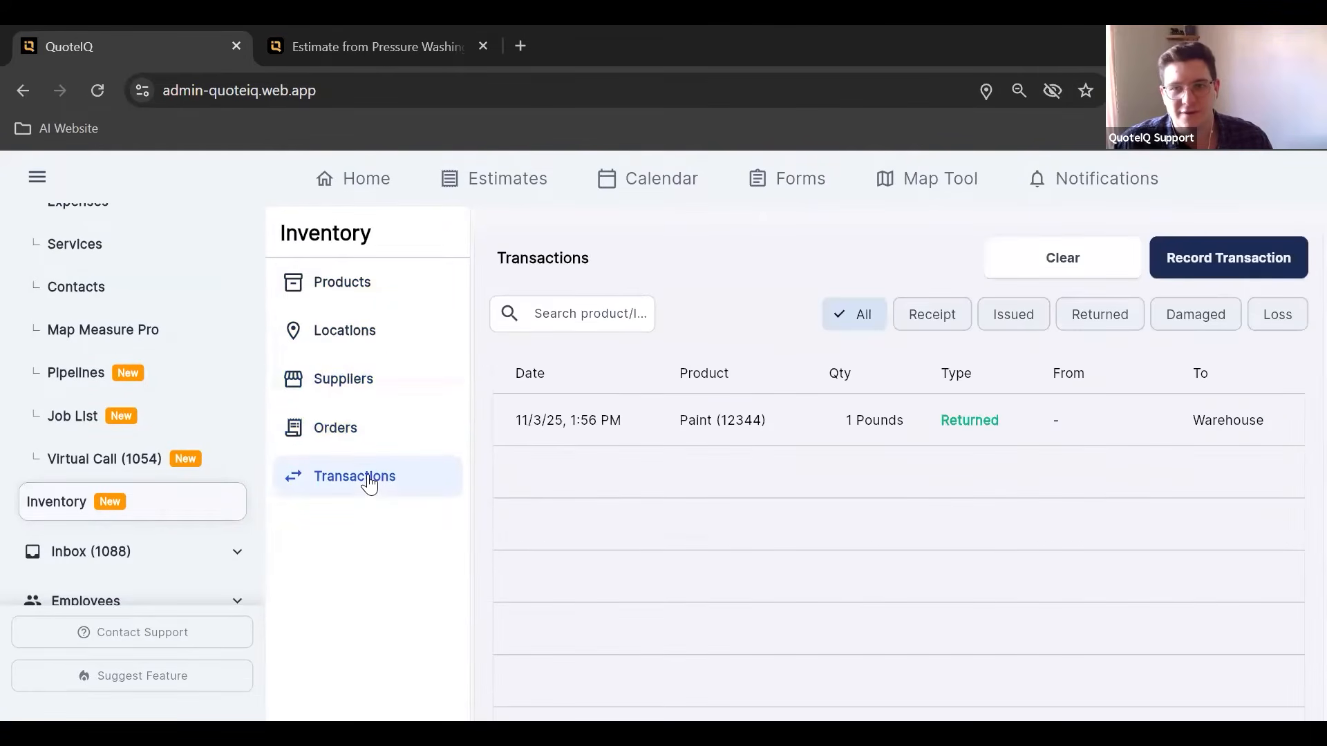
left_click(389, 433)
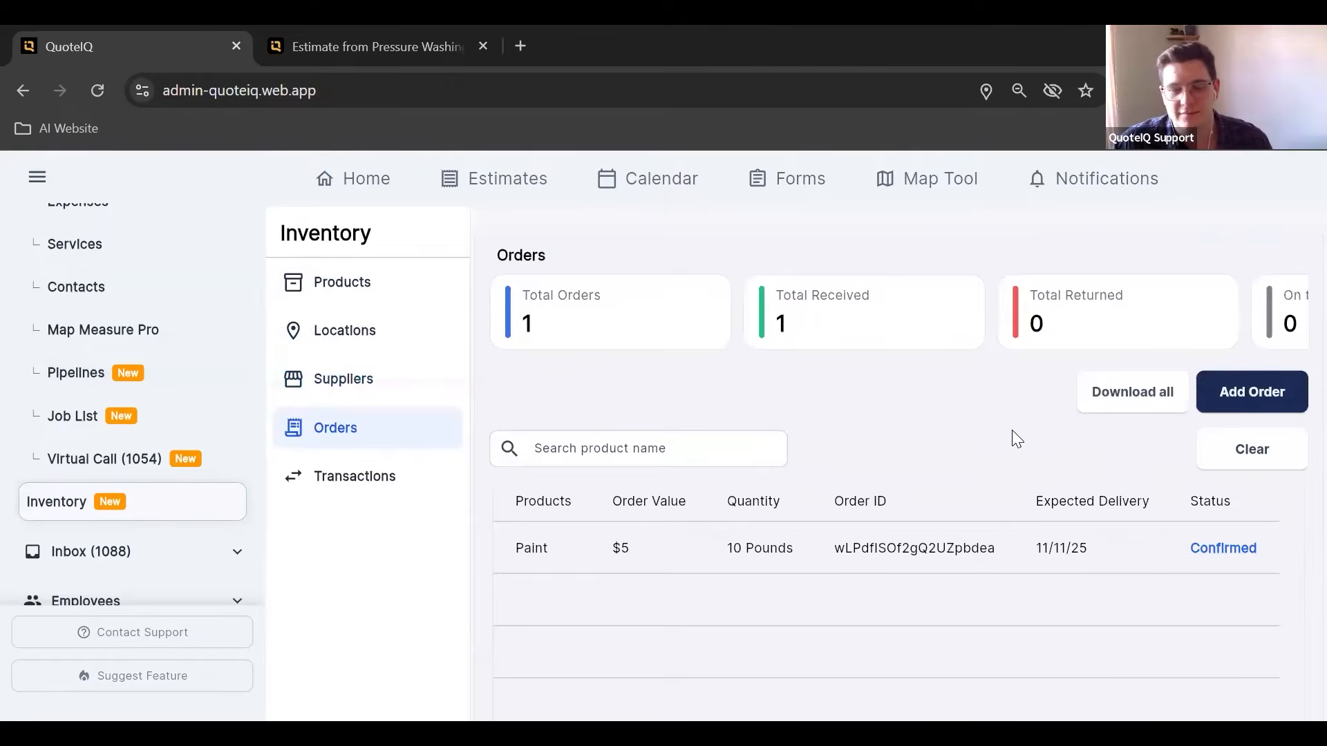
- Examine the dashboard's sales, profit and loss, expense, service and lead source widgets
scroll(123, 380, "up", 1)
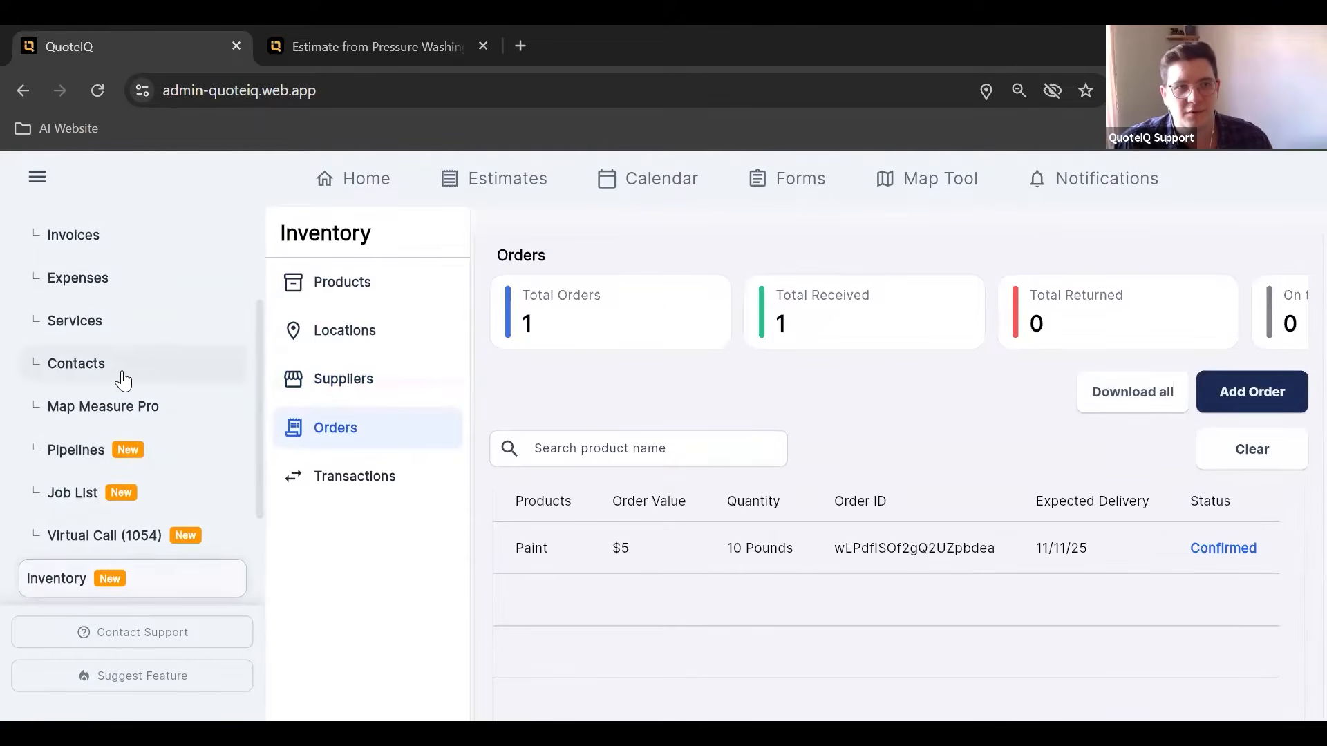
scroll(107, 260, "up", 2)
left_click(125, 265)
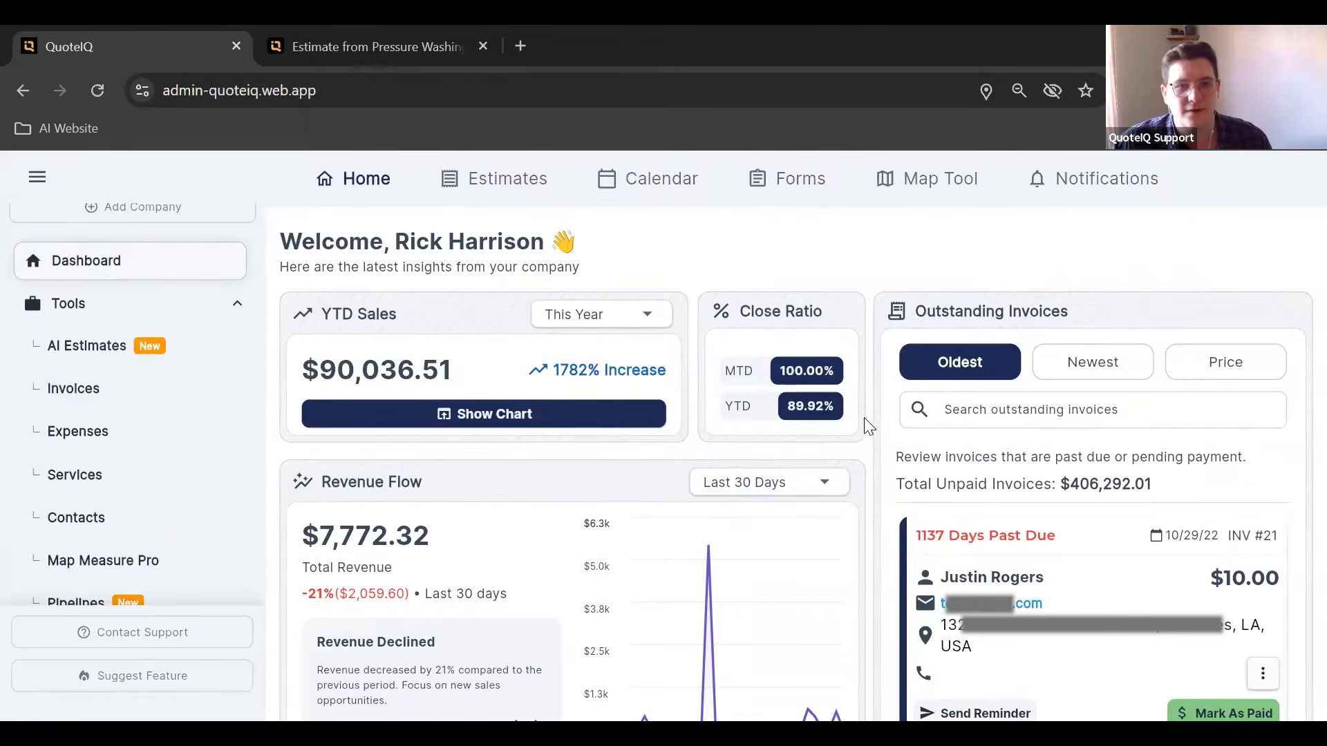
scroll(862, 424, "down", 5)
scroll(858, 426, "down", 2)
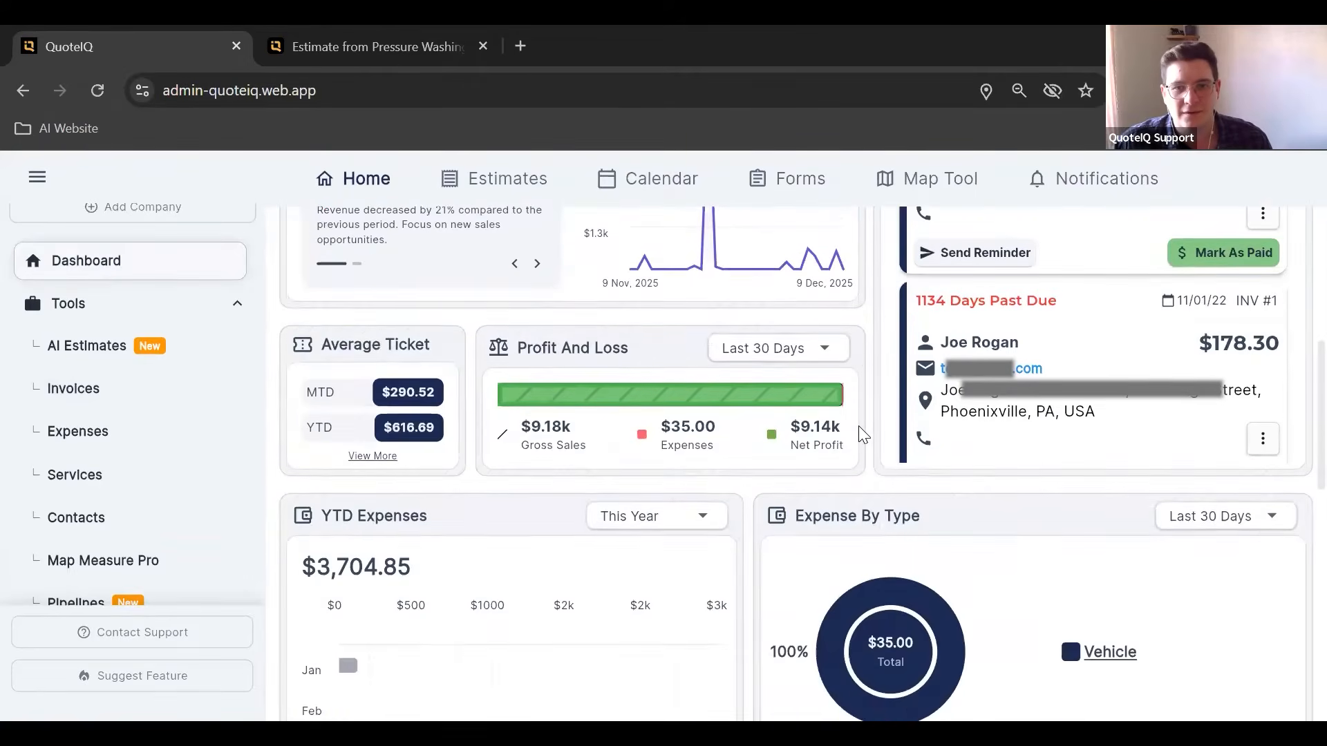
scroll(858, 424, "down", 2)
scroll(856, 421, "down", 6)
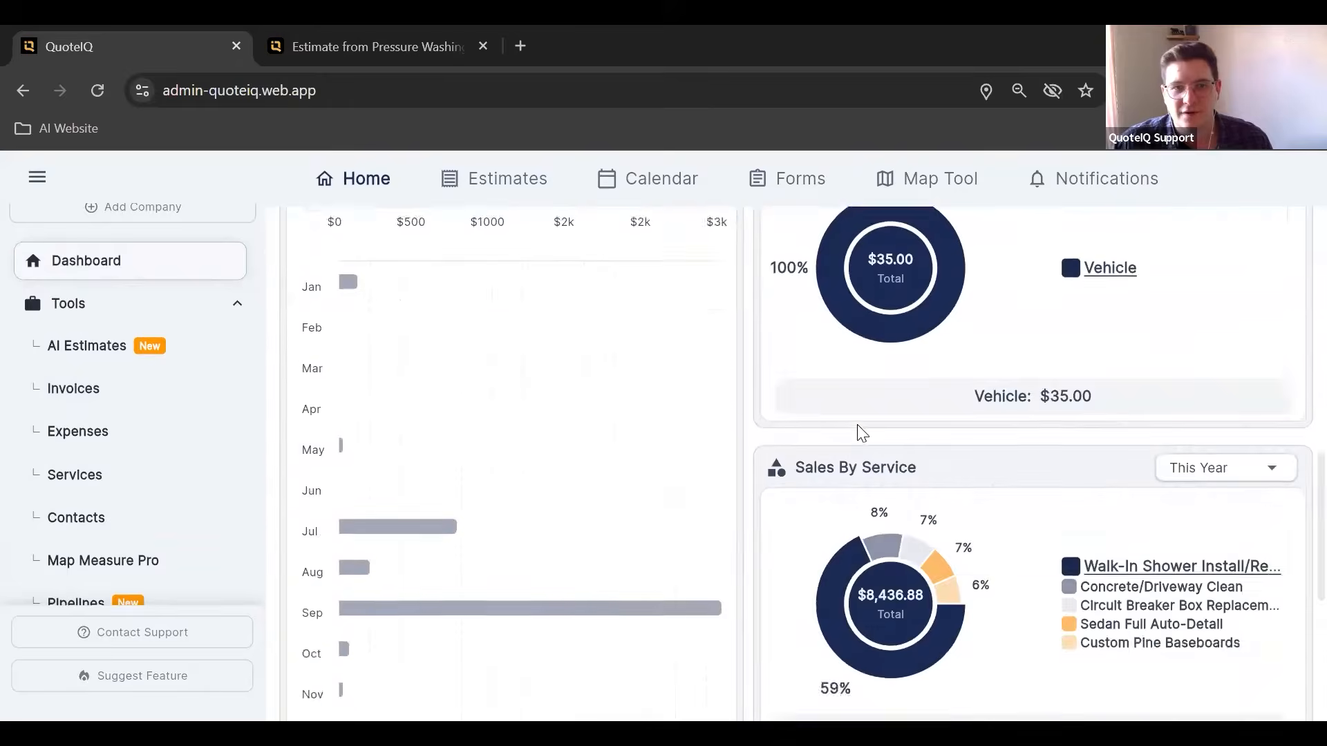
scroll(852, 414, "down", 1)
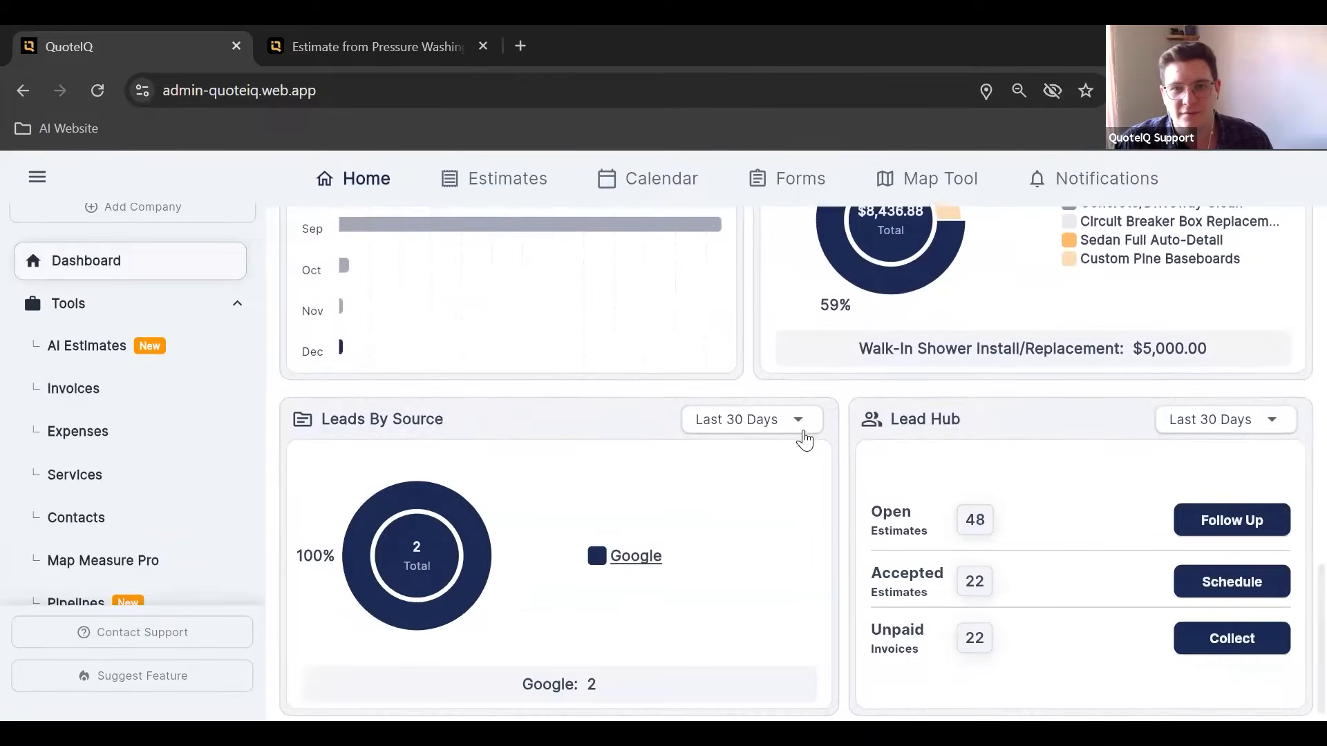
- Look through the time ranges offered for Leads By Source without choosing one, and return to the dashboard's YTD Sales overview
left_click(798, 423)
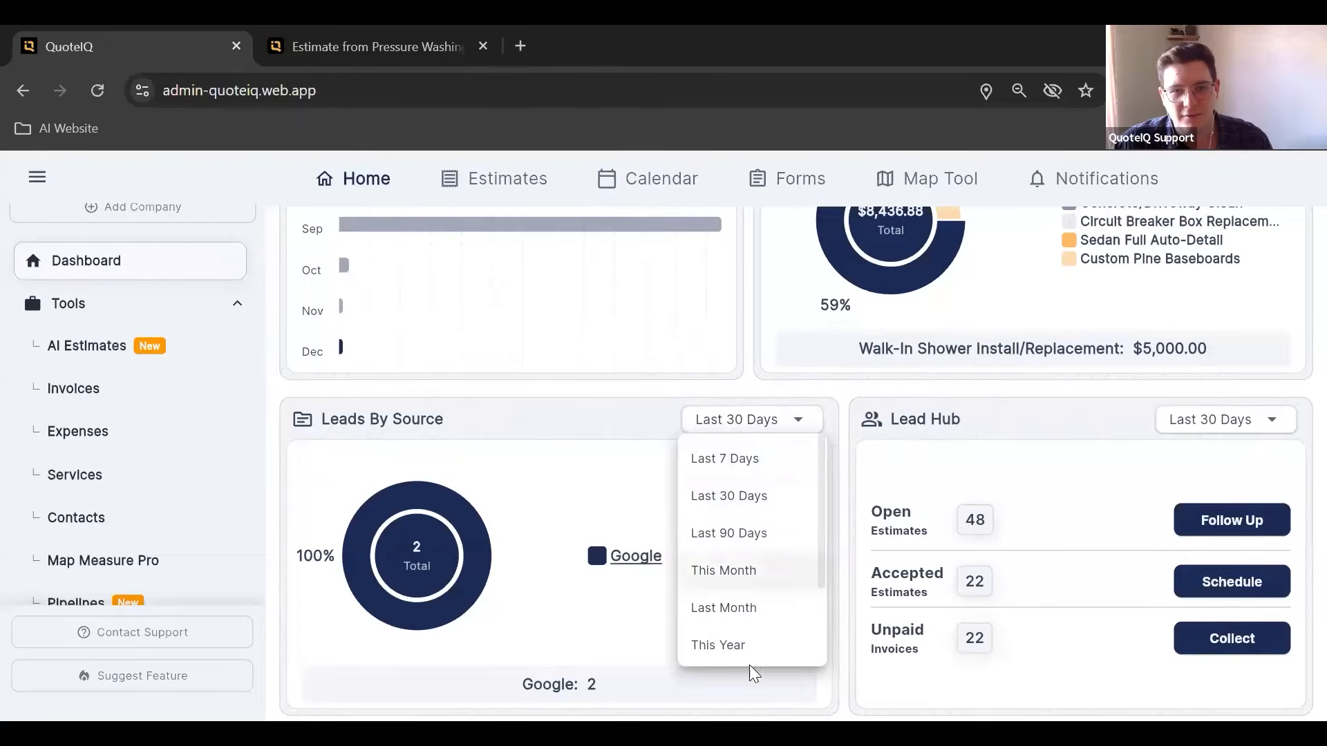
scroll(725, 532, "down", 1)
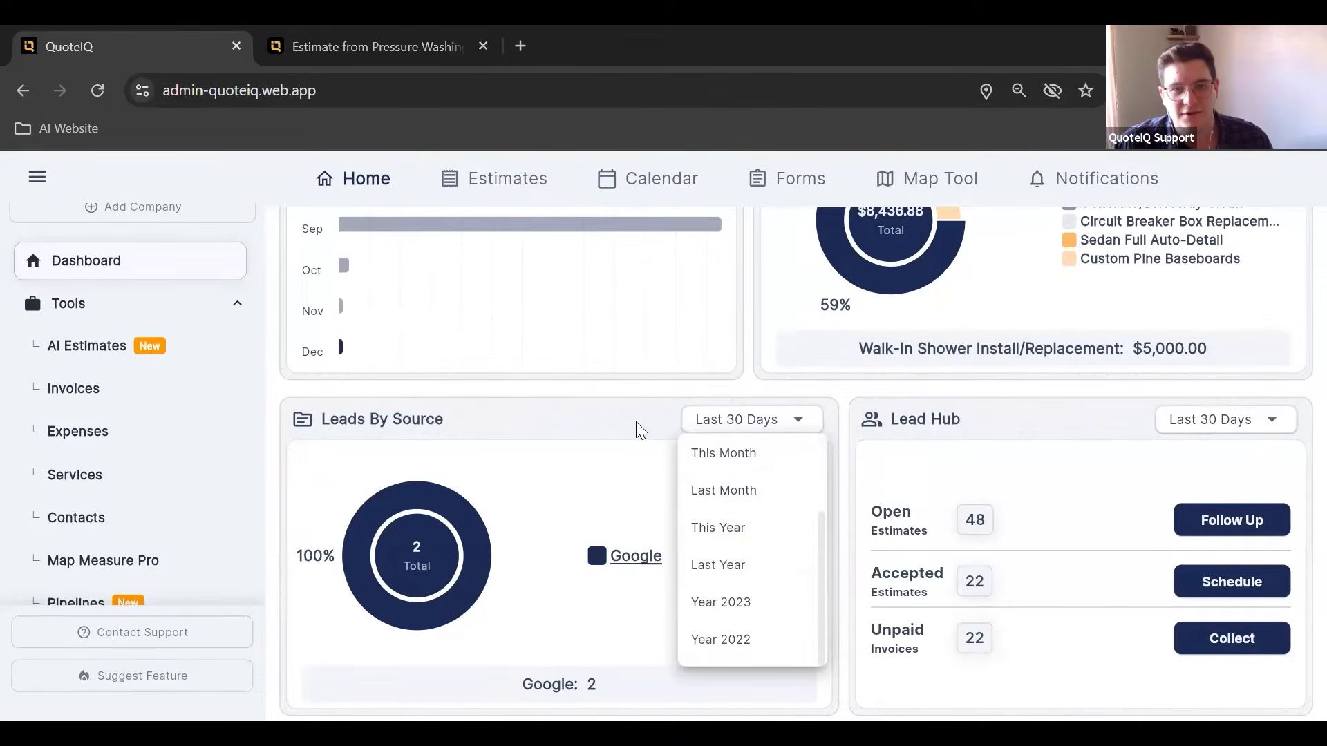
left_click(642, 427)
scroll(824, 528, "down", 1)
scroll(814, 522, "up", 3)
scroll(814, 521, "up", 12)
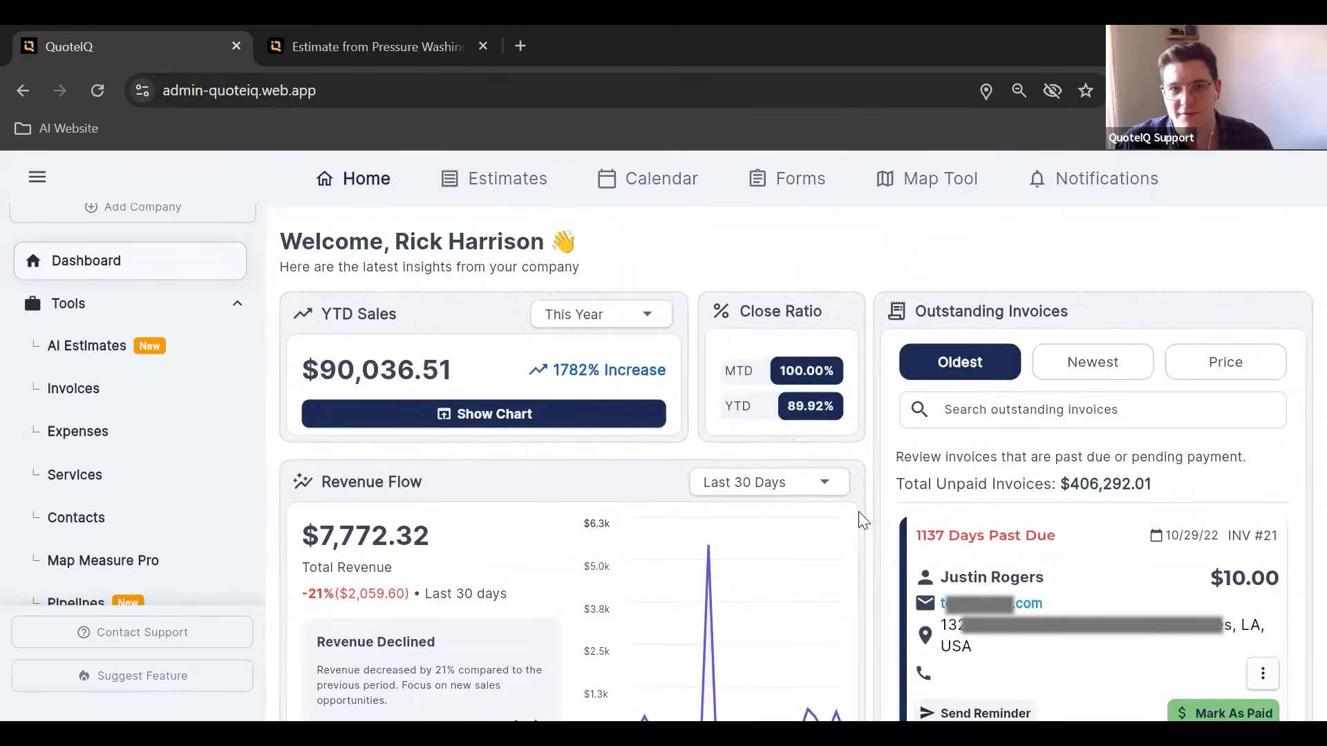
- Open the Forms page to view the inspection, job and before-and-after form options
left_click(753, 193)
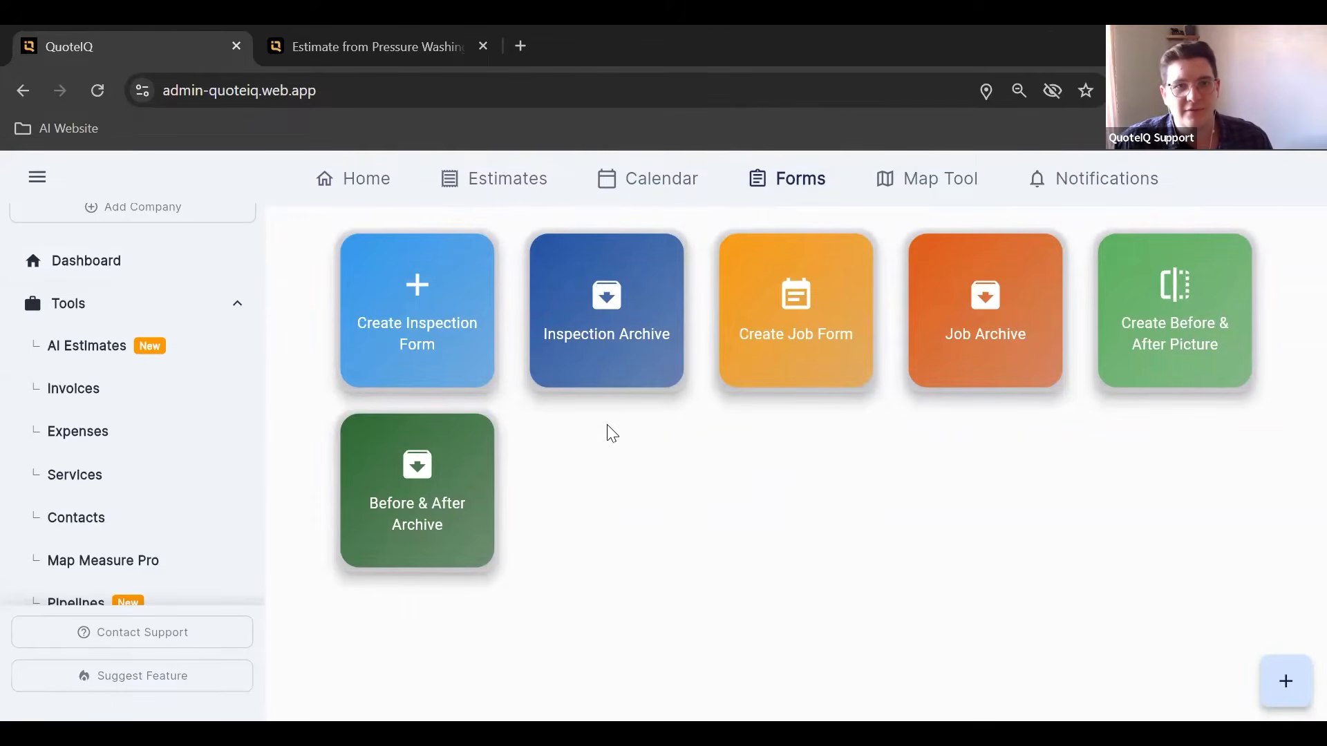
- Start a new inspection form and choose an existing residential customer, replacing the first choice with another listed customer
left_click(430, 318)
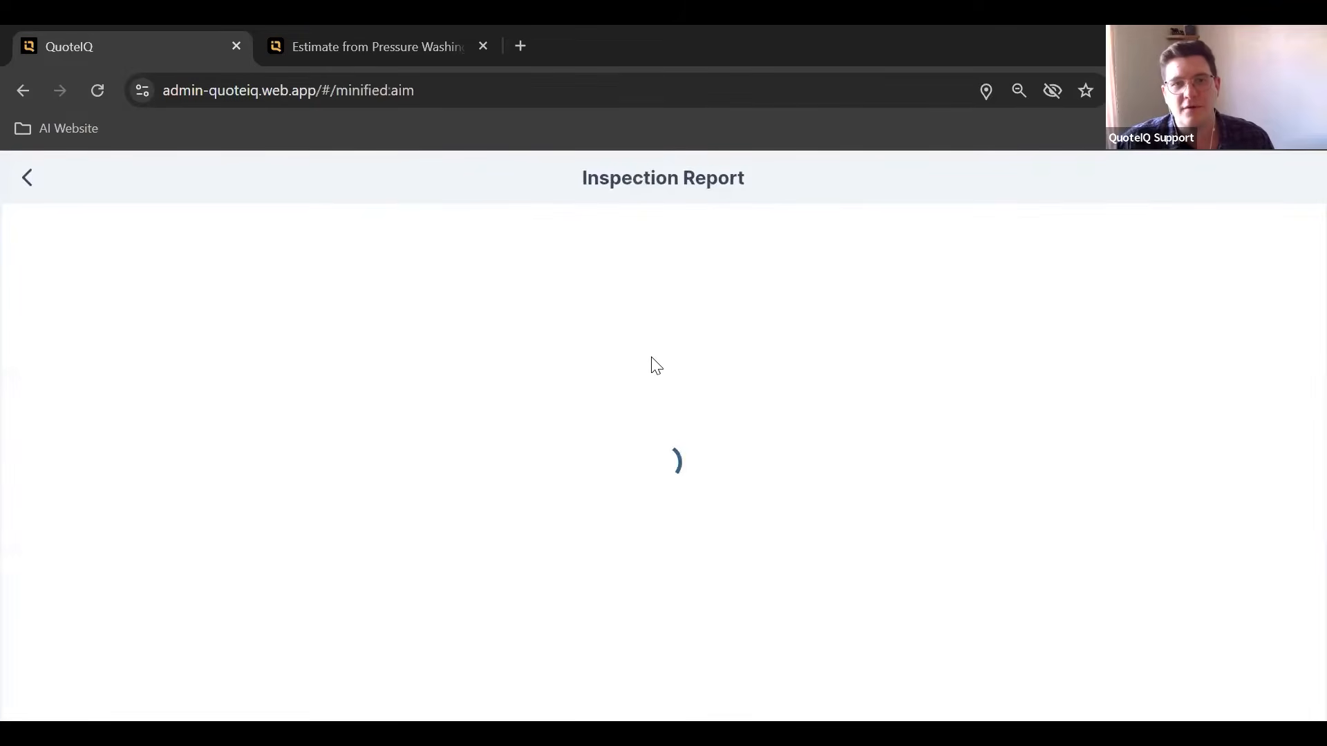
left_click(582, 356)
left_click(519, 457)
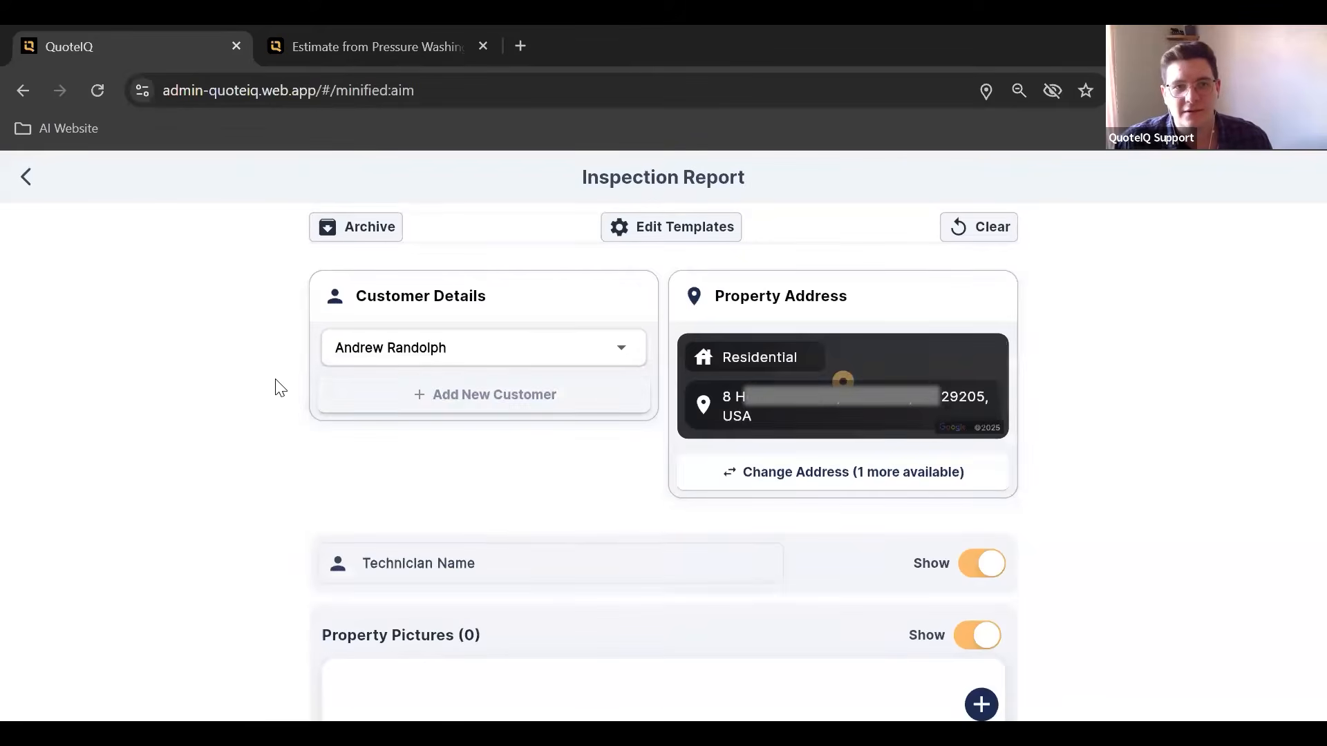
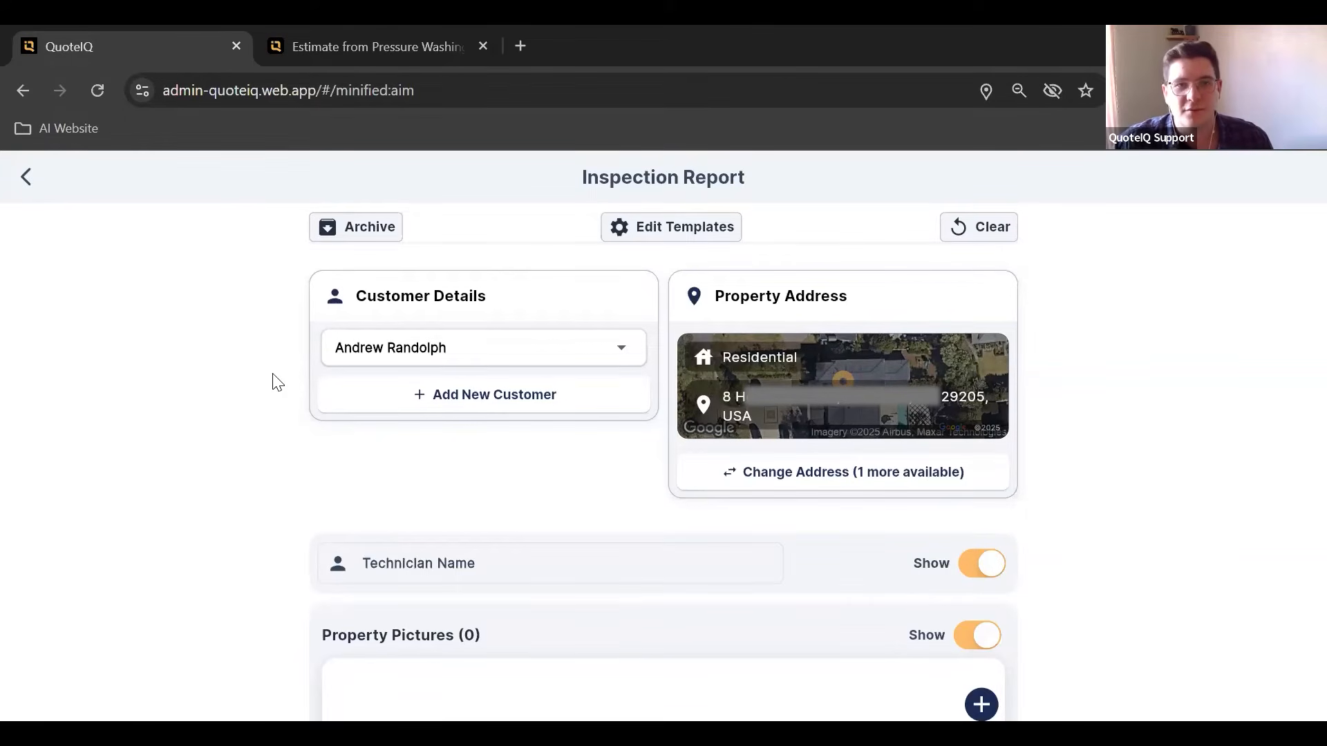
left_click(349, 348)
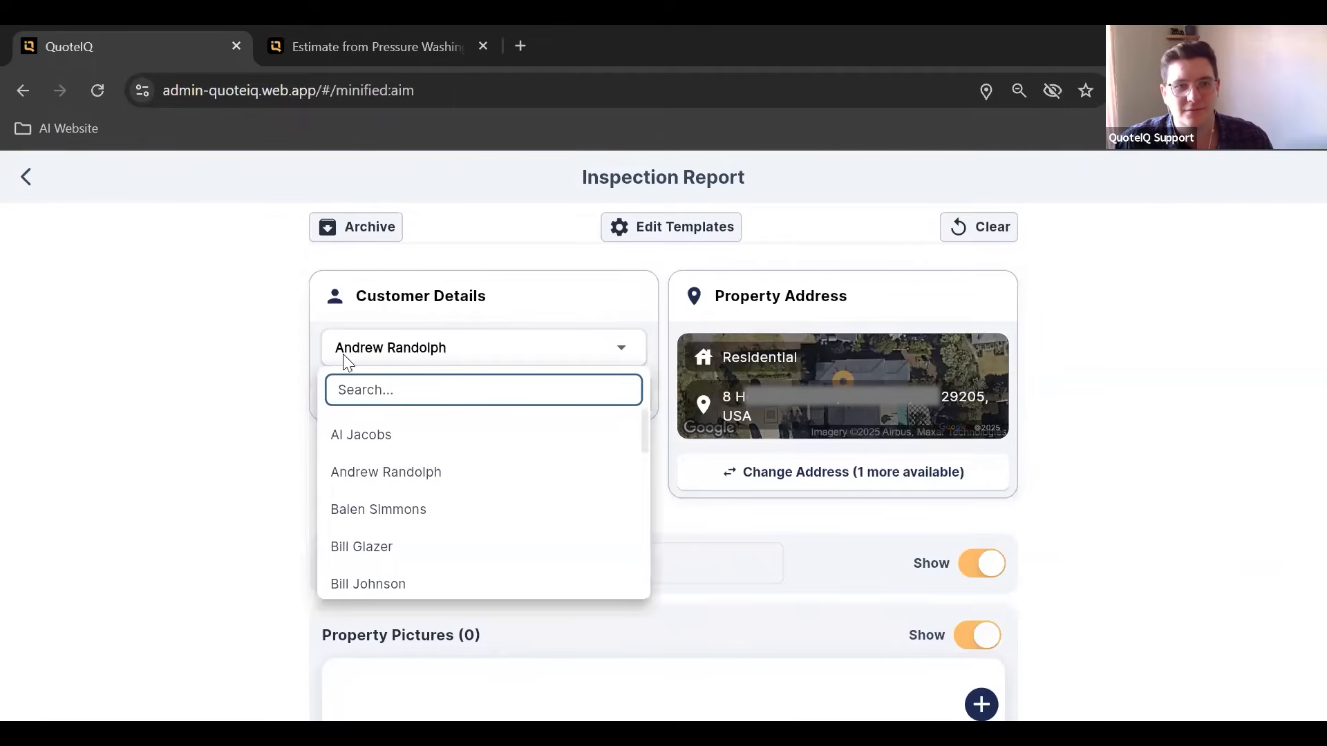
left_click(405, 510)
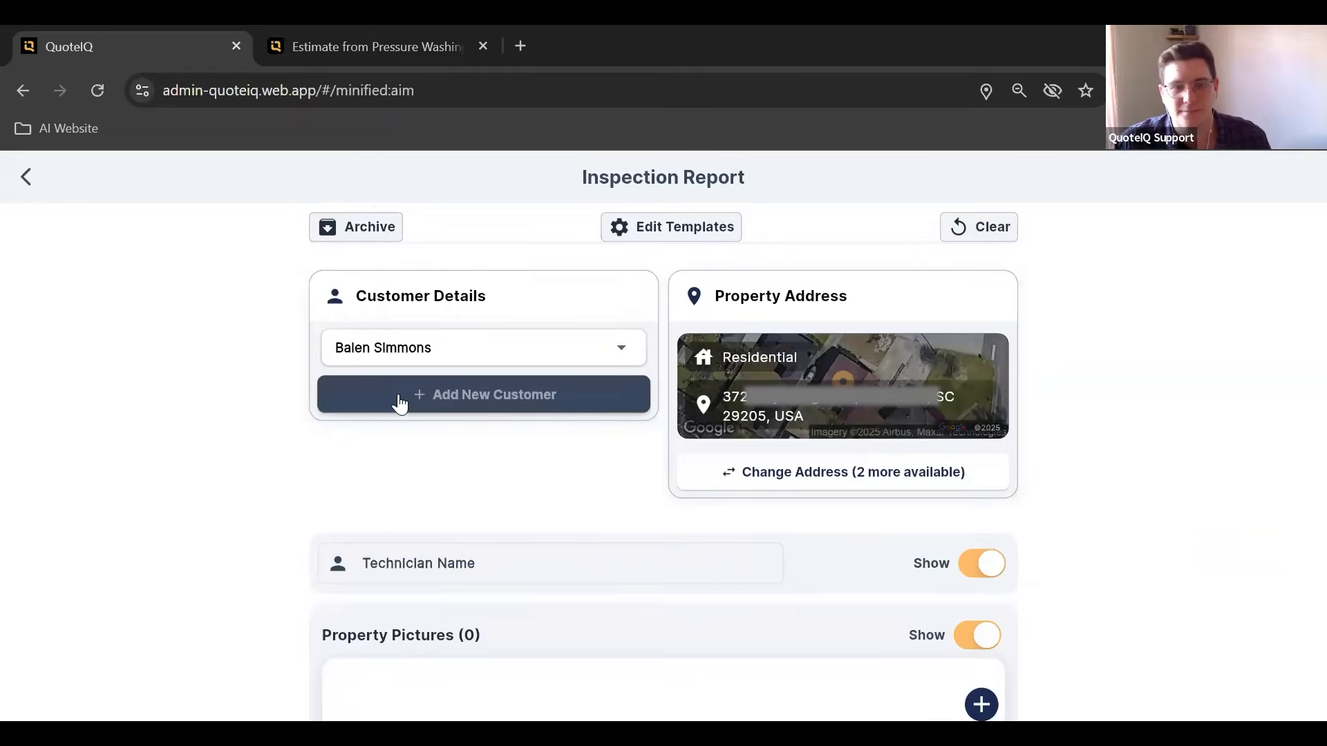
- Enter the technician's first name in the inspection report
scroll(373, 385, "down", 2)
left_click(431, 410)
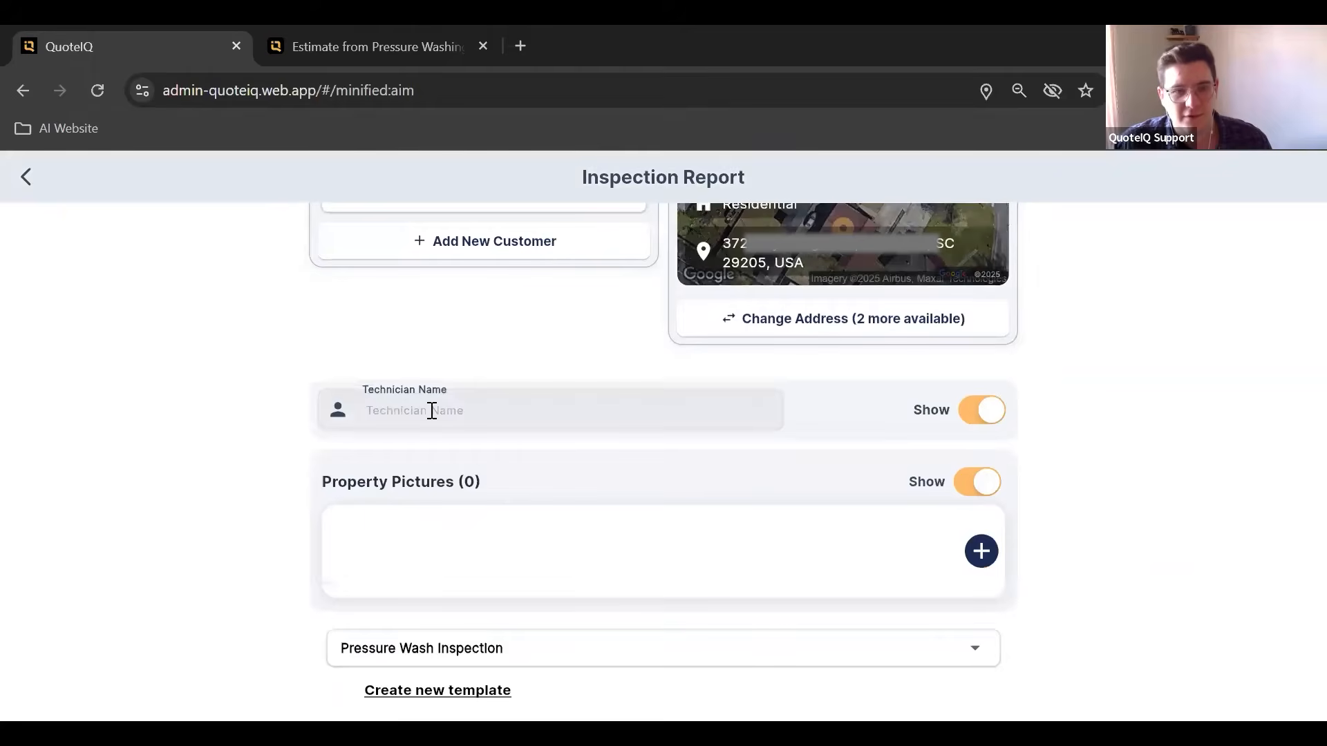
type("Noah")
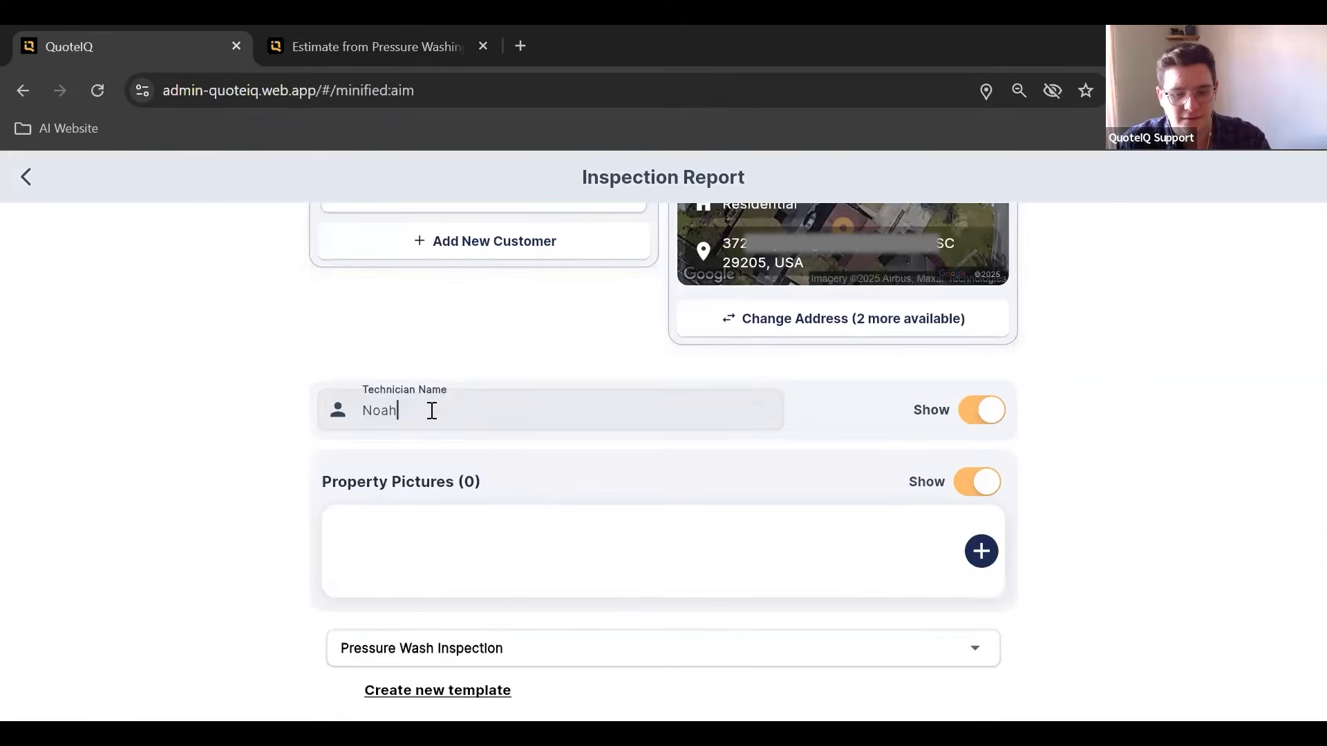
left_click(433, 333)
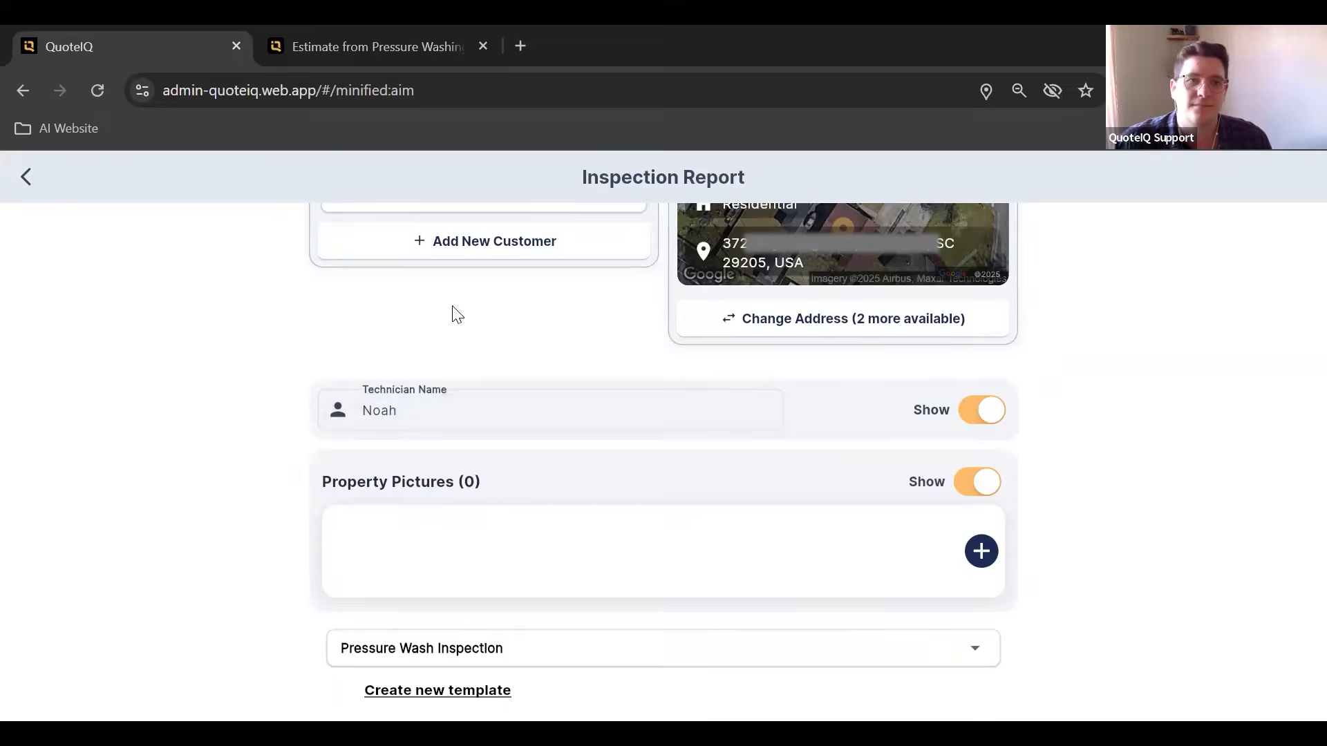
- Look through the available inspection templates and keep Pressure Wash Inspection
scroll(452, 314, "down", 2)
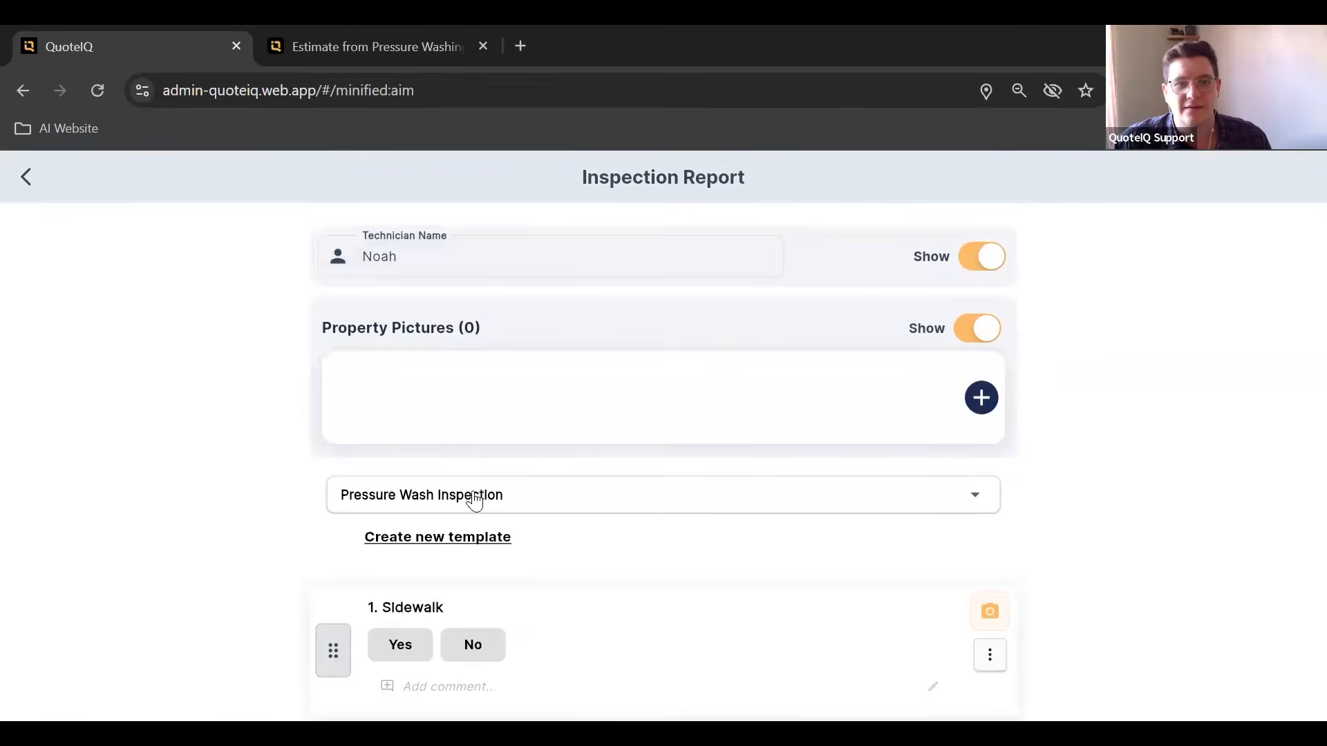
left_click(521, 504)
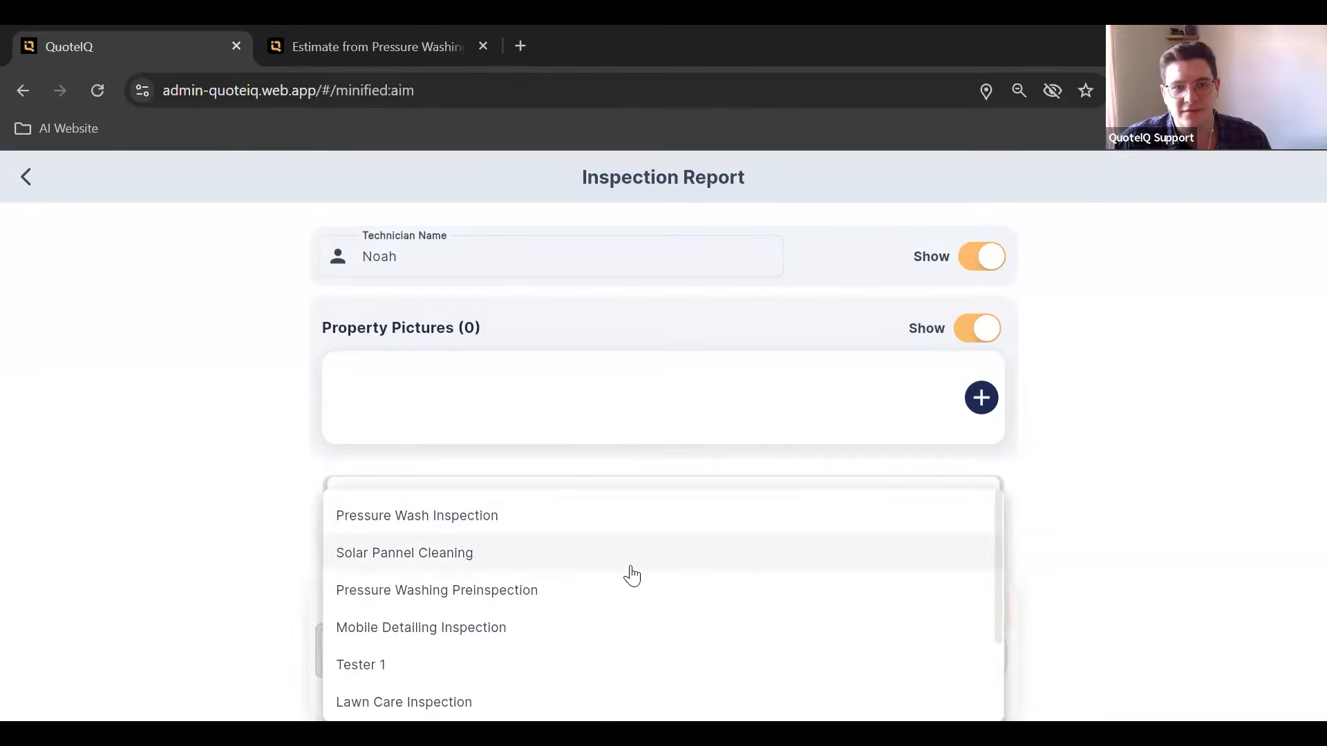
scroll(628, 577, "down", 1)
scroll(625, 579, "down", 1)
scroll(612, 573, "up", 3)
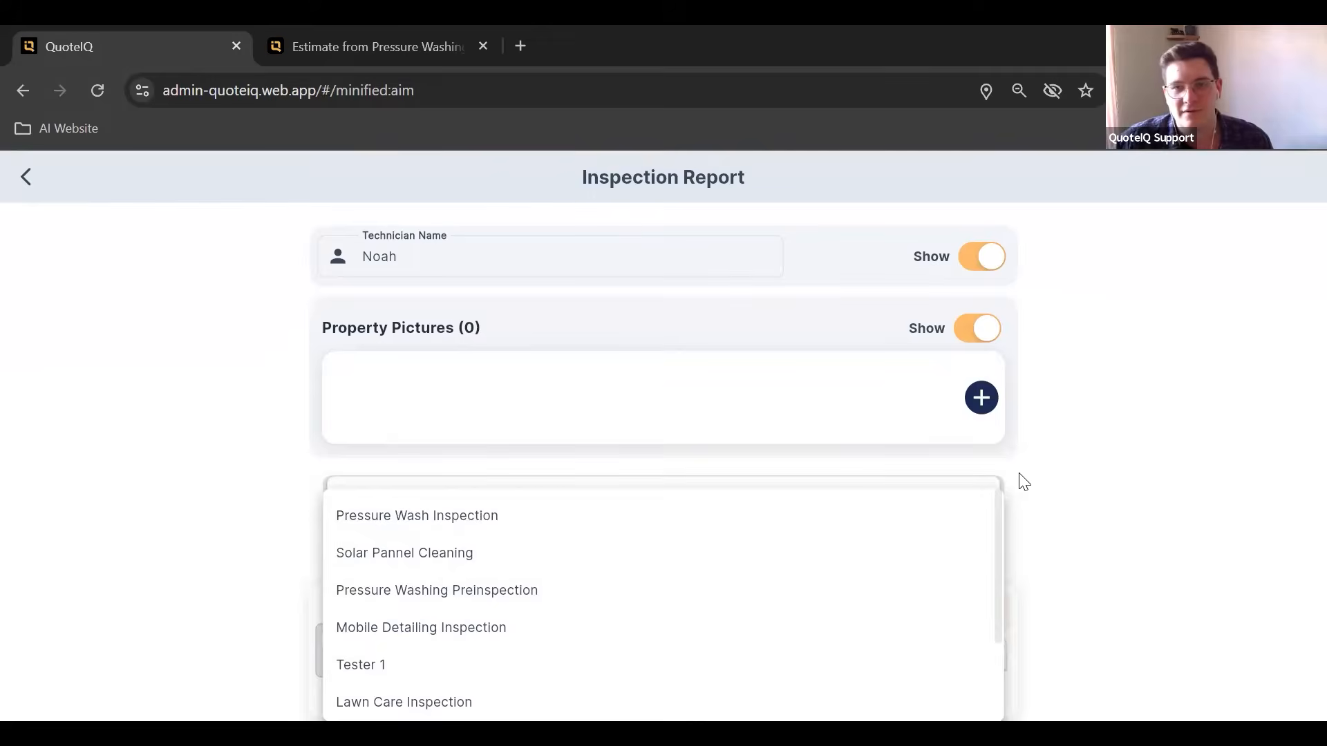
left_click(1020, 474)
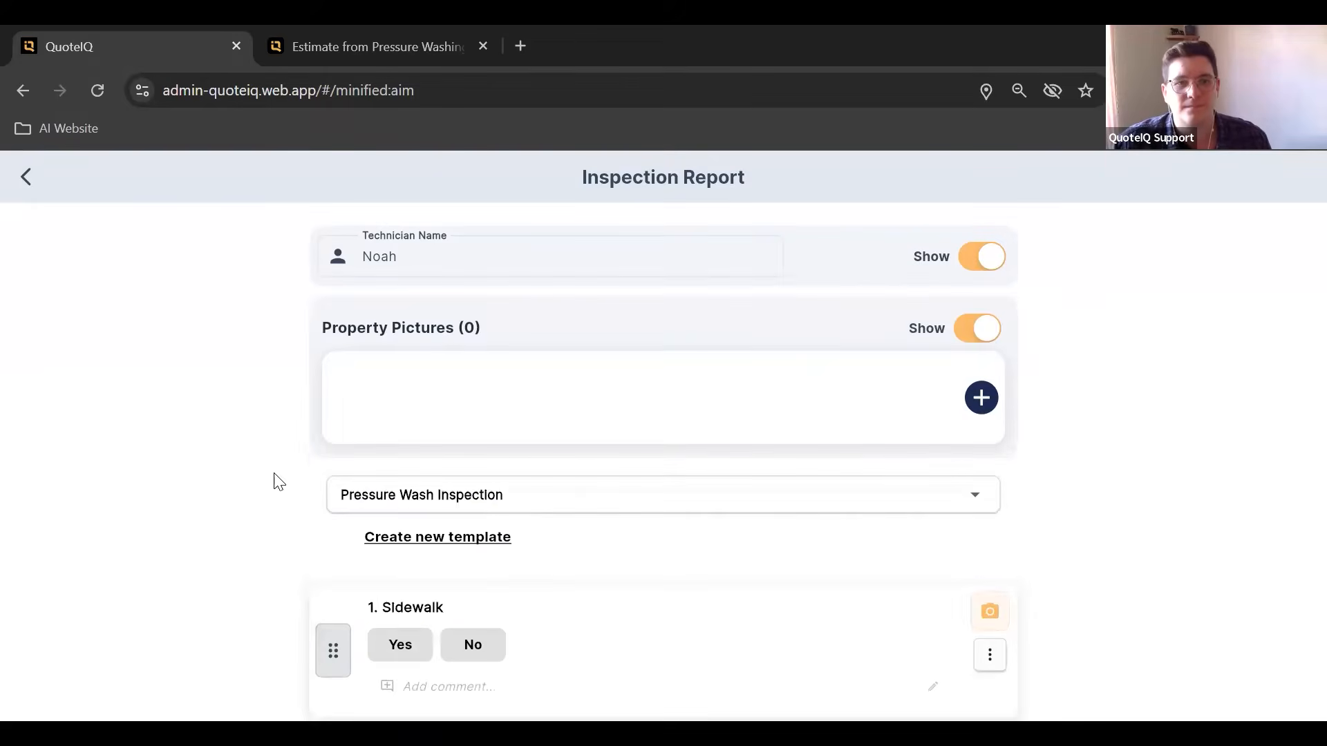
- Examine the Pressure Wash Inspection points from Sidewalk to Paver Driveways/Patios, trying the reorder handle on the Patio point
scroll(275, 467, "down", 1)
scroll(277, 484, "down", 2)
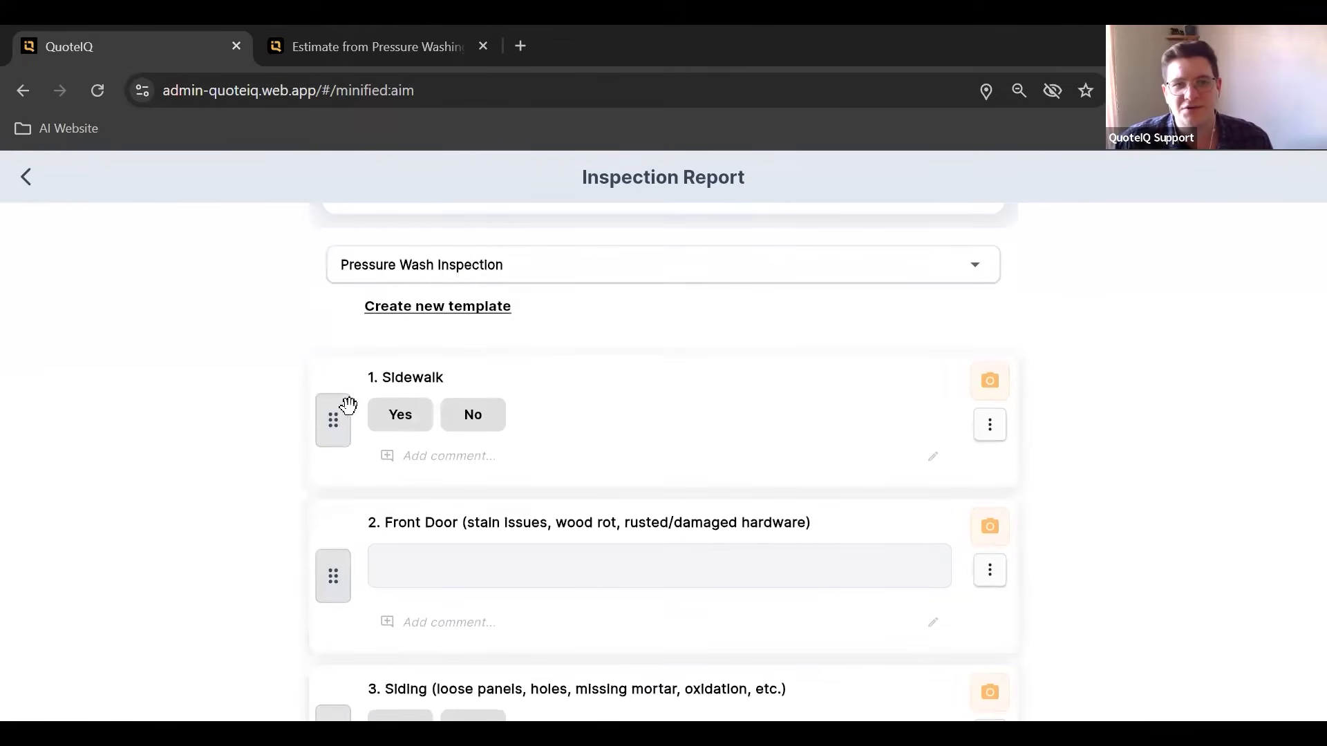
scroll(327, 399, "down", 1)
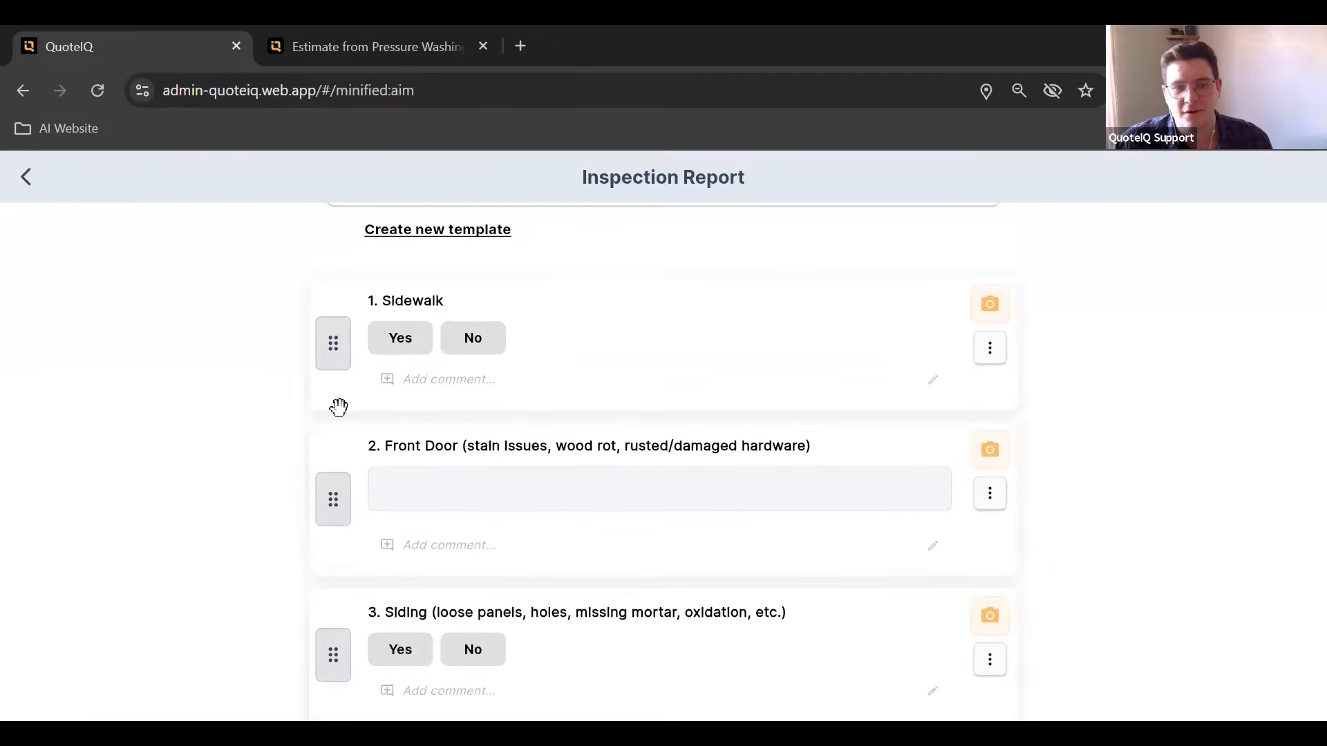
scroll(376, 427, "down", 1)
scroll(376, 427, "down", 4)
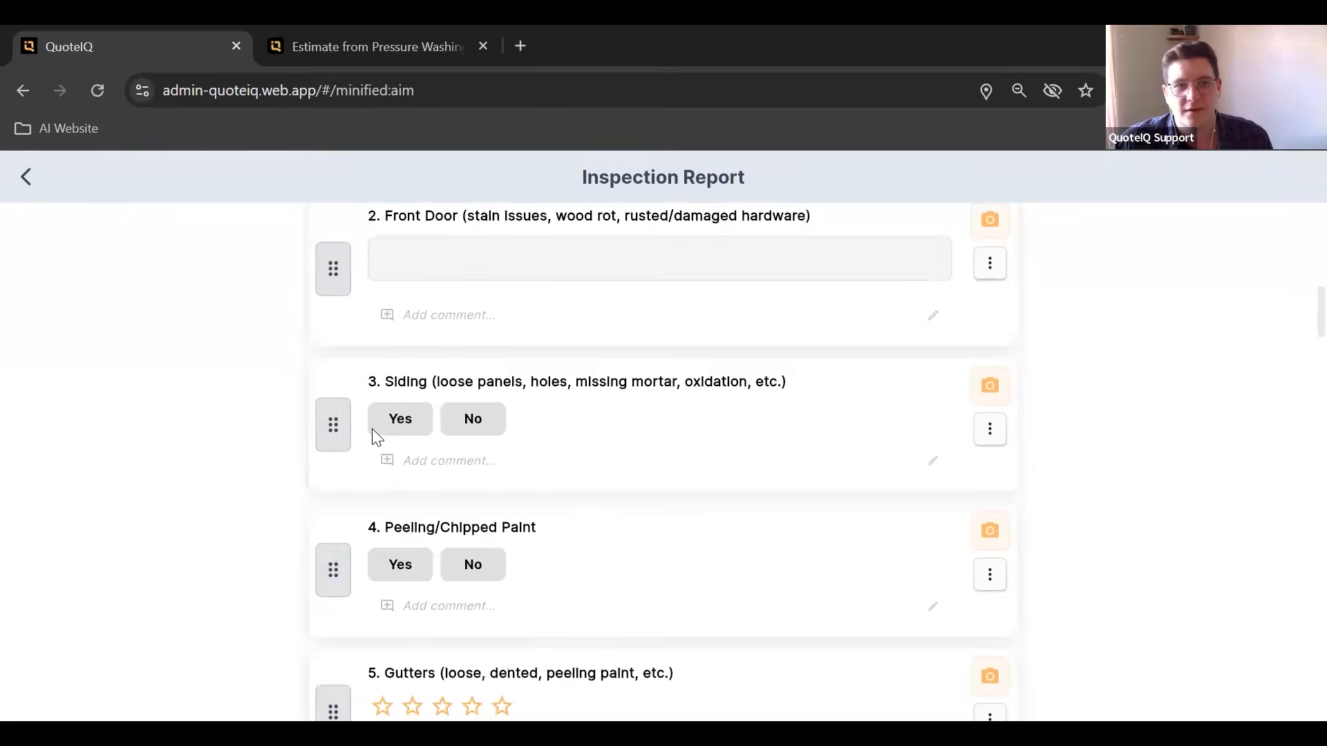
scroll(371, 437, "down", 3)
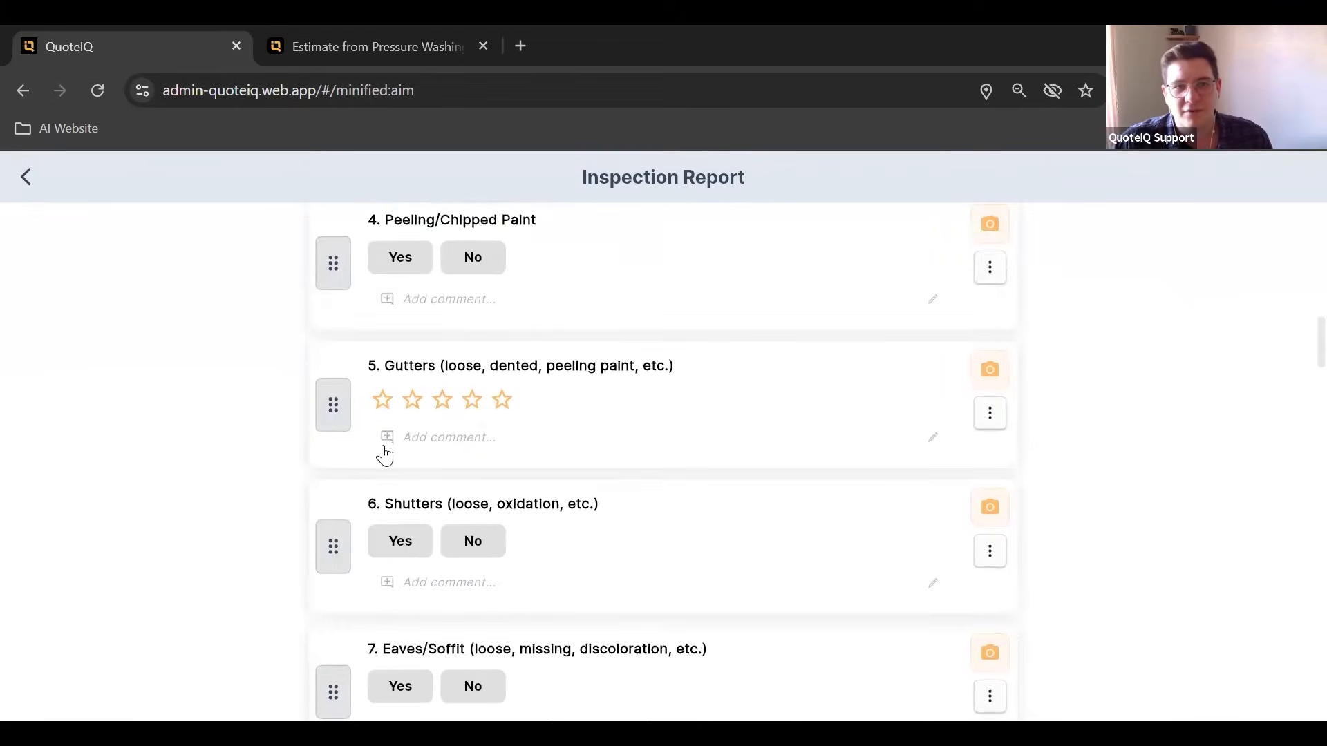
scroll(385, 455, "down", 4)
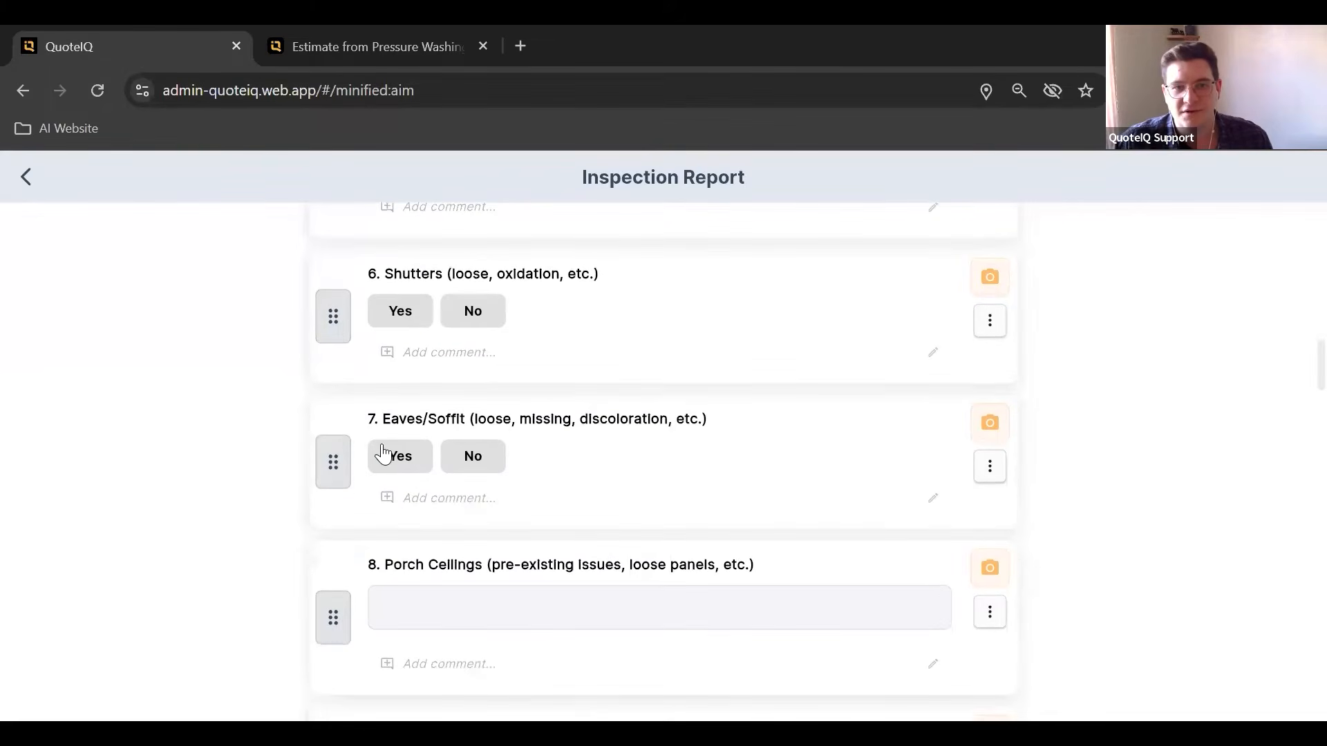
scroll(385, 454, "down", 5)
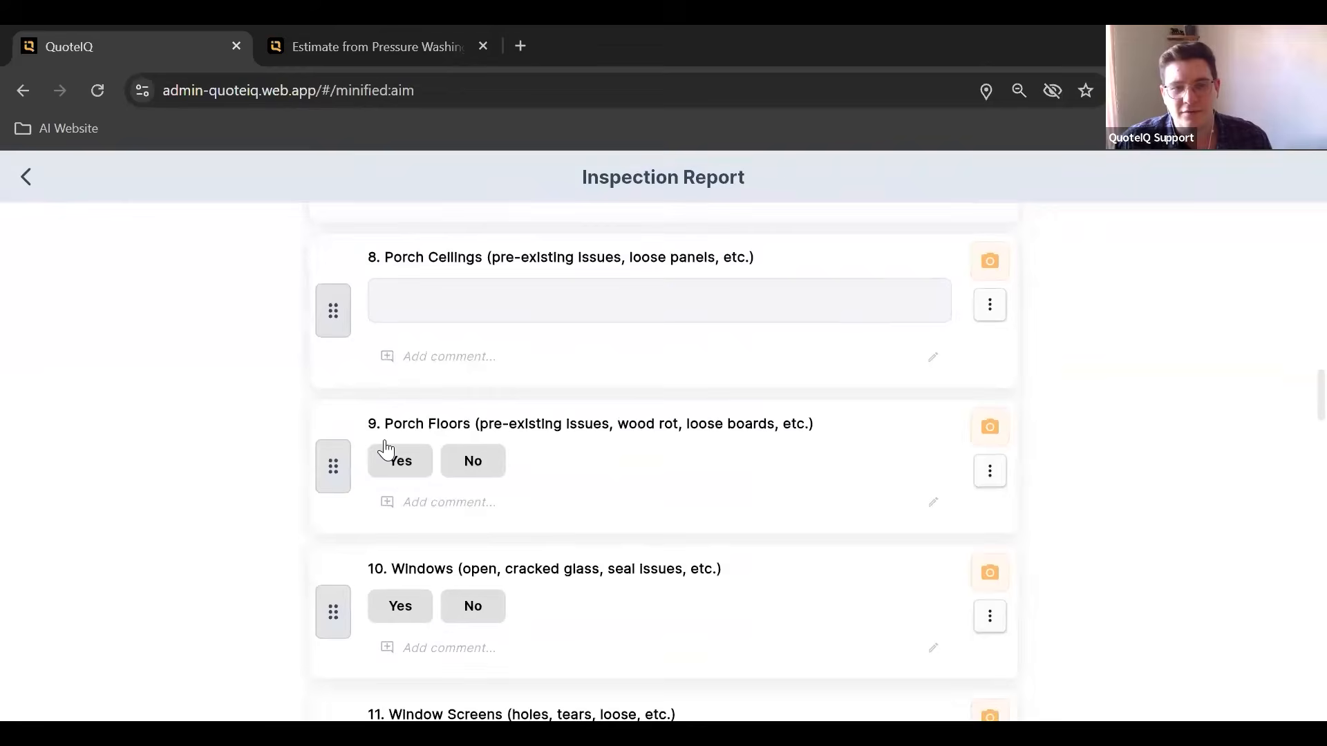
scroll(385, 445, "down", 5)
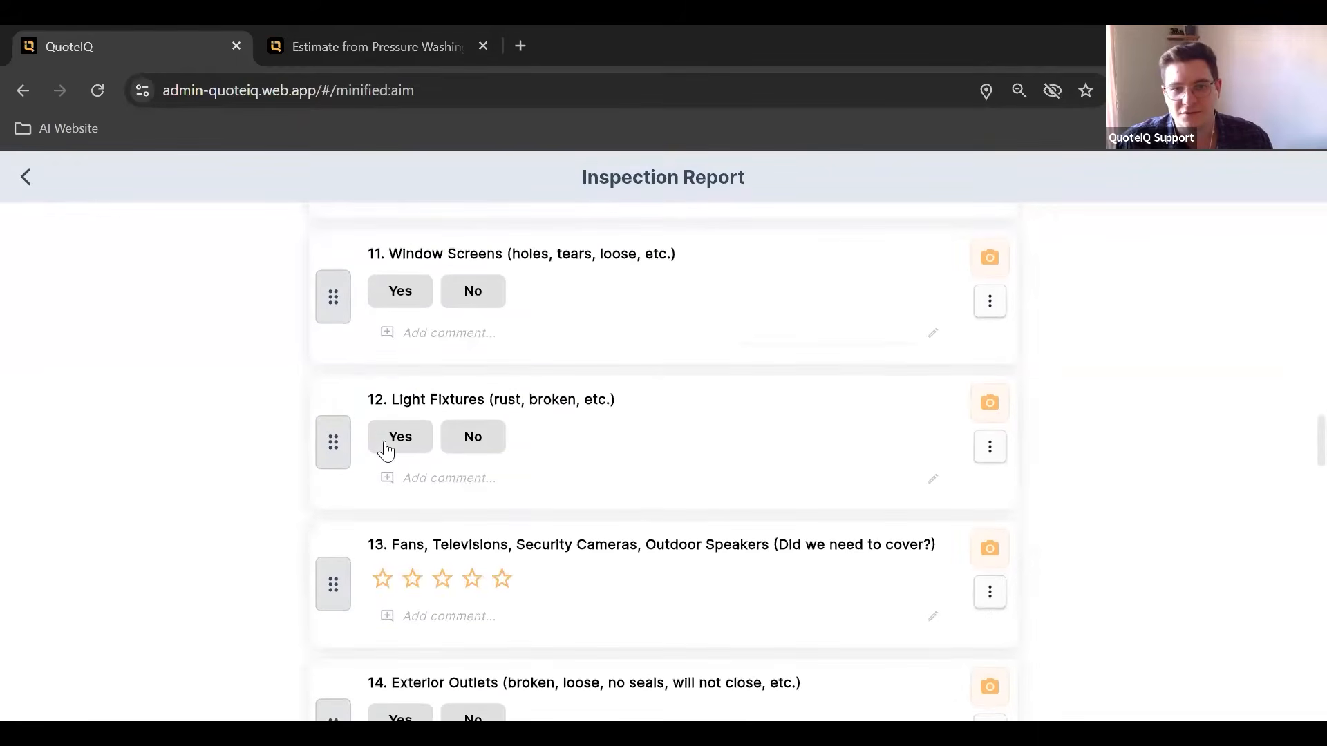
scroll(385, 444, "down", 5)
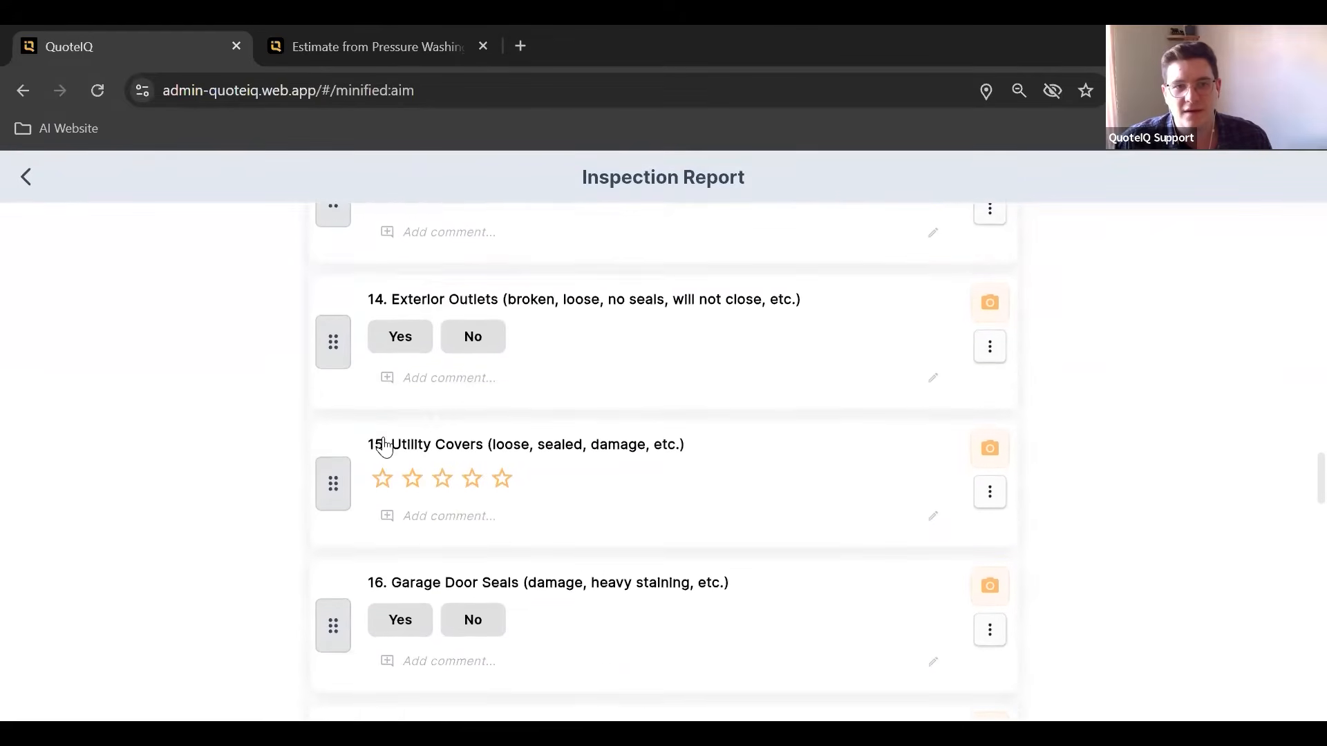
scroll(386, 435, "down", 6)
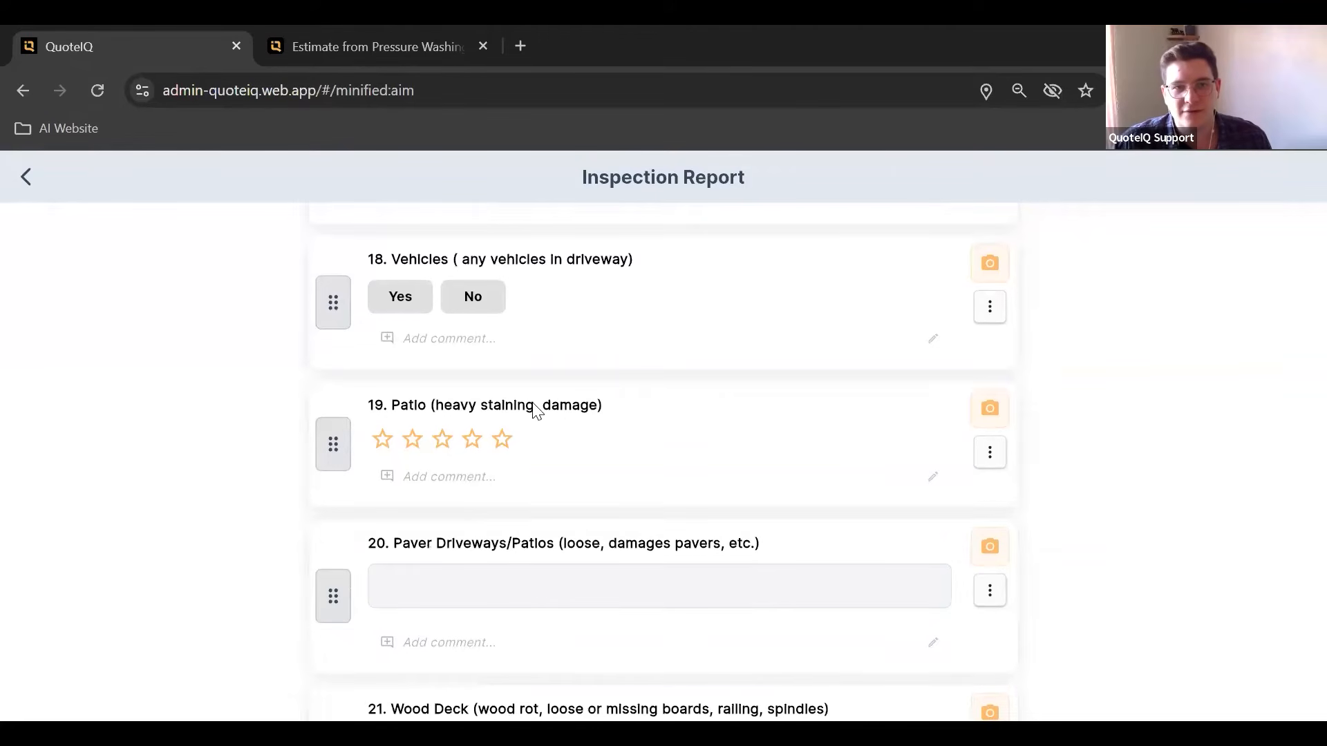
left_click_drag(330, 443, 299, 452)
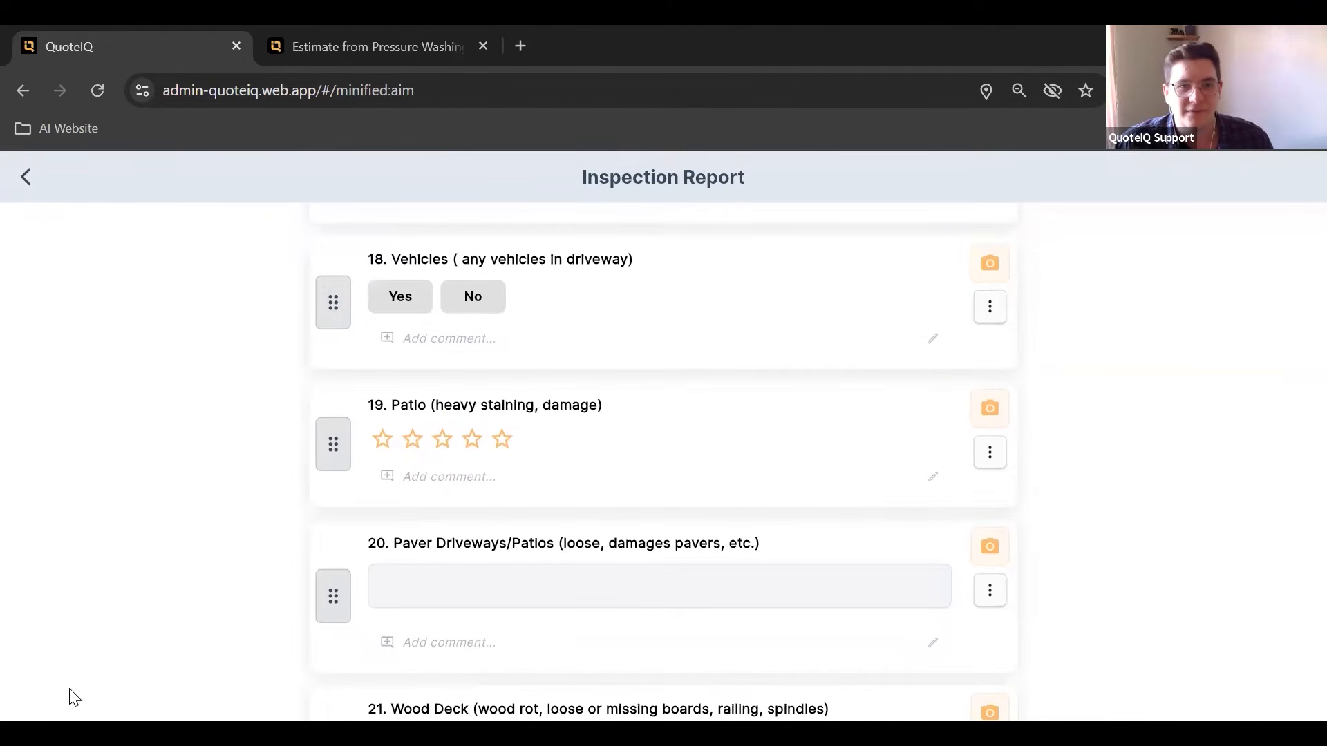
- Answer Yes to the Vehicles point, open its comment field, and rate the Patio point four stars
left_click(407, 302)
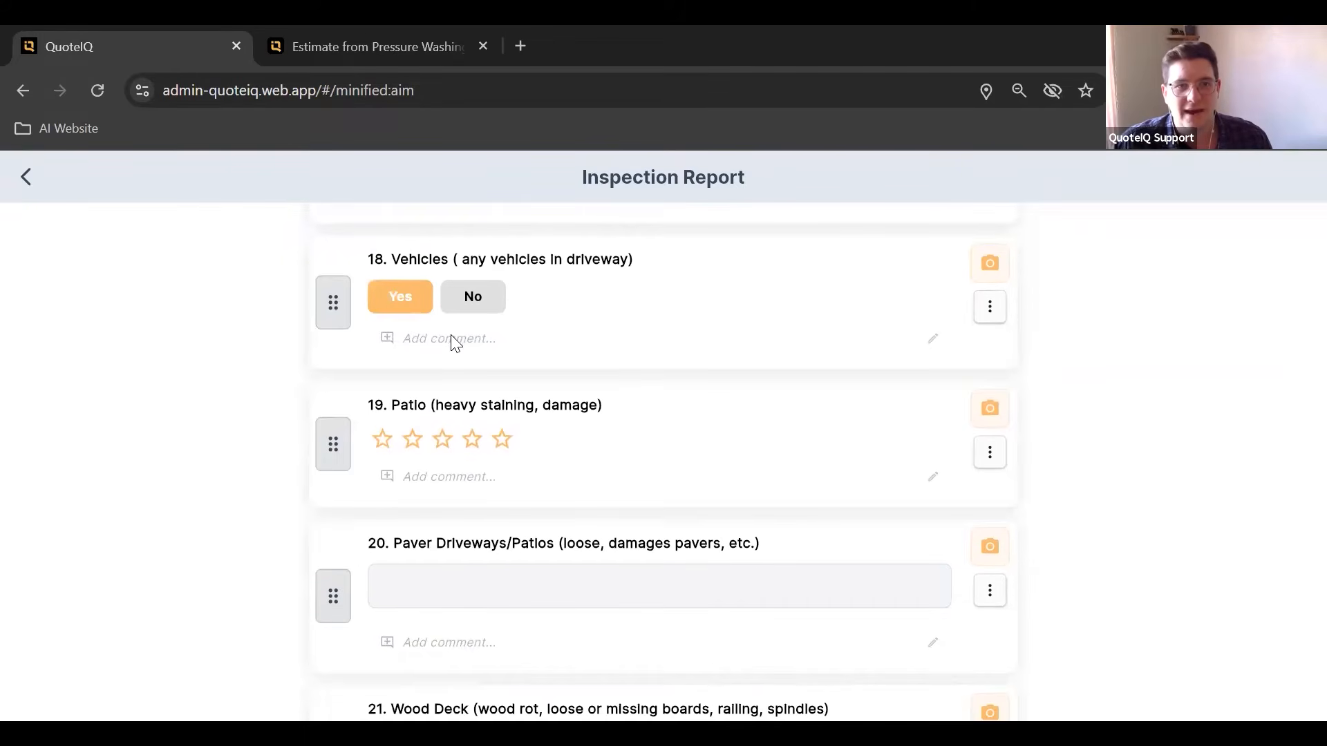
left_click(451, 340)
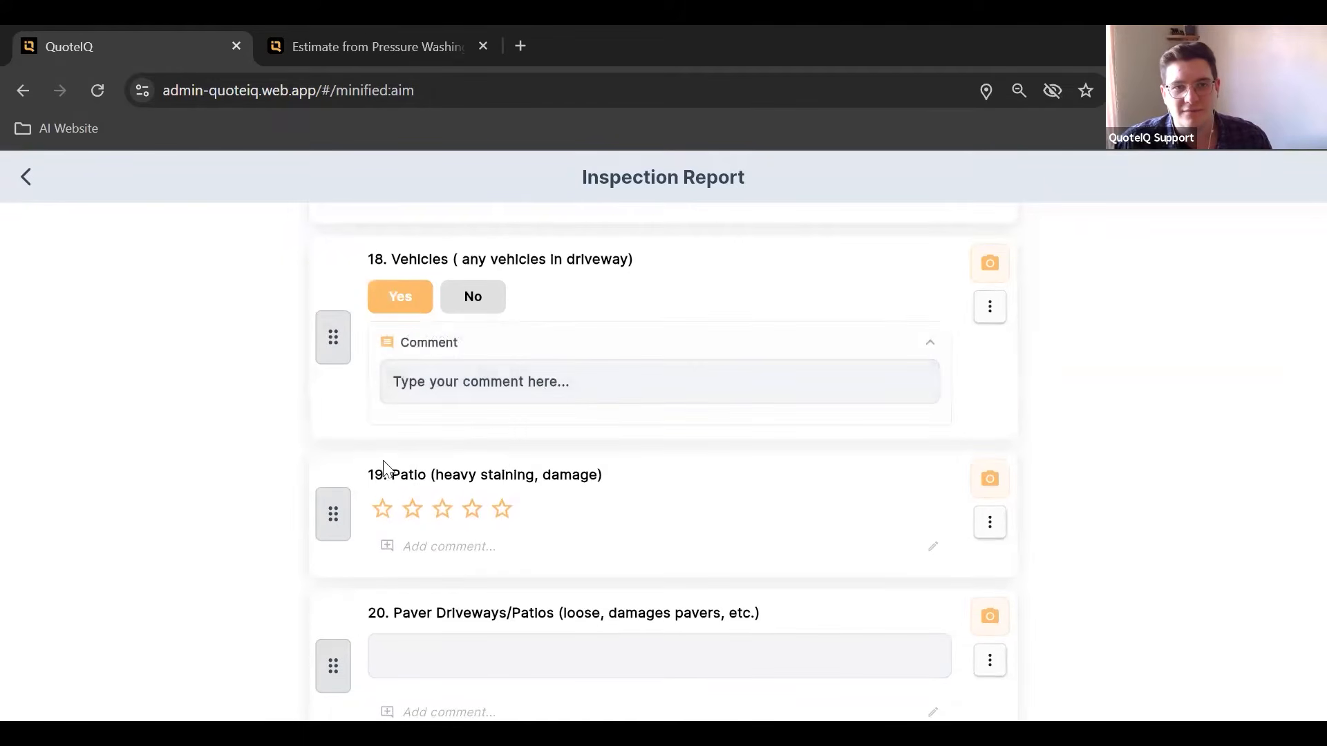
left_click(475, 511)
scroll(542, 498, "down", 1)
left_click(525, 563)
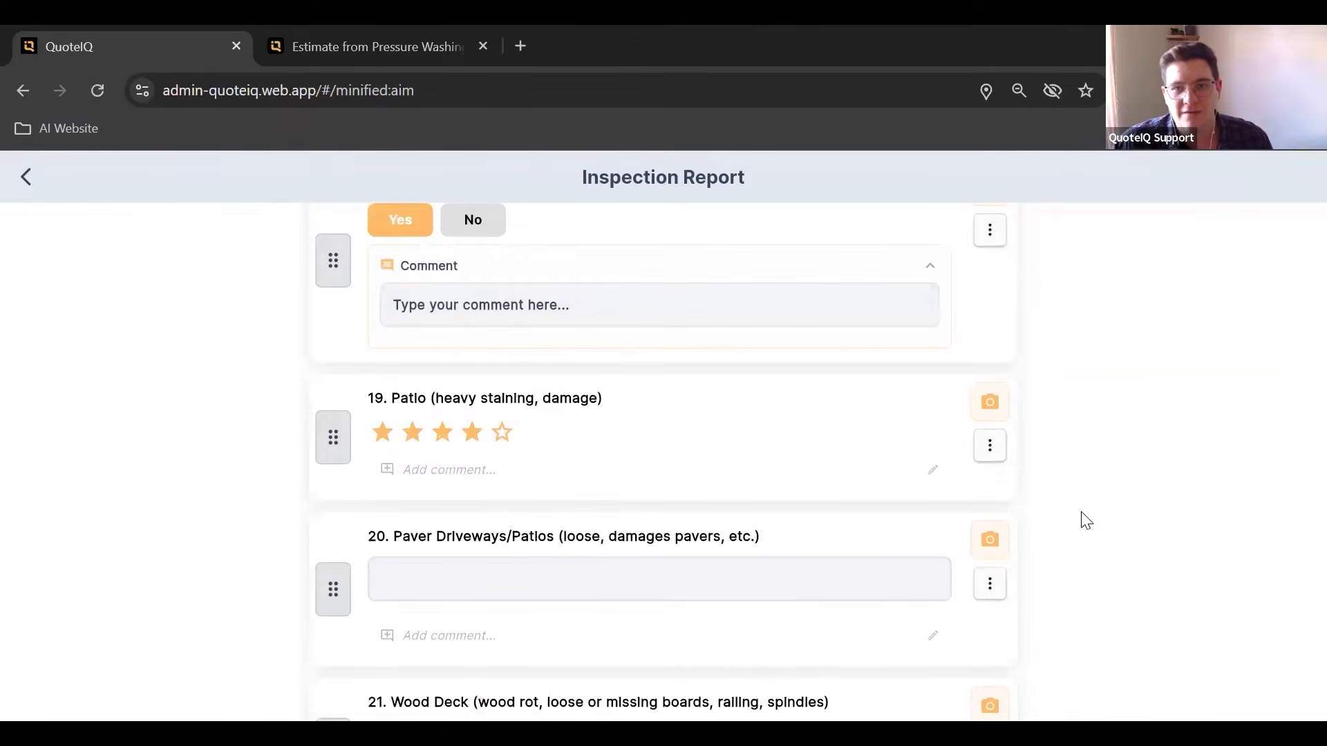
- View the photo source options for the Patio point and dismiss them without adding a picture
scroll(1051, 566, "up", 1)
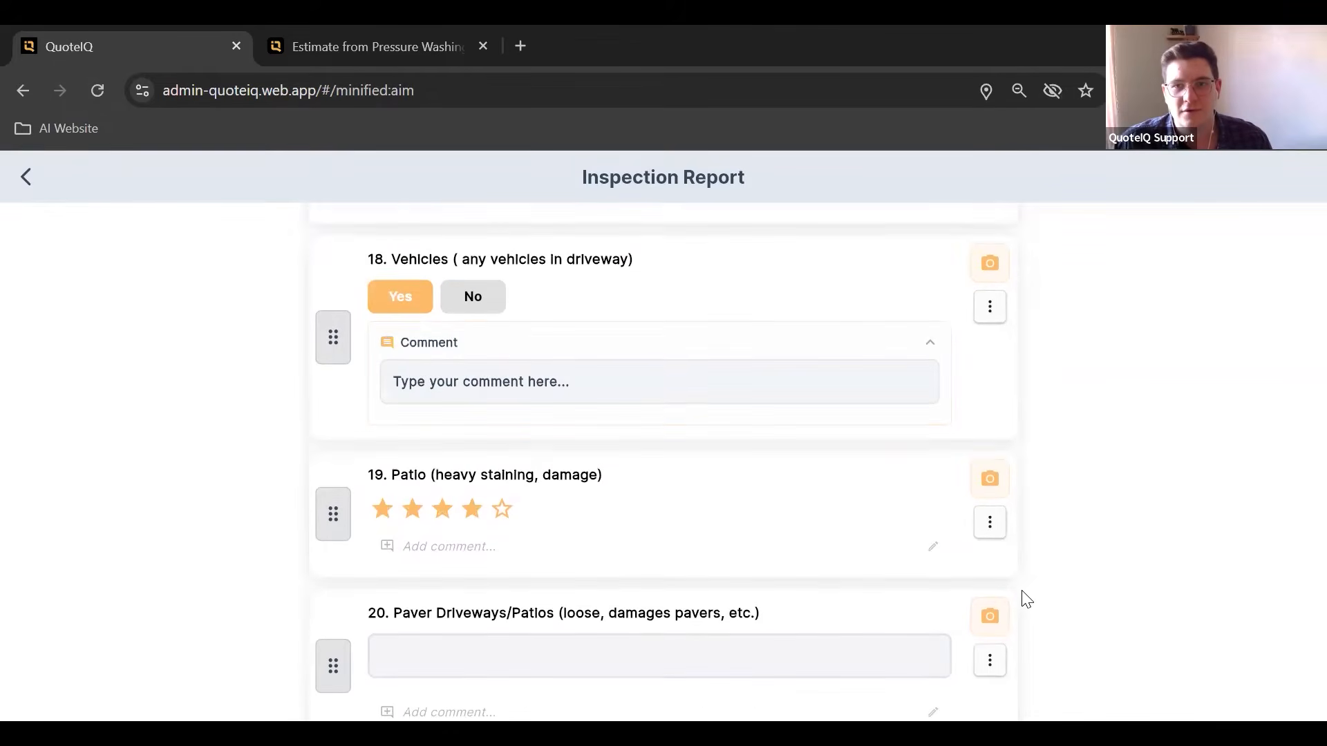
left_click(995, 481)
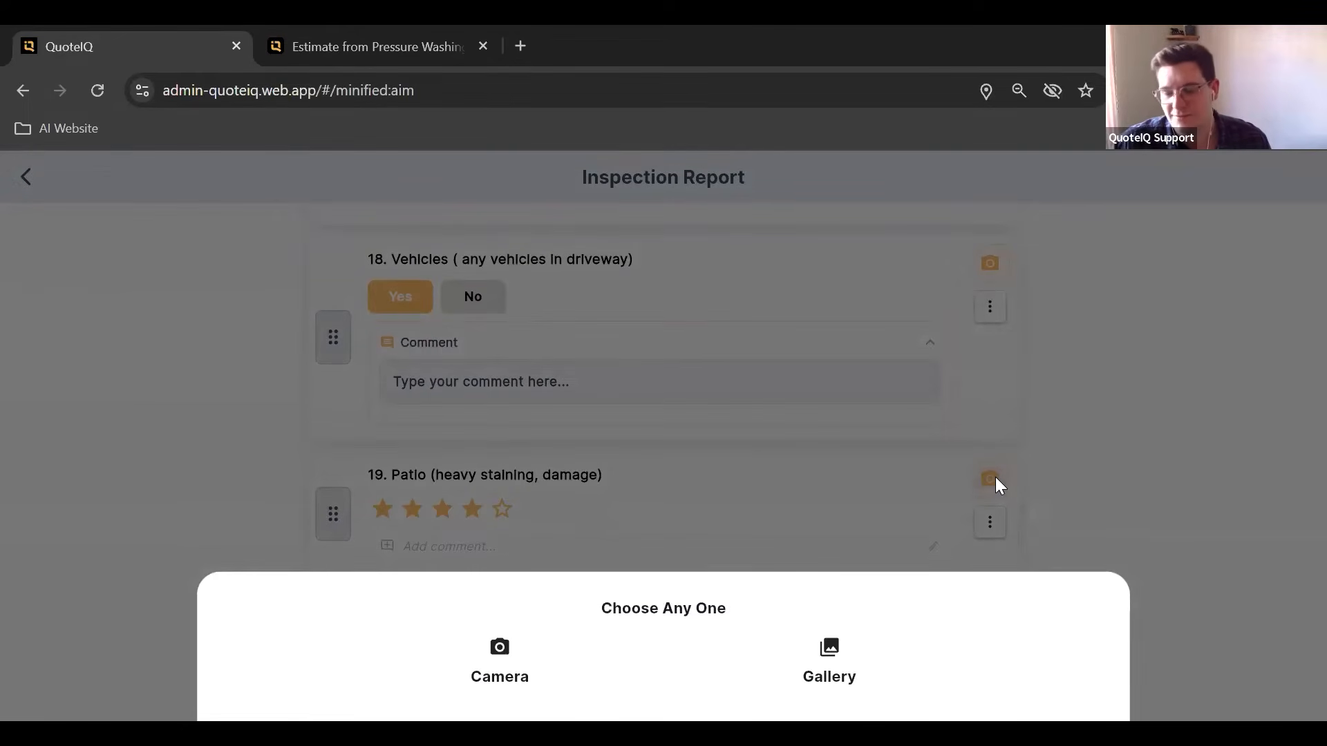
left_click(116, 234)
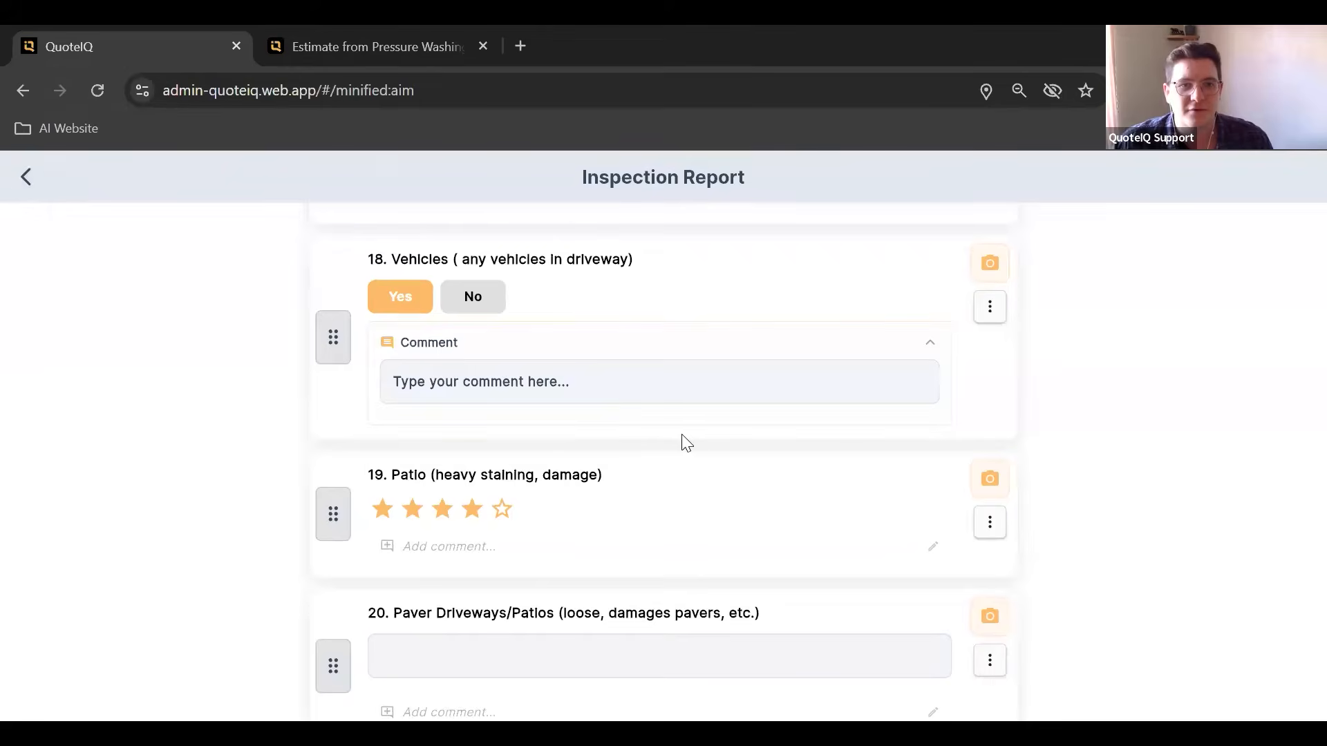
- Review the report's closing sections for additional notes and photos, and return to the Forms page without saving
scroll(684, 442, "down", 12)
scroll(684, 450, "down", 5)
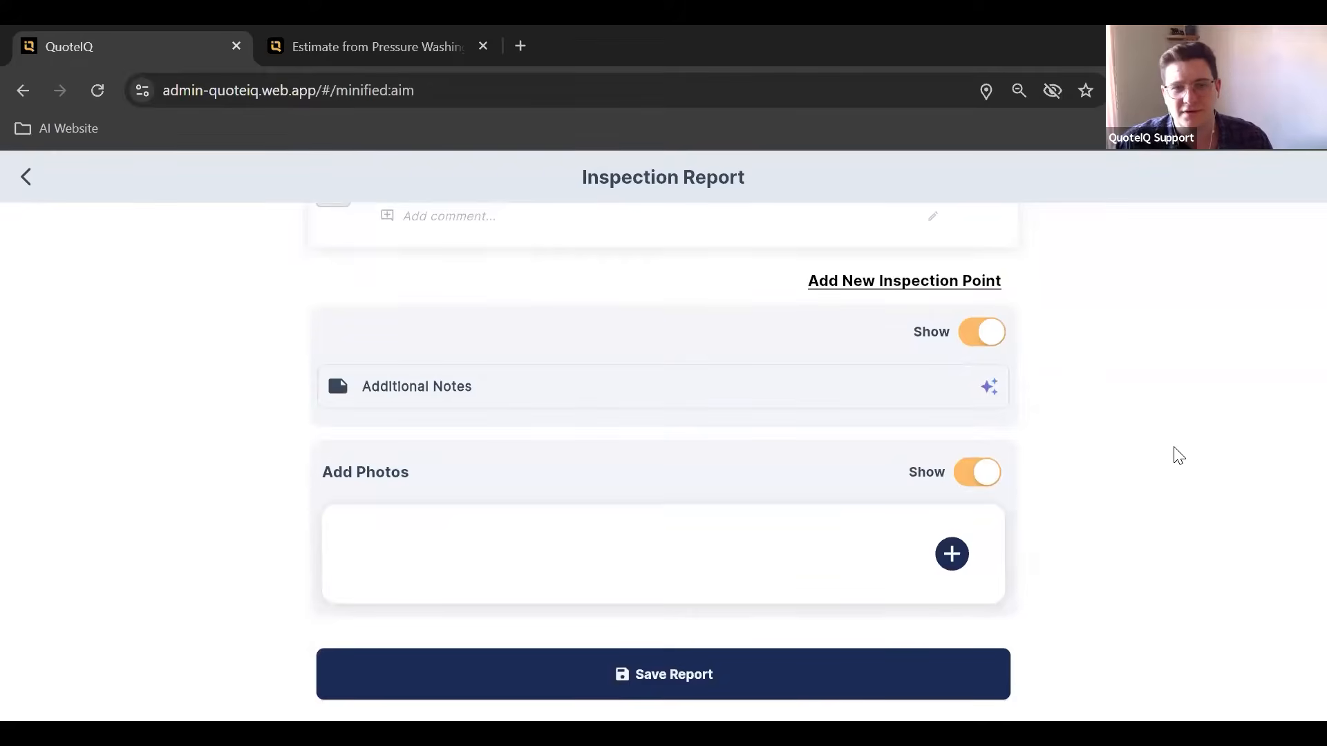
left_click(26, 178)
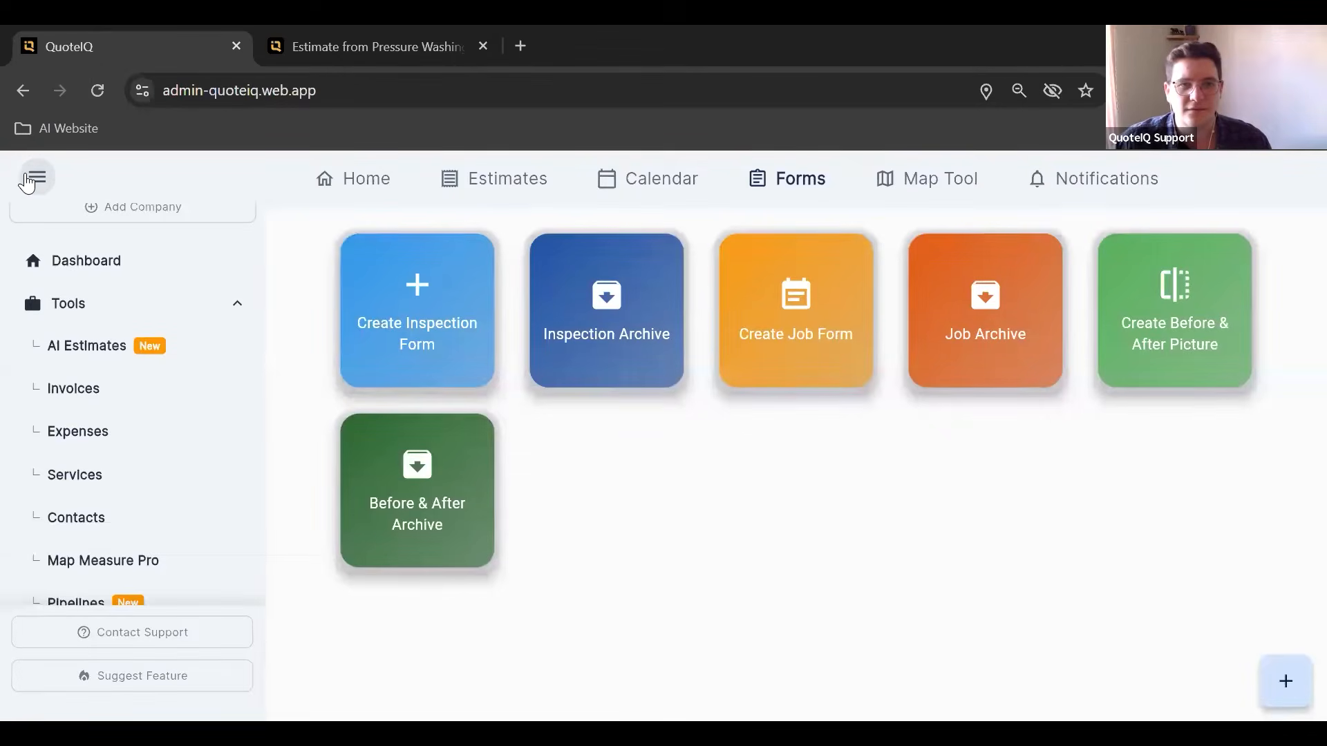
- Start a new job form and select an existing customer for it
left_click(765, 343)
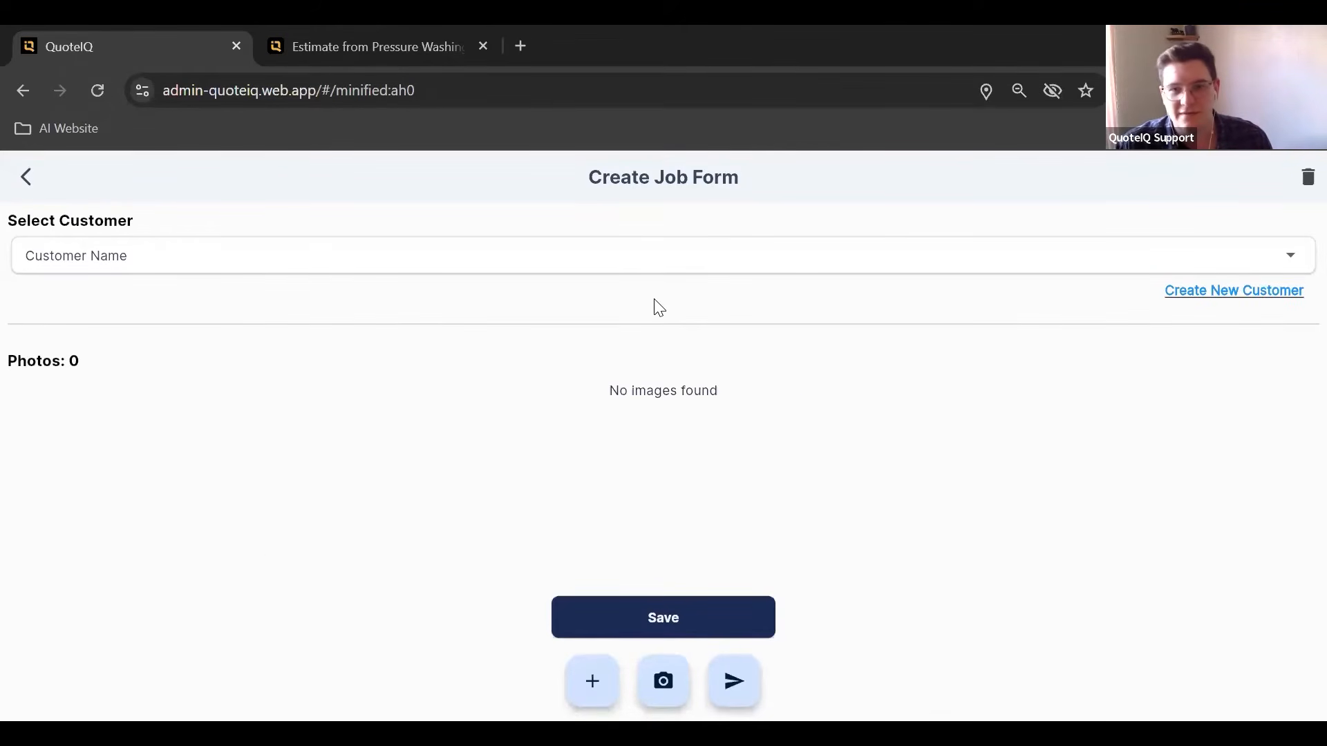
left_click(333, 270)
left_click(153, 382)
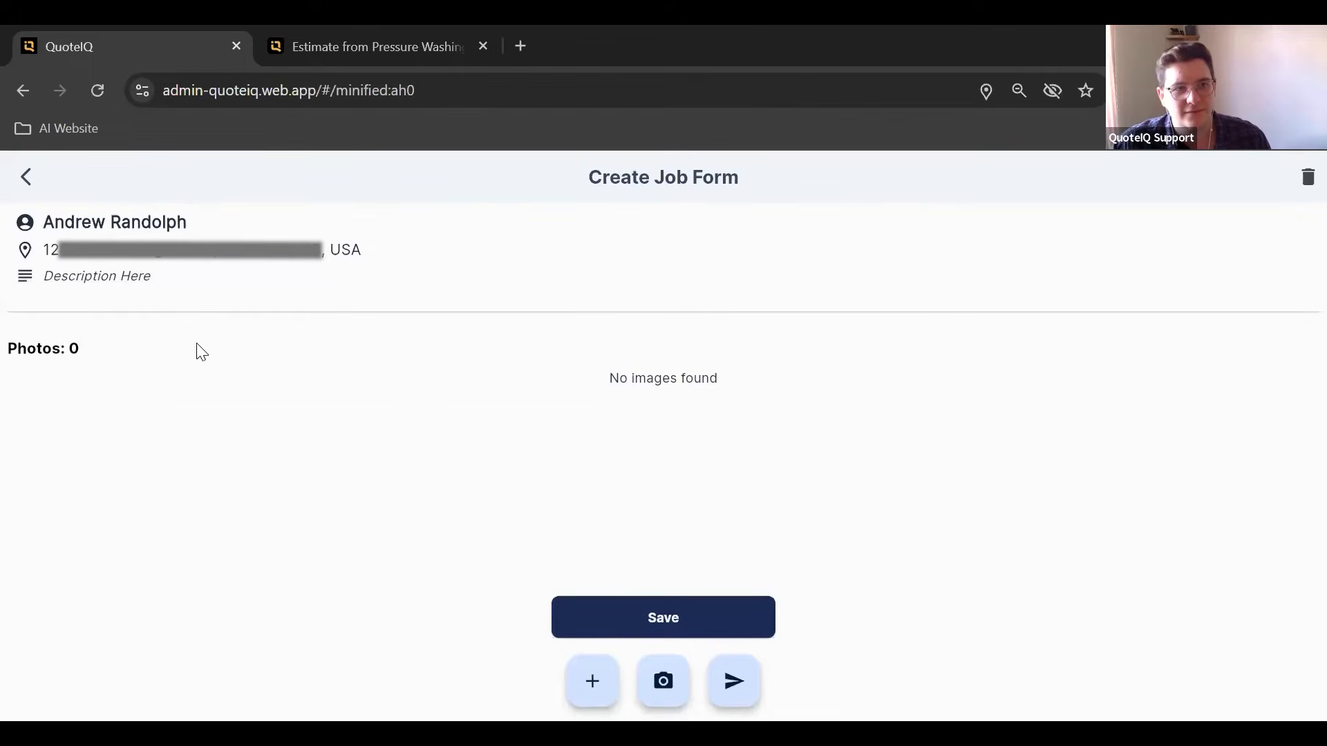
- View the job form's description editor without entering text, and return to the Forms page without saving
left_click(148, 278)
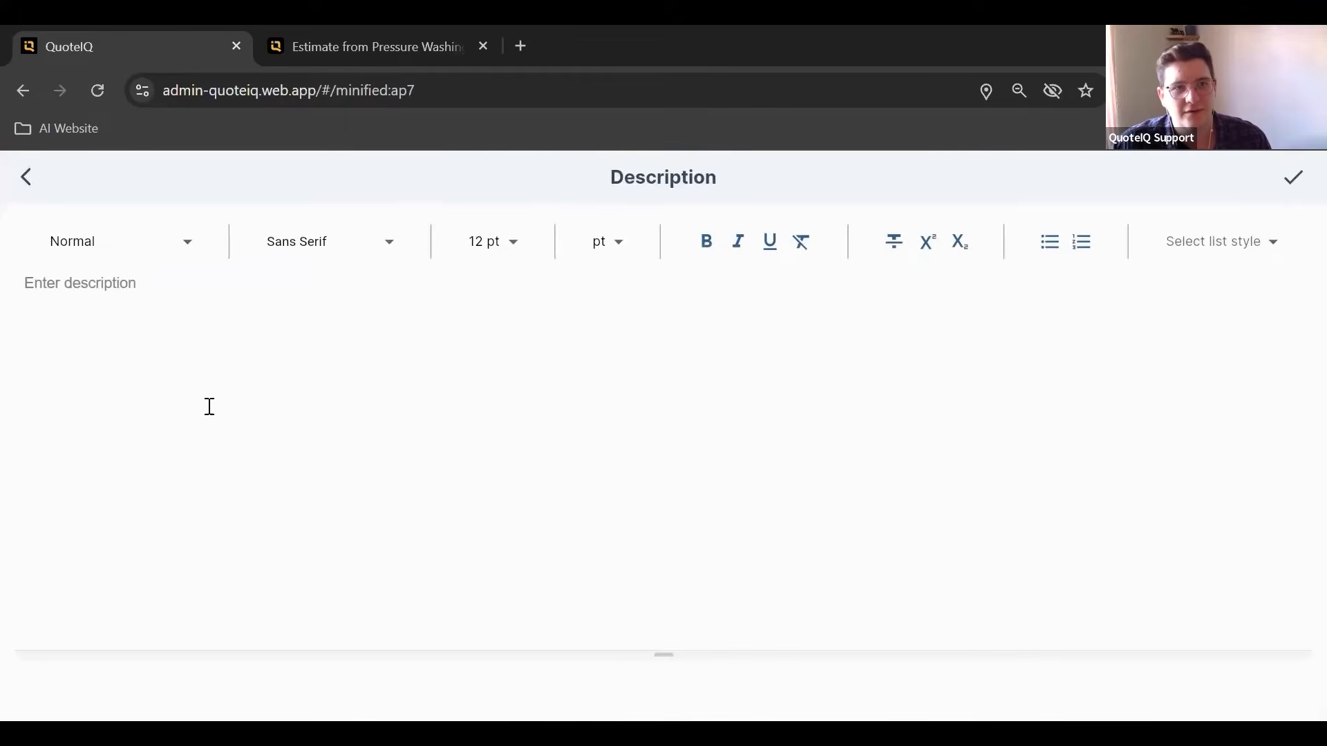
left_click(28, 181)
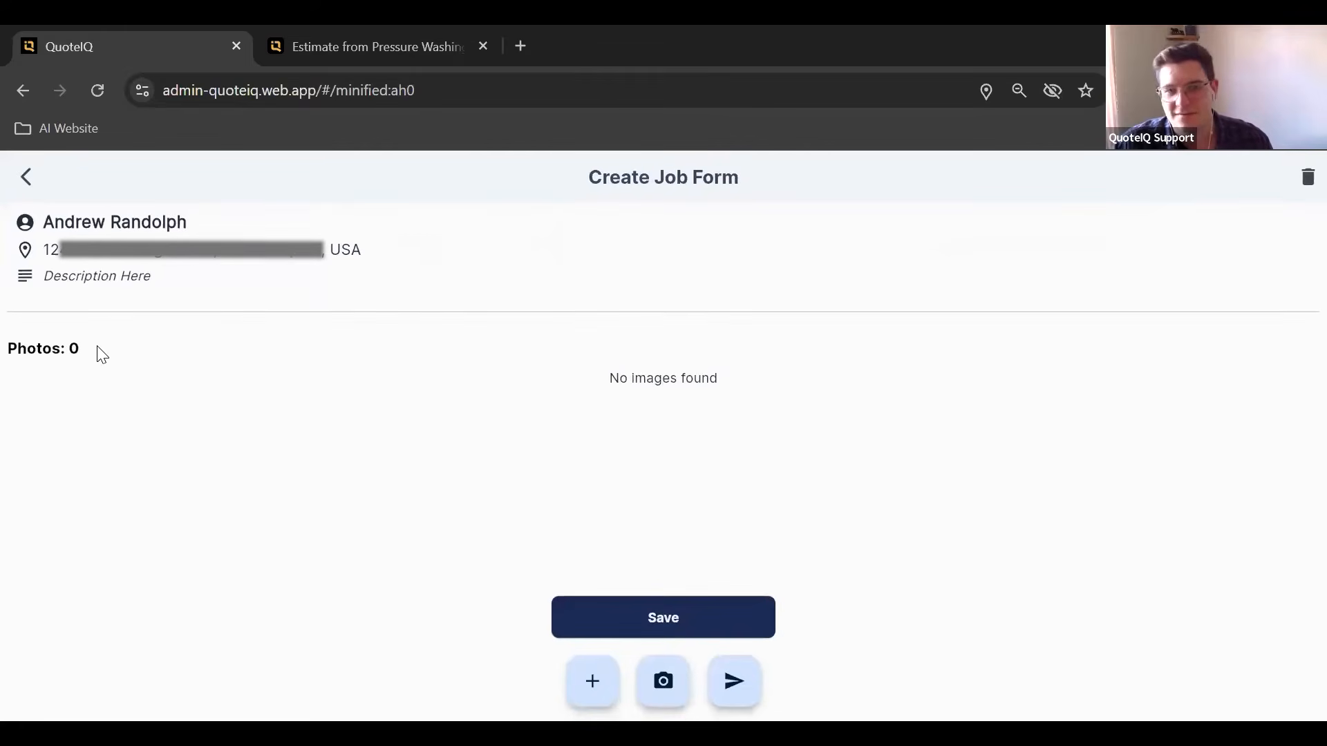
left_click(28, 181)
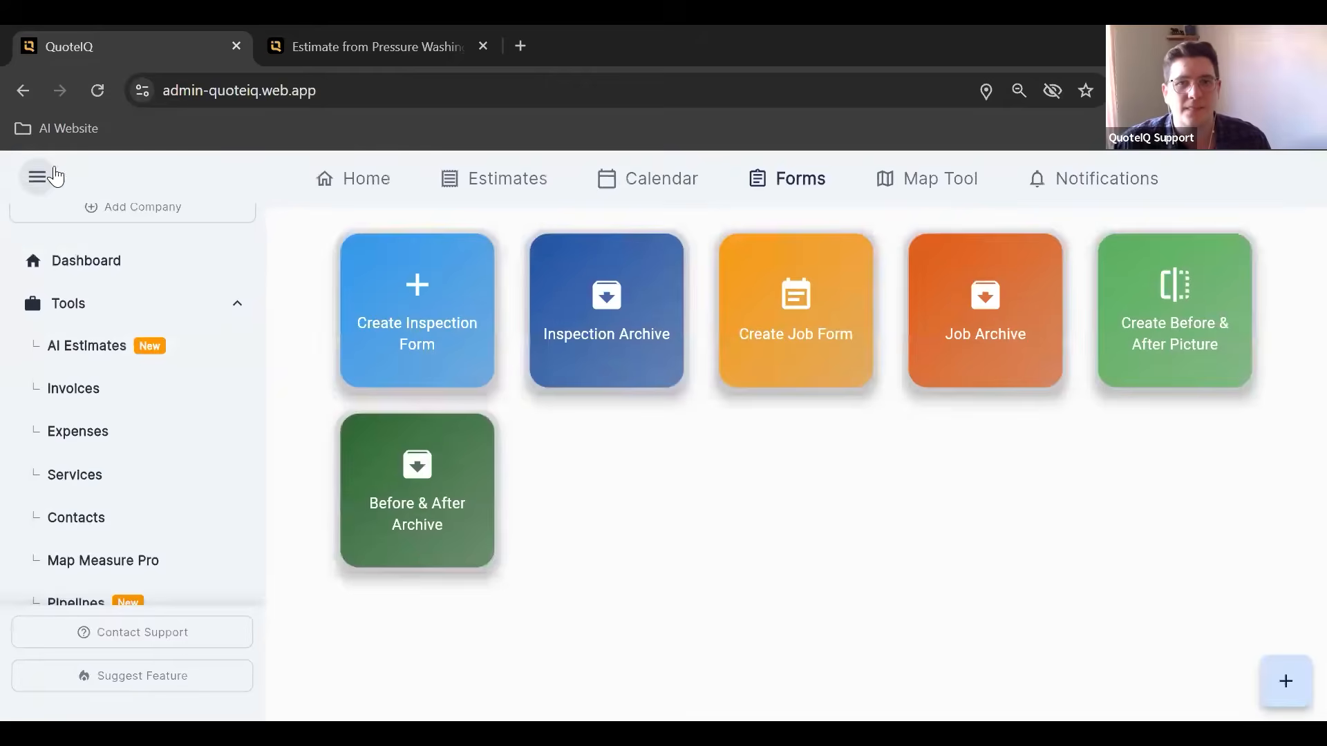
- Review the Create Before & After page, including its AI Photo Generator, and return to the Forms page without adding photos
left_click(1194, 353)
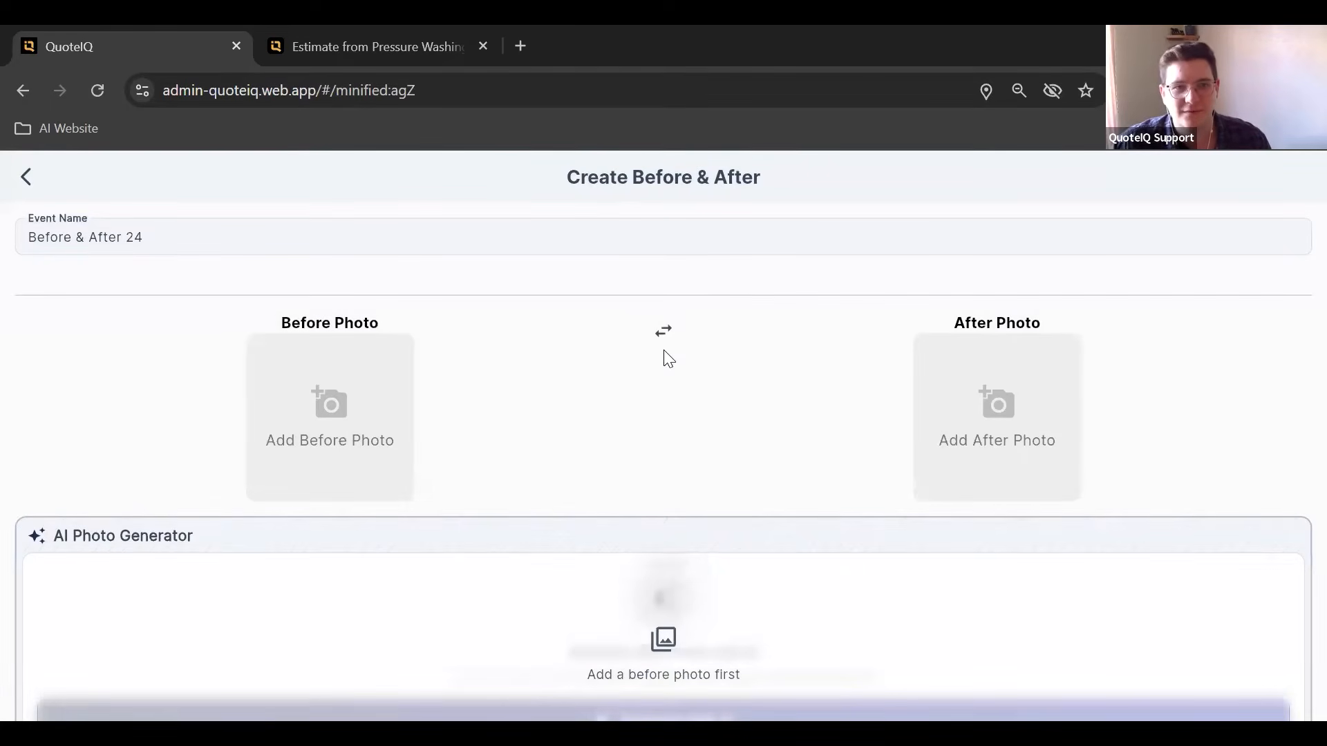
scroll(602, 377, "down", 1)
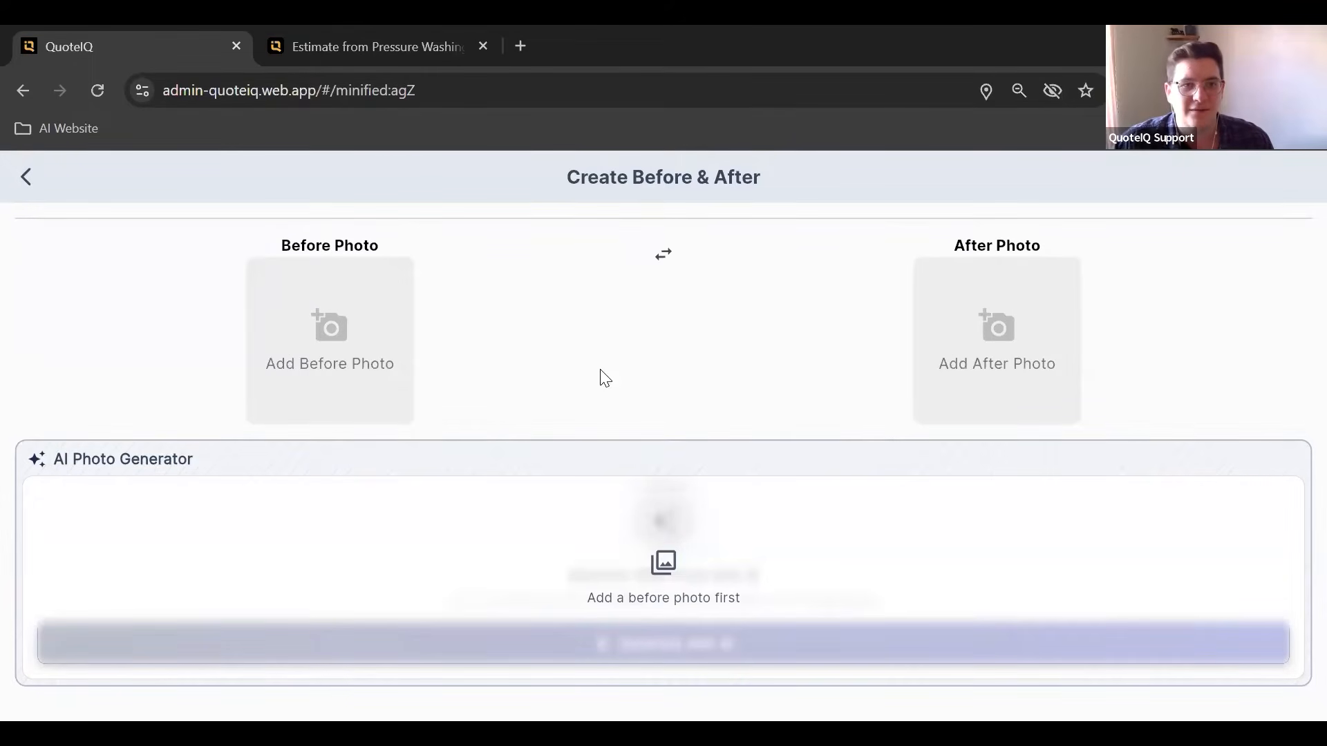
scroll(657, 594, "down", 1)
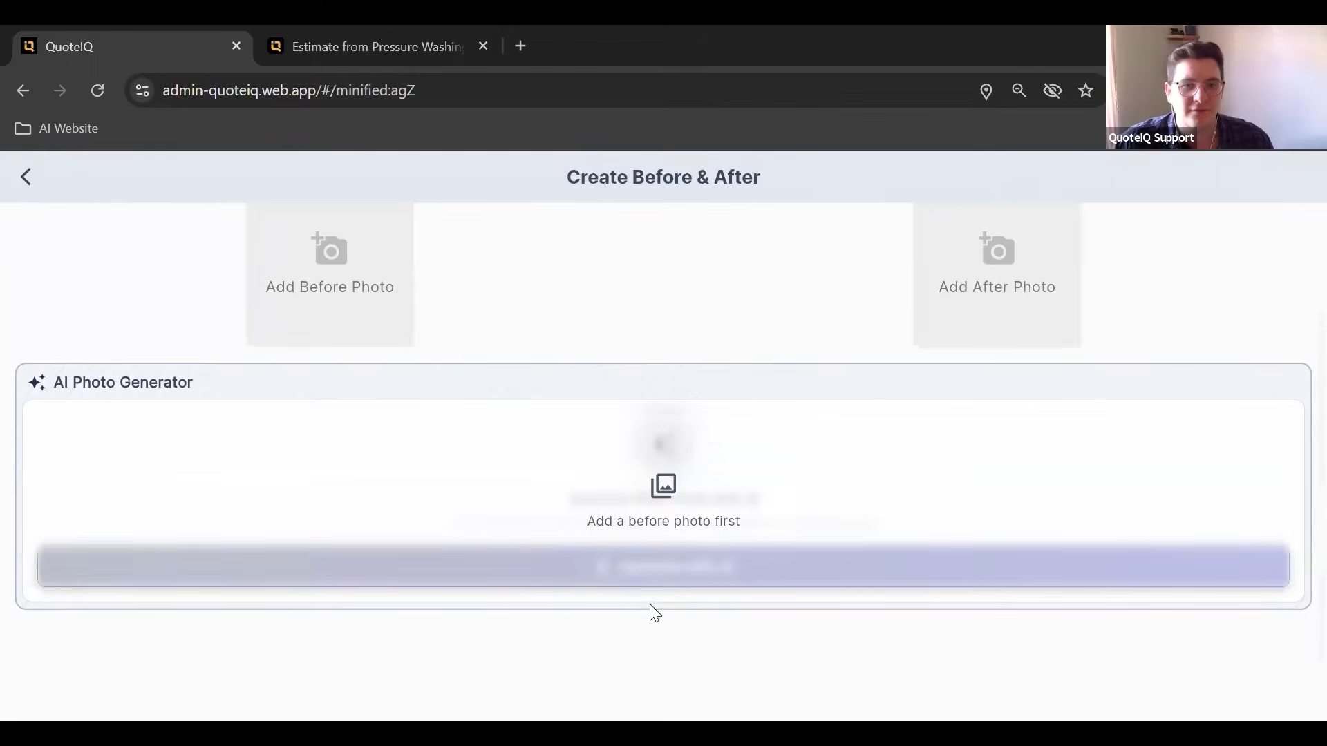
scroll(583, 544, "up", 1)
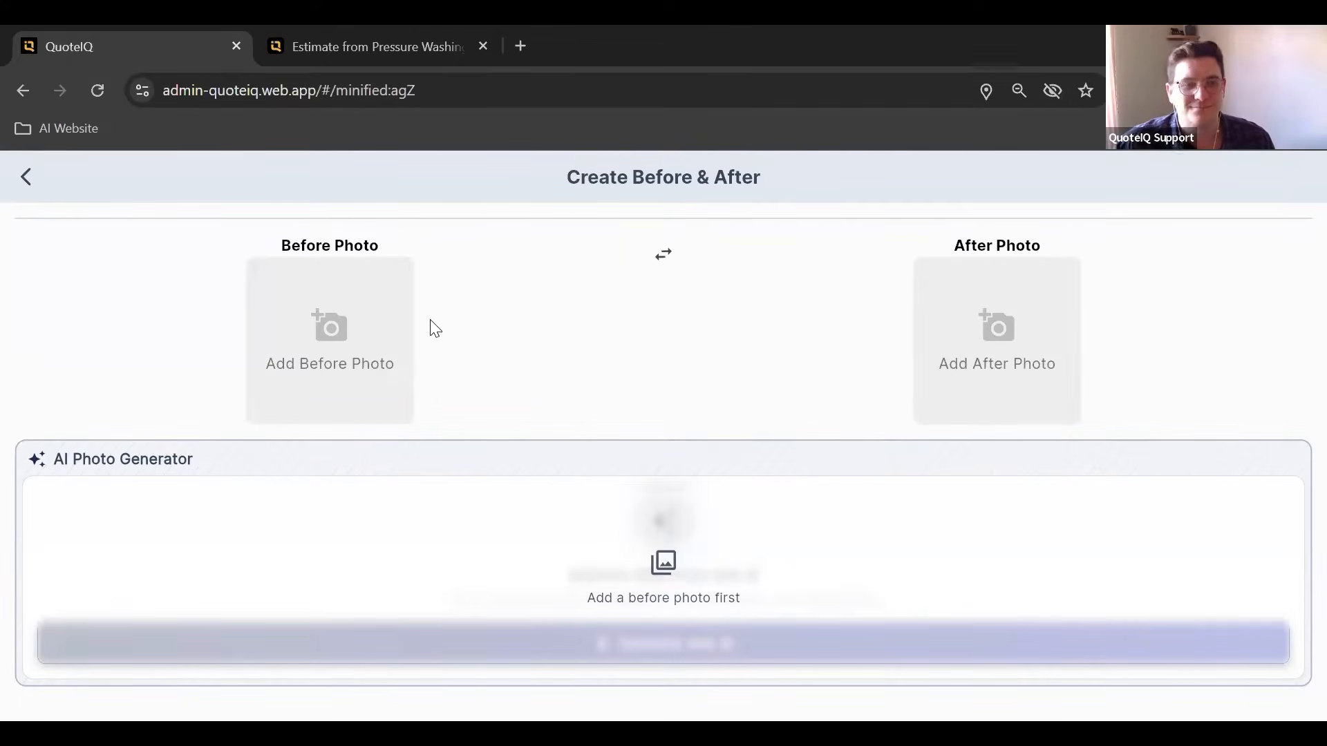
left_click(26, 176)
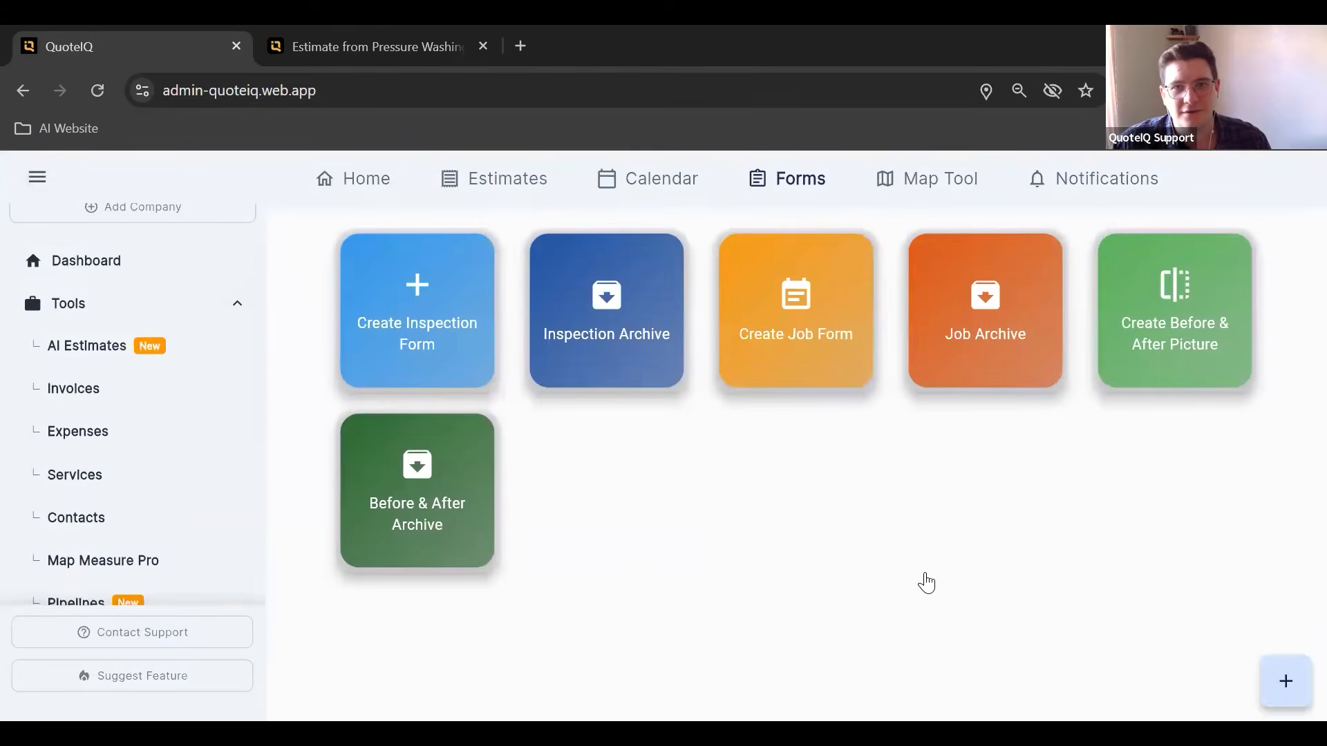
- Go to the account settings and open Contact Form Setup in the Self Service section
scroll(98, 424, "down", 5)
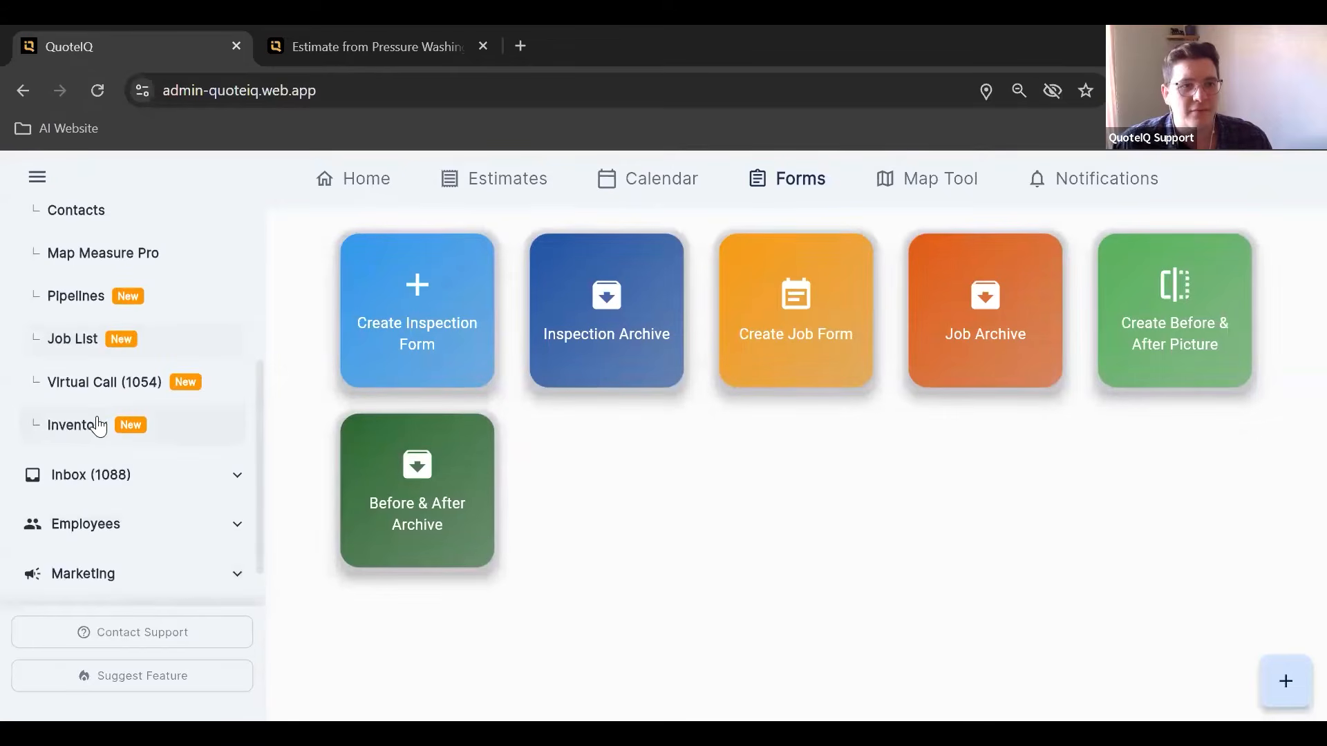
scroll(101, 448, "down", 2)
left_click(89, 514)
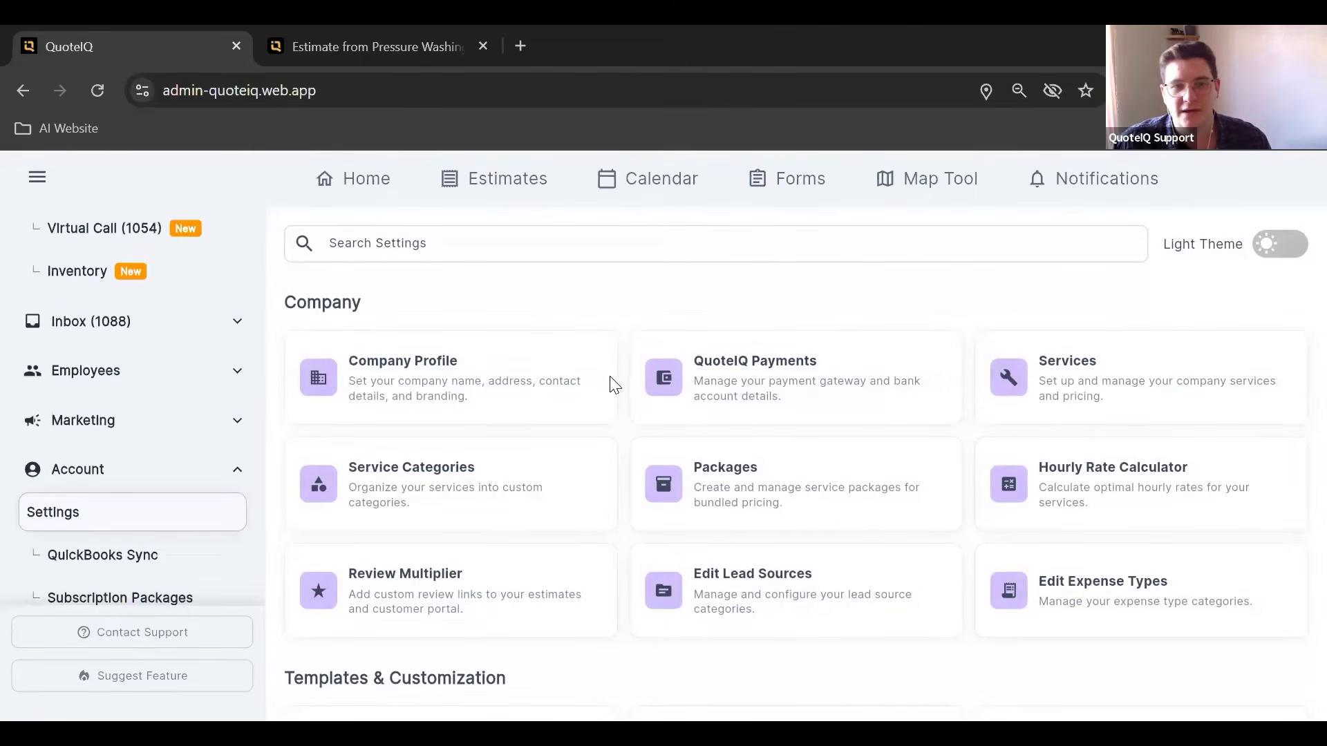
scroll(623, 399, "down", 1)
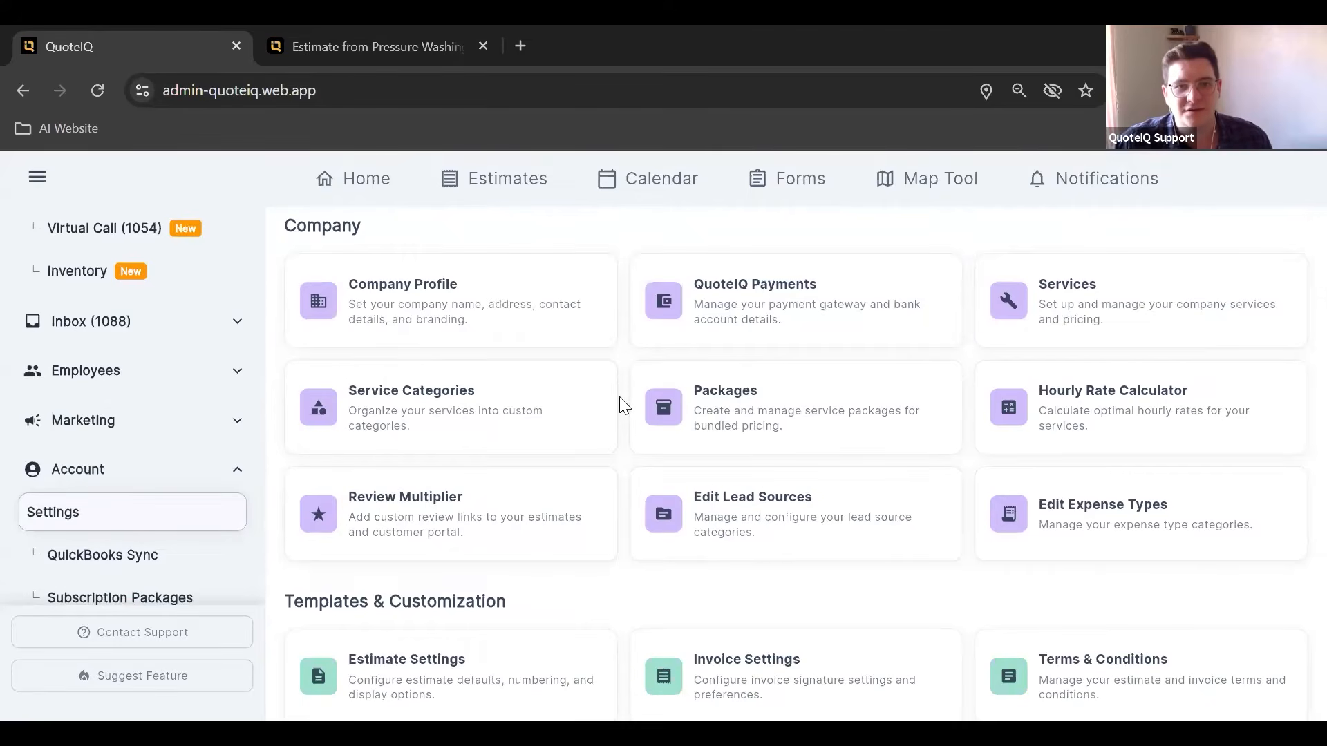
scroll(624, 406, "down", 6)
scroll(624, 413, "down", 5)
scroll(624, 424, "down", 2)
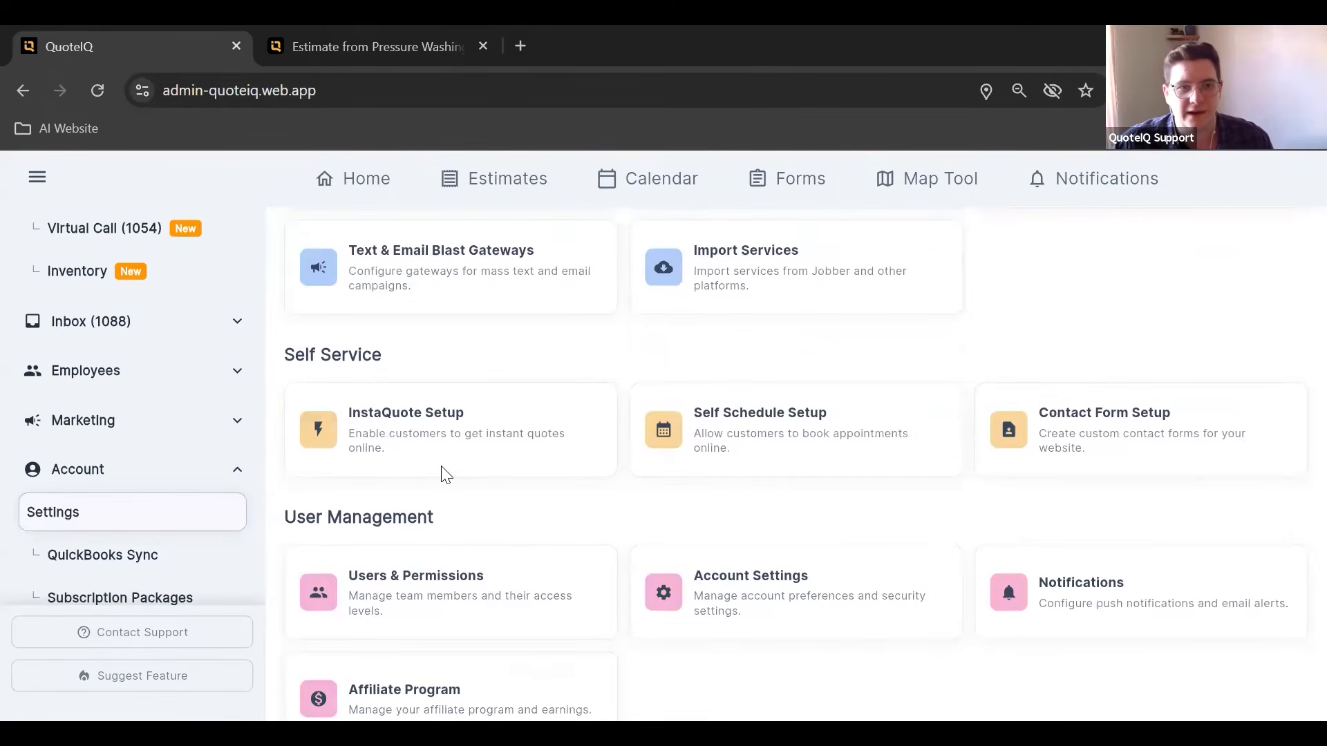
left_click(1113, 430)
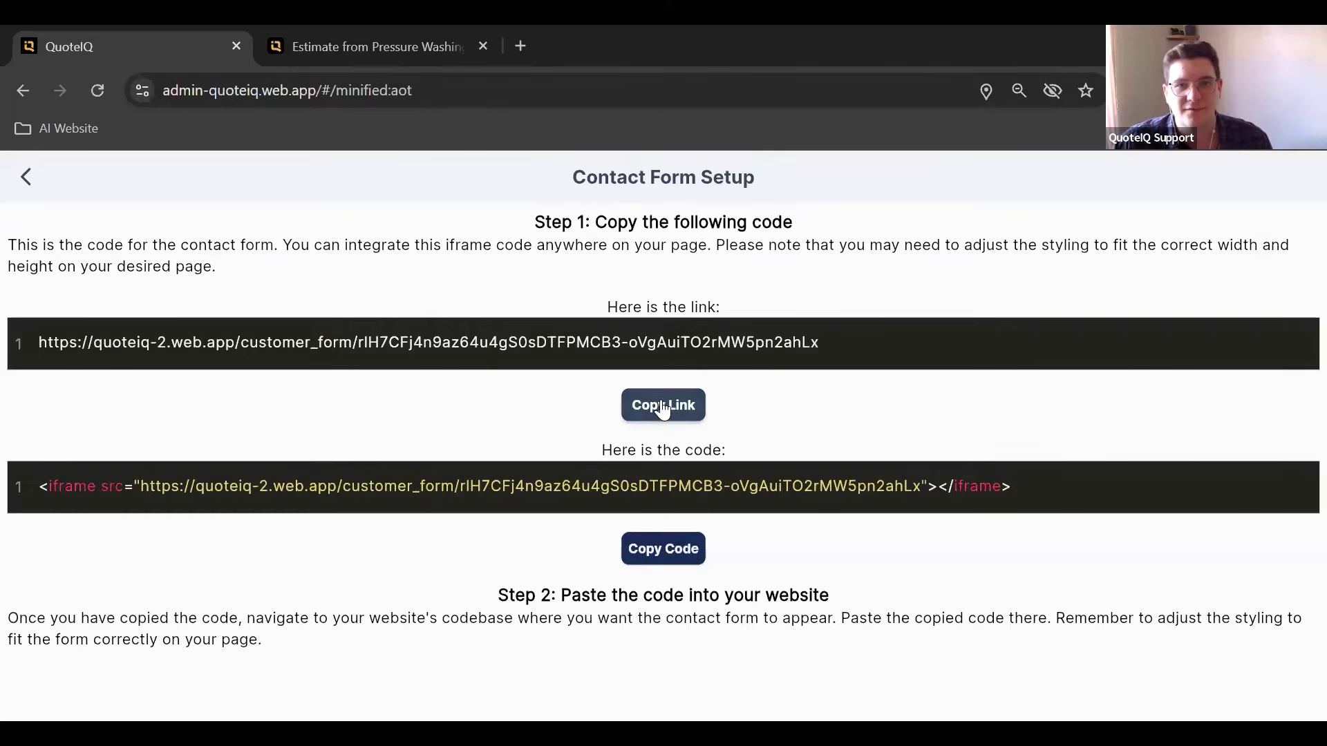
- Copy the contact form's link and load it in a new browser tab
left_click(662, 408)
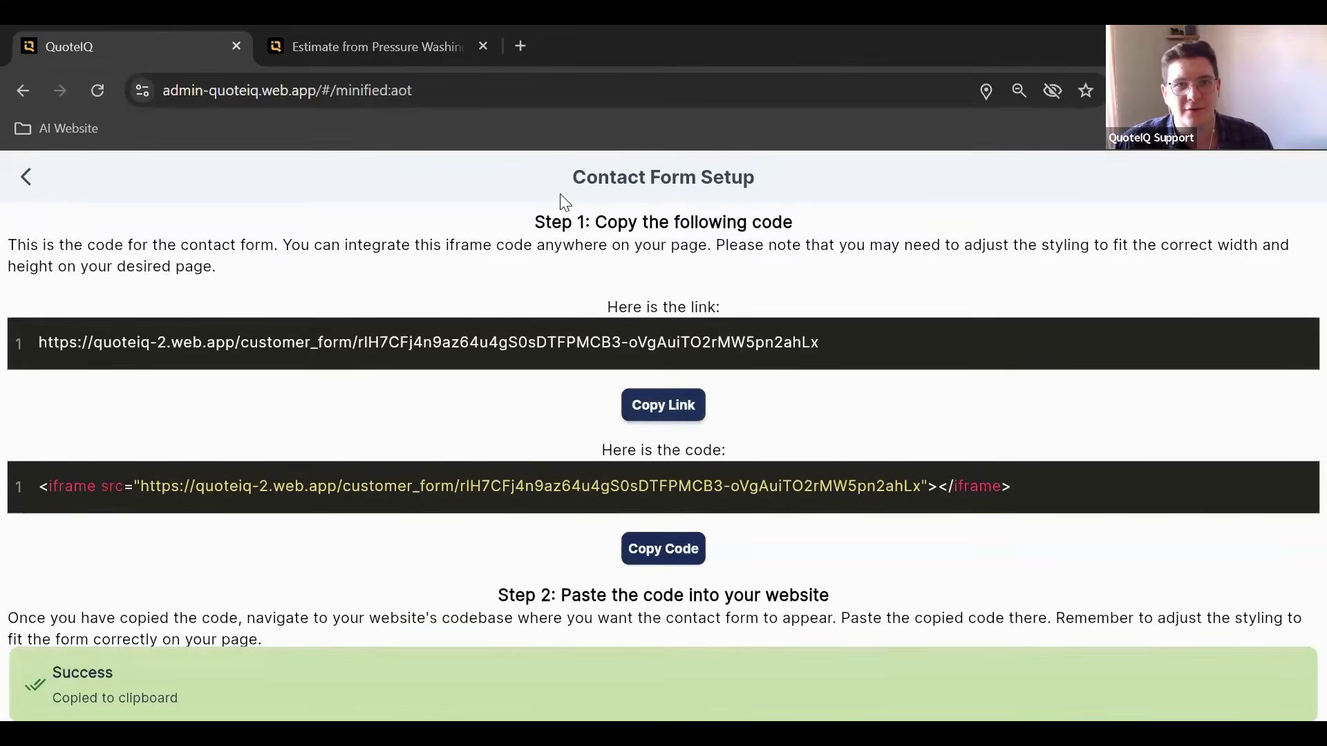
left_click(521, 47)
key("ctrl+v")
key("Return")
left_click(227, 29)
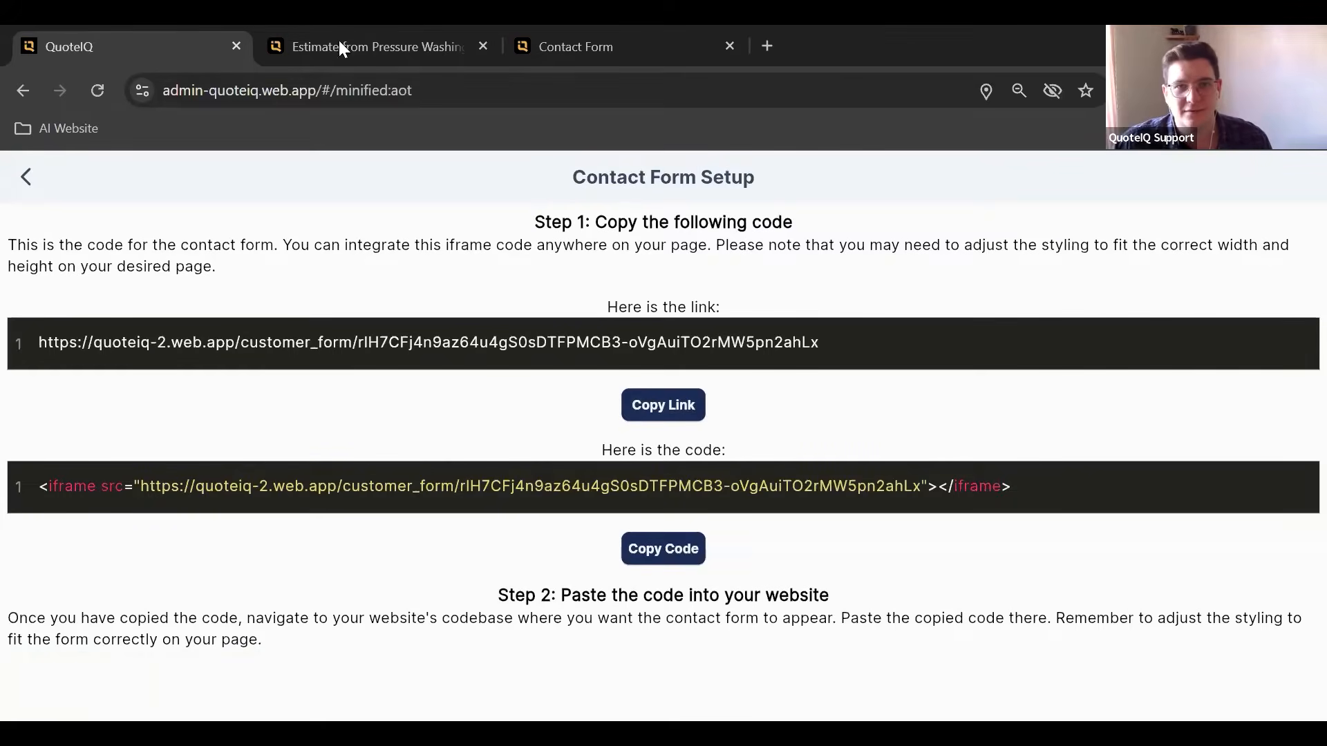
left_click(522, 28)
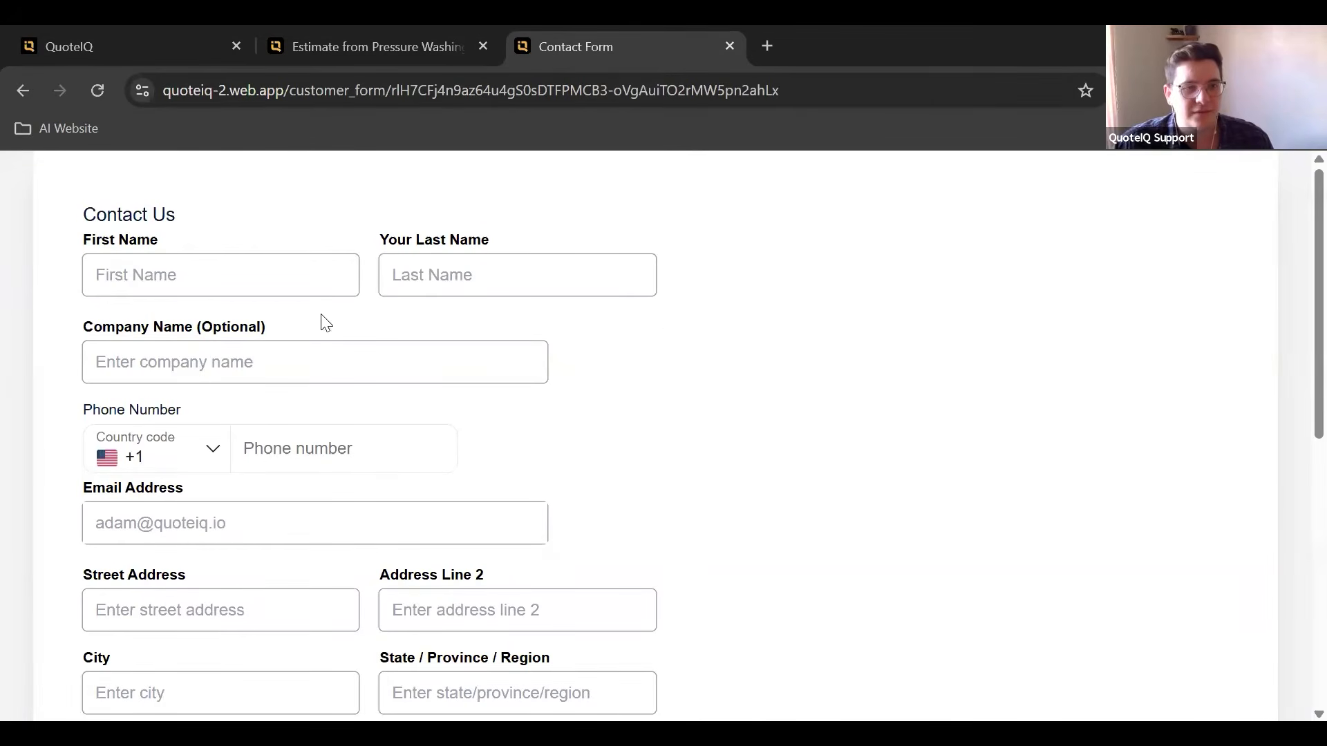
- Review the contact form's fields down to its submission area, and return to the QuoteIQ settings
scroll(669, 346, "down", 6)
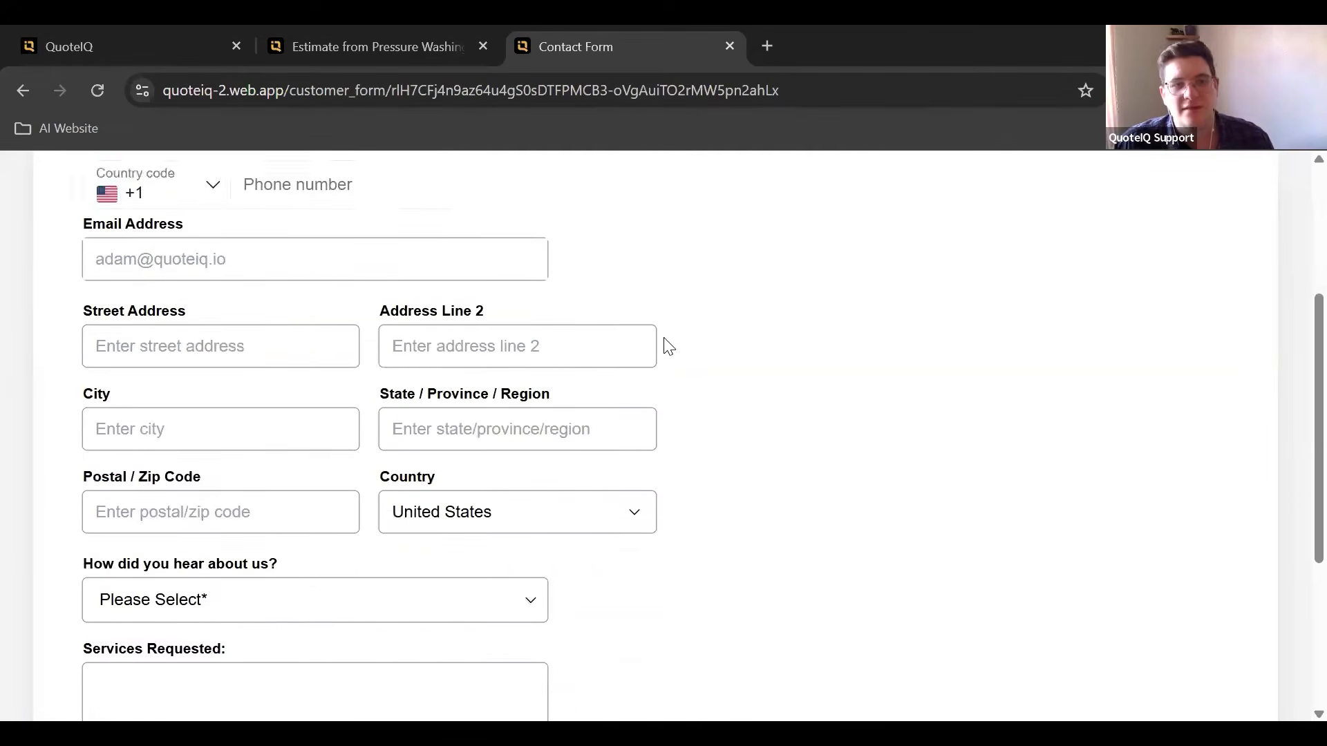
scroll(376, 459, "down", 2)
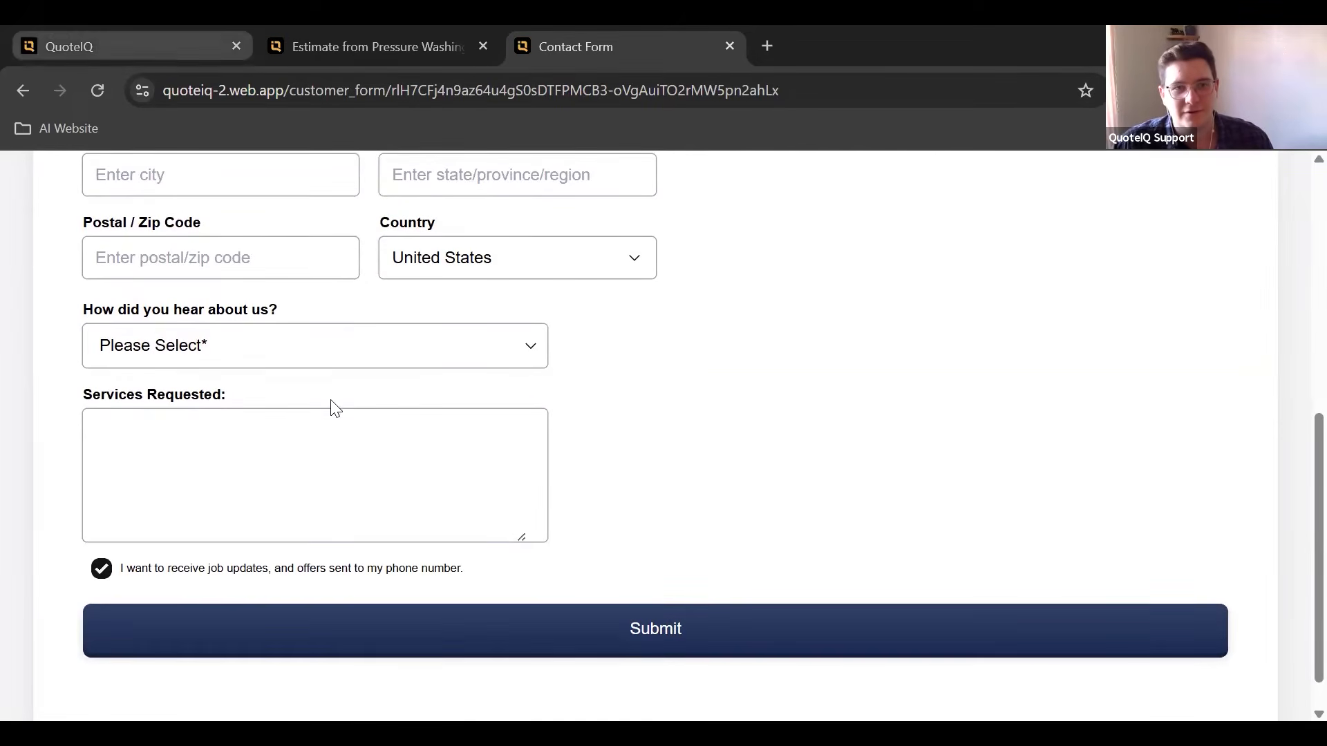
left_click(97, 43)
left_click(41, 181)
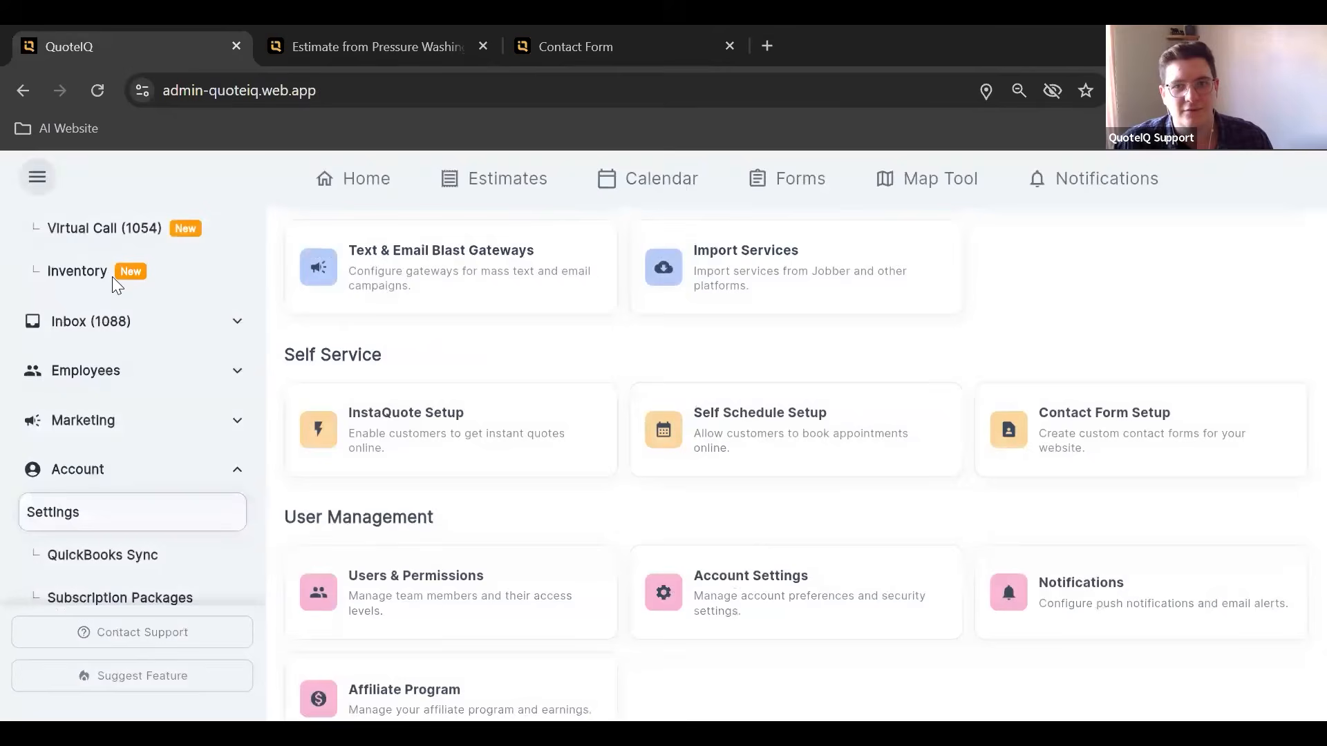
- View the Contact Requests section of the inbox
scroll(110, 449, "up", 5)
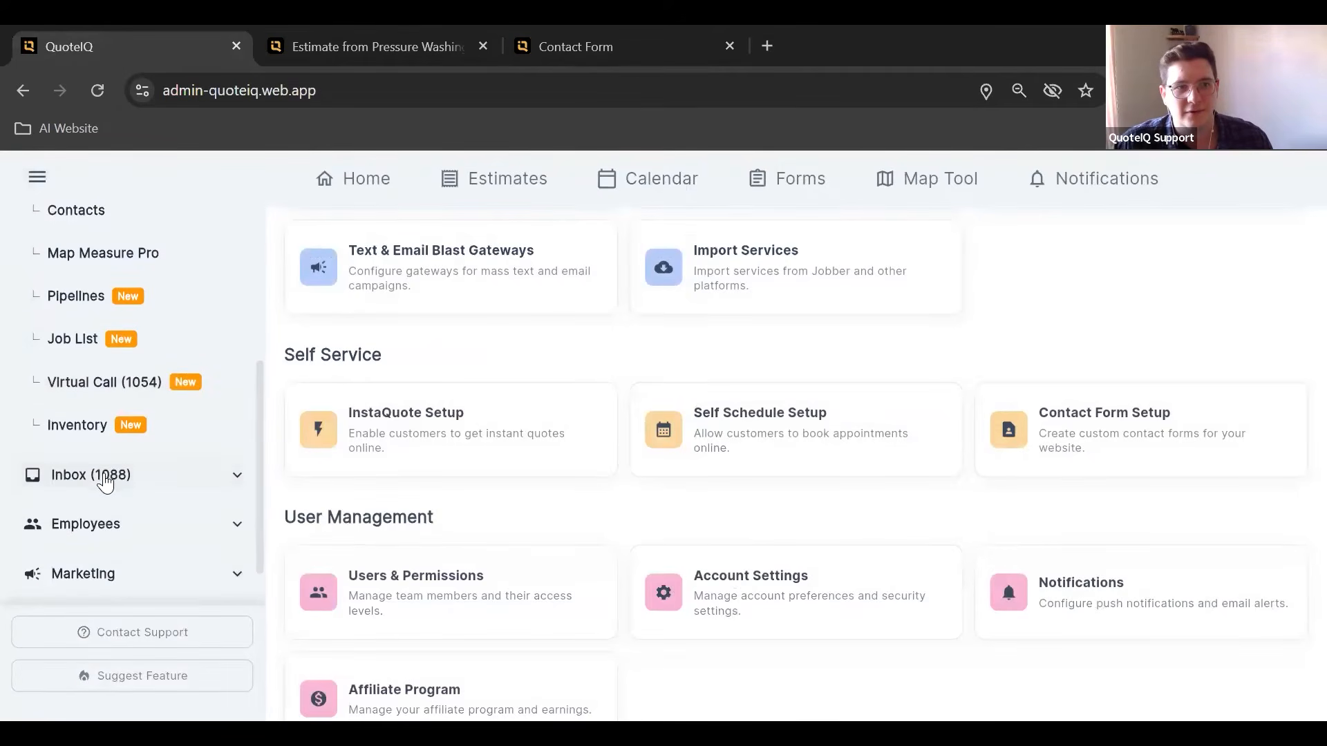
left_click(105, 484)
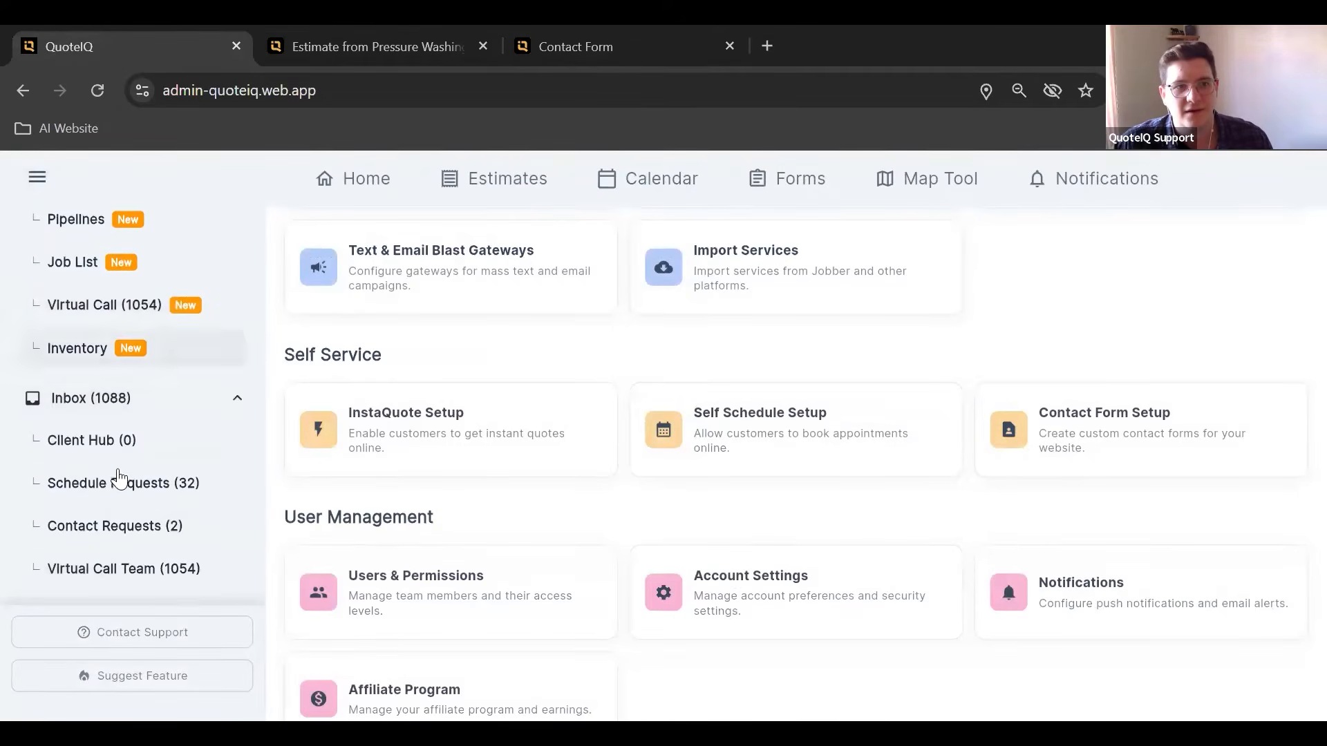
left_click(125, 527)
left_click_drag(1301, 434, 1299, 515)
- Open InstaQuote Setup from the account settings and launch its live preview
scroll(591, 410, "down", 2)
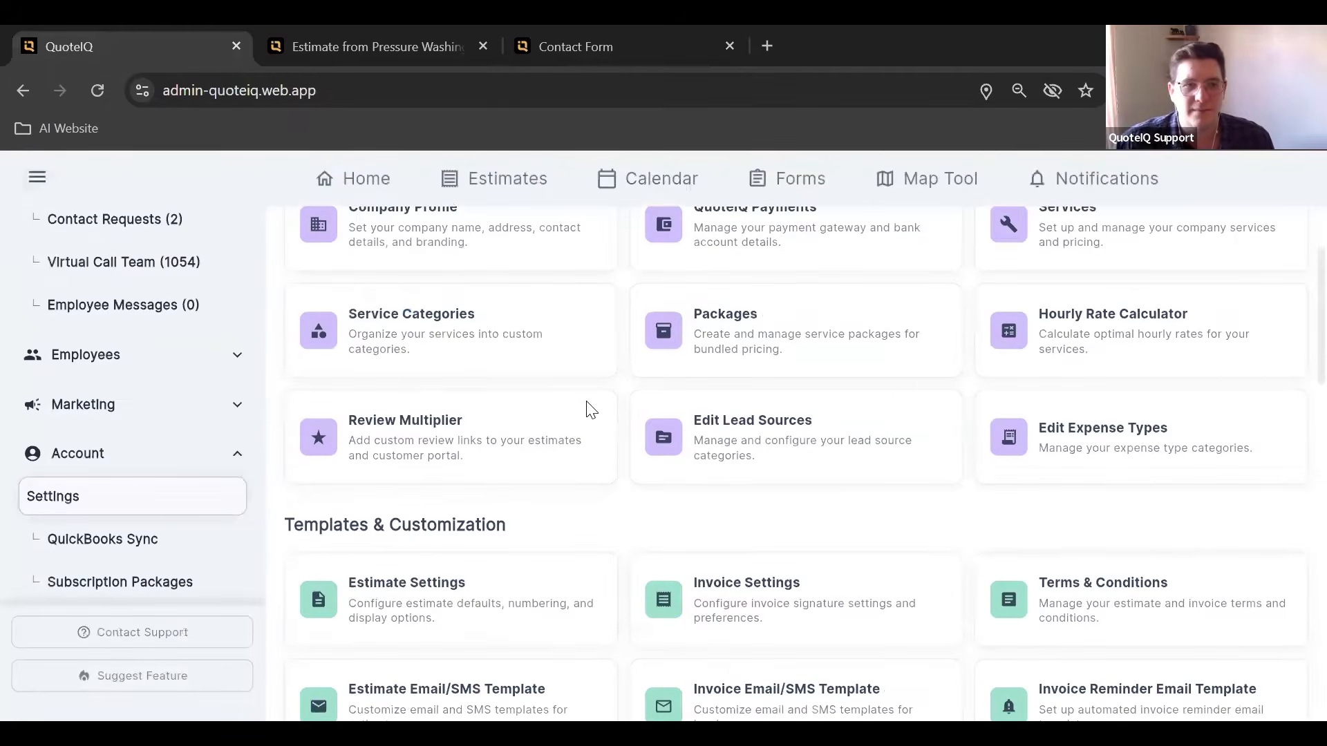
scroll(587, 411, "down", 10)
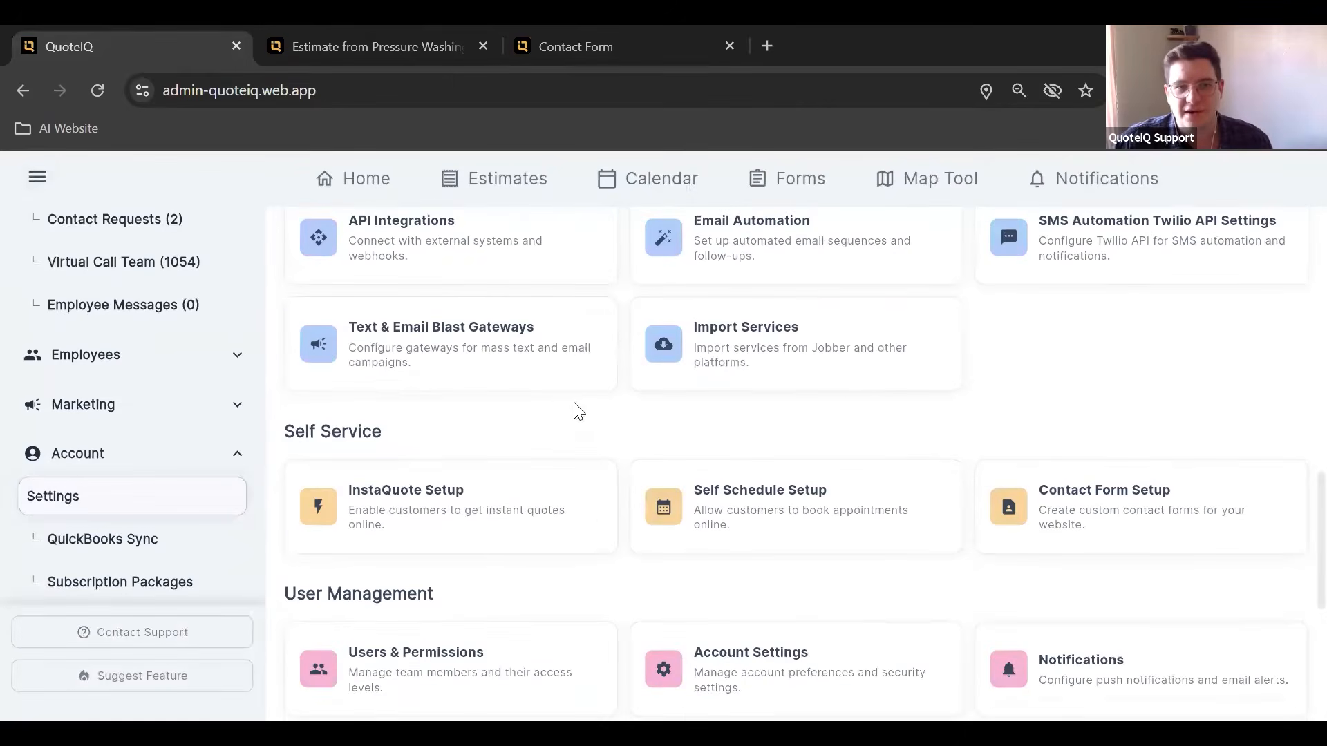
left_click(477, 513)
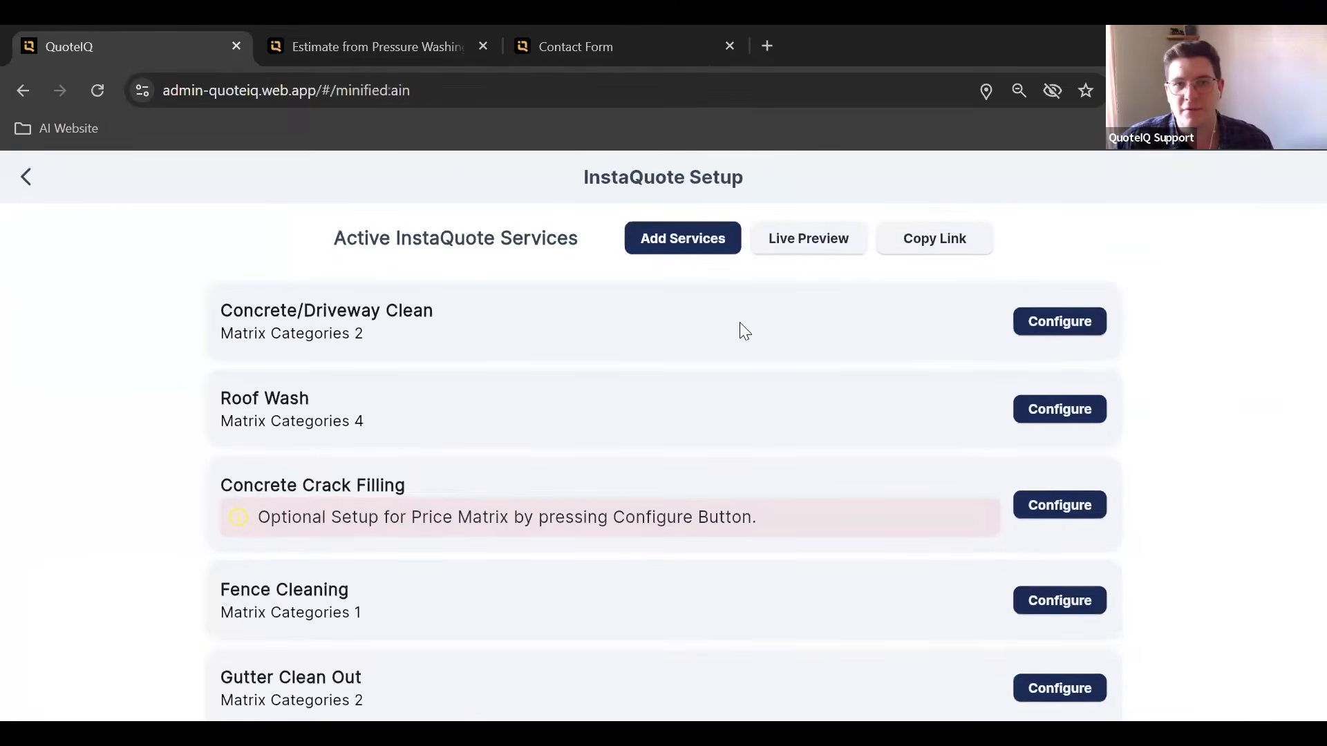
left_click(808, 251)
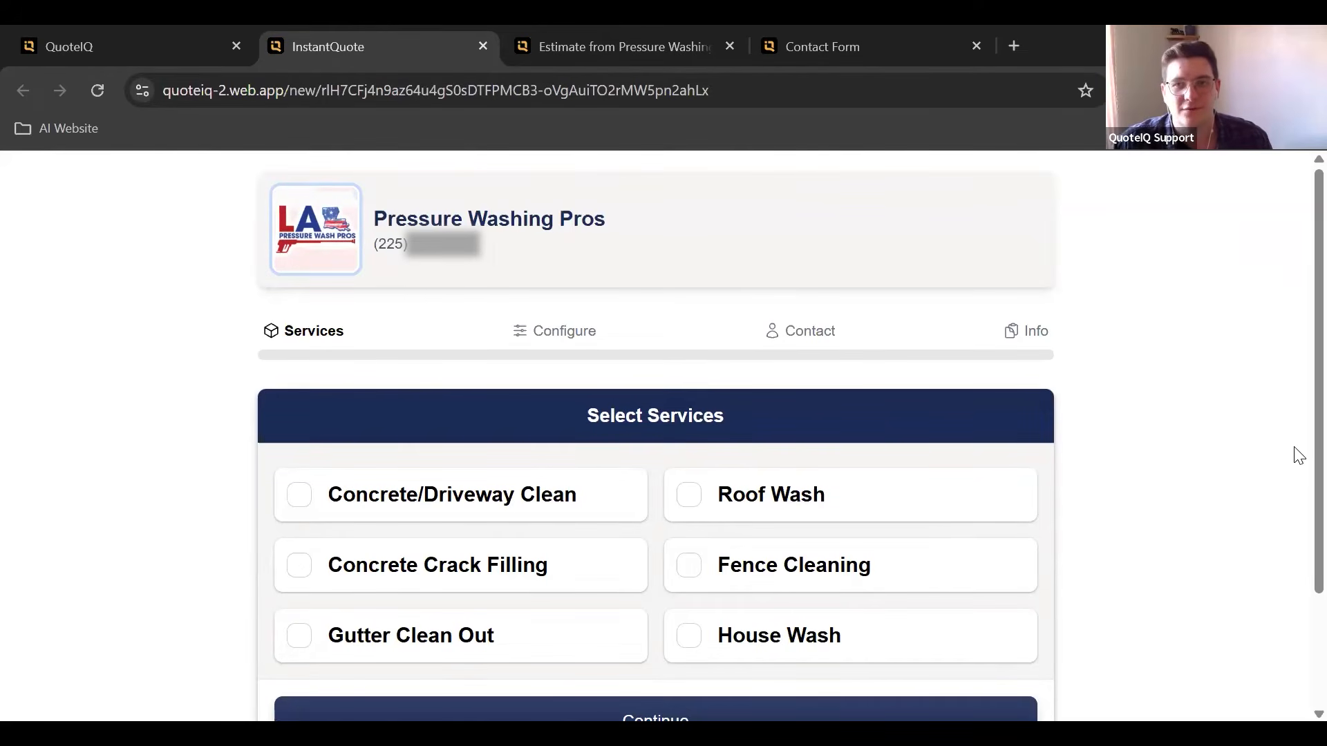
- Choose the House Wash service in the instant quote form and continue to its configuration
scroll(1298, 436, "down", 1)
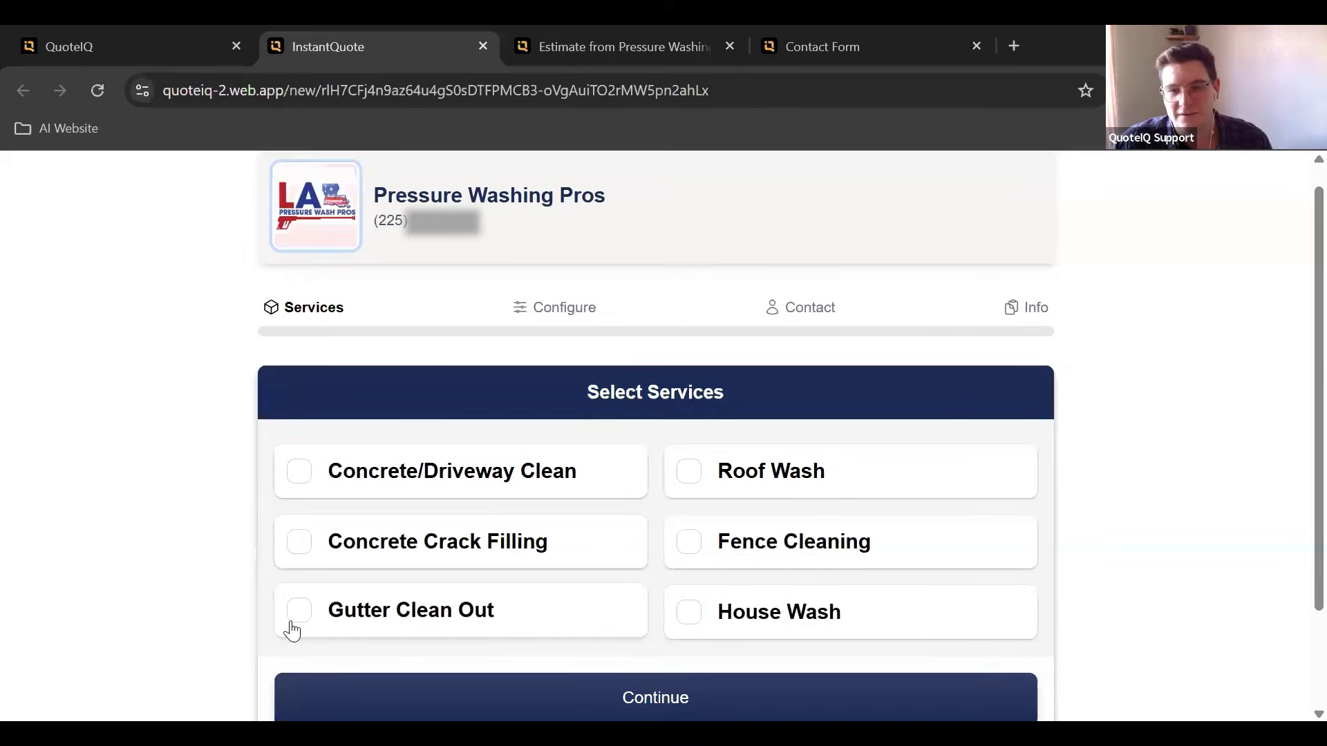
left_click(686, 614)
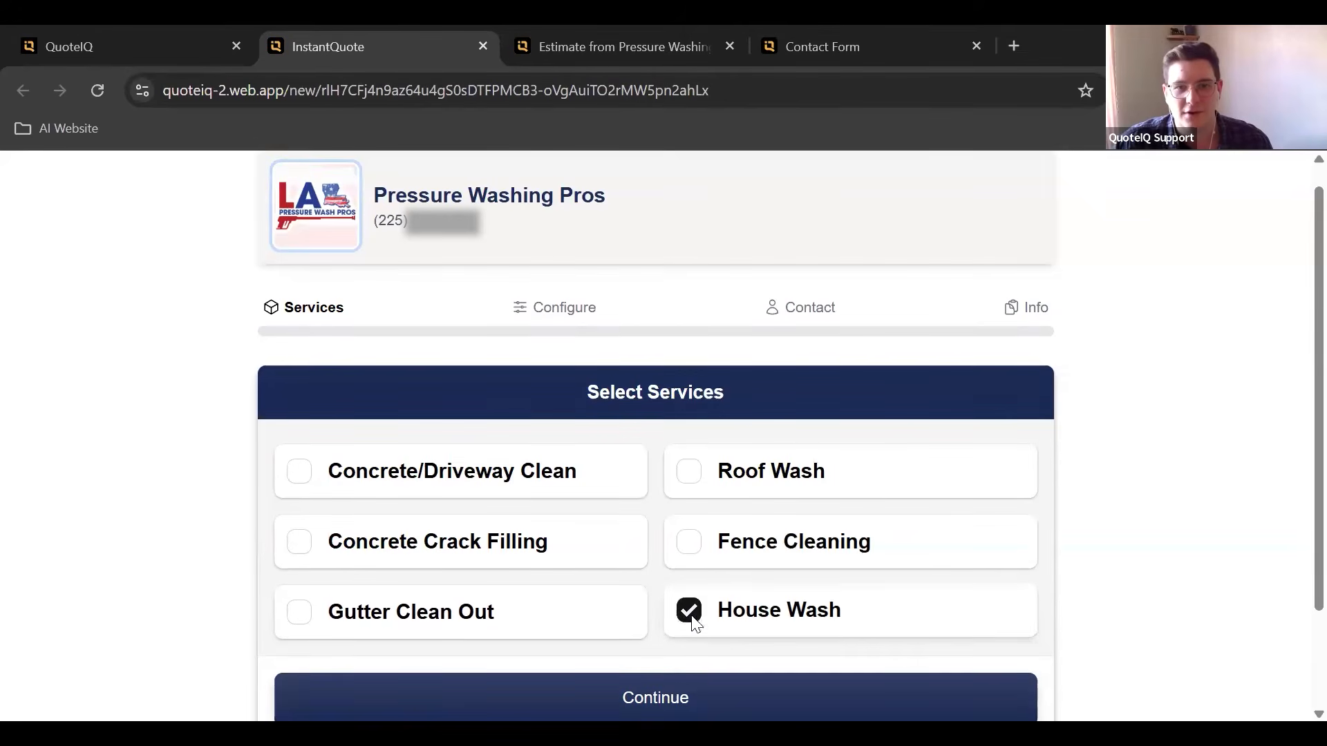
left_click(654, 688)
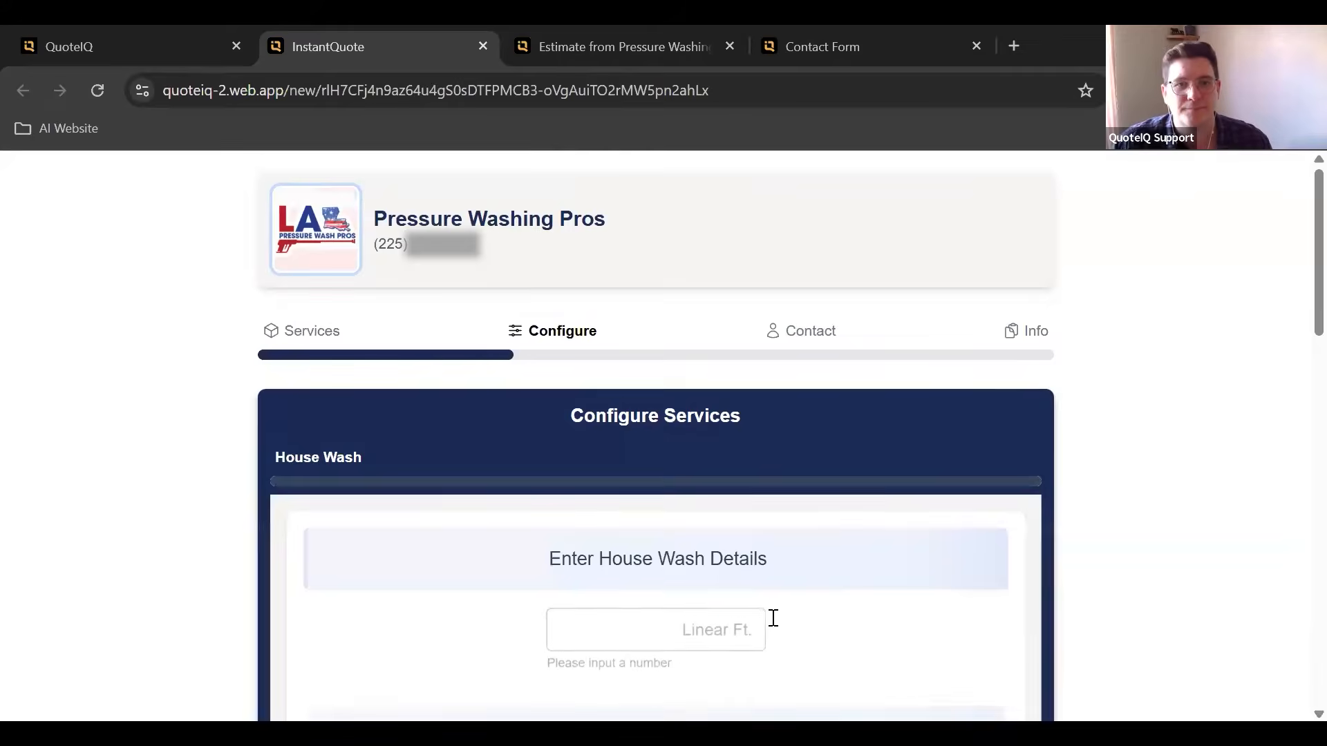
- Set the House Size answer for the house wash to 2501 - 3000 sq.ft
scroll(1072, 393, "down", 1)
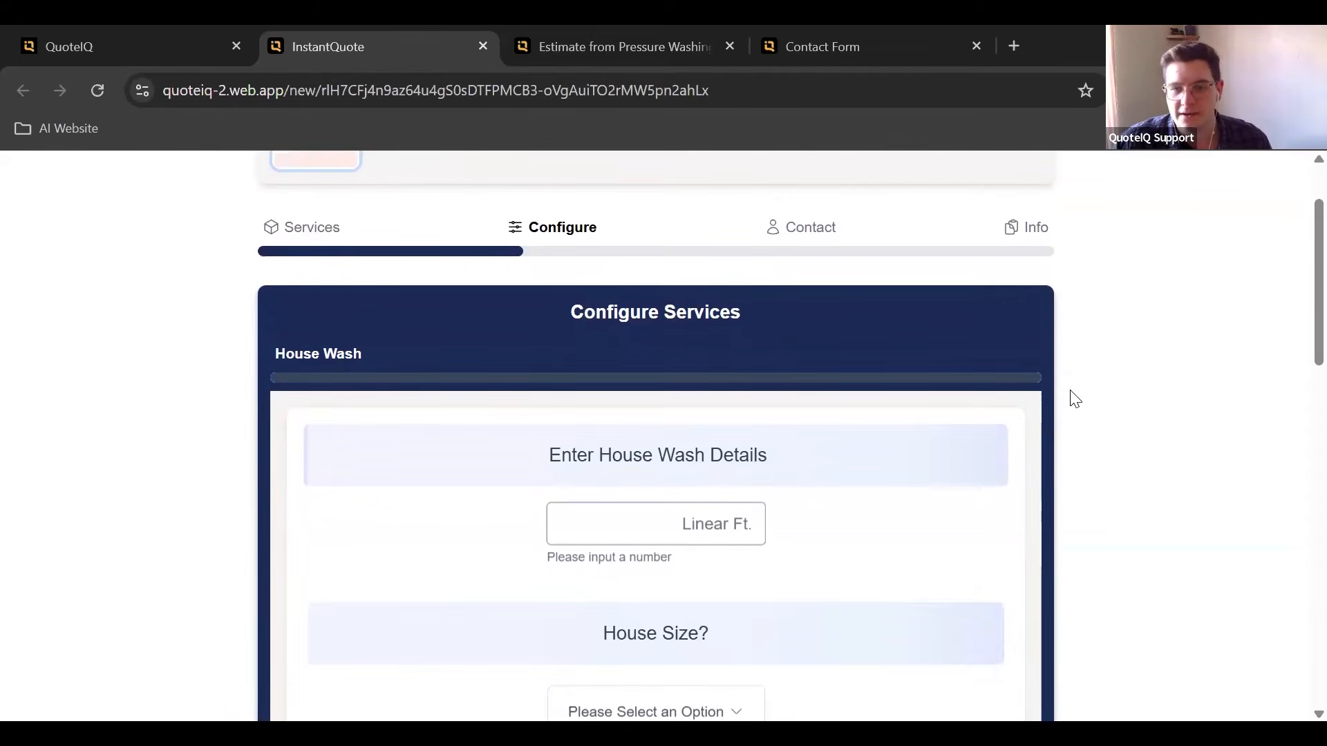
scroll(1044, 372, "down", 3)
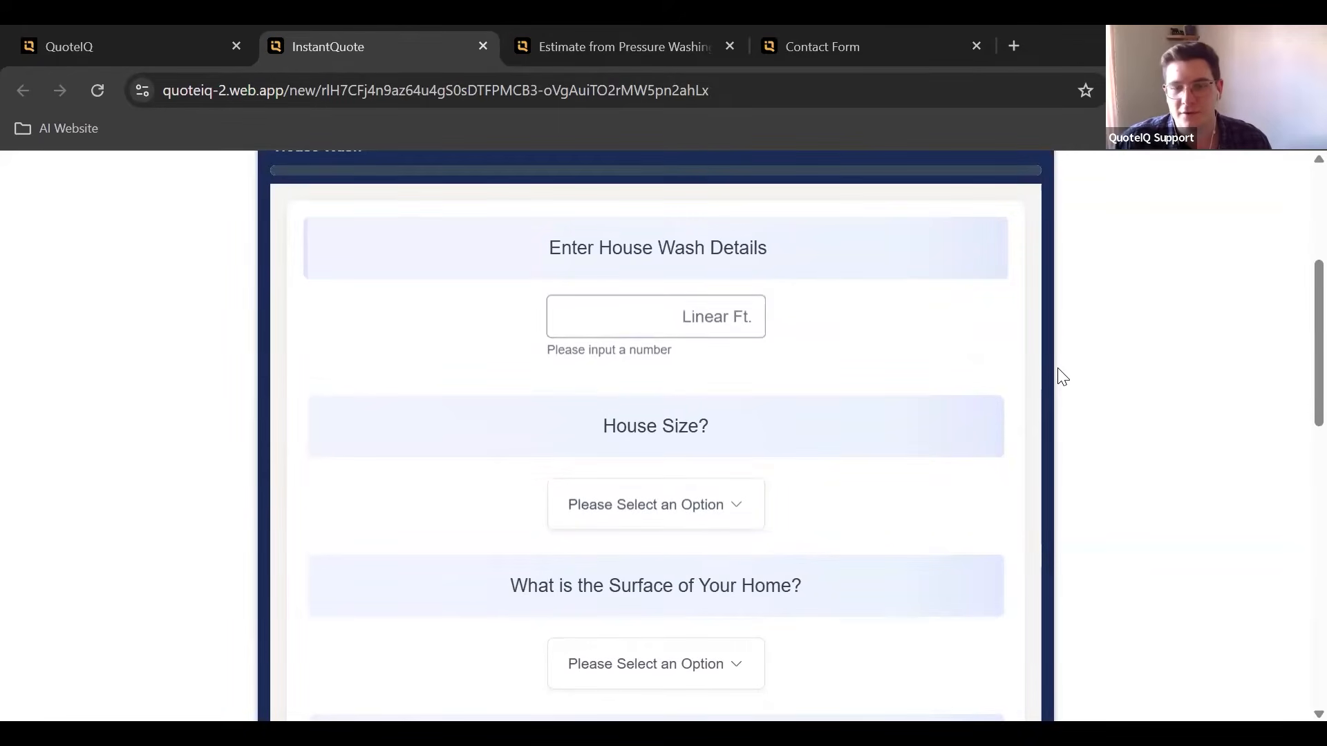
scroll(747, 419, "down", 2)
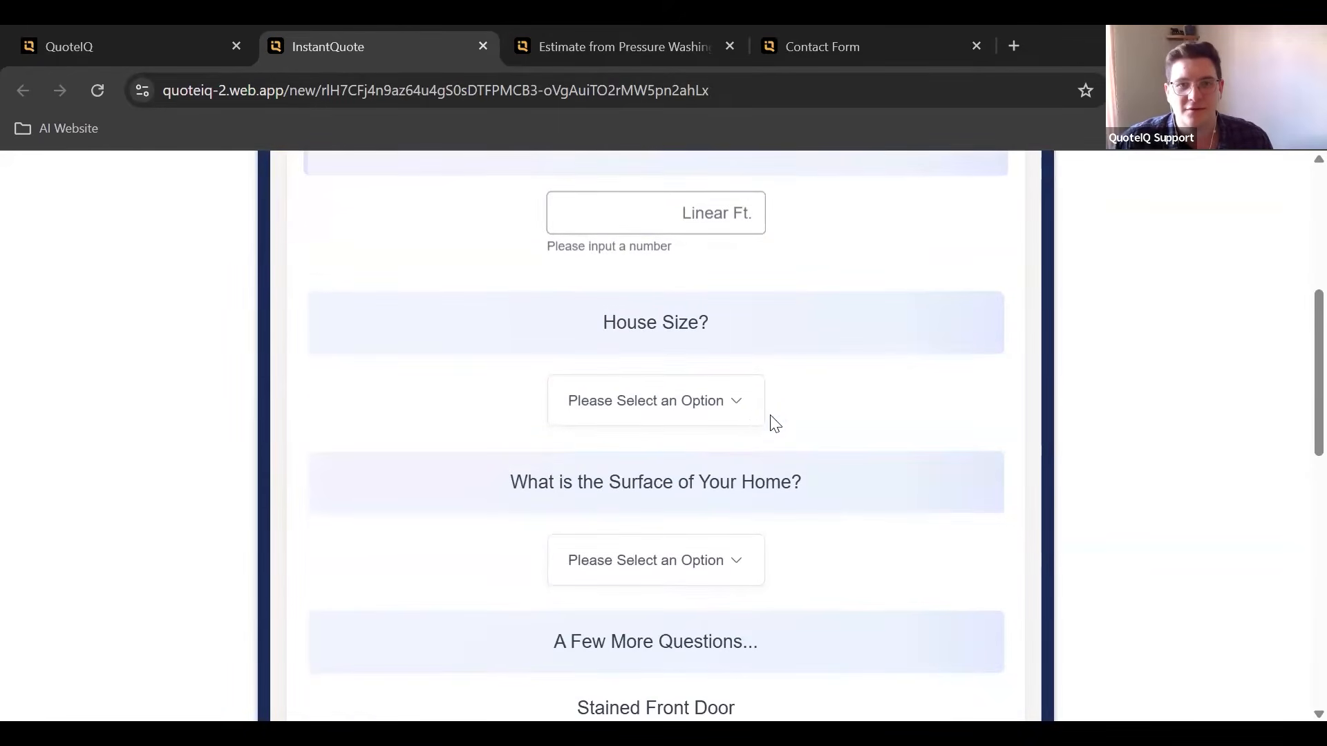
left_click(741, 419)
scroll(690, 525, "down", 1)
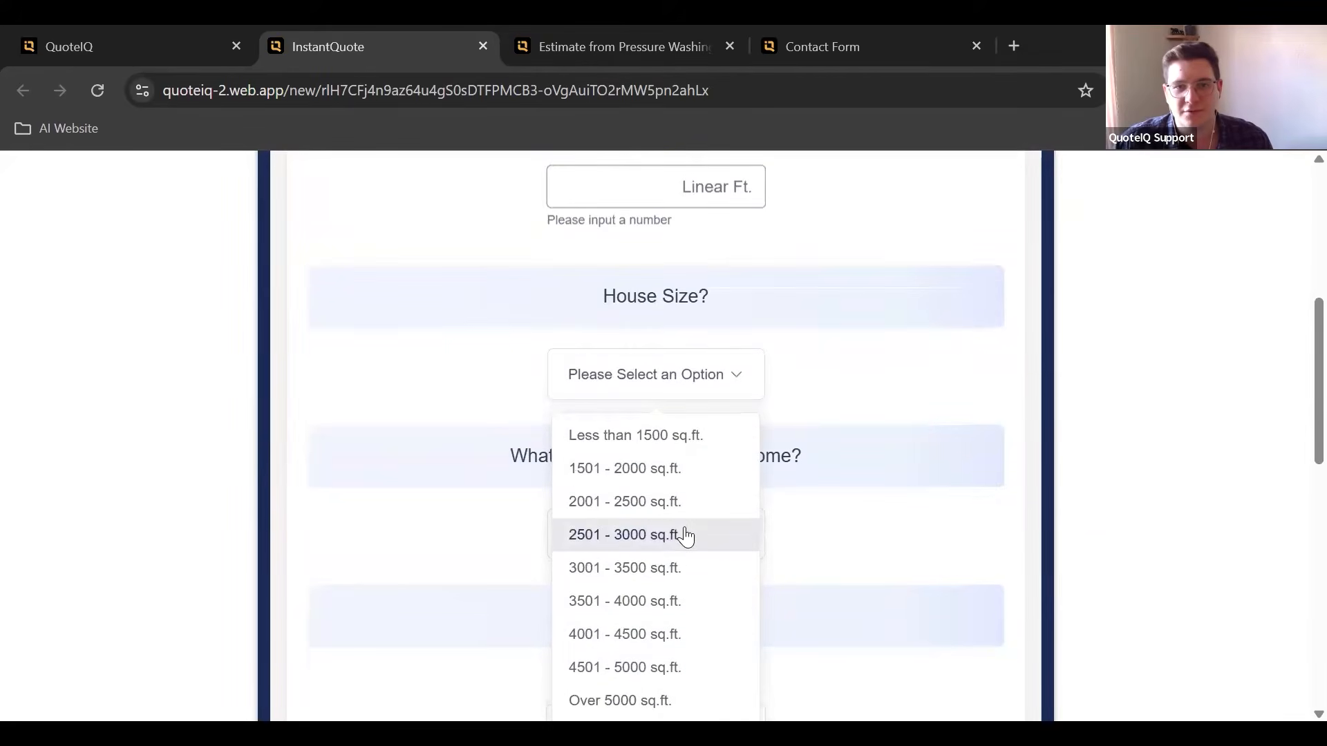
left_click(684, 535)
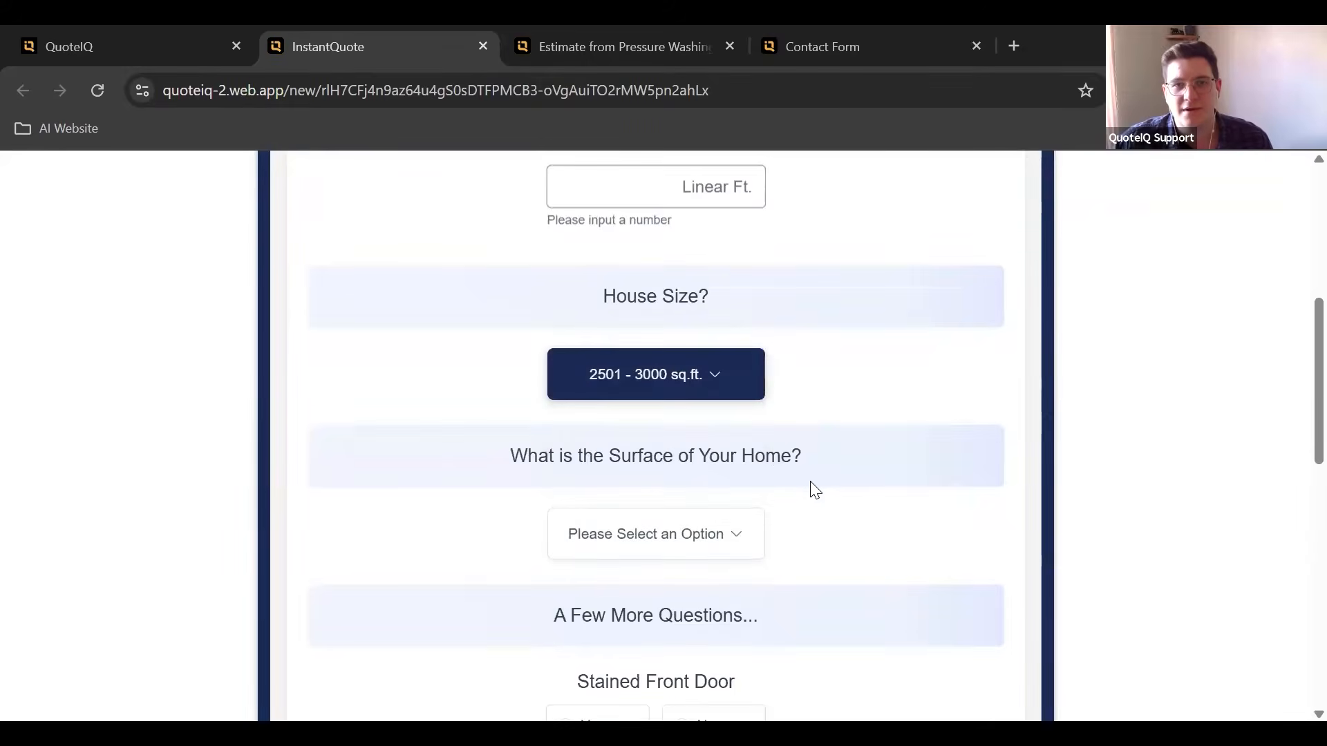
- Enter 800 linear ft. in the House Wash details
scroll(639, 390, "up", 2)
scroll(640, 390, "up", 1)
left_click(597, 376)
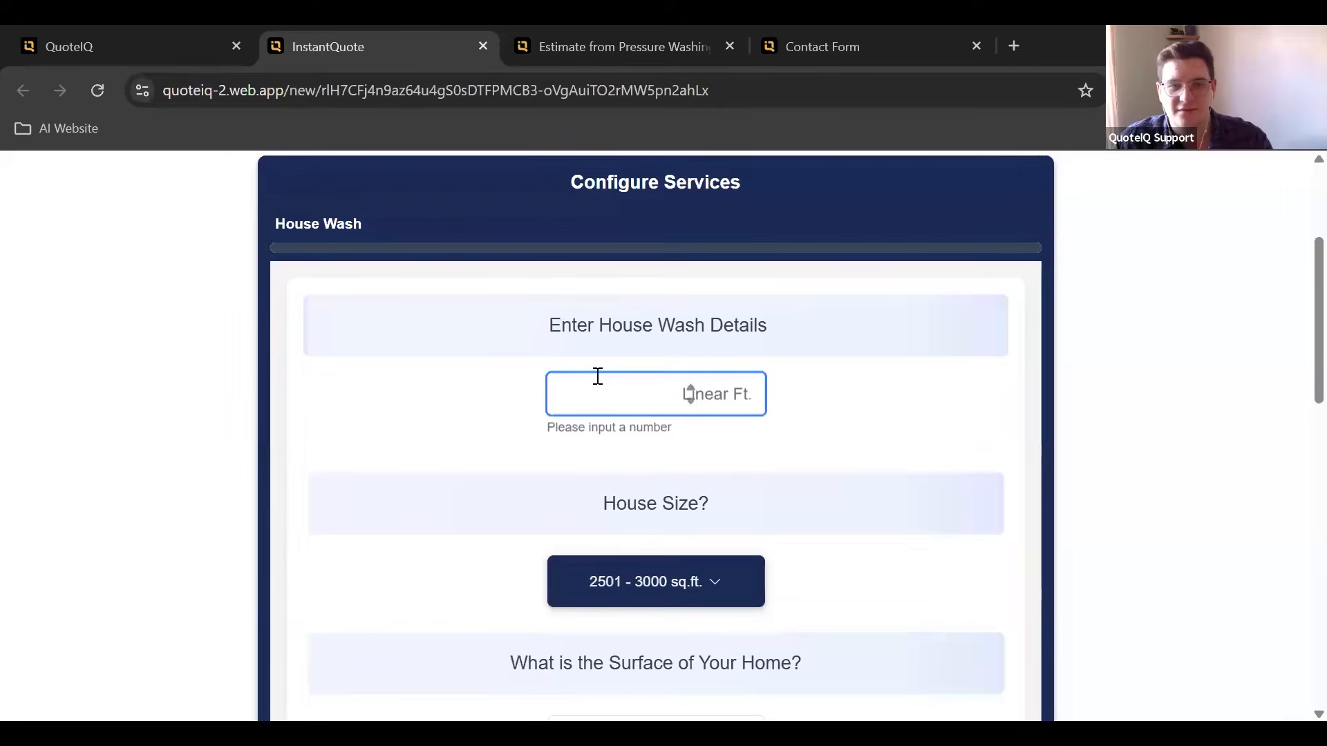
type("8--")
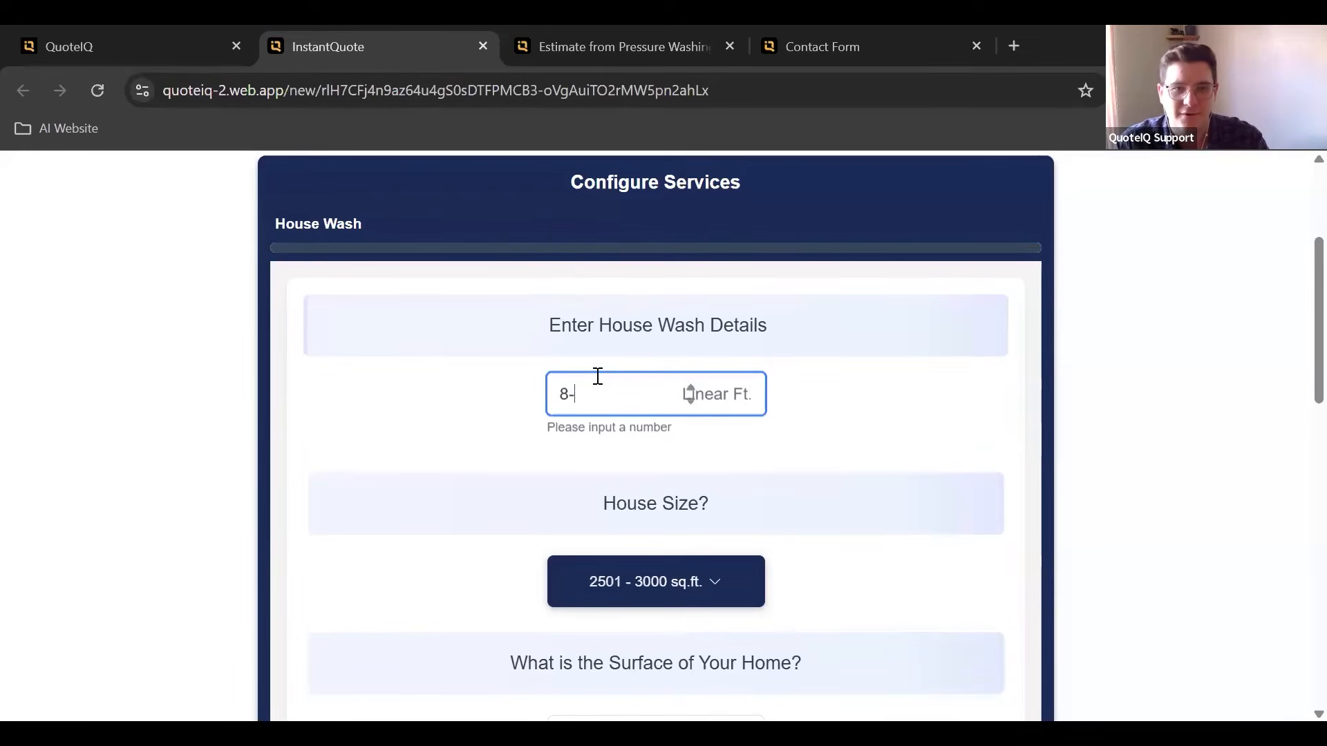
key("BackSpace")
key("BackSpace")
type("00")
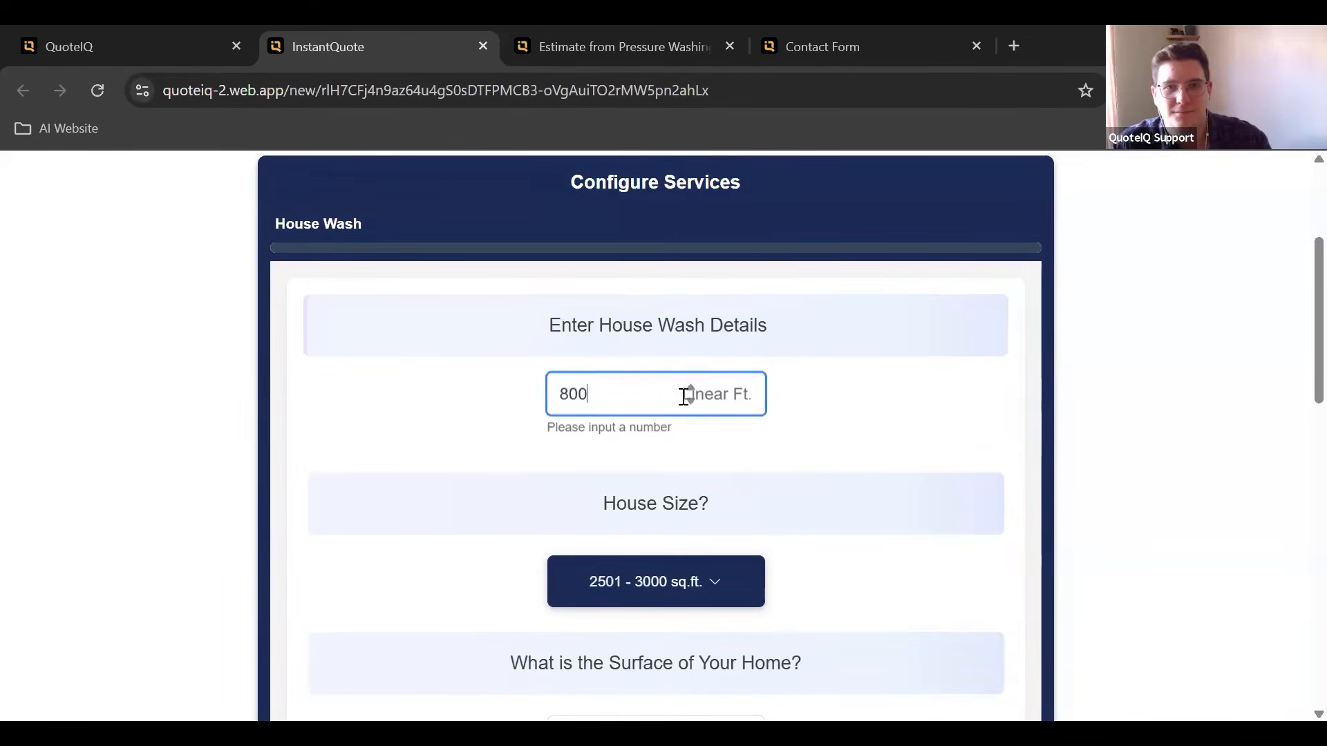
left_click(862, 445)
- Set the home's surface to Stucco in the house wash questions
scroll(864, 448, "down", 2)
scroll(864, 448, "down", 1)
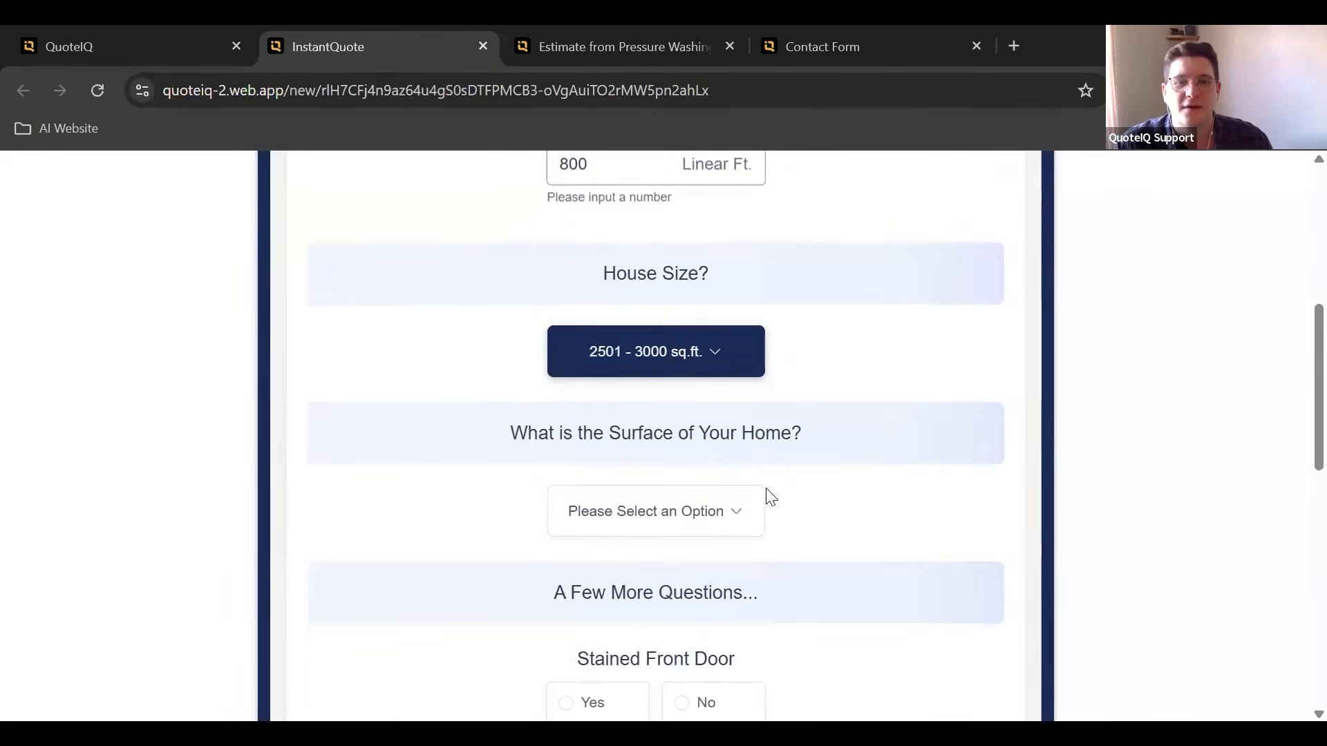
left_click(699, 527)
left_click(606, 386)
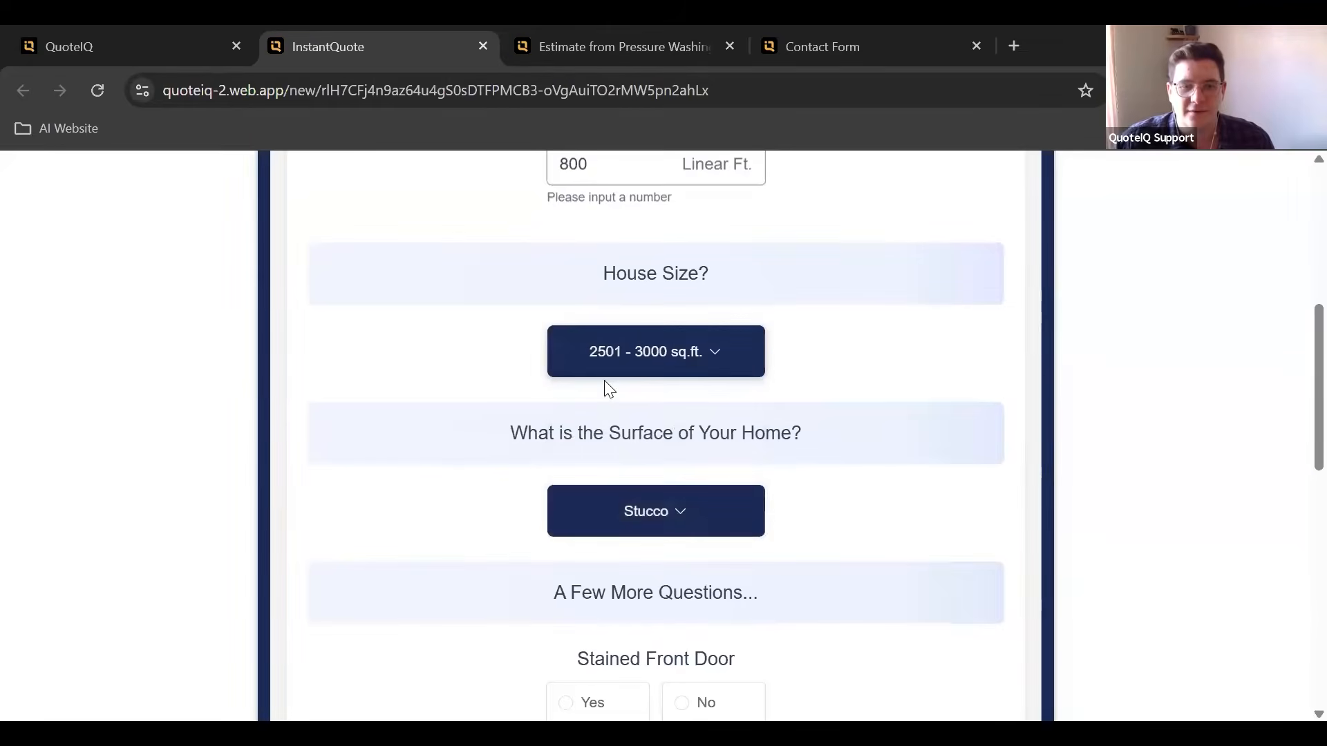
- Answer the additional house wash questions with Stained Front Door Yes, Screened Porch No and Detached Garage No
scroll(533, 462, "down", 4)
left_click(594, 404)
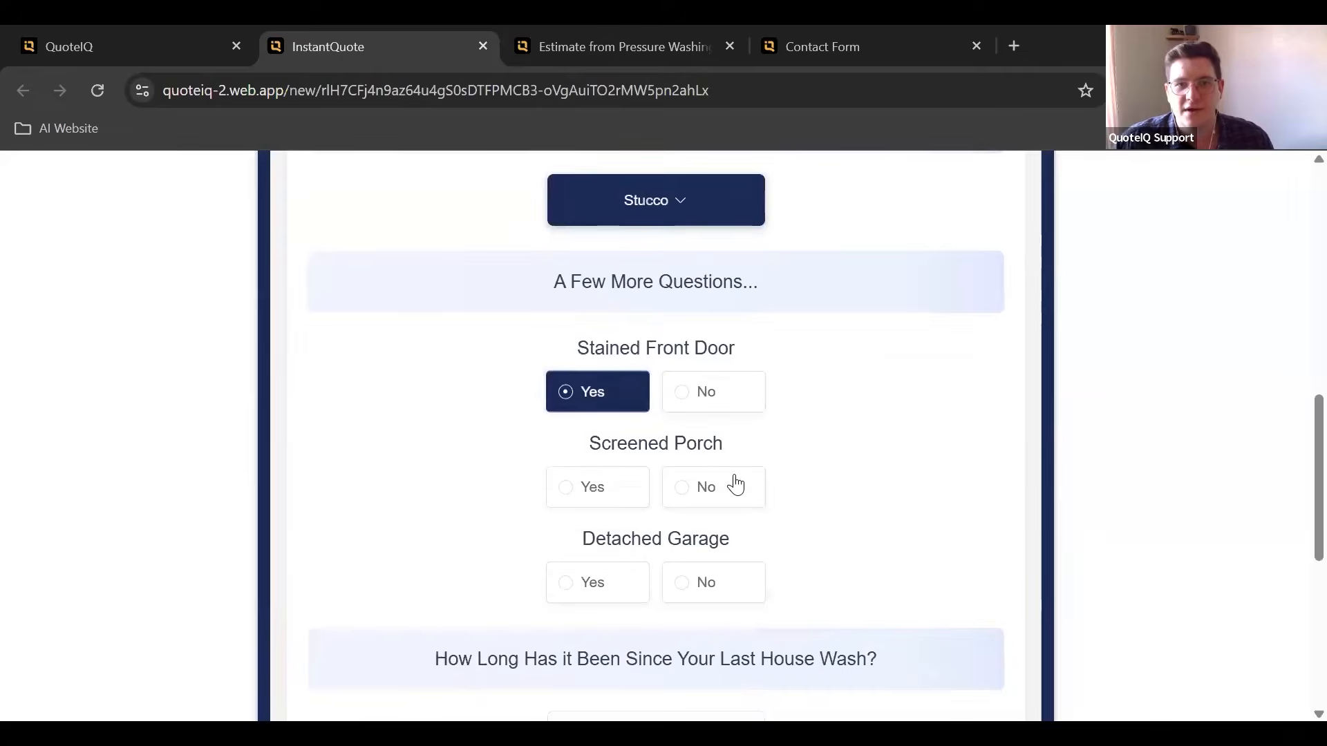
left_click(734, 483)
left_click(722, 579)
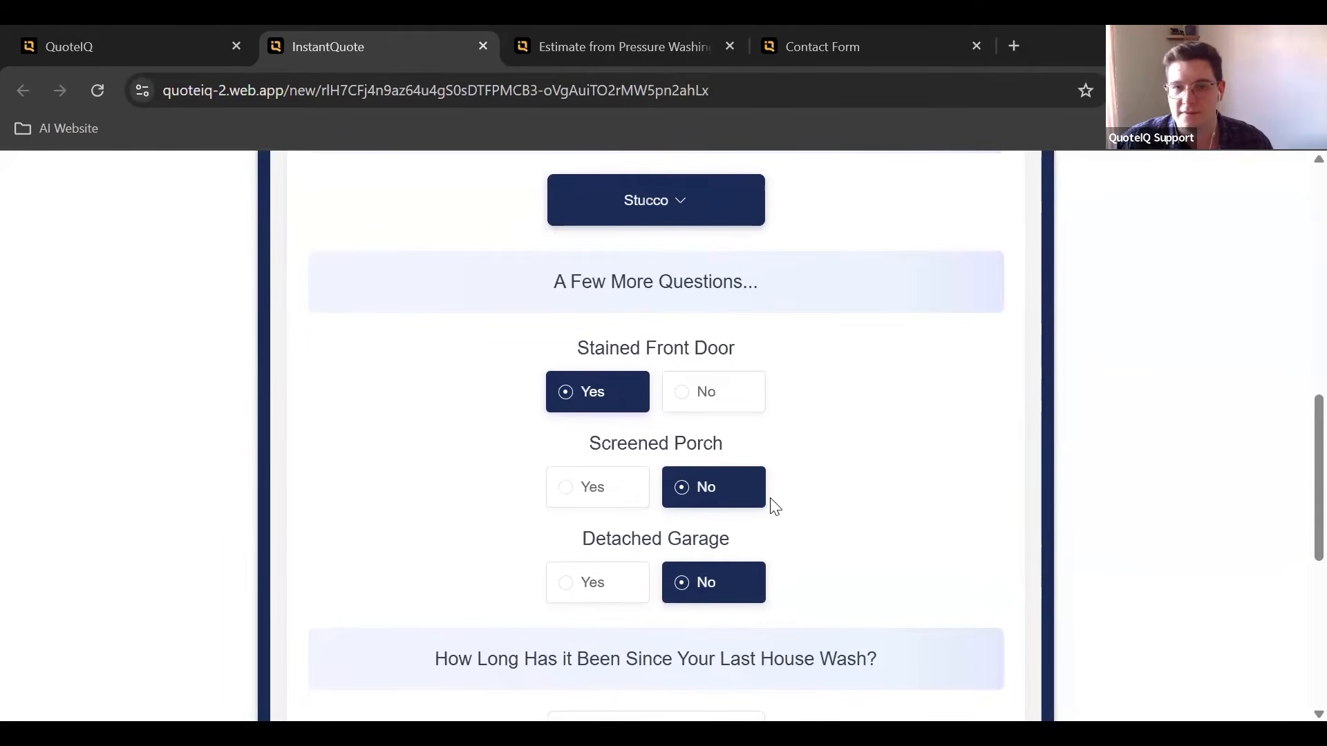
- Set the time since the last house wash to 4 Years and choose the number of stories
scroll(734, 497, "down", 3)
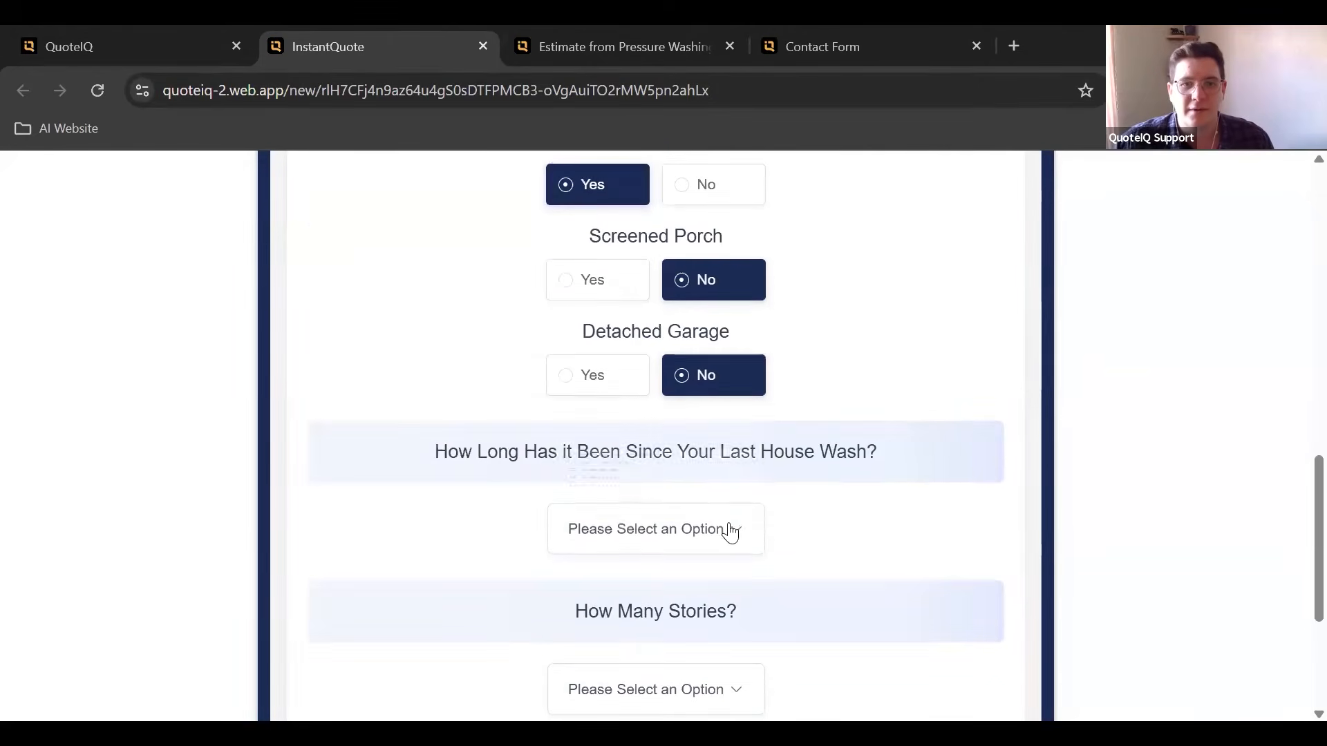
left_click(728, 532)
left_click(691, 435)
scroll(734, 512, "down", 3)
left_click(717, 484)
left_click(674, 610)
scroll(787, 504, "up", 6)
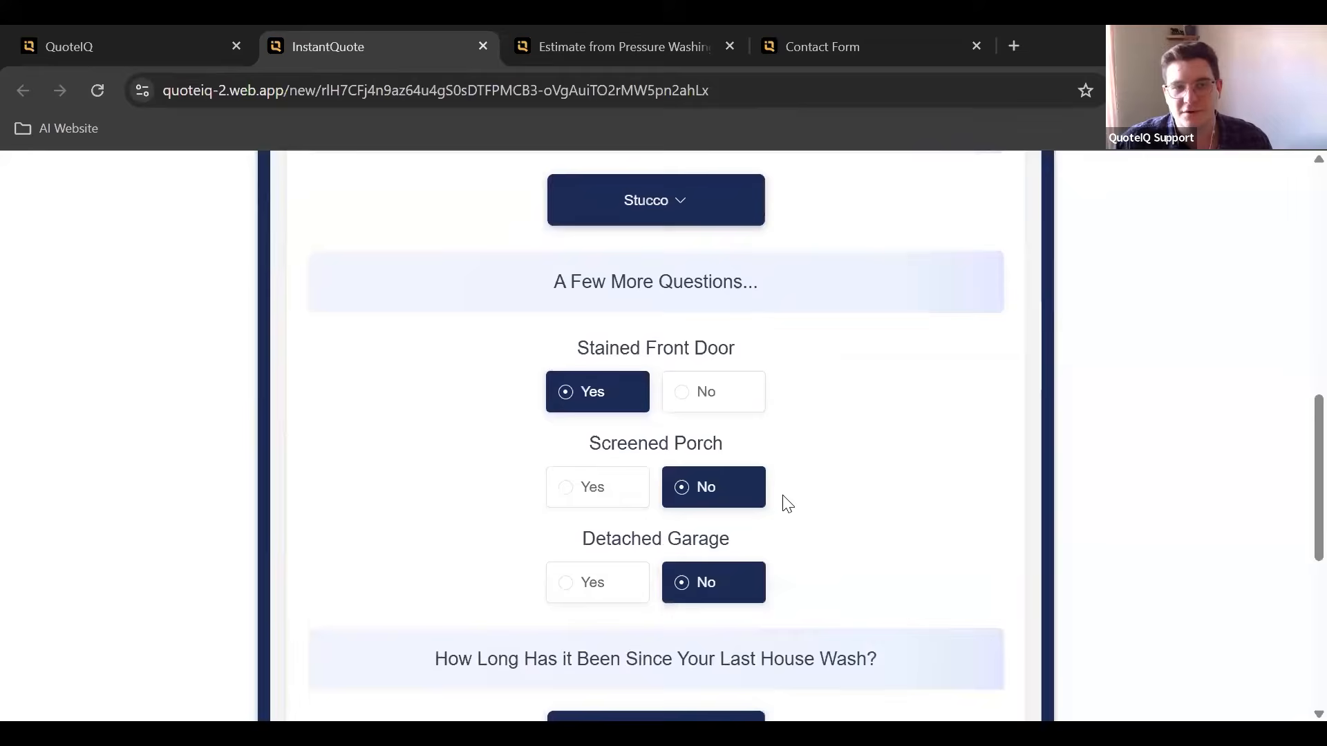
scroll(788, 504, "up", 3)
- Switch back to QuoteIQ and open the House Wash pricing matrix from the InstaQuote Setup
left_click(118, 38)
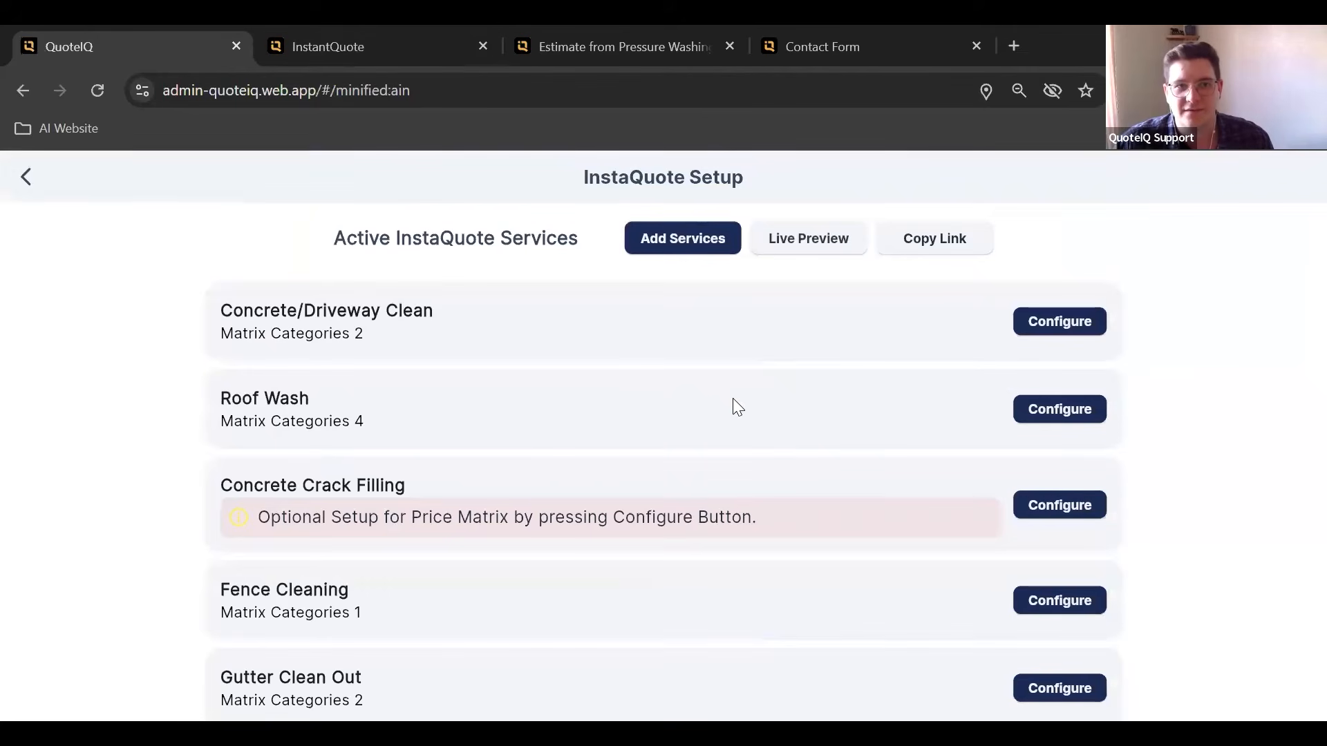
scroll(898, 511, "down", 3)
left_click(1034, 630)
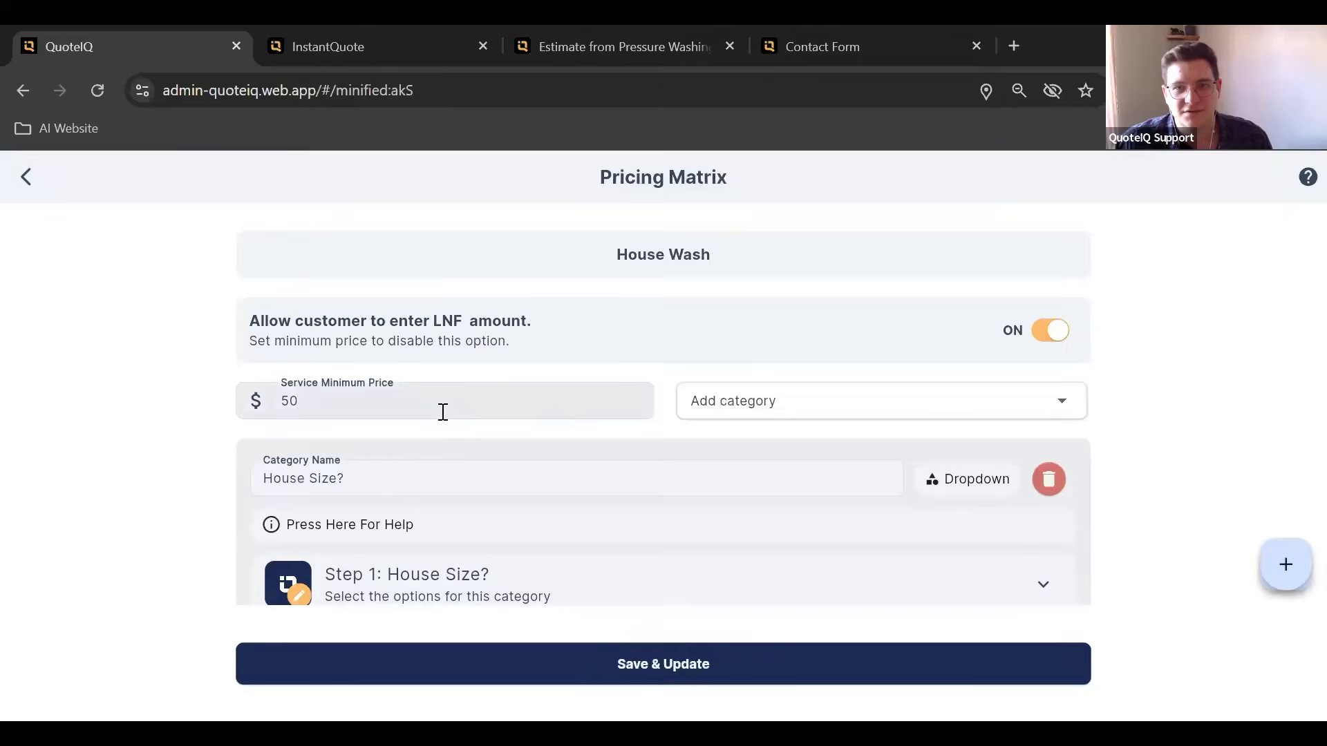
- Expand the House Size? category and view the price type choices for the Less than 1500 sq.ft. option
scroll(601, 398, "down", 2)
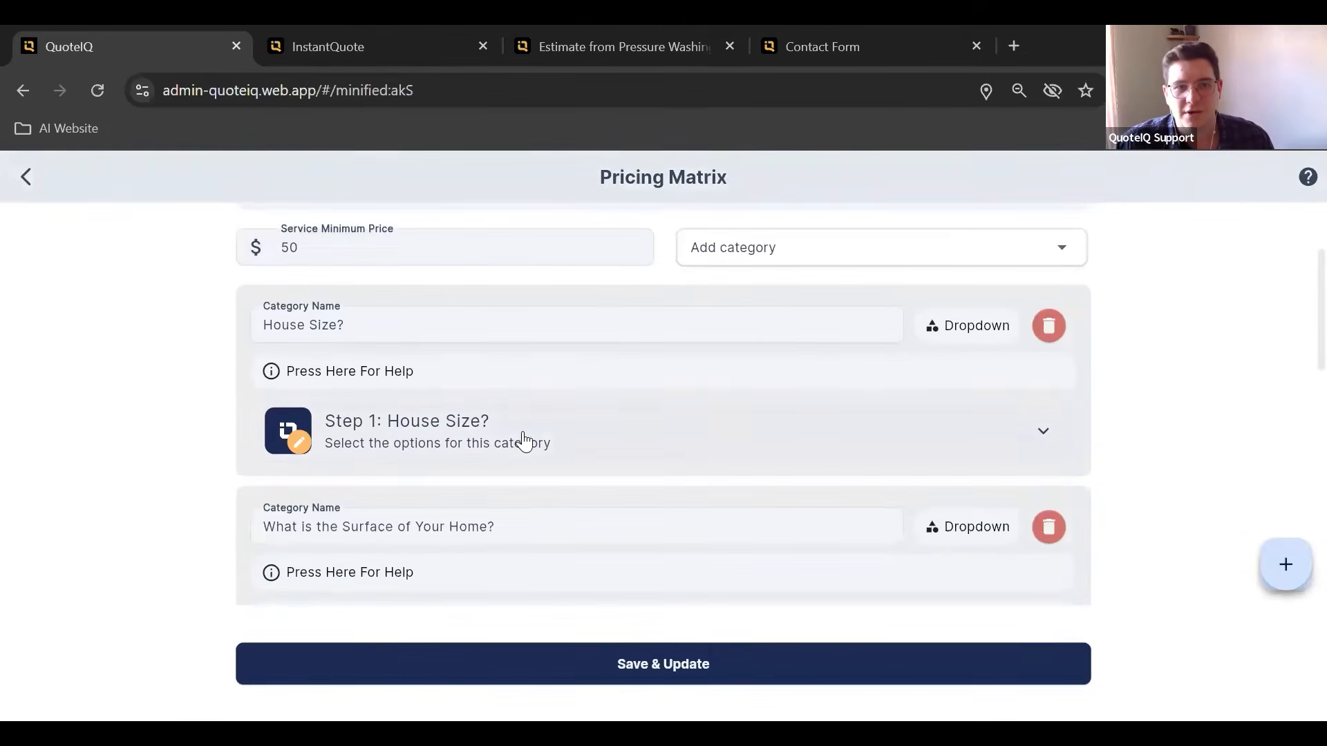
left_click(526, 441)
scroll(572, 387, "down", 2)
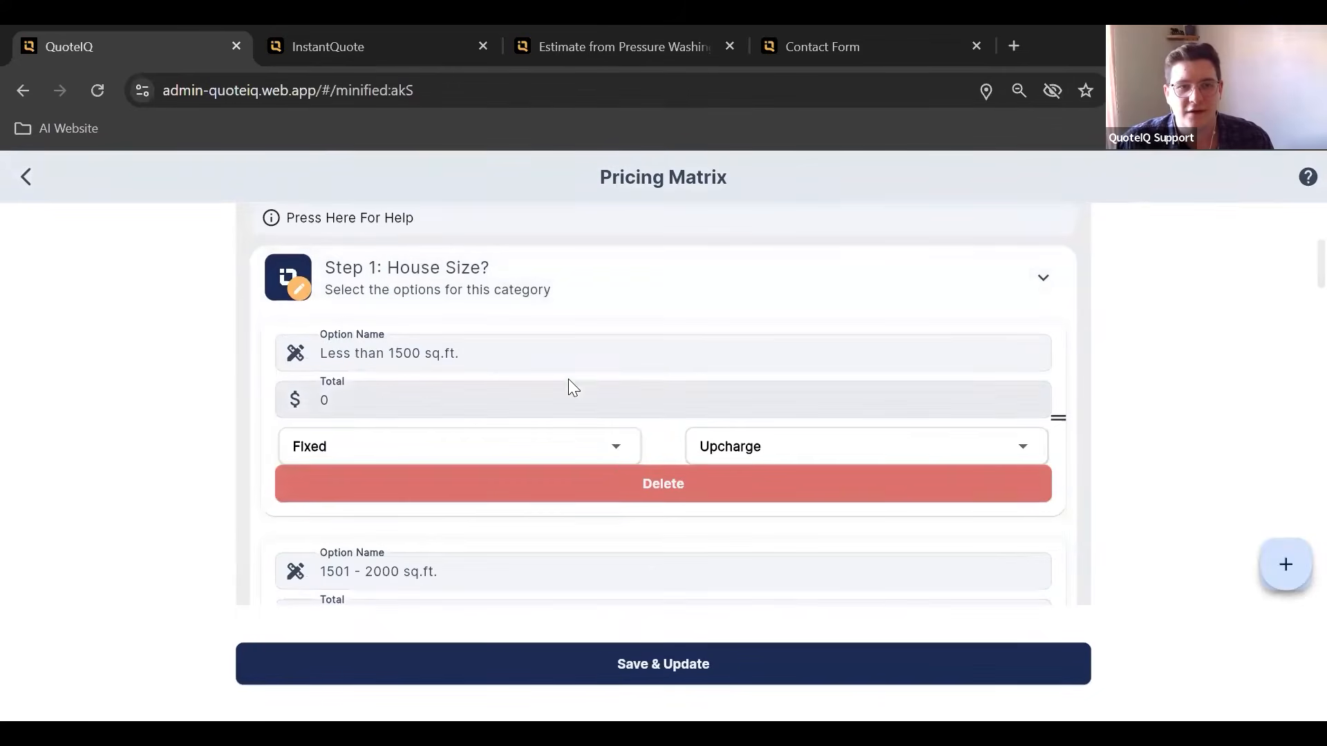
left_click(613, 451)
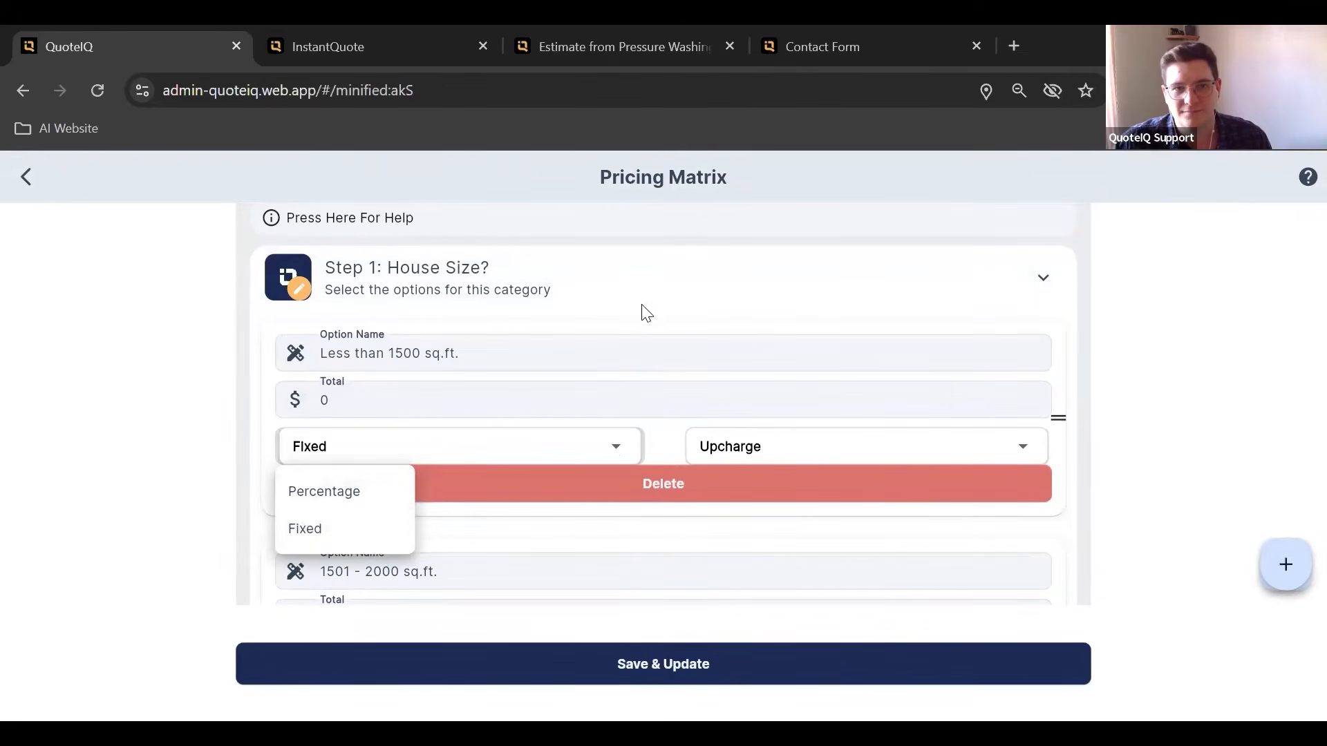
left_click(630, 355)
- Review the upcharge amounts set for each house size range in the House Wash pricing matrix
scroll(642, 363, "down", 1)
scroll(652, 366, "down", 6)
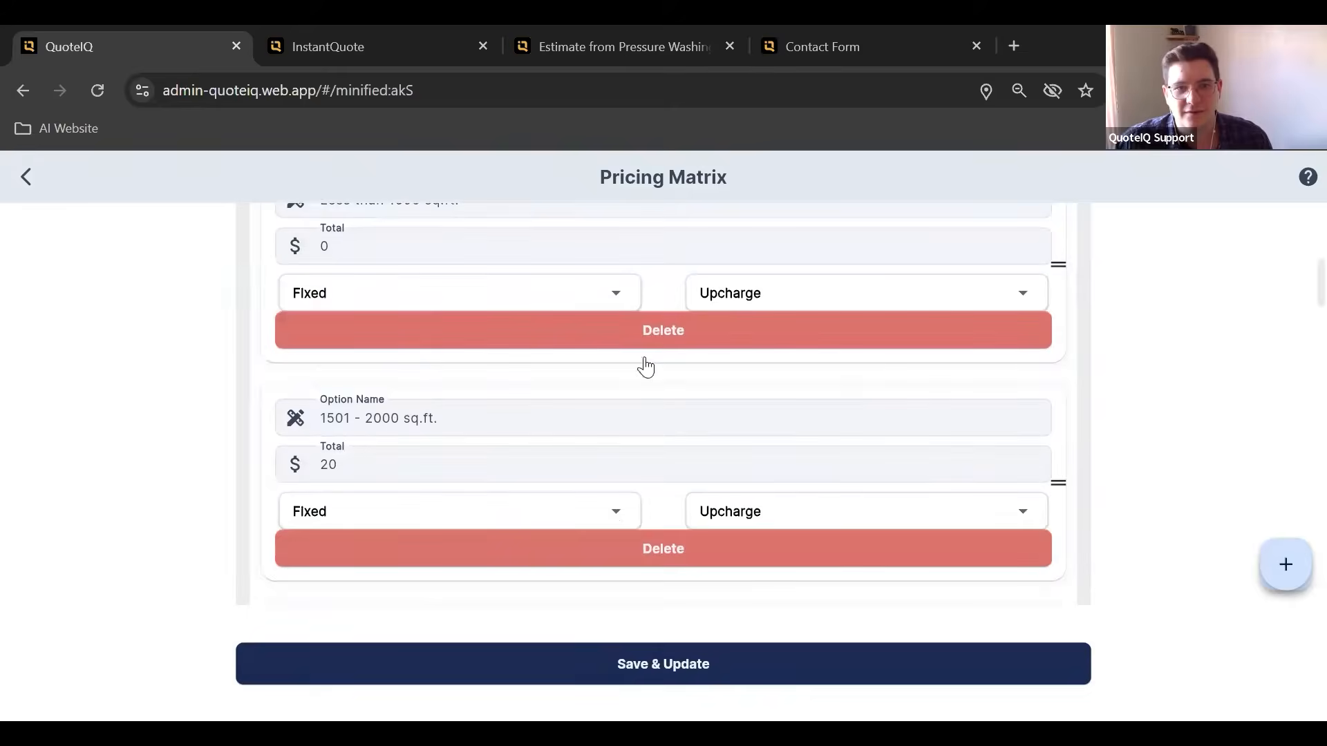
scroll(659, 376, "down", 1)
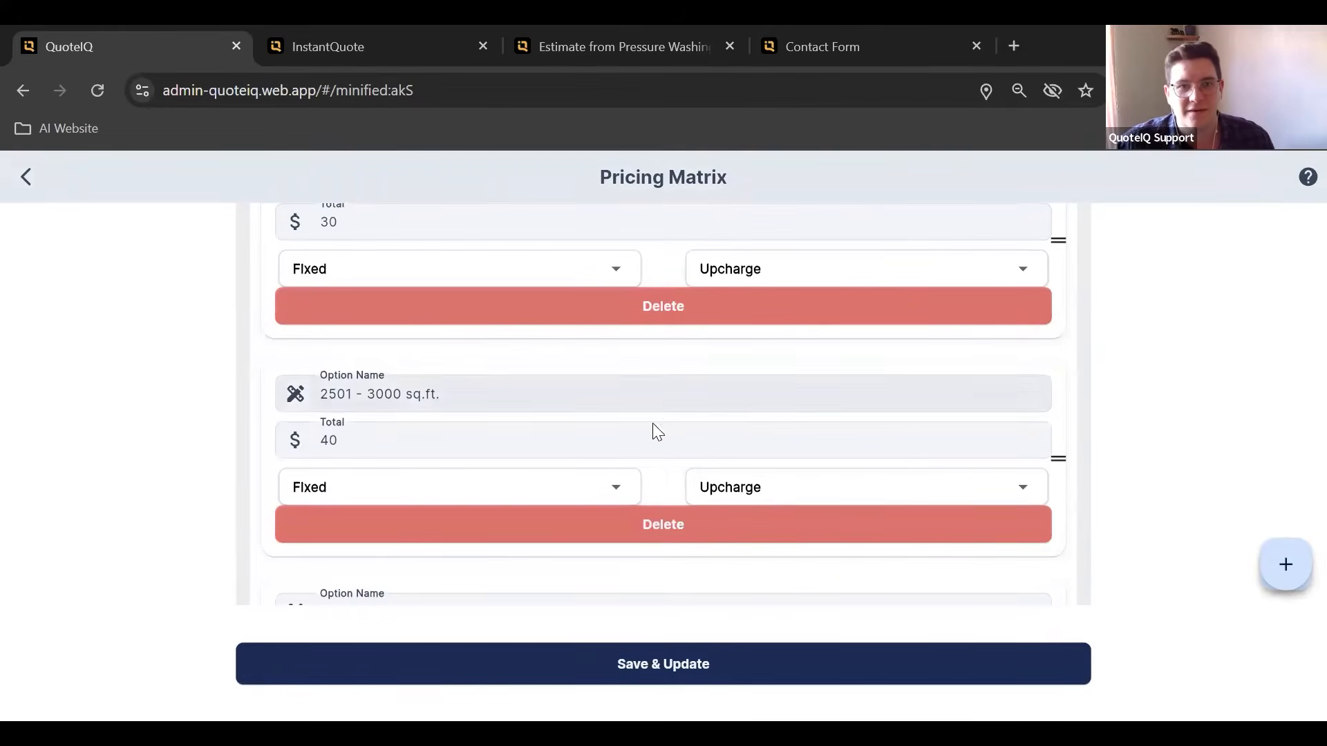
scroll(652, 425, "up", 4)
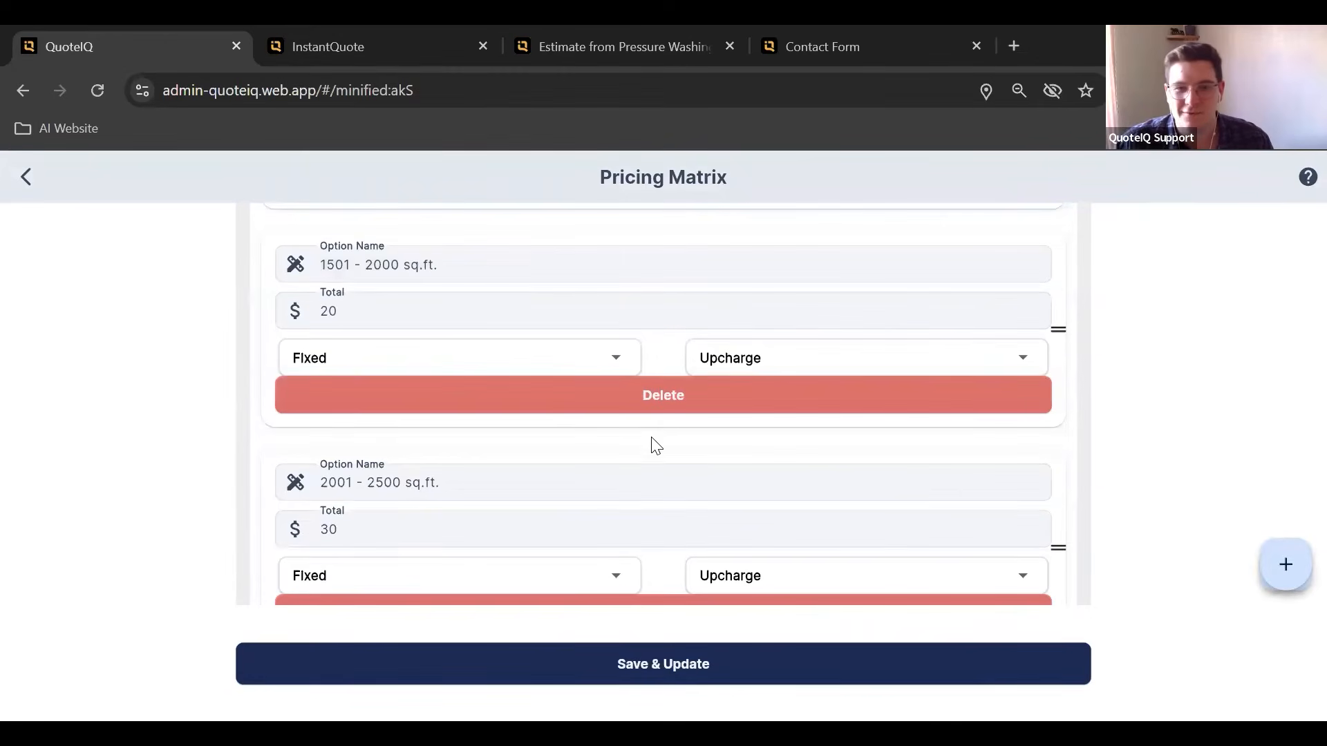
scroll(651, 446, "up", 10)
- Return to the InstantQuote form, review the house wash answers and continue to the contact information
left_click(316, 38)
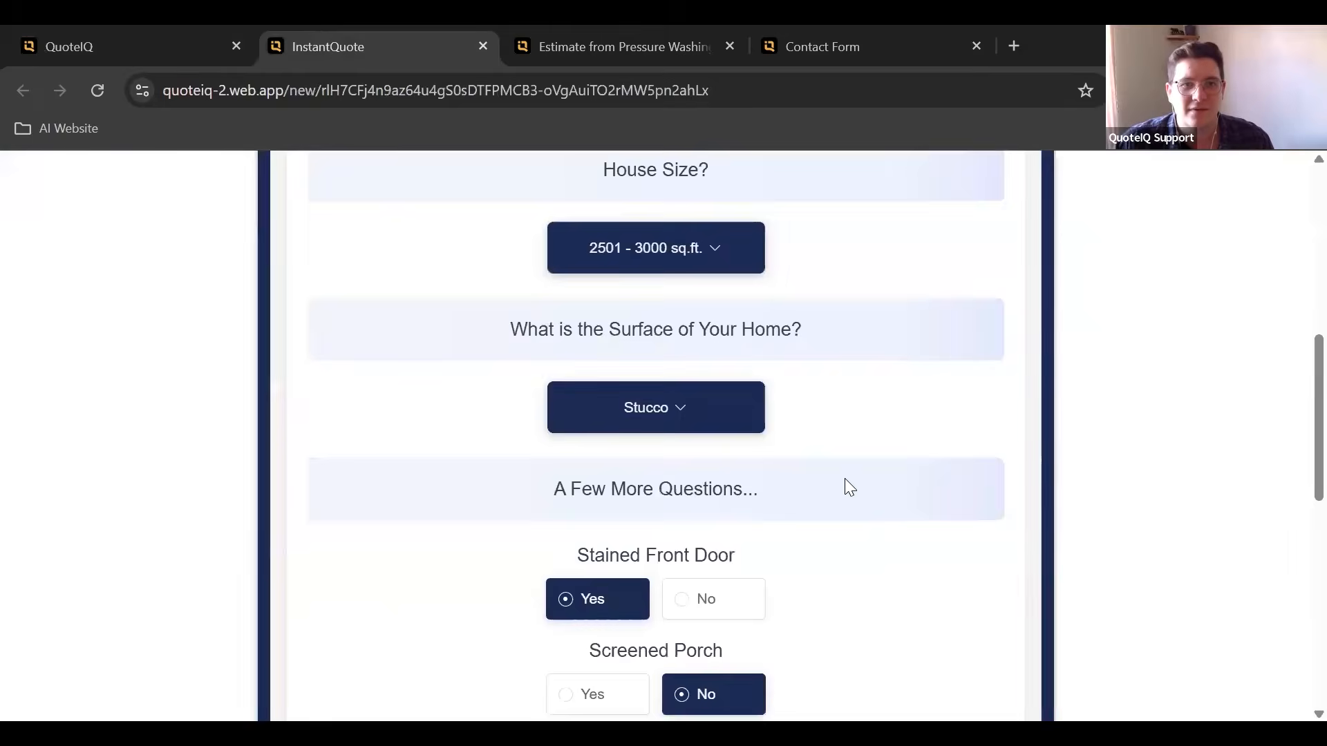
scroll(844, 480, "up", 6)
scroll(786, 440, "down", 9)
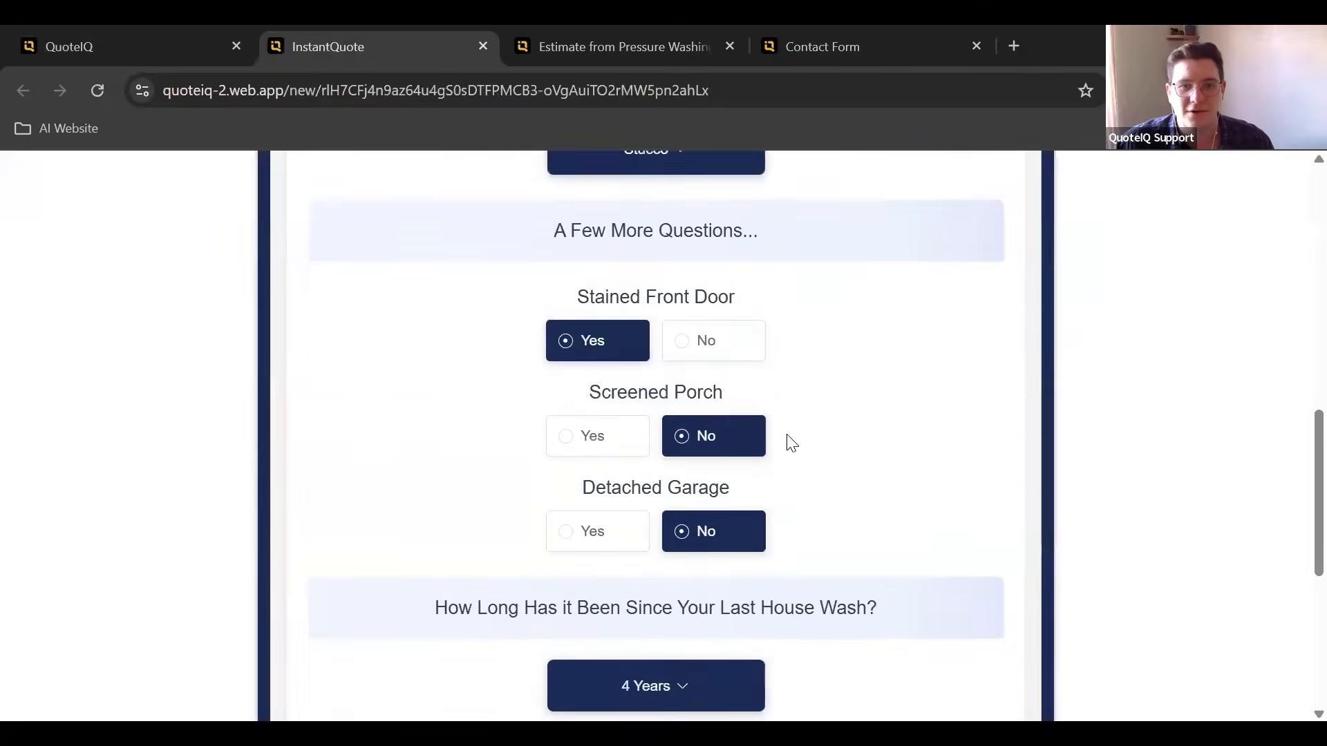
scroll(861, 605, "down", 6)
left_click(827, 563)
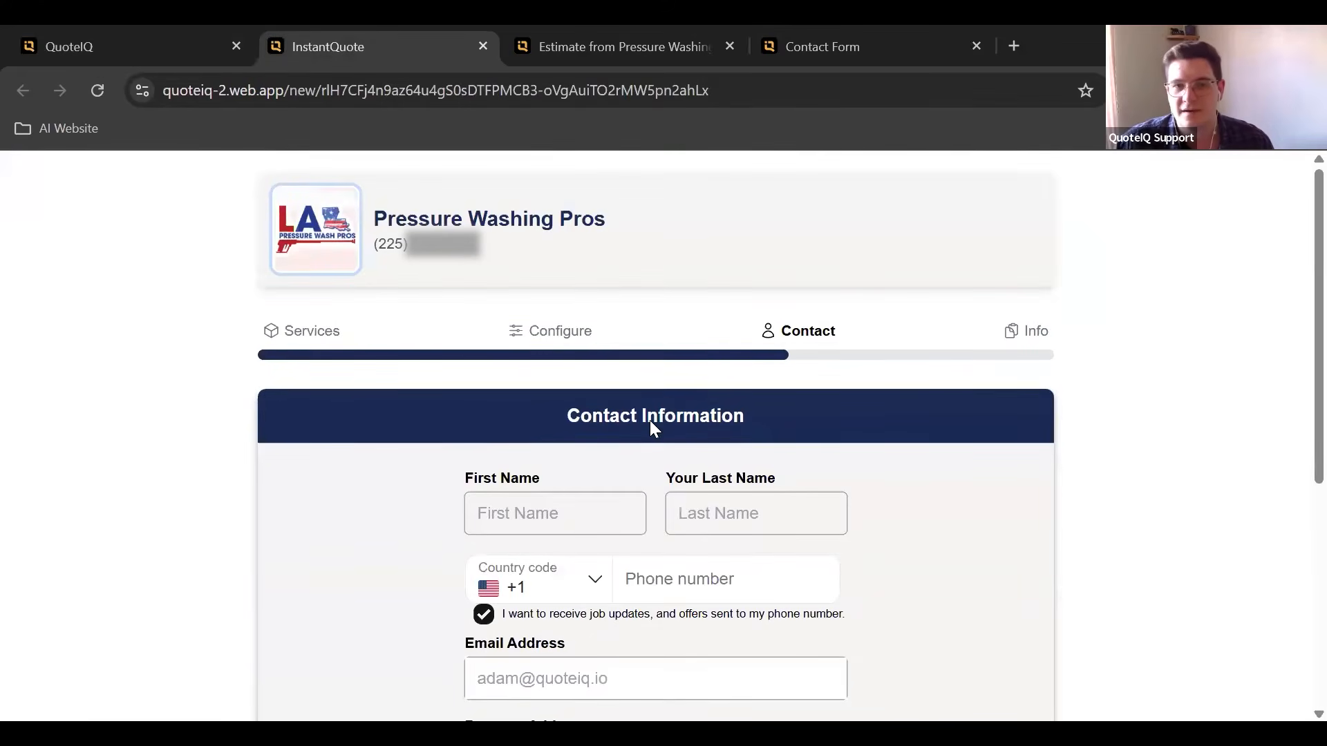
- Look over the instant quote's contact fields and the services listed on the open estimate page
scroll(691, 425, "down", 5)
scroll(759, 433, "up", 2)
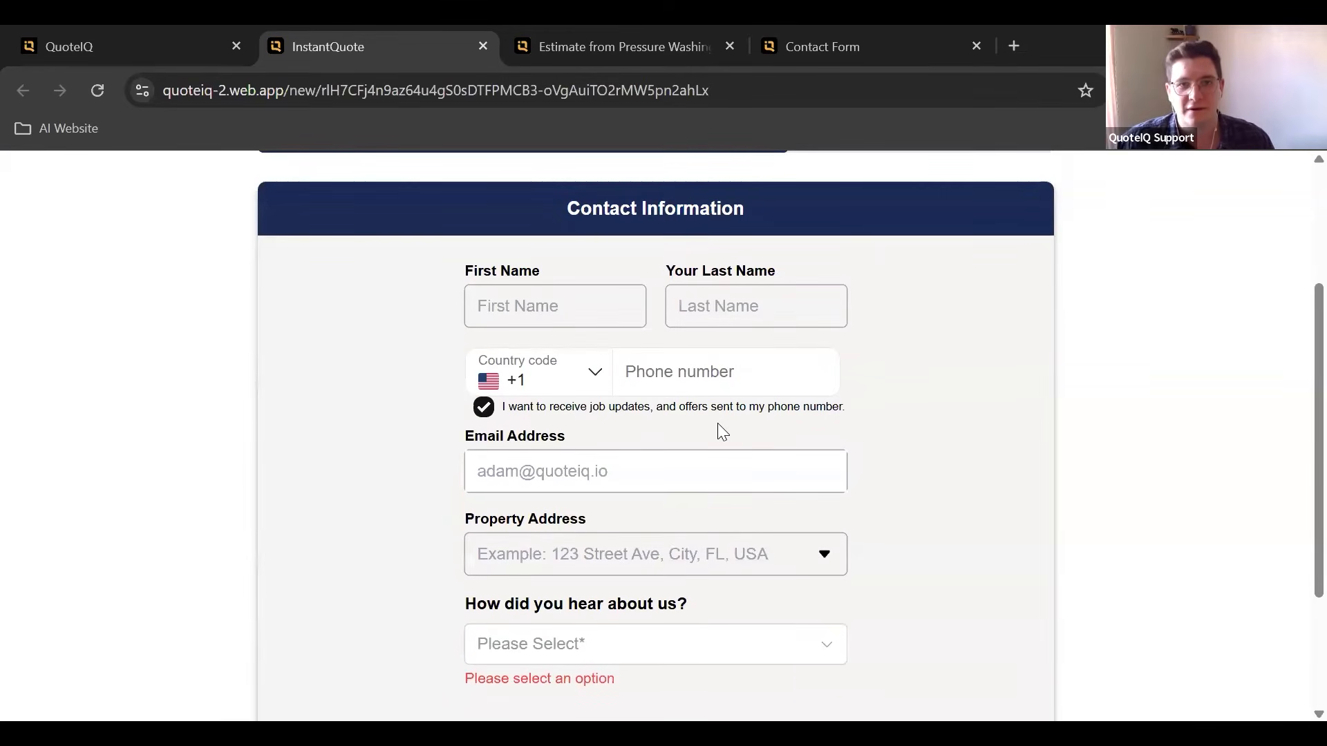
key("ctrl+Tab")
scroll(639, 451, "down", 2)
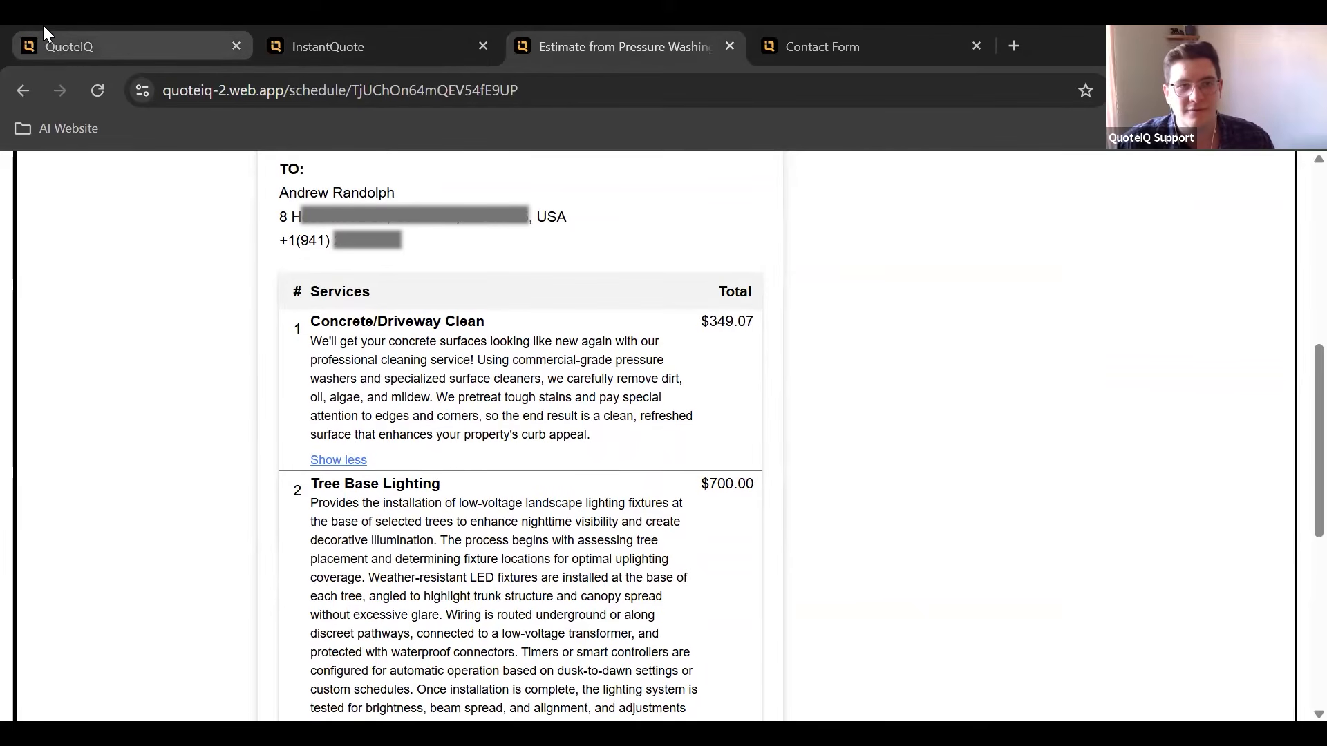
- Switch to QuoteIQ and leave the House Wash pricing matrix and InstaQuote Setup for the settings overview
left_click(123, 44)
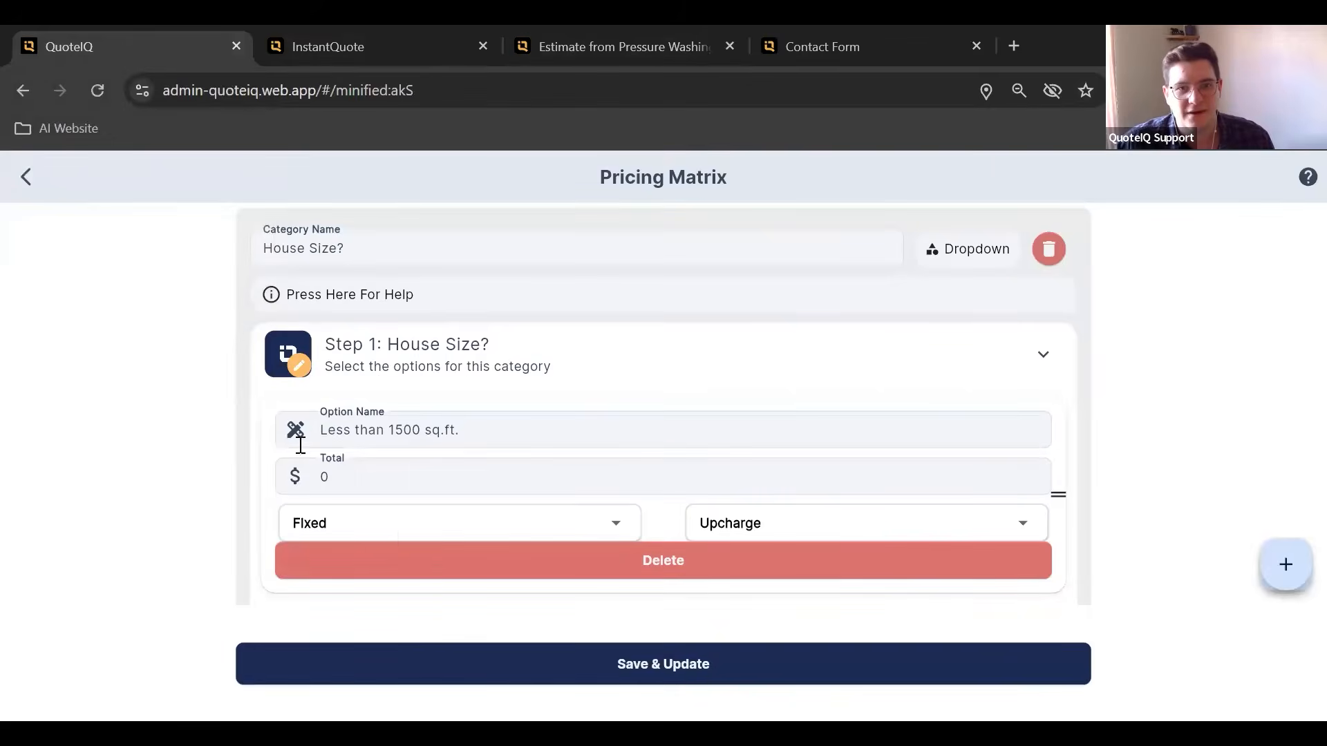
left_click(27, 180)
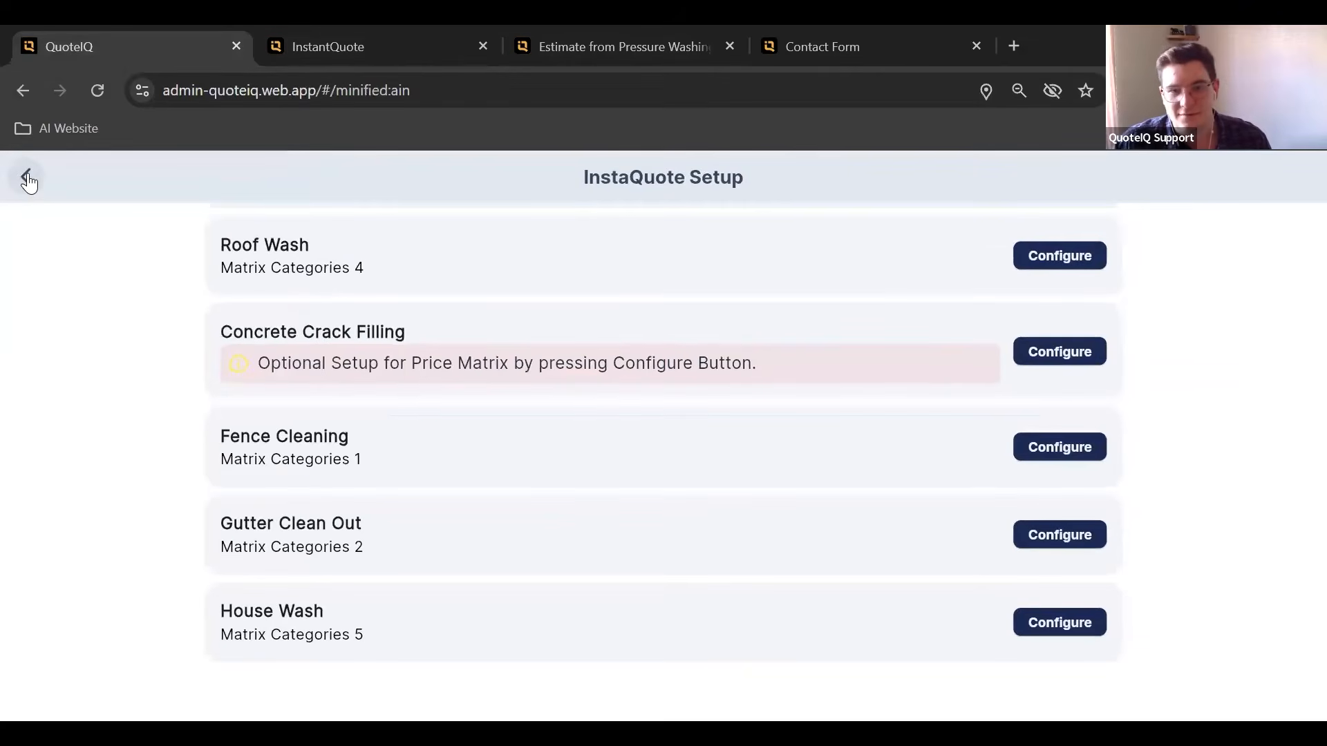
left_click(28, 180)
- Open the Client Hub inbox and view the message history of the first and third customer conversations
scroll(127, 479, "up", 4)
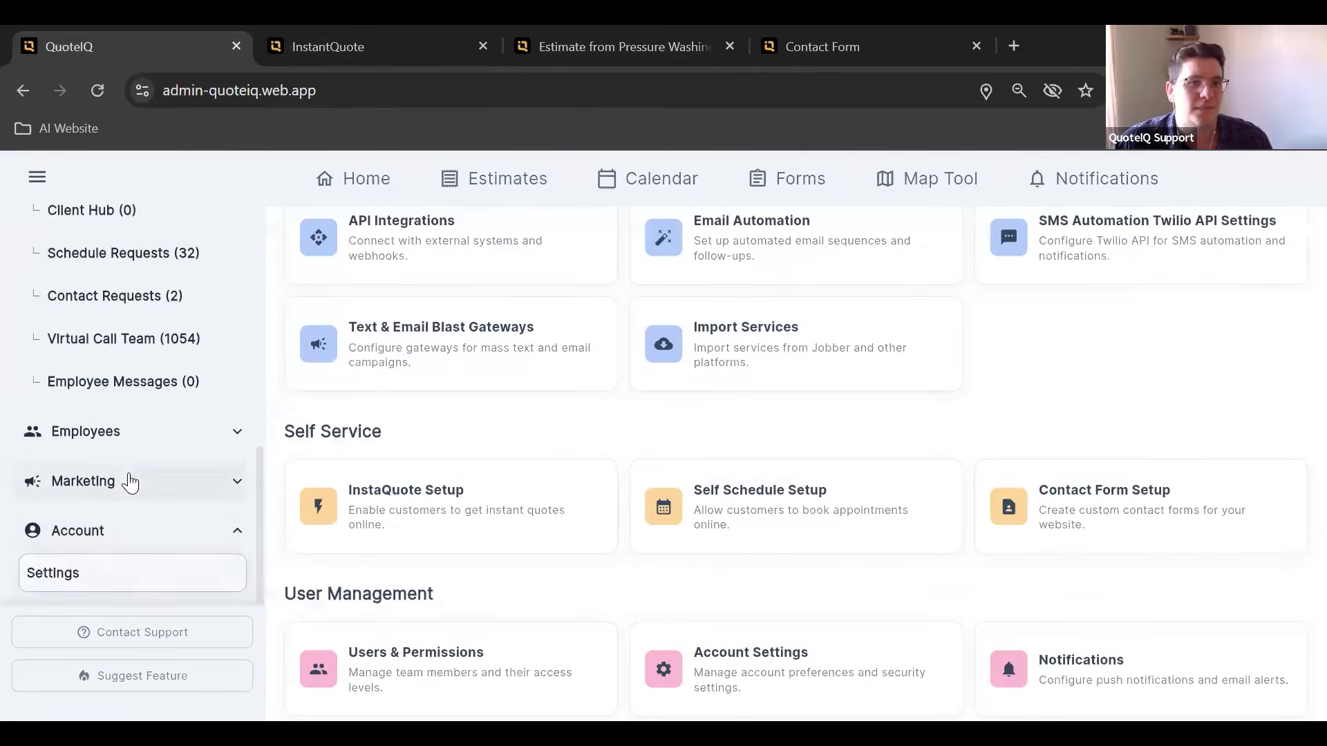
scroll(107, 480, "up", 1)
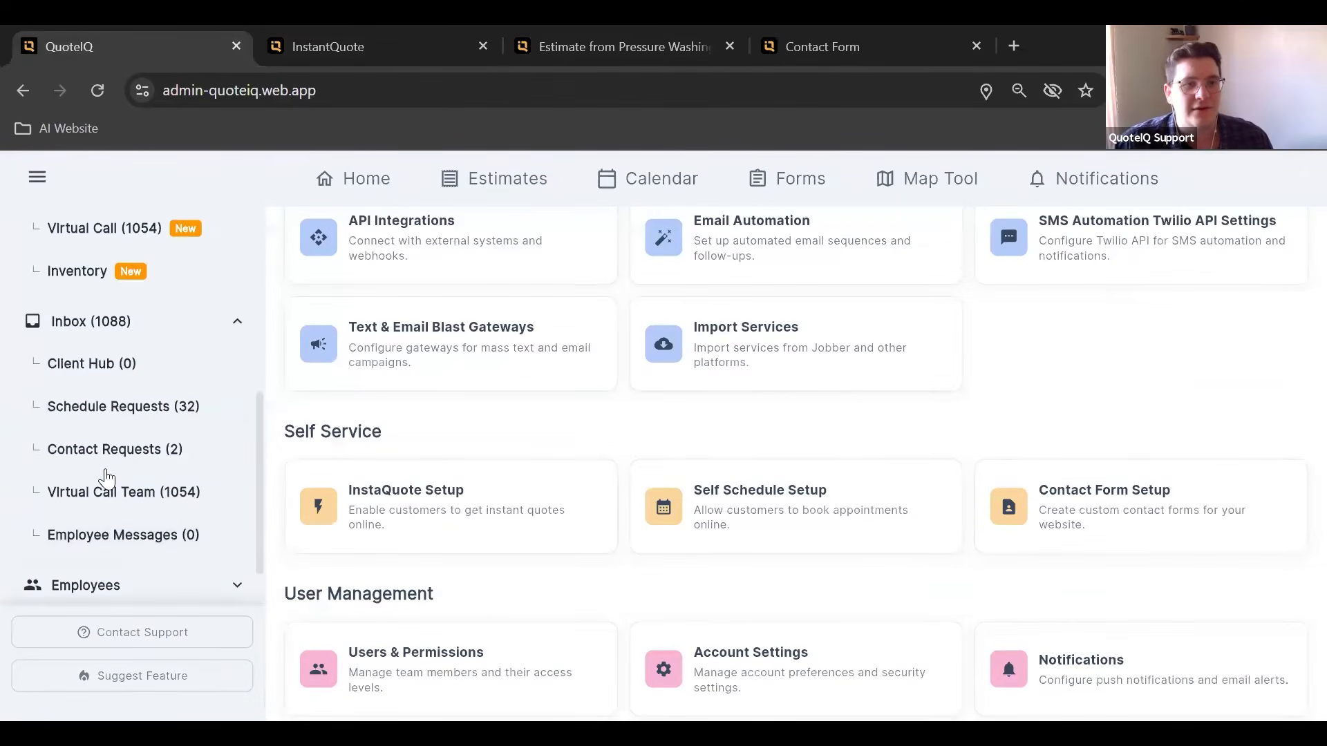
scroll(108, 479, "up", 1)
left_click(155, 448)
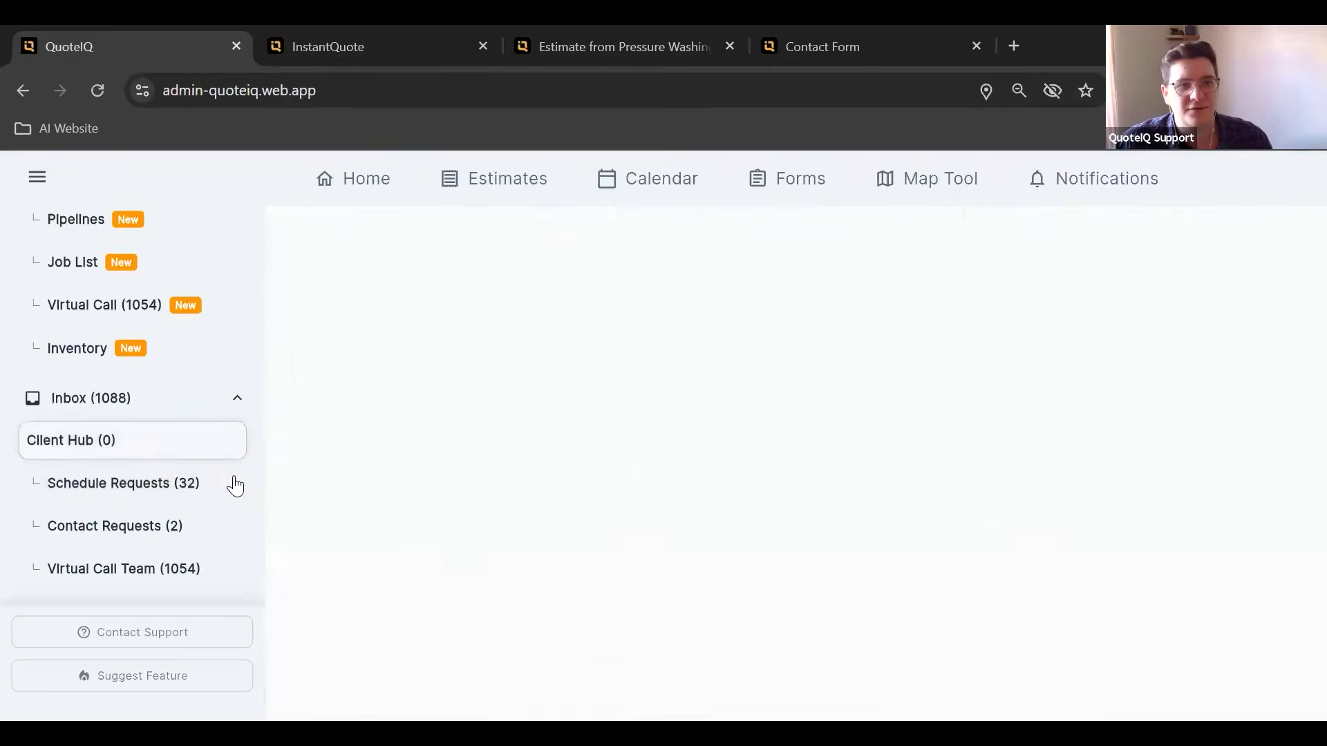
left_click(440, 496)
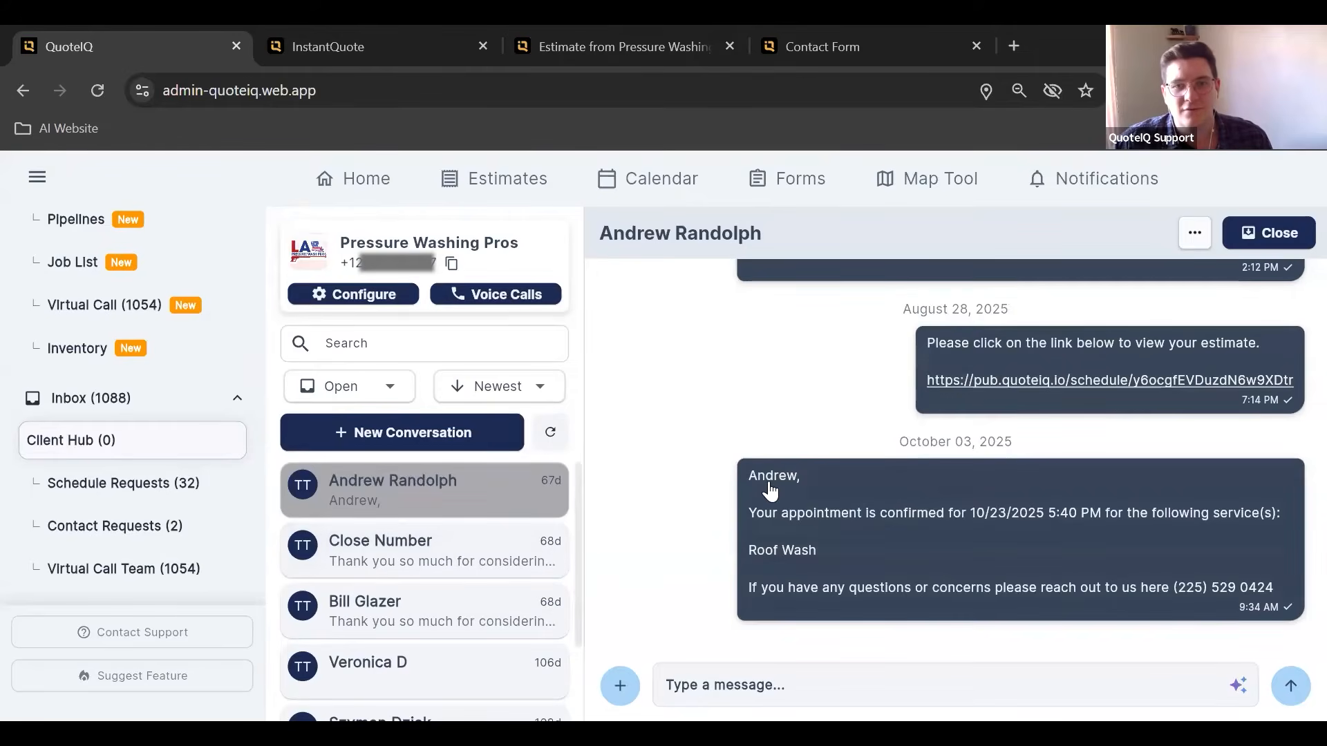
left_click(492, 613)
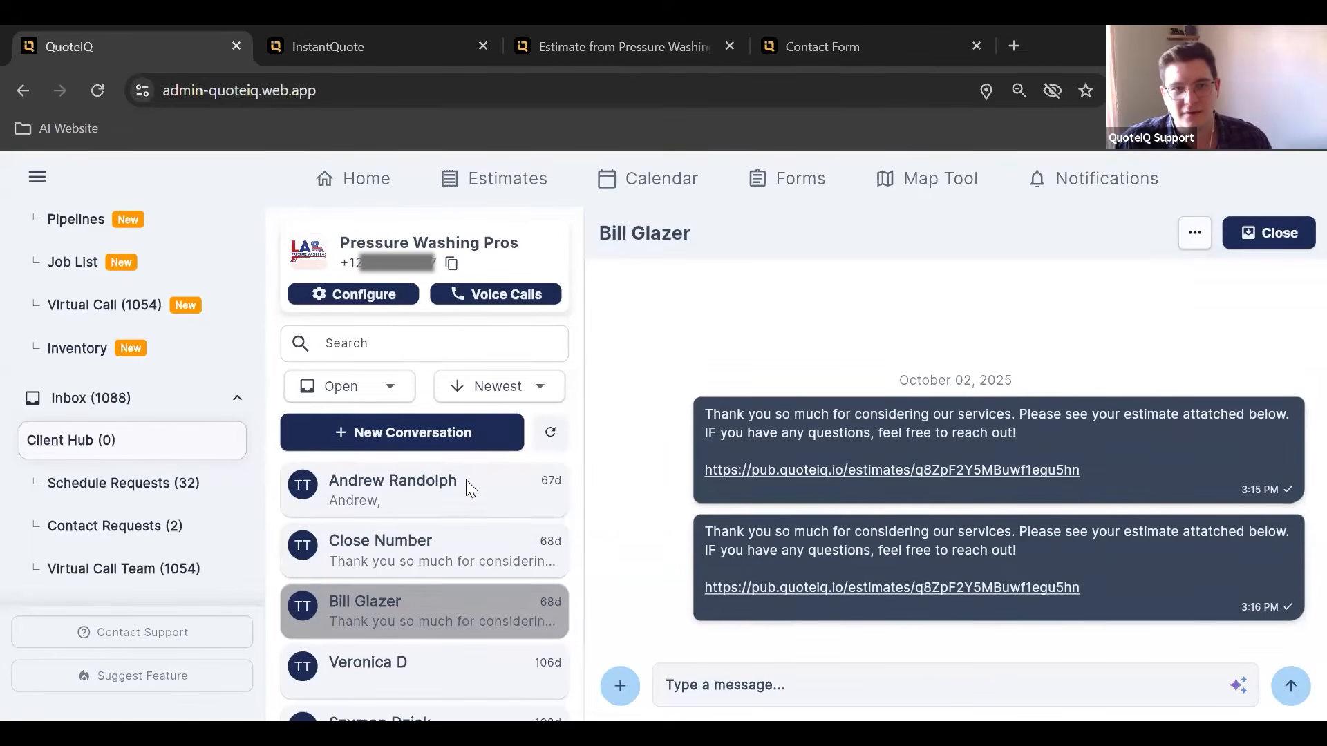
- Search the Client Hub conversations by a customer's first name, and clear the search
left_click(391, 350)
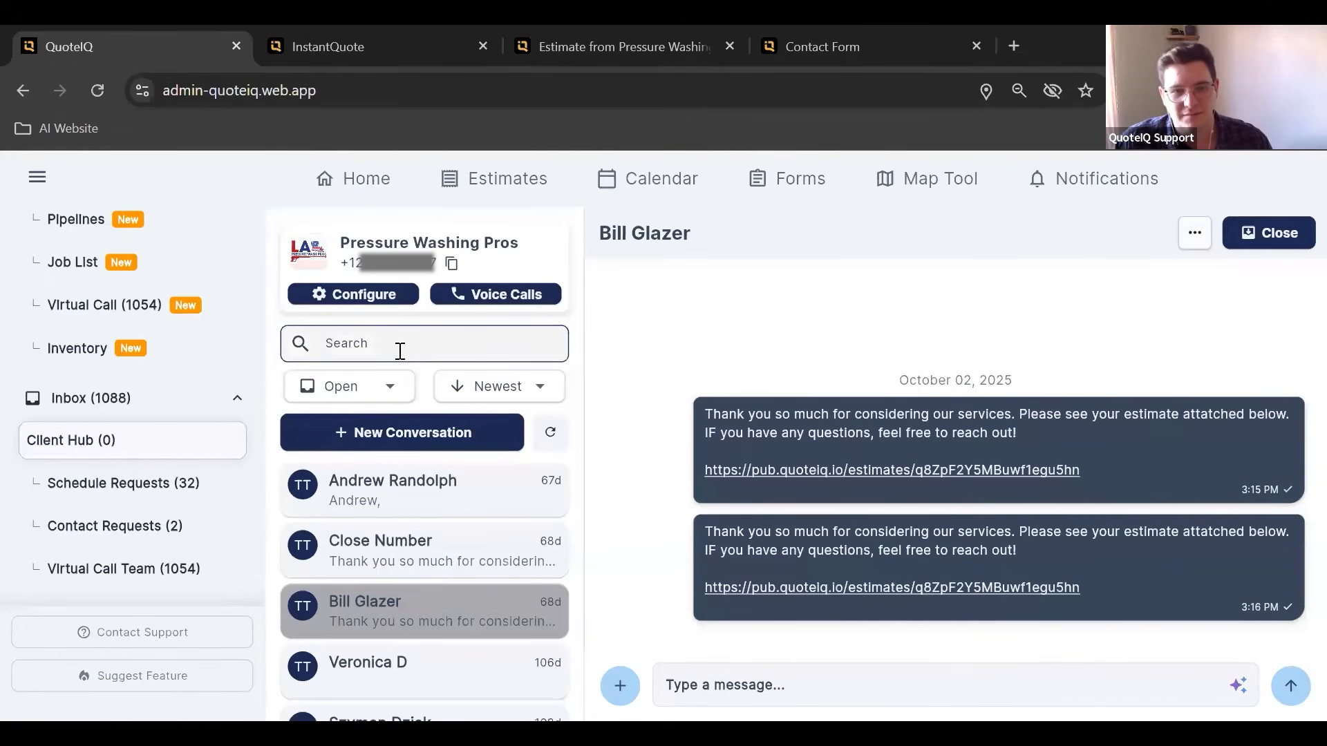
type("andrew")
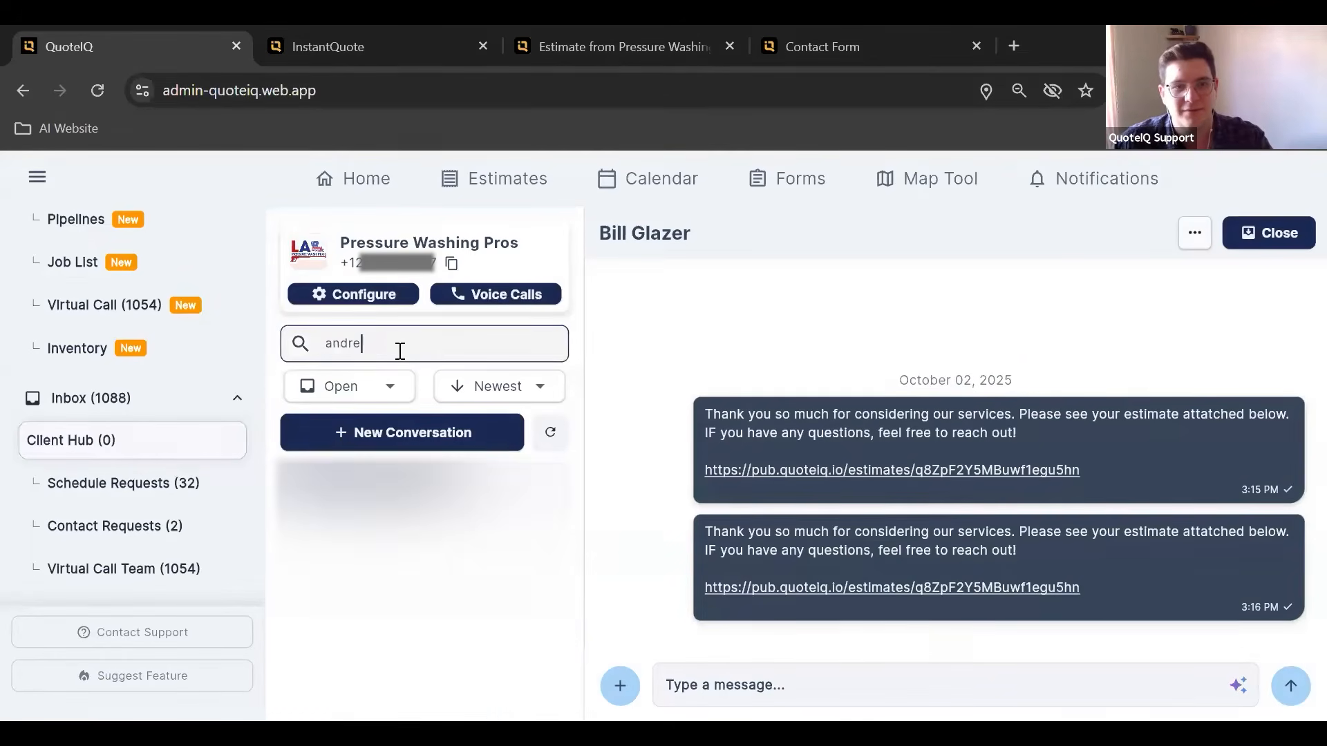
key("BackSpace")
key("BackSpace")
key("BackSpace")
key("BackSpace")
key("BackSpace")
key("BackSpace")
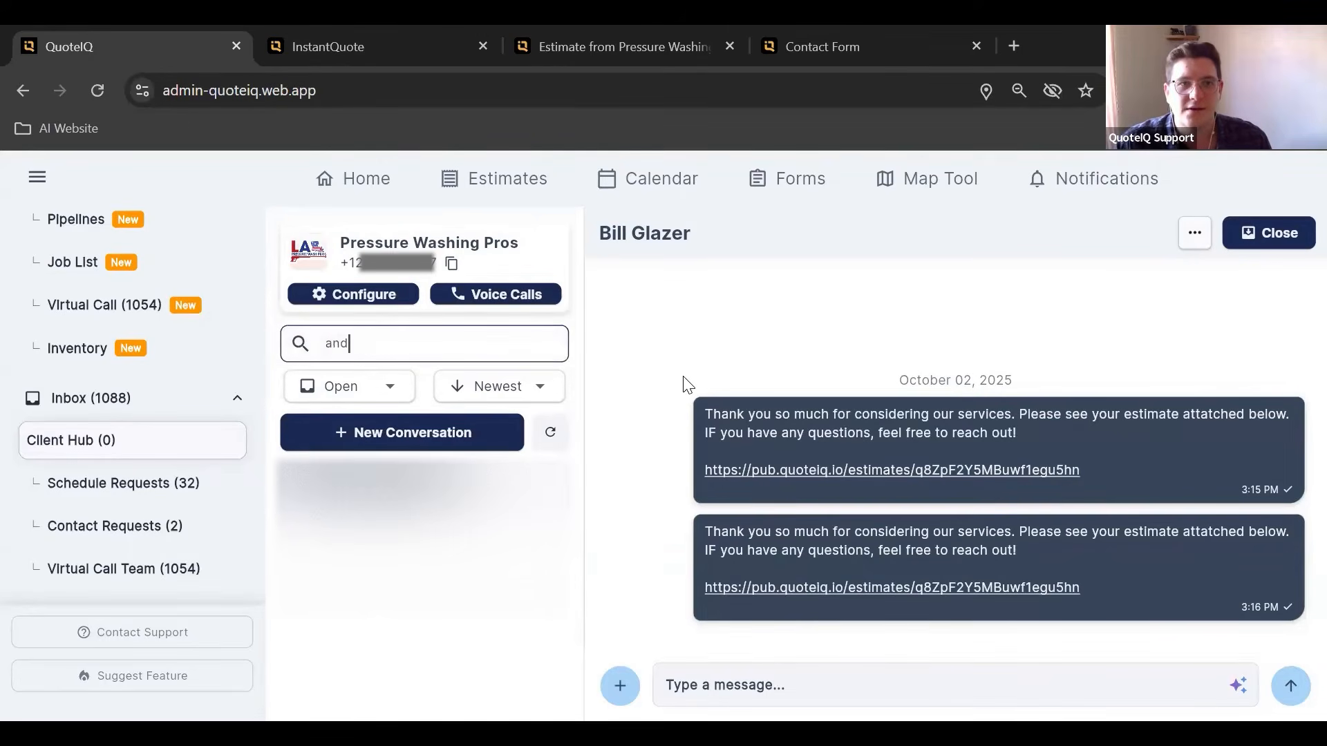
left_click(630, 334)
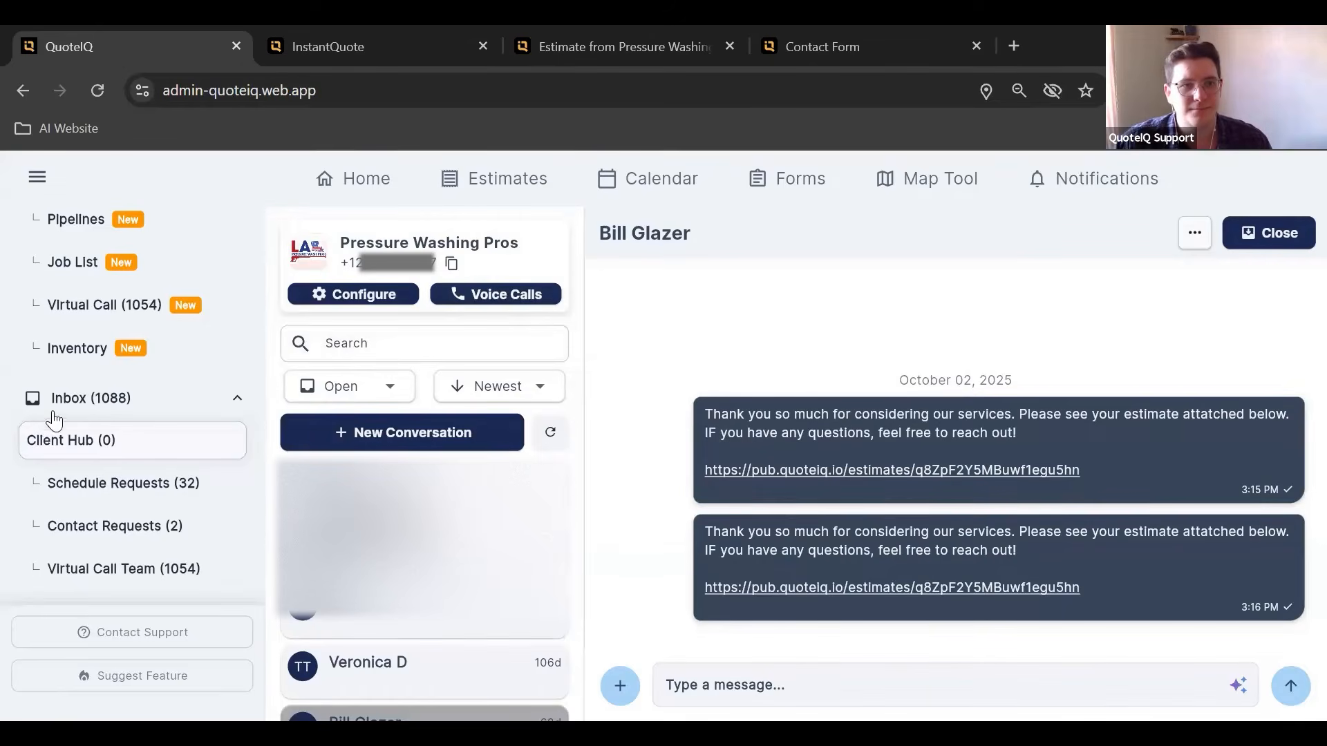
- Open Virtual Call and view its list of virtual agents
scroll(81, 393, "up", 1)
left_click(81, 393)
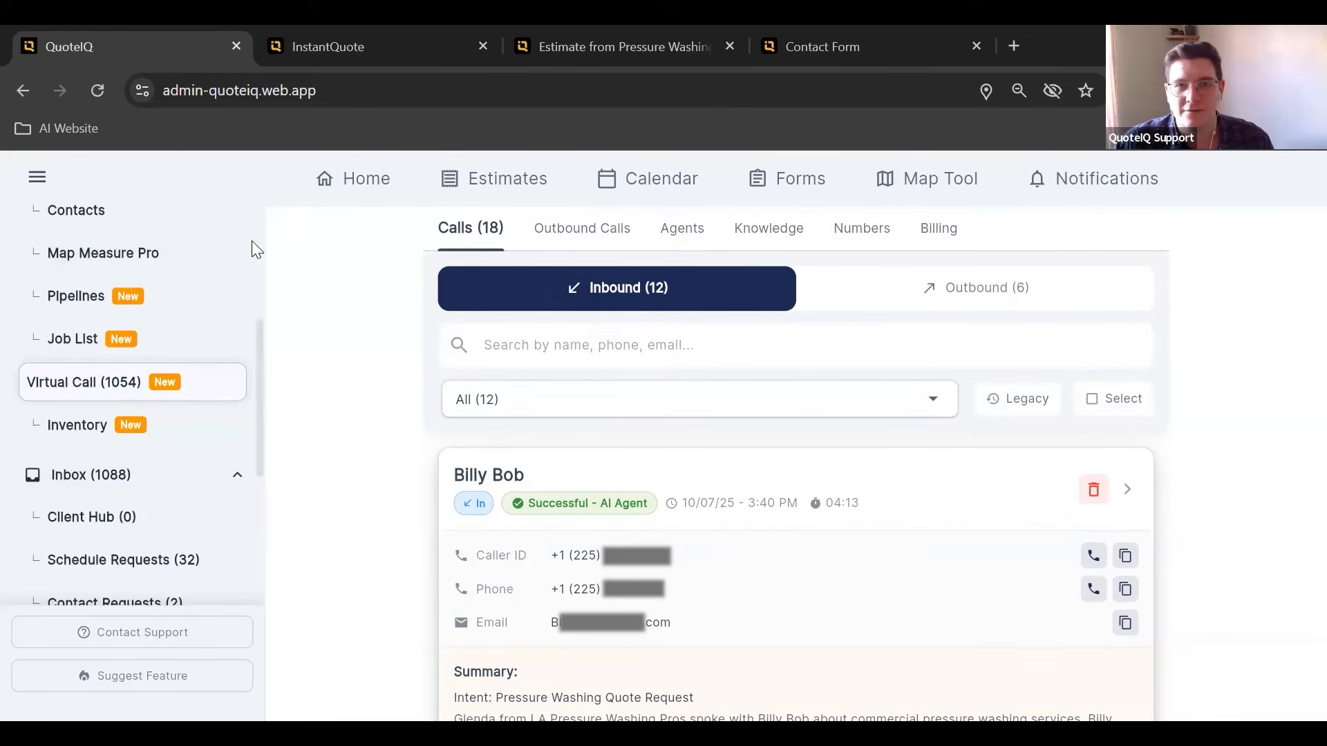
left_click(679, 234)
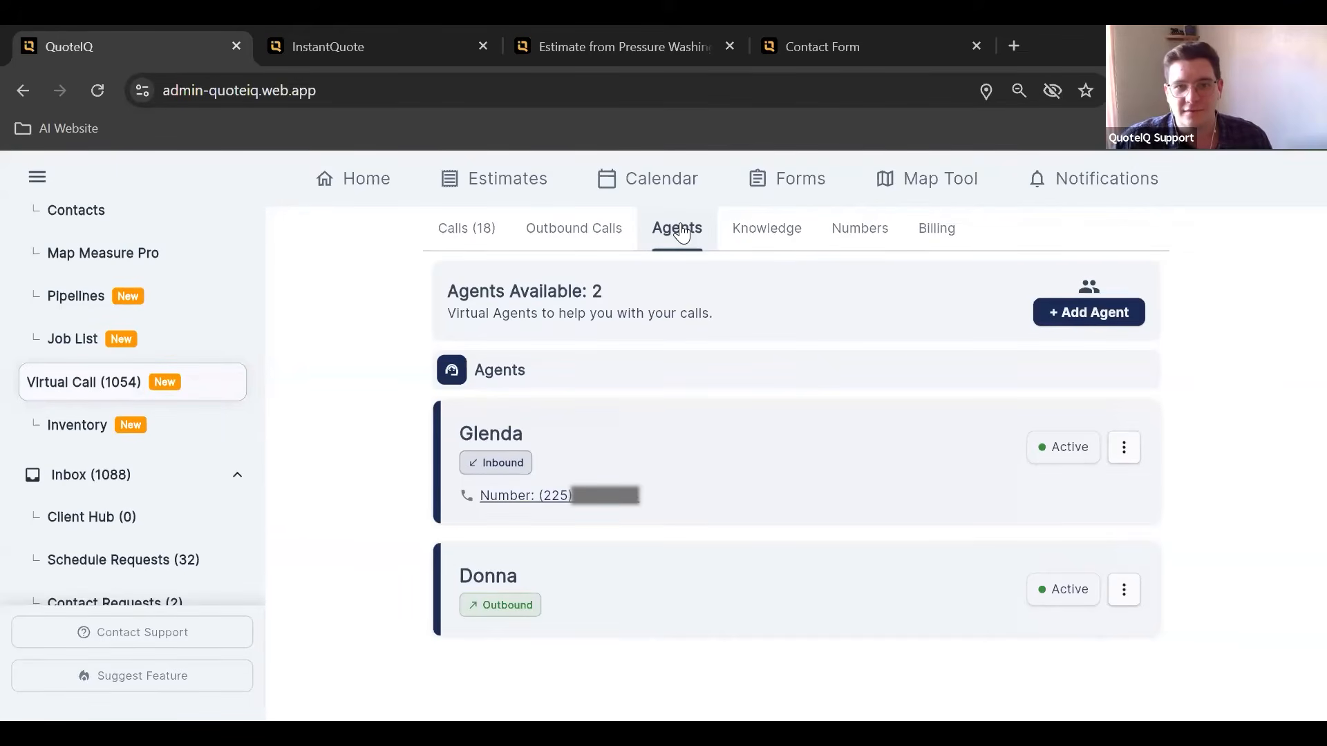
- Show the Virtual Call knowledge bases and view the choices for adding a knowledge source without adding one
left_click(773, 240)
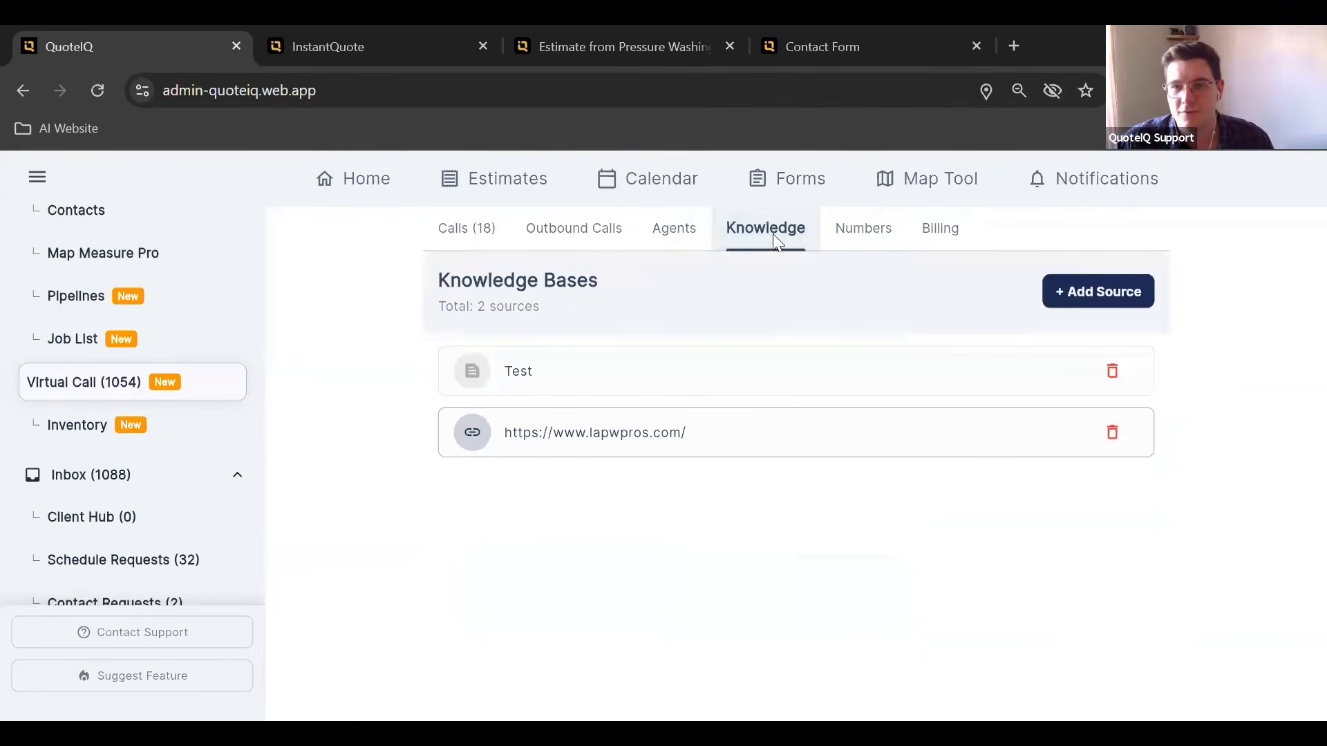
left_click(1073, 292)
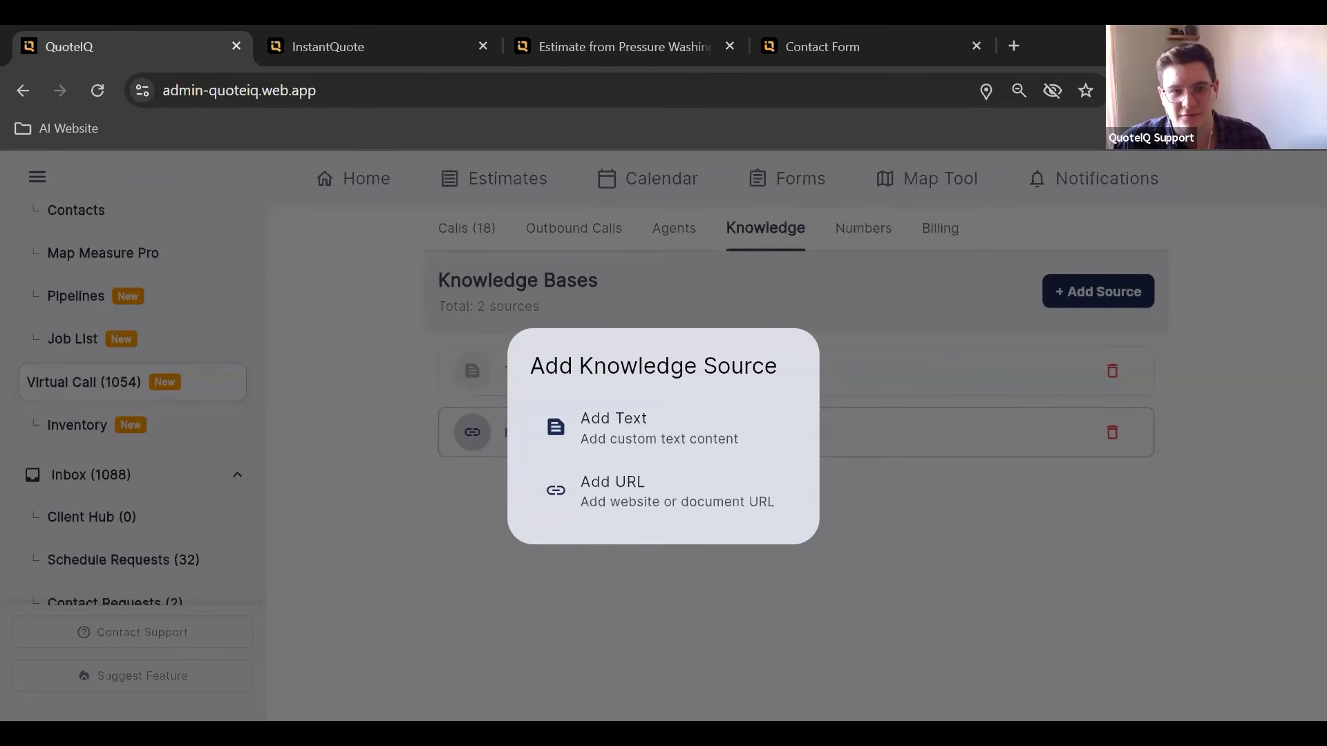
left_click(396, 481)
- Open the details of the first inbound call in the Virtual Call list and review its overview summary
left_click(444, 243)
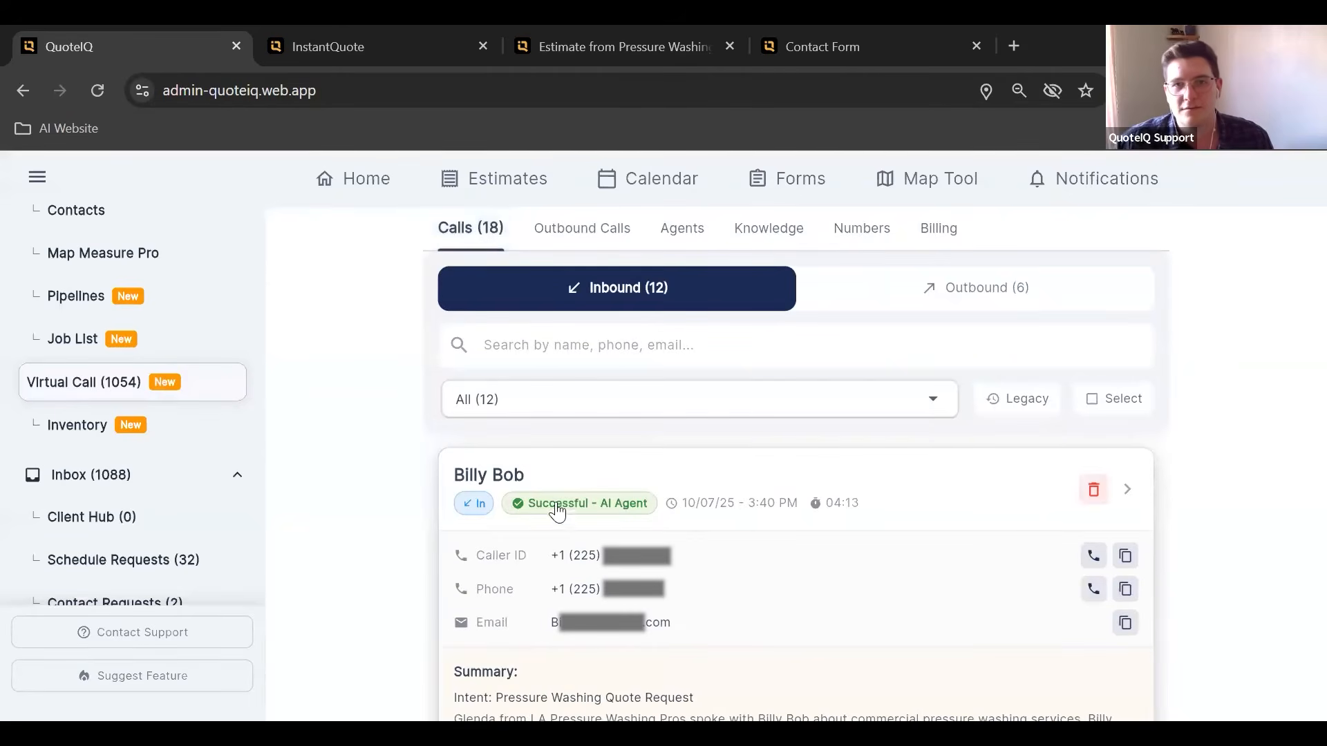
scroll(705, 515, "down", 2)
left_click(707, 540)
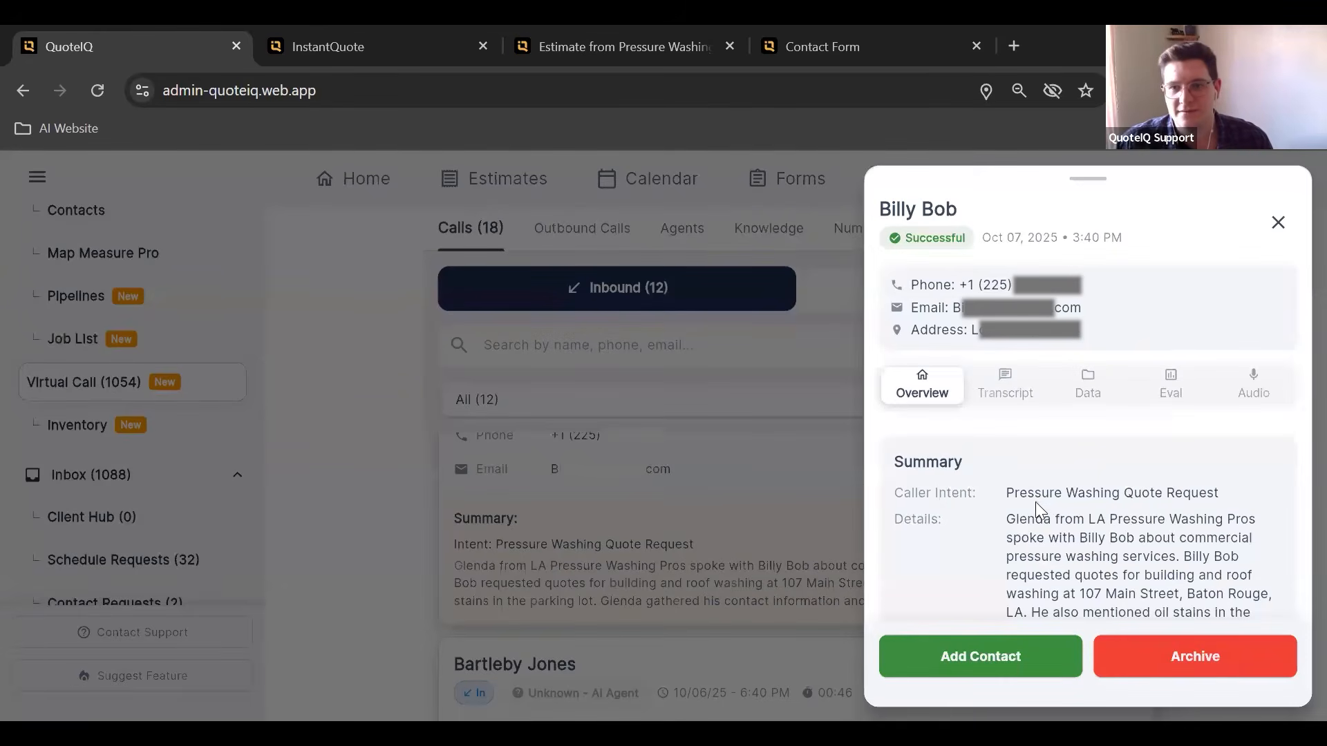
scroll(1035, 501, "down", 2)
scroll(1039, 499, "up", 2)
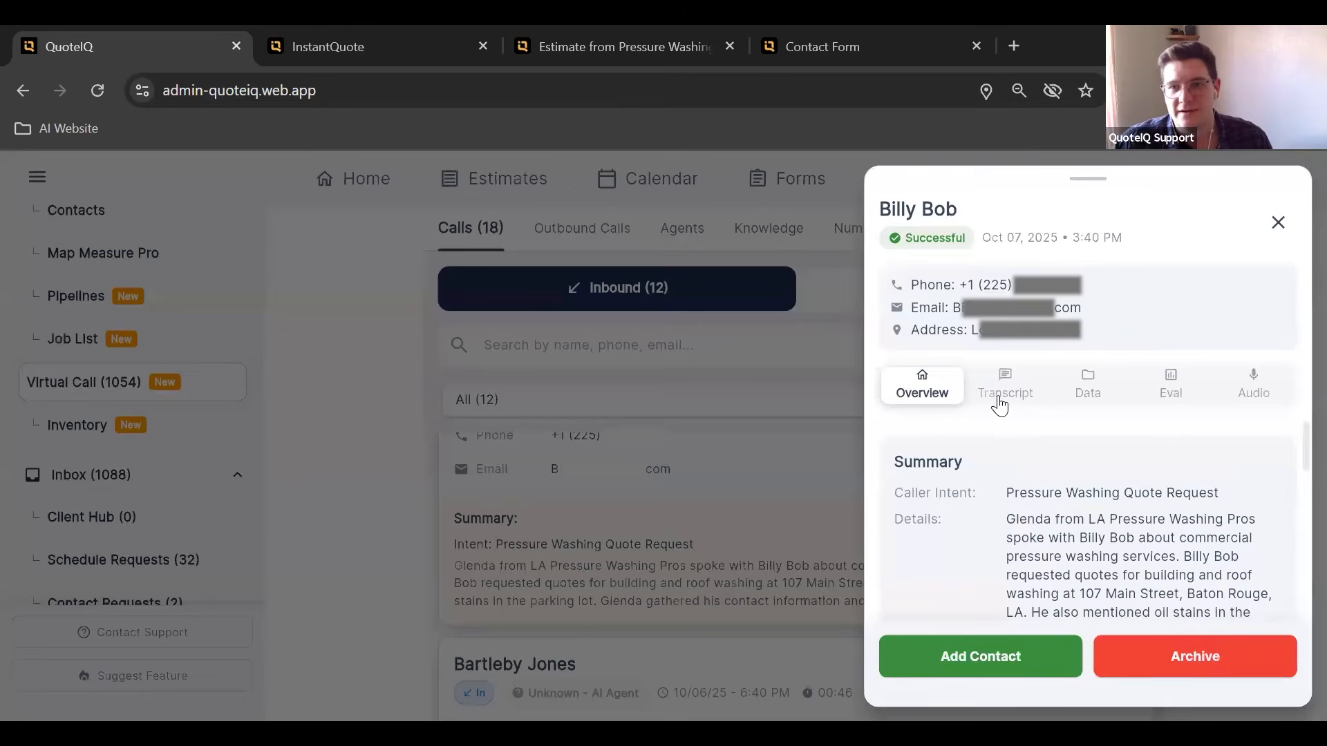
- View the inbound call's transcript and audio recording, and close the call details
left_click(999, 395)
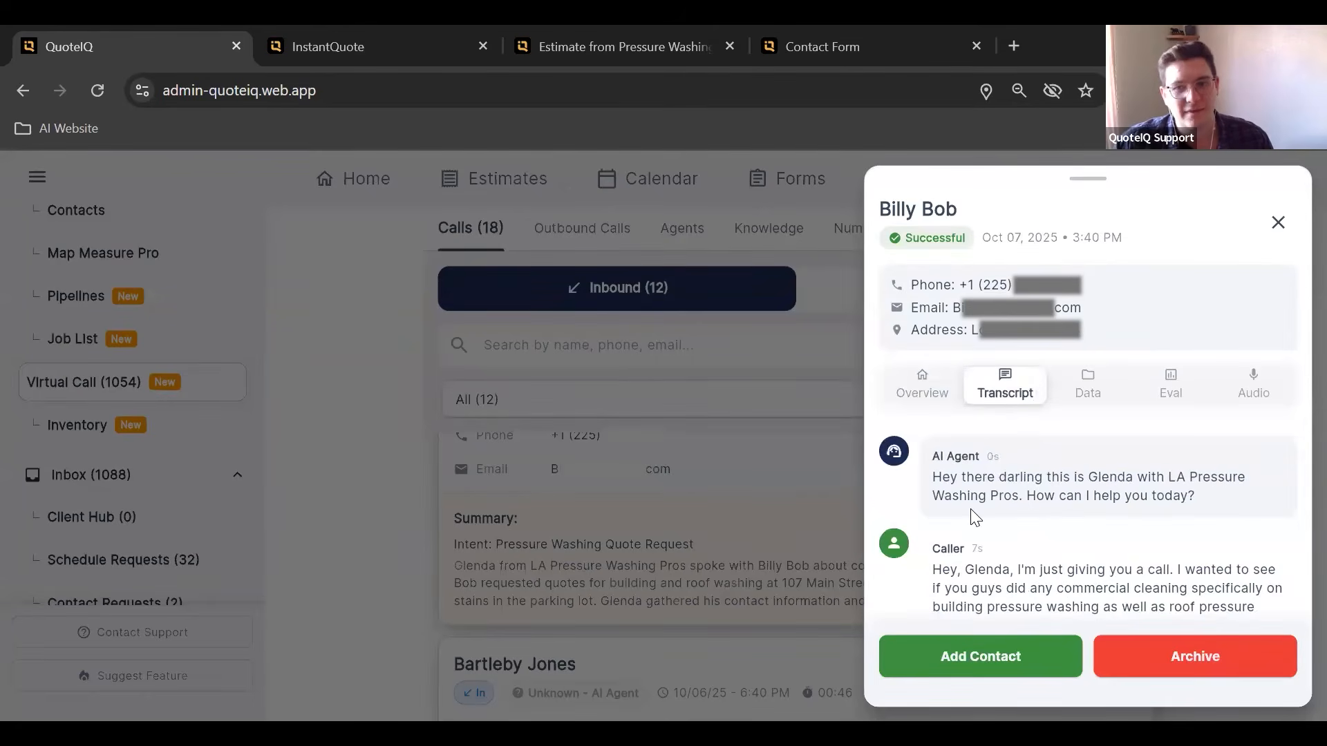
left_click(1252, 387)
left_click(1108, 579)
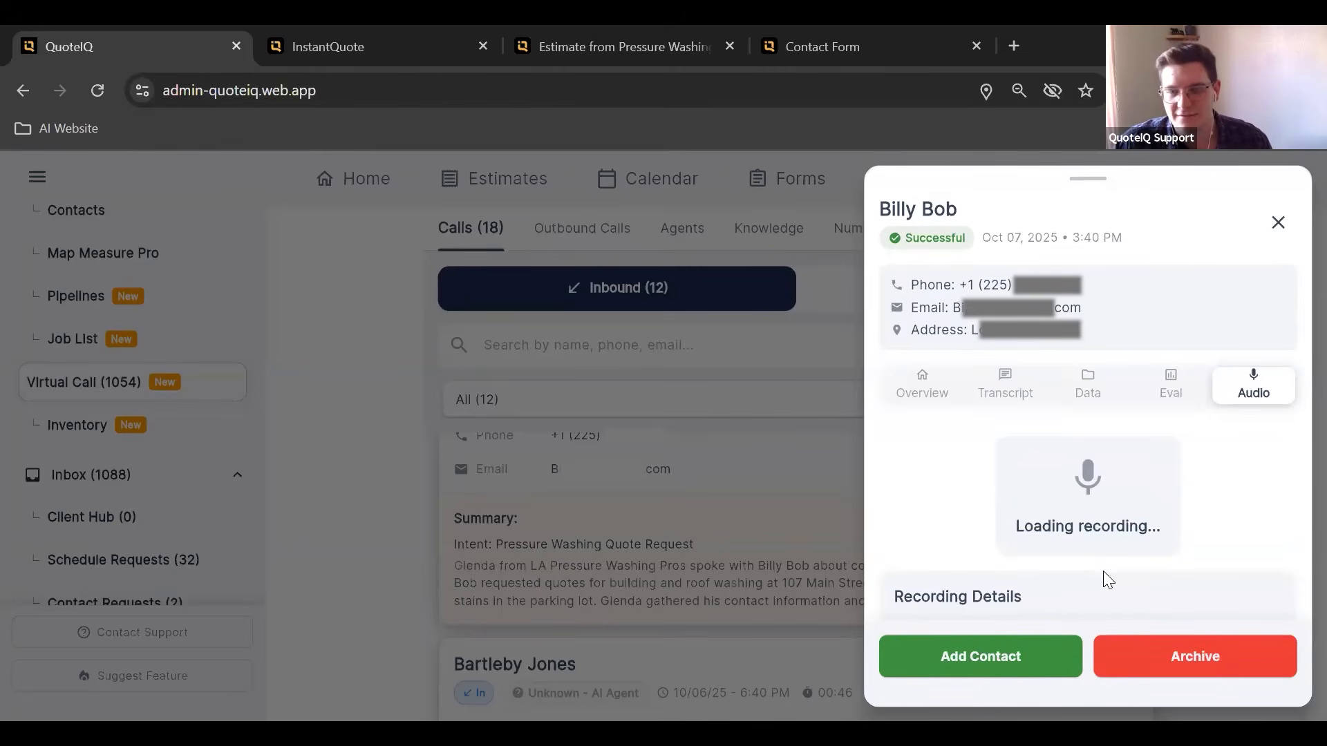
scroll(1088, 476, "down", 3)
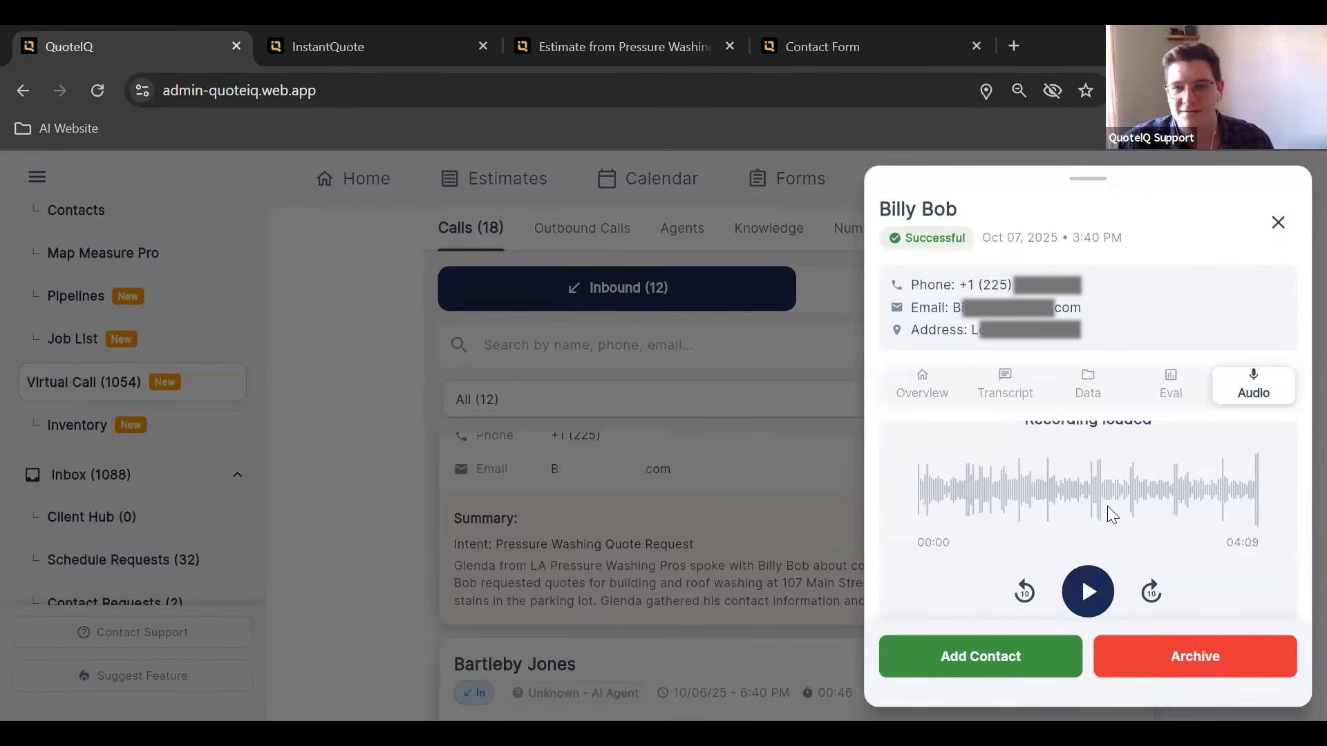
left_click(655, 514)
- Show the outbound calls, view the overview summary of the voicemail system interaction call, and close its details
left_click(981, 304)
scroll(742, 566, "up", 1)
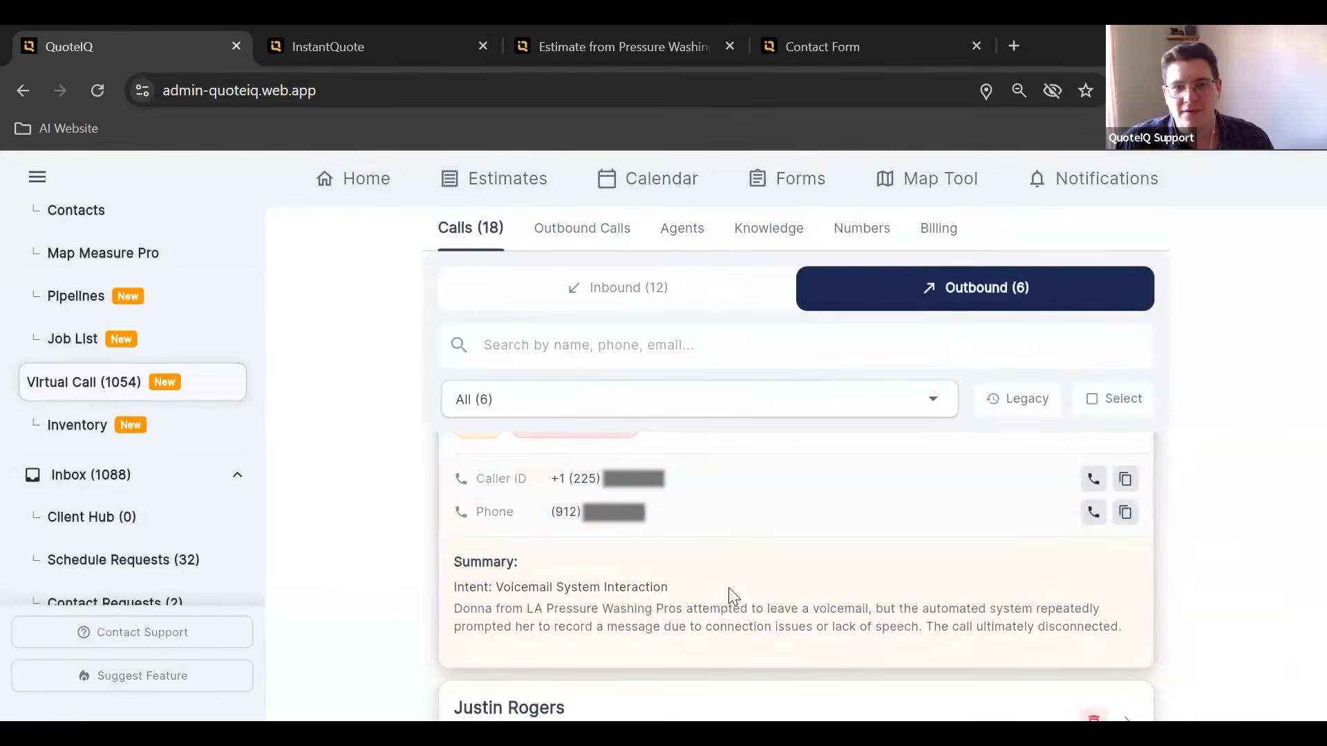
left_click(728, 592)
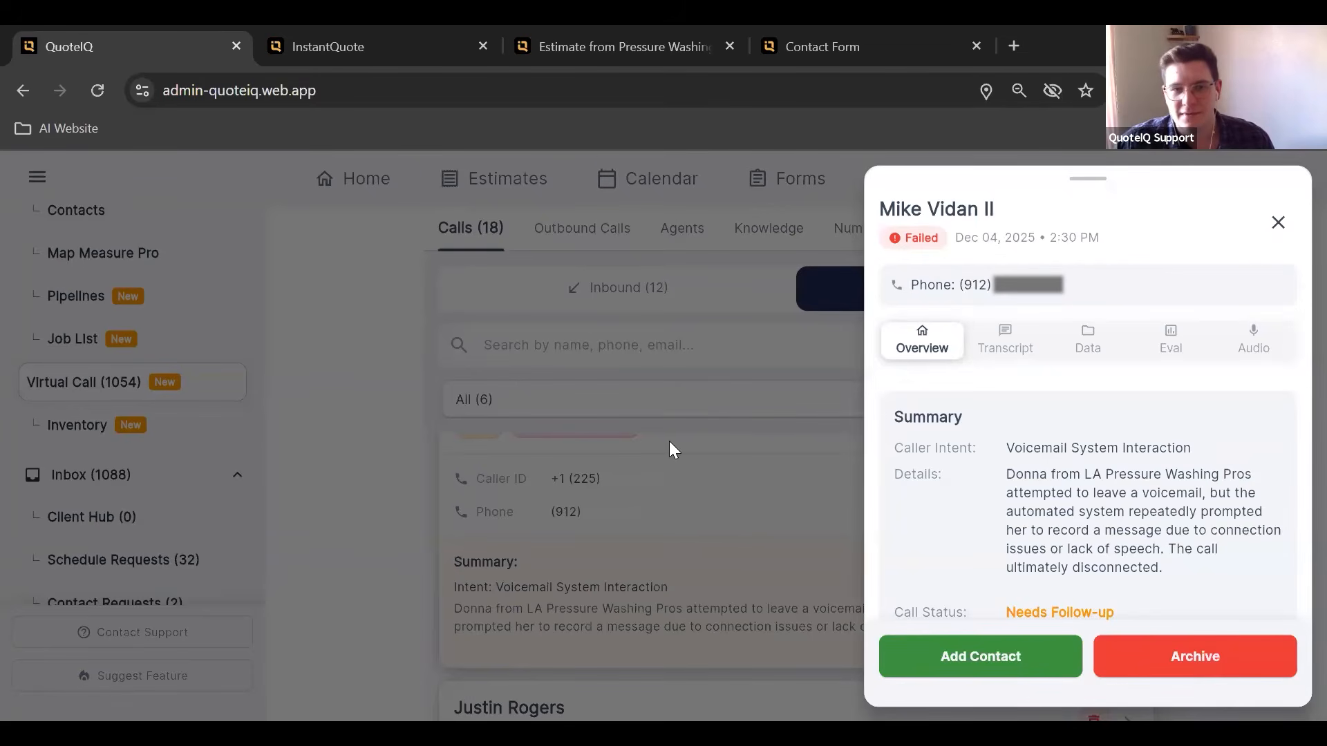
left_click(334, 483)
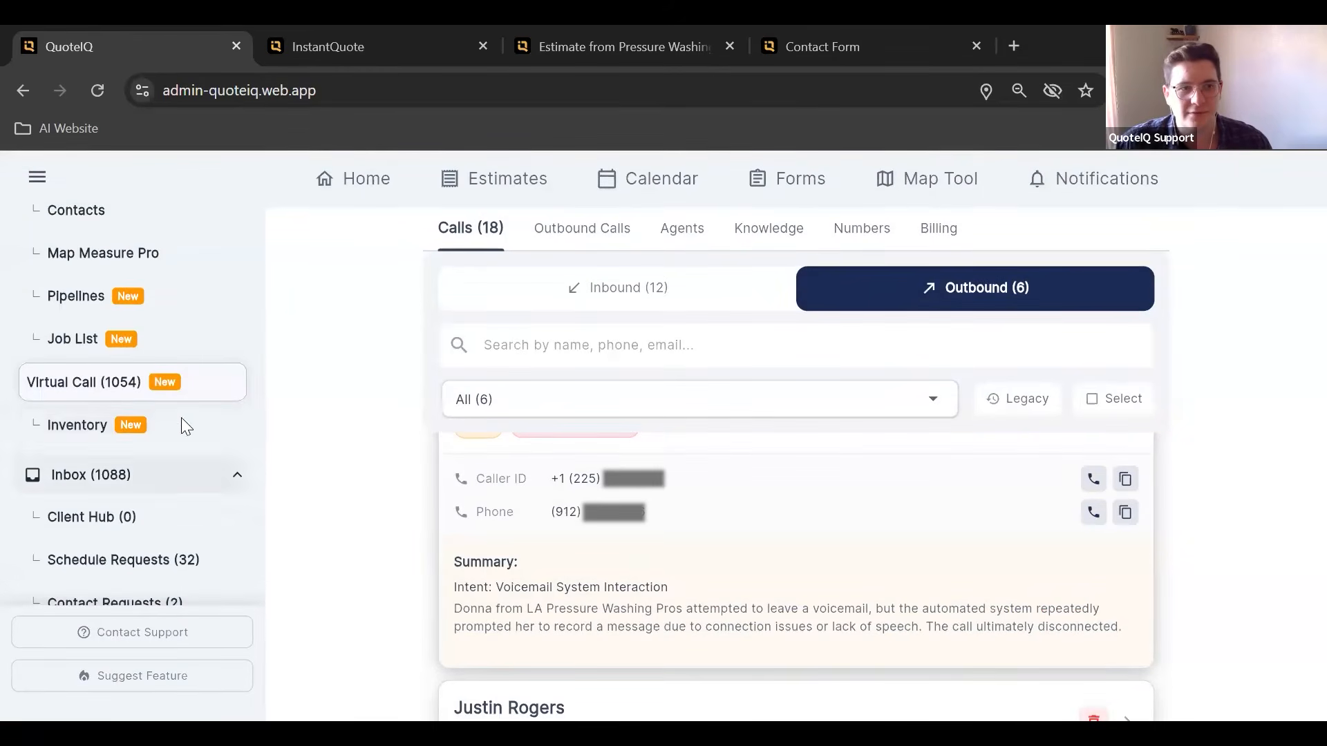
- Open the Automation Campaigns page in the Marketing section
scroll(173, 415, "down", 5)
left_click(145, 411)
scroll(154, 418, "down", 2)
left_click(153, 419)
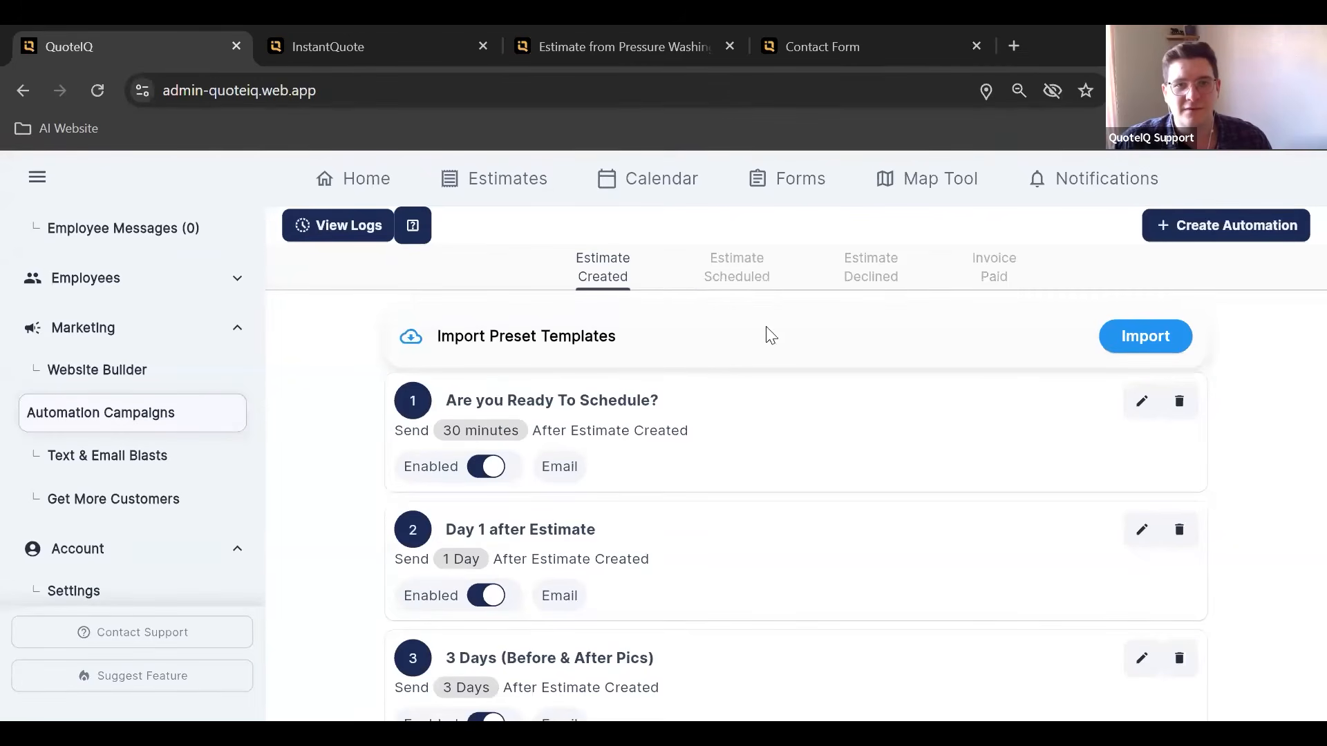
- Review the automations for the Estimate Scheduled, Estimate Declined and Invoice Paid triggers, and return to the Estimate Created automations
left_click(751, 280)
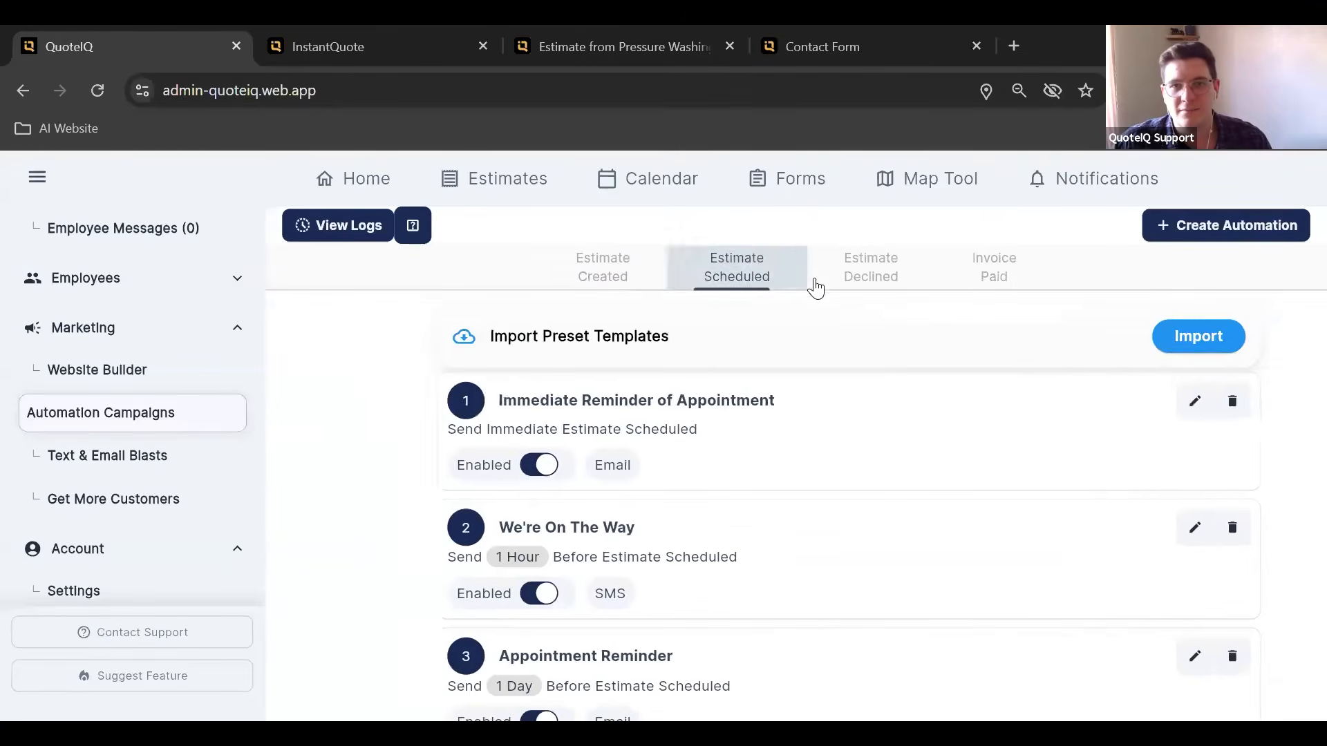
left_click(860, 277)
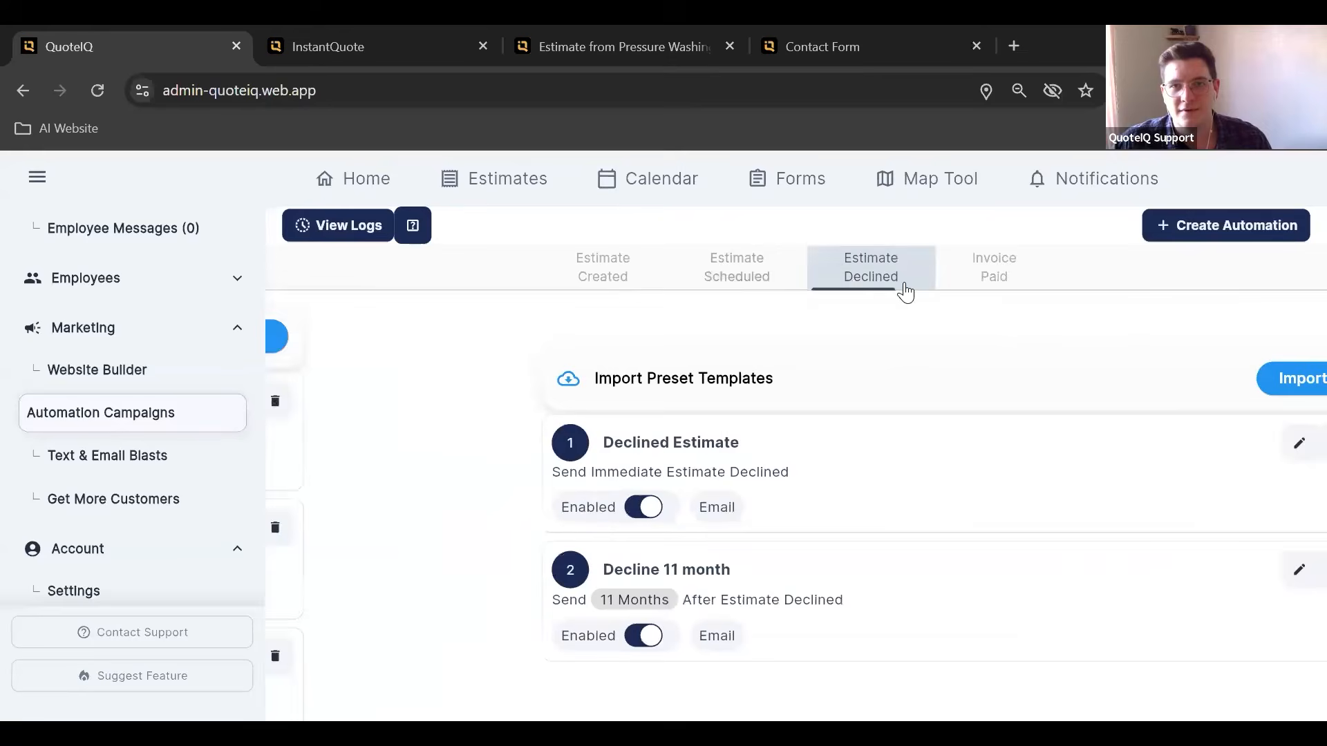
left_click(989, 278)
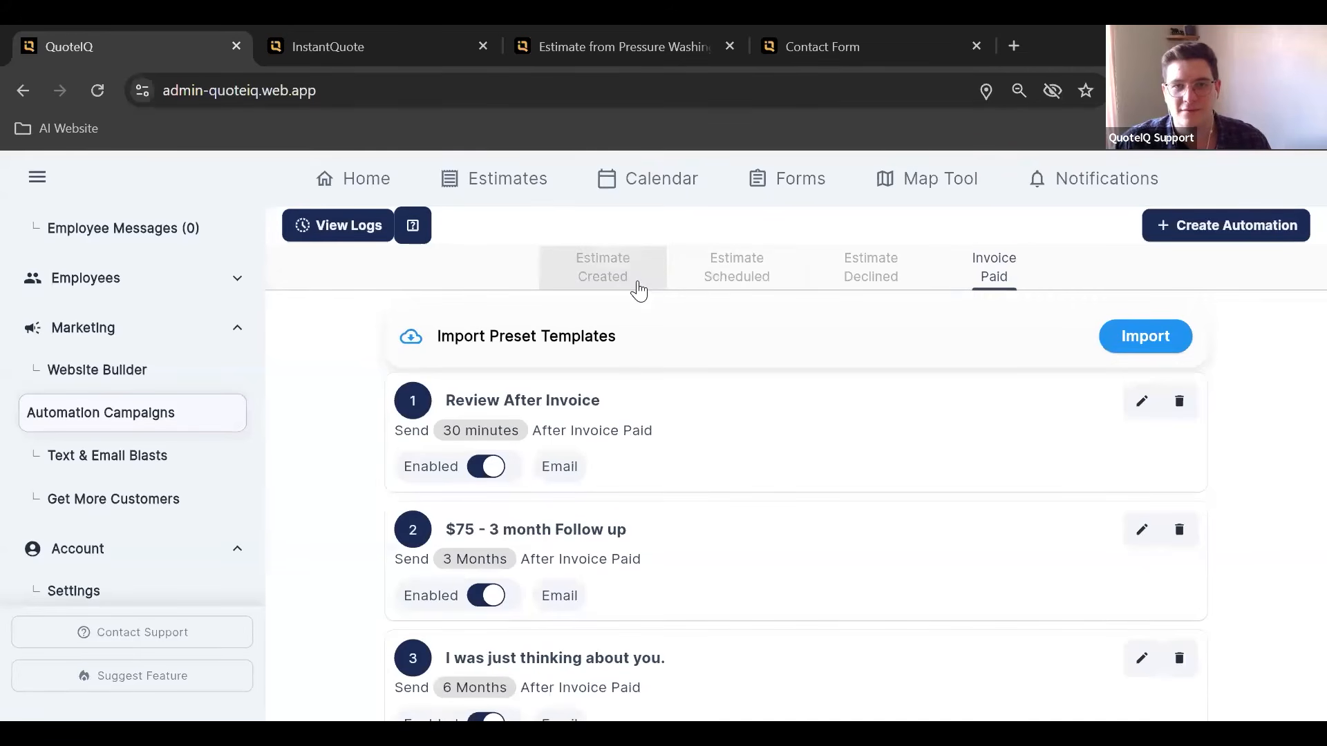
left_click(749, 272)
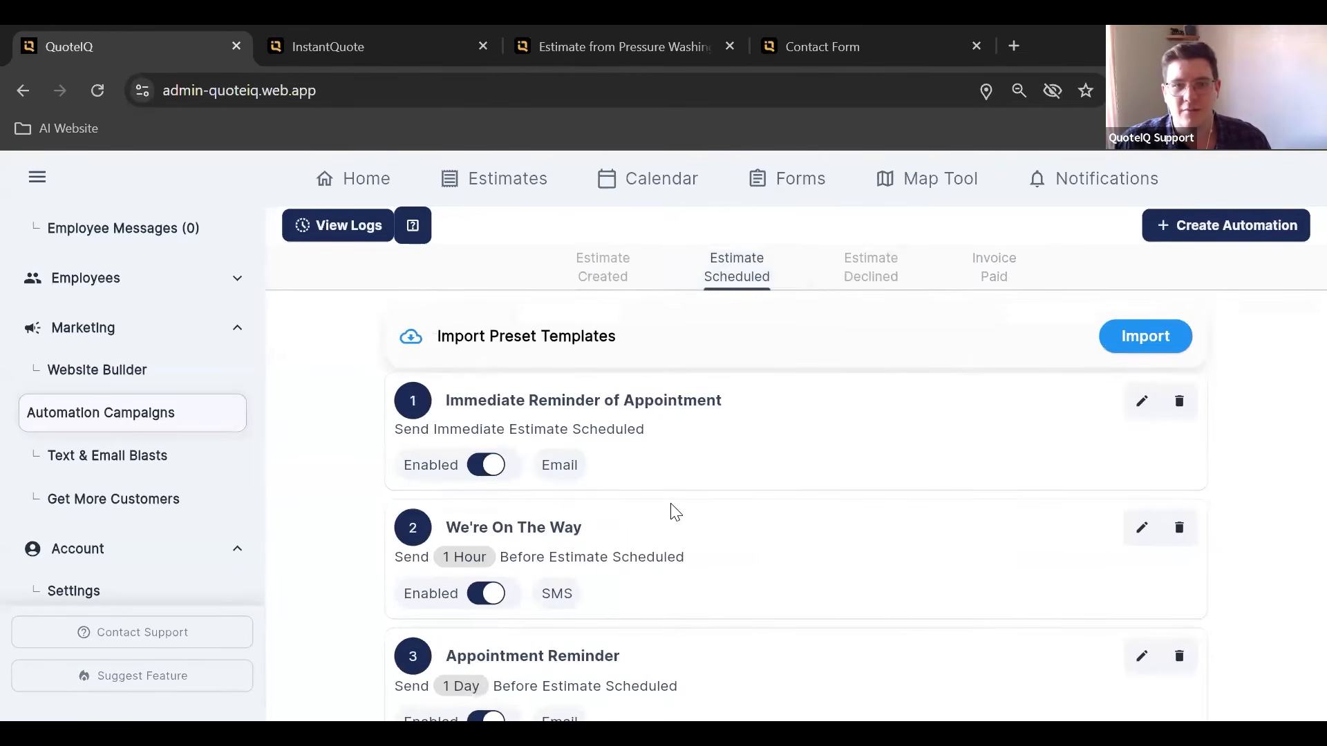
left_click(621, 271)
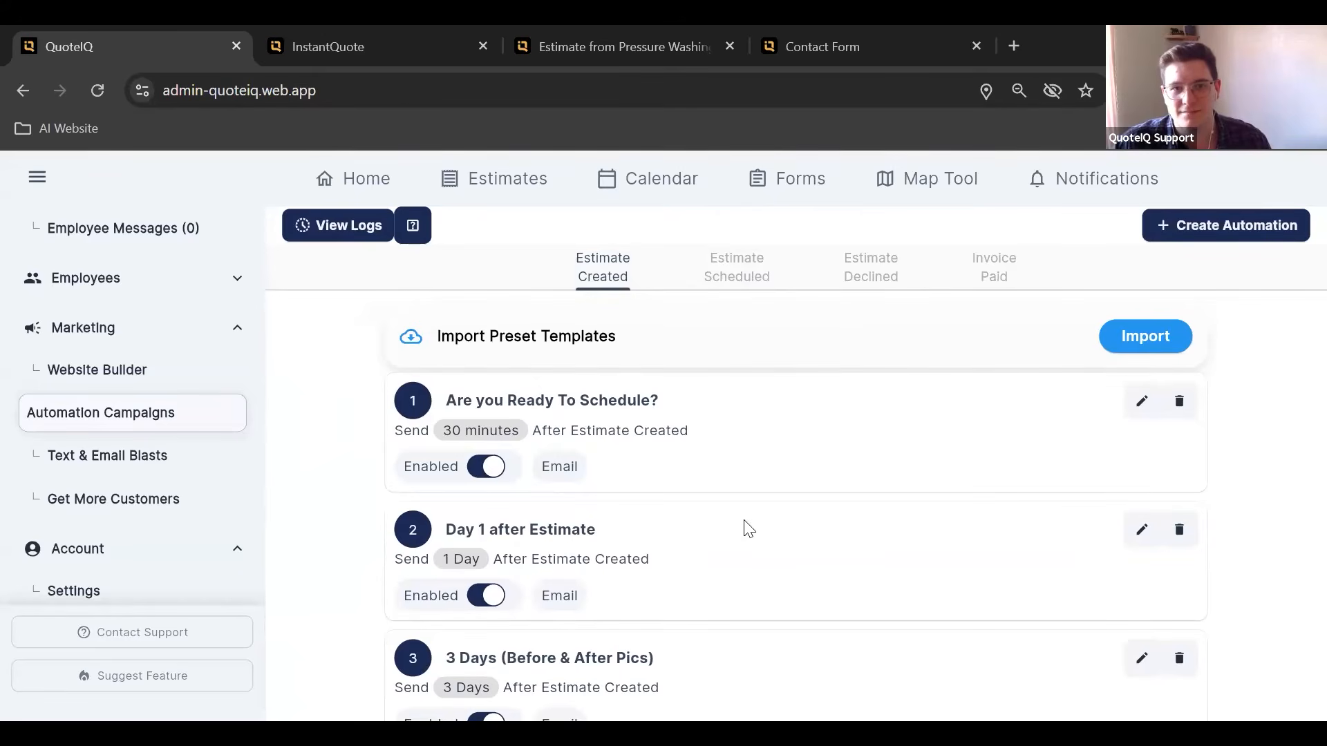
left_click(989, 291)
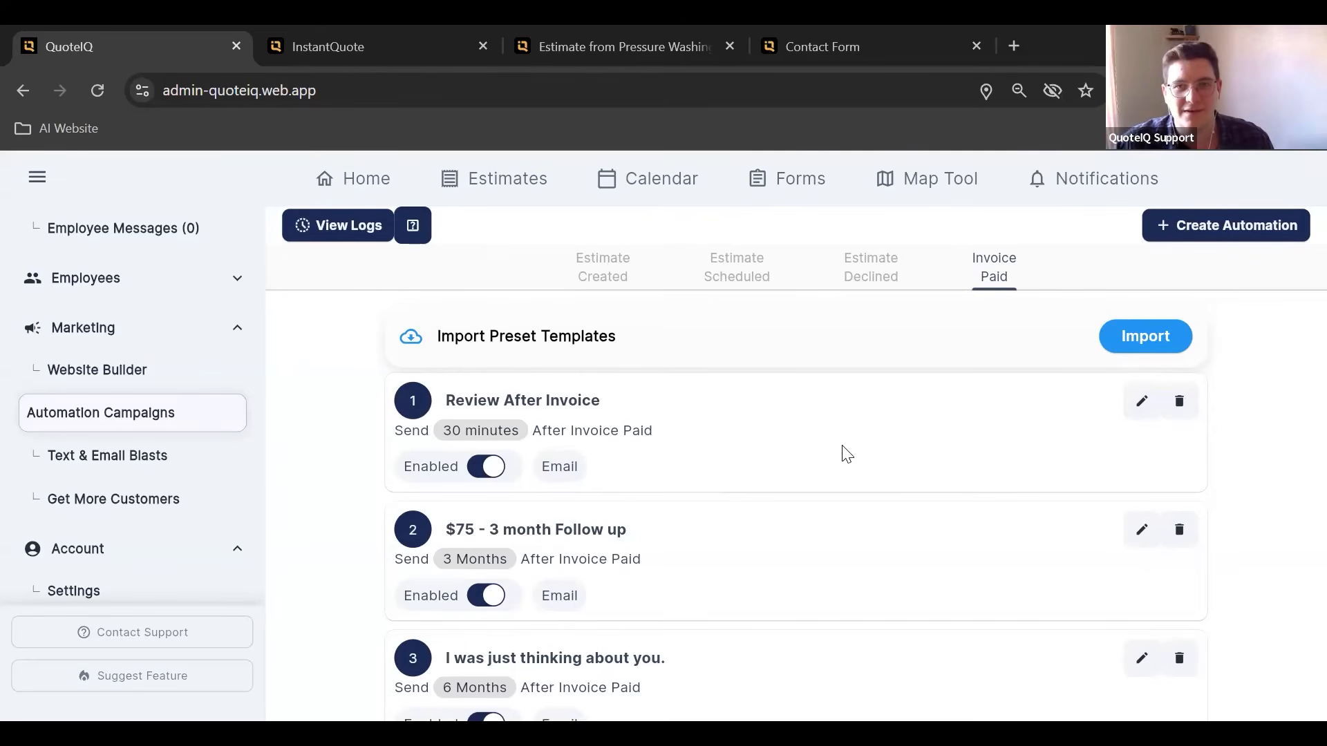
left_click(602, 266)
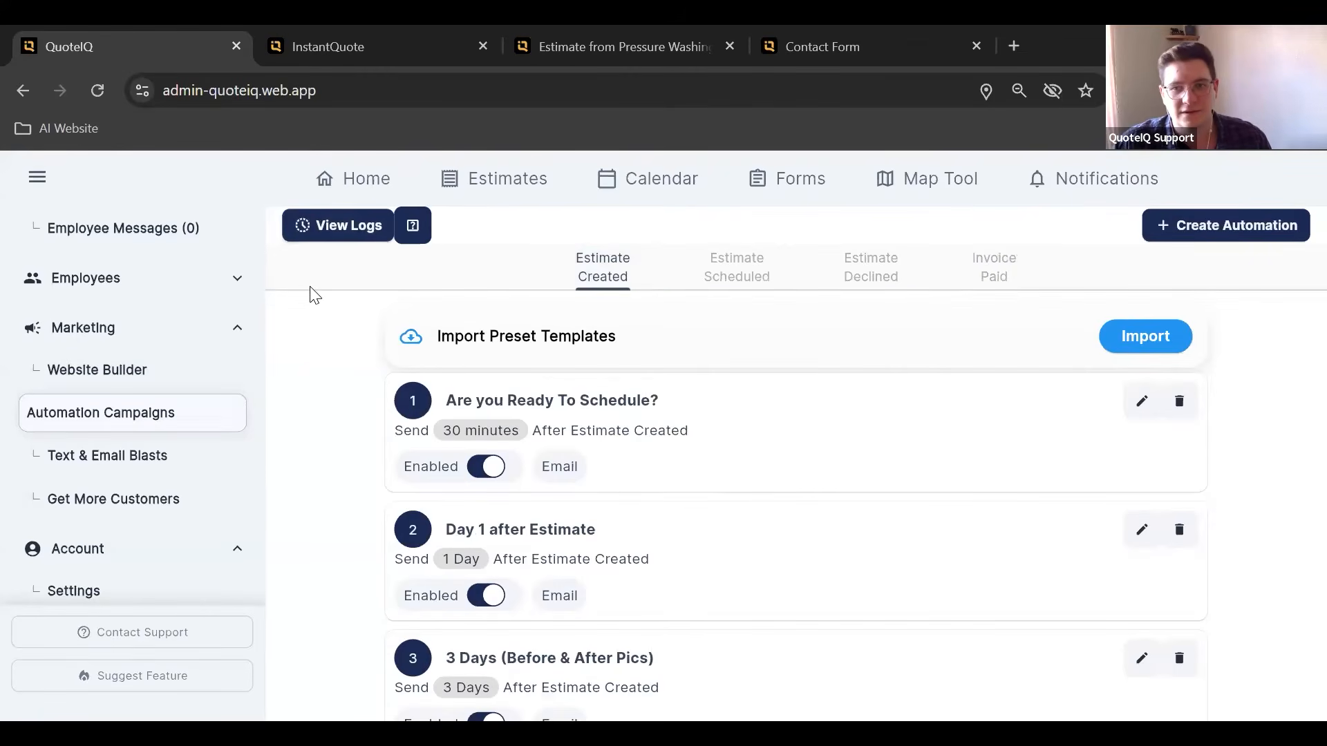
left_click(1140, 658)
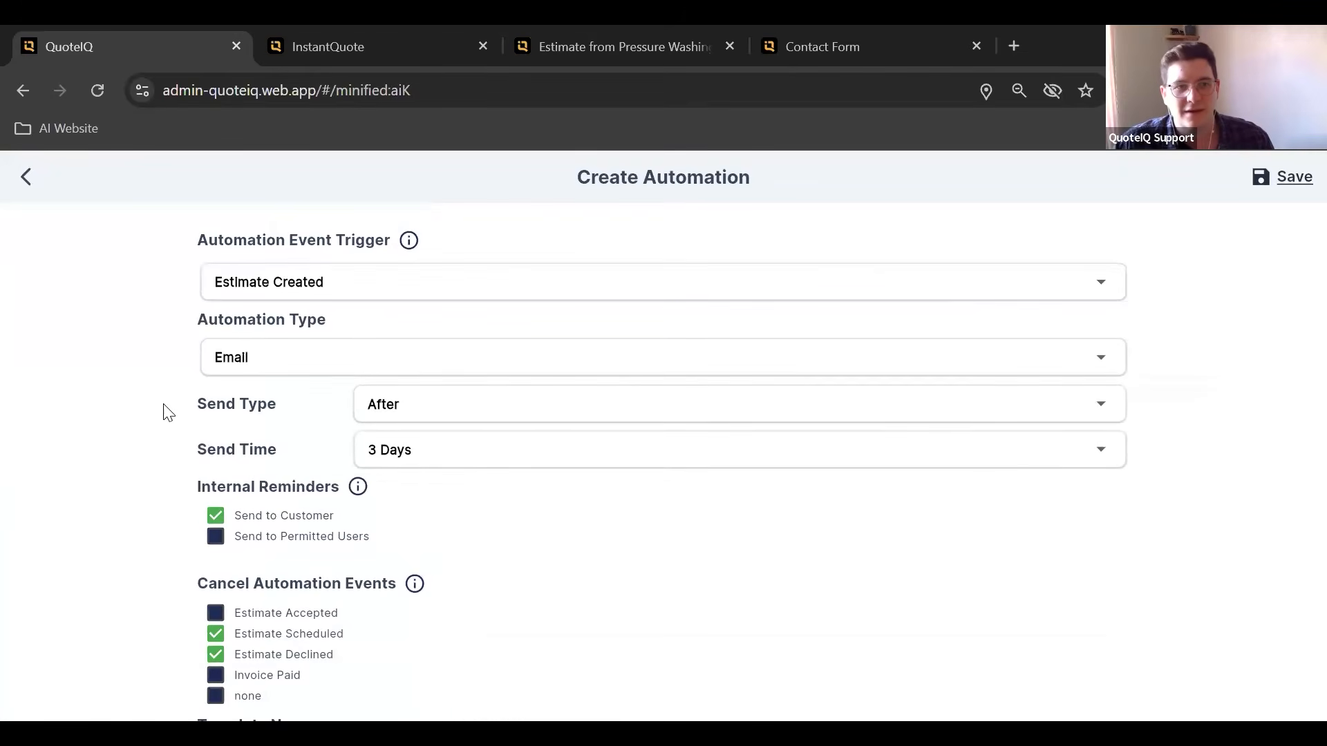
scroll(188, 382, "down", 1)
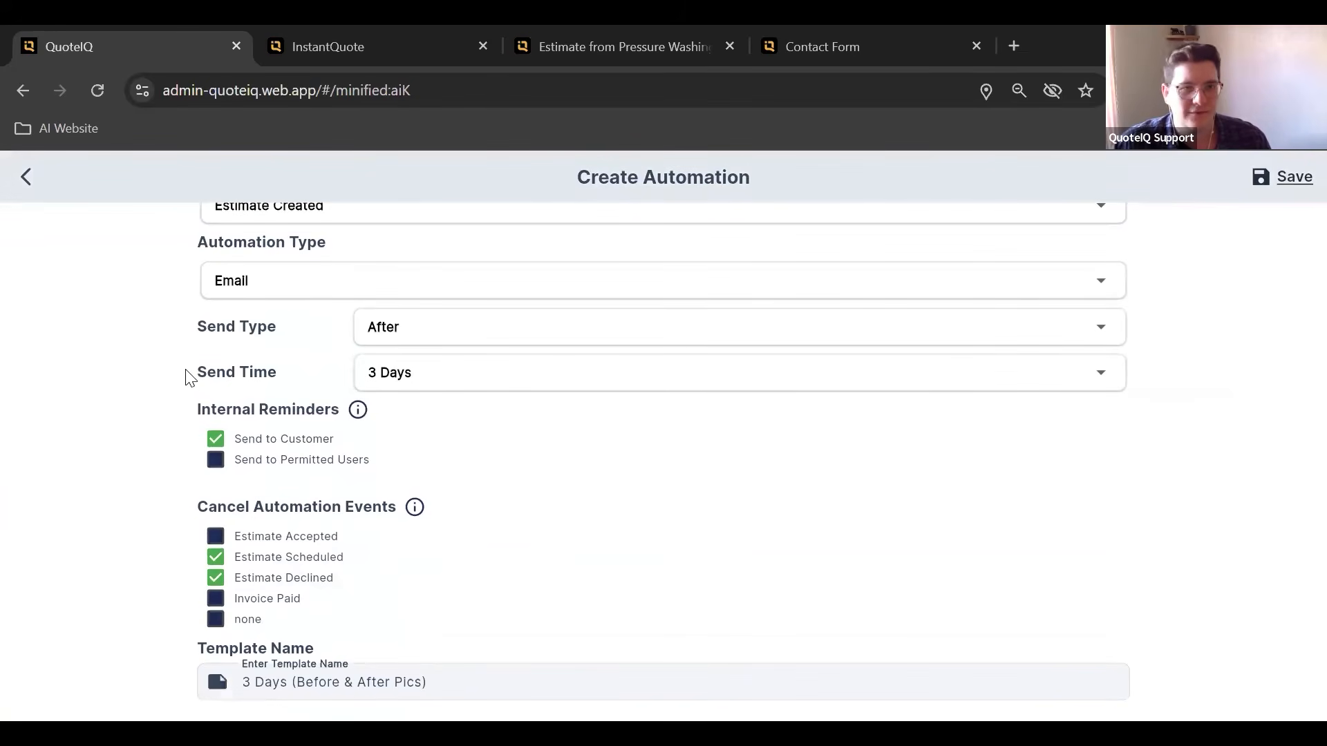
scroll(188, 369, "down", 8)
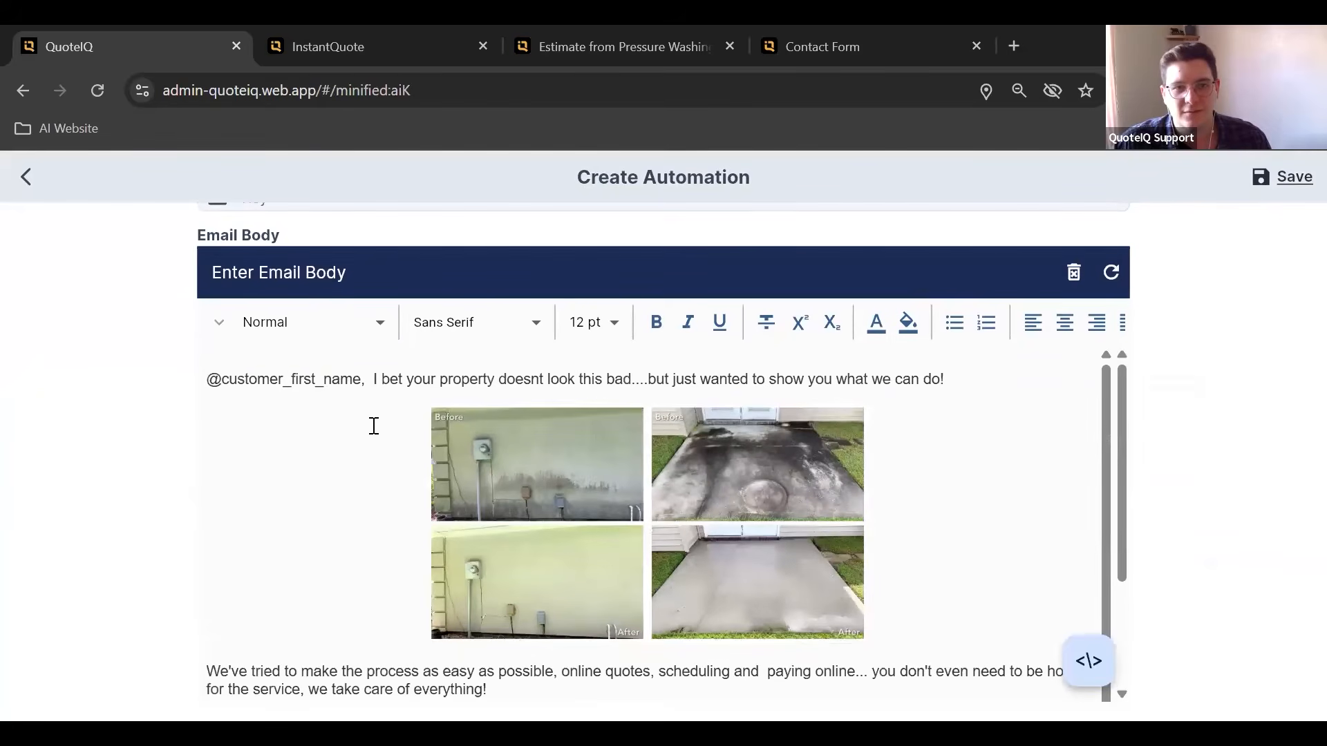
left_click(364, 379)
left_click_drag(268, 379, 187, 385)
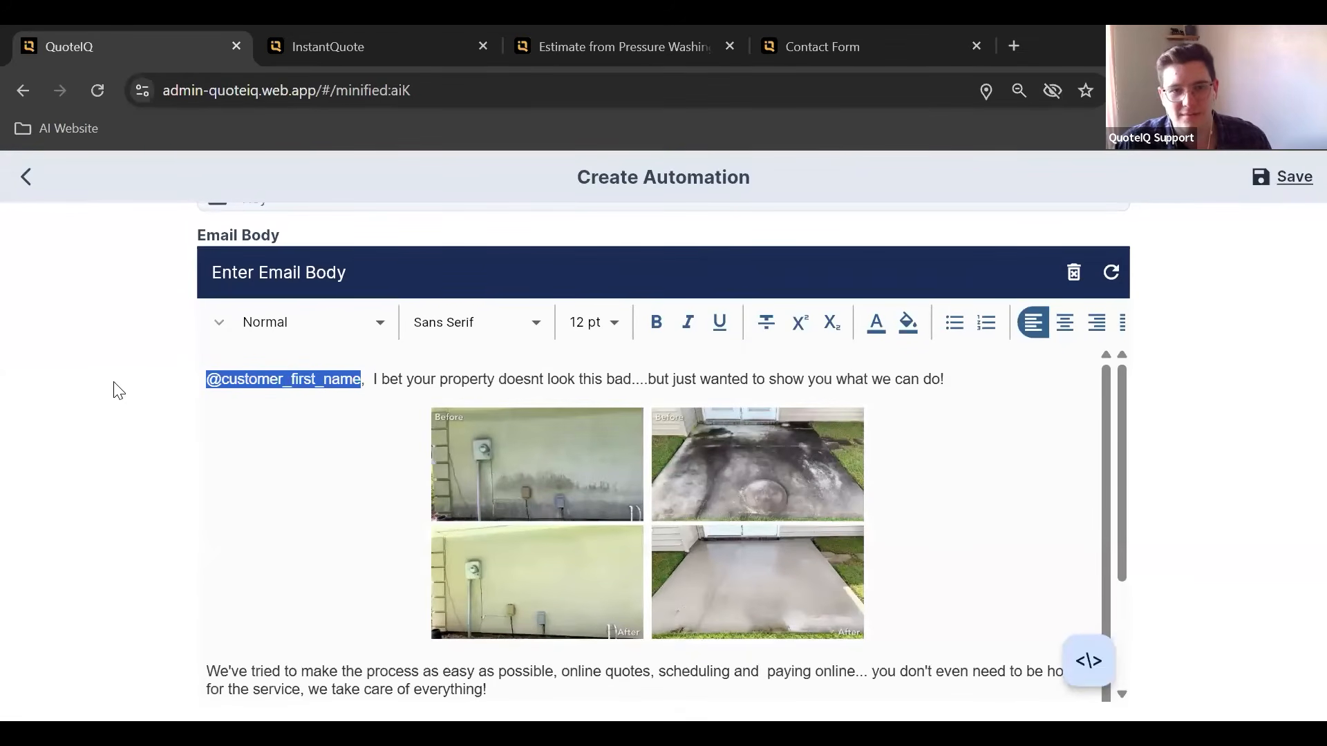
left_click(299, 453)
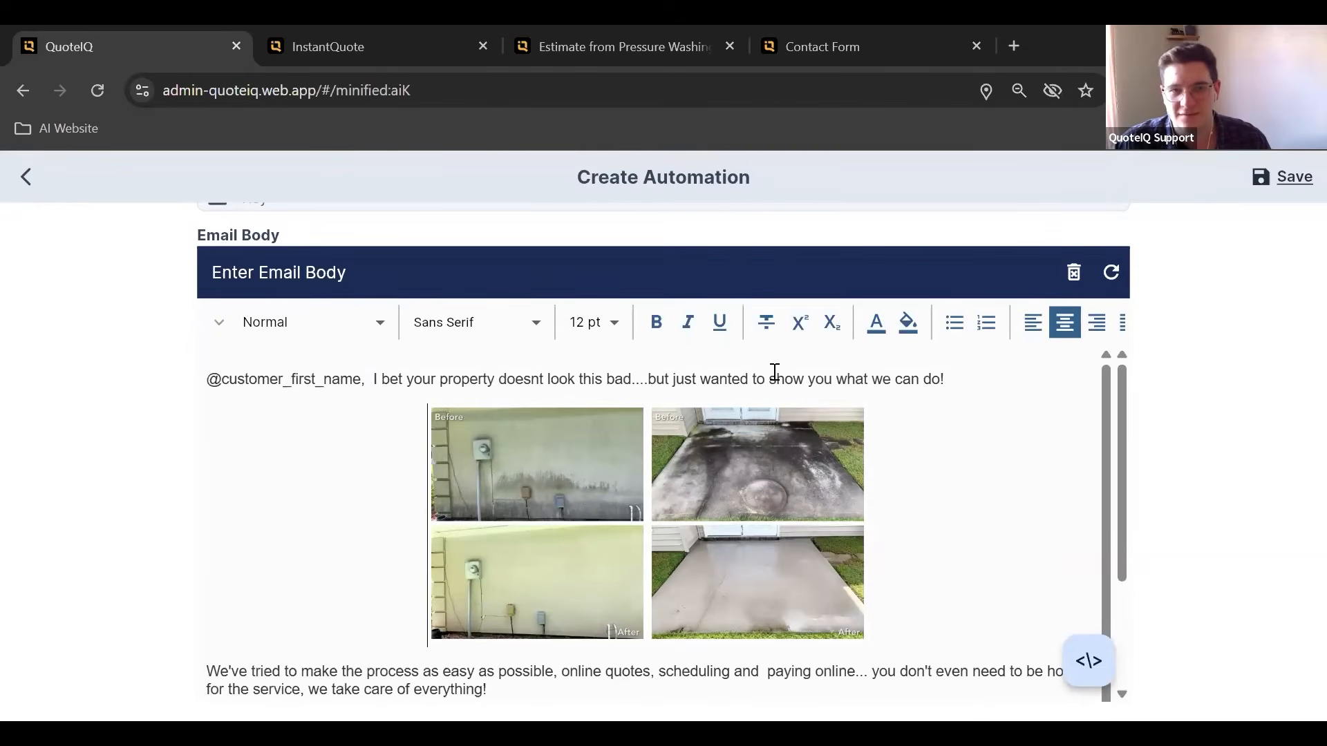
left_click(26, 177)
- Open Text & Email Blasts, view its contact lists, and return to the campaigns overview
left_click(131, 452)
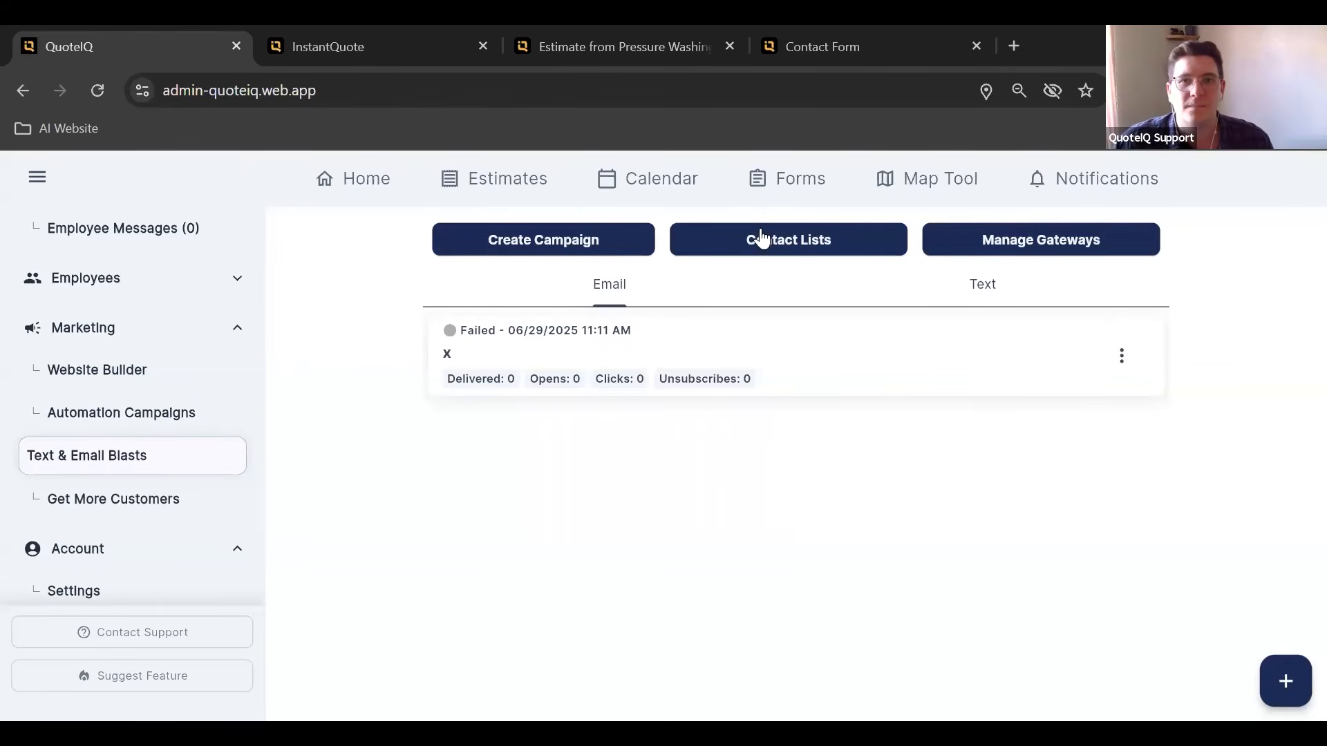
left_click(804, 248)
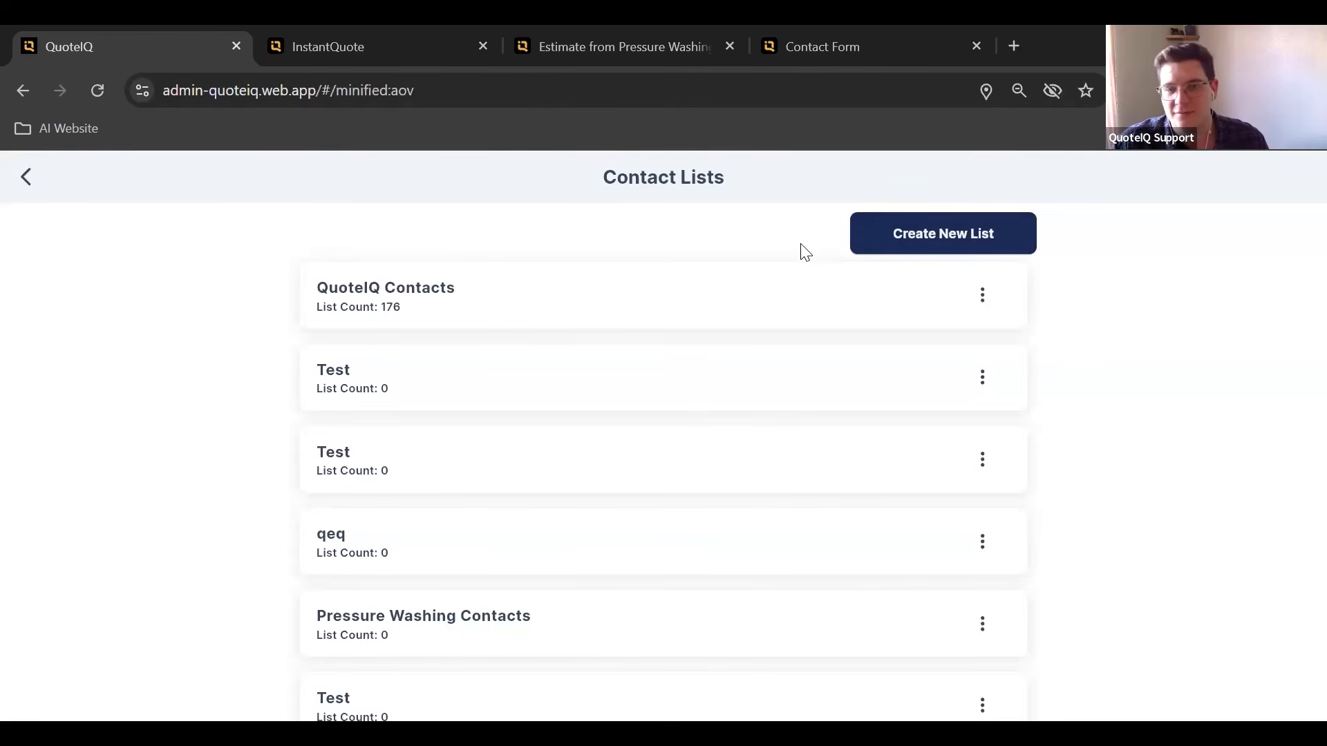
left_click(25, 176)
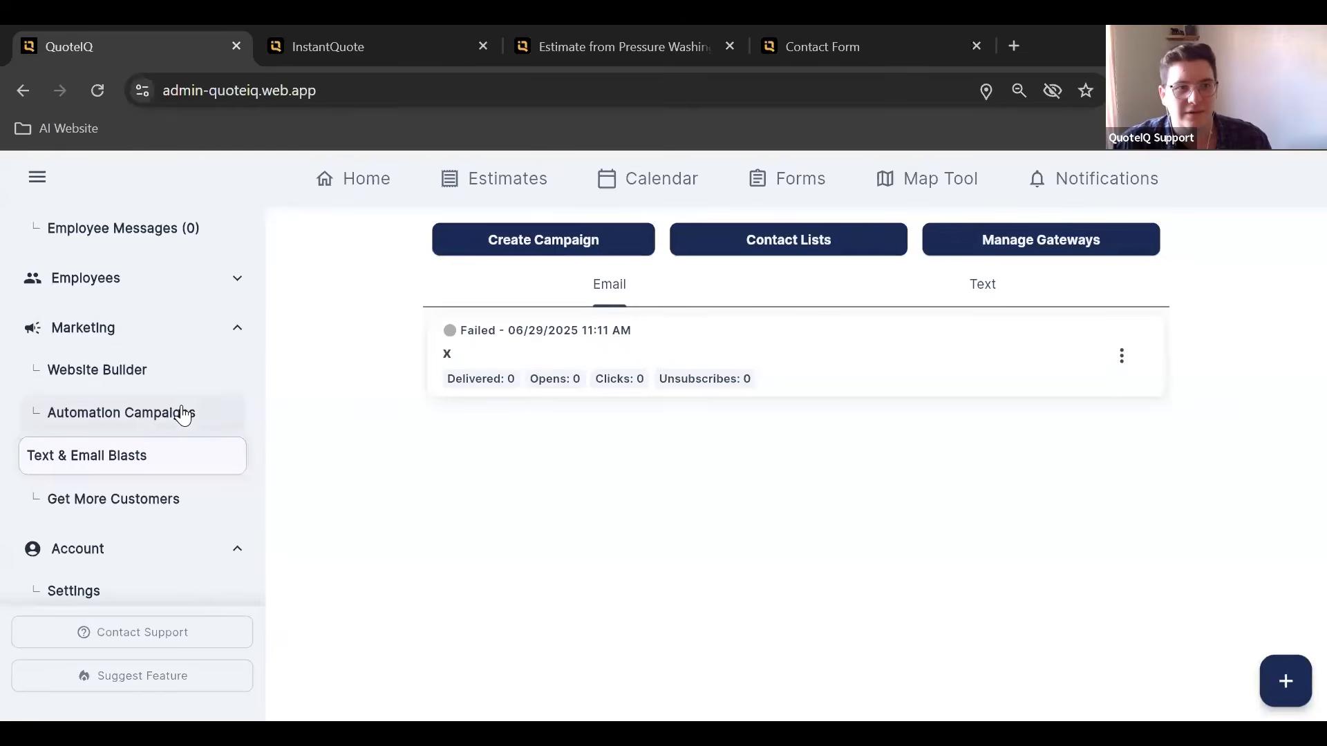
- Open the Employees list and view the action choices for the Custom-role employee with the $20.50 hourly rate without choosing one
scroll(173, 414, "up", 1)
left_click(170, 366)
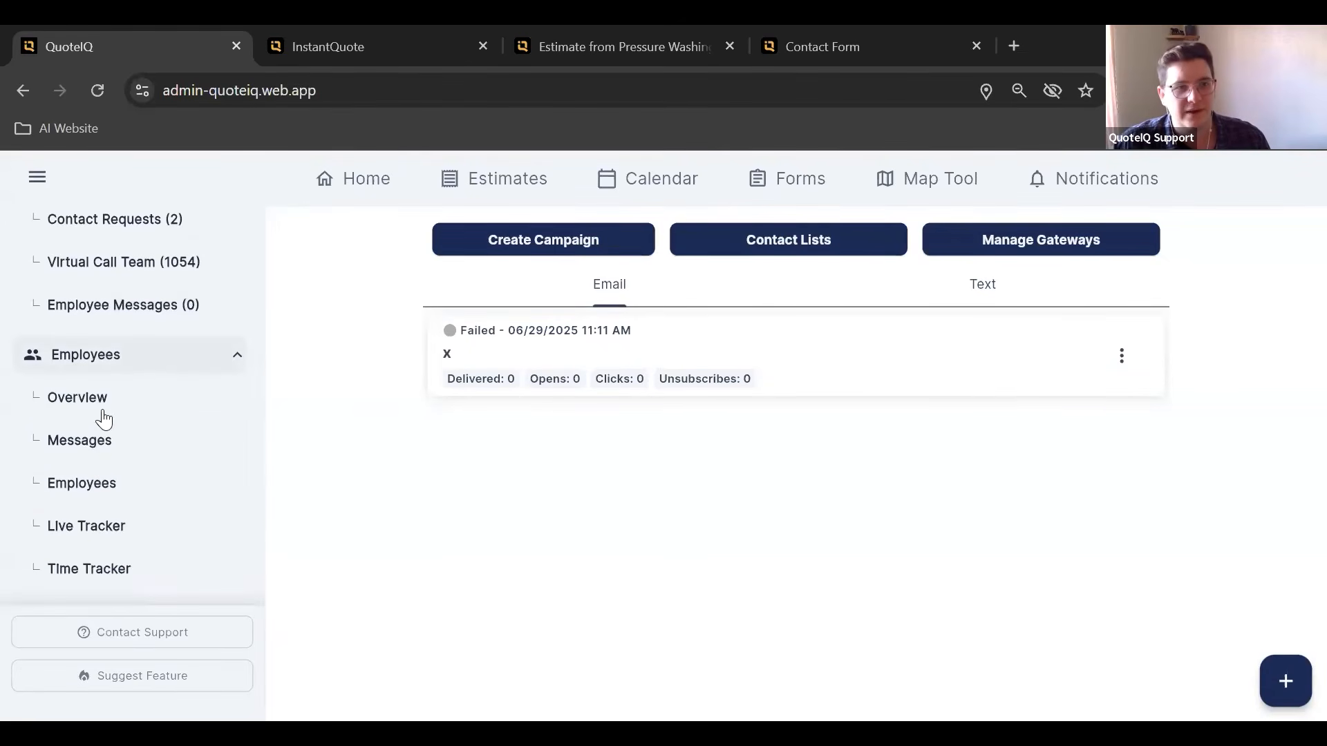
scroll(90, 393, "down", 1)
left_click(76, 407)
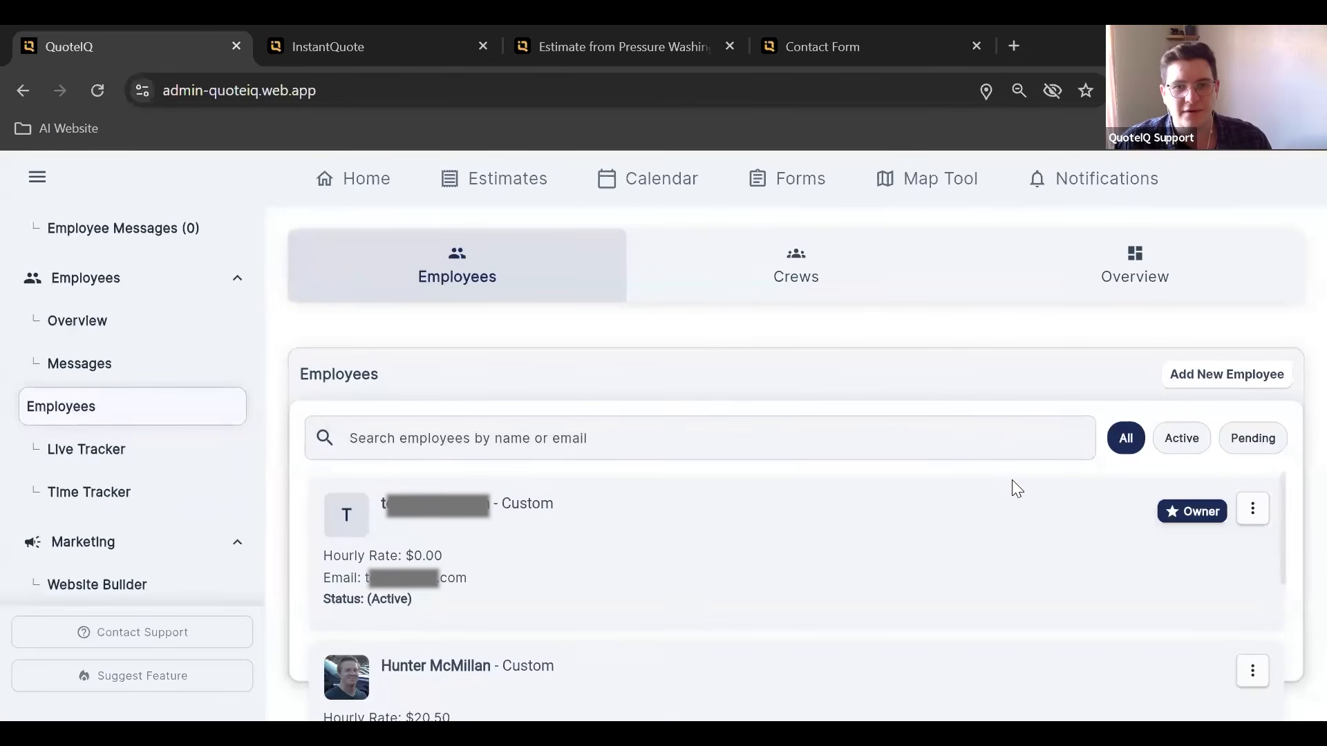
scroll(1012, 486, "down", 1)
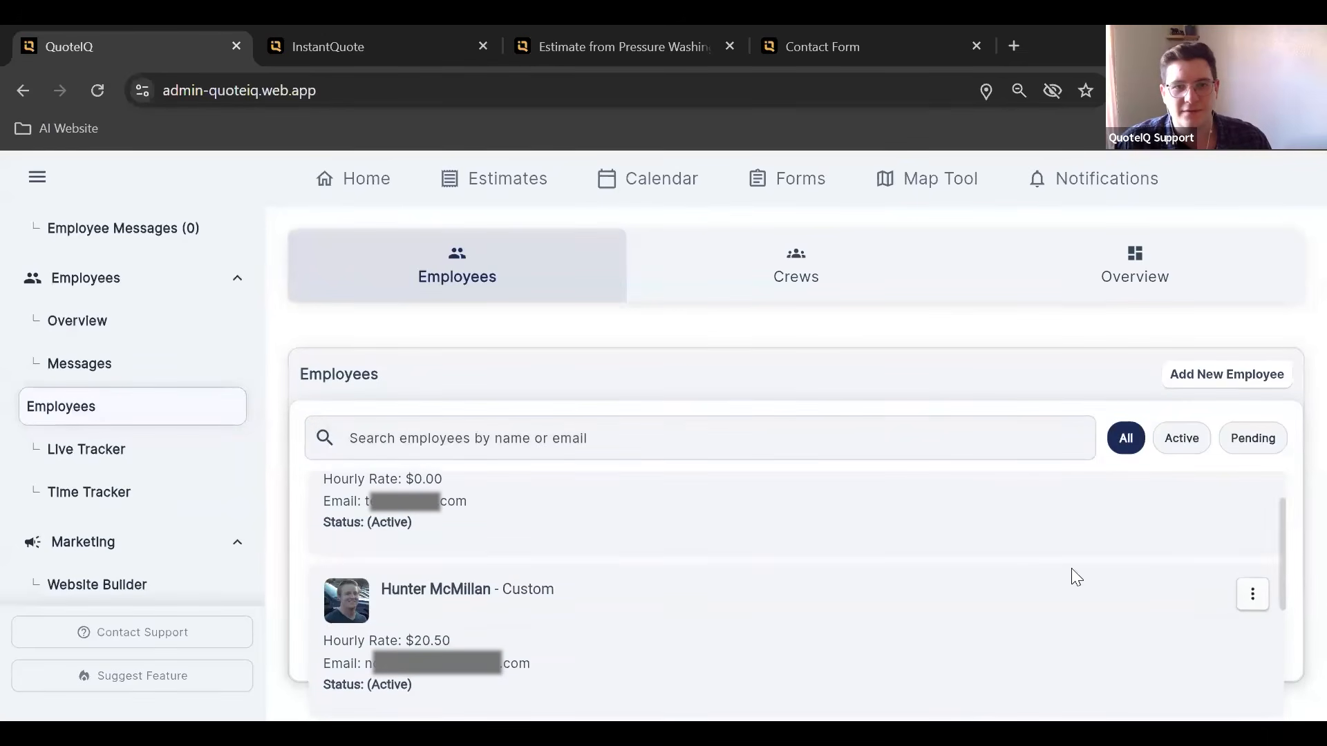
left_click(1254, 595)
left_click(1173, 558)
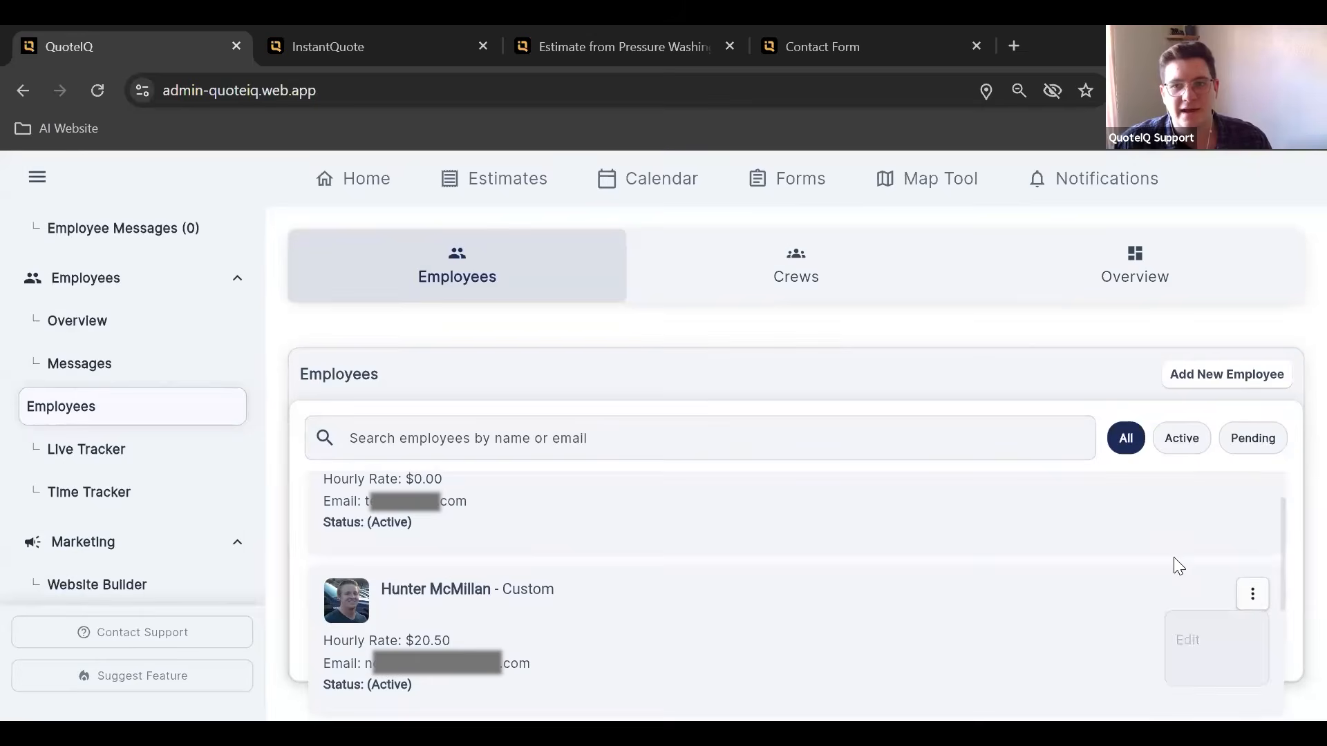
- Open the Limited-role employee for editing and expand the Calendar Screen permissions
scroll(1173, 560, "down", 2)
left_click(1253, 607)
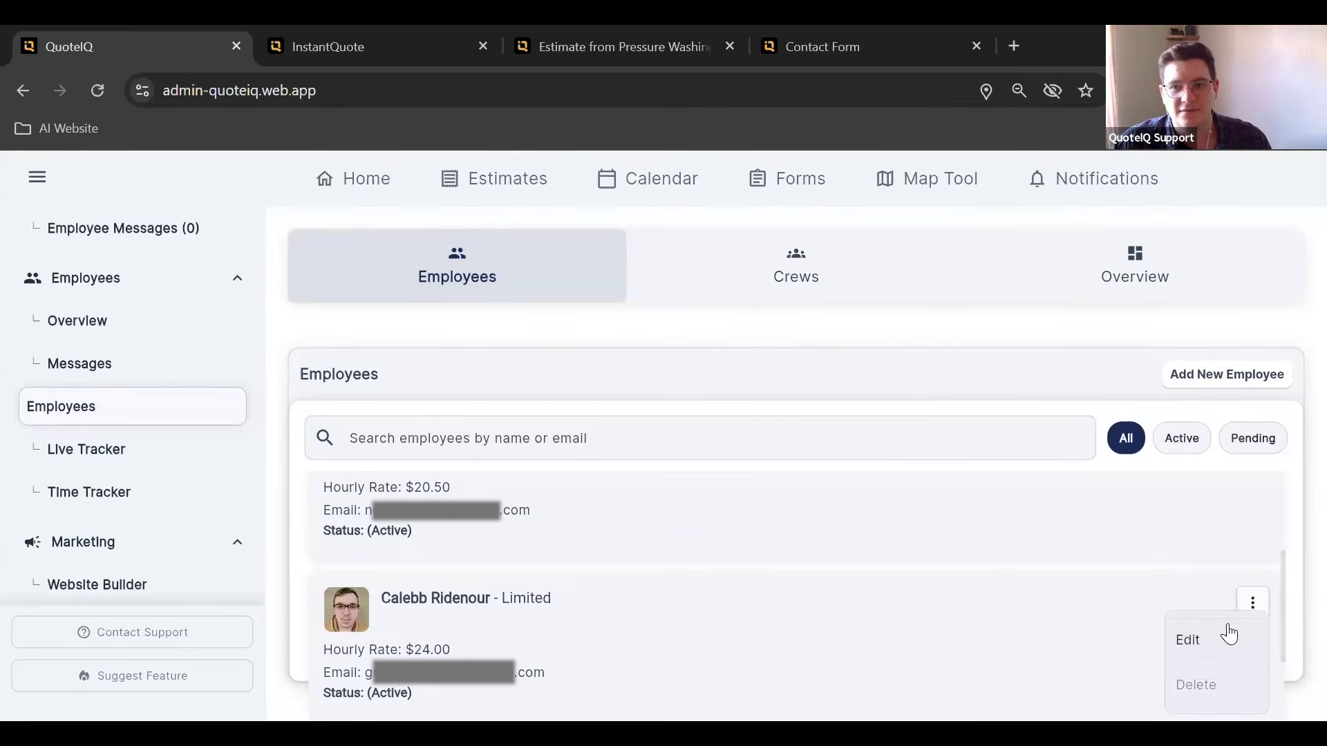
left_click(1226, 628)
scroll(614, 419, "down", 7)
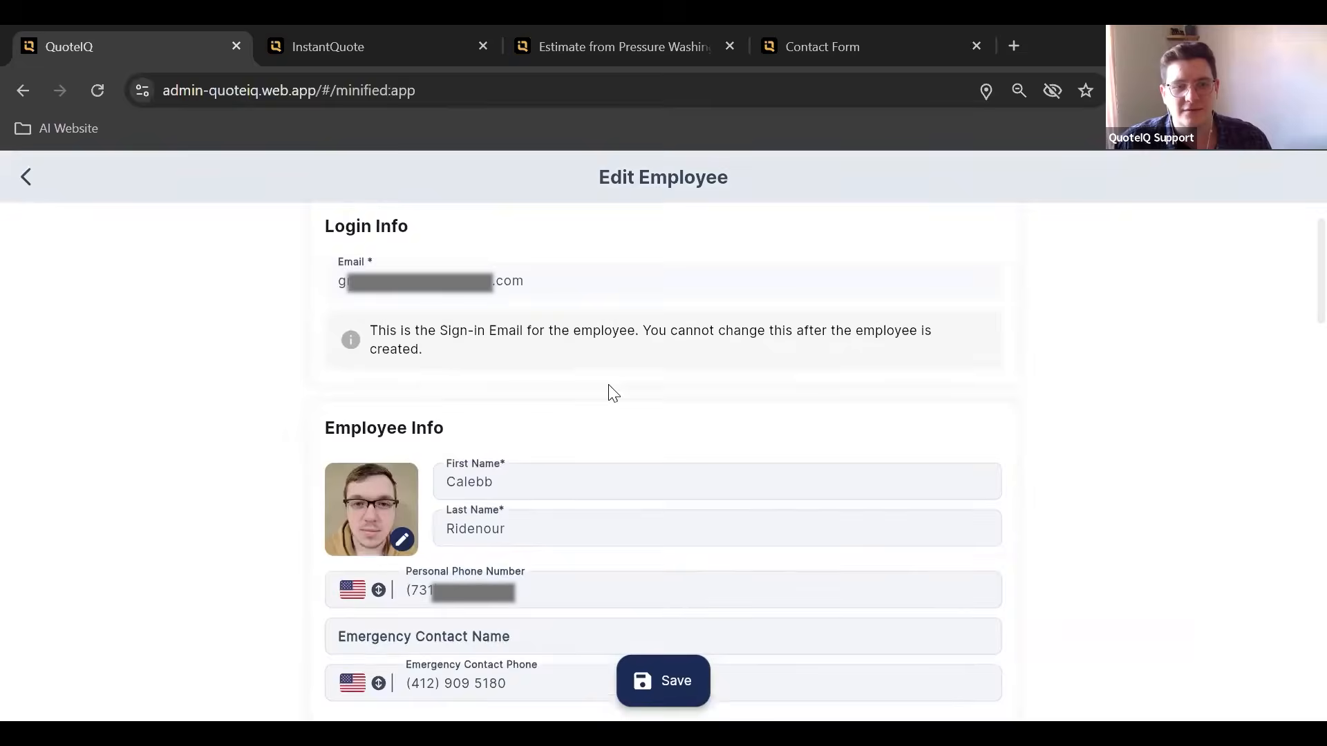
scroll(617, 376, "down", 3)
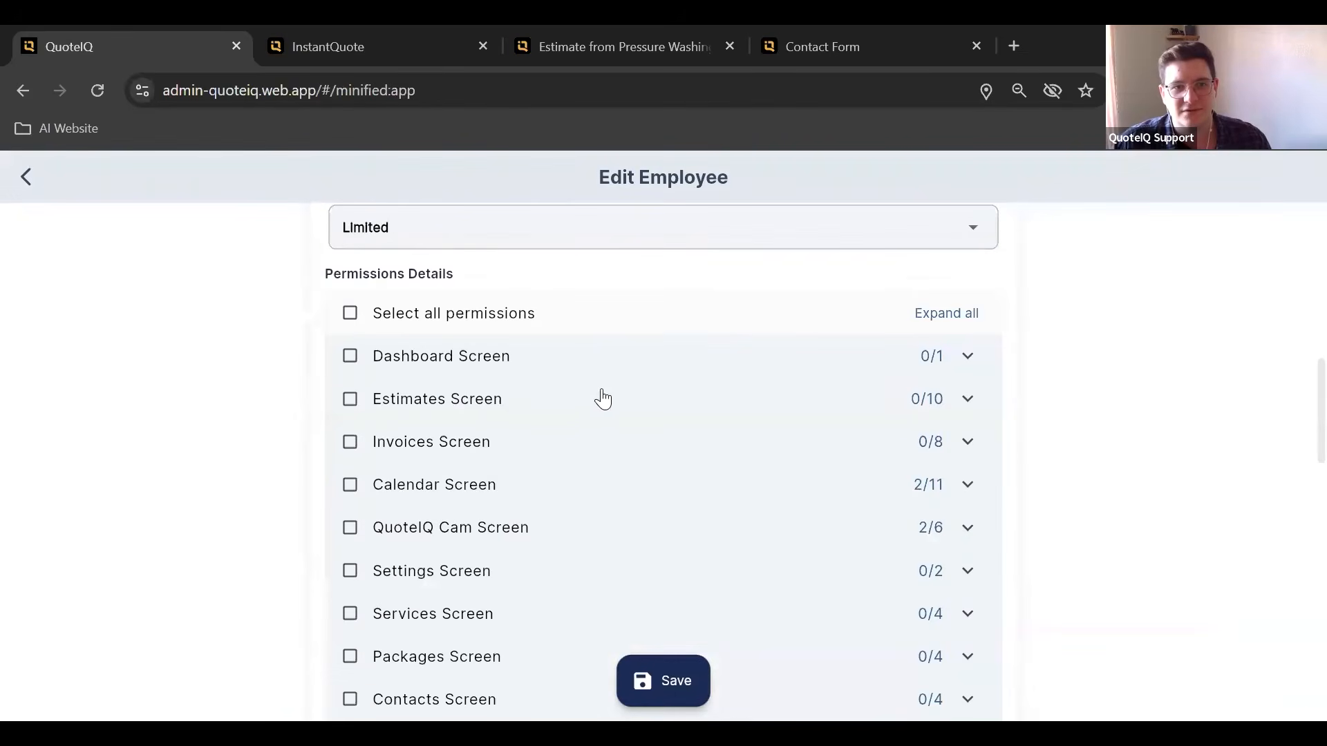
left_click(466, 484)
scroll(456, 458, "down", 1)
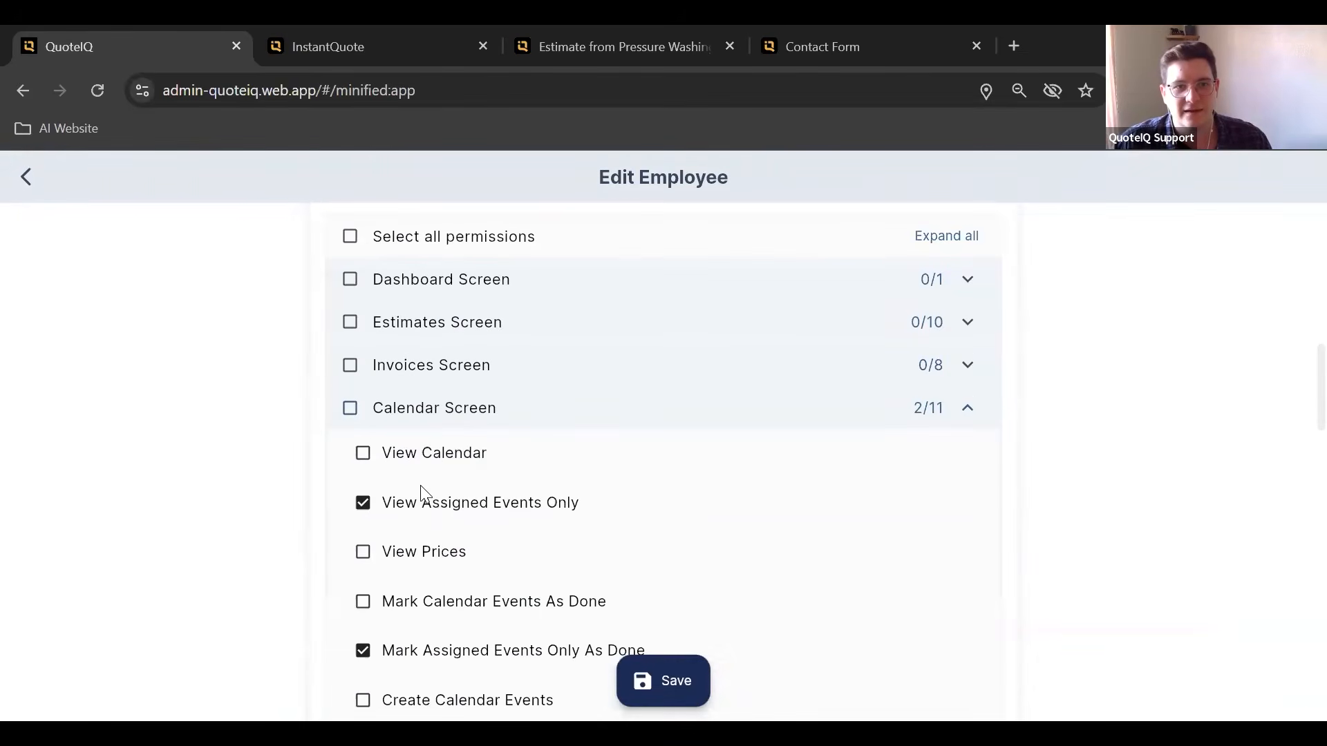
- Try enabling the View Prices calendar permission, clear it again, and leave the employee editor without saving
scroll(424, 486, "down", 1)
left_click(365, 479)
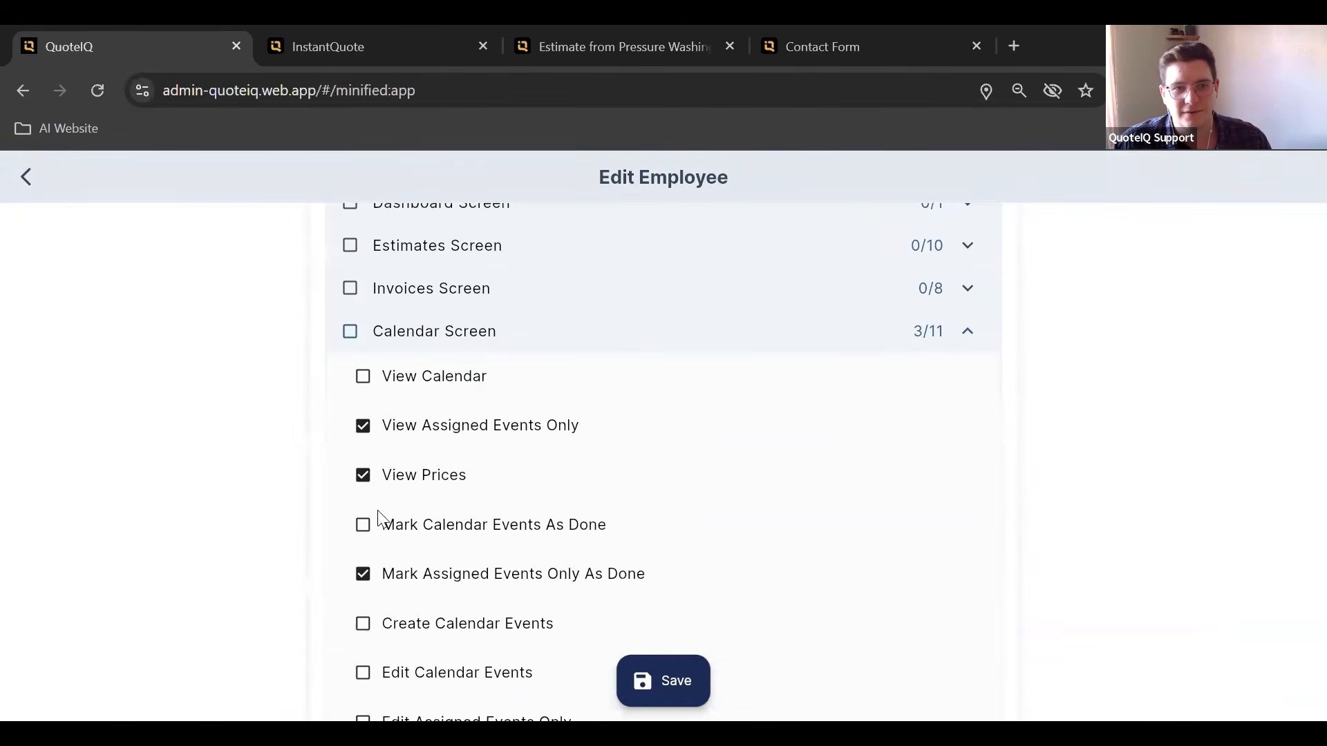
left_click(368, 479)
scroll(575, 542, "up", 10)
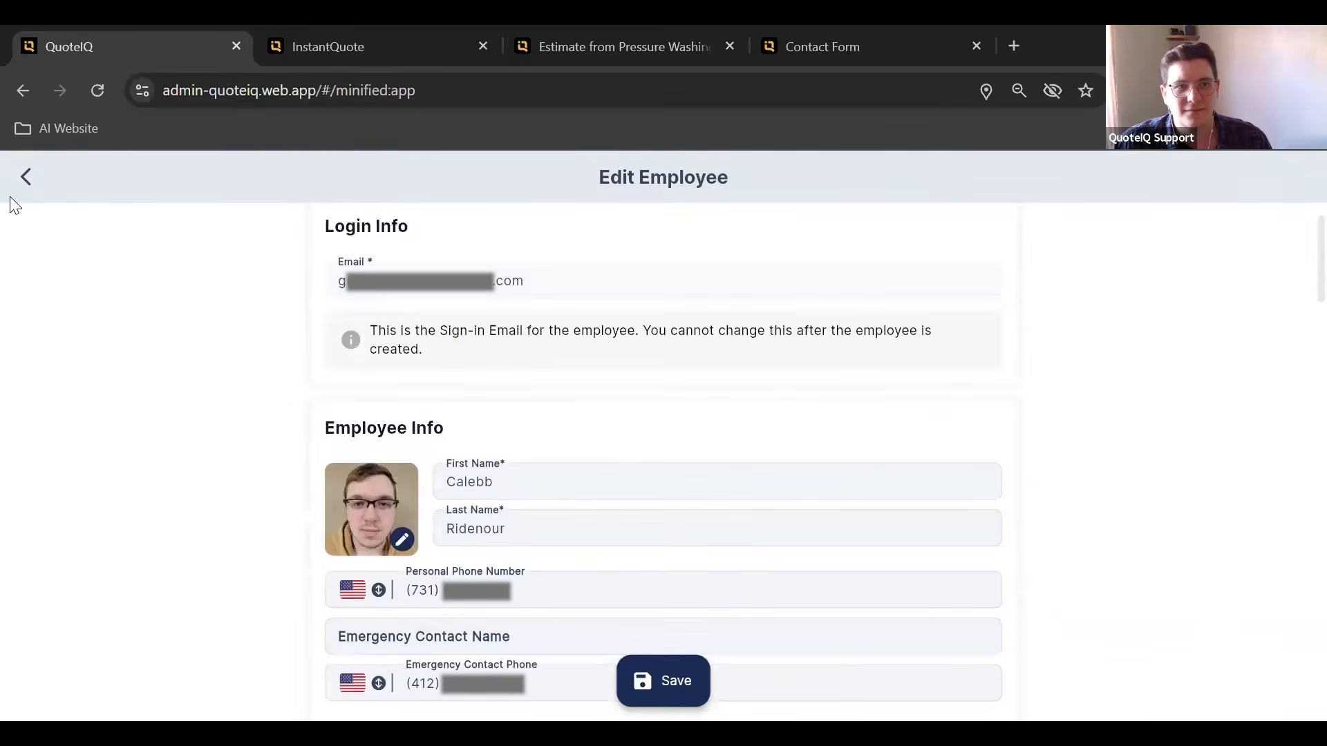
left_click(26, 177)
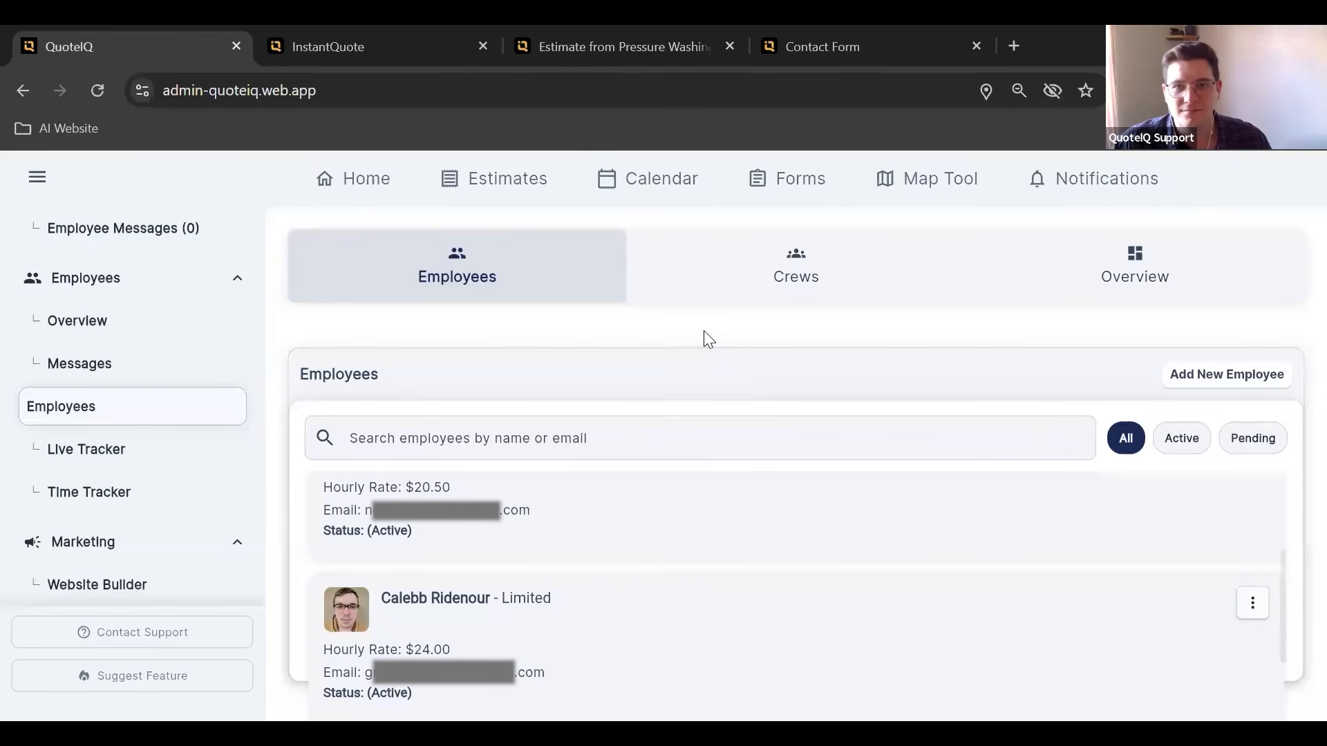
- View the list of employee crews and open the employee message channels
left_click(766, 295)
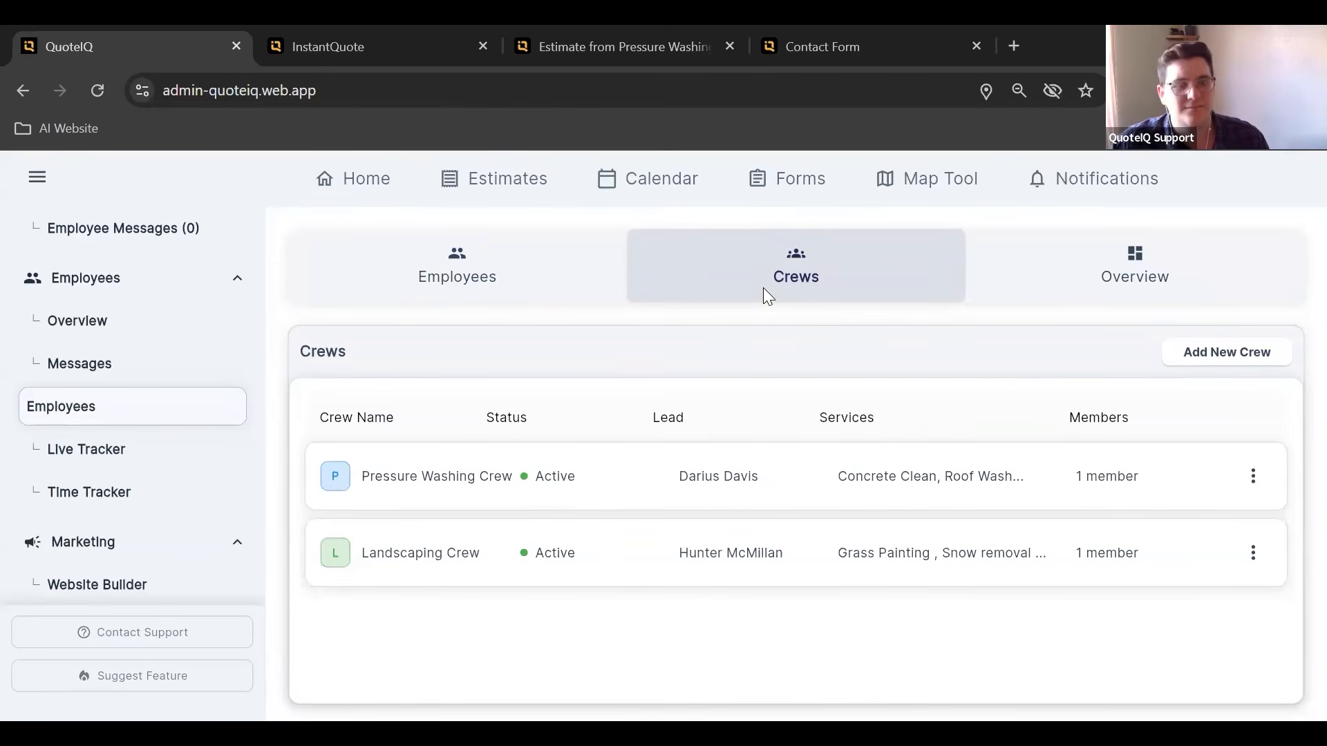
left_click(139, 366)
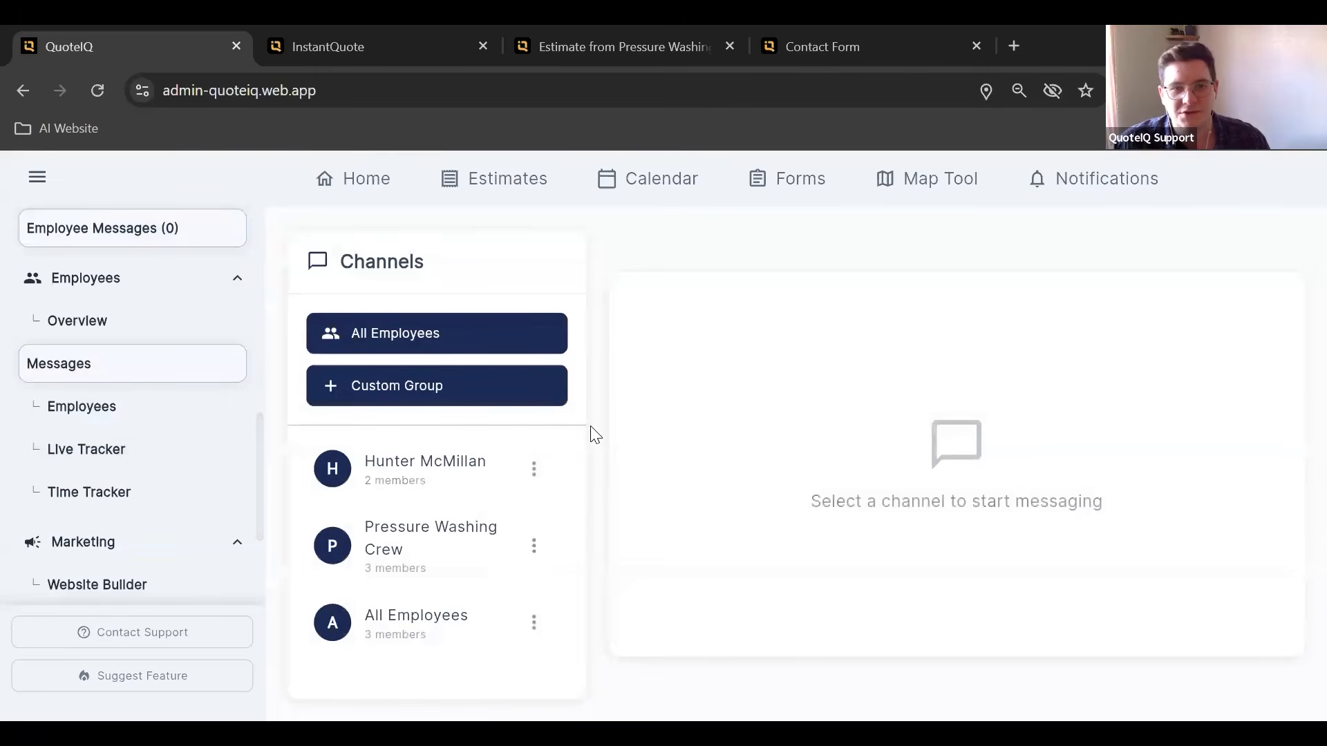
- View the two-member employee channel and the Pressure Washing Crew channel, and open the live crew tracker map
left_click(429, 464)
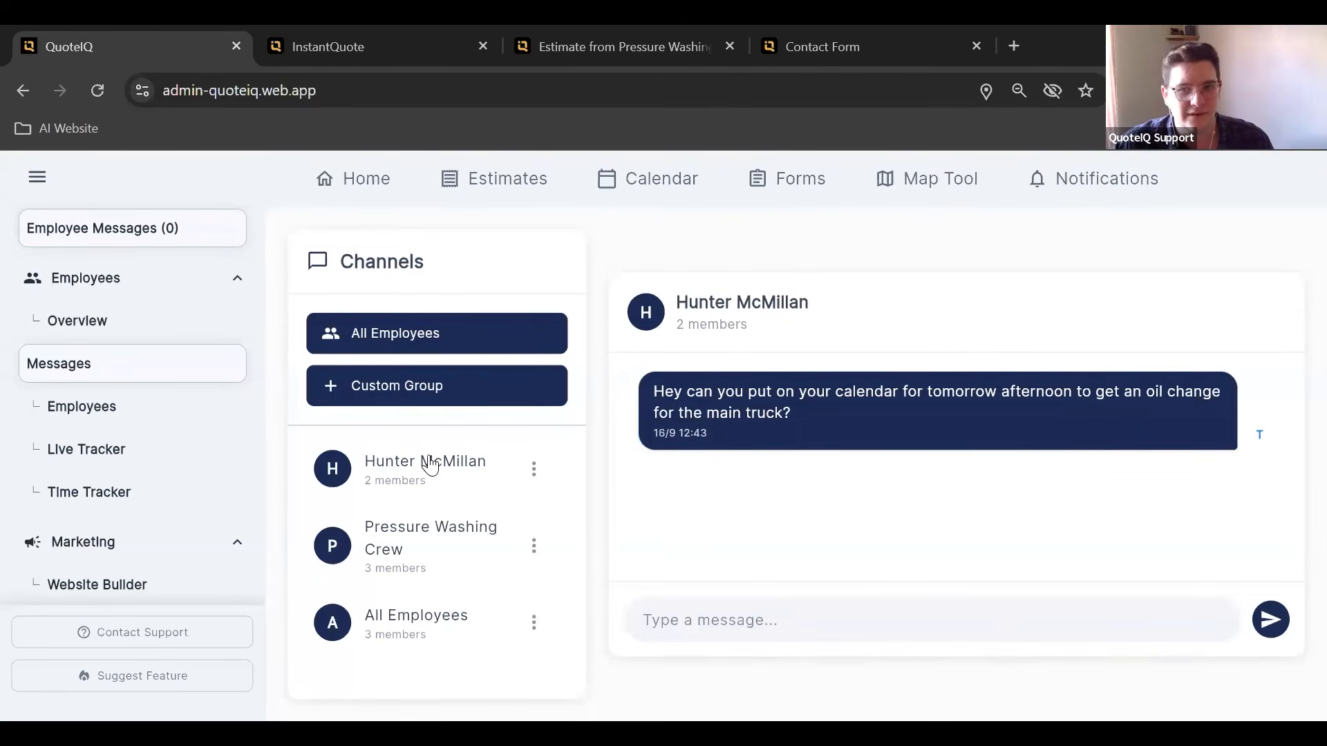
left_click(402, 563)
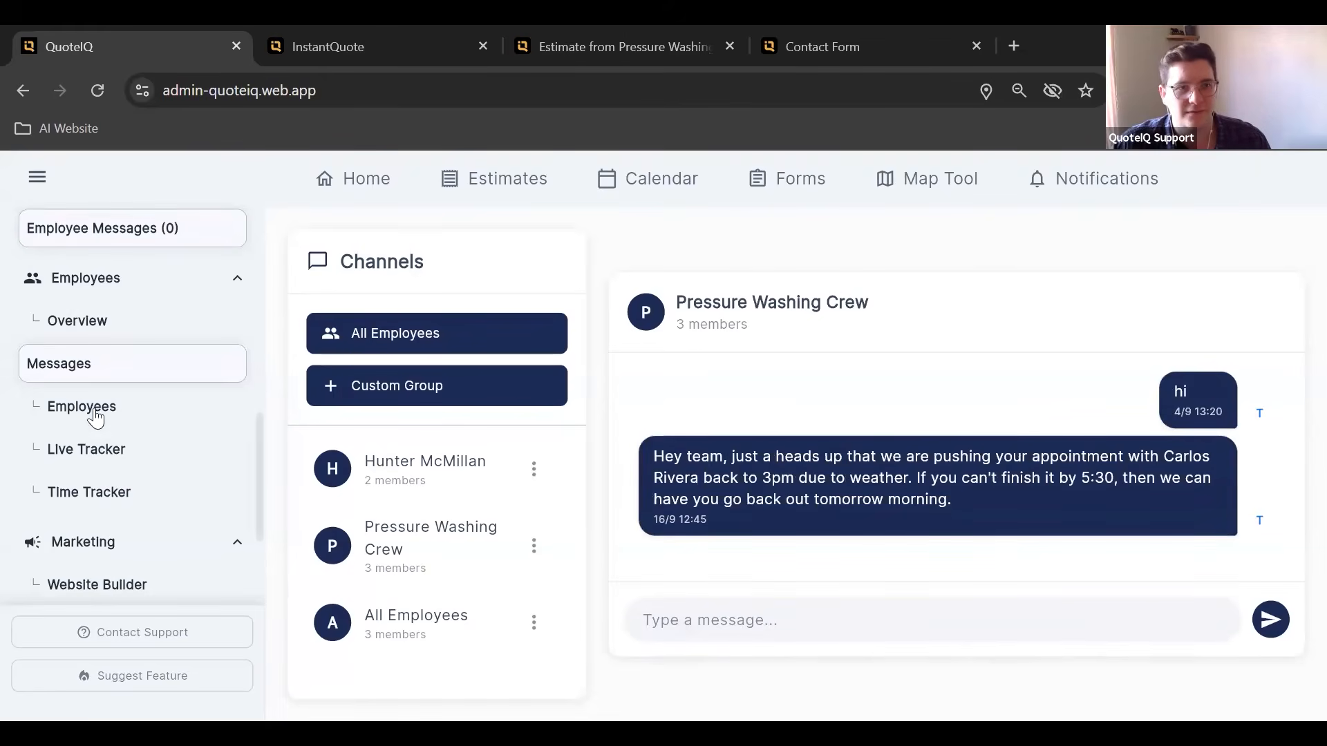
left_click(102, 450)
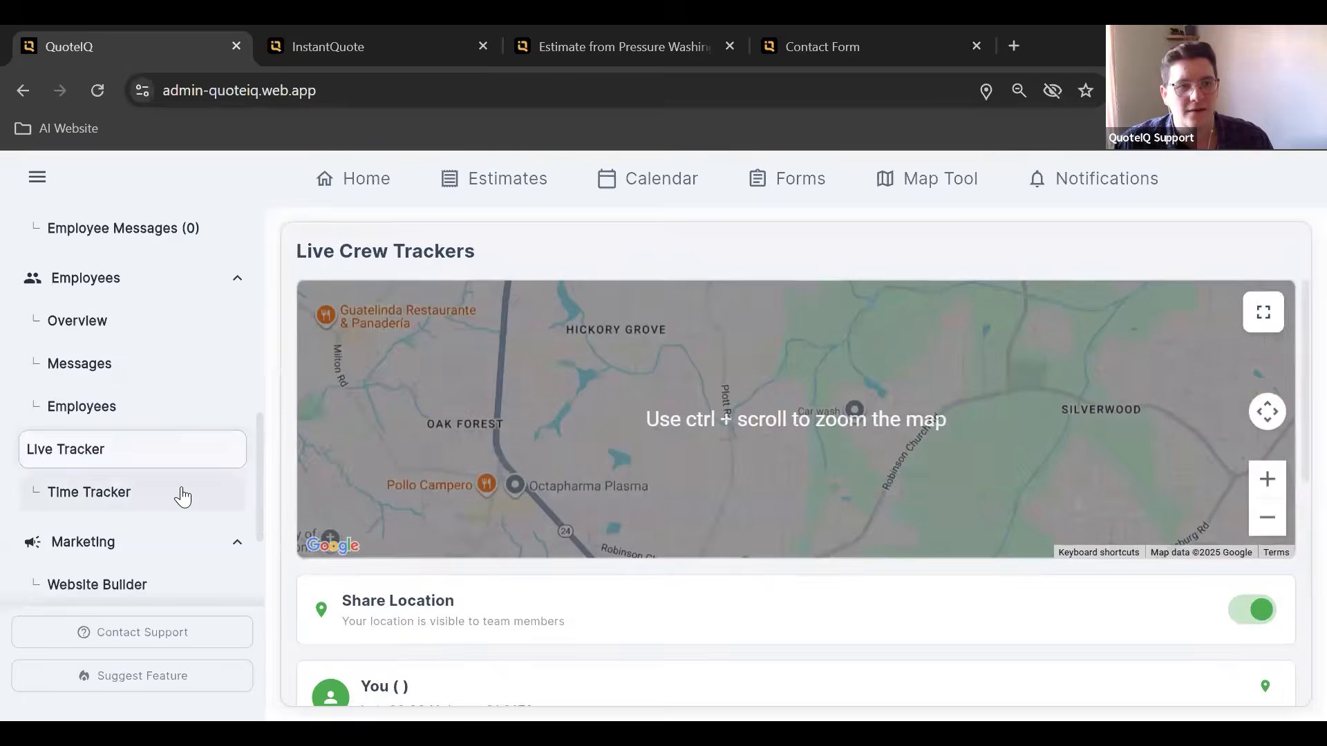
- Open the Time Tracker, clock in, take a break, and clock out
left_click(178, 493)
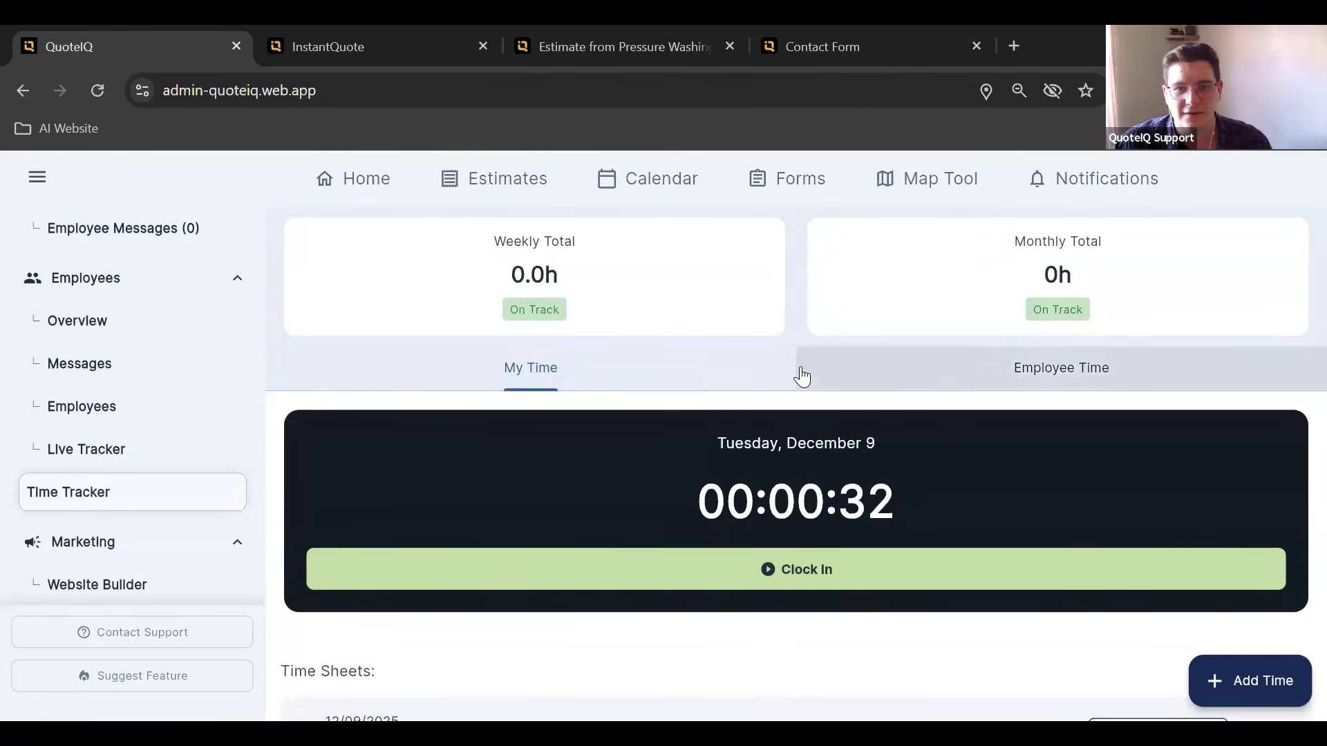
left_click(792, 563)
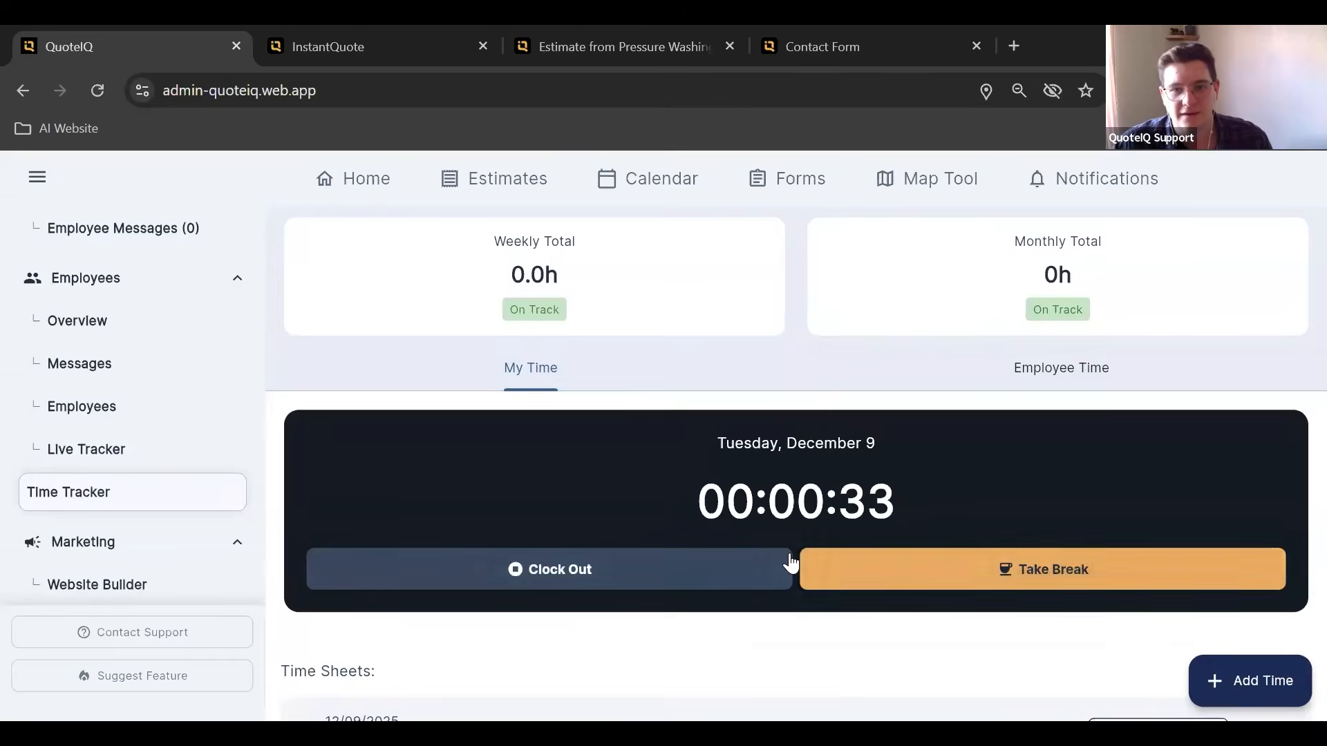
left_click(951, 581)
left_click(779, 573)
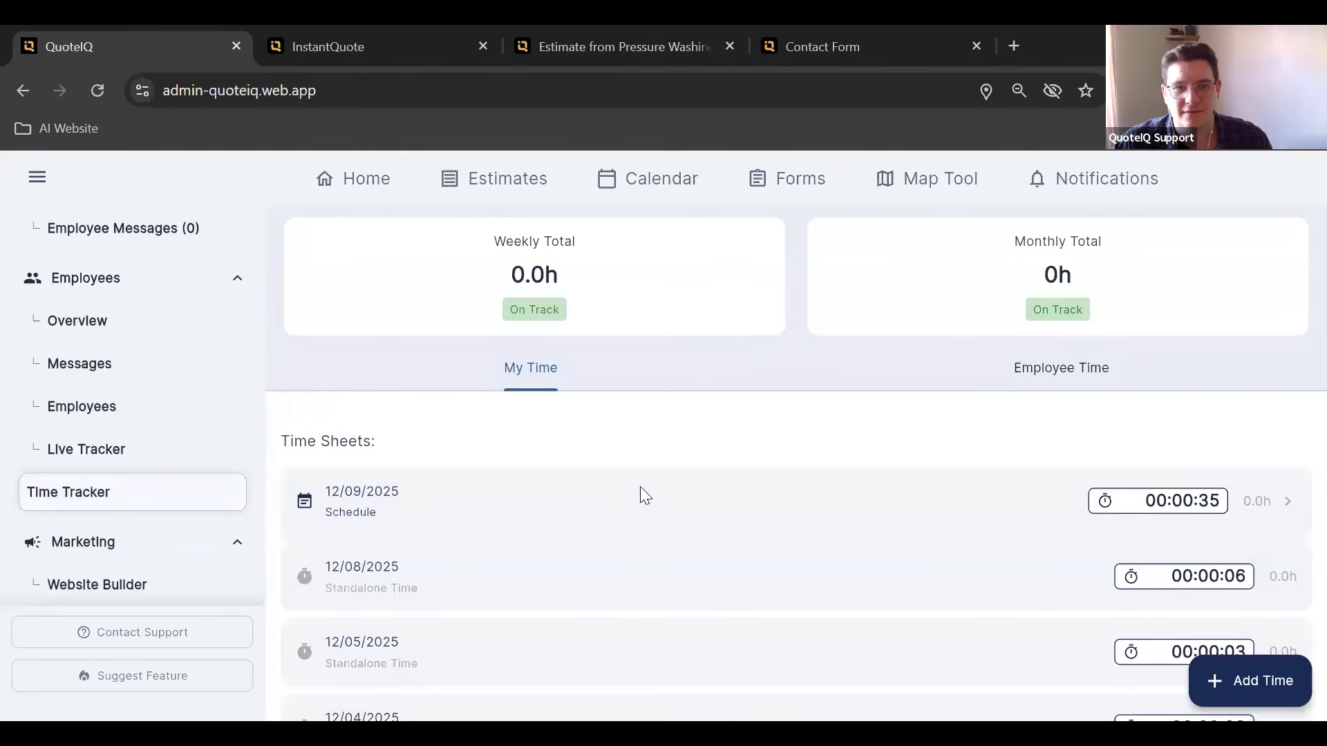
- Review the 12/09/2025 time entry's edit form, close it without changes, and show the employee time tracking list
left_click(643, 495)
left_click(650, 509)
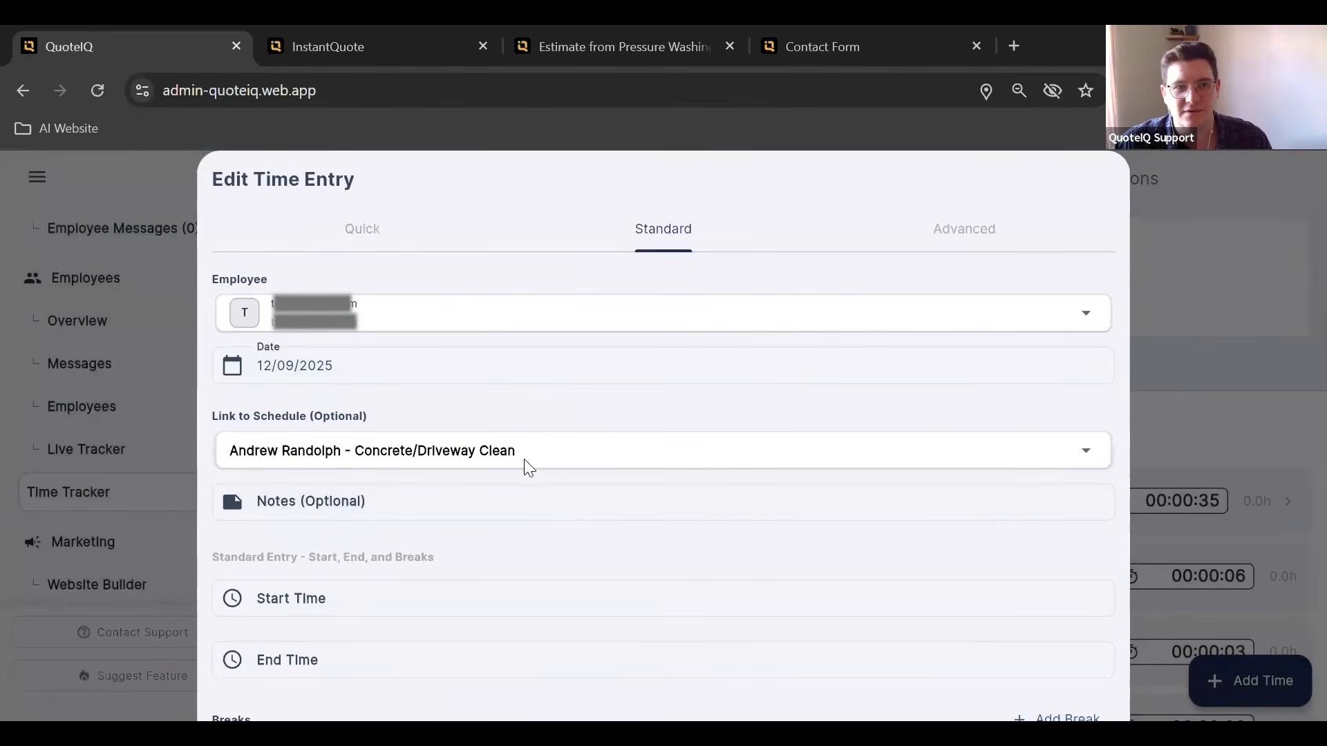
scroll(525, 467, "down", 4)
scroll(967, 387, "up", 4)
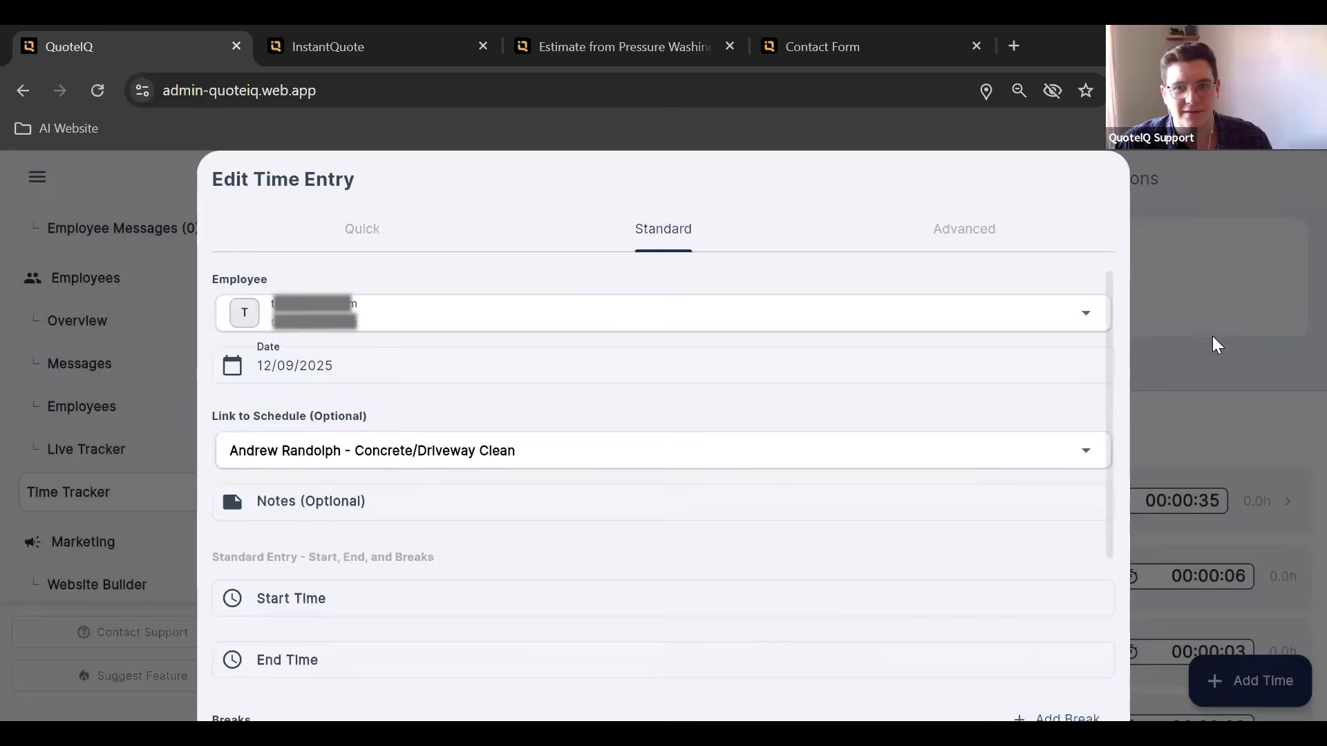
left_click(1203, 335)
left_click(1025, 370)
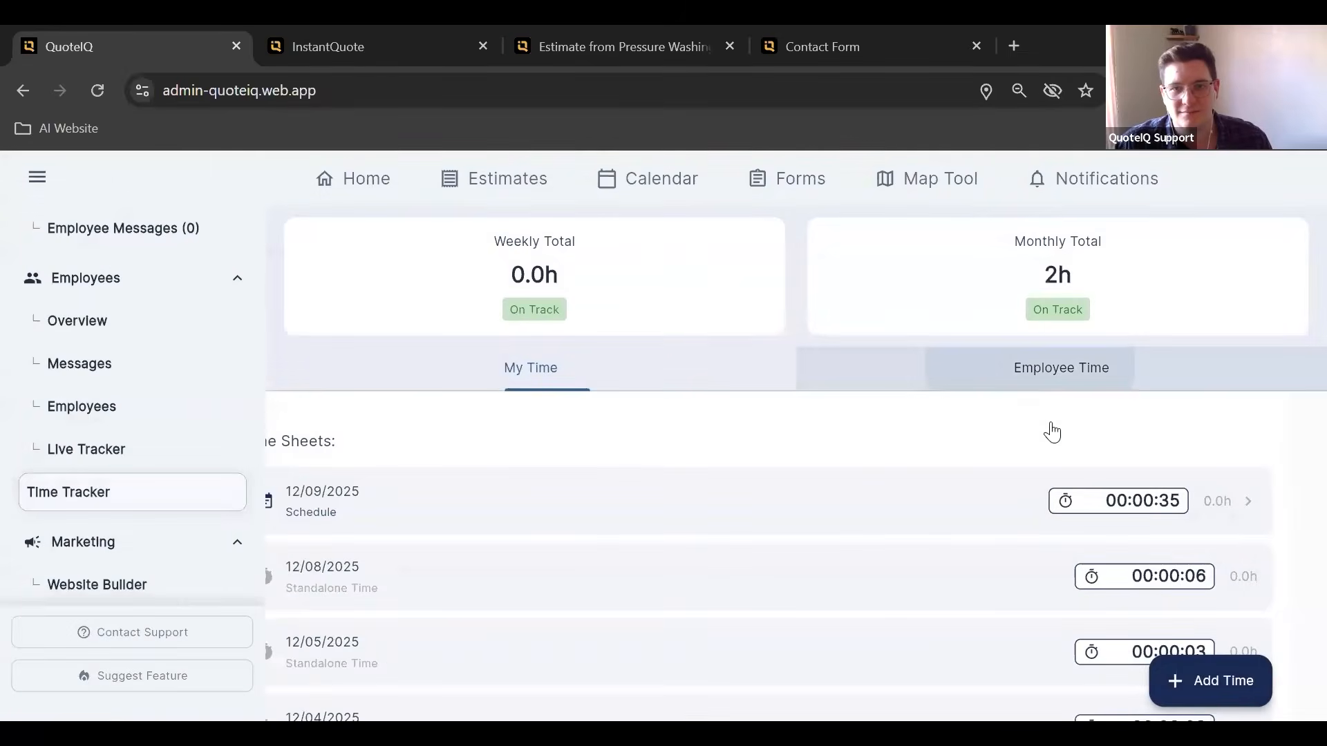
- Open the Website Builder and load the bookmarked Tech Town Pressure Washing sample site in a new browser tab
scroll(150, 486, "up", 2)
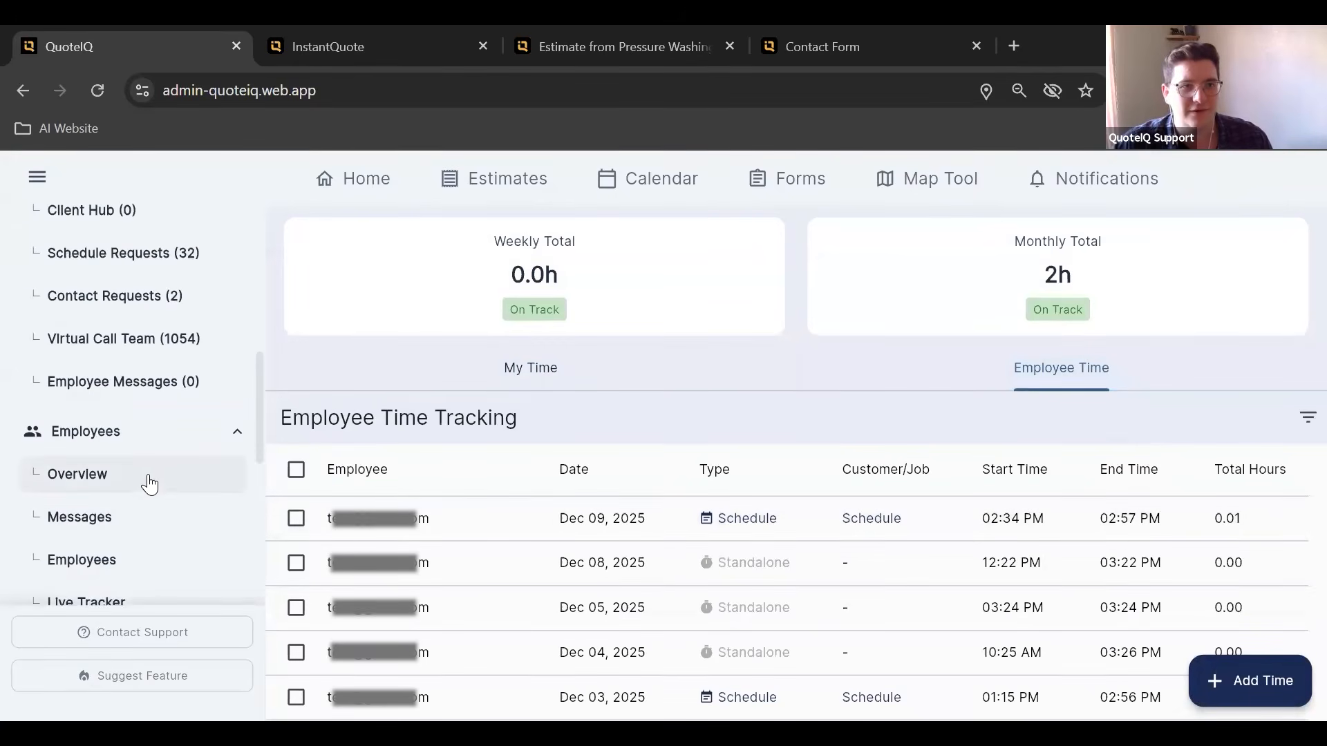
scroll(152, 470, "up", 5)
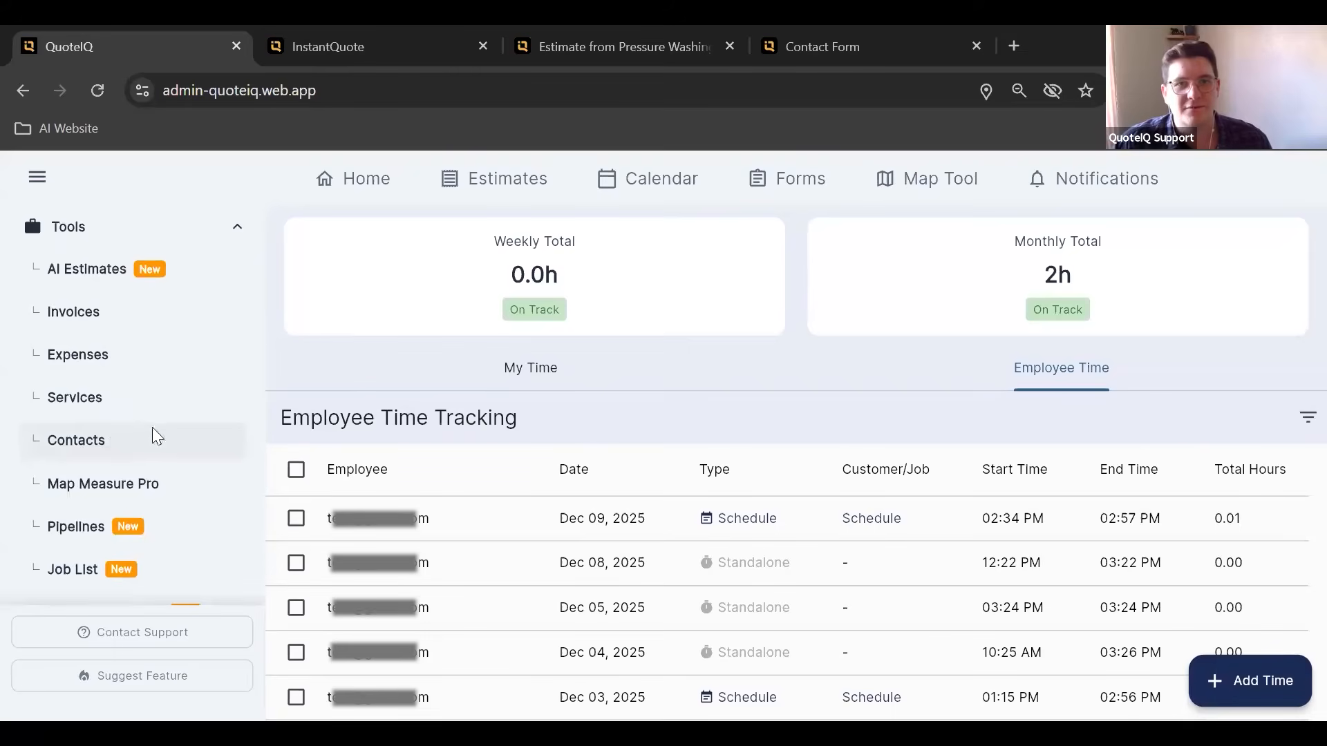
scroll(155, 429, "down", 10)
scroll(185, 417, "down", 3)
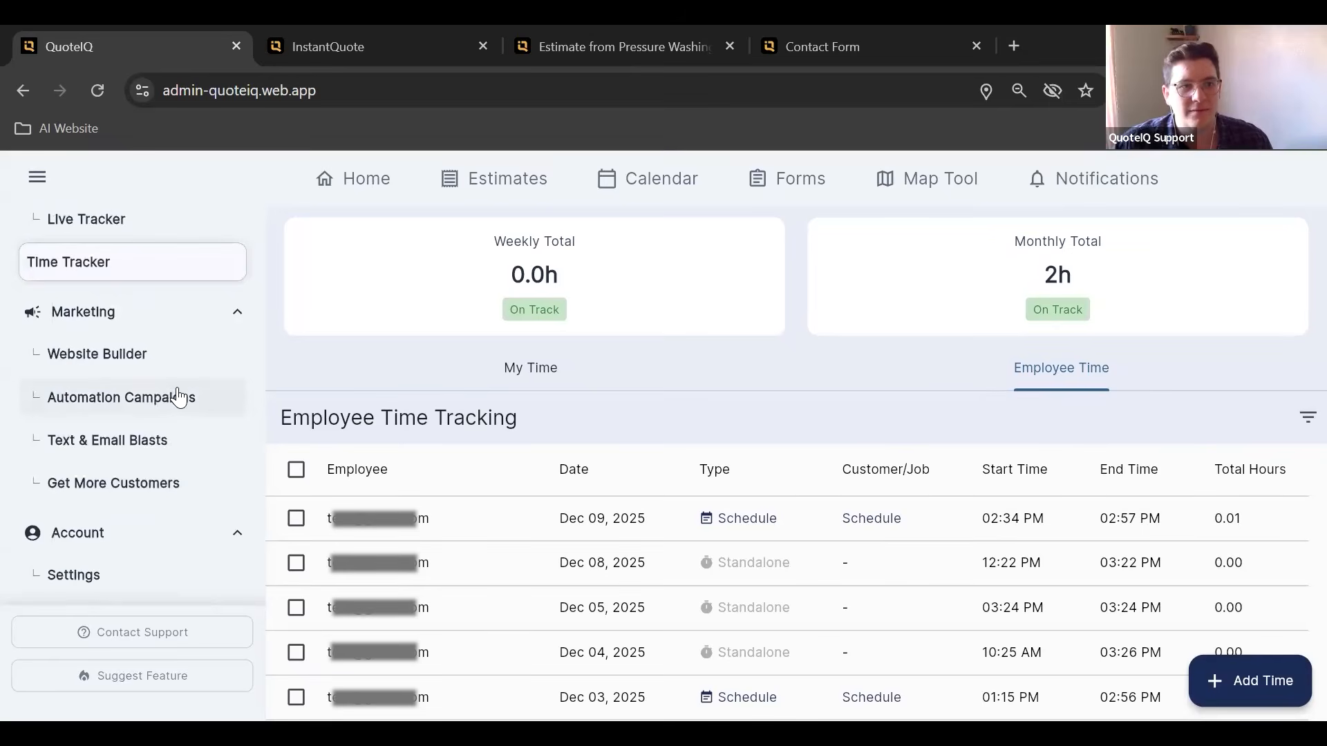
left_click(145, 369)
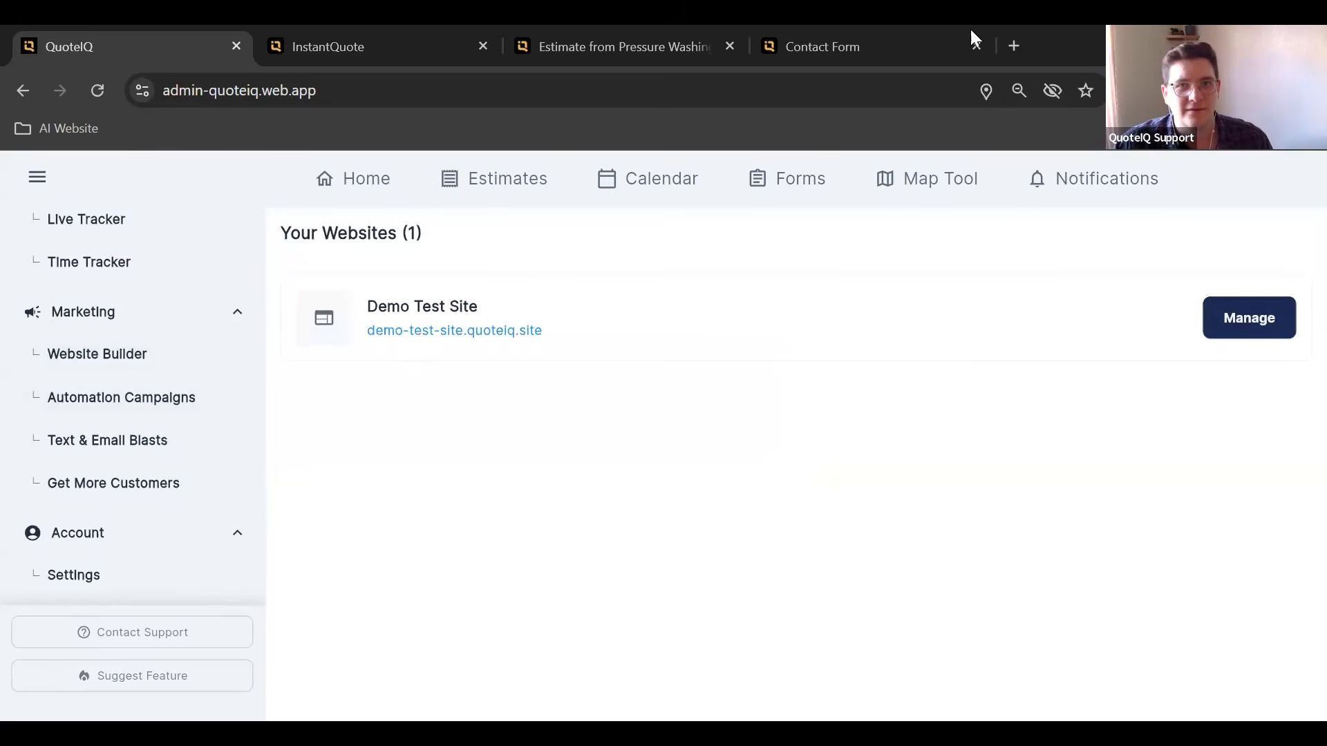
left_click(1010, 45)
left_click(65, 131)
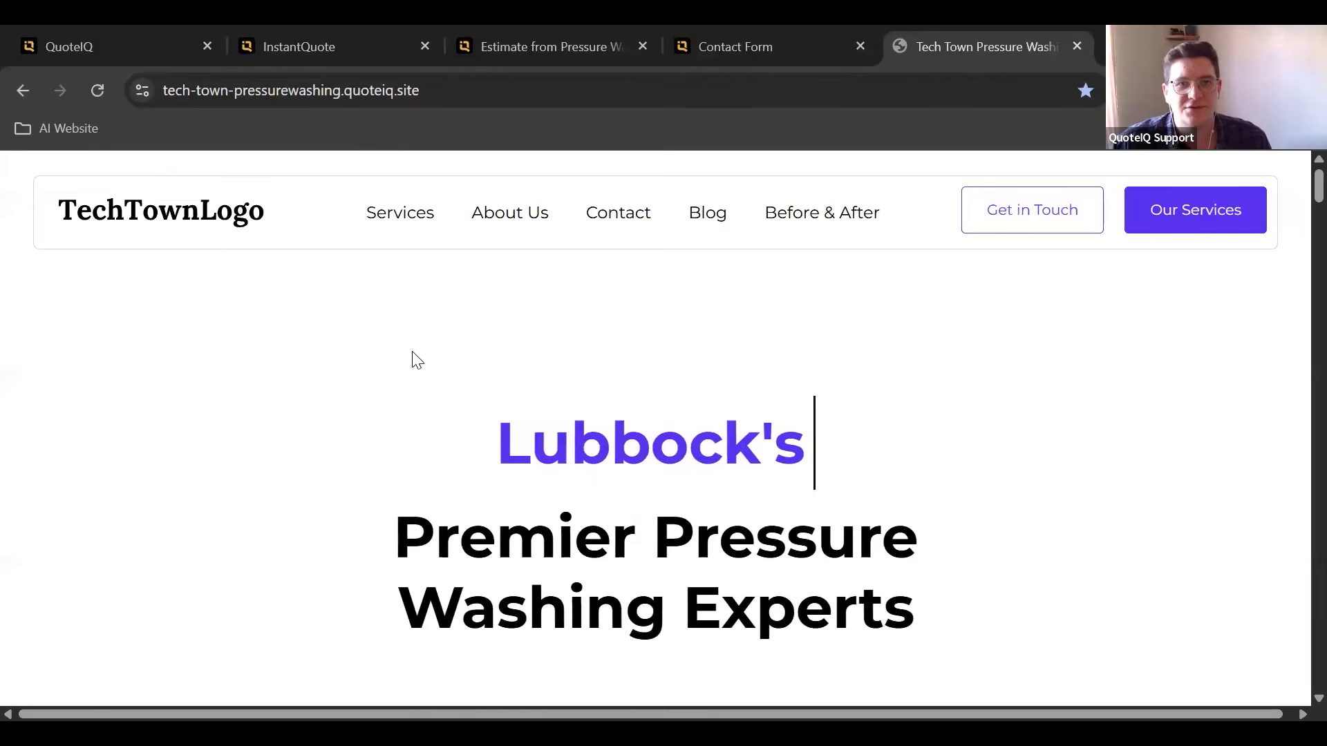
- Examine the Tech Town Pressure Washing home page, including its hero section and its residential and commercial cleaning service sections
scroll(412, 355, "down", 5)
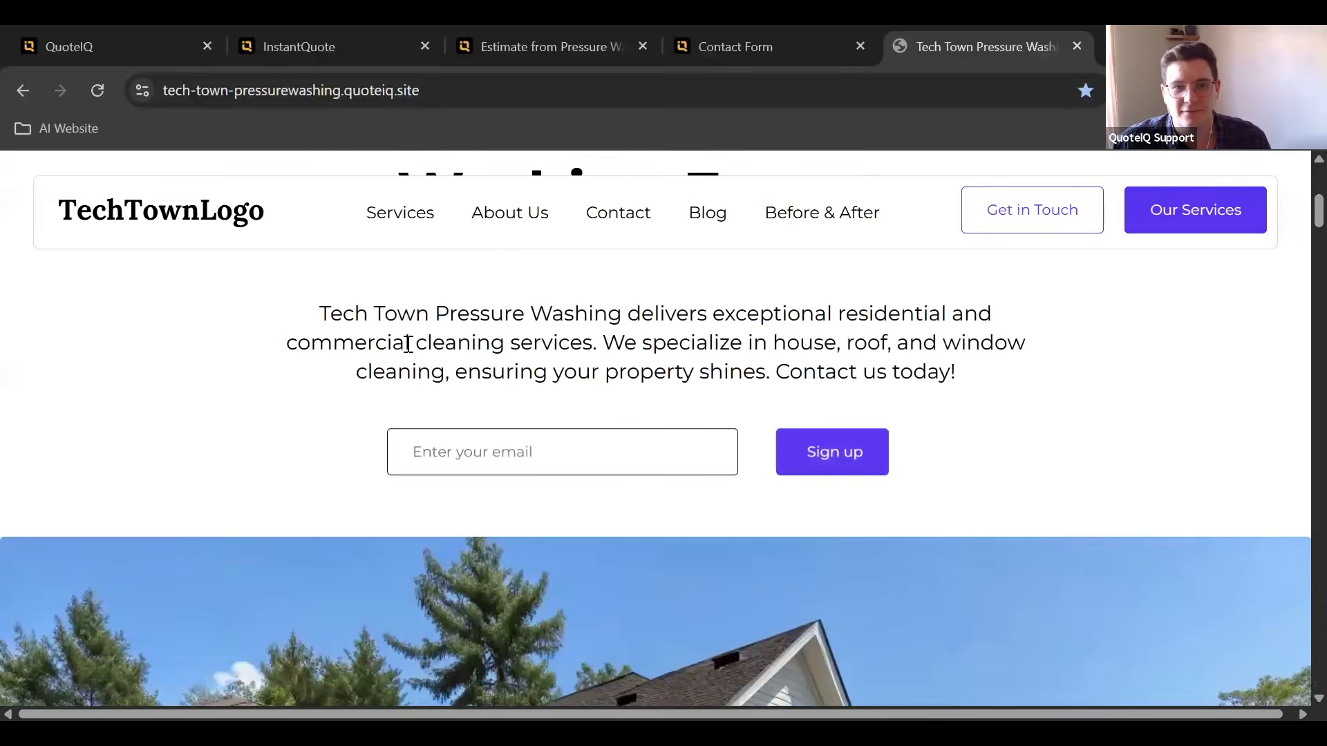
scroll(408, 343, "down", 3)
scroll(405, 343, "down", 3)
scroll(404, 343, "down", 6)
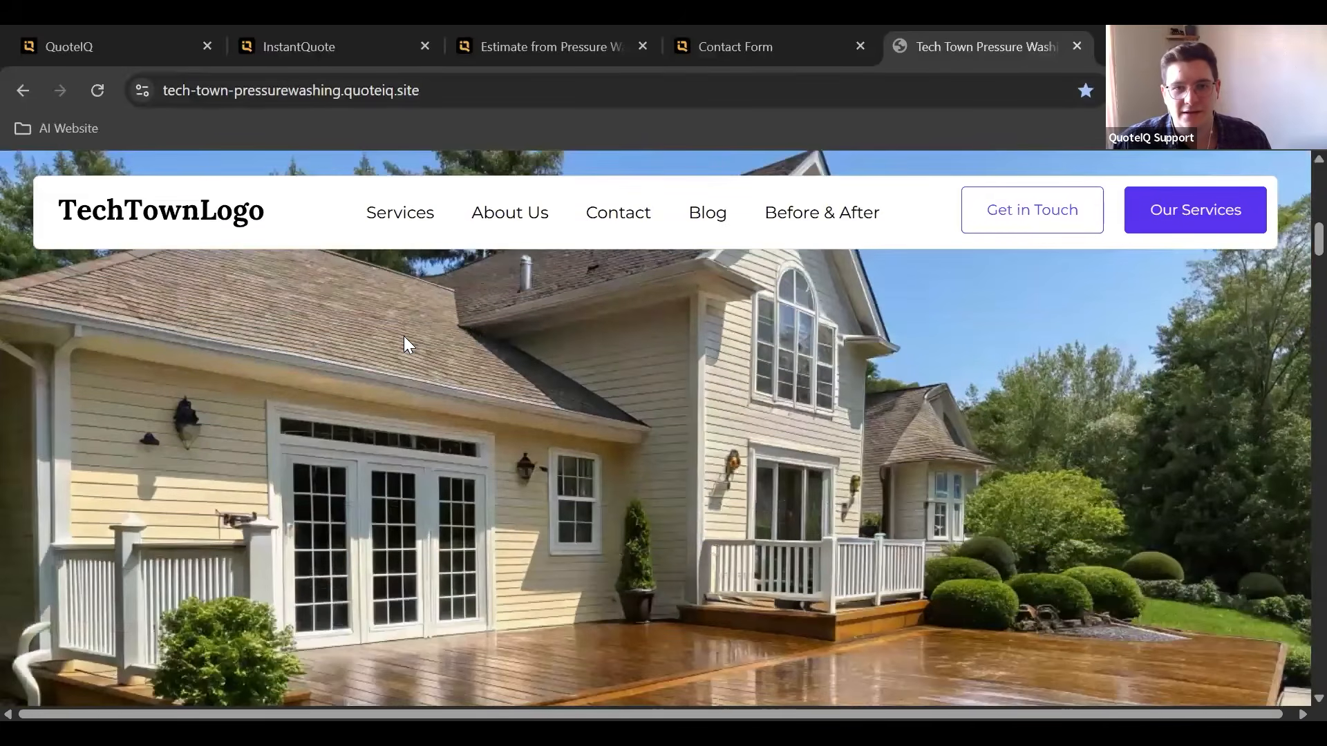
scroll(406, 343, "down", 5)
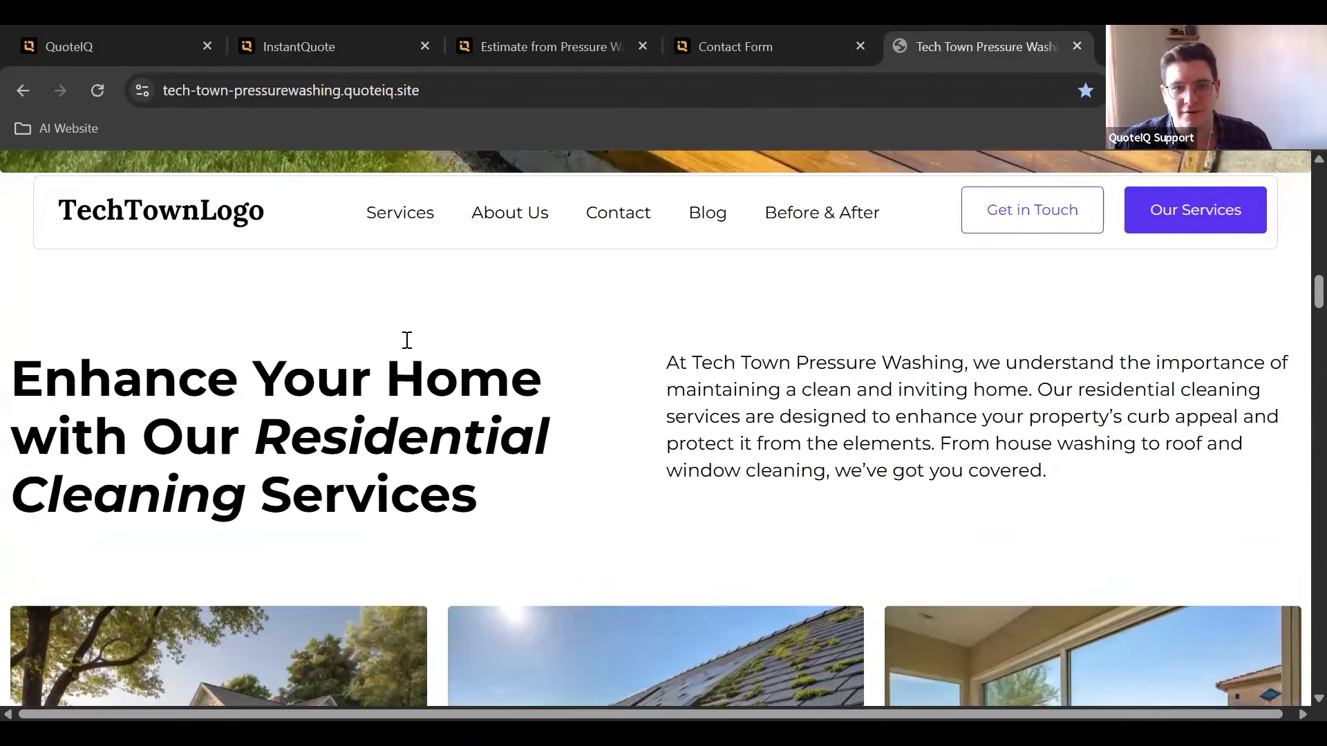
scroll(406, 341, "down", 1)
scroll(429, 439, "down", 1)
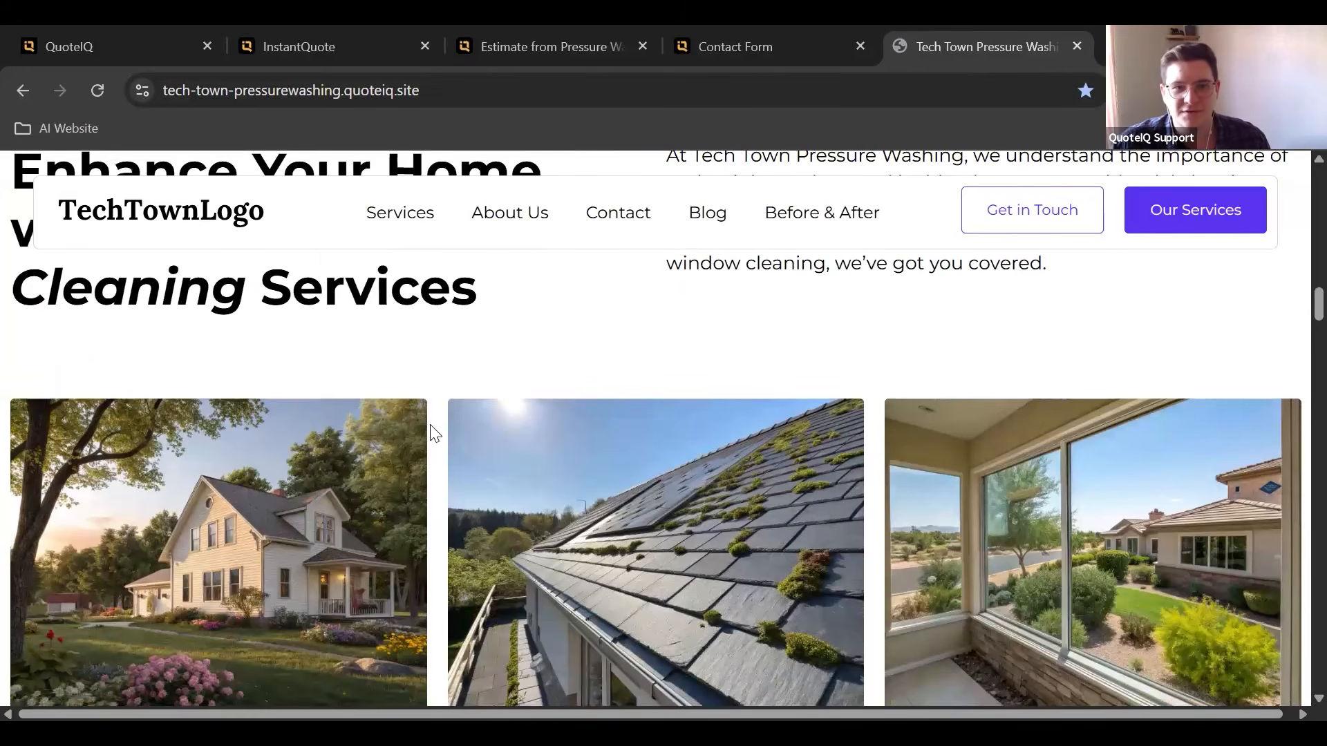
scroll(434, 432, "down", 3)
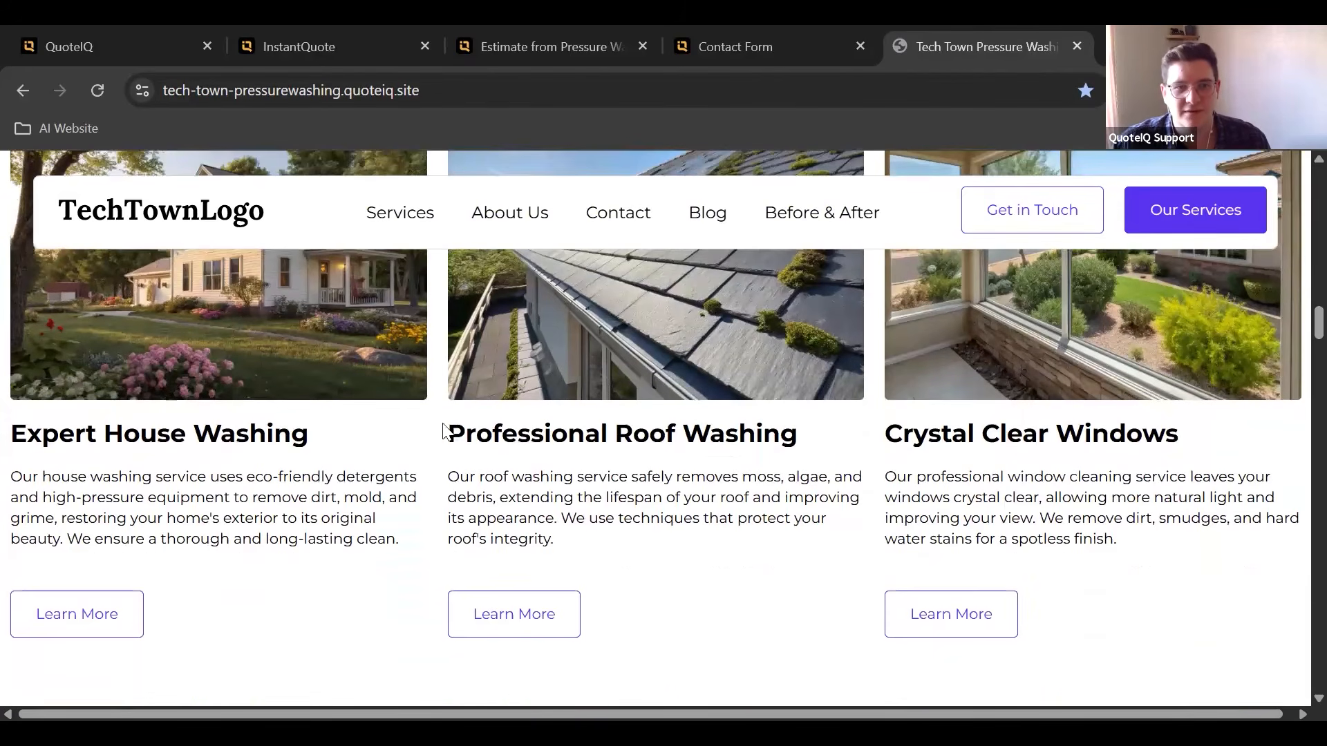
scroll(432, 432, "down", 5)
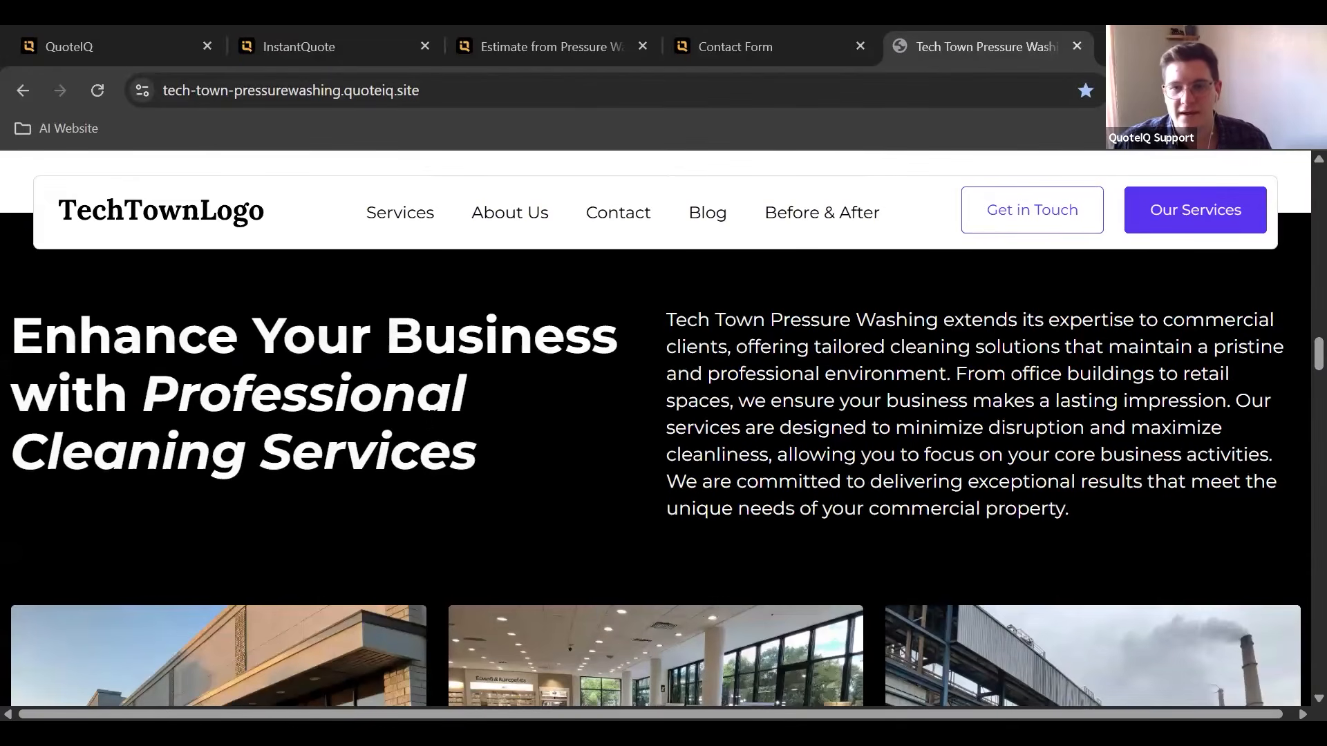
scroll(436, 441, "down", 3)
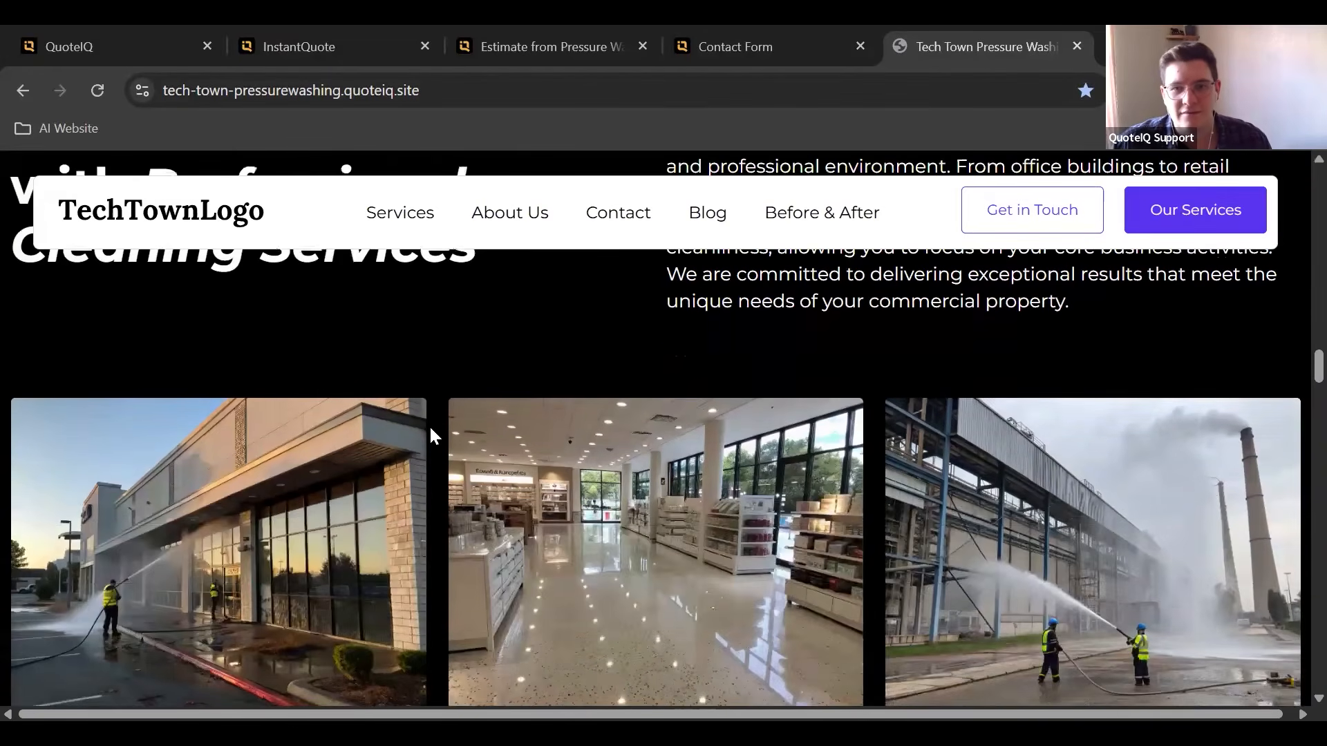
scroll(430, 440, "down", 2)
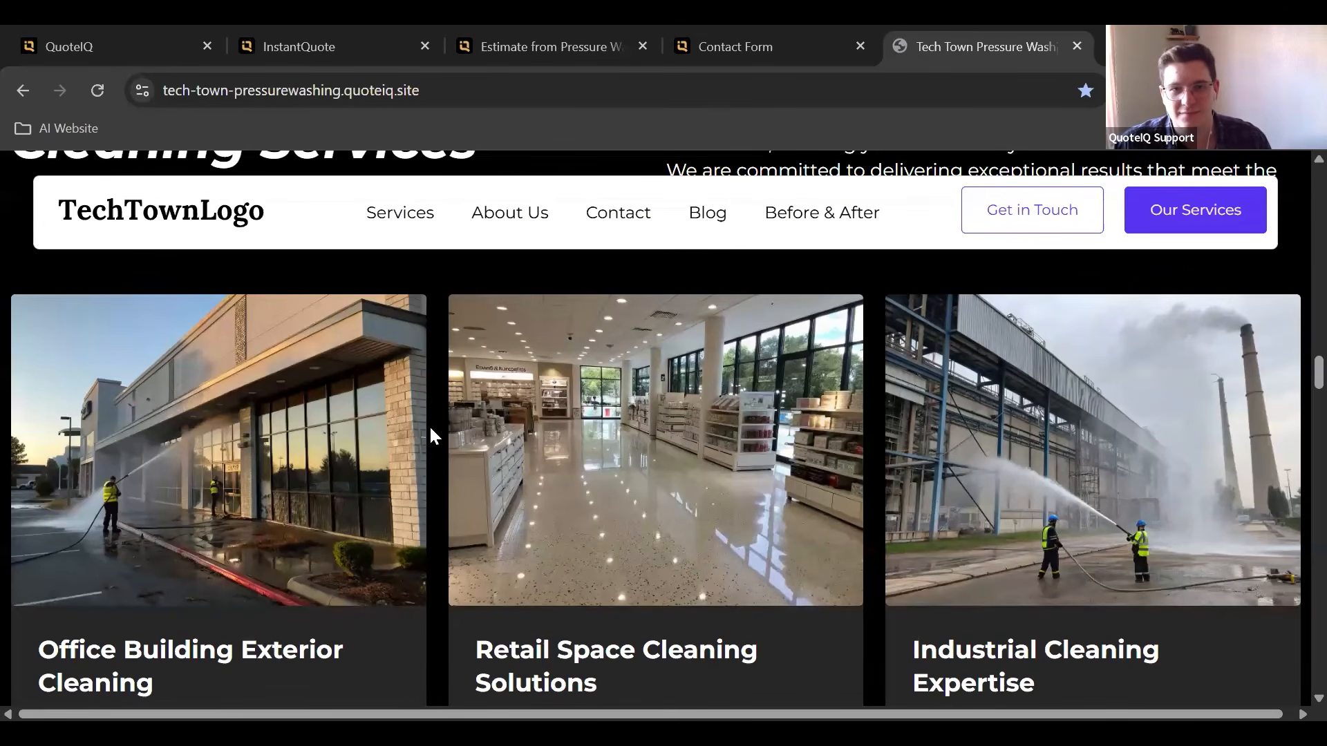
scroll(441, 370, "down", 2)
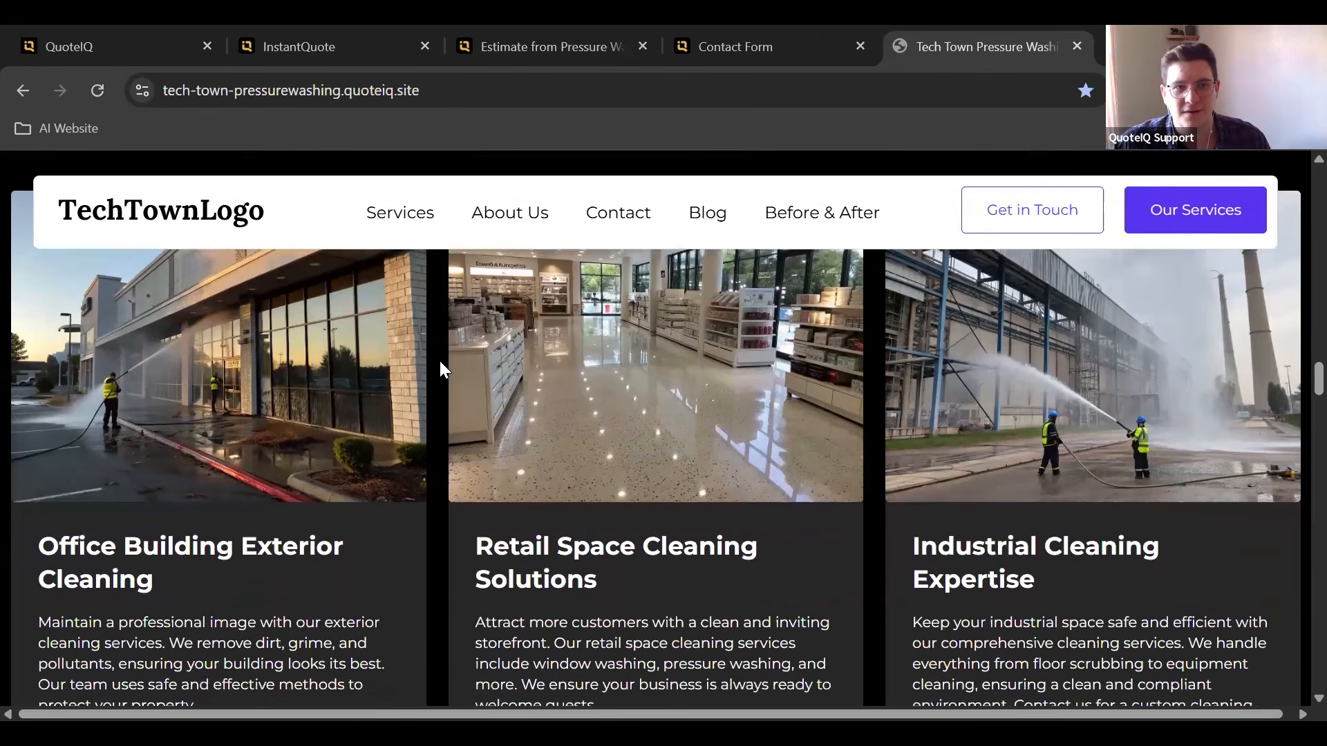
scroll(439, 368, "down", 12)
scroll(442, 373, "down", 1)
scroll(443, 373, "down", 4)
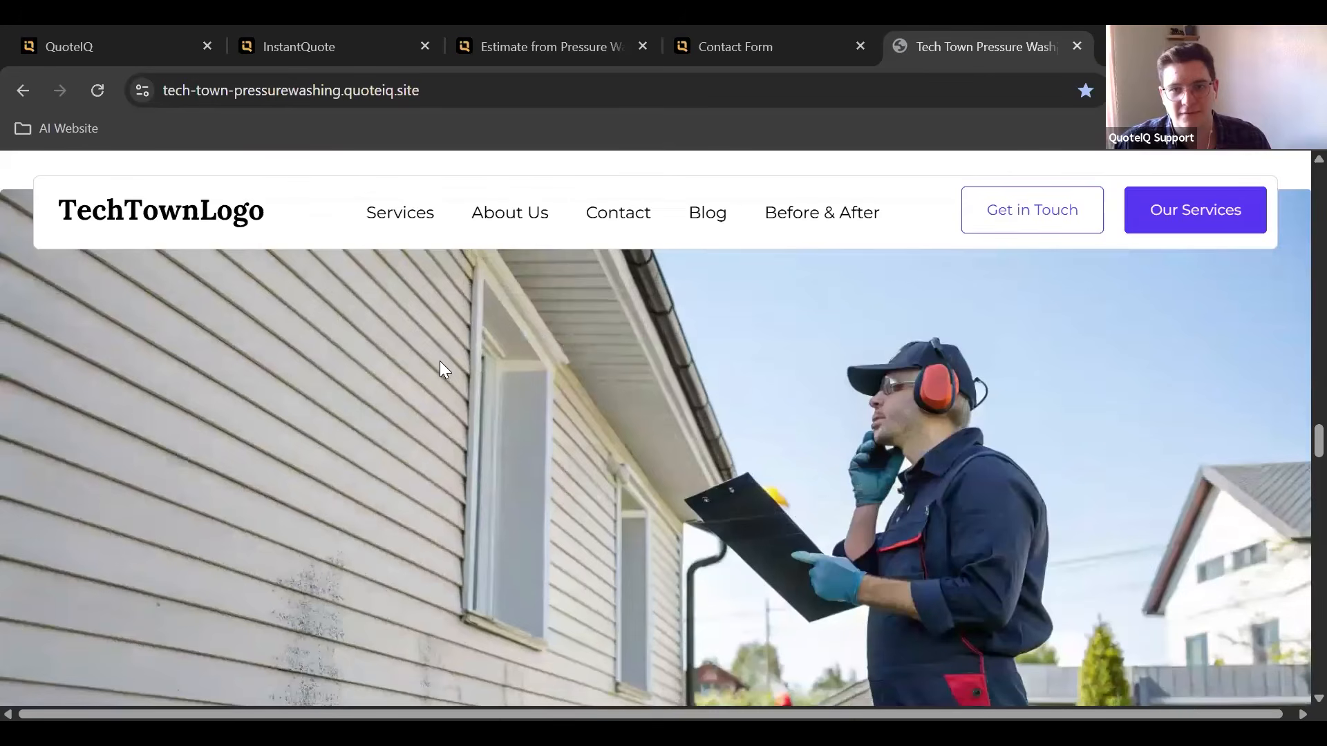
scroll(465, 380, "up", 15)
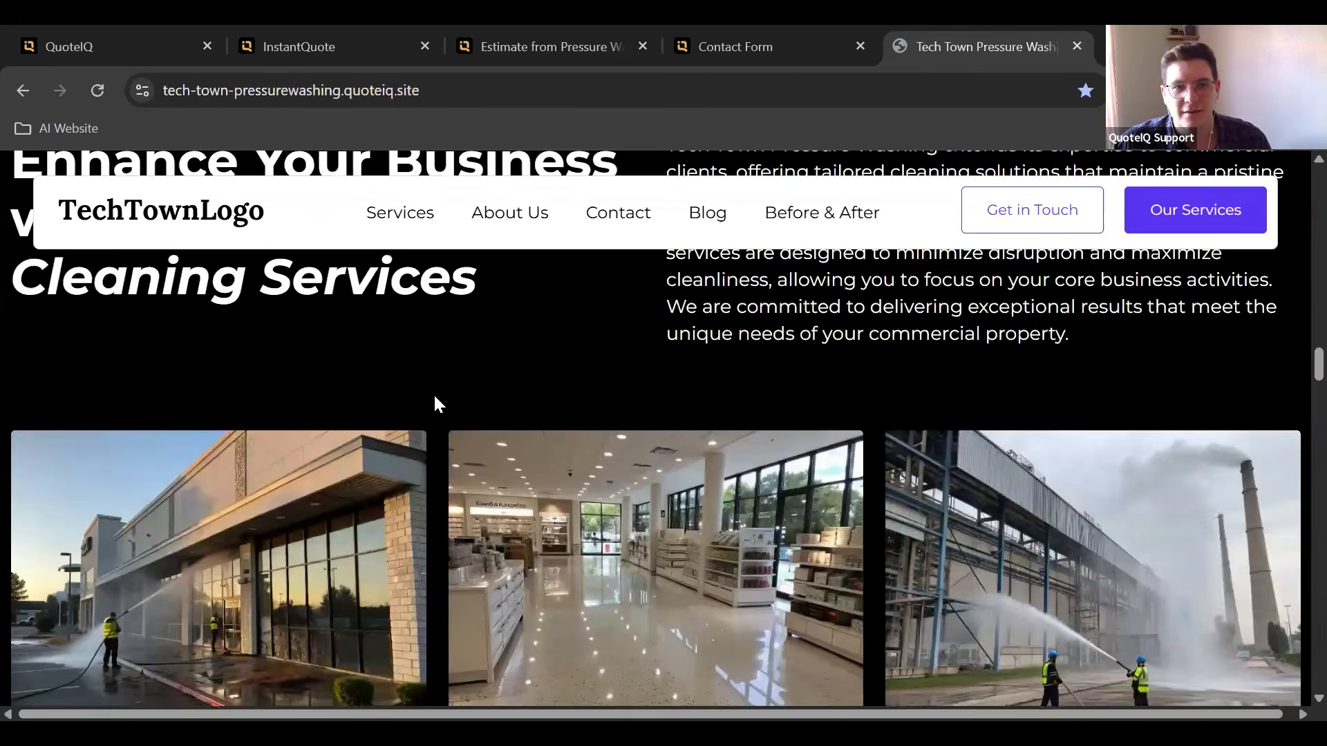
scroll(438, 392, "up", 12)
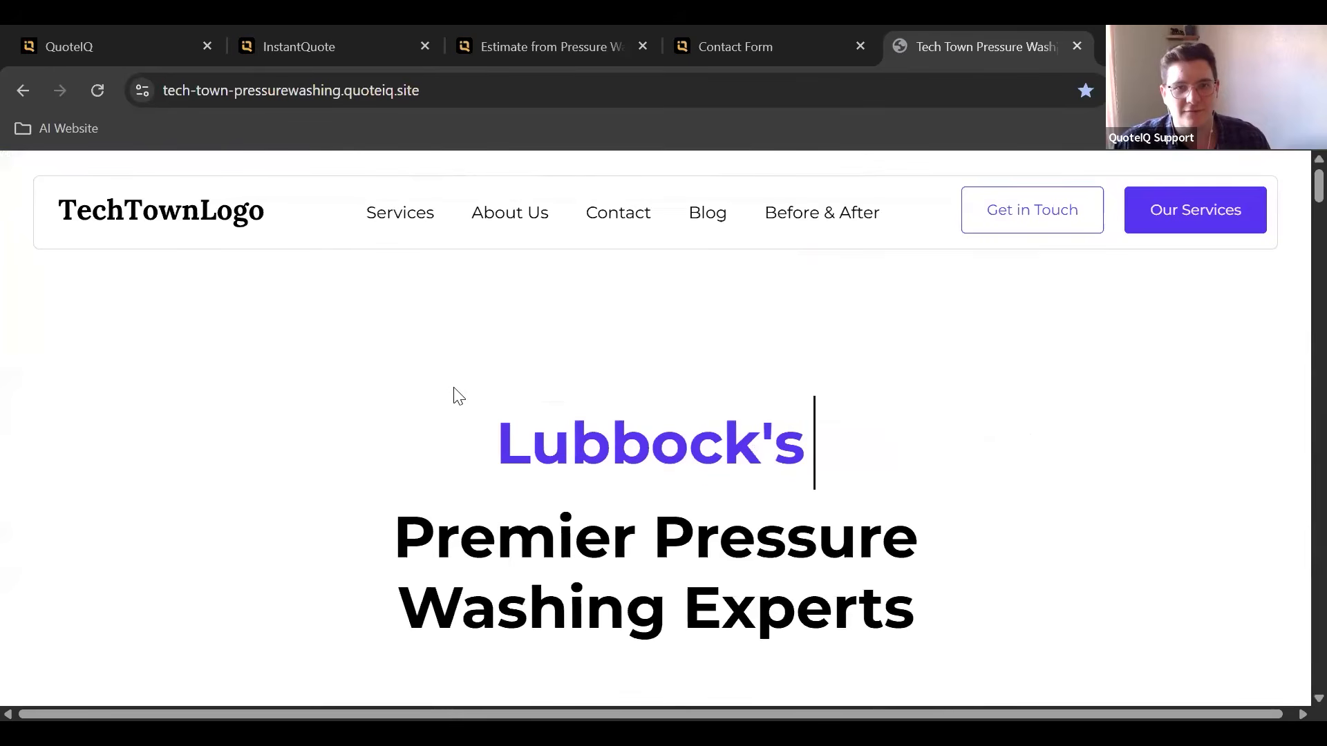
scroll(456, 387, "down", 9)
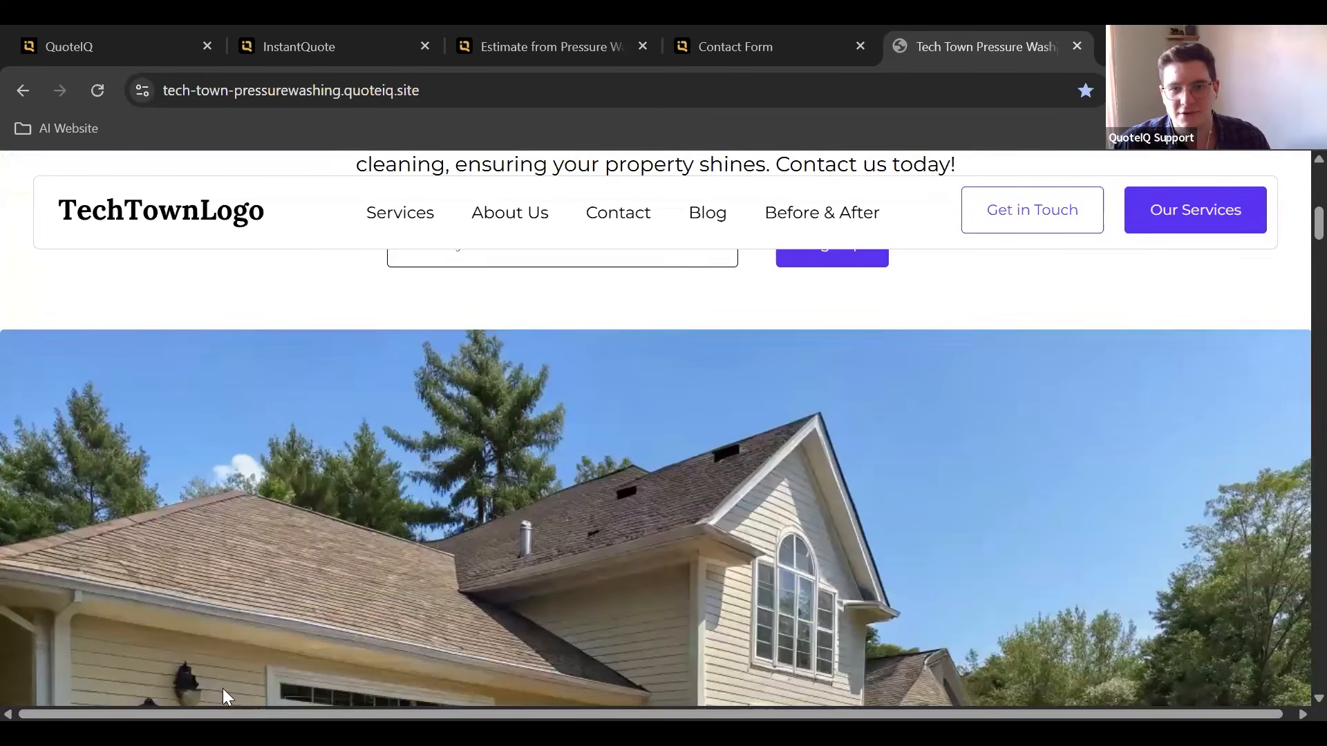
scroll(588, 421, "down", 2)
- Return to QuoteIQ, view the Create Before & After picture form with its AI Photo Generator, and go back to the Forms page
left_click(90, 47)
scroll(138, 476, "up", 5)
scroll(137, 497, "up", 4)
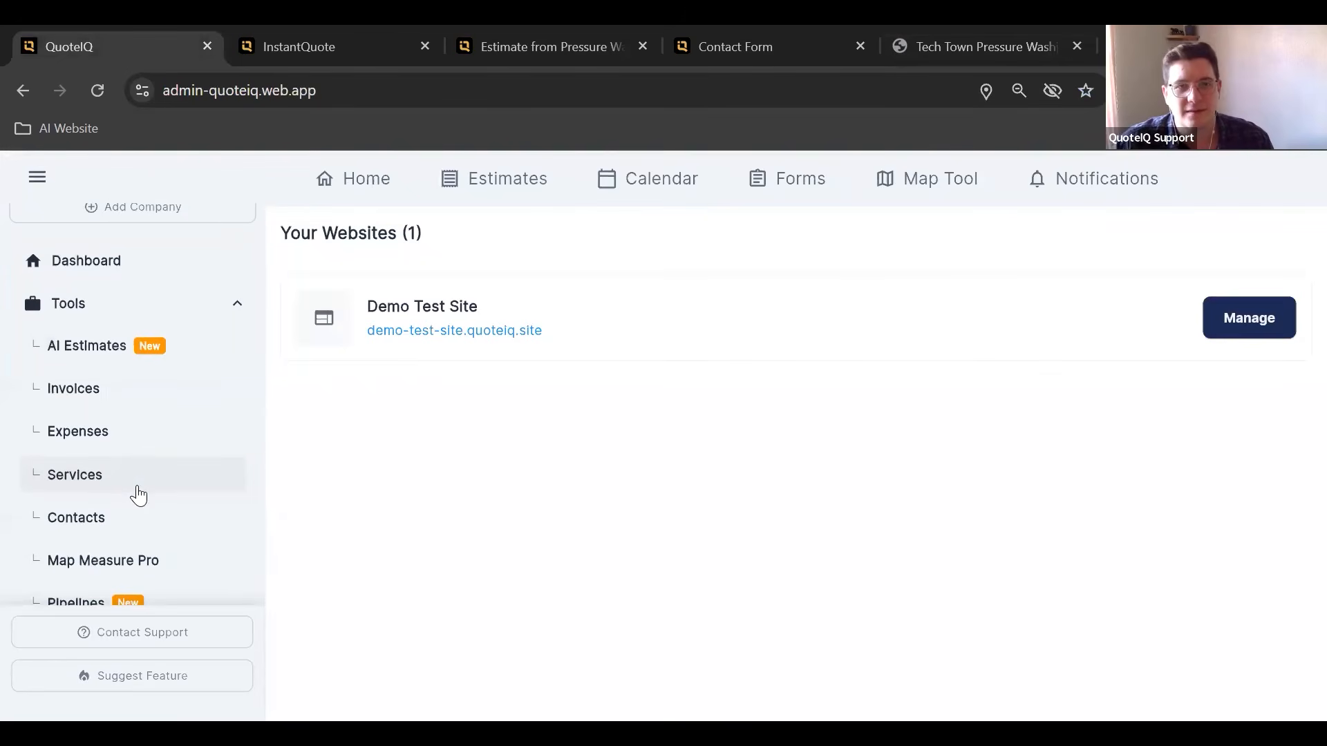
left_click(807, 195)
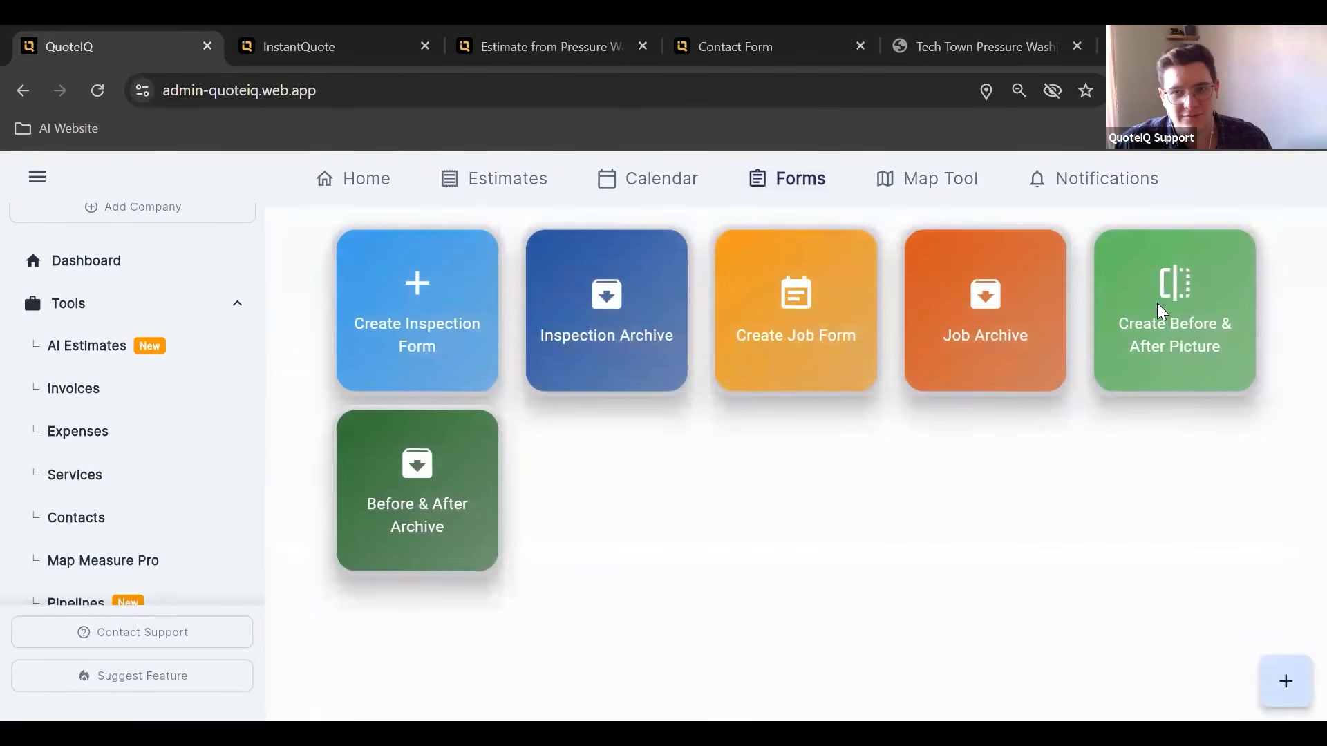
left_click(1171, 302)
scroll(456, 422, "down", 1)
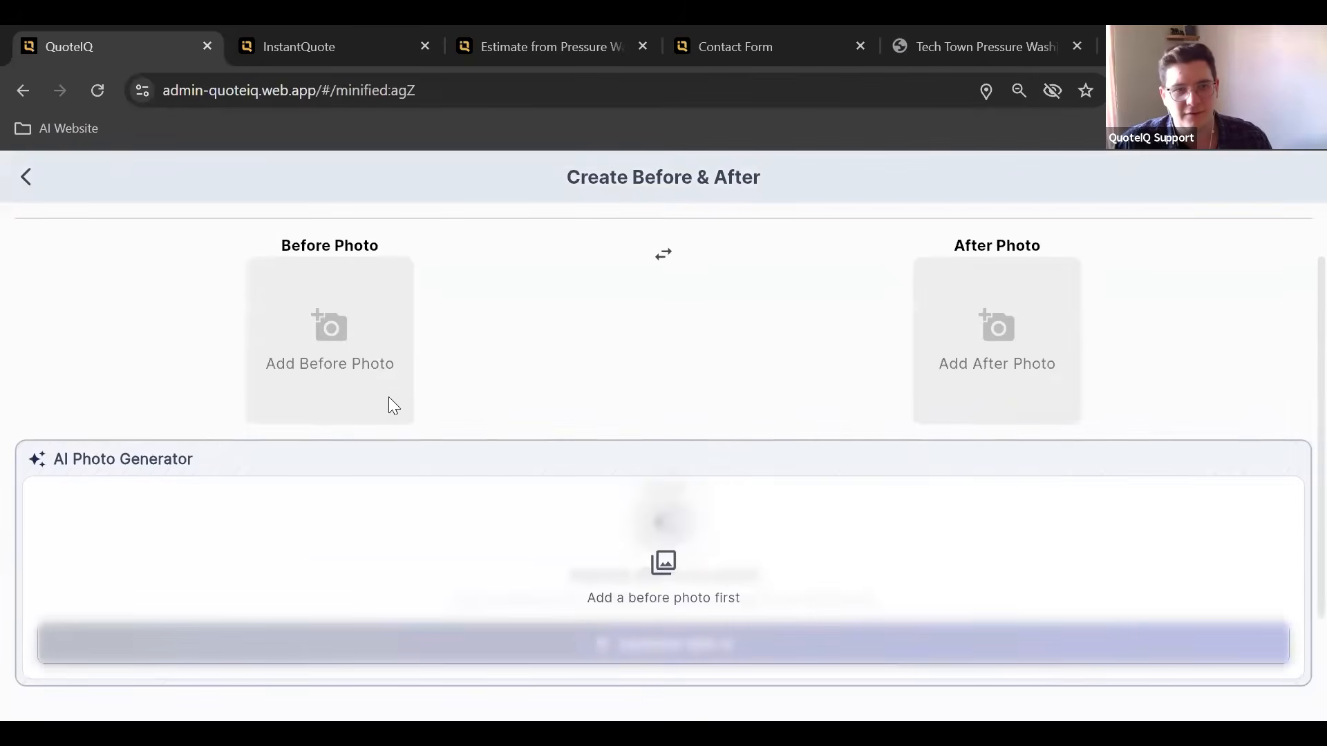
left_click(28, 177)
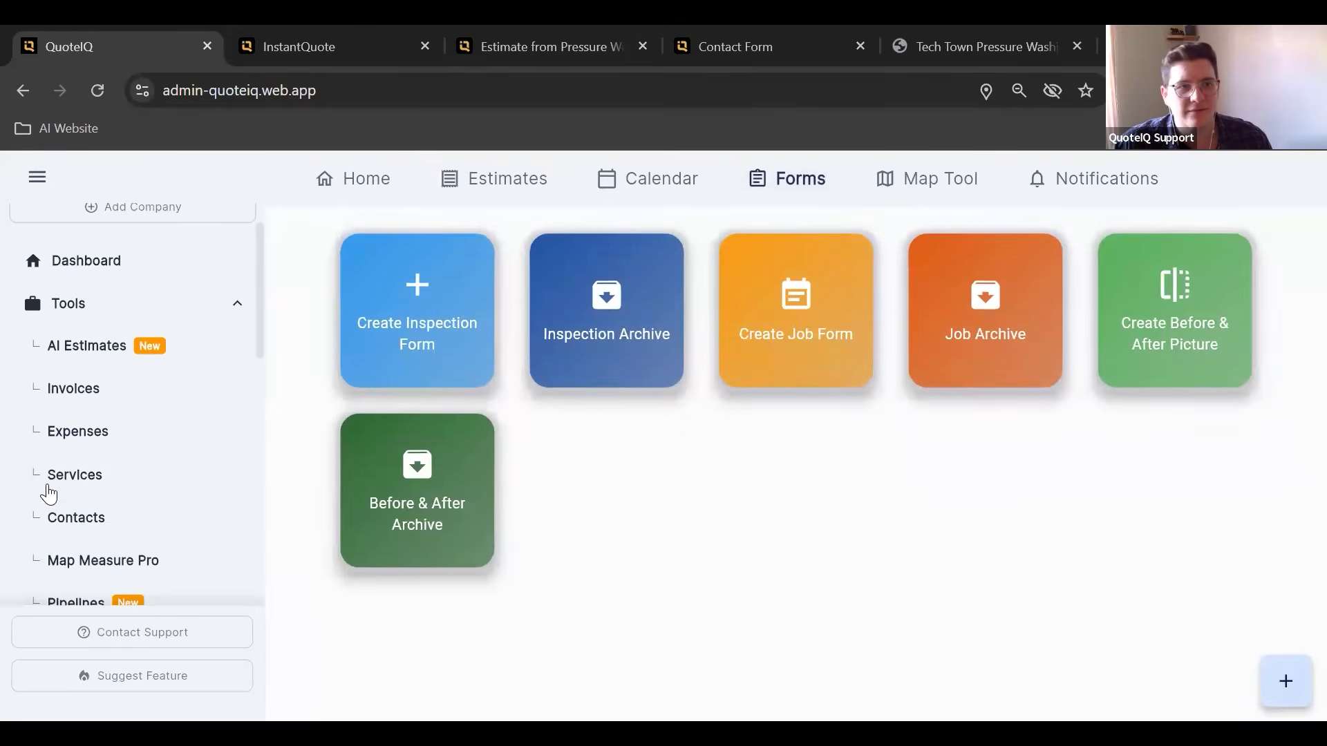
- Open the Concrete/Driveway Clean service for editing, view the AI Writing Assistant for its description, and close both without changes
left_click(57, 487)
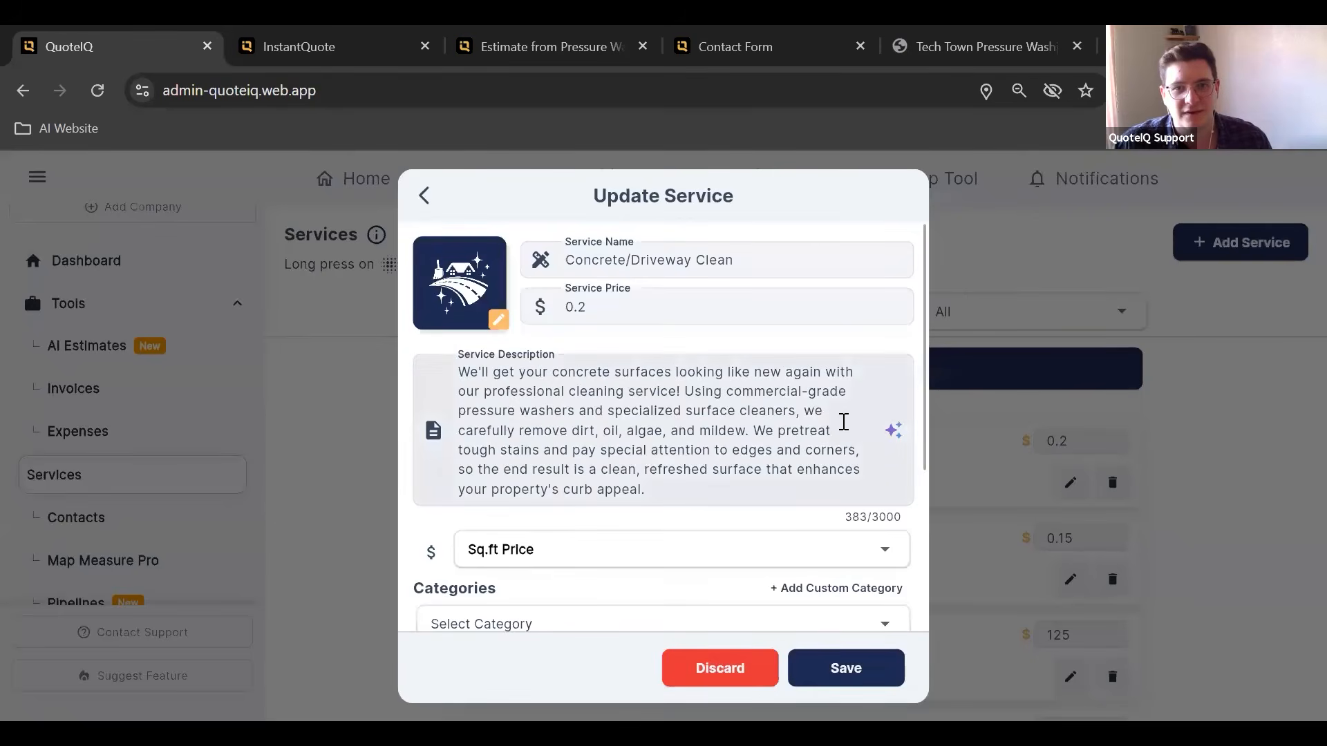
left_click(890, 431)
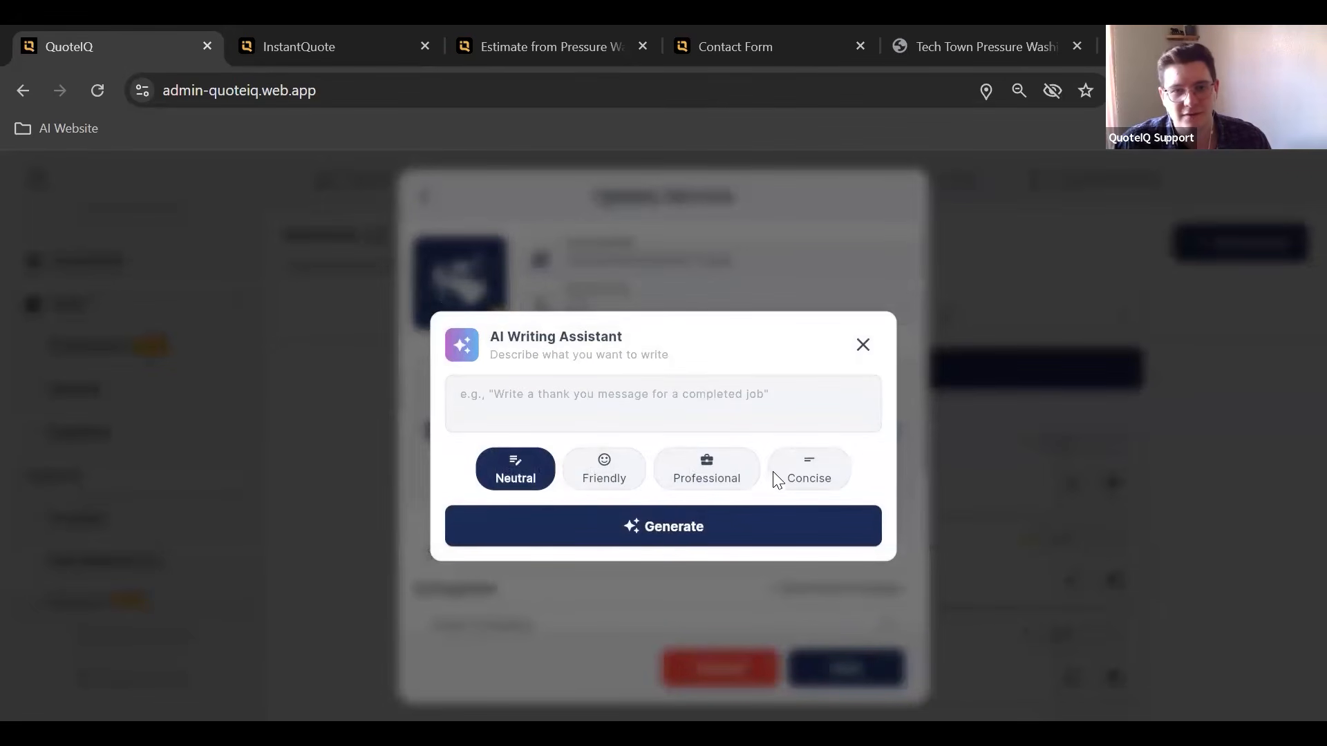
left_click(710, 270)
left_click(292, 335)
- Open the Client Hub inbox to view its customer conversations
scroll(120, 420, "down", 3)
scroll(122, 428, "down", 2)
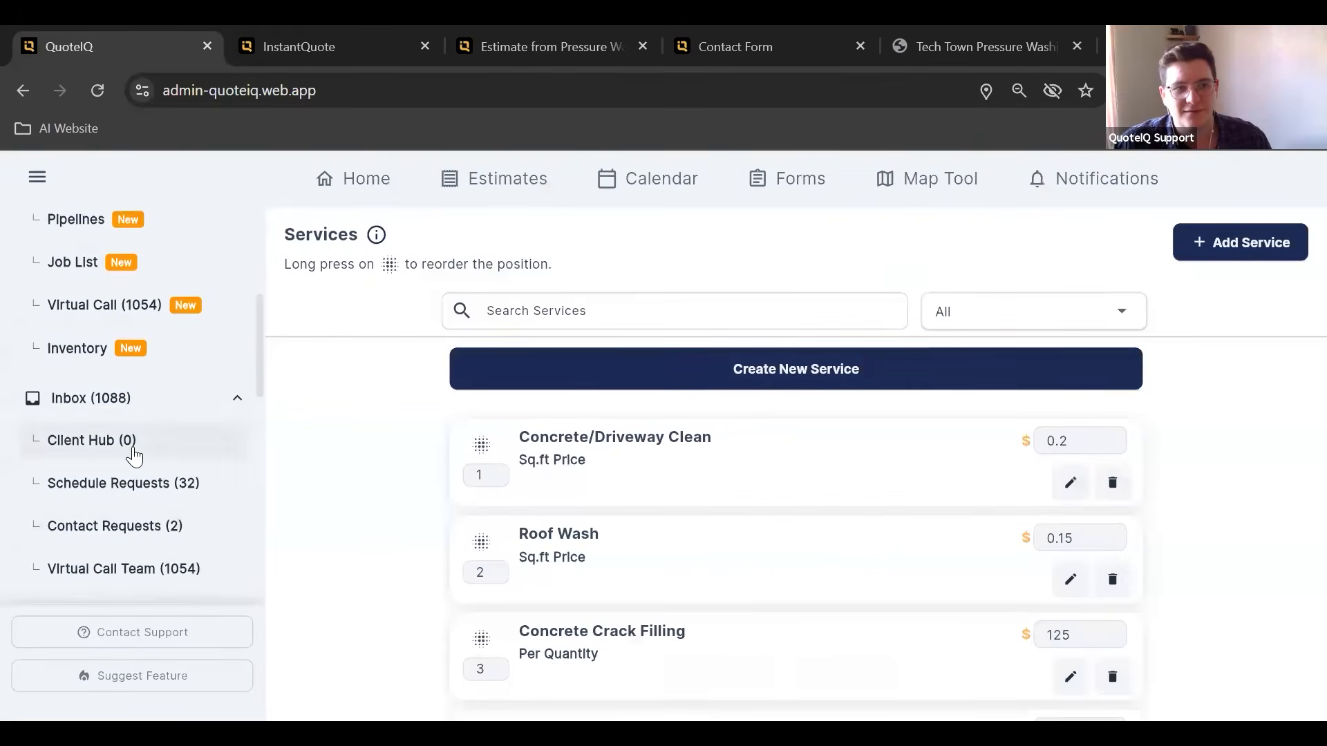
left_click(133, 440)
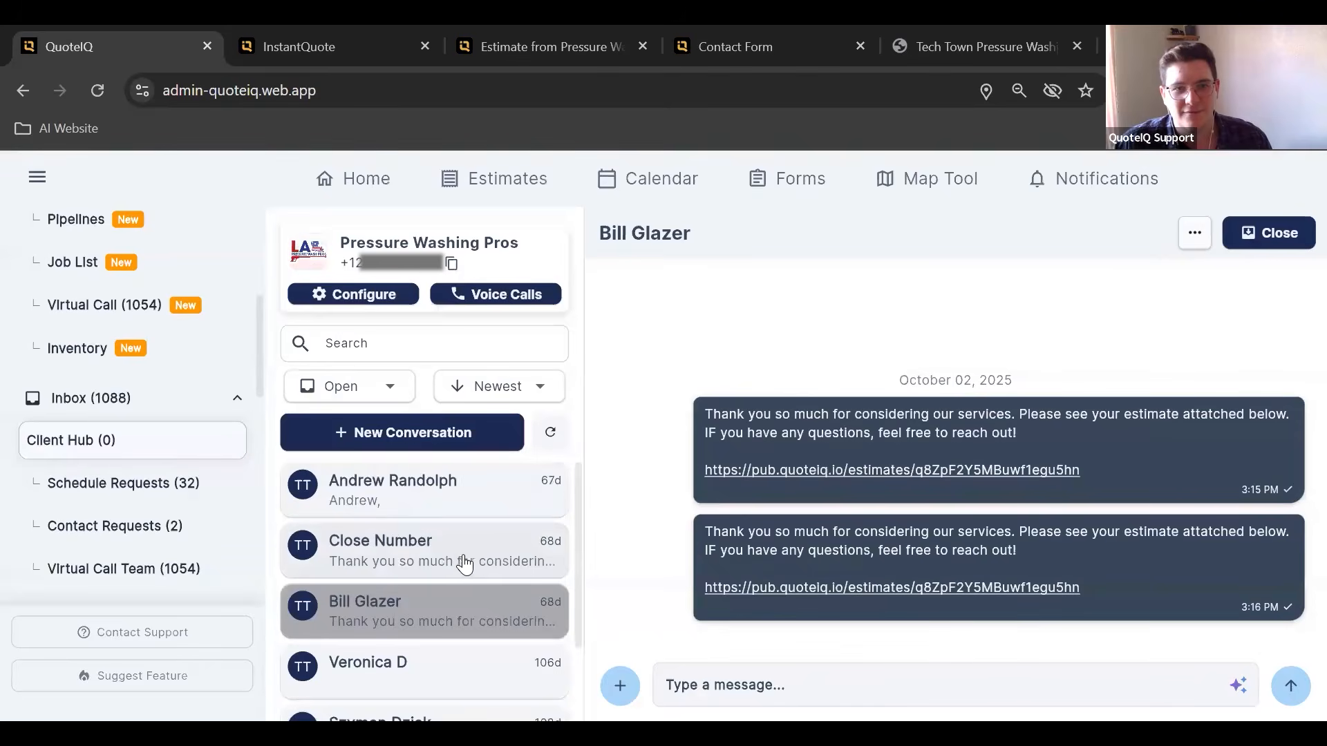
- Open the newest Client Hub conversation and view the AI Writing Assistant's tone options for a message without generating text
left_click(417, 496)
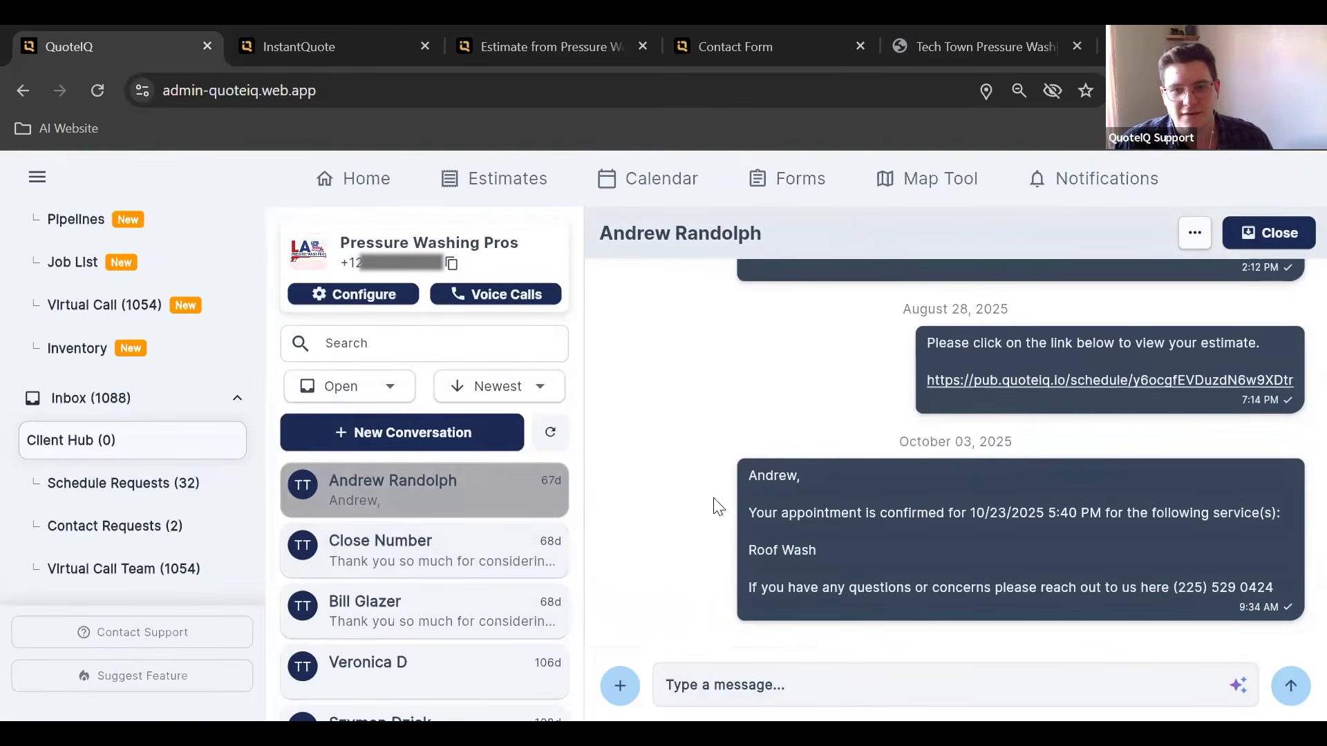
left_click(755, 689)
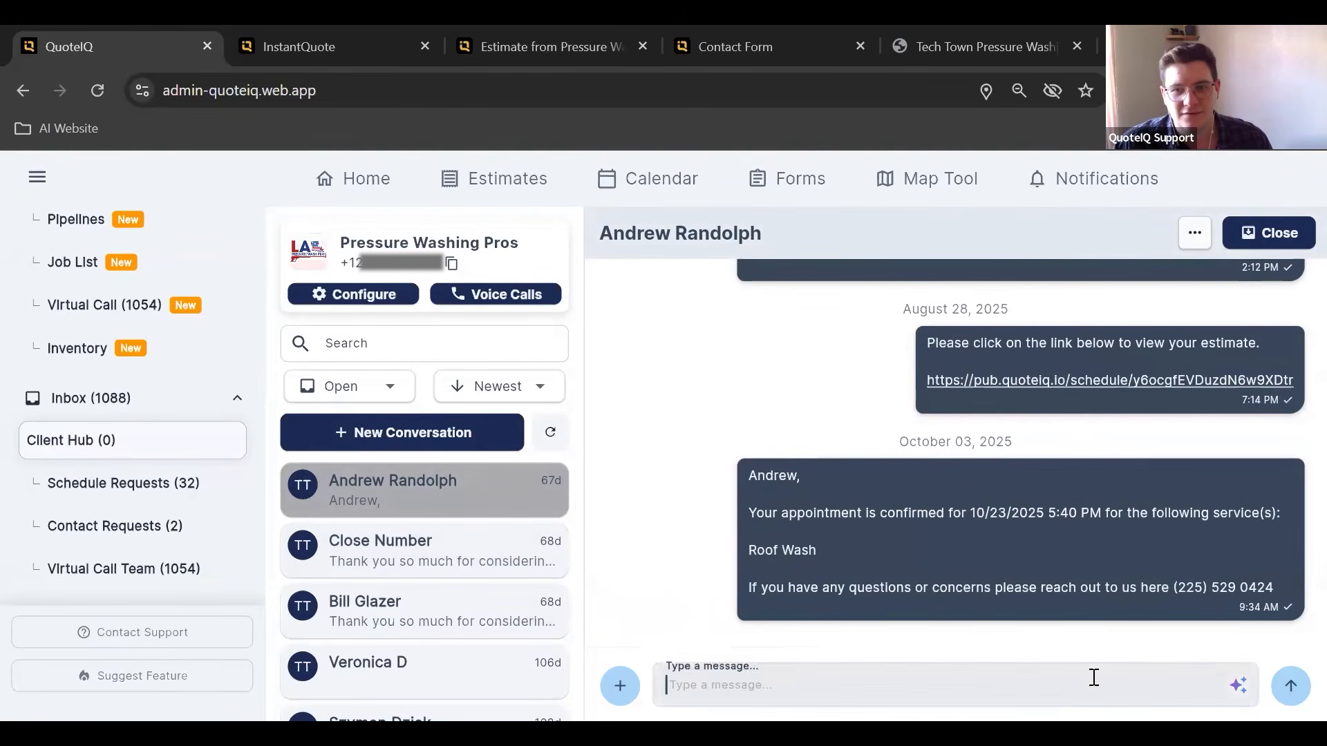
left_click(1236, 684)
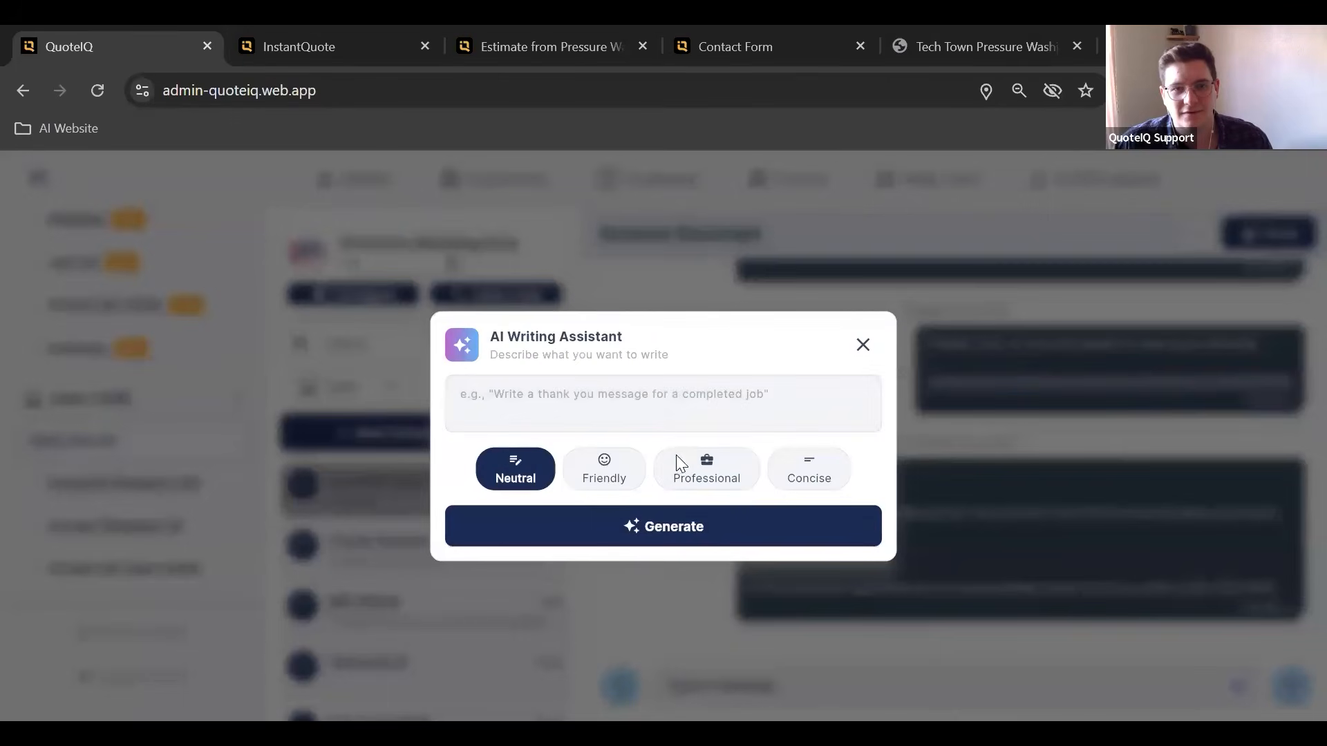
left_click(618, 468)
left_click(741, 465)
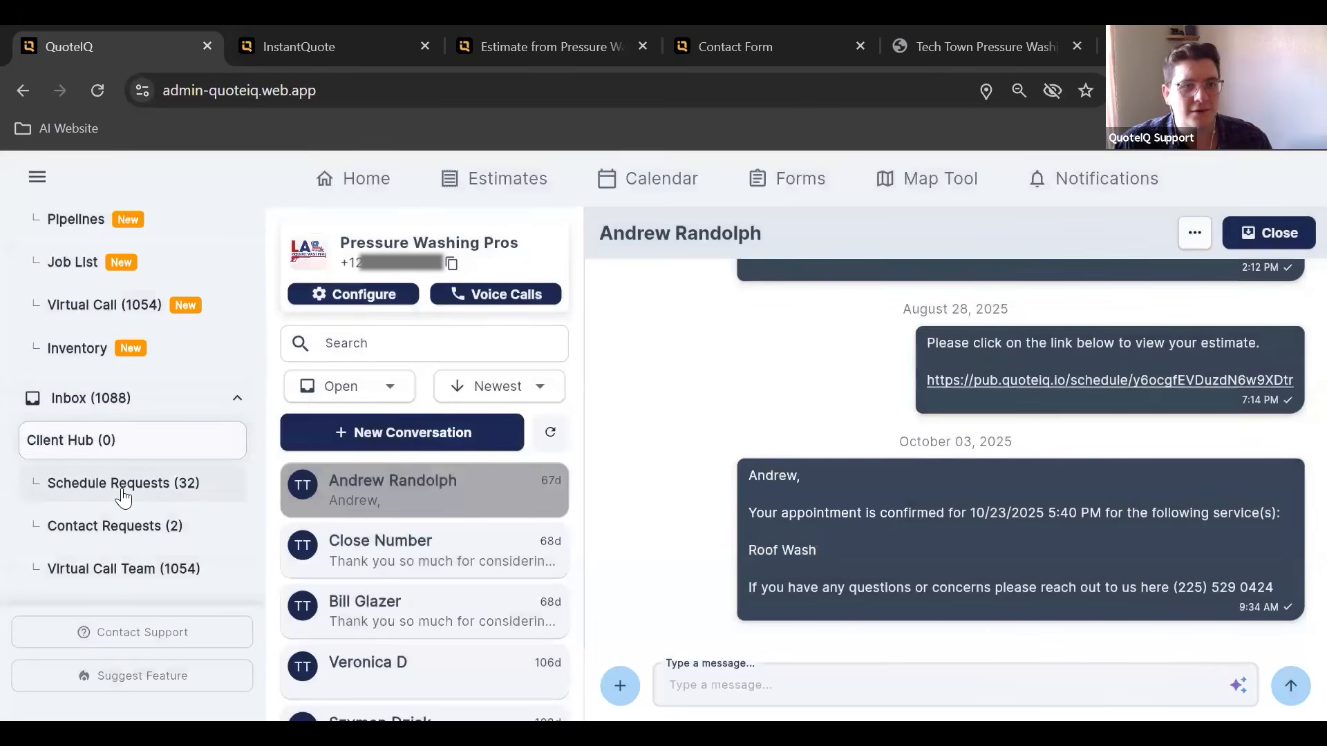
- Open the AI Estimates tool and examine its job description and photo upload sections, including the photo source choices
scroll(131, 494, "up", 5)
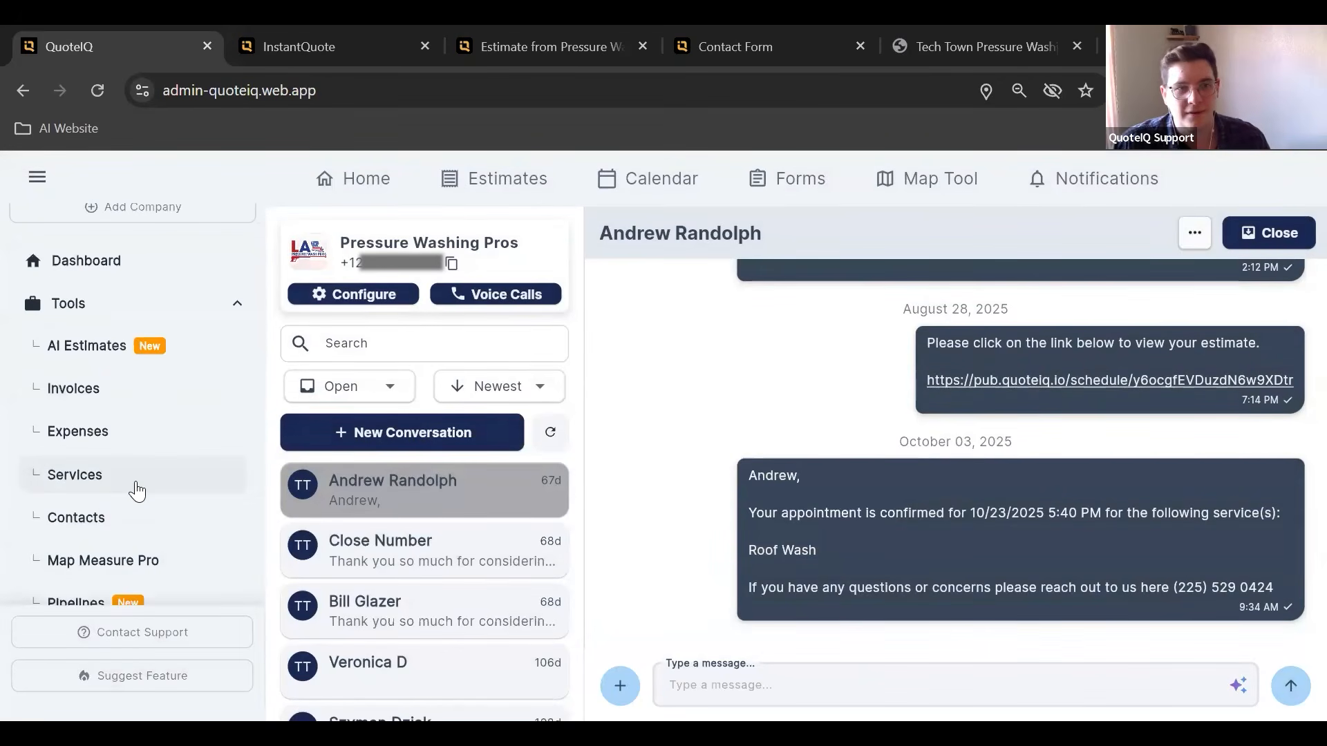
left_click(110, 359)
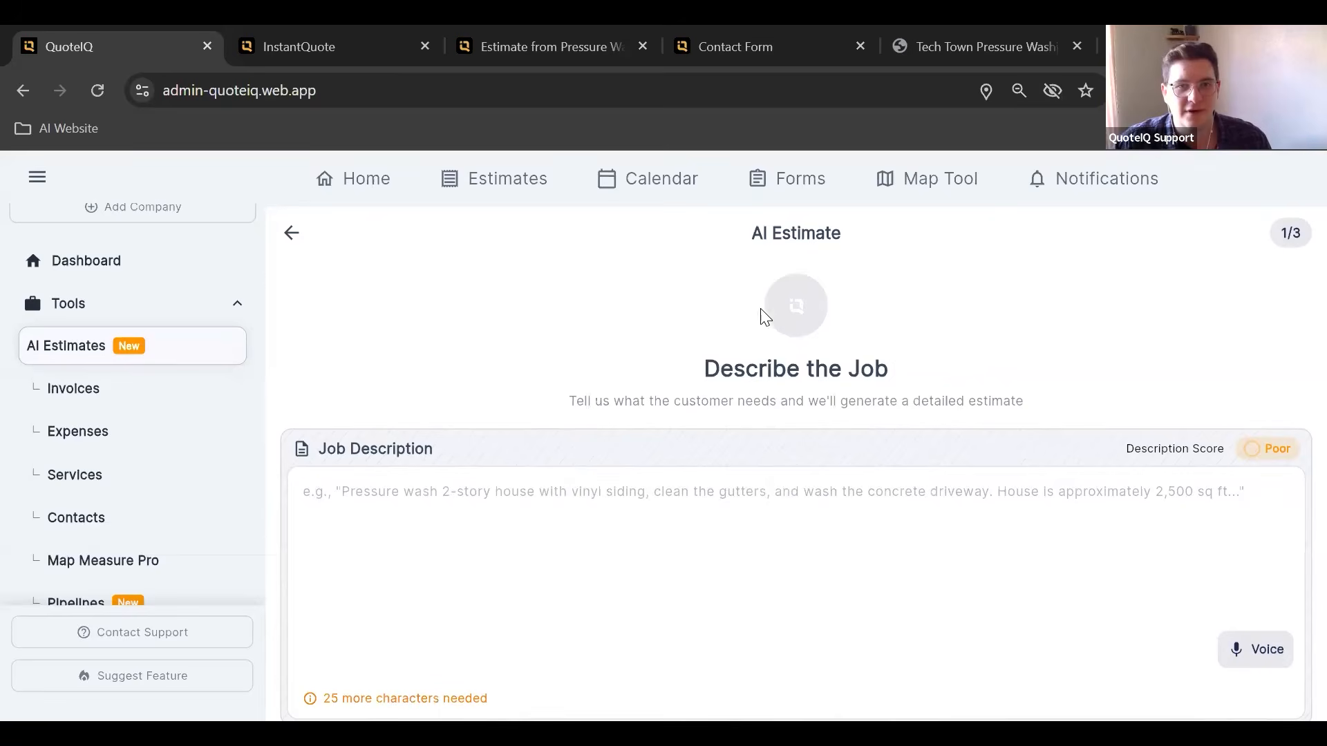
scroll(681, 341, "down", 1)
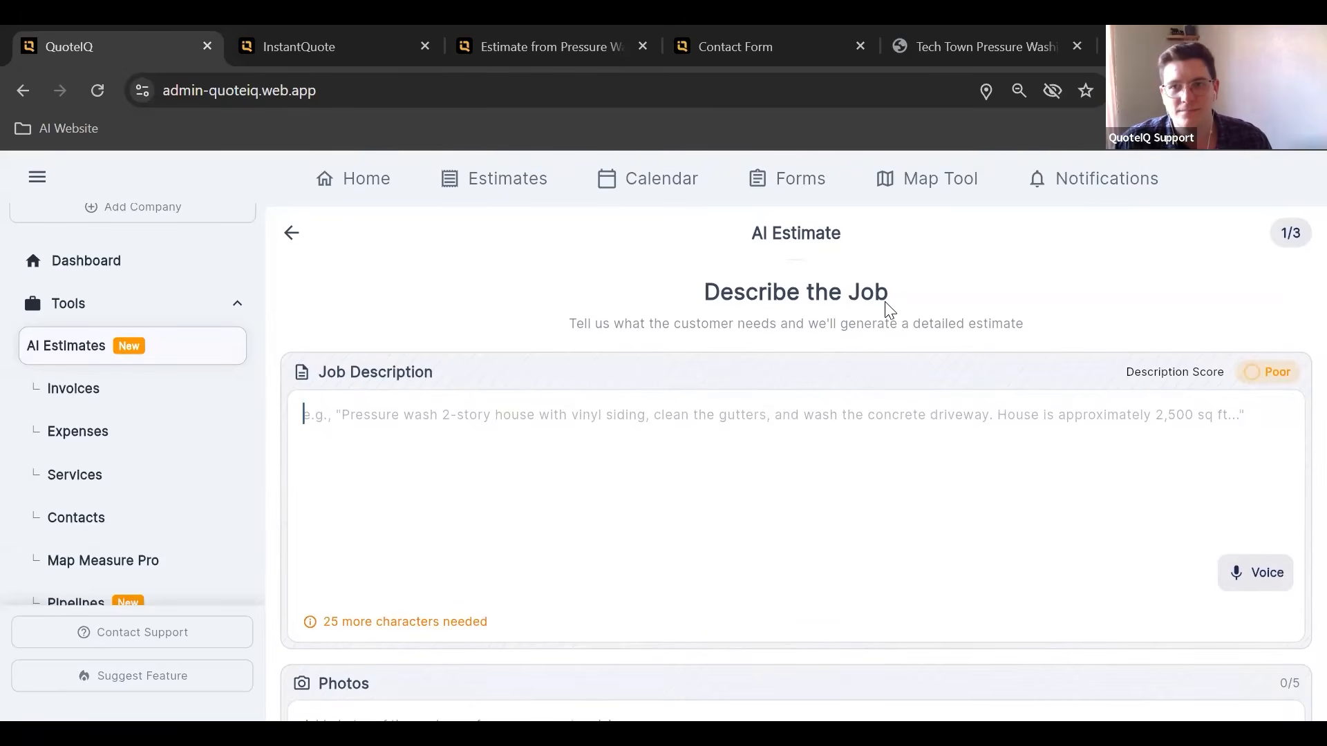
scroll(776, 335, "down", 3)
left_click(338, 532)
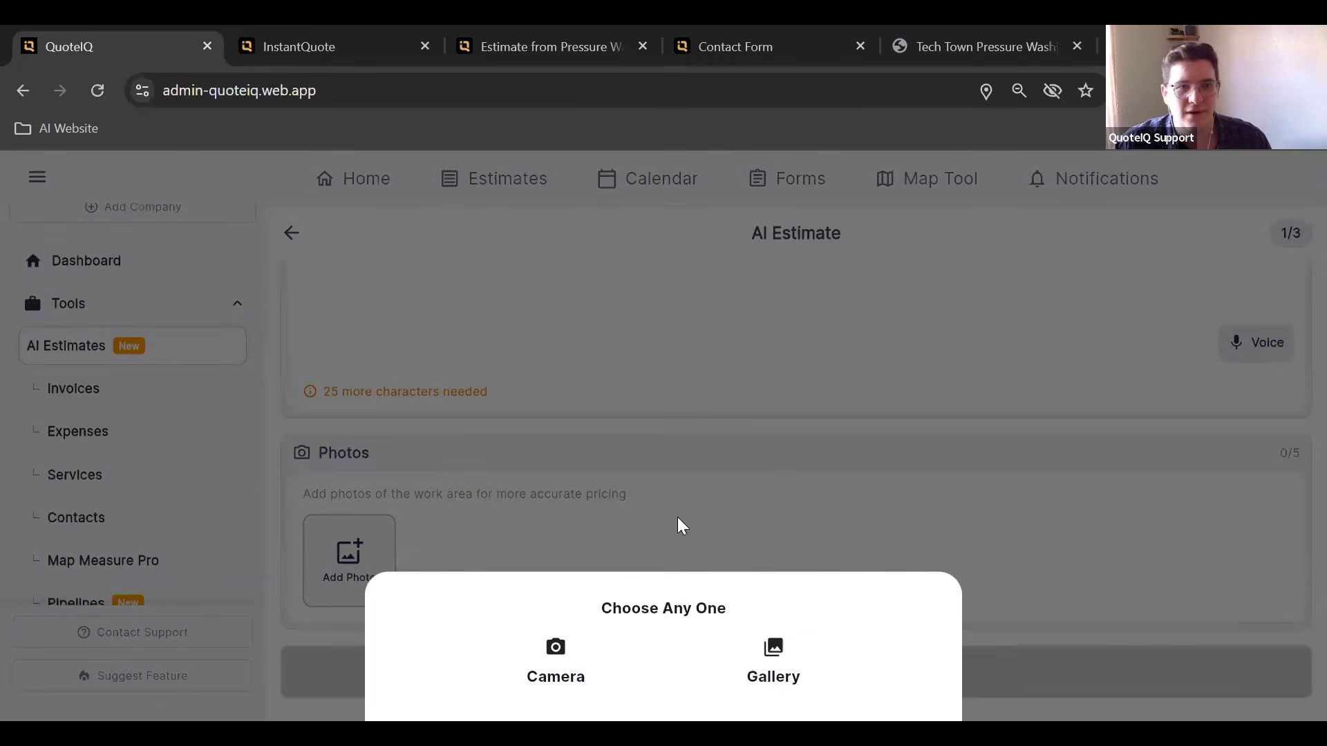
left_click(608, 480)
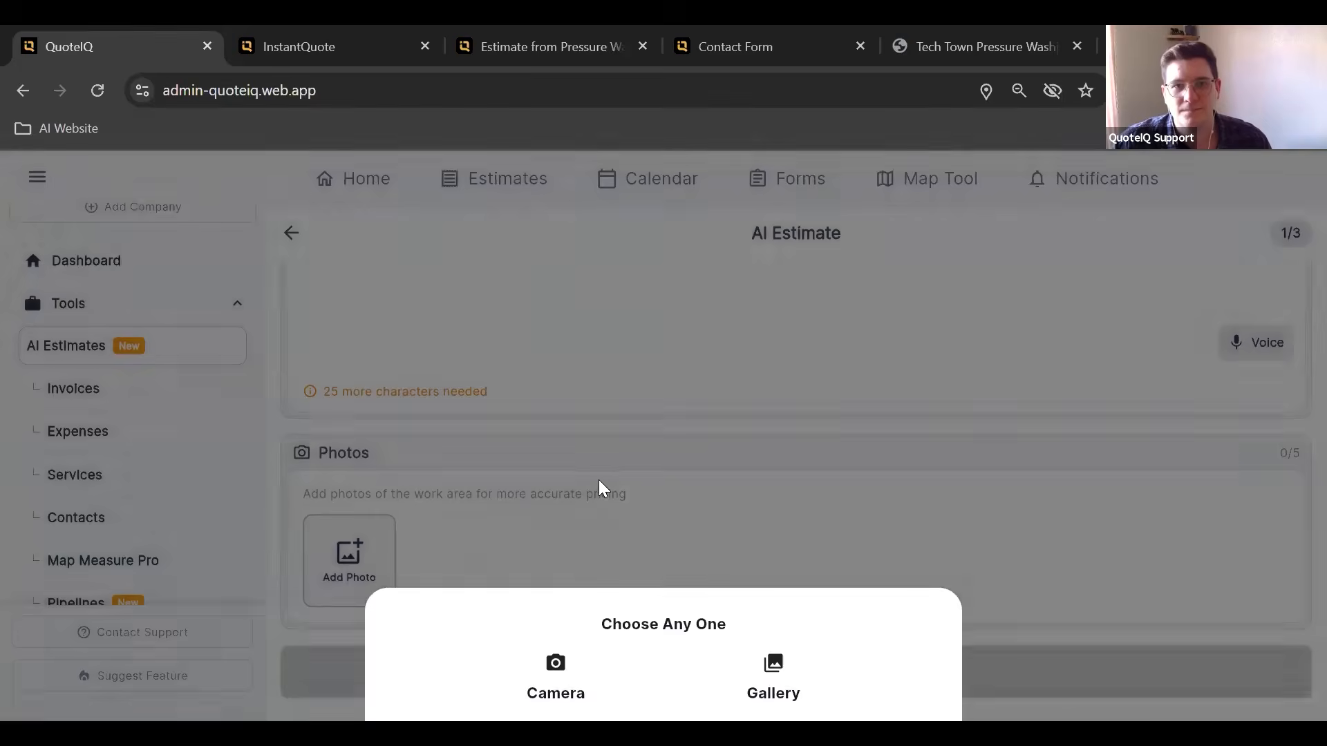
scroll(590, 499, "up", 4)
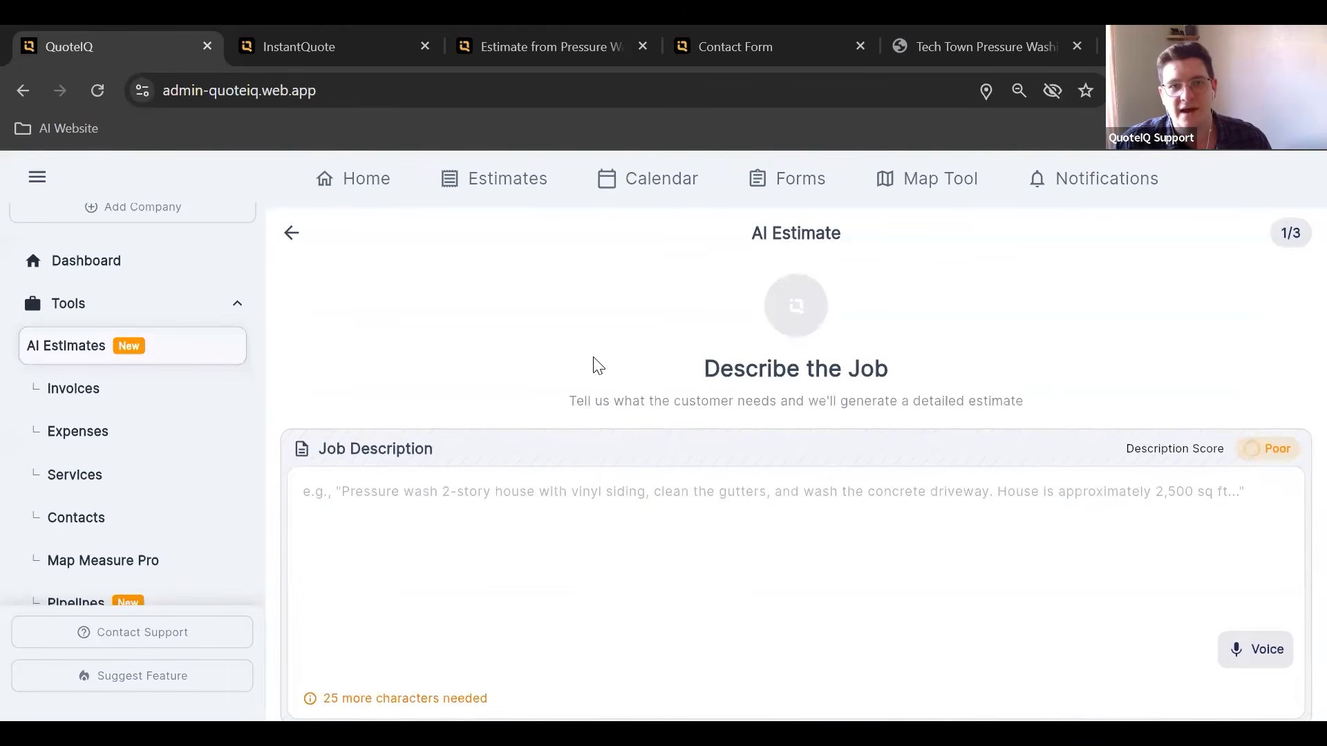
scroll(716, 336, "down", 1)
scroll(716, 344, "up", 1)
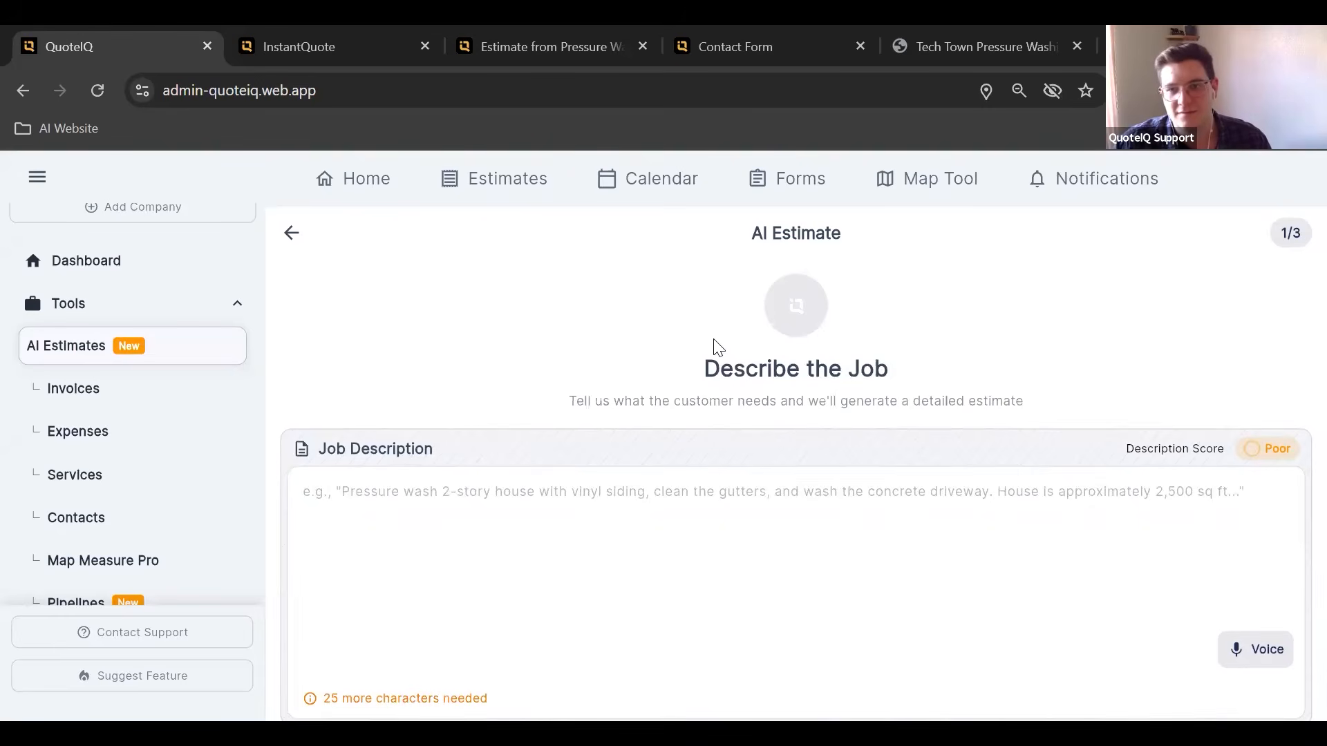
- Open the Estimates list and look through the navigation entries for Inbox, Employees, Marketing, Account and Resources
left_click(510, 199)
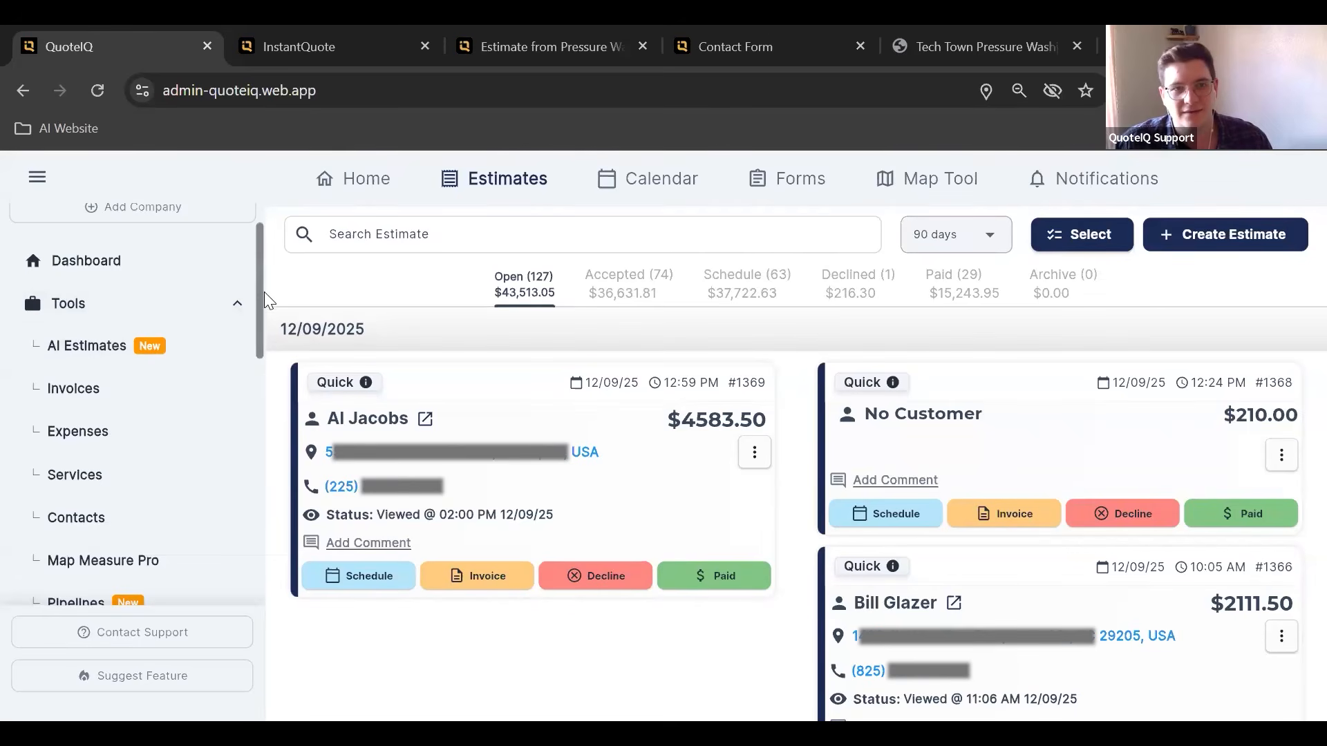
scroll(175, 344, "down", 6)
scroll(174, 349, "down", 2)
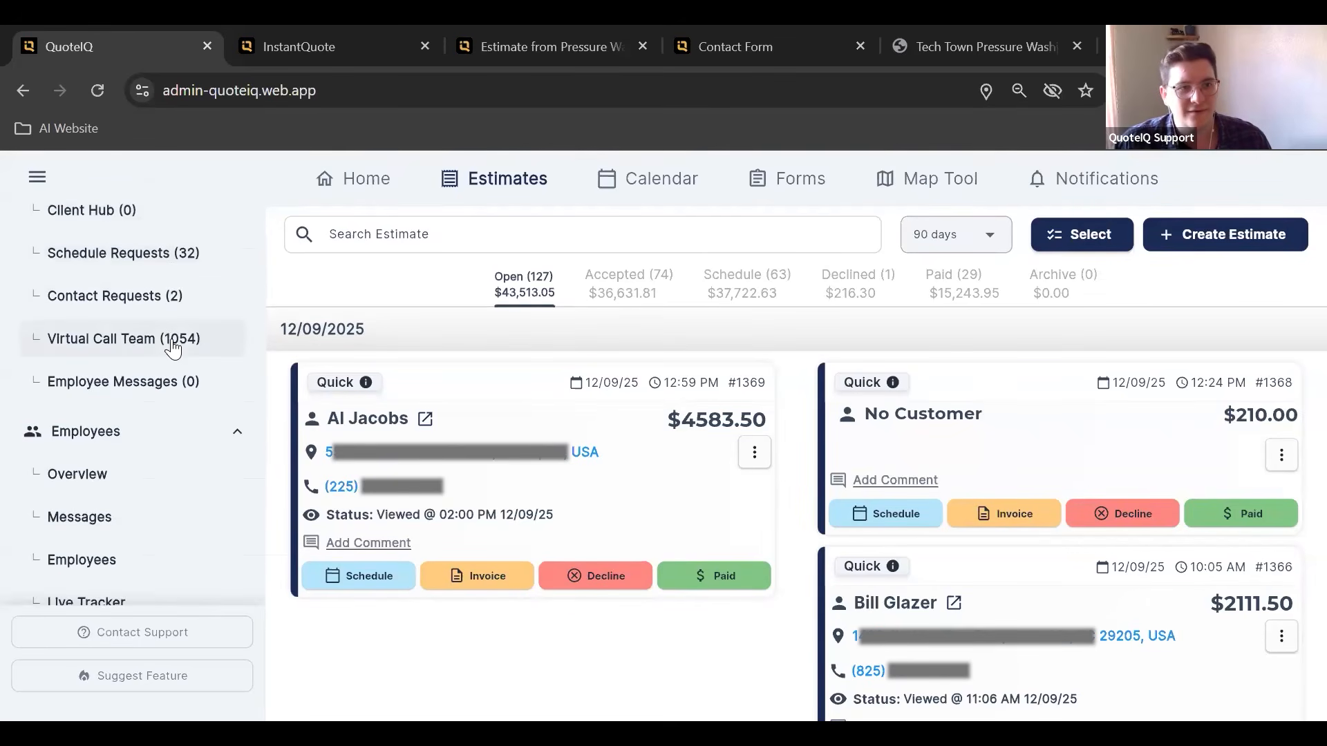
scroll(142, 390, "up", 1)
scroll(131, 397, "down", 5)
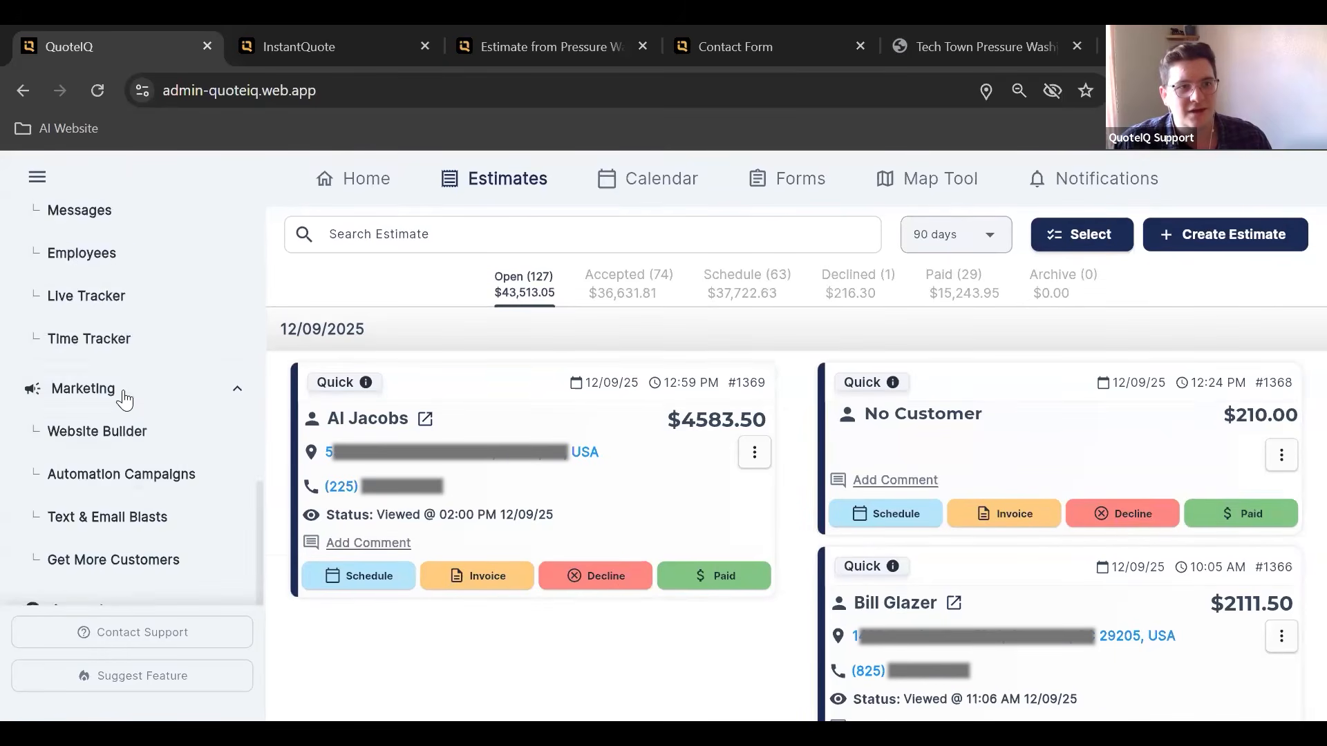
scroll(114, 442, "down", 2)
scroll(134, 515, "down", 1)
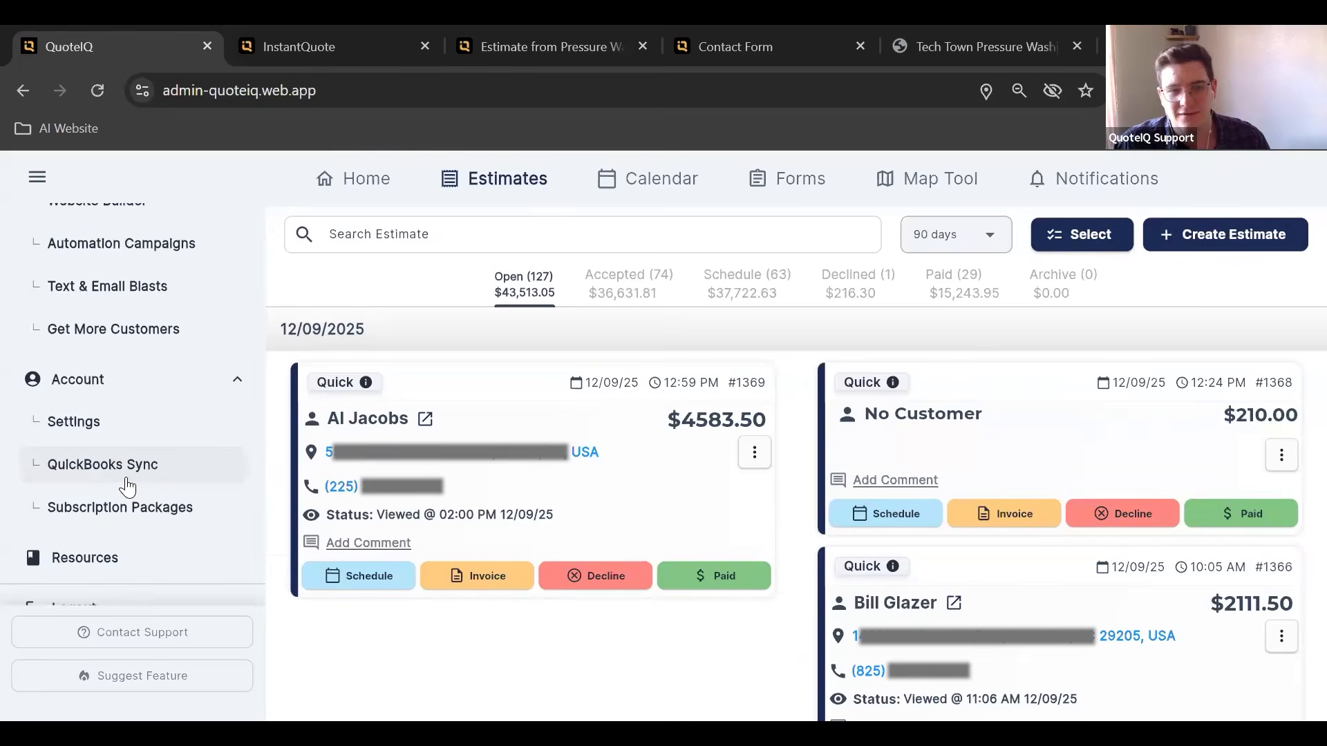
scroll(228, 371, "down", 1)
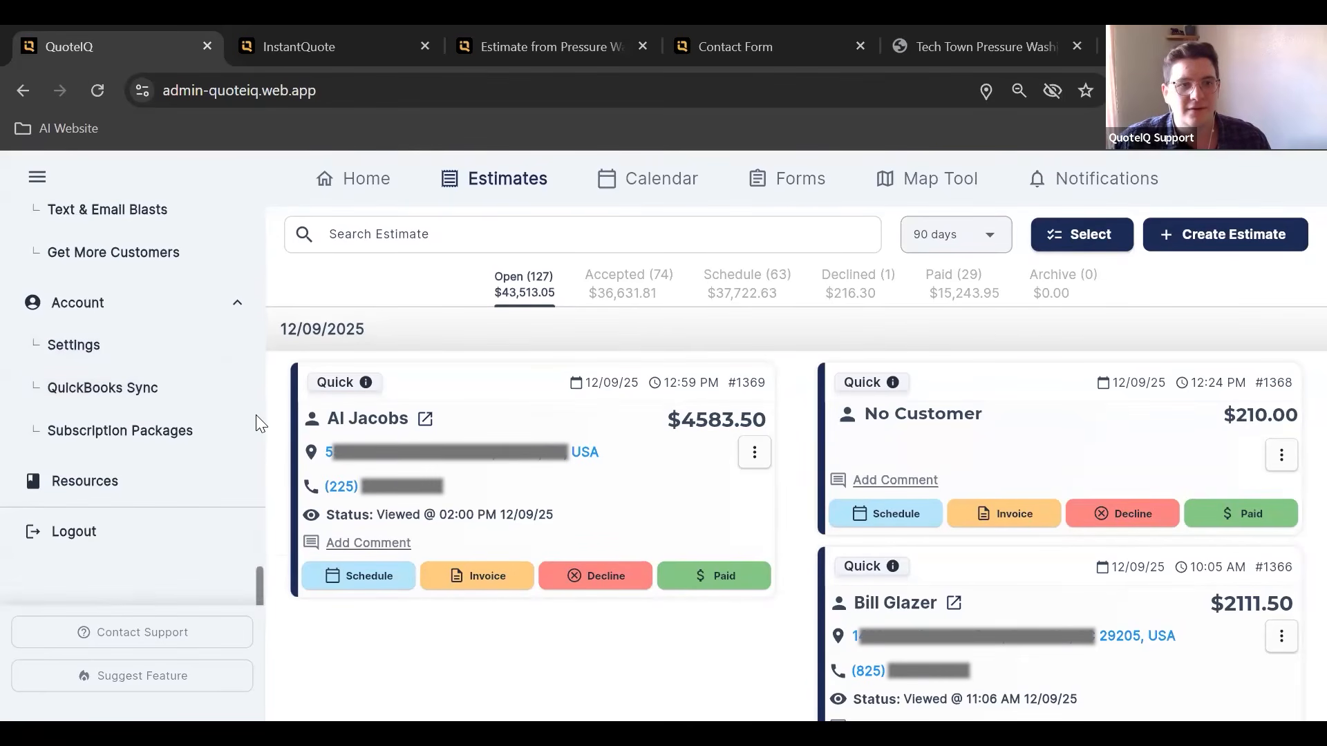
scroll(263, 445, "up", 1)
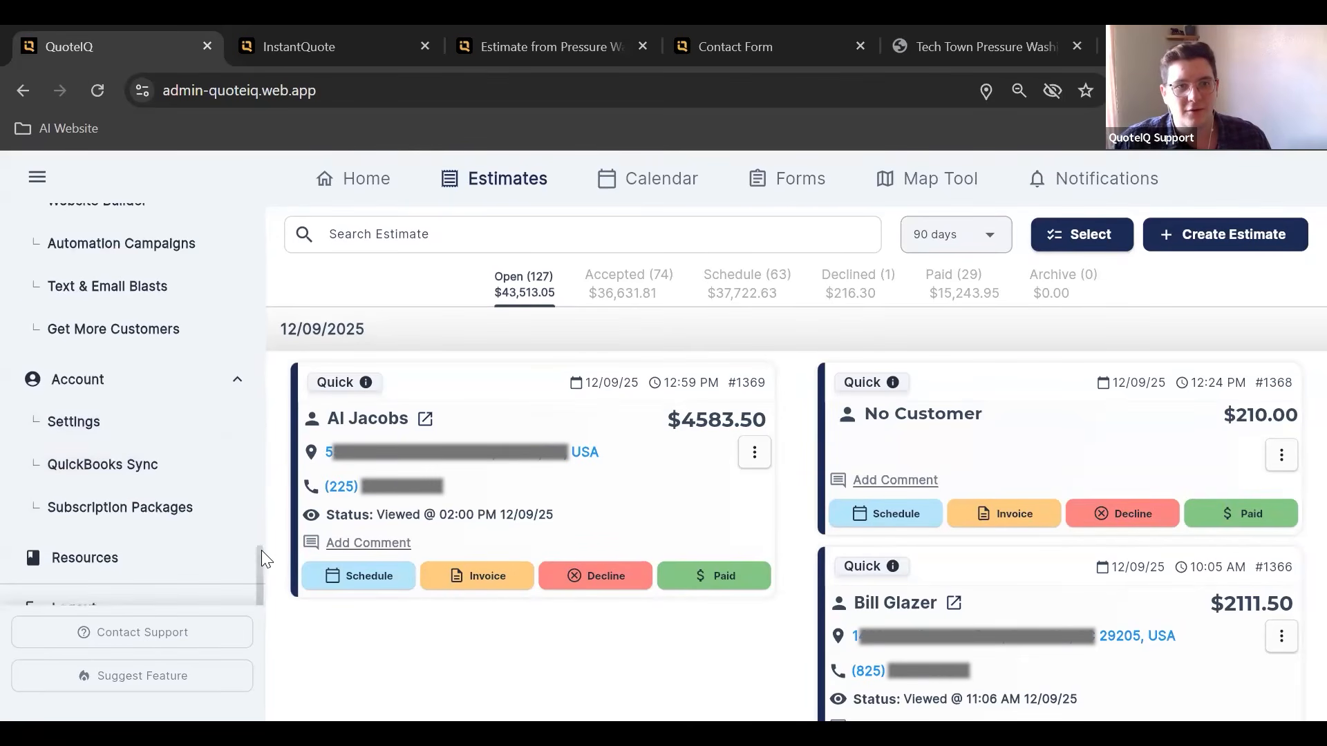
scroll(261, 556, "up", 1)
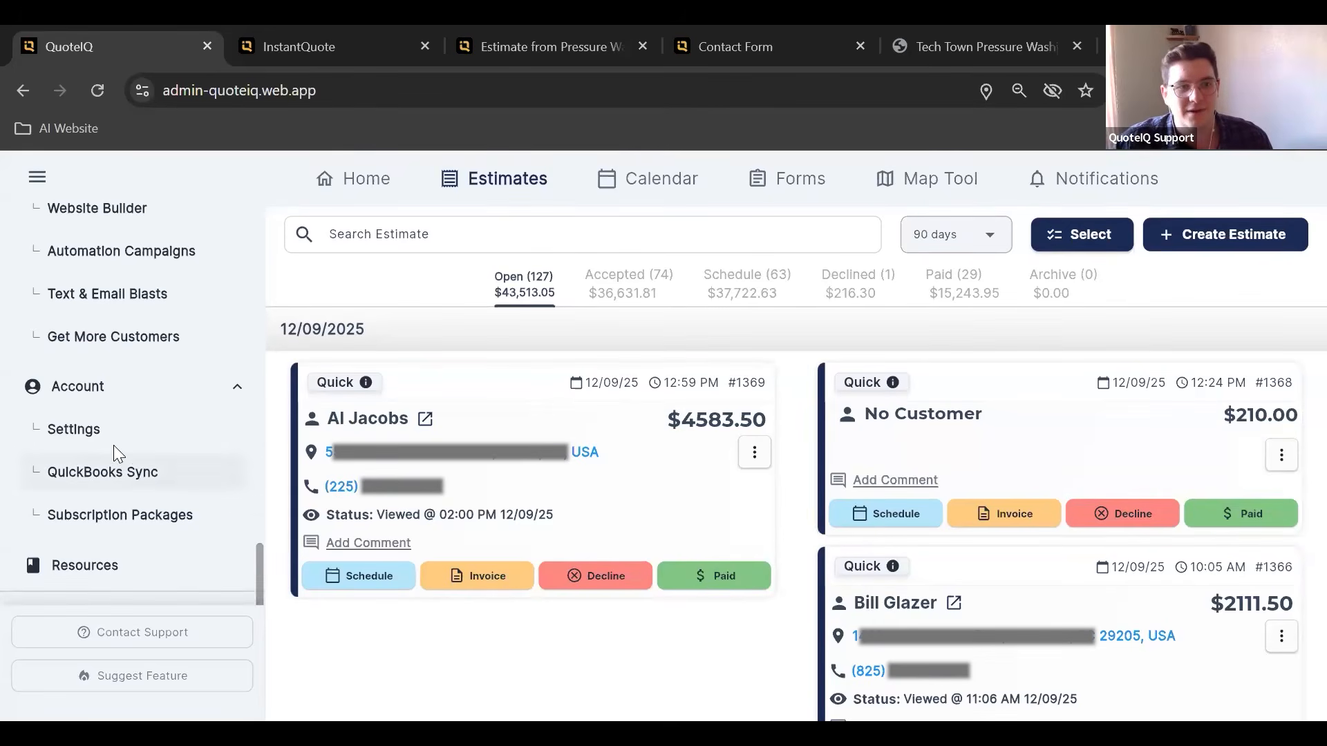
scroll(116, 456, "down", 1)
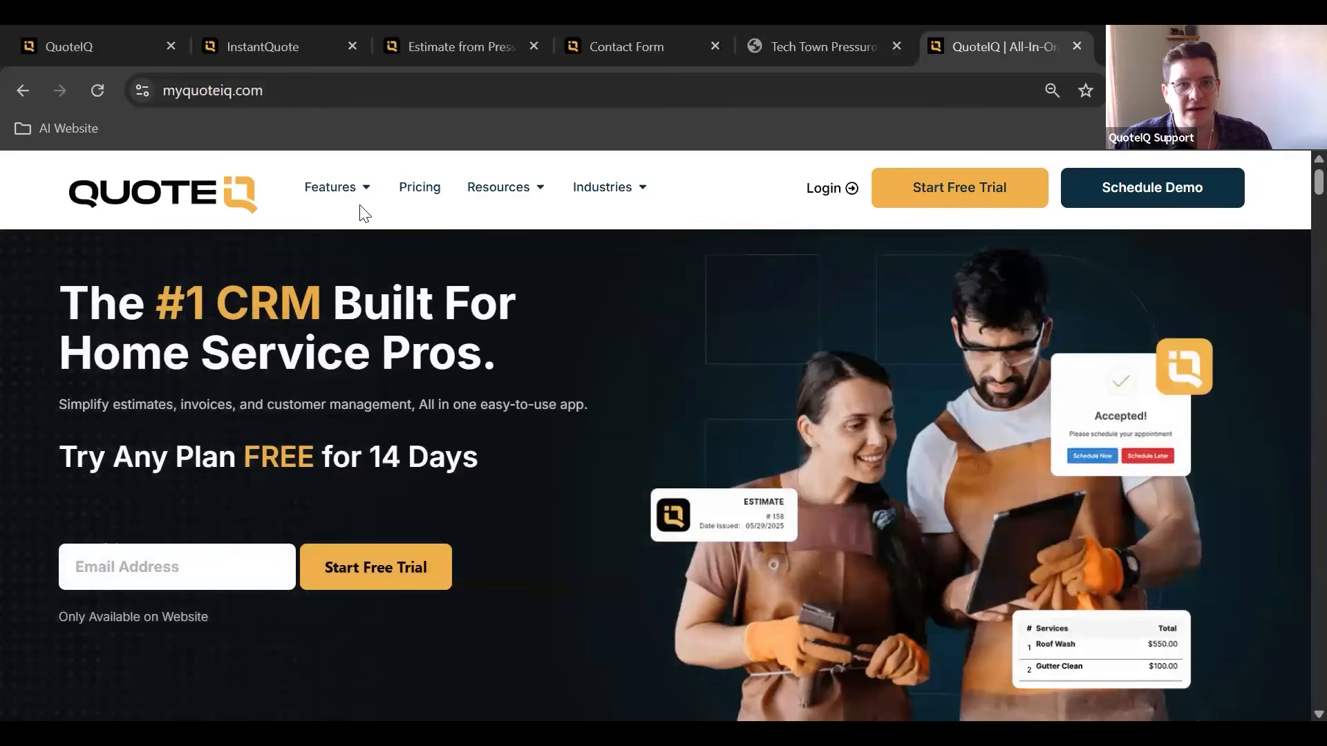
- On the myquoteiq.com website, view the Resources overview with its Learn, Community and Support links
left_click(354, 207)
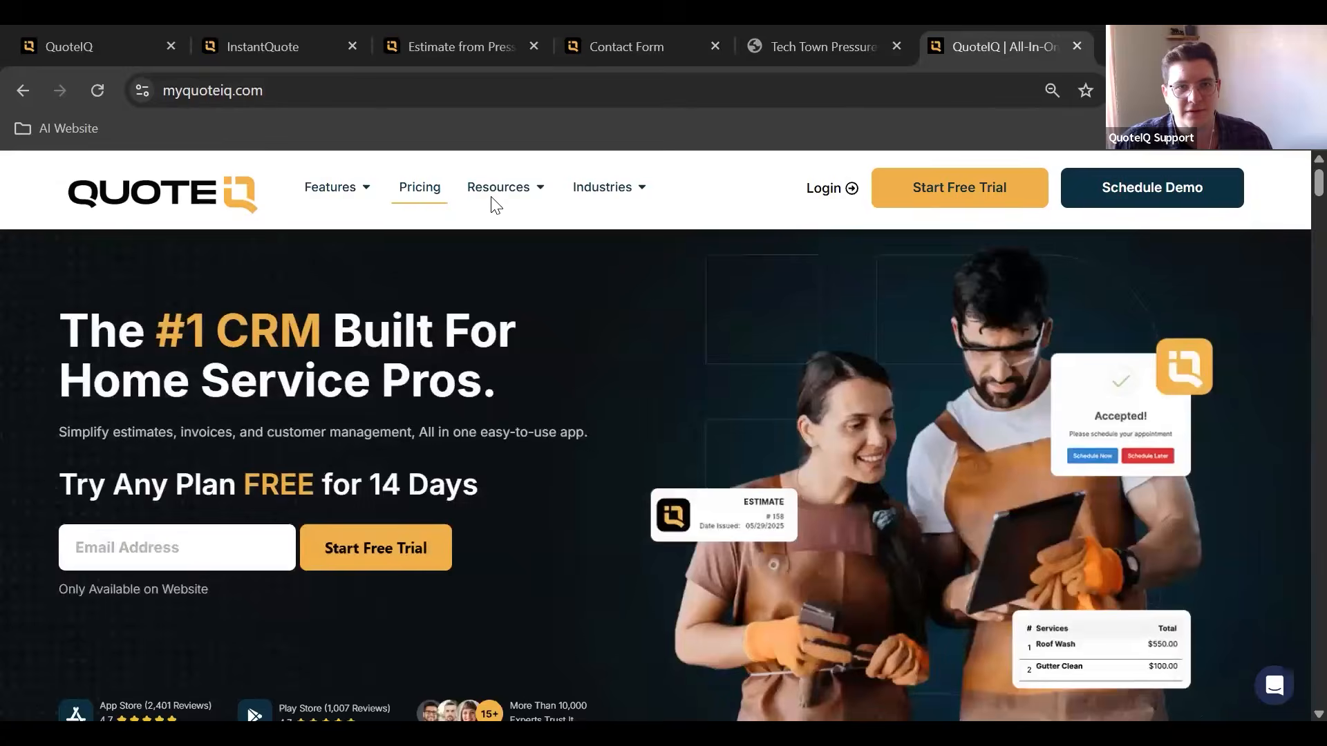
mouse_move(494, 205)
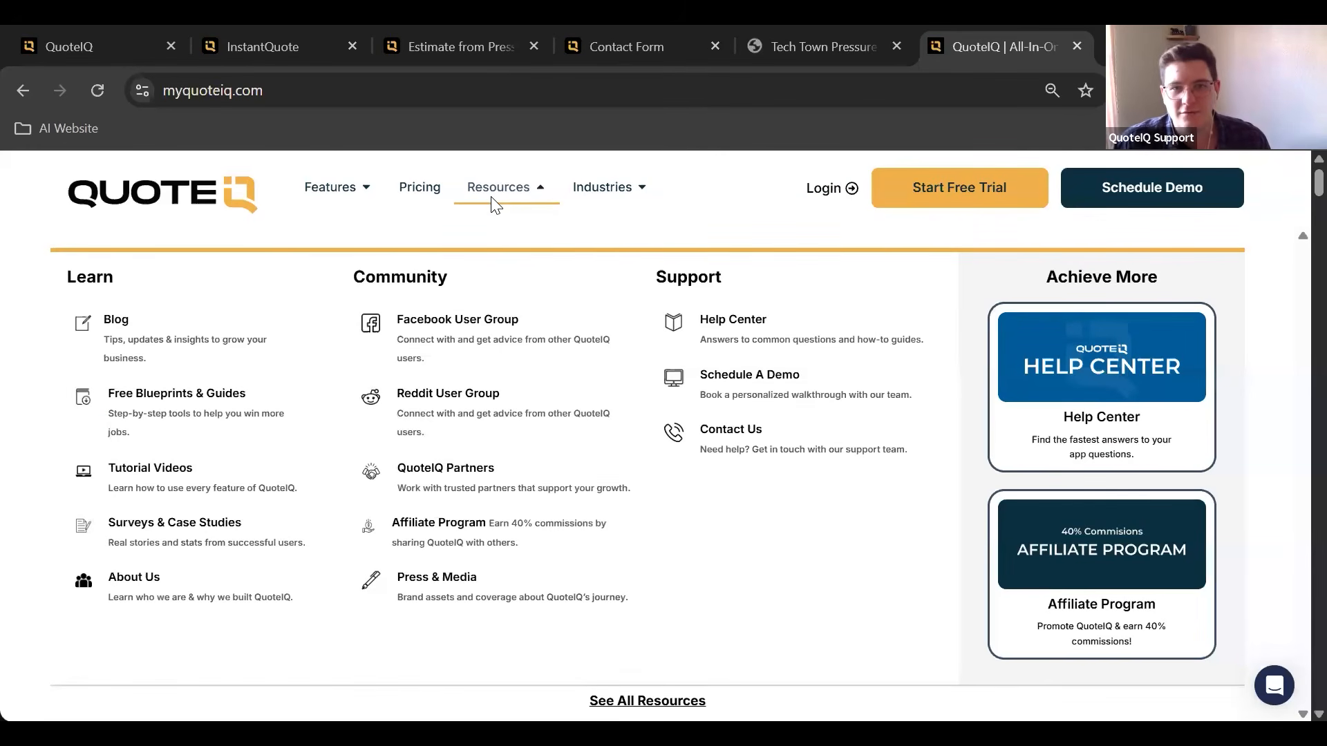
left_click(494, 201)
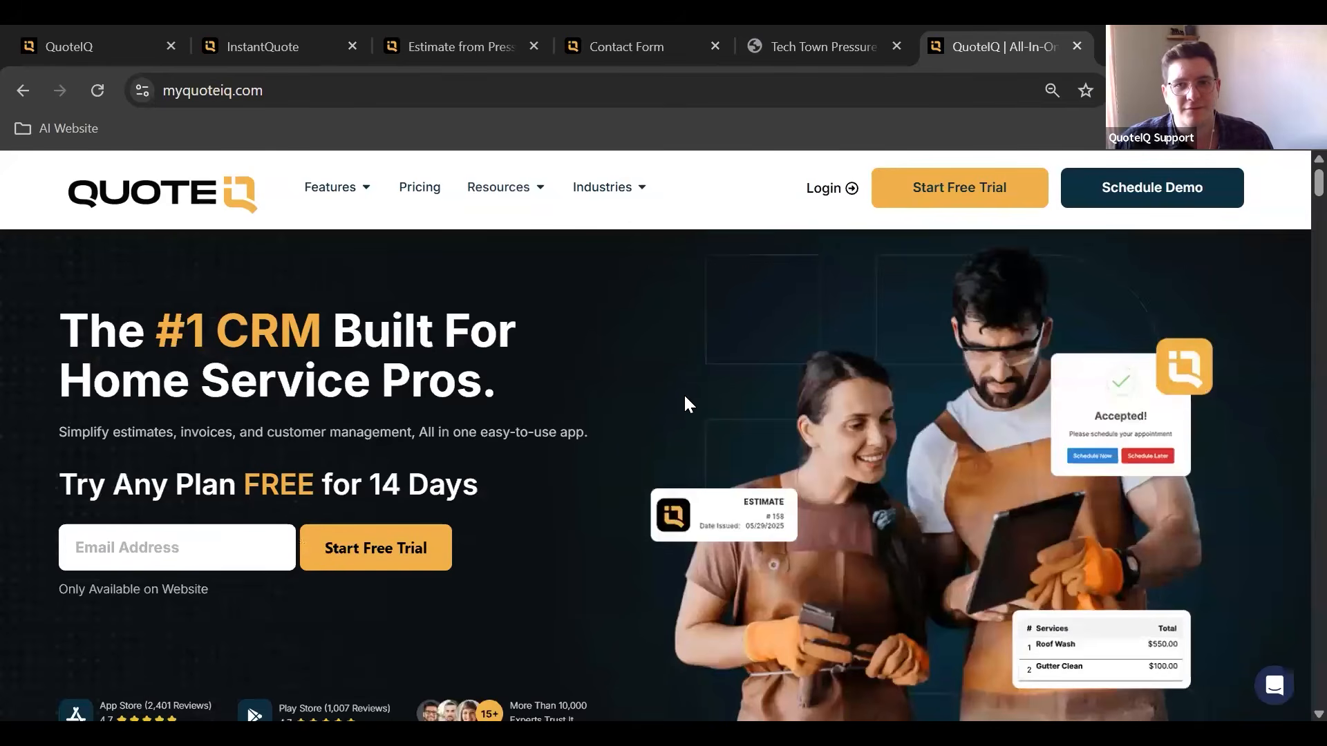
- Examine the website's footer contact details, view the support chat's help options, close the chat, and return to the FAQ section
scroll(684, 401, "down", 10)
scroll(692, 399, "down", 10)
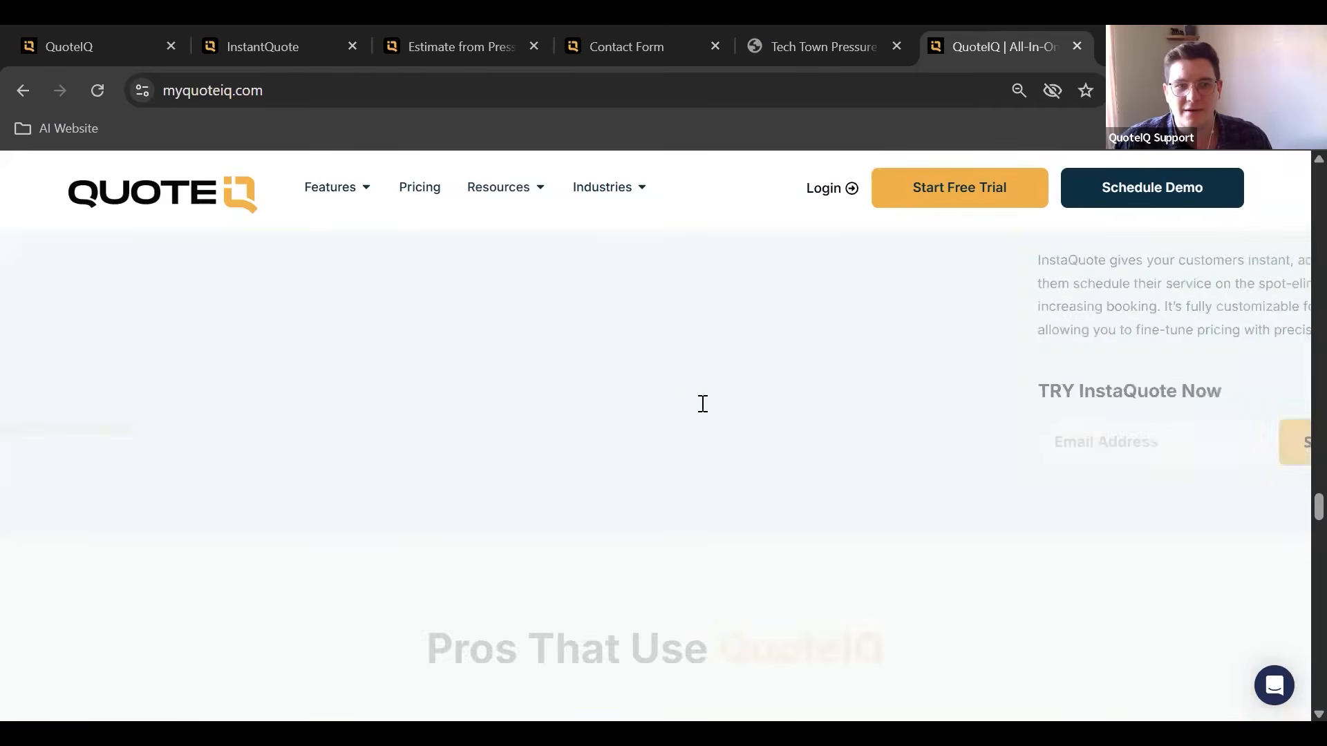
scroll(703, 403, "down", 15)
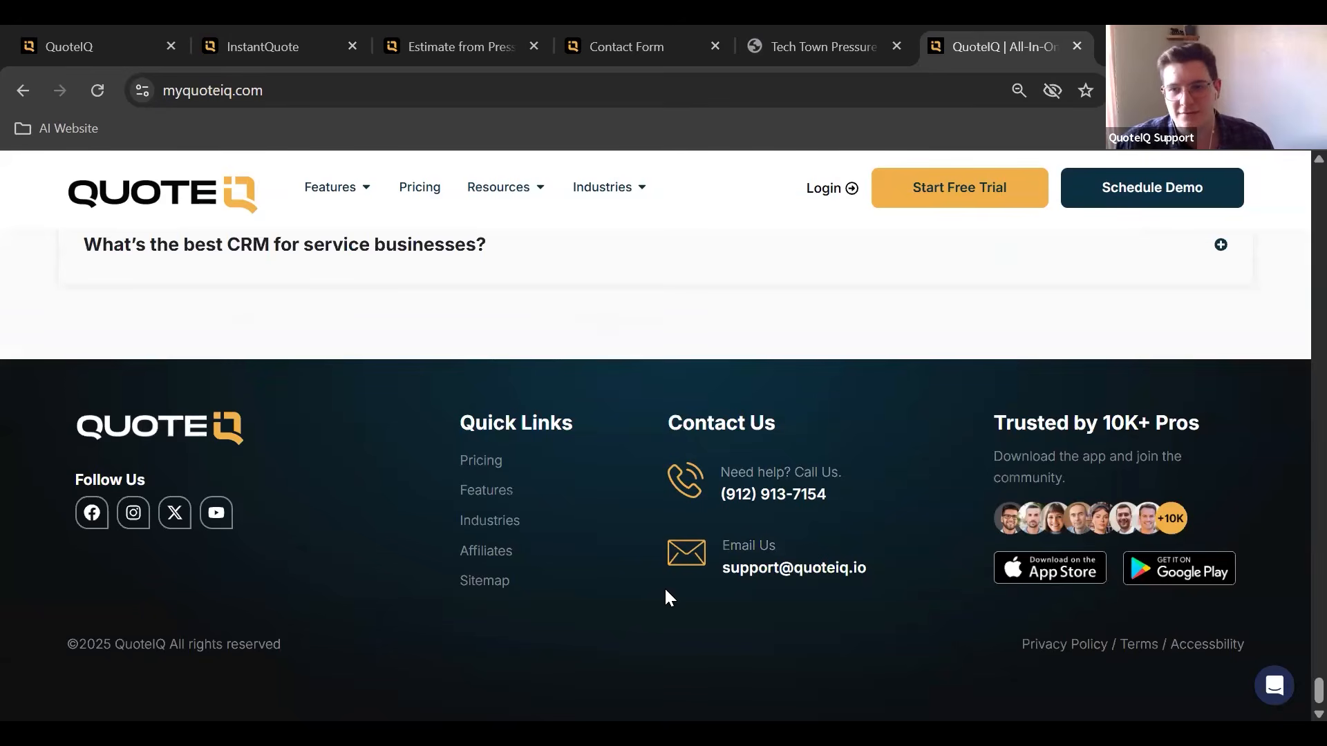
left_click(1284, 694)
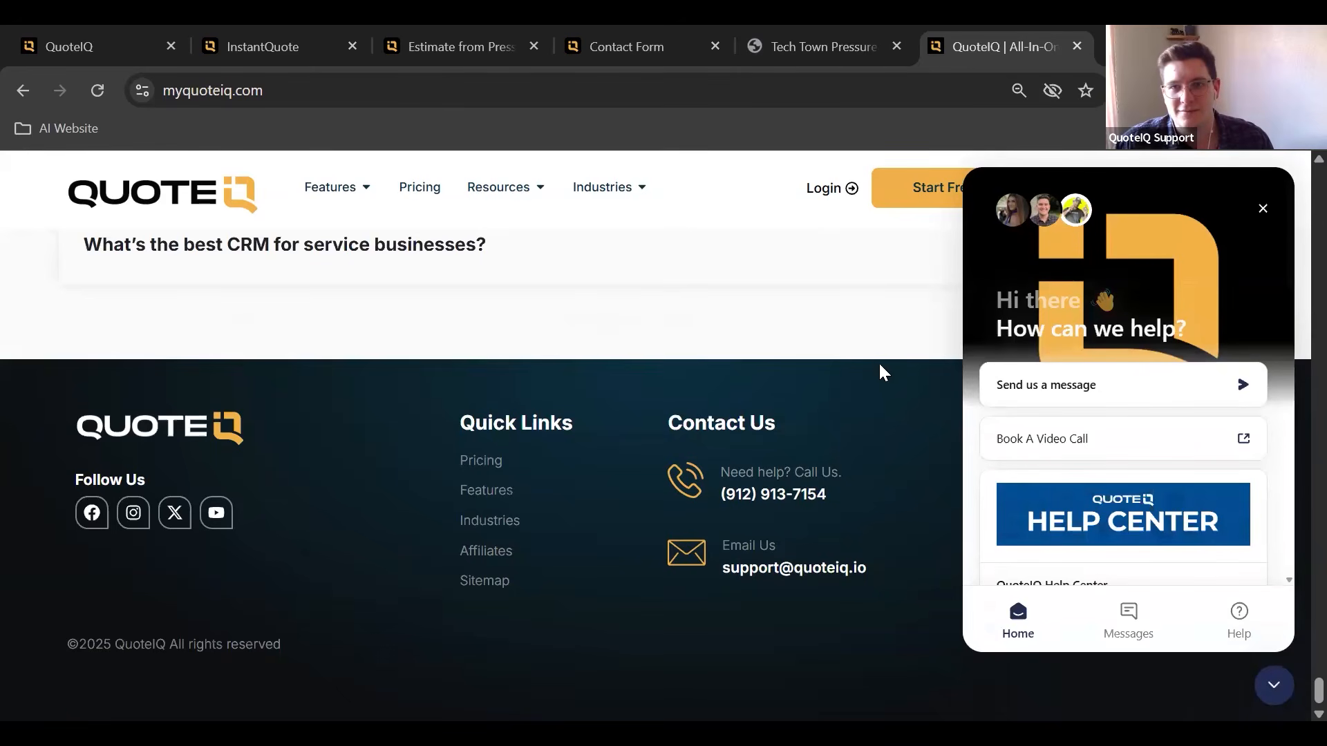
left_click(1263, 208)
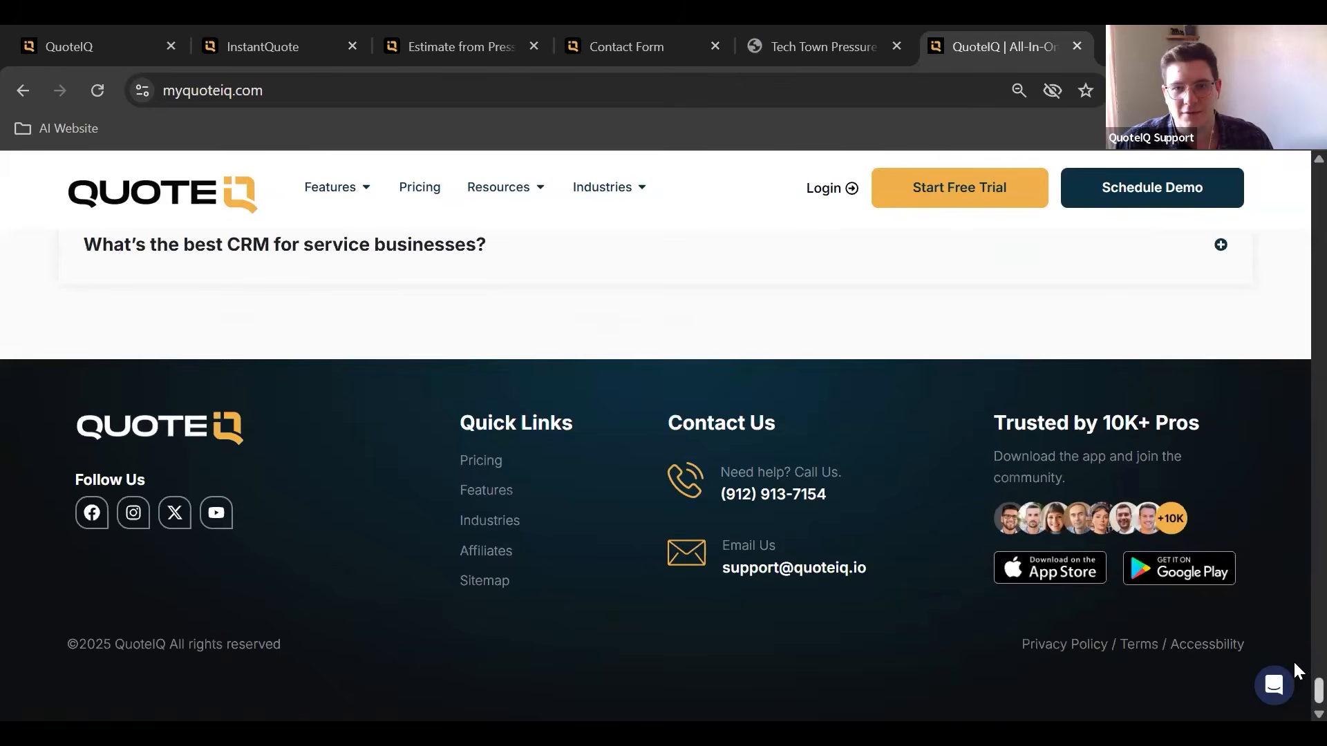
scroll(1294, 670, "up", 5)
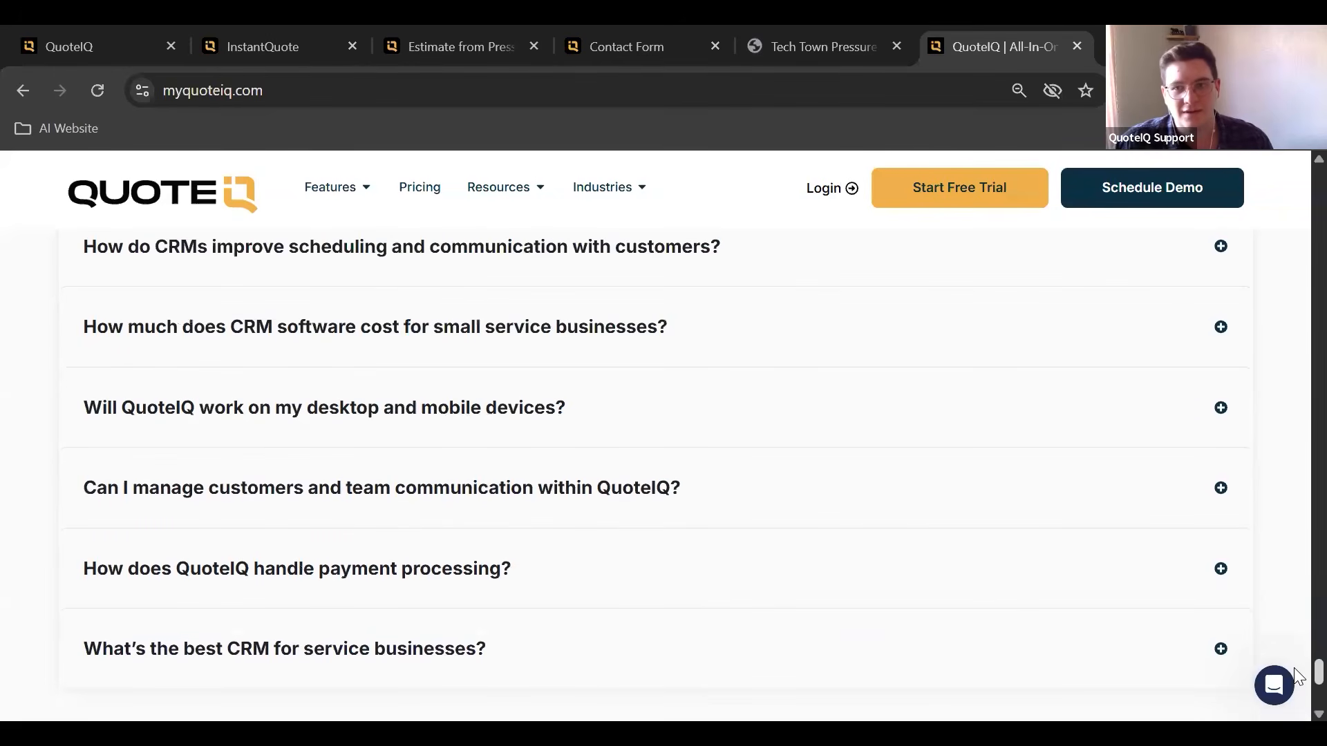